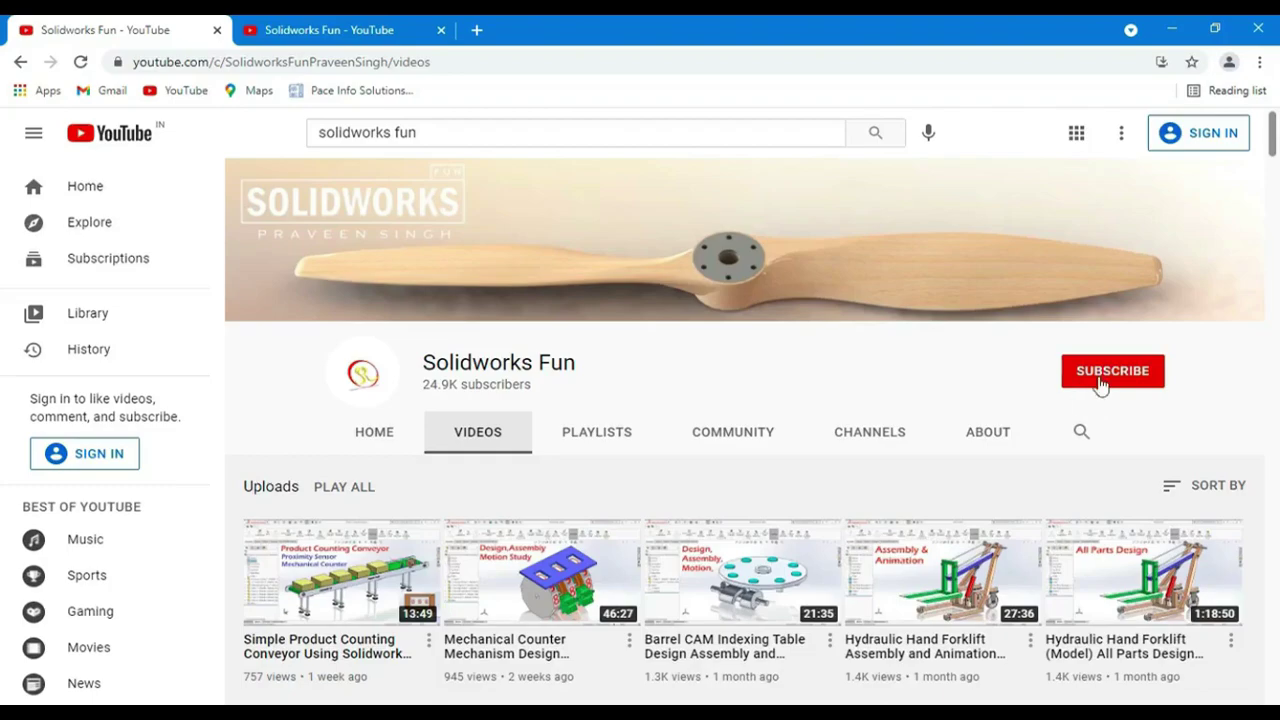
# Scroll through the Solidworks Fun channel's Videos tab.
pyautogui.scroll(-2, 1270, 270)
pyautogui.scroll(-2, 1270, 270)
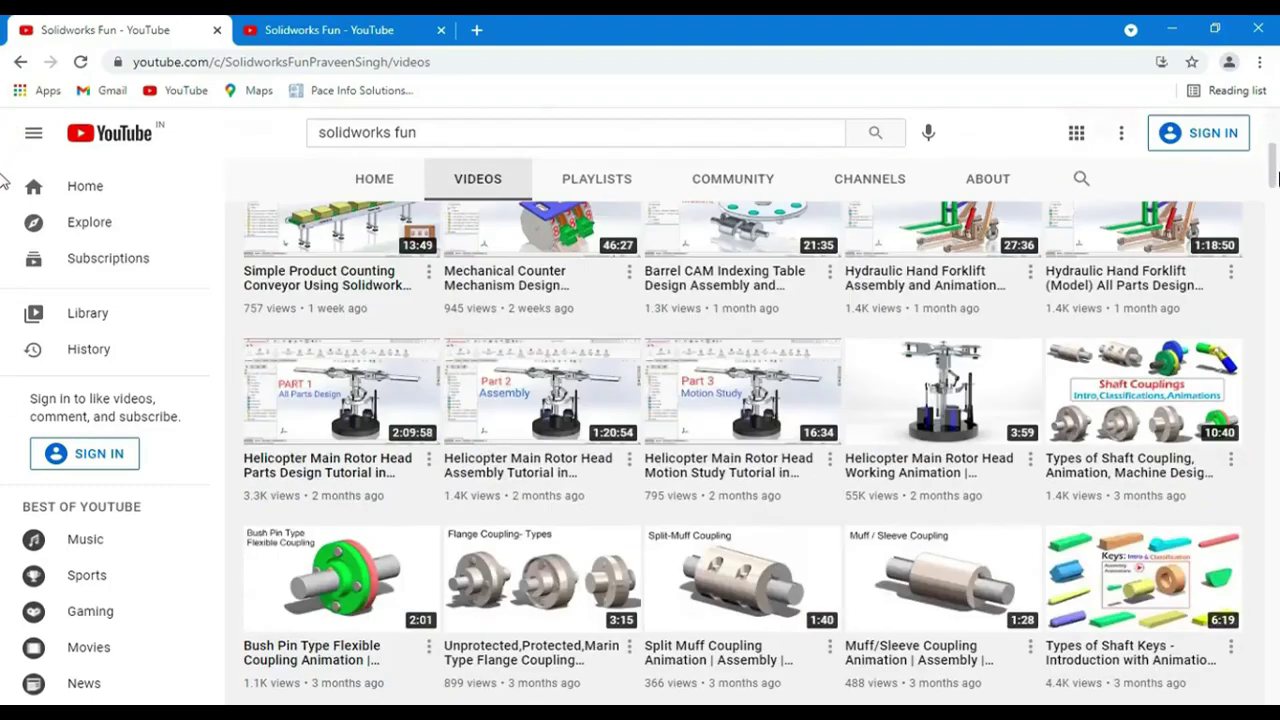
pyautogui.scroll(-3, 1270, 270)
pyautogui.moveTo(1277, 207)
pyautogui.mouseDown()
pyautogui.moveTo(1270, 400)
pyautogui.moveTo(1251, 434)
pyautogui.moveTo(1273, 690)
pyautogui.mouseUp()
# Switch to the channel's Playlists page and browse the conveyor and motion-study playlists.
pyautogui.hotkey('ctrl', 'Tab')
pyautogui.moveTo(1273, 328); pyautogui.dragTo(1263, 550)
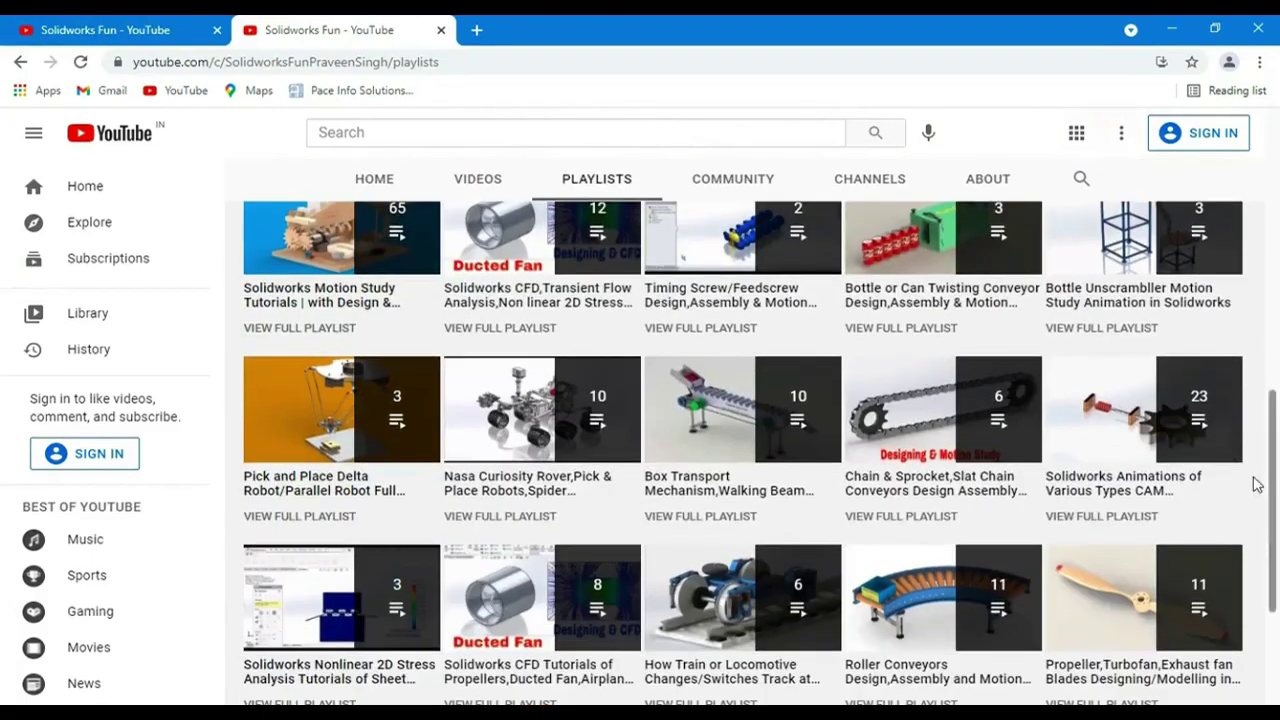
pyautogui.scroll(-3, 1244, 612)
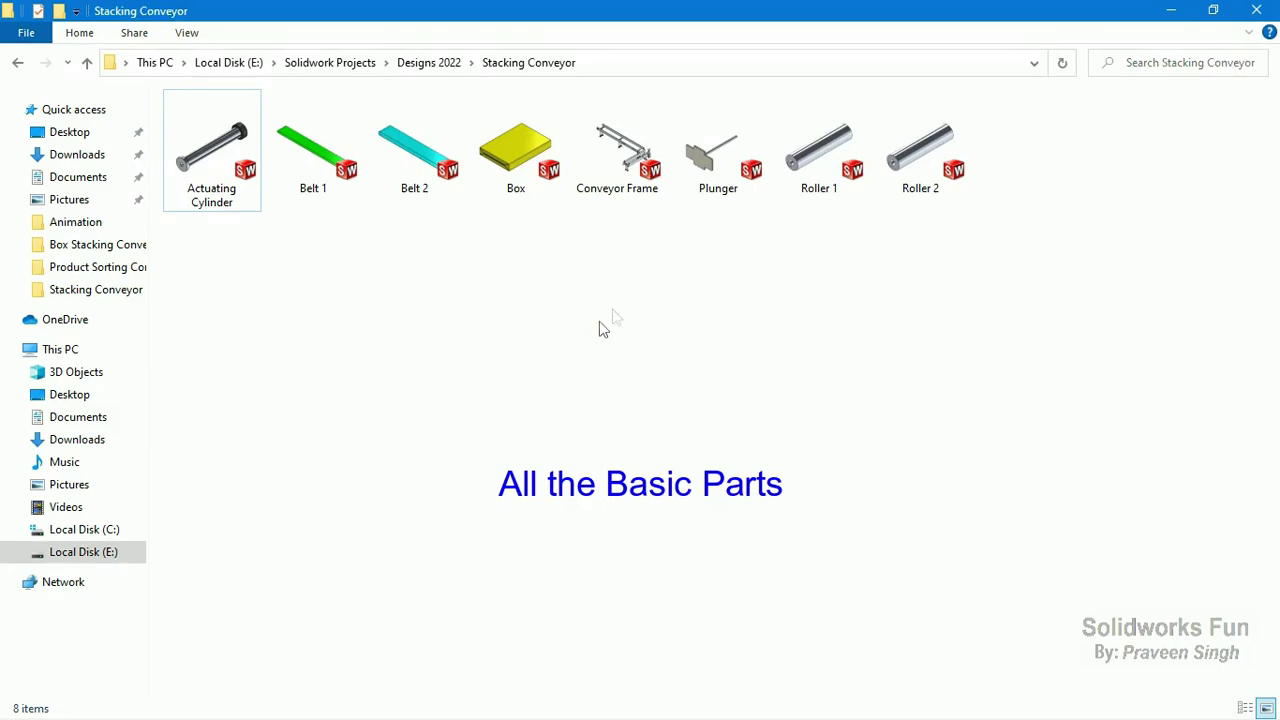
# Open Conveyor Frame from the Stacking Conveyor folder in SOLIDWORKS 2018.
pyautogui.doubleClick(632, 193)
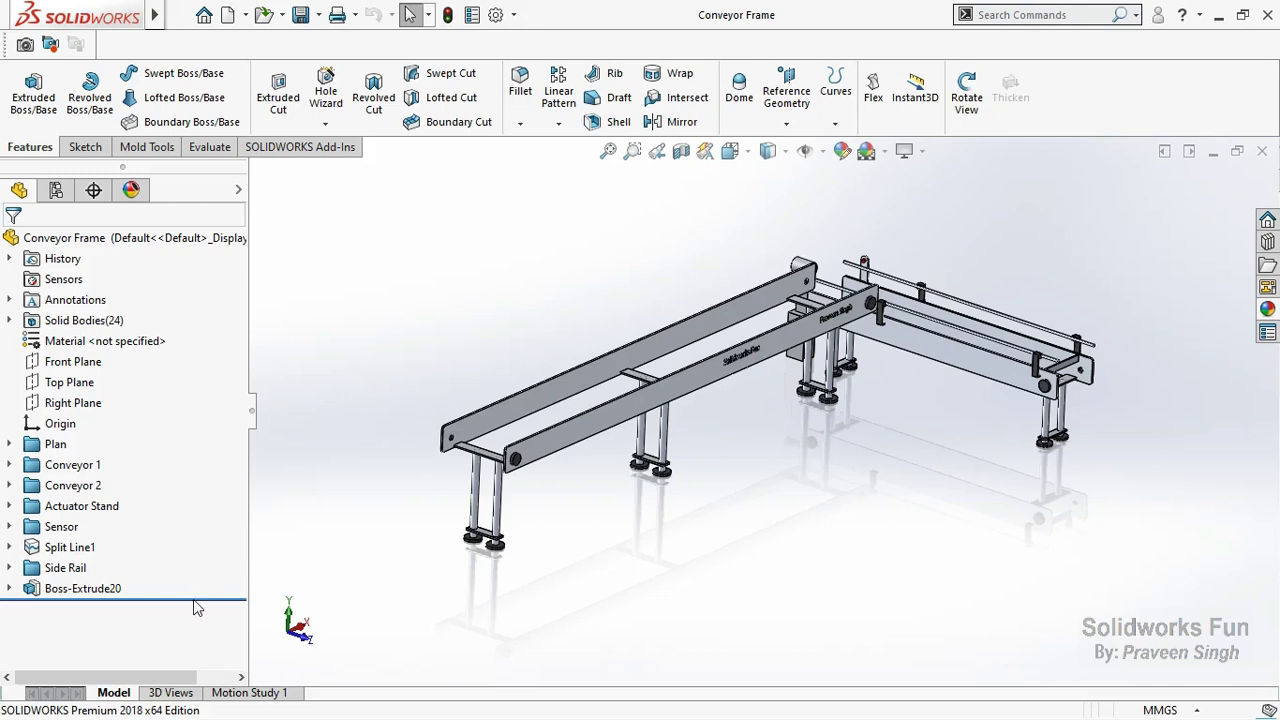
# Roll the model back below Plan and hide all plan sketches except Boxes.
pyautogui.moveTo(197, 601); pyautogui.dragTo(206, 457)
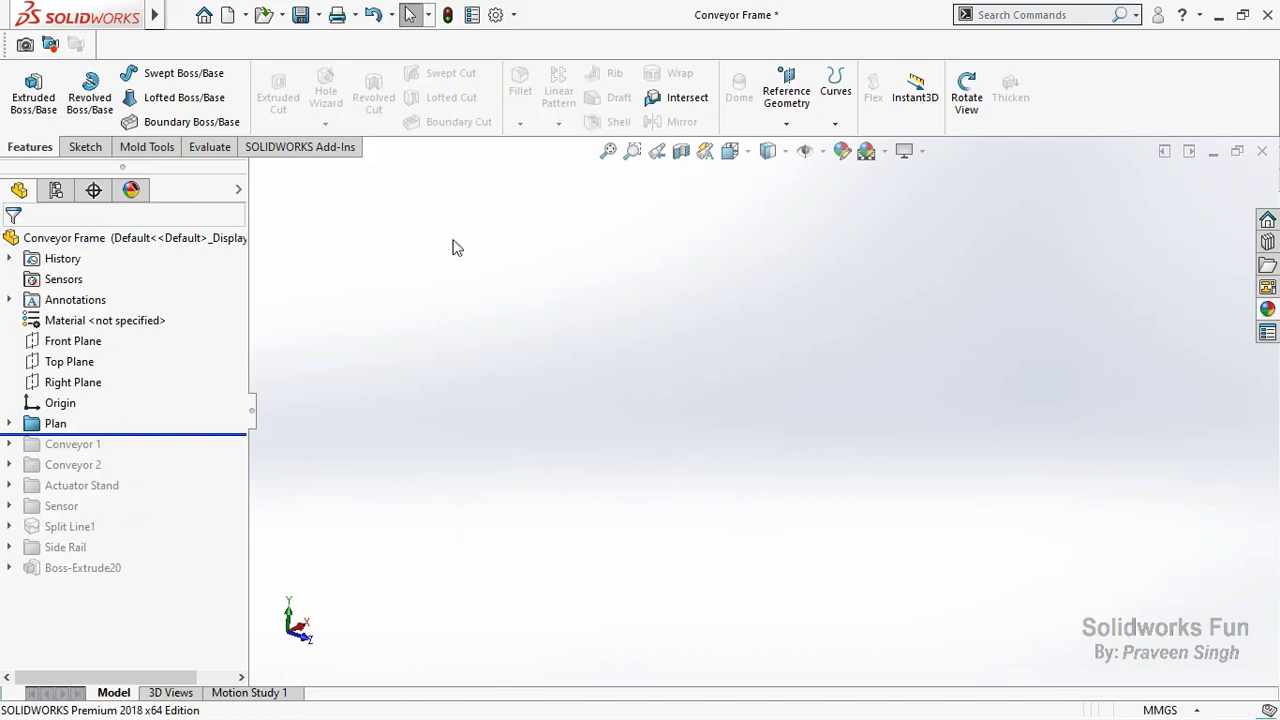
pyautogui.click(10, 423)
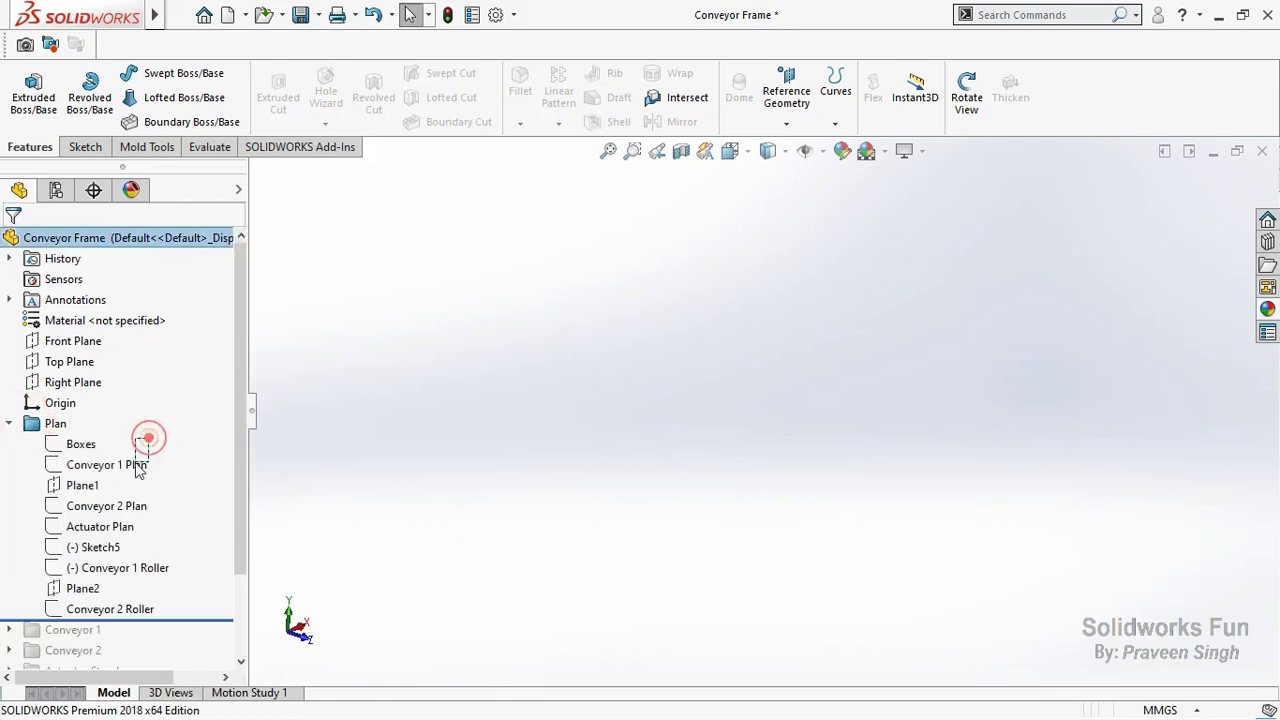
pyautogui.moveTo(149, 438)
pyautogui.mouseDown()
pyautogui.moveTo(102, 590)
pyautogui.moveTo(111, 620)
pyautogui.mouseUp()
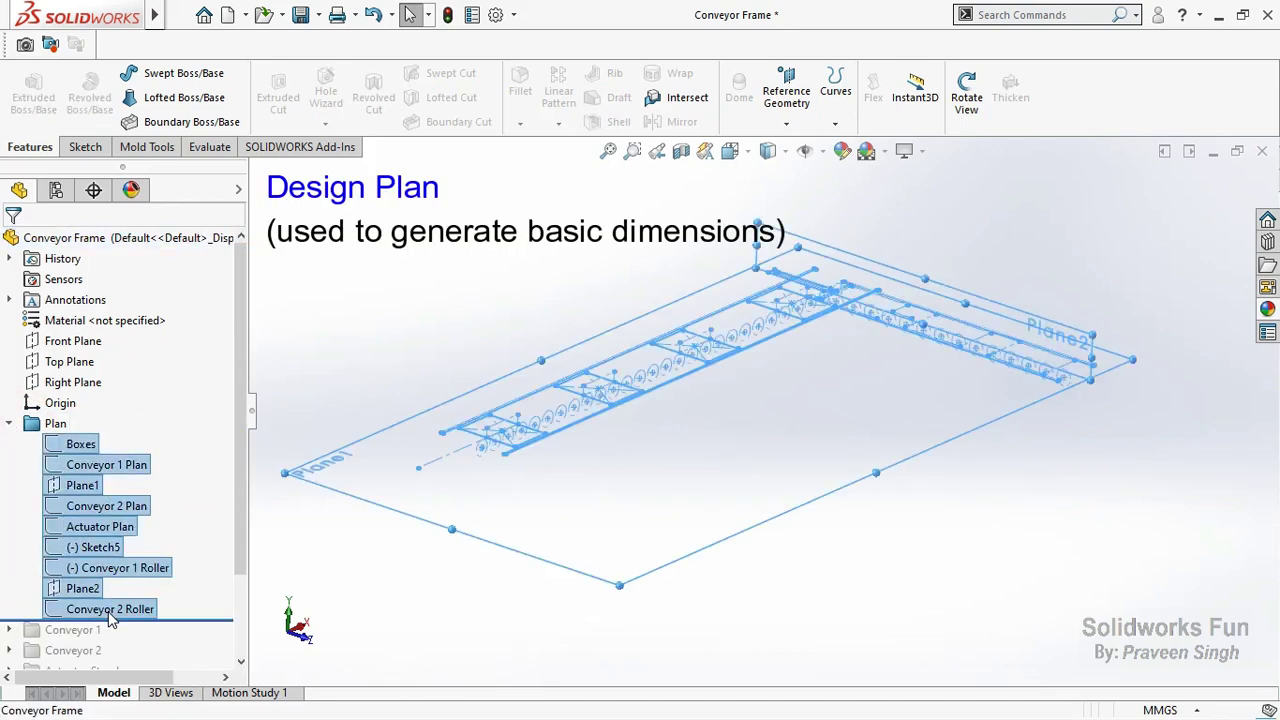
pyautogui.rightClick(110, 619)
pyautogui.click(143, 362)
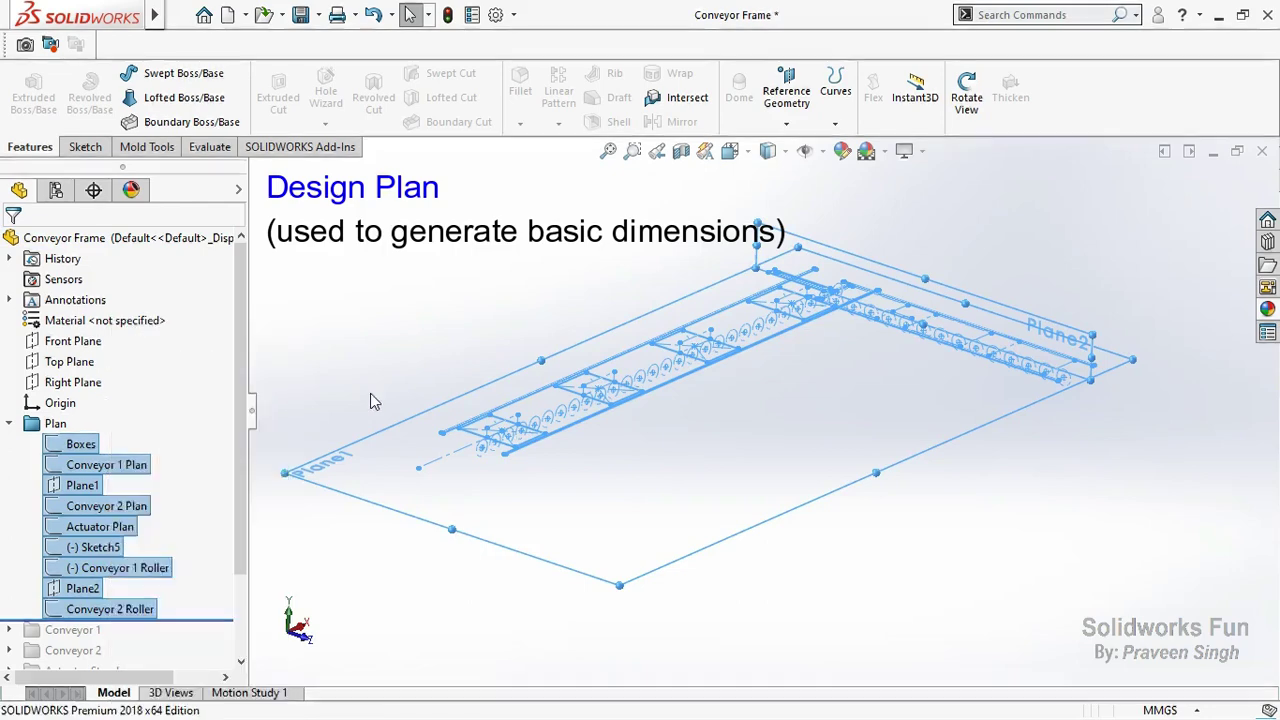
pyautogui.click(95, 446)
pyautogui.click(94, 420)
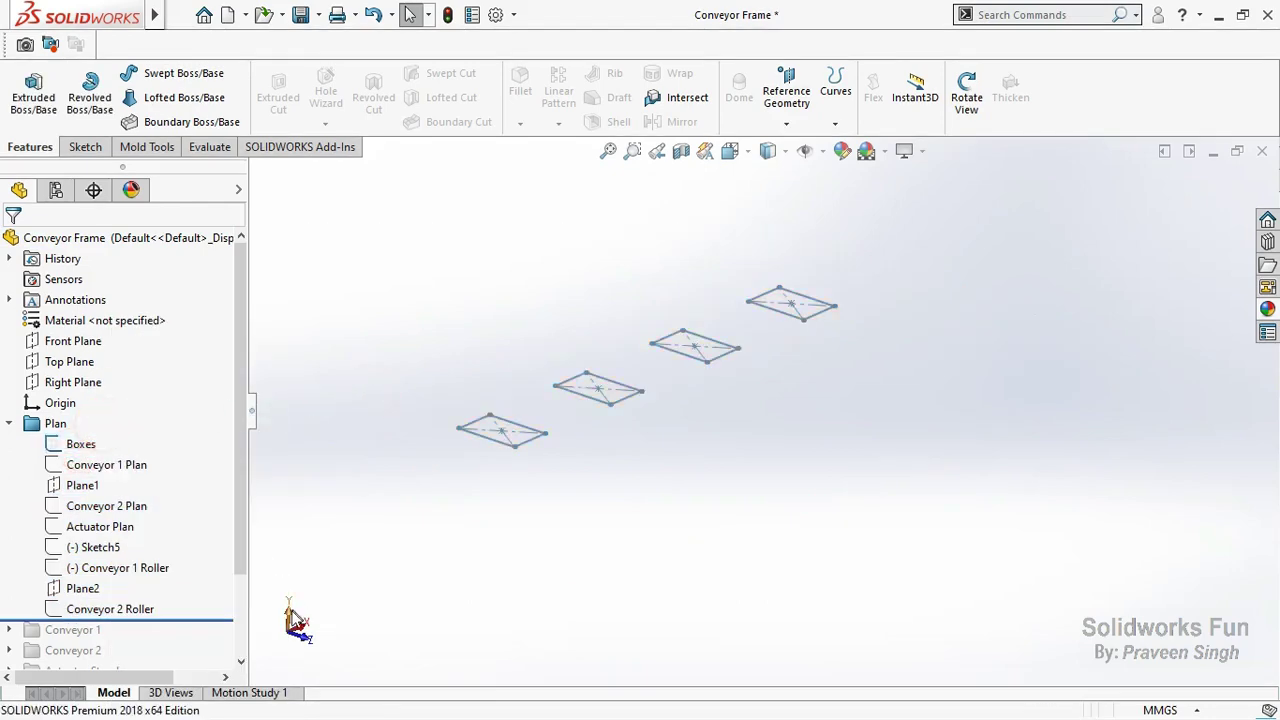
# In Top view, edit the Boxes sketch, move the 70.00 dimension higher, and exit.
pyautogui.click(289, 607)
pyautogui.click(78, 446)
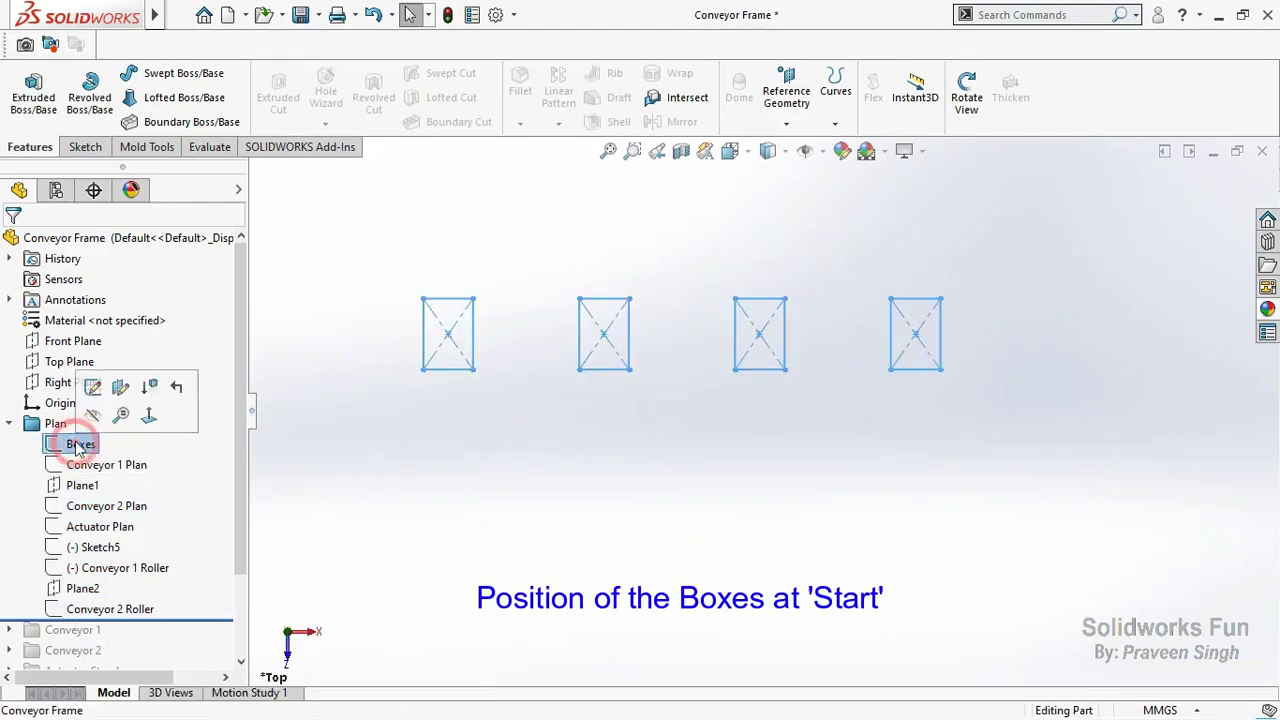
pyautogui.click(99, 392)
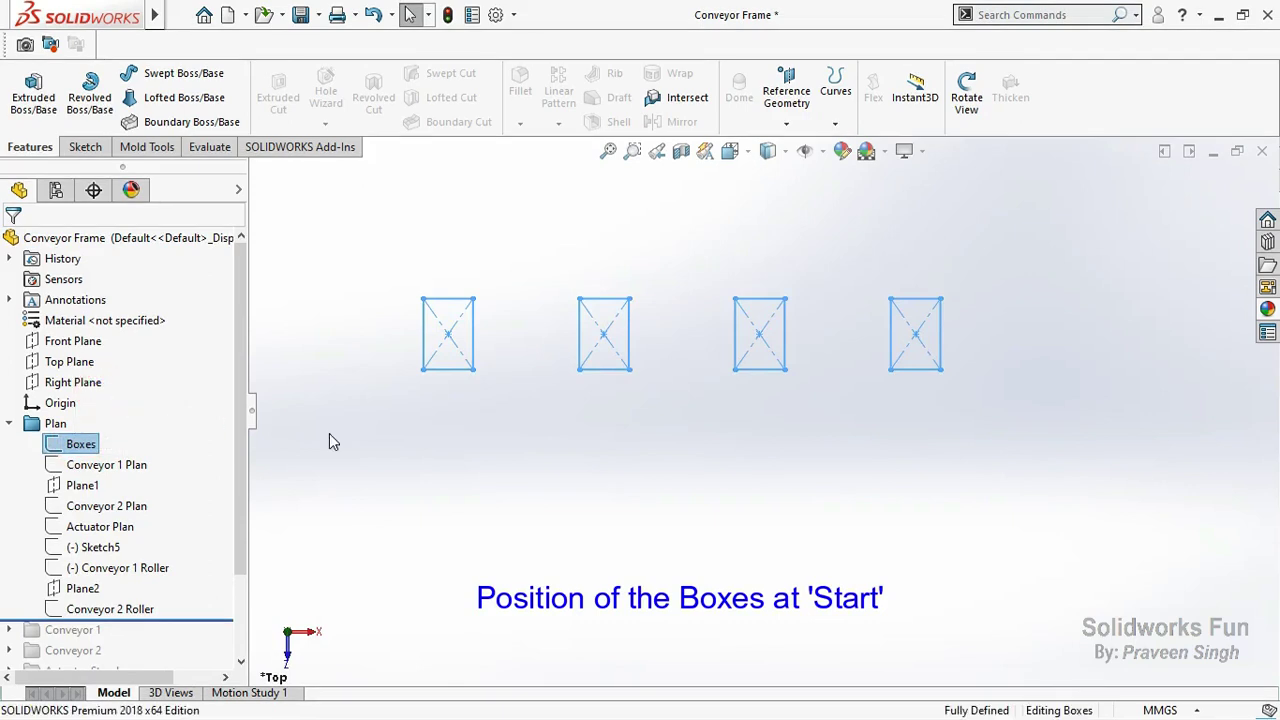
pyautogui.scroll(-2, 526, 316)
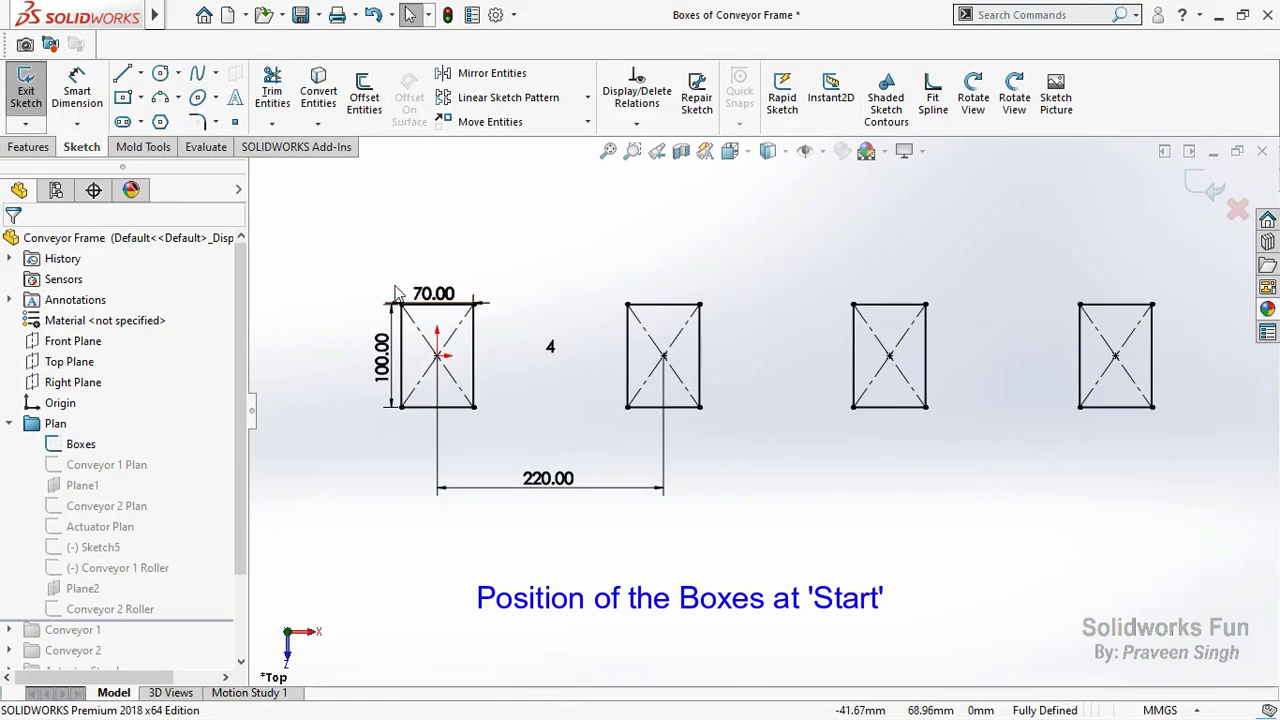
pyautogui.moveTo(436, 298); pyautogui.dragTo(436, 279)
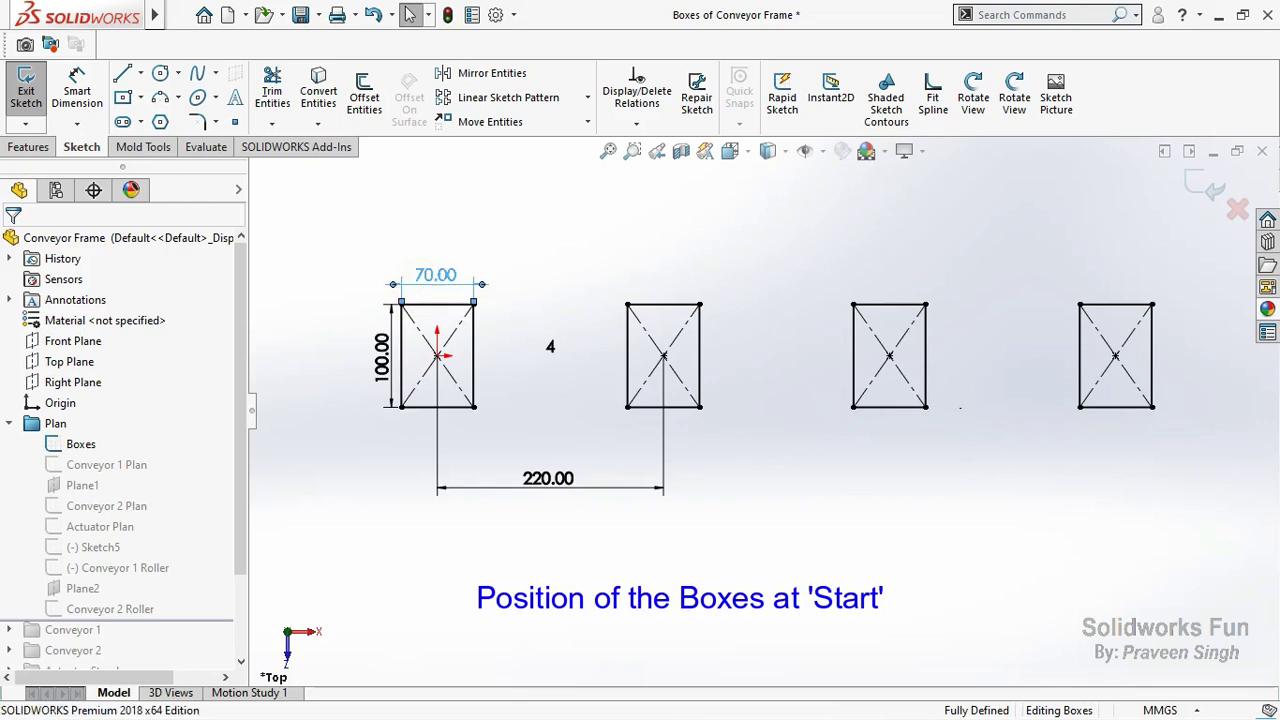
pyautogui.click(329, 290)
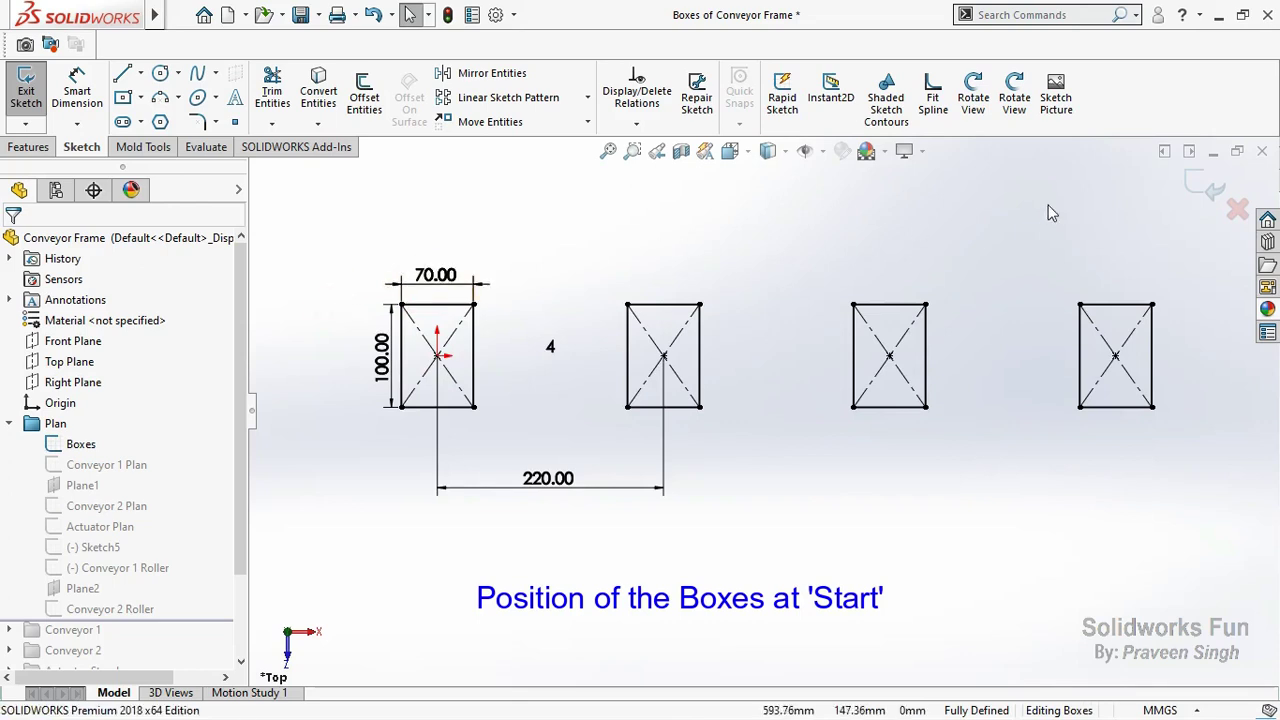
pyautogui.click(1190, 180)
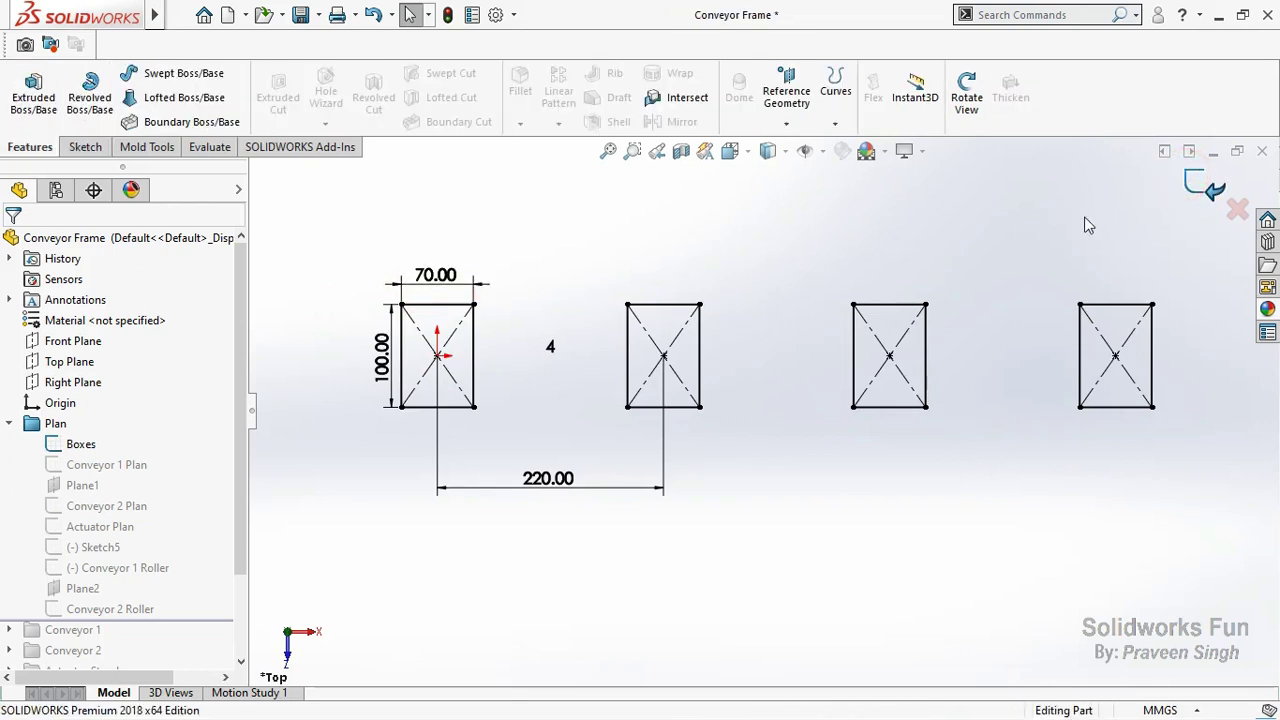
# Show the Conveyor 1 Plan sketch and open it for editing.
pyautogui.click(137, 463)
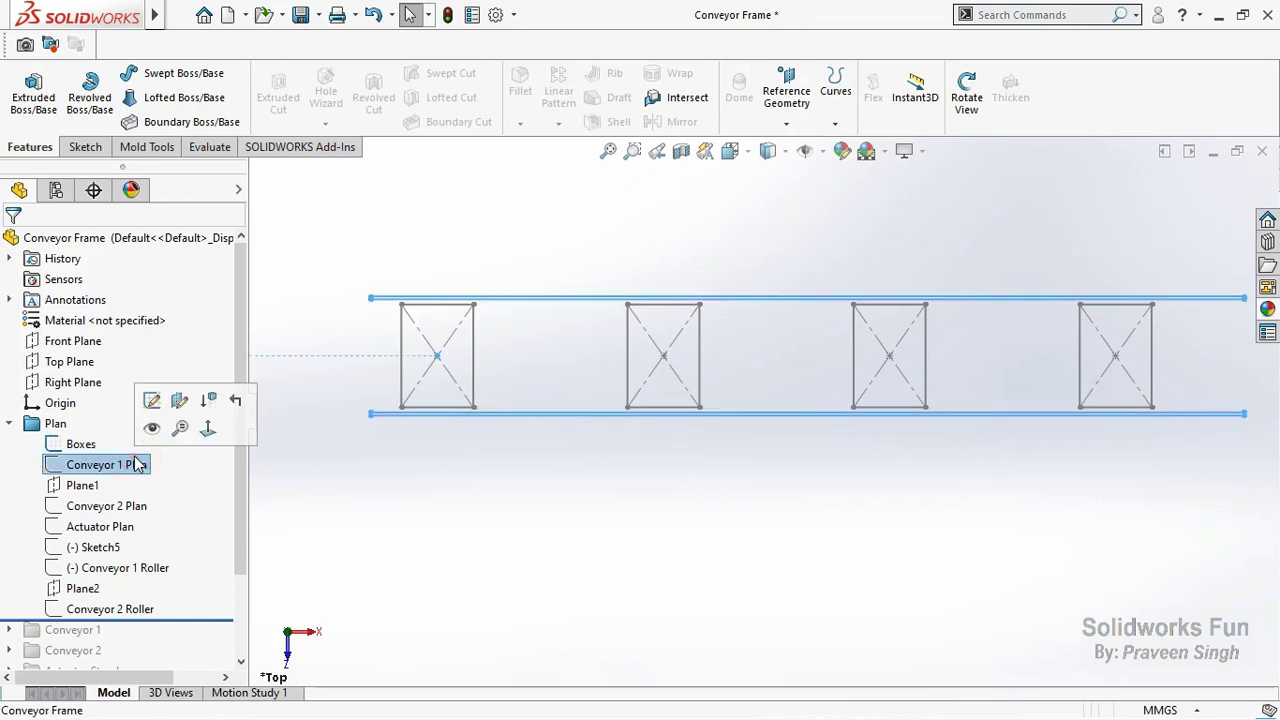
pyautogui.click(152, 430)
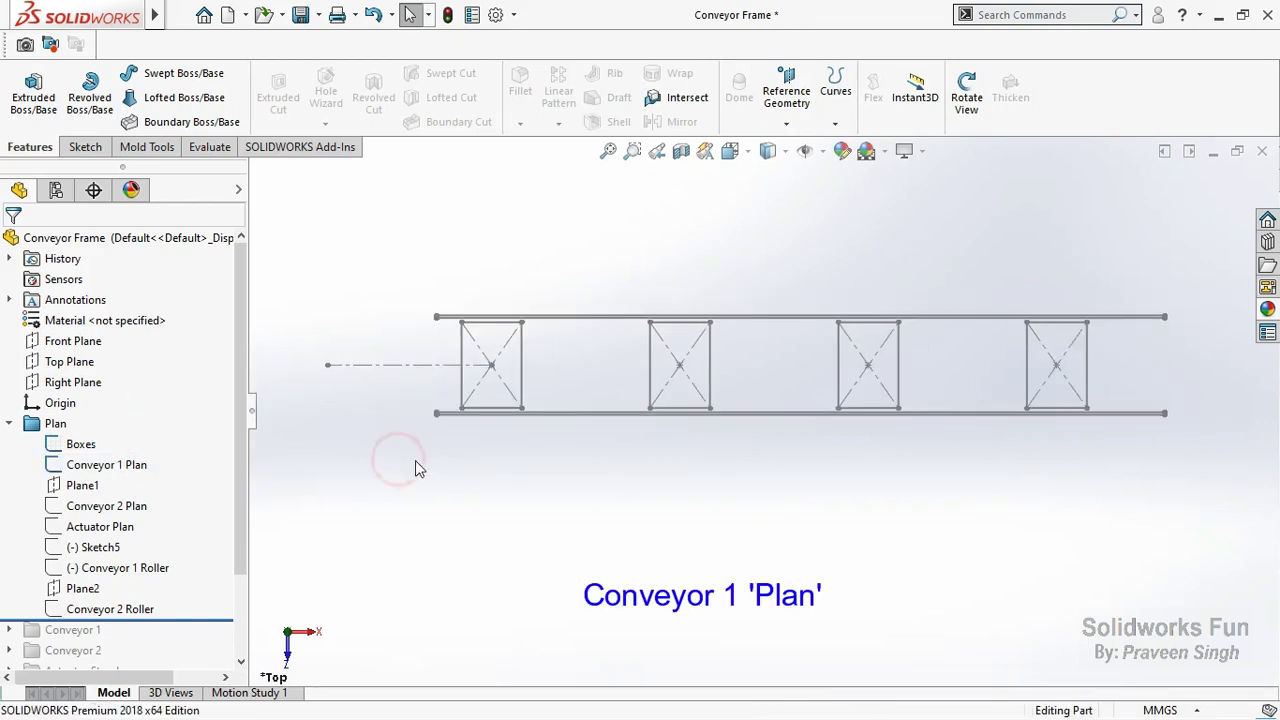
pyautogui.click(113, 470)
pyautogui.click(129, 412)
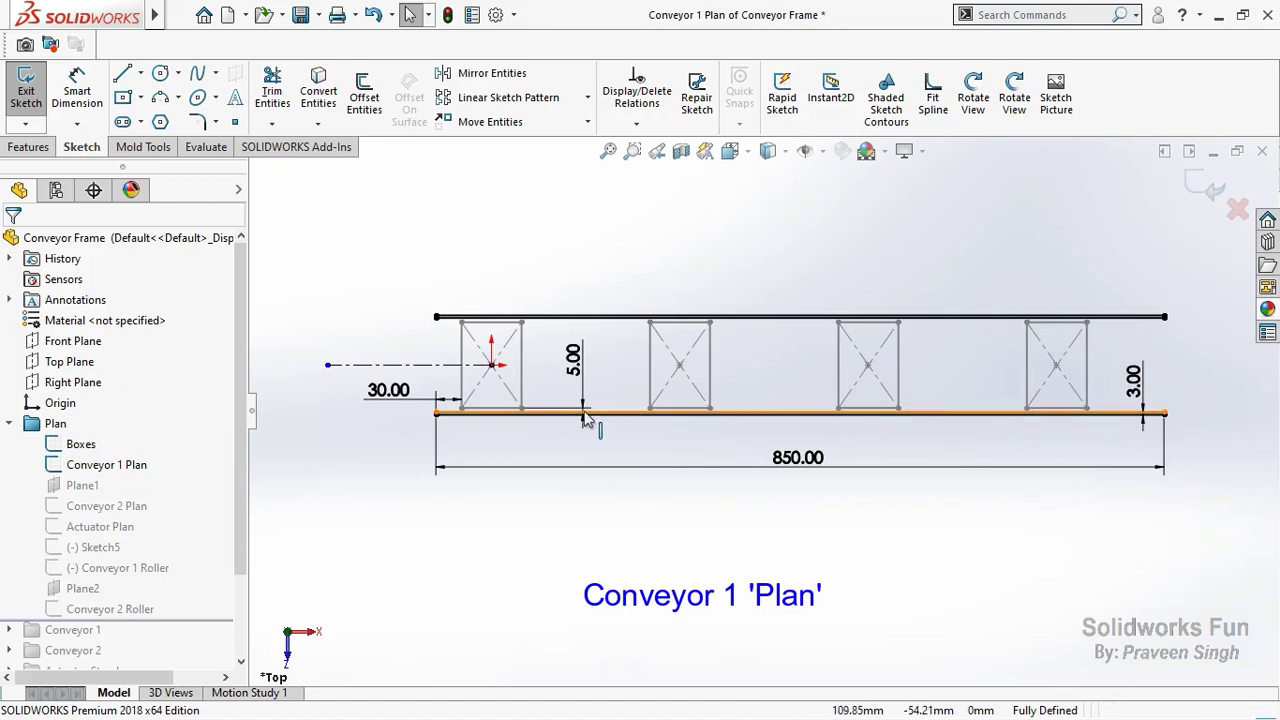
# Check the 850-long rails and 30 offset, exit the sketch, and select Plane1.
pyautogui.scroll(-3, 555, 378)
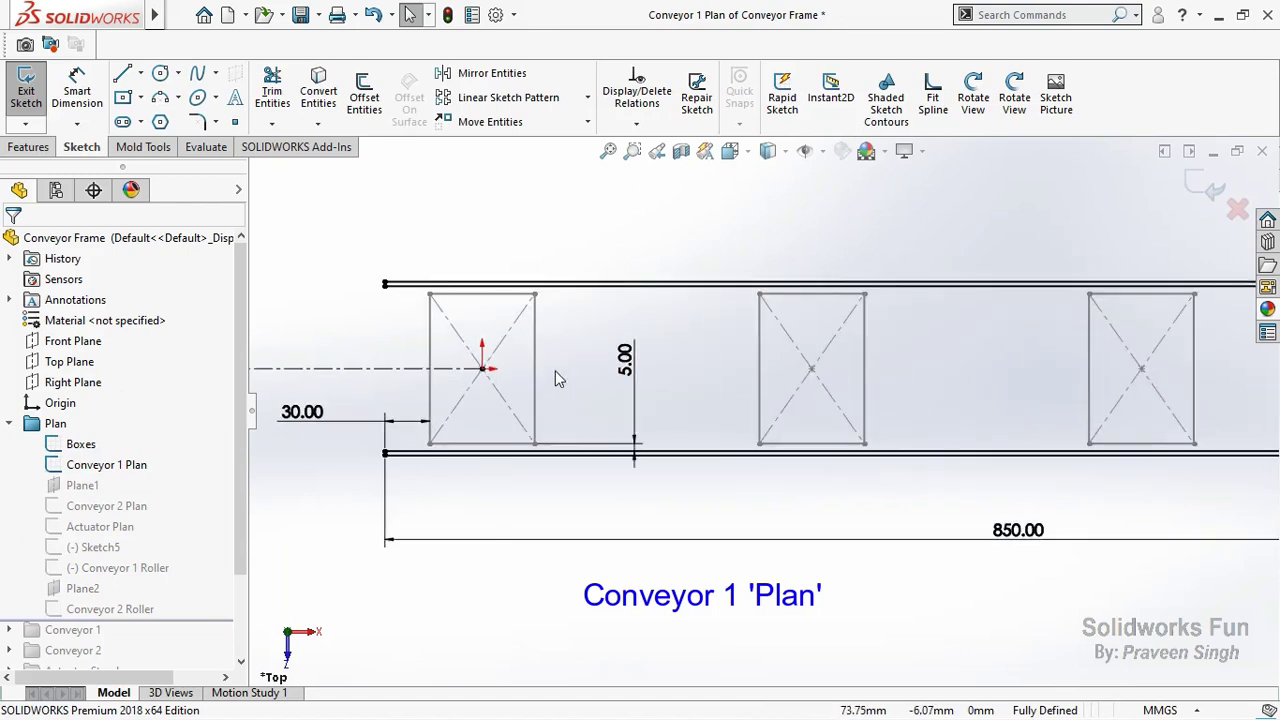
pyautogui.scroll(1, 555, 370)
pyautogui.scroll(2, 600, 380)
pyautogui.scroll(-4, 1163, 414)
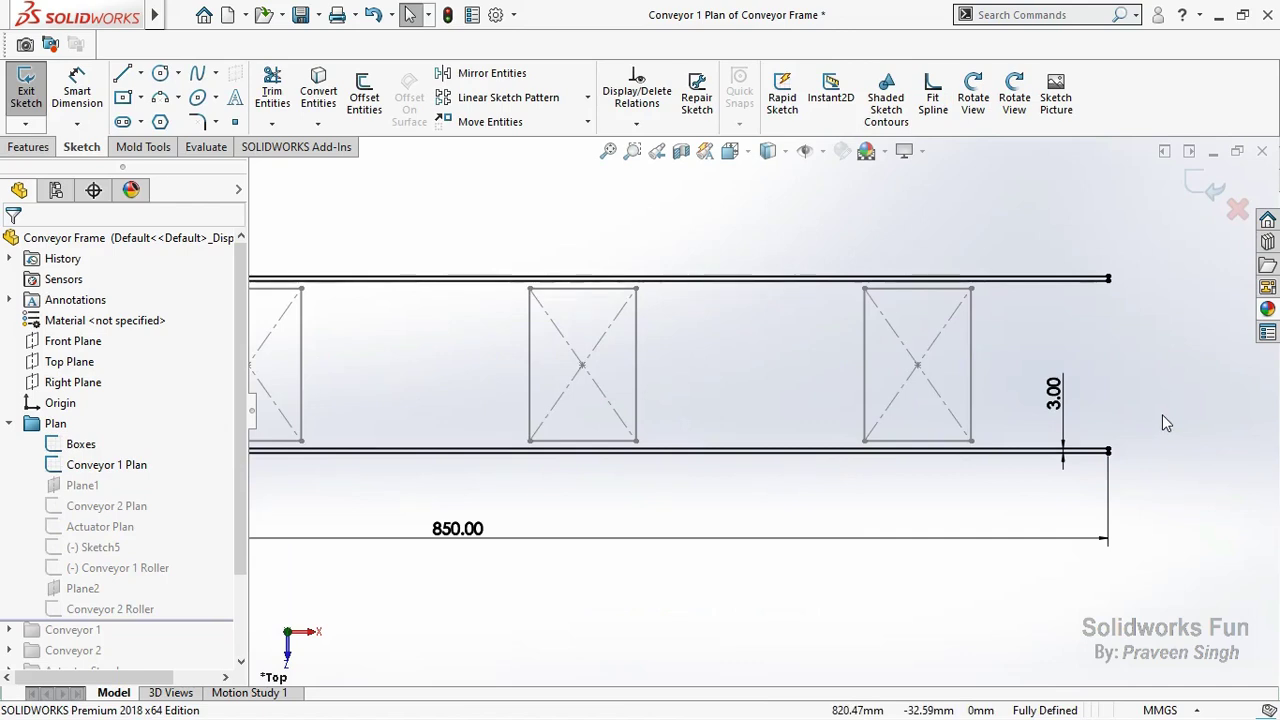
pyautogui.scroll(2, 474, 415)
pyautogui.scroll(1, 474, 415)
pyautogui.scroll(-1, 576, 405)
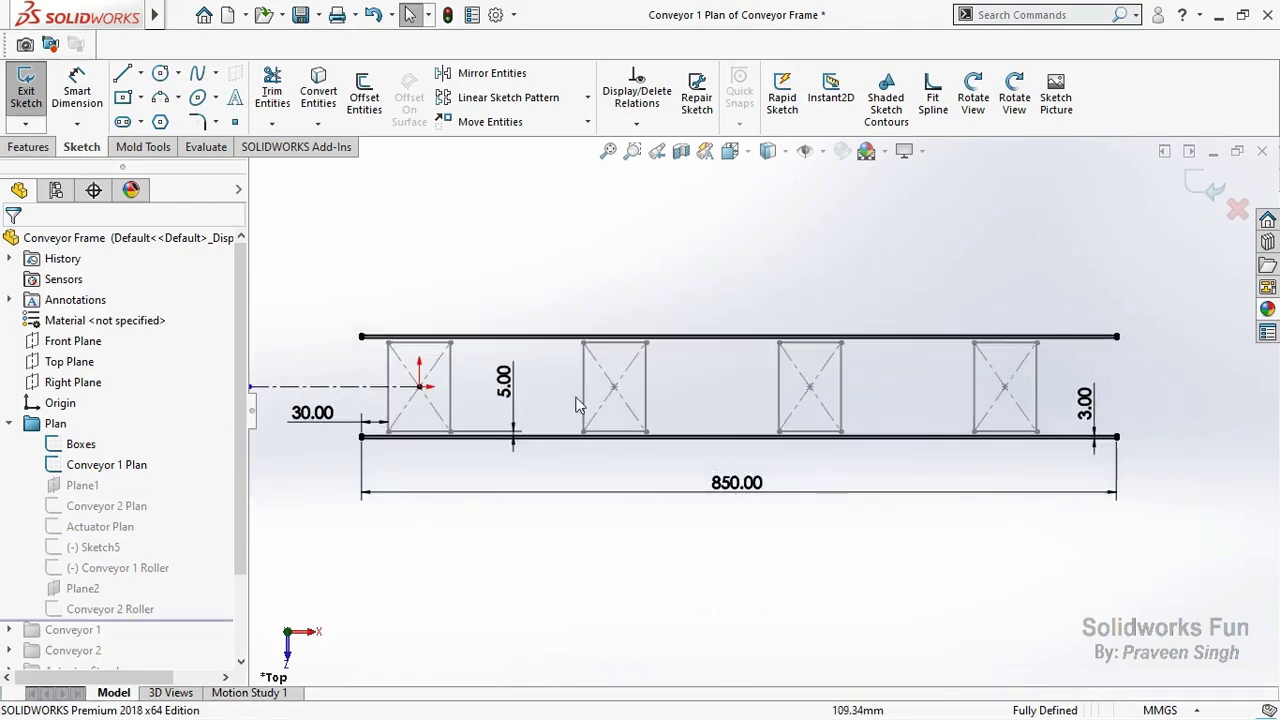
pyautogui.scroll(1, 826, 419)
pyautogui.scroll(-1, 699, 499)
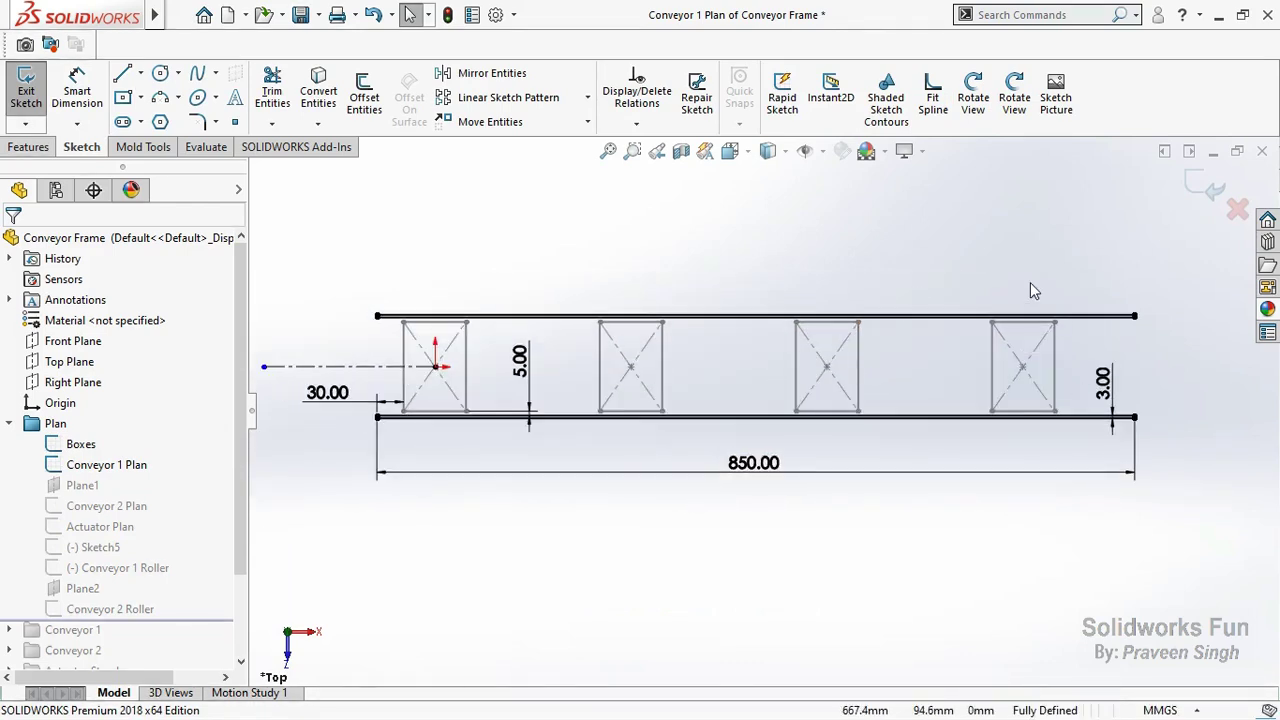
pyautogui.click(1218, 190)
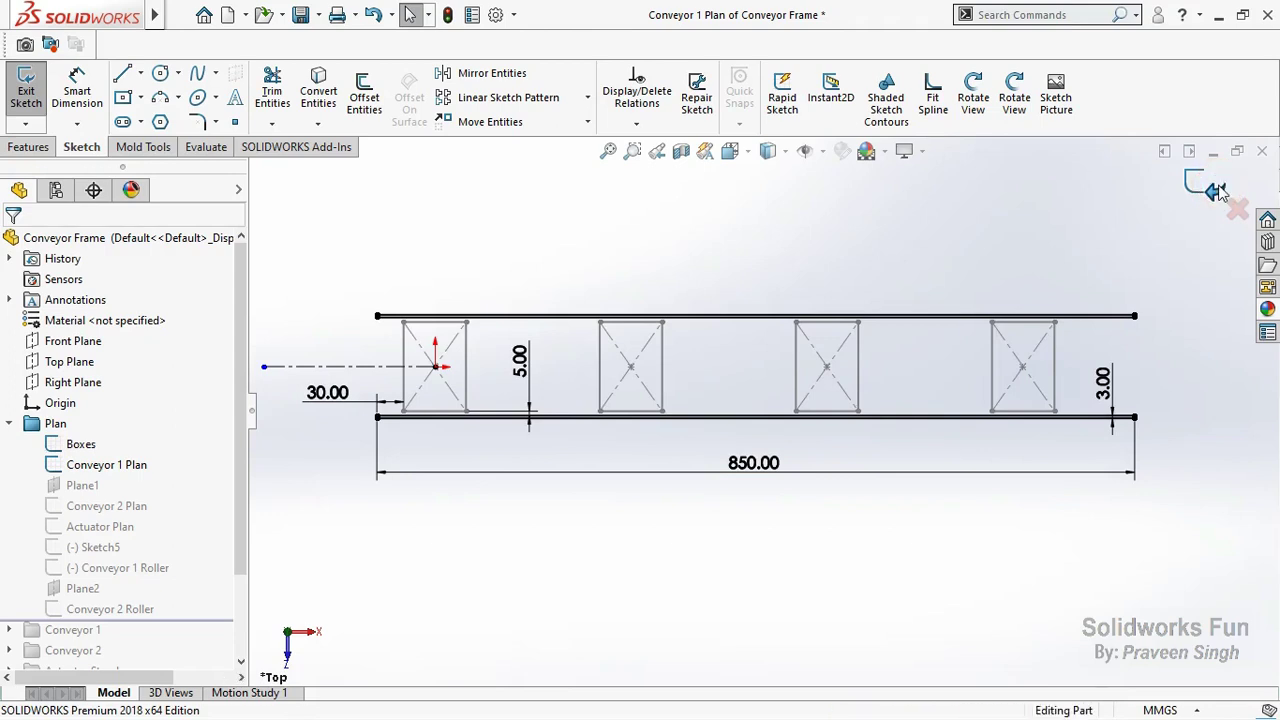
pyautogui.click(90, 486)
# From the front, verify Plane1 is offset 48.00 mm from Top Plane, flipped, and accept.
pyautogui.hotkey('ctrl', '1')
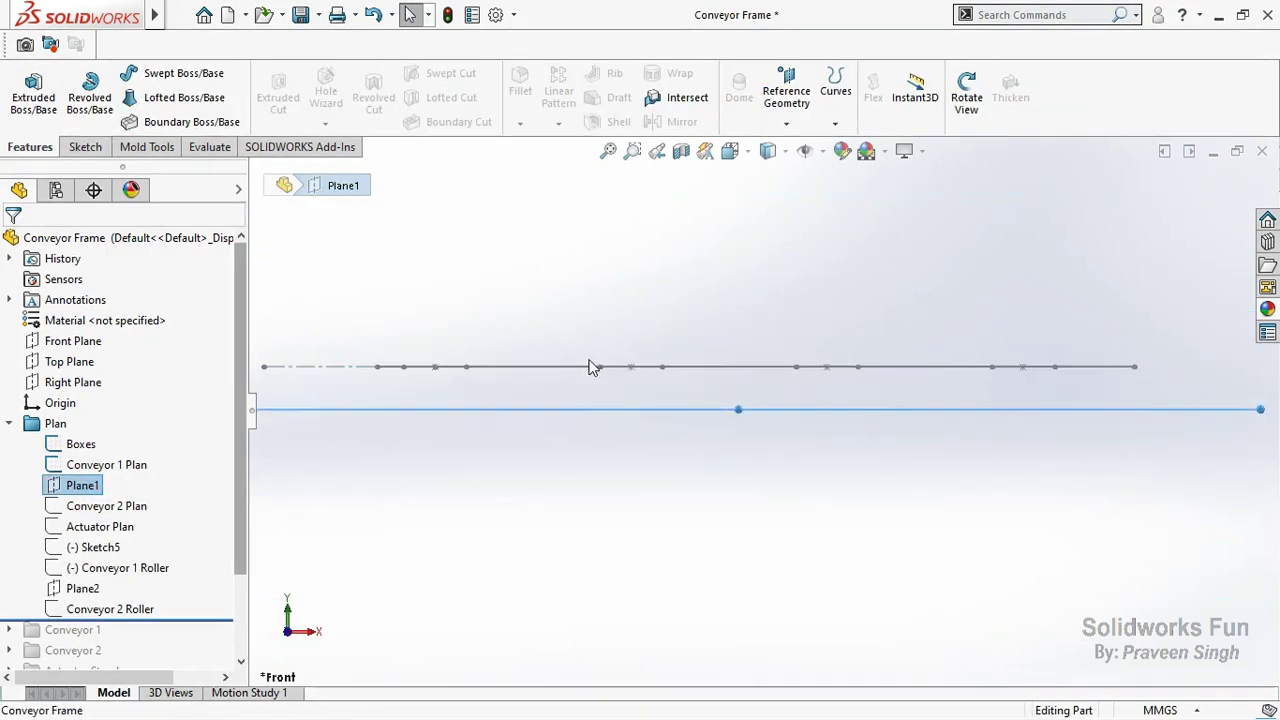
pyautogui.rightClick(98, 492)
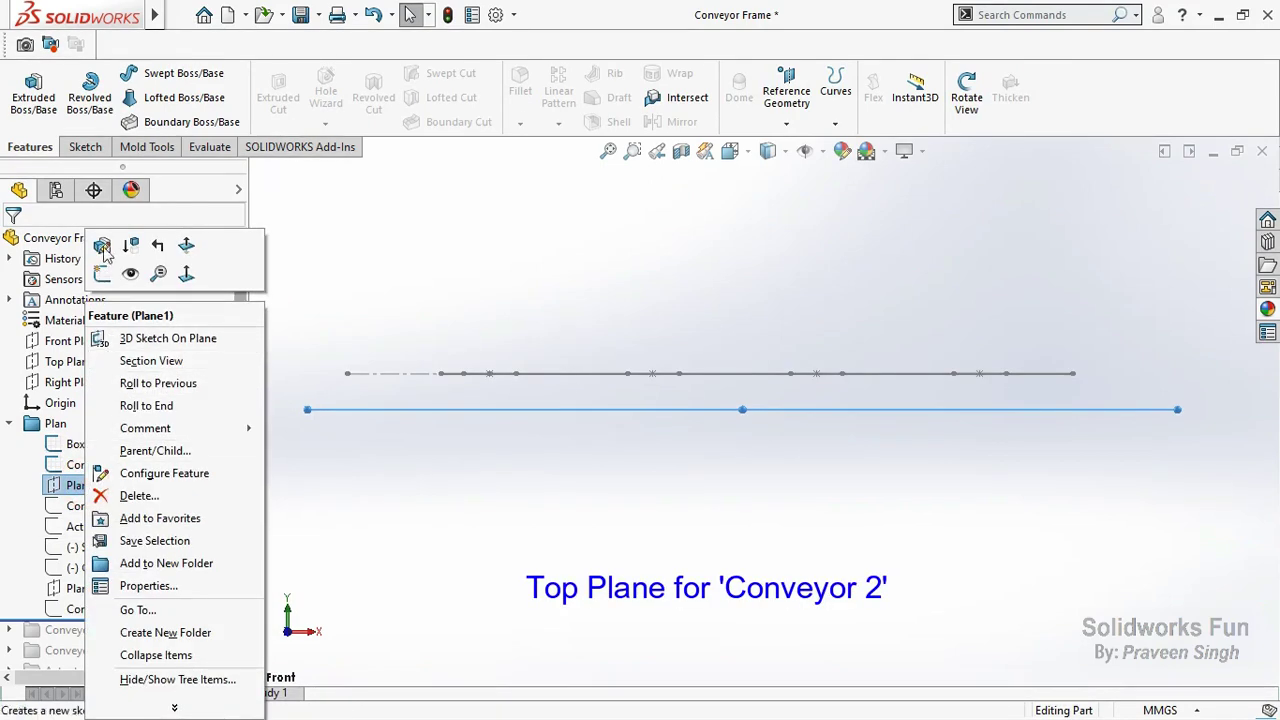
pyautogui.click(428, 262)
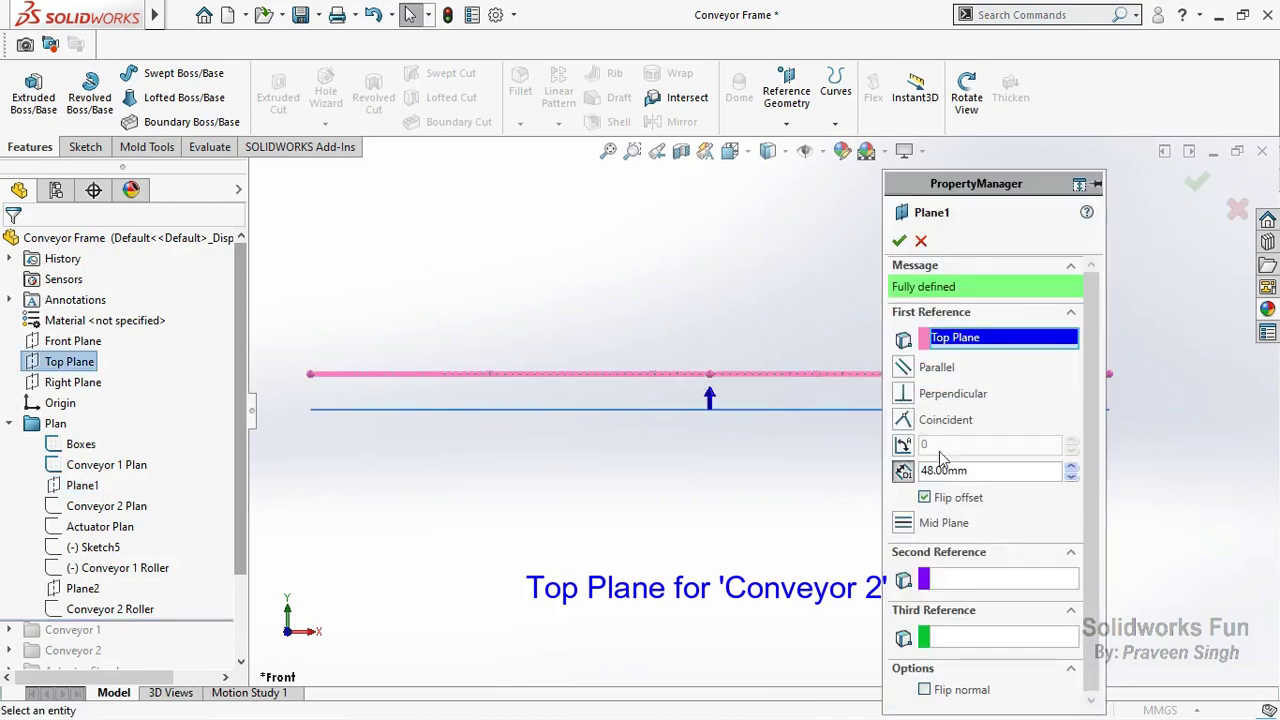
pyautogui.click(977, 480)
pyautogui.click(976, 478)
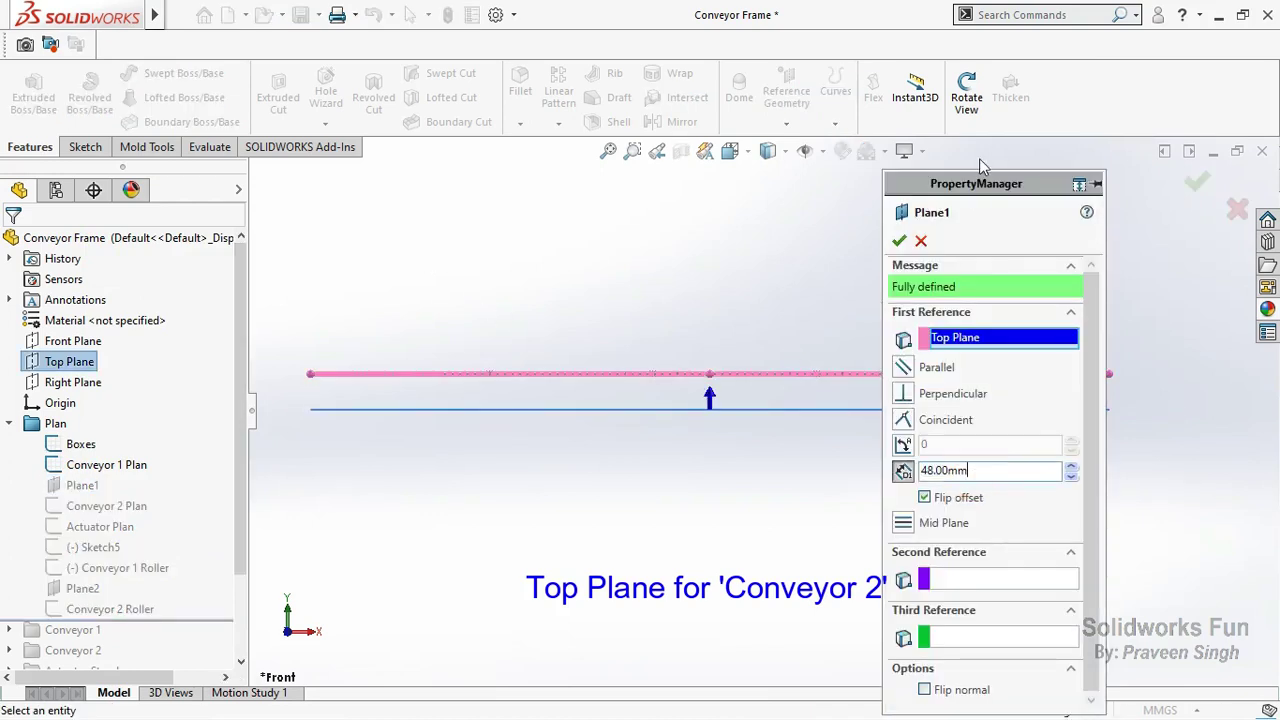
pyautogui.moveTo(975, 186); pyautogui.dragTo(706, 160)
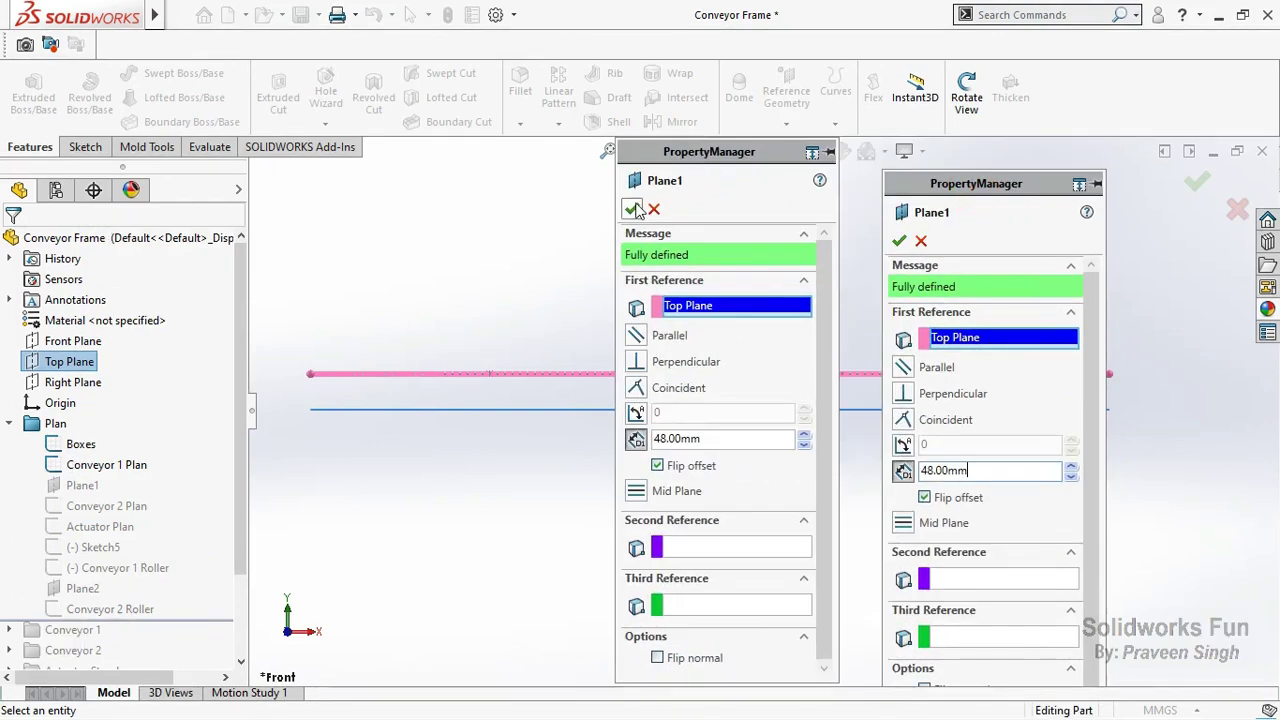
pyautogui.click(633, 208)
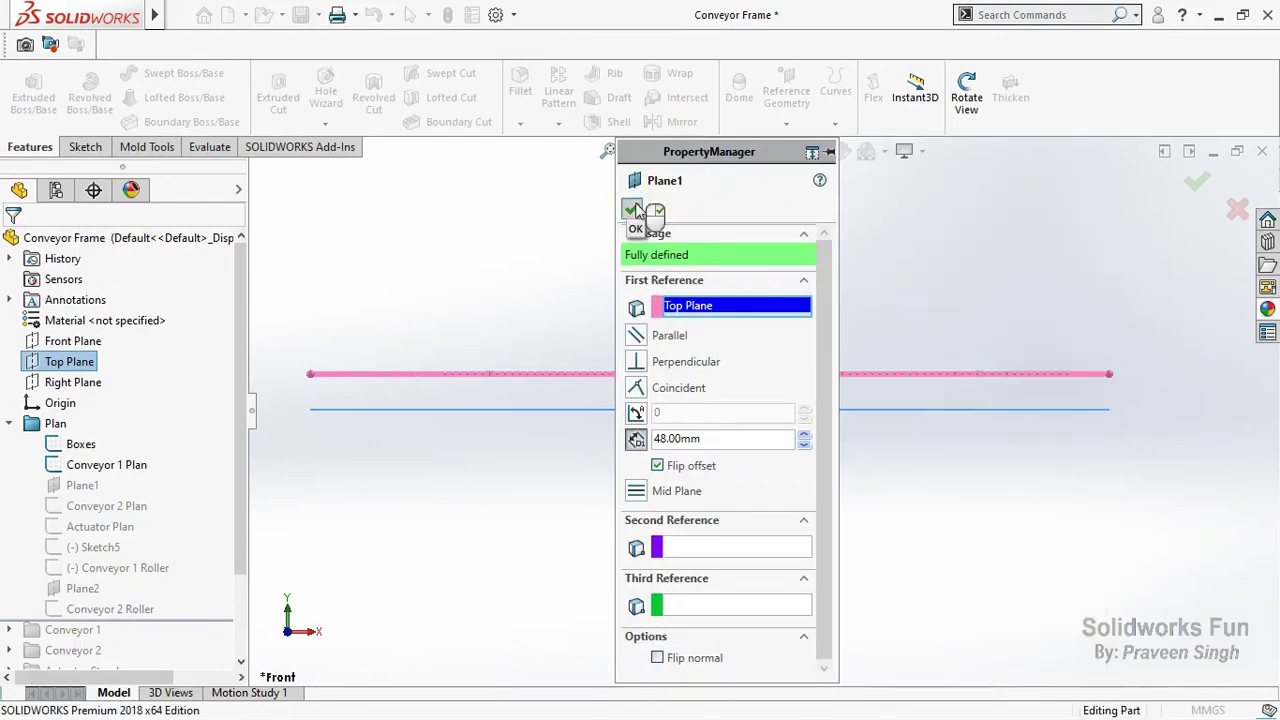
pyautogui.click(96, 486)
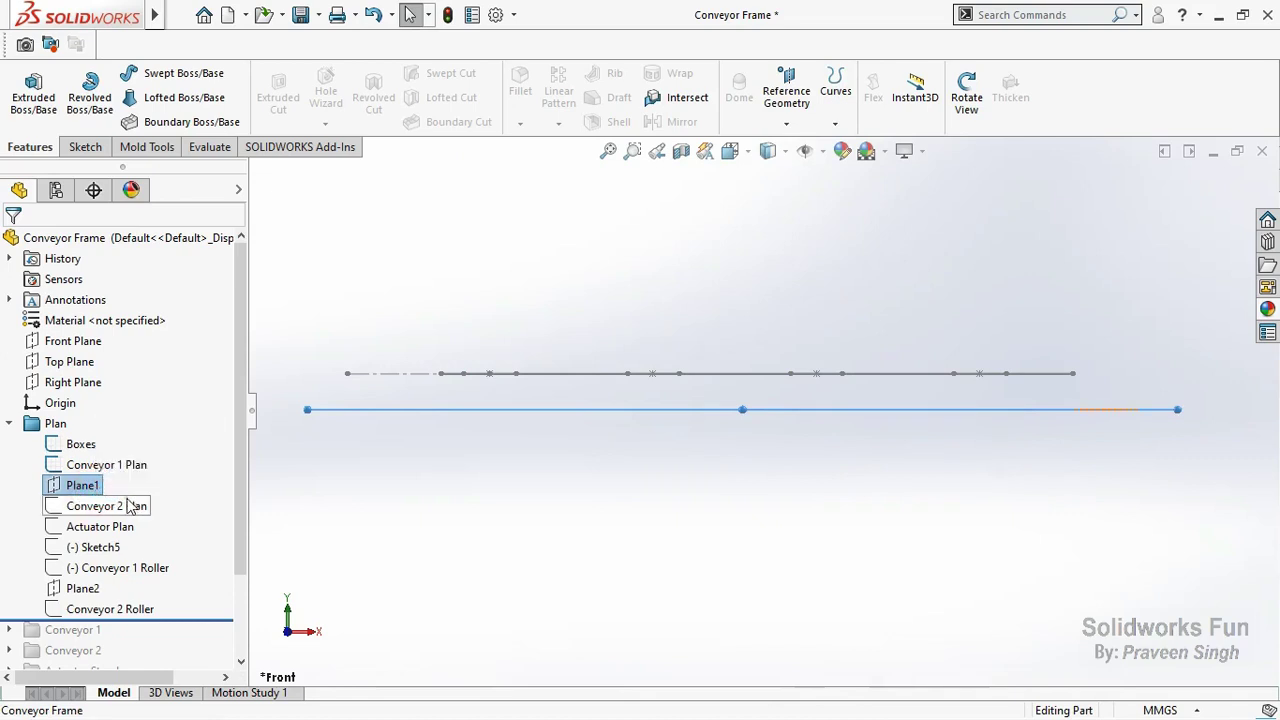
pyautogui.click(134, 505)
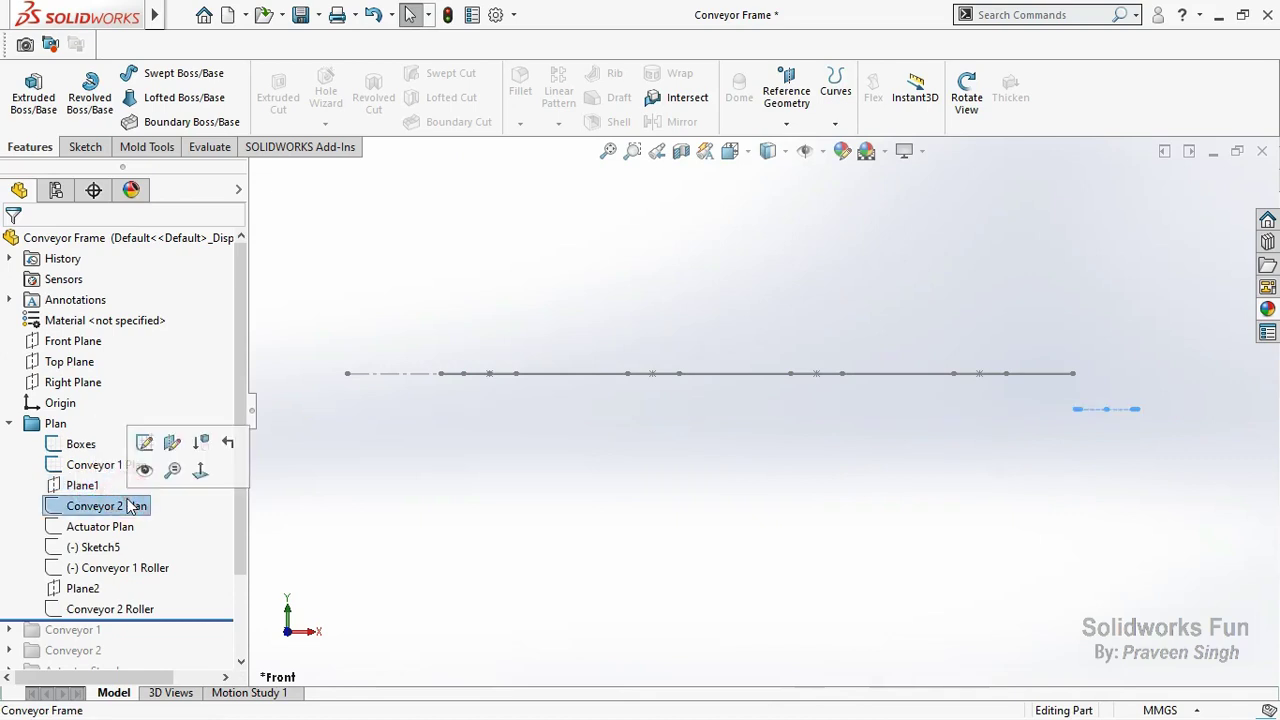
pyautogui.click(289, 618)
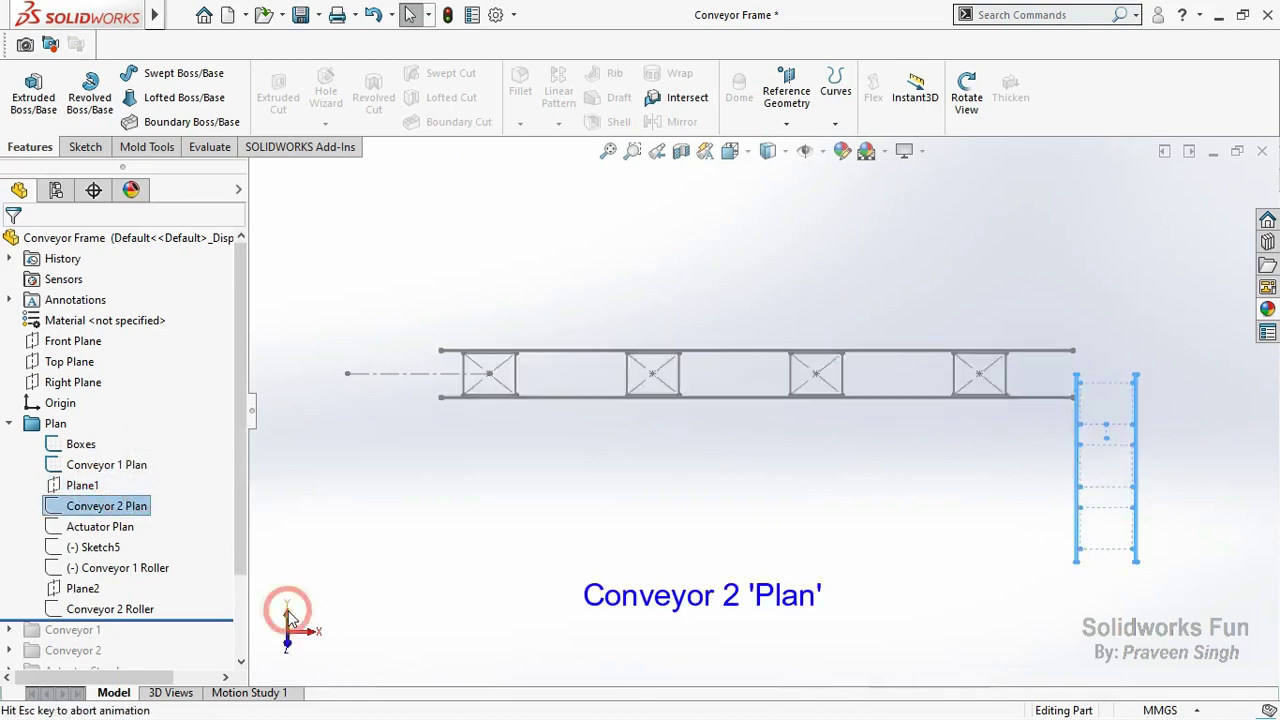
pyautogui.rightClick(82, 508)
pyautogui.press('Escape')
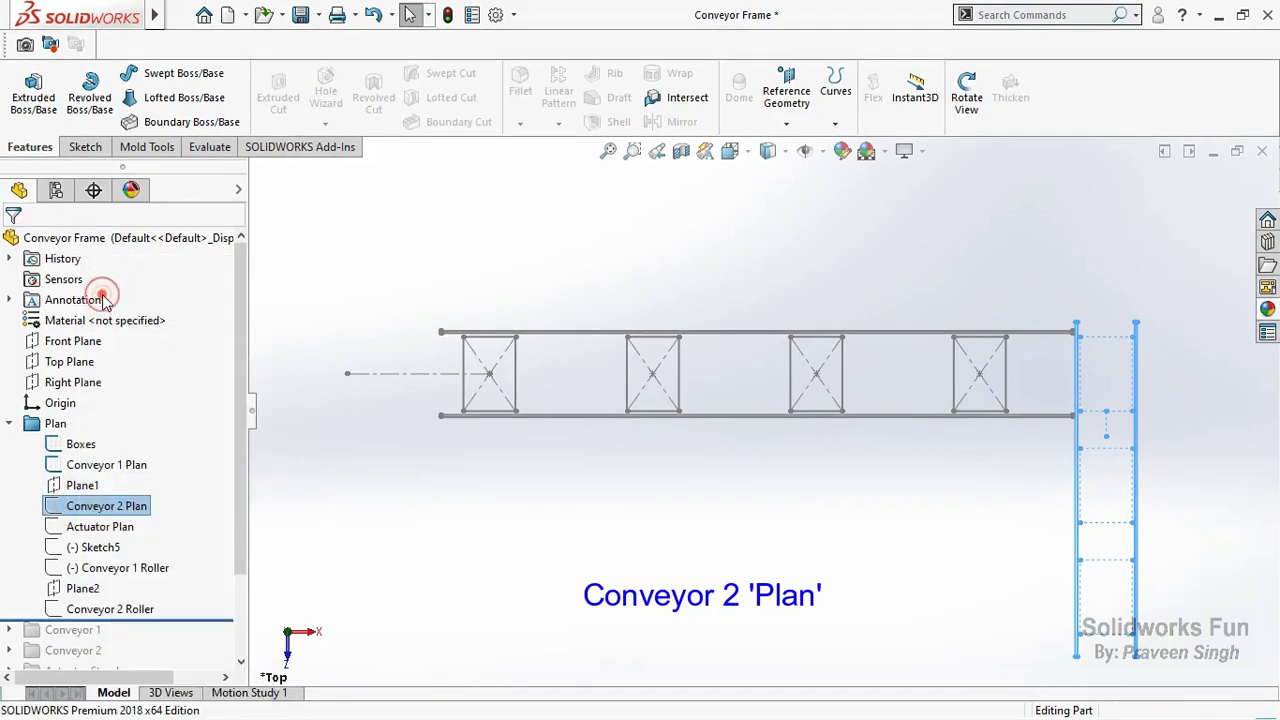
pyautogui.press('Escape')
pyautogui.click(125, 512)
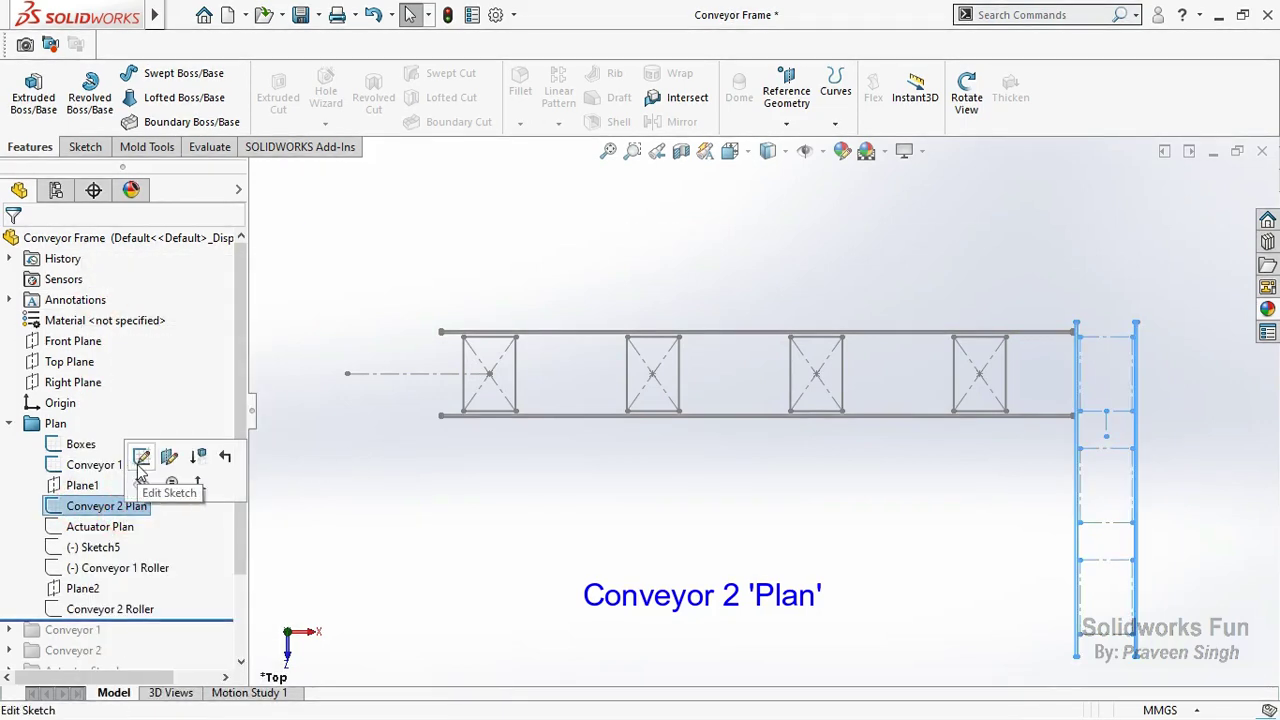
pyautogui.click(140, 460)
pyautogui.scroll(-2, 1112, 428)
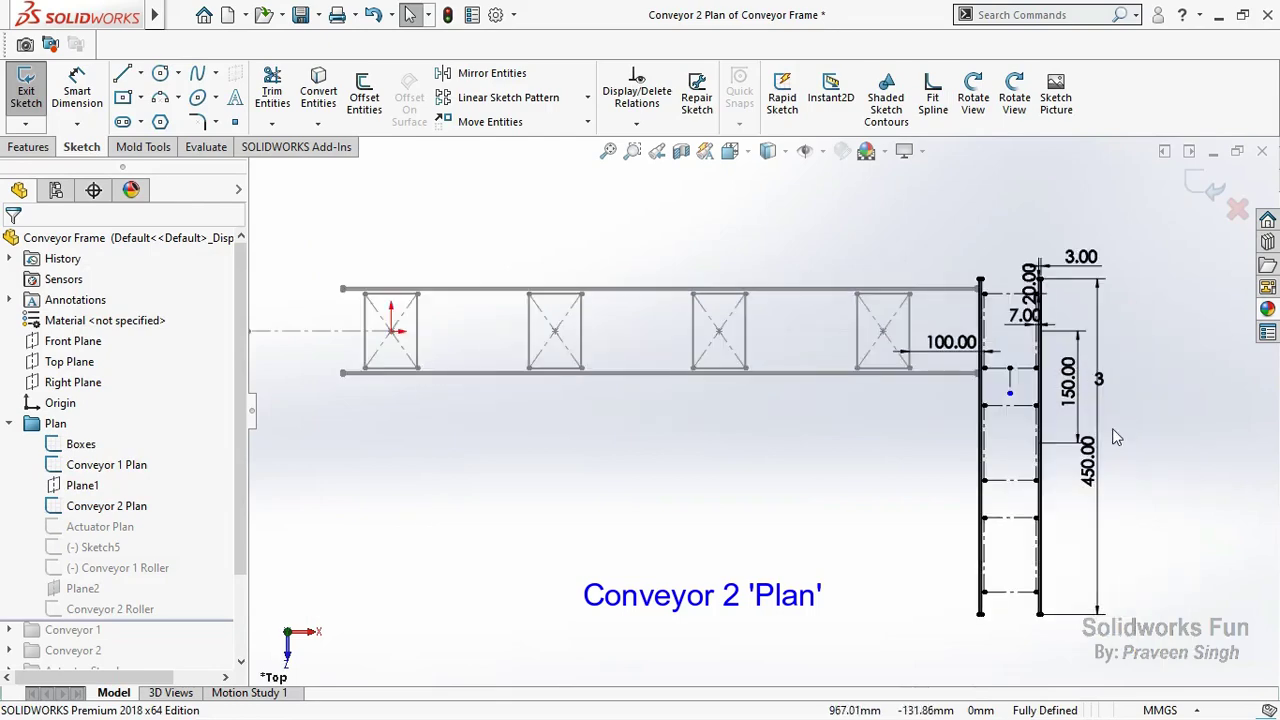
pyautogui.scroll(-2, 1115, 425)
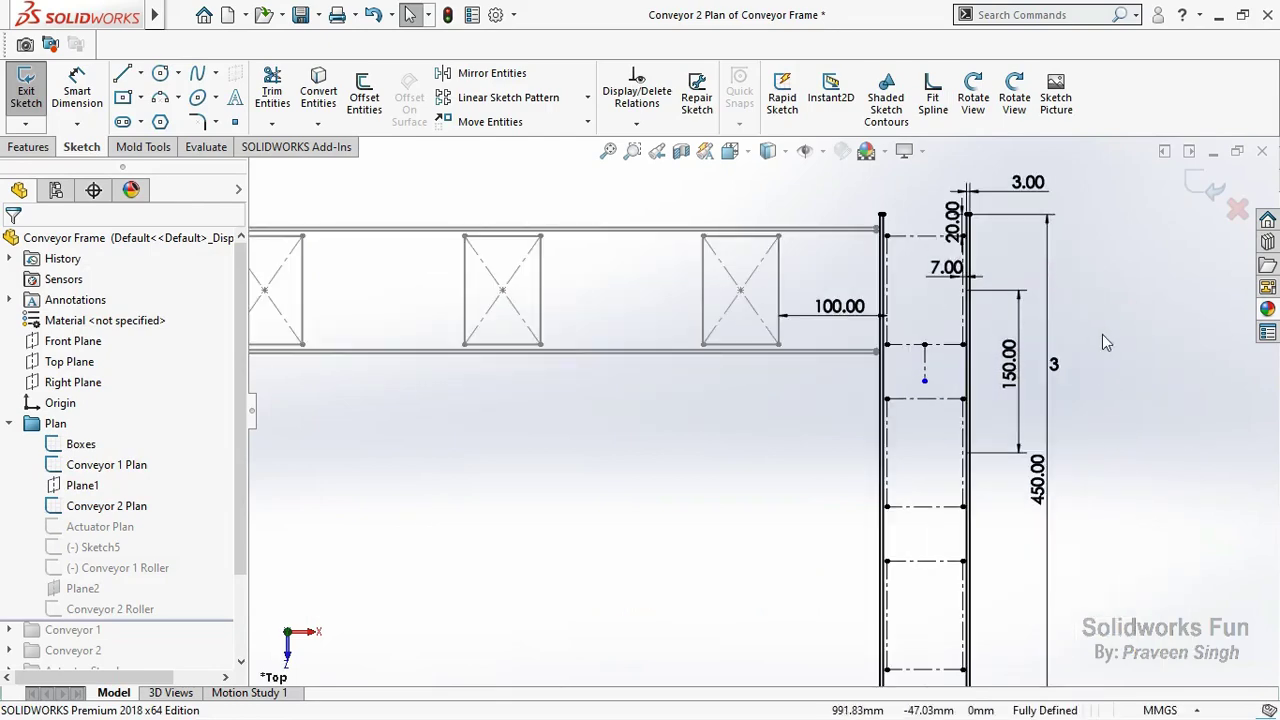
pyautogui.scroll(-1, 1074, 253)
pyautogui.scroll(-1, 1074, 253)
pyautogui.scroll(-1, 1074, 253)
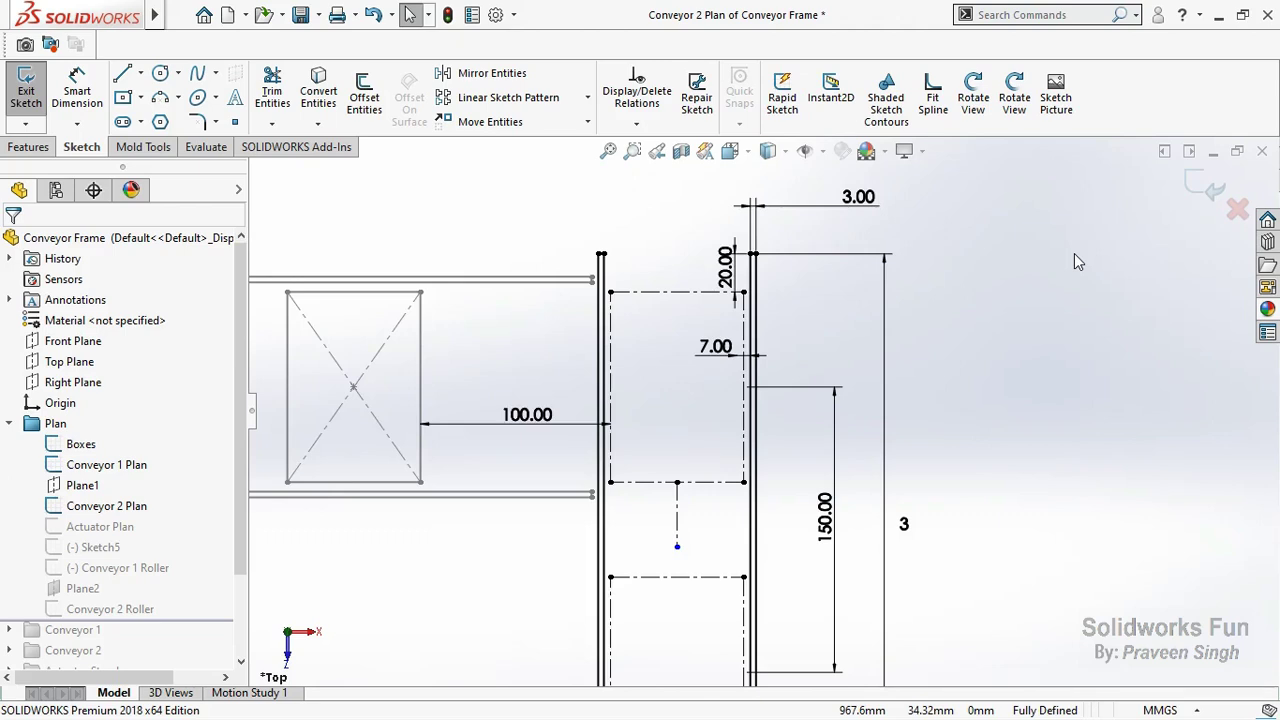
pyautogui.scroll(1, 1068, 254)
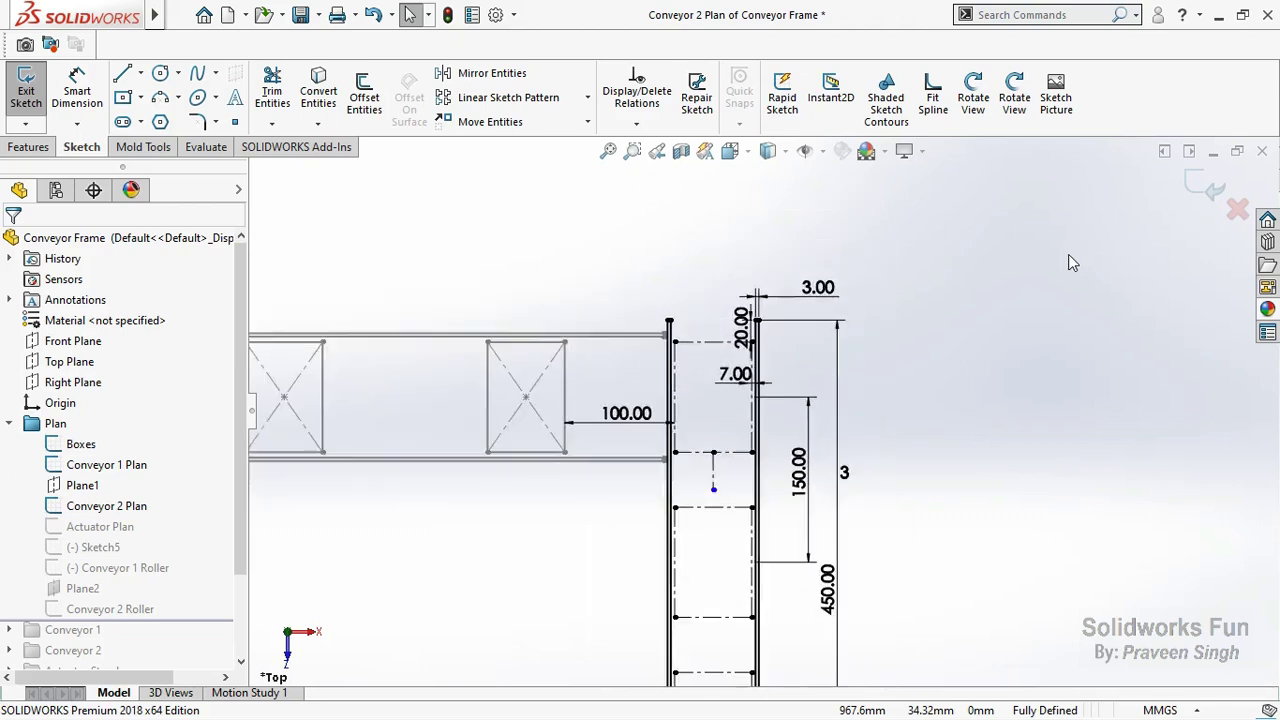
pyautogui.scroll(2, 757, 409)
pyautogui.scroll(-1, 630, 447)
pyautogui.scroll(-1, 605, 452)
pyautogui.hotkey('ctrl', 'Right')
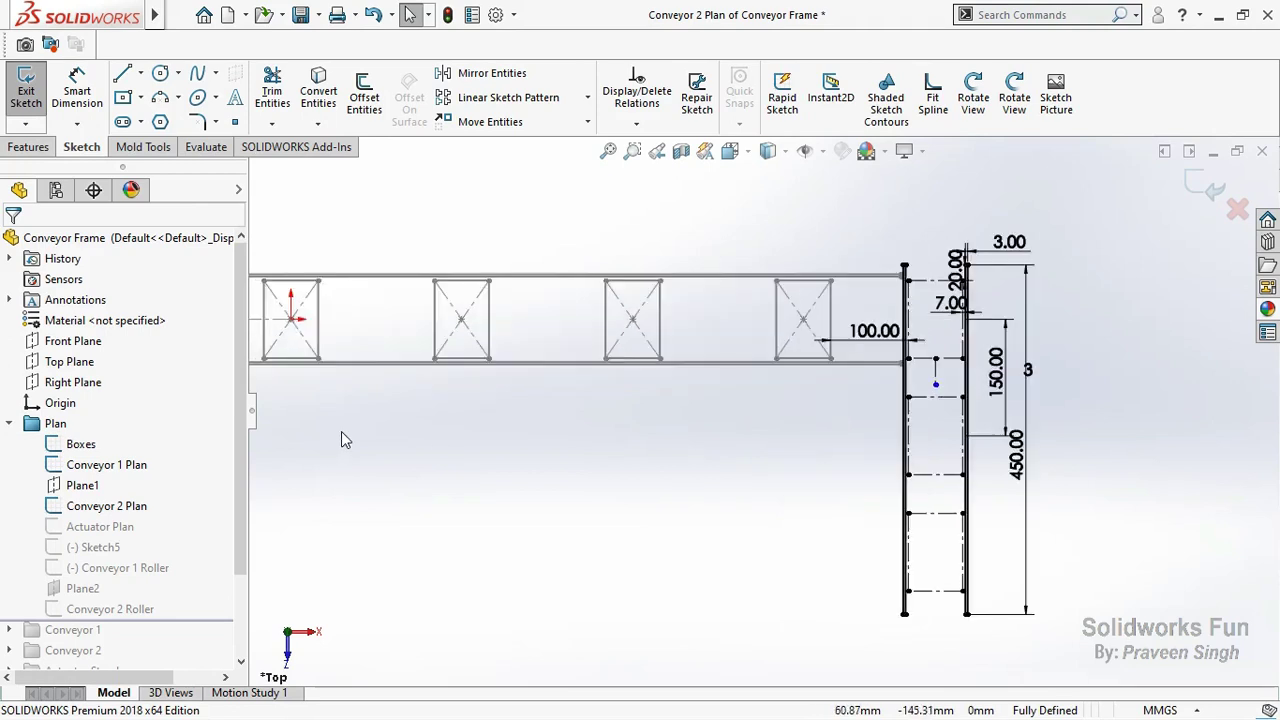
pyautogui.hotkey('ctrl', 'Right')
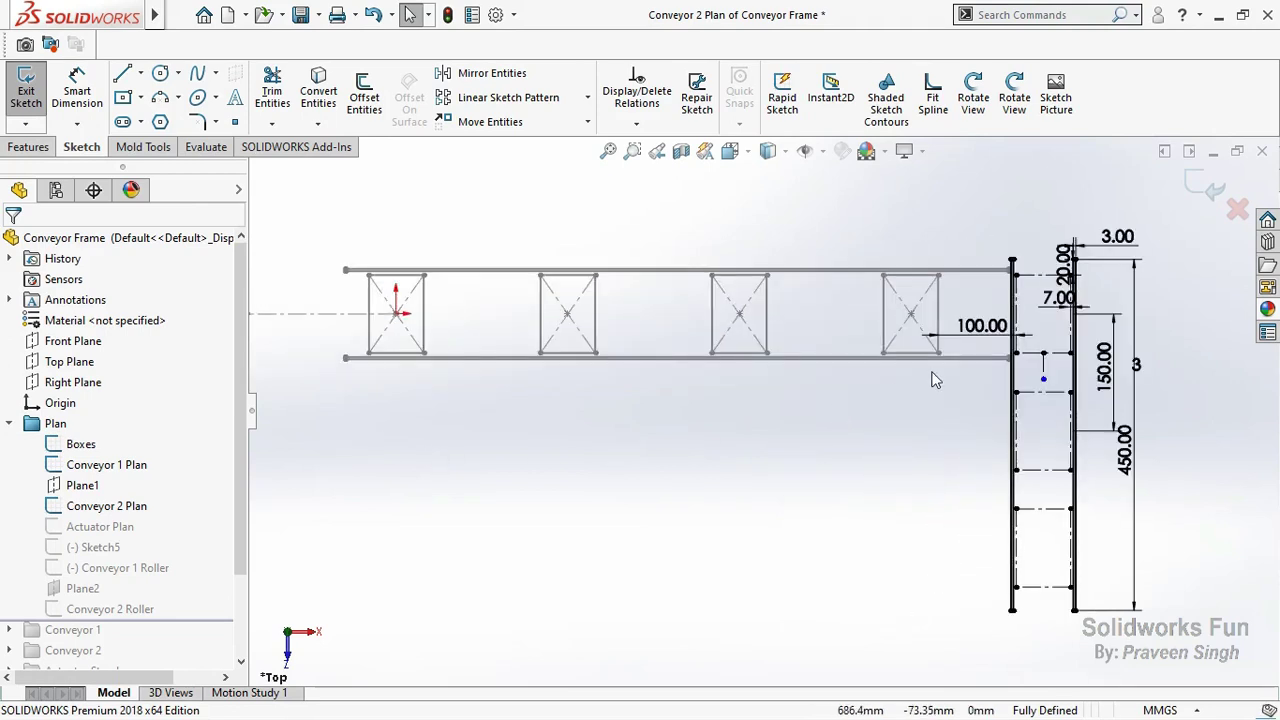
pyautogui.click(1205, 203)
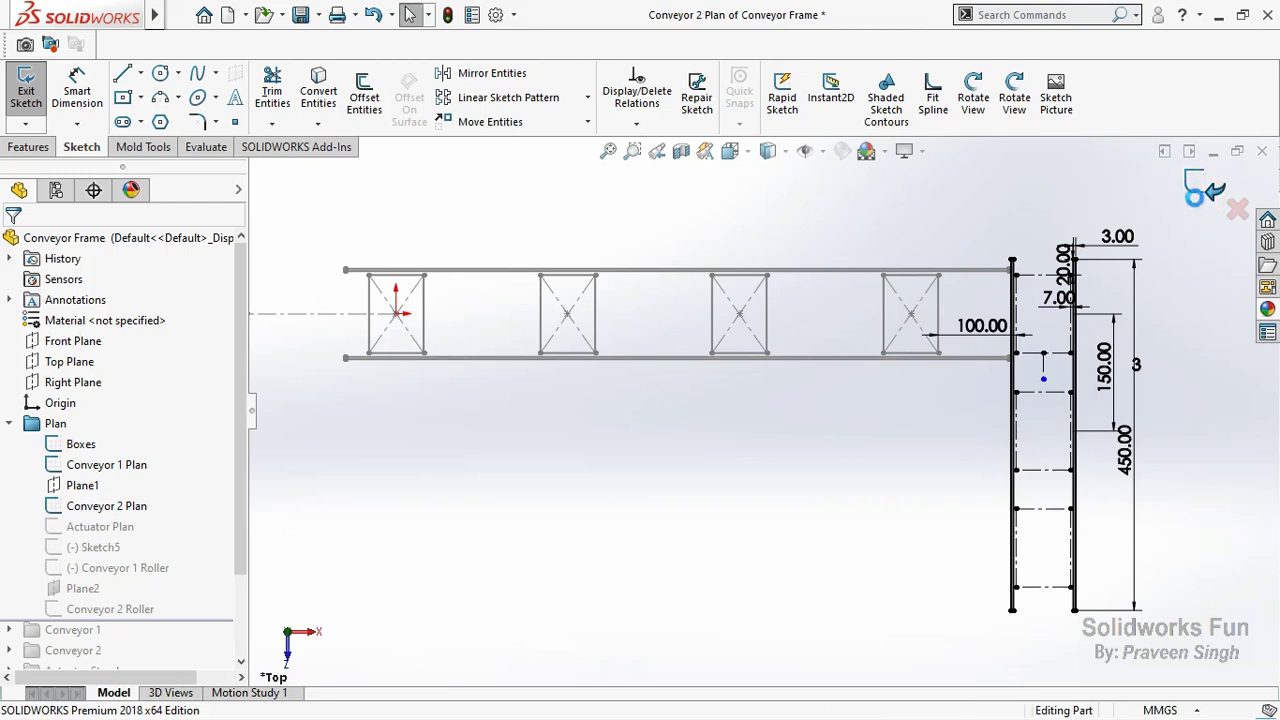
# Edit the Actuator Plan sketch, zoom in, and accept the 5.00 dimension unchanged.
pyautogui.click(98, 528)
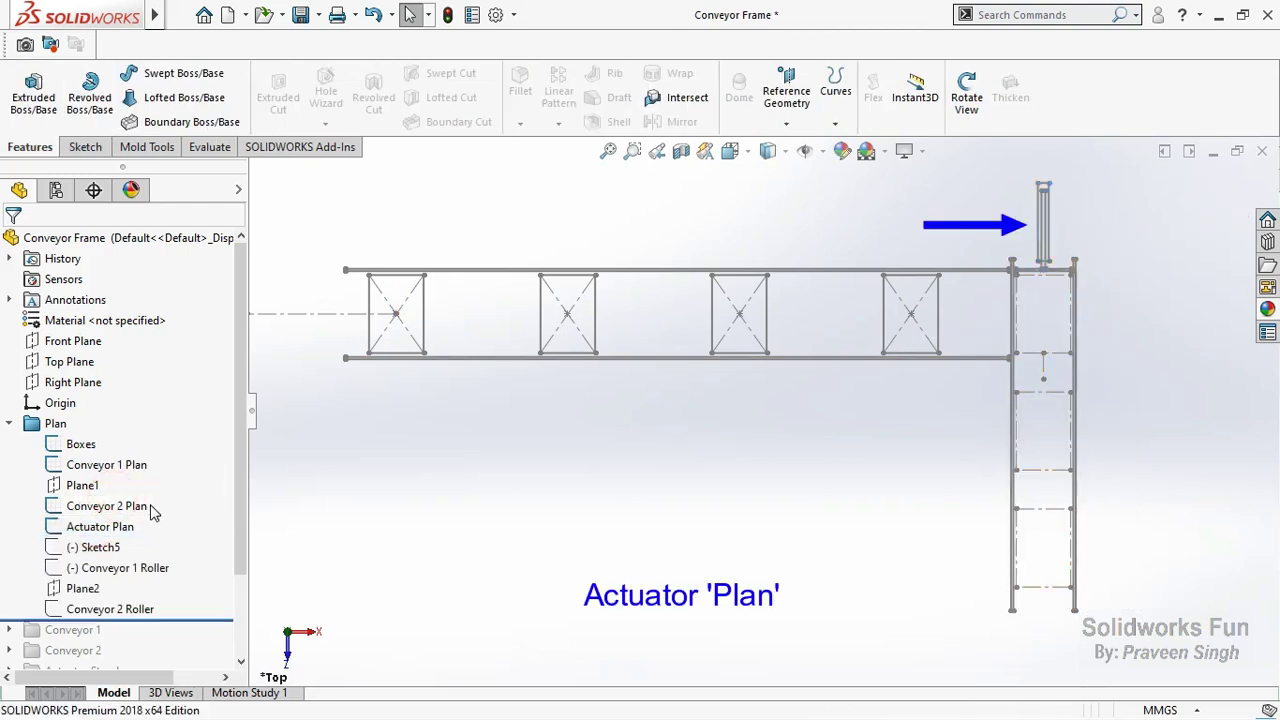
pyautogui.click(85, 526)
pyautogui.click(100, 474)
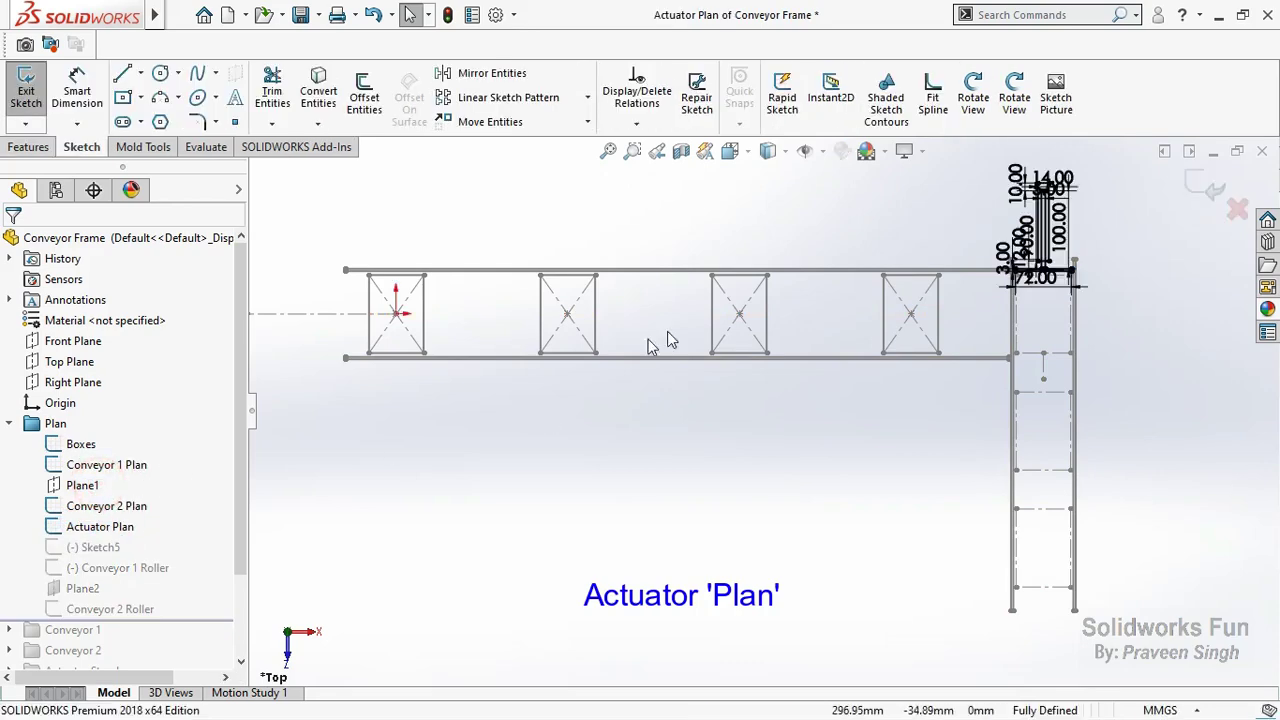
pyautogui.scroll(-3, 1100, 241)
pyautogui.scroll(-3, 1060, 237)
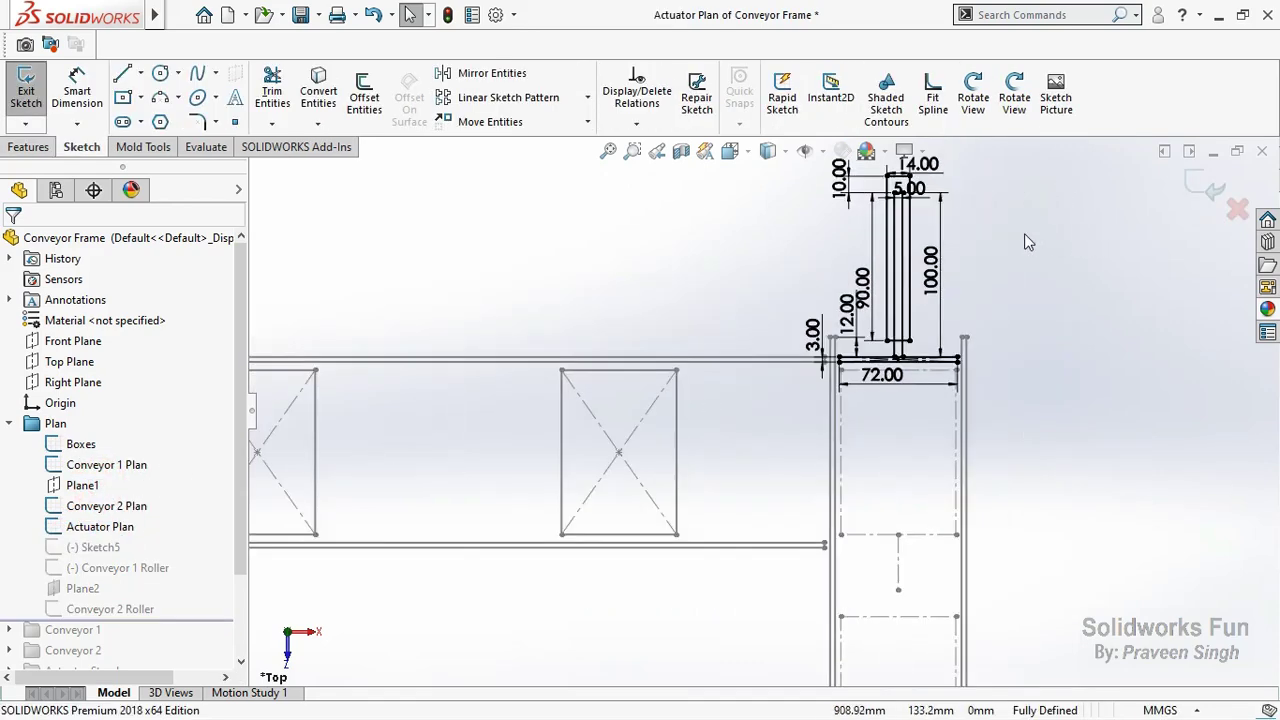
pyautogui.scroll(-3, 1024, 233)
pyautogui.scroll(-3, 1006, 249)
pyautogui.scroll(-1, 893, 265)
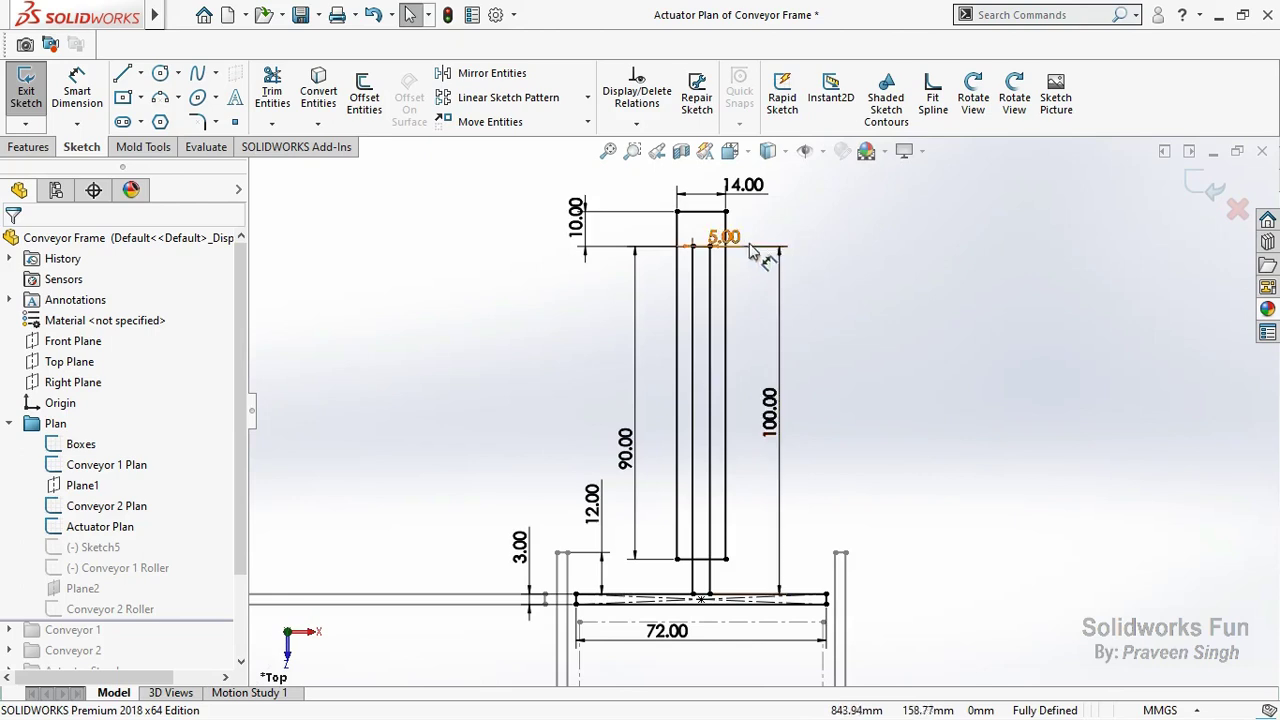
pyautogui.click(752, 228)
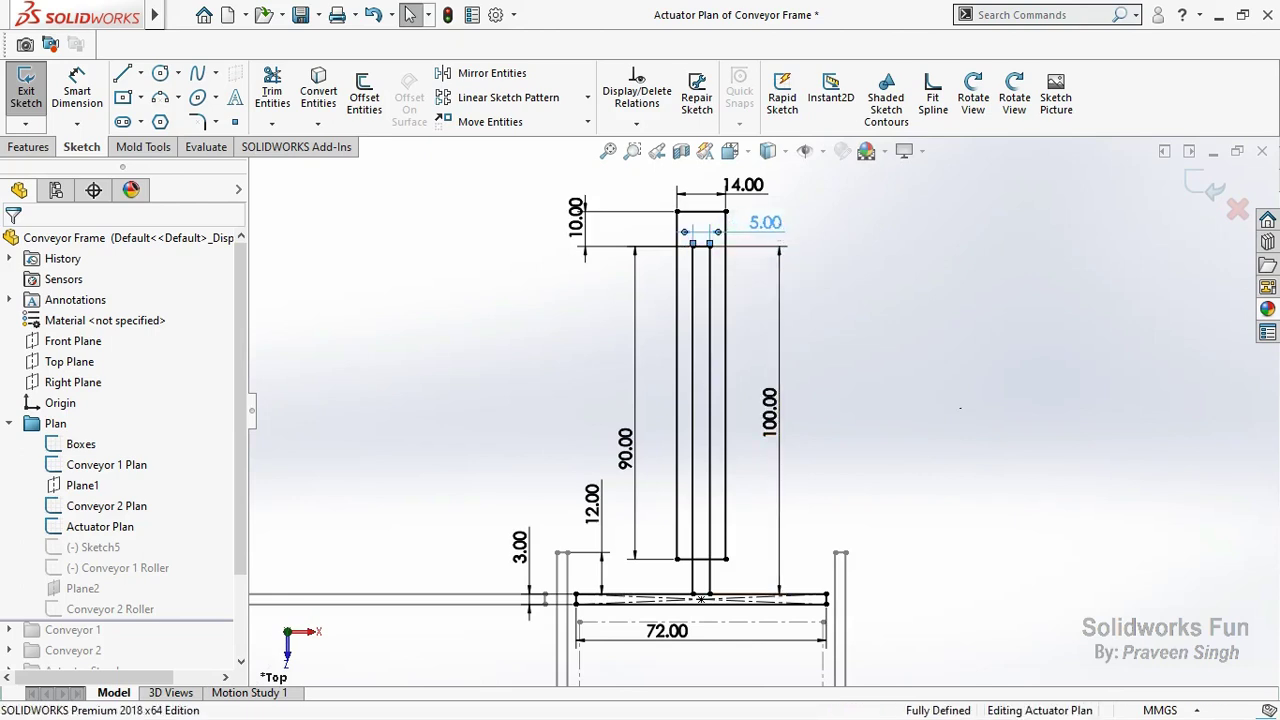
pyautogui.click(805, 226)
pyautogui.click(630, 210)
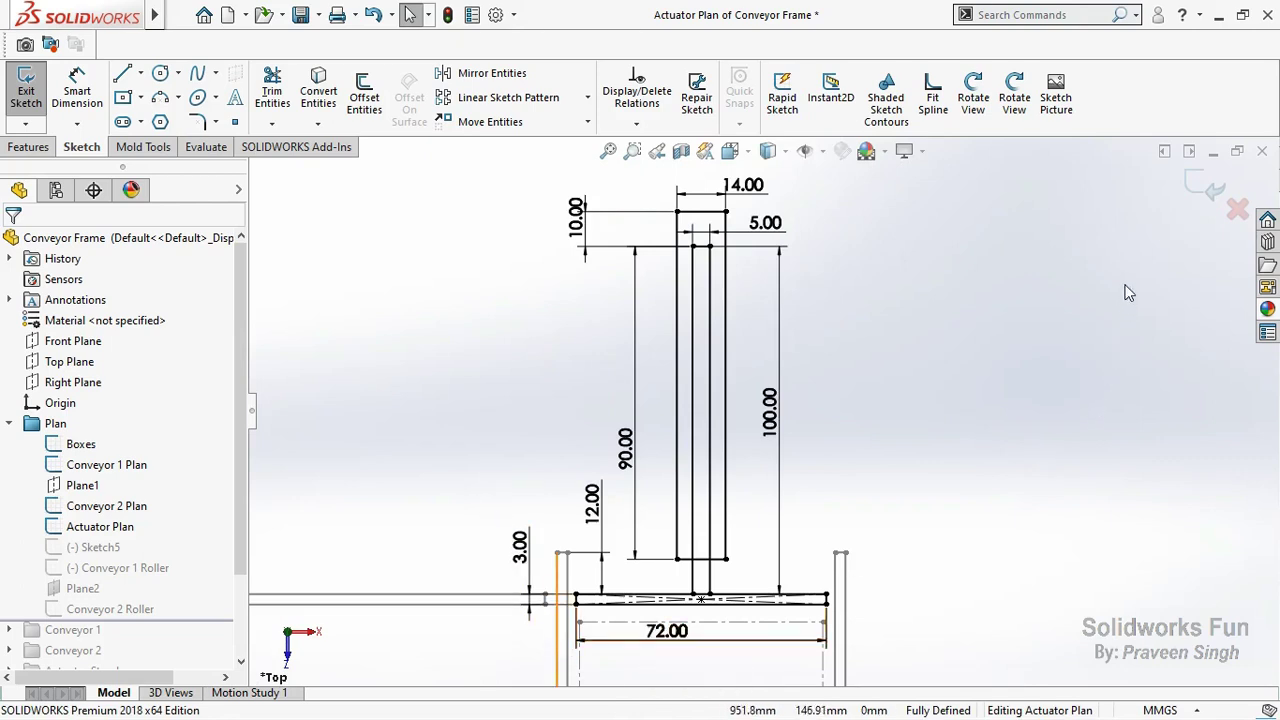
# Exit the Actuator Plan sketch and zoom out to the whole frame.
pyautogui.click(1200, 193)
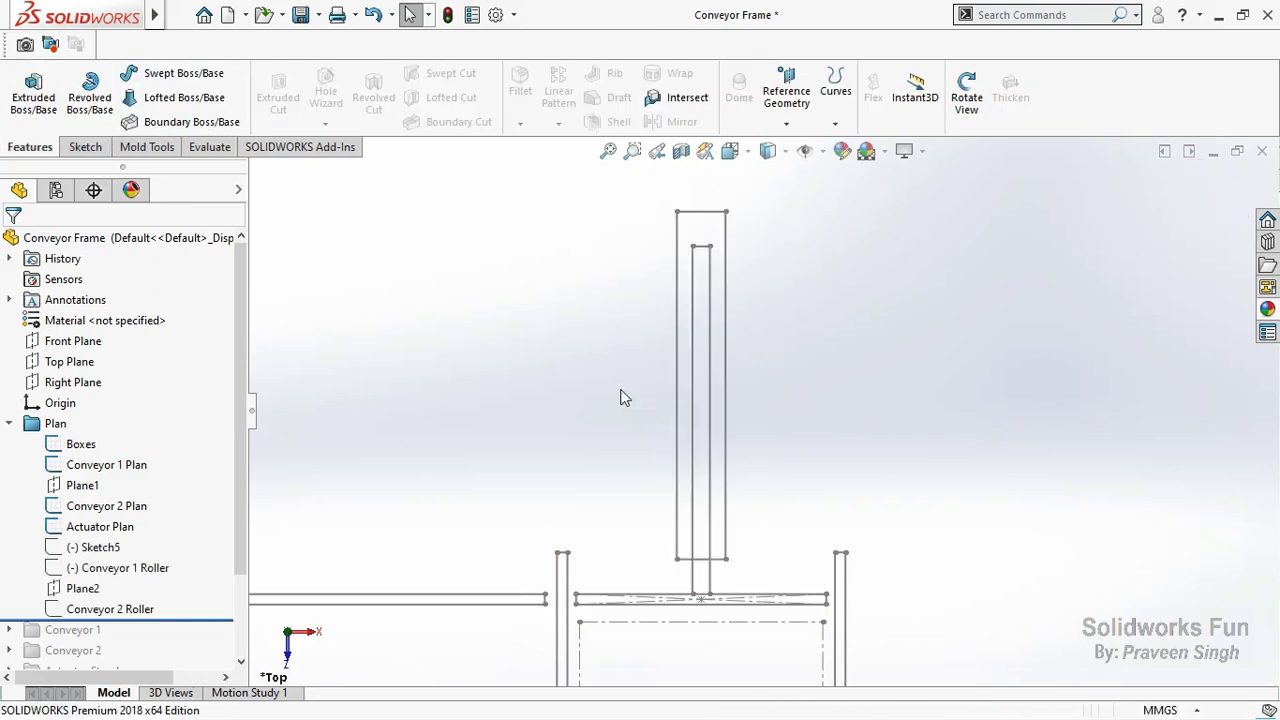
pyautogui.scroll(3, 431, 412)
pyautogui.scroll(3, 420, 463)
pyautogui.scroll(-1, 451, 514)
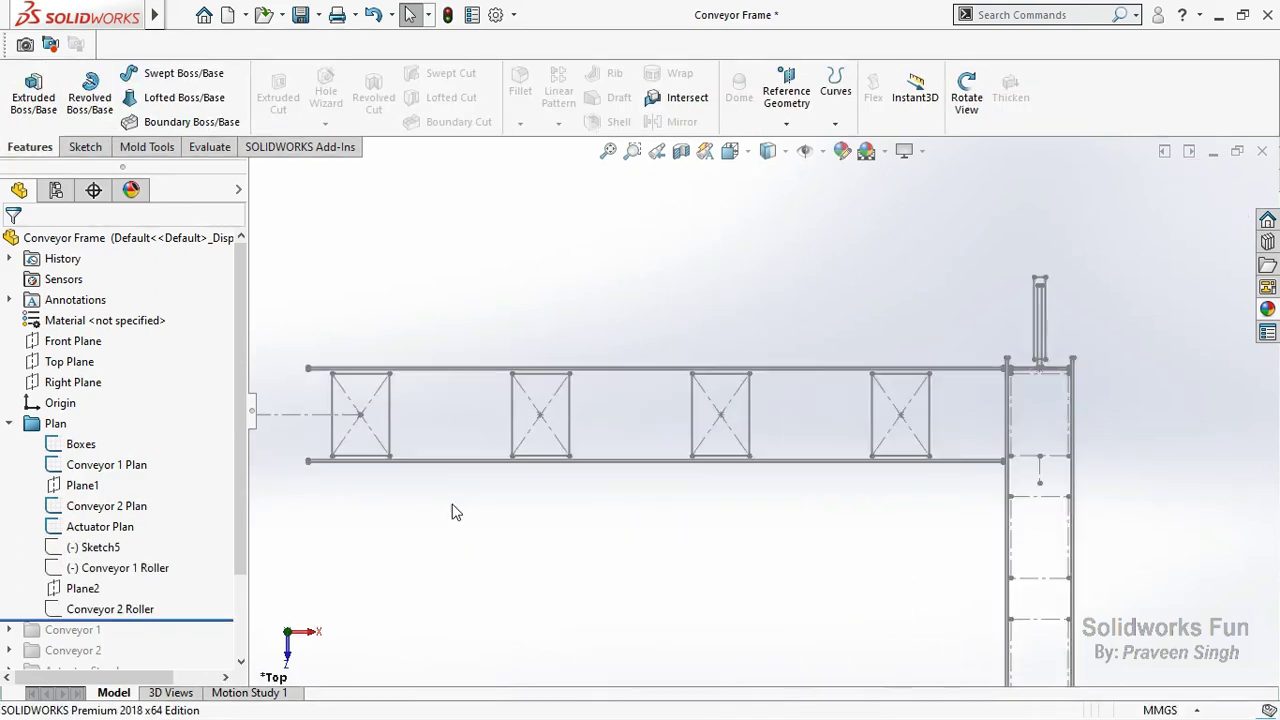
pyautogui.scroll(1, 451, 514)
pyautogui.scroll(-1, 857, 485)
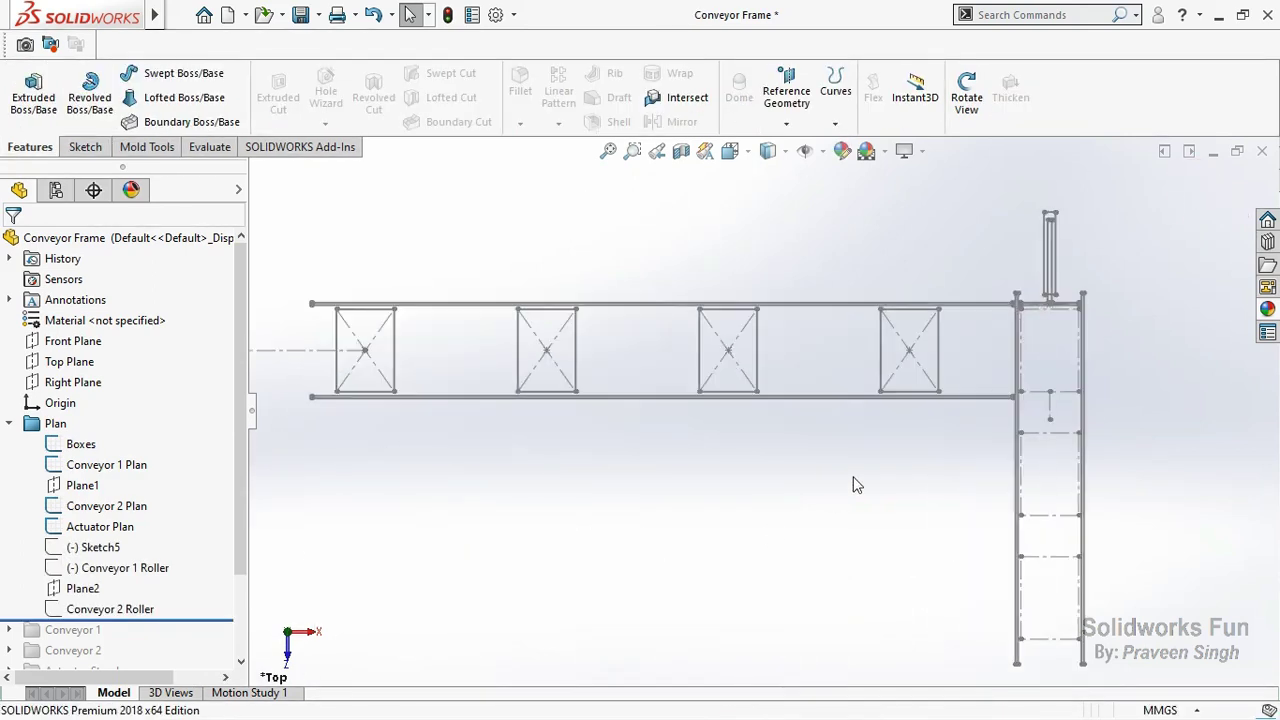
# Select Sketch5 and orbit the frame in 3D, ending in Front view.
pyautogui.click(117, 553)
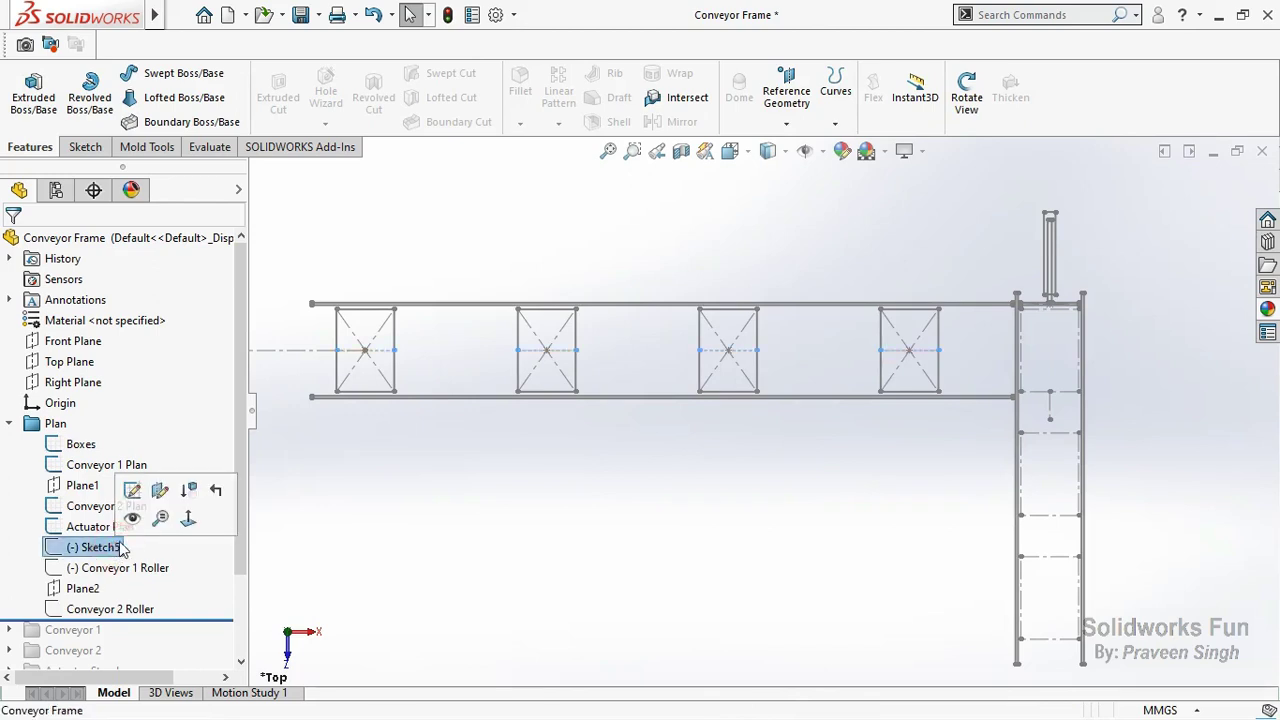
pyautogui.click(137, 519)
pyautogui.click(288, 658)
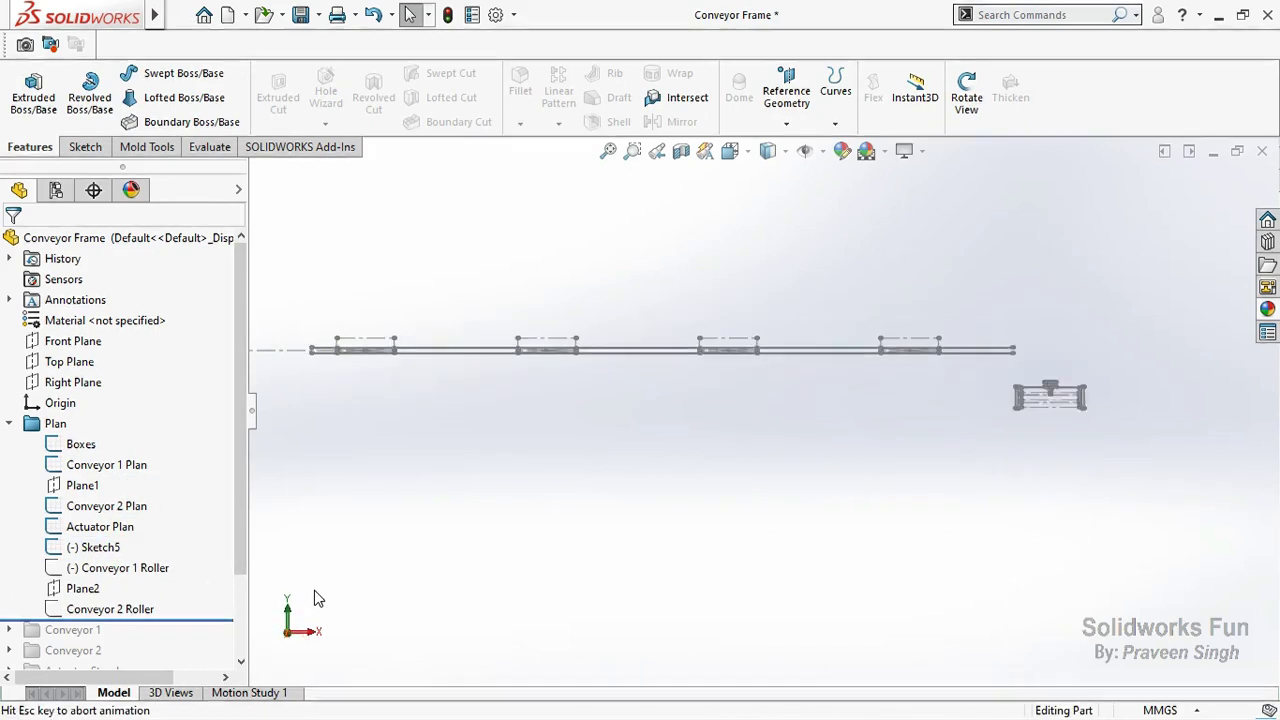
pyautogui.moveTo(531, 295); pyautogui.dragTo(523, 376, button='middle')
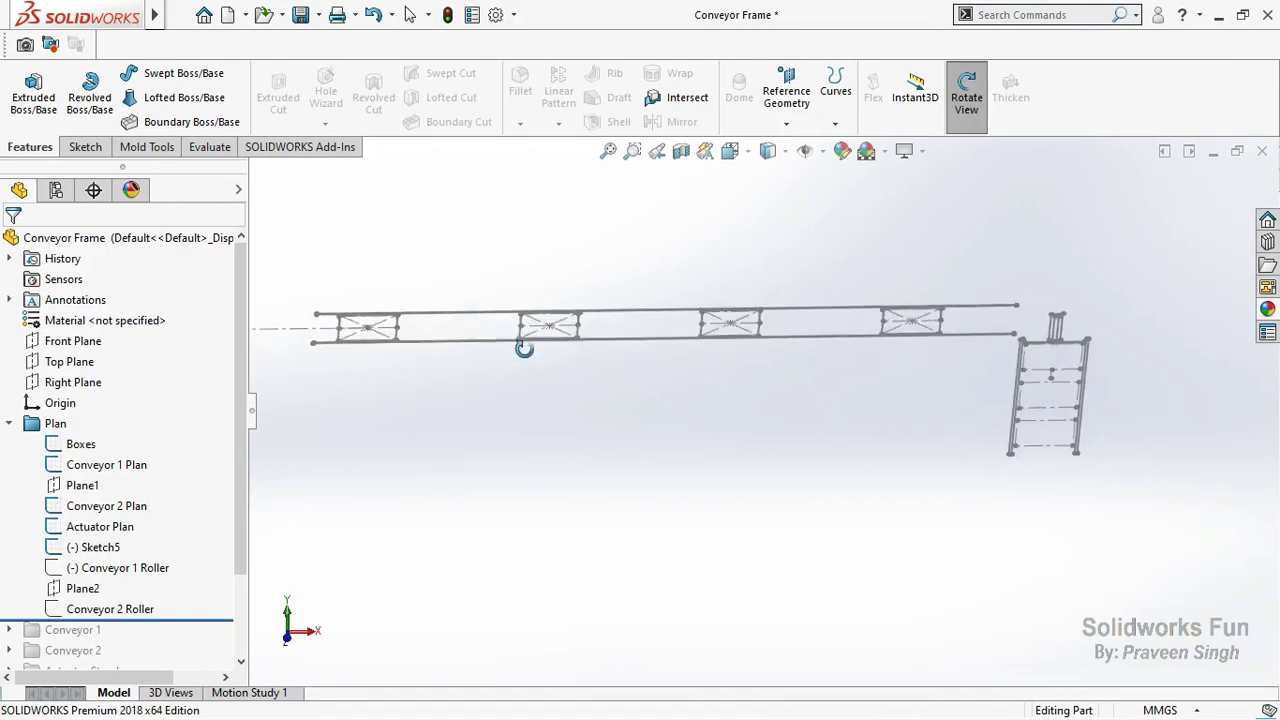
pyautogui.hotkey('ctrl', '1')
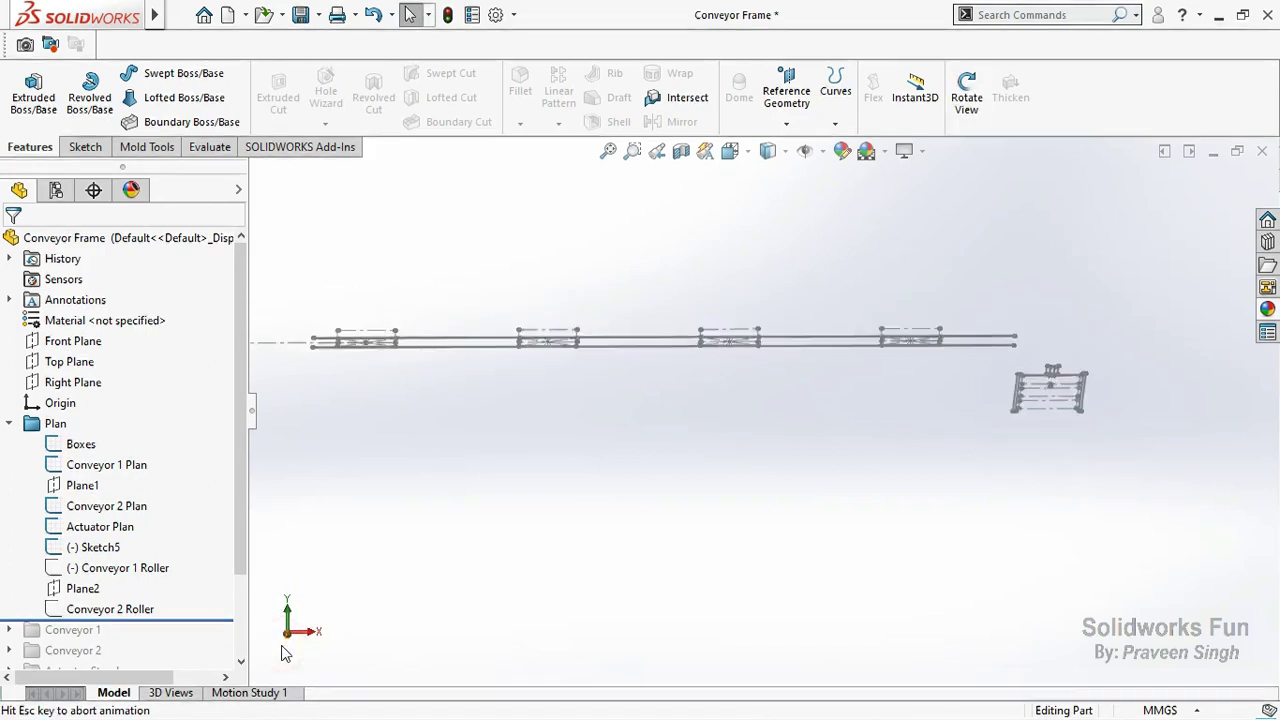
pyautogui.click(150, 568)
pyautogui.click(174, 519)
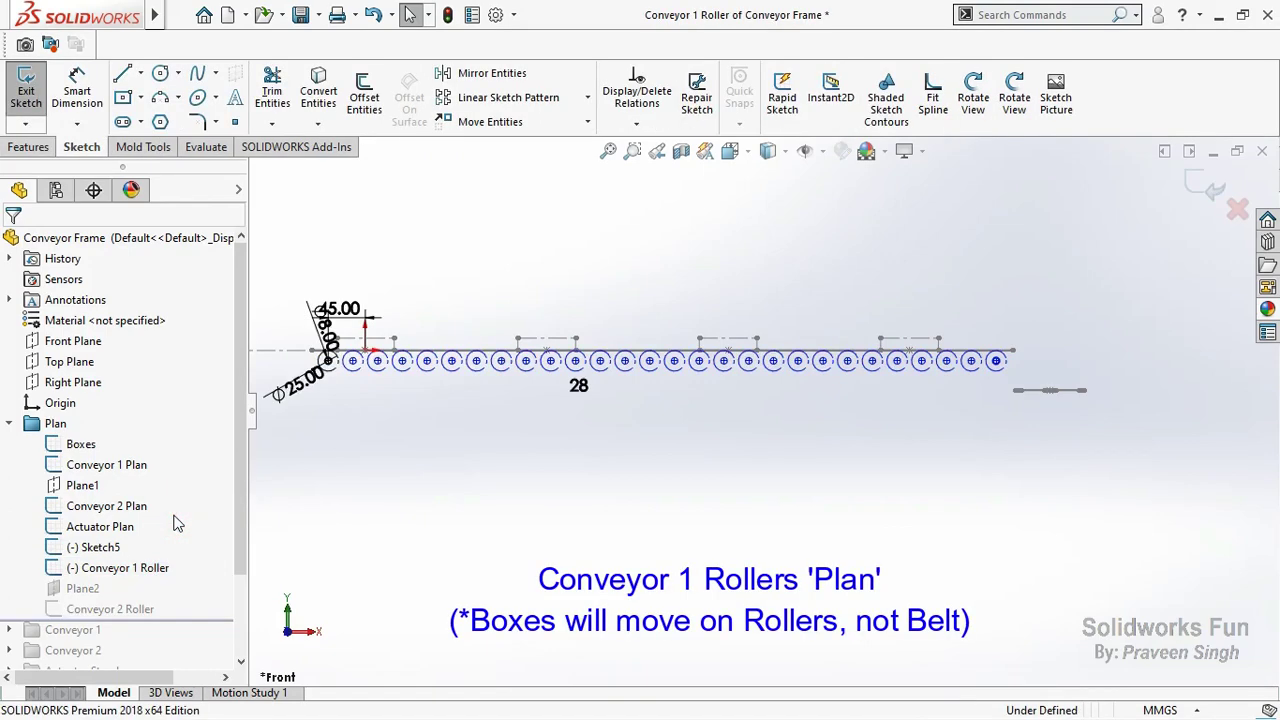
pyautogui.scroll(-1, 372, 311)
pyautogui.scroll(-1, 373, 311)
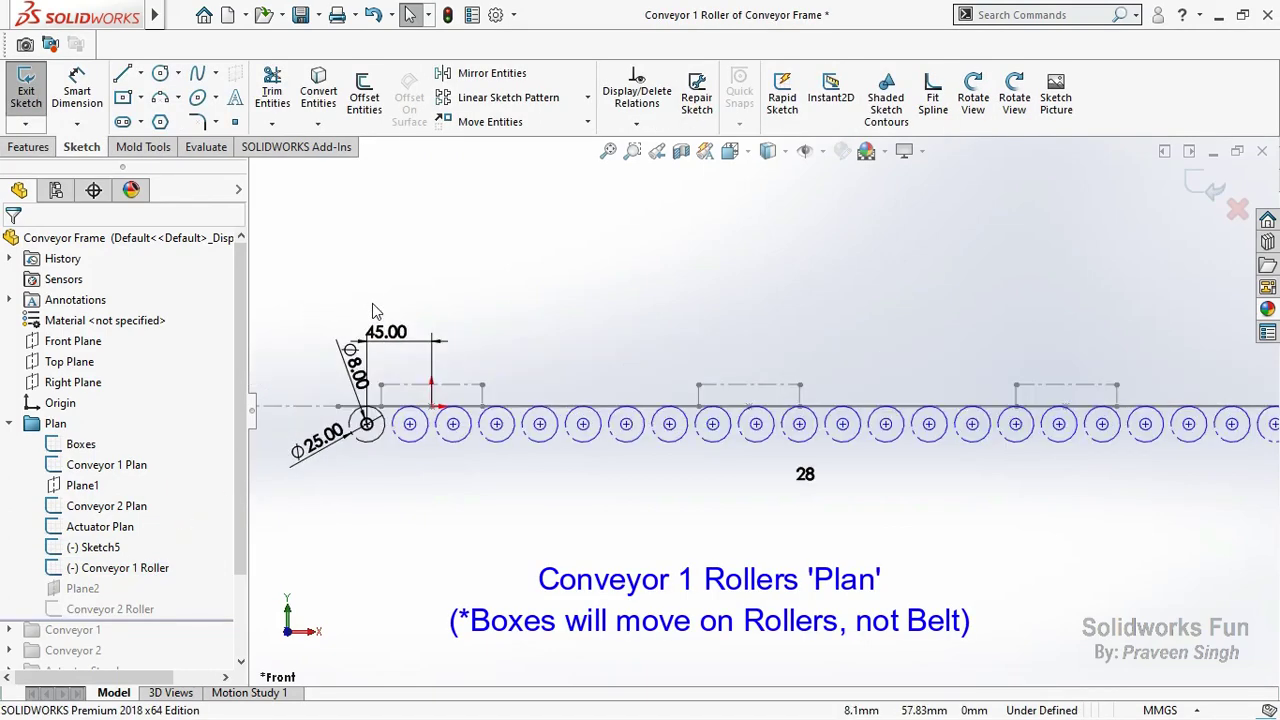
pyautogui.scroll(-1, 372, 308)
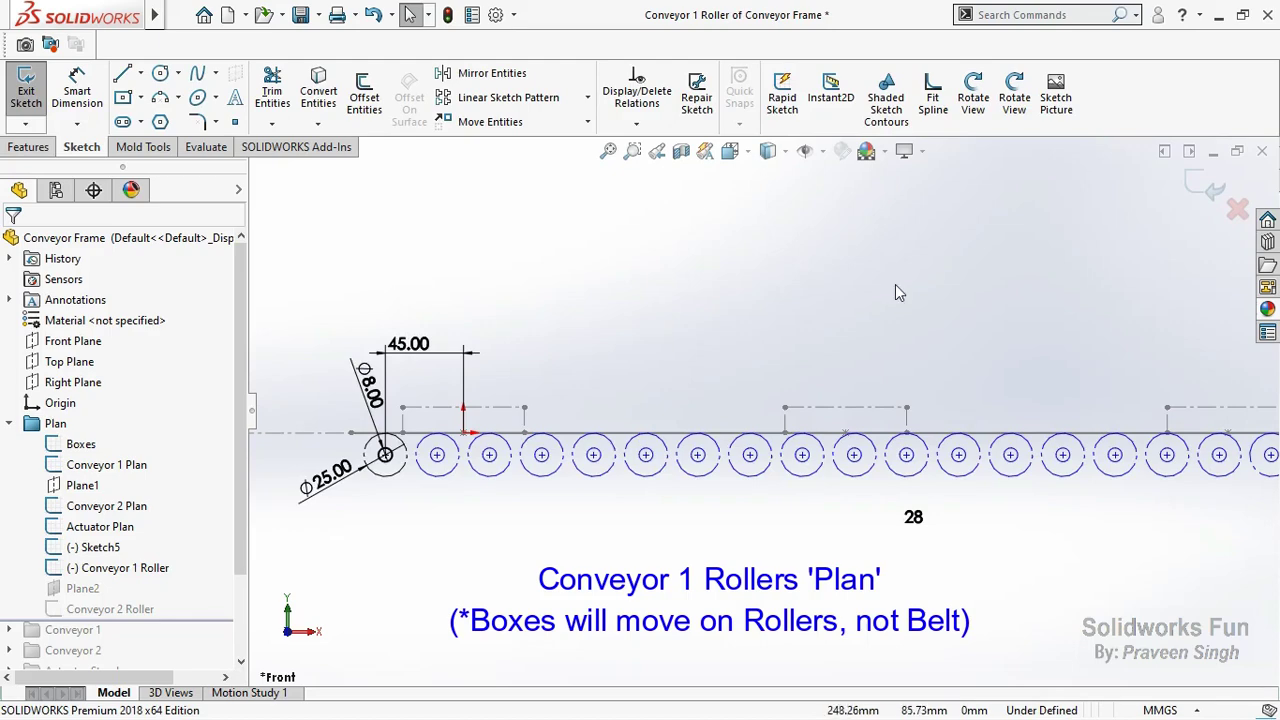
pyautogui.scroll(1, 895, 284)
pyautogui.scroll(1, 1060, 510)
pyautogui.scroll(1, 1062, 495)
pyautogui.scroll(1, 866, 439)
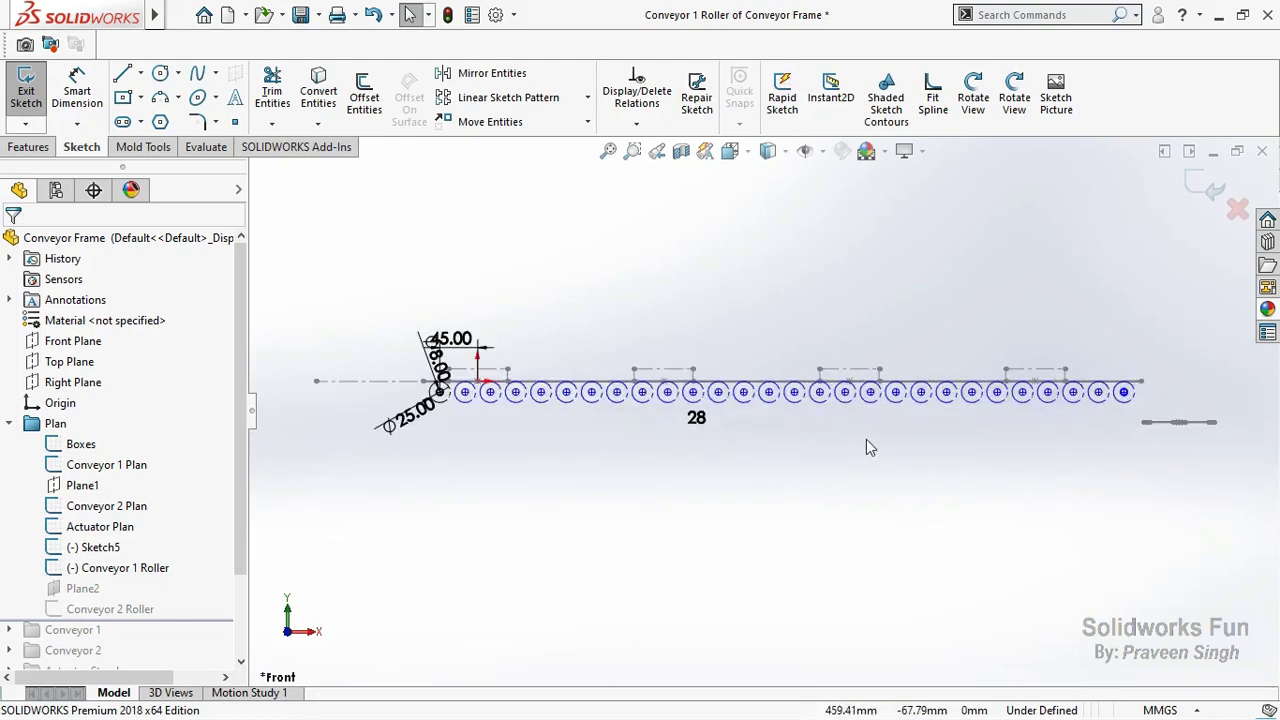
pyautogui.scroll(-1, 866, 439)
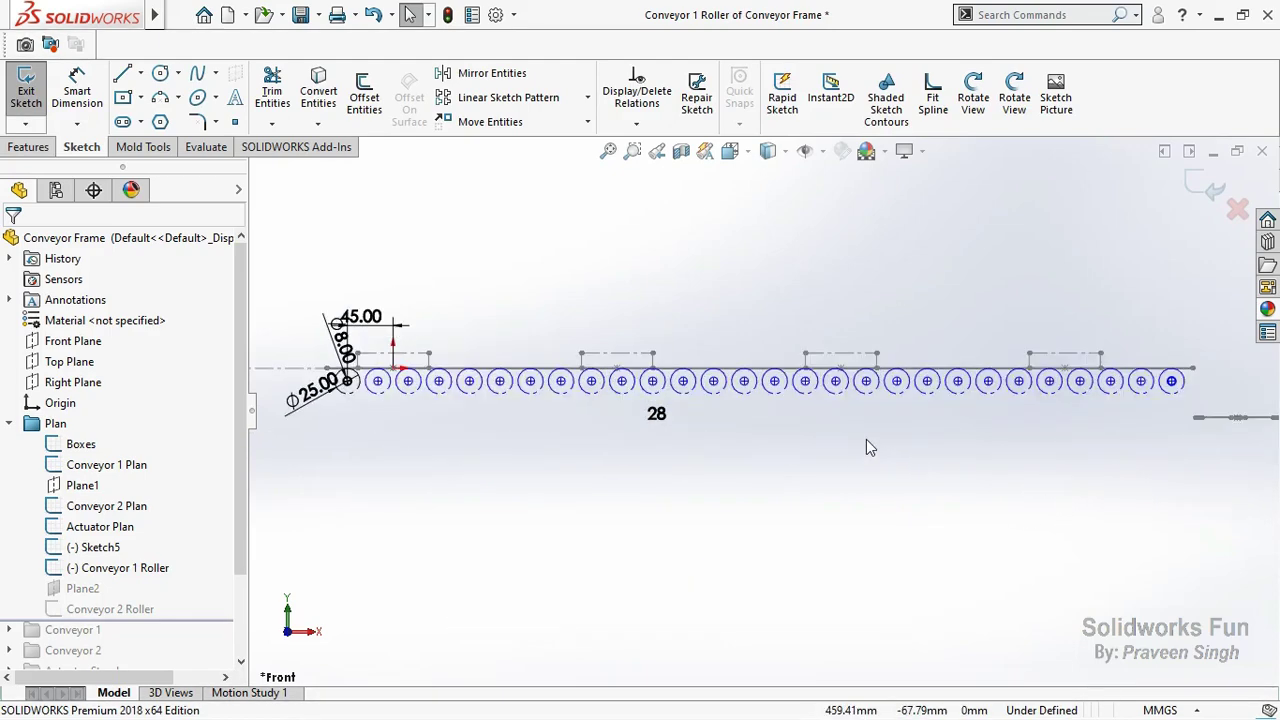
pyautogui.click(1216, 180)
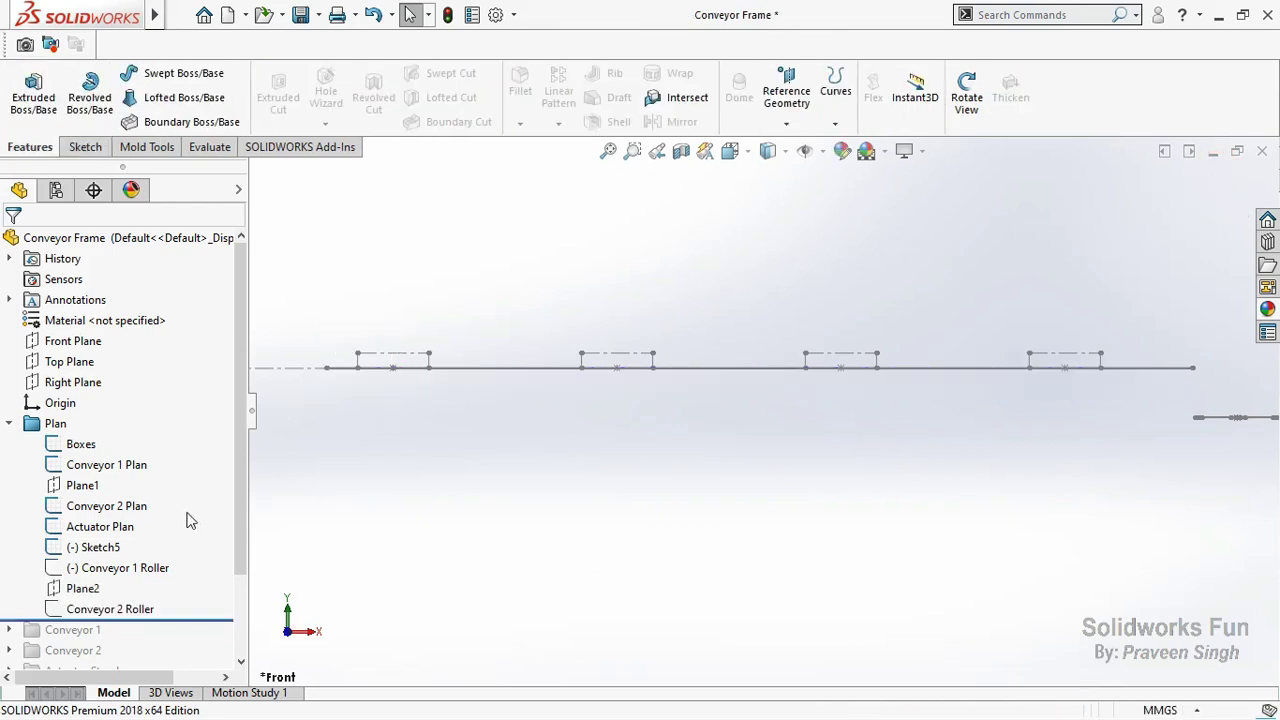
# Show the Conveyor 1 Roller sketch's row of roller circles.
pyautogui.click(150, 567)
pyautogui.click(172, 531)
pyautogui.click(280, 543)
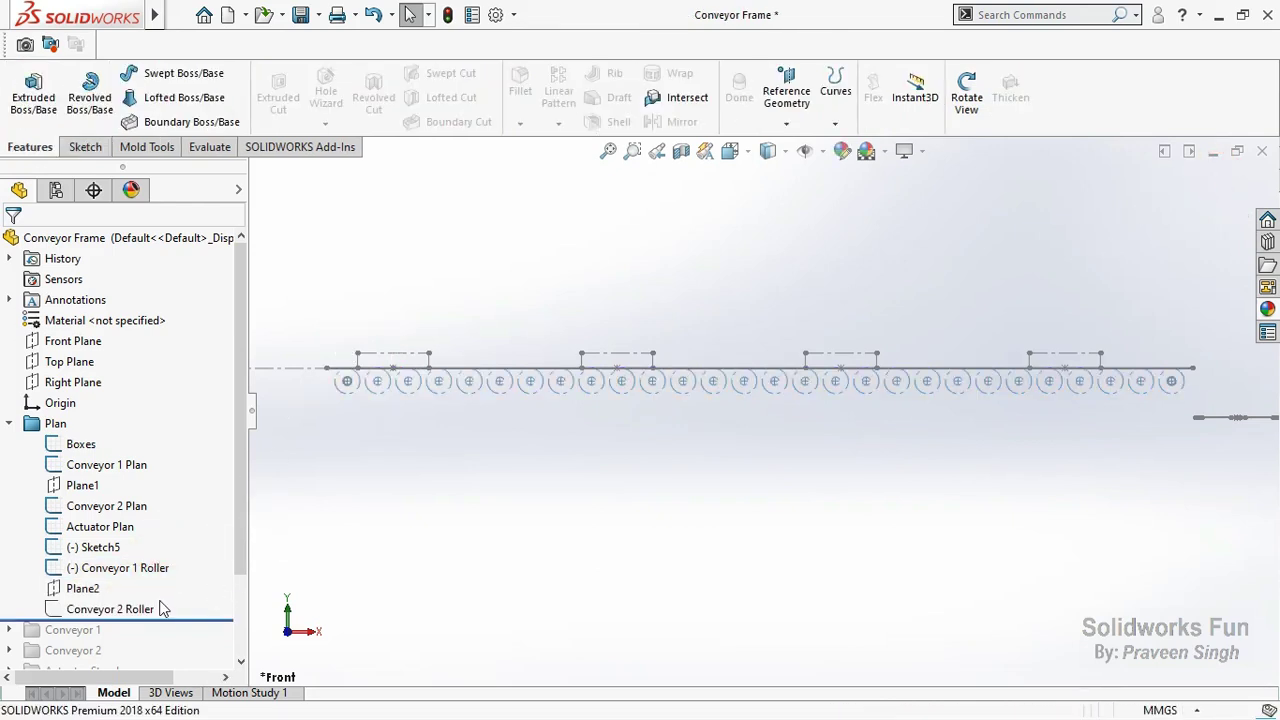
# Inspect Plane2's definition, cancel without changes, and switch to Right view.
pyautogui.click(90, 590)
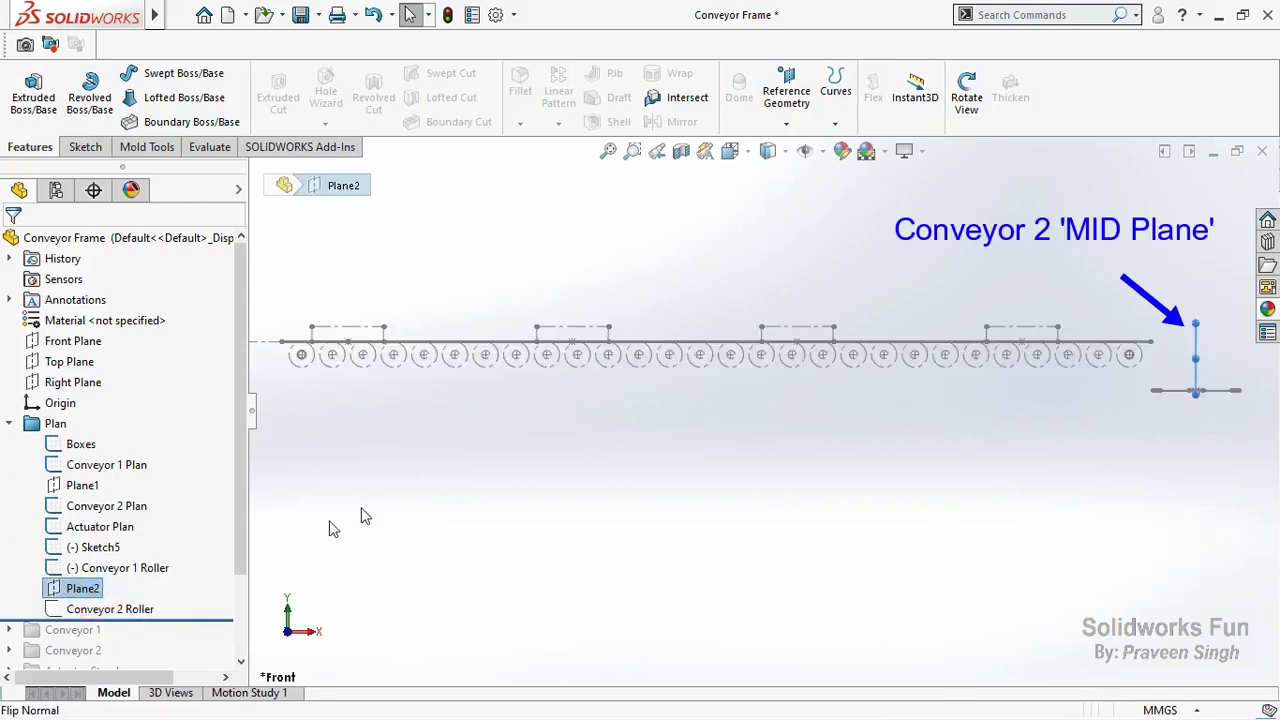
pyautogui.rightClick(83, 588)
pyautogui.click(101, 248)
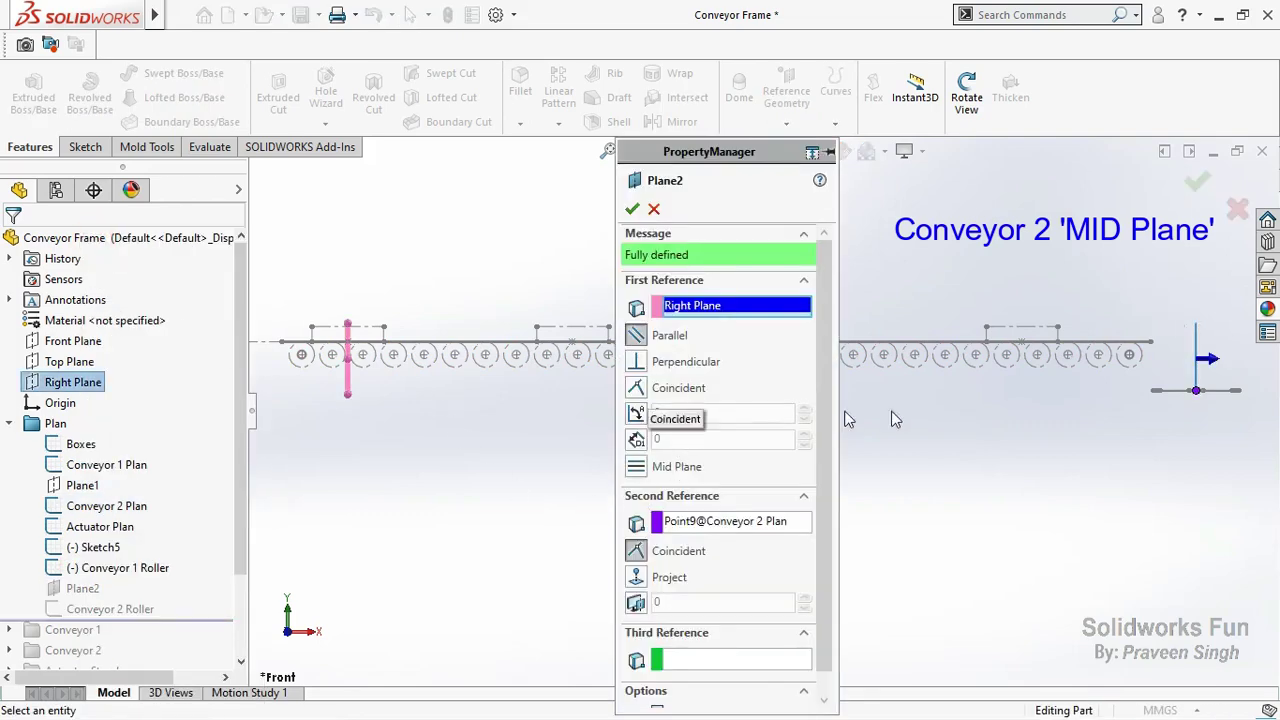
pyautogui.moveTo(910, 403); pyautogui.dragTo(910, 445, button='middle')
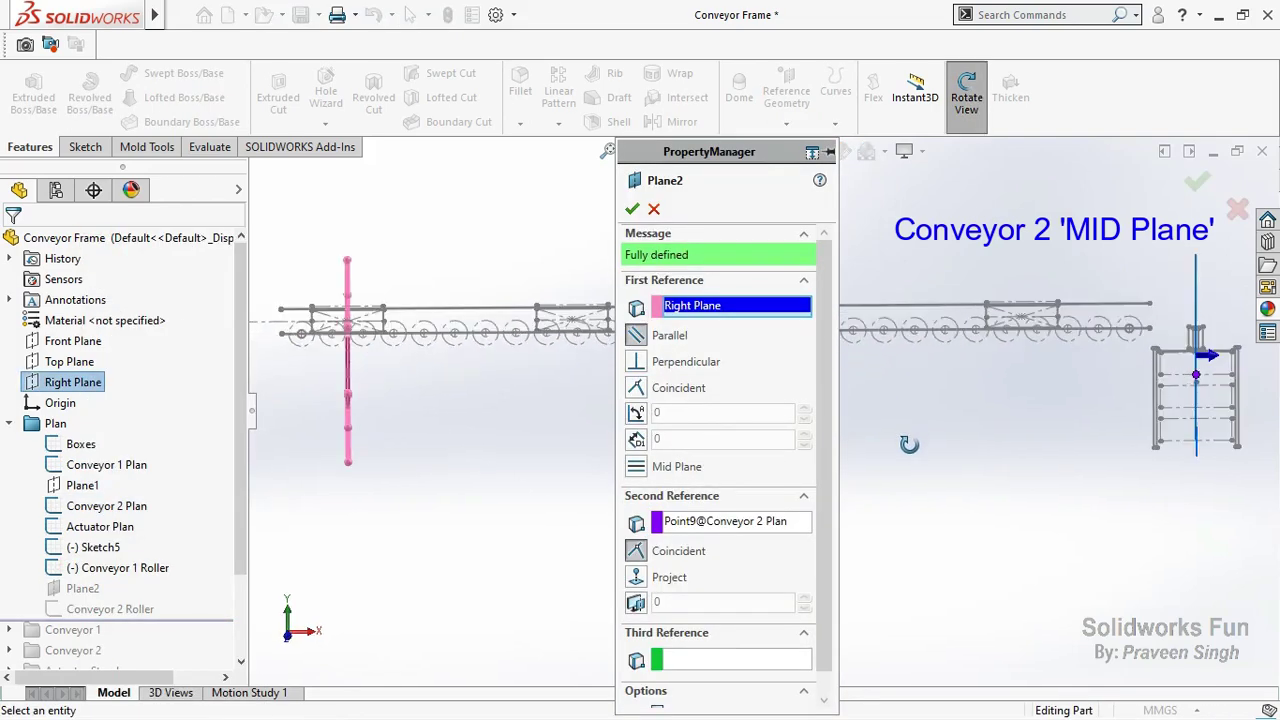
pyautogui.click(654, 209)
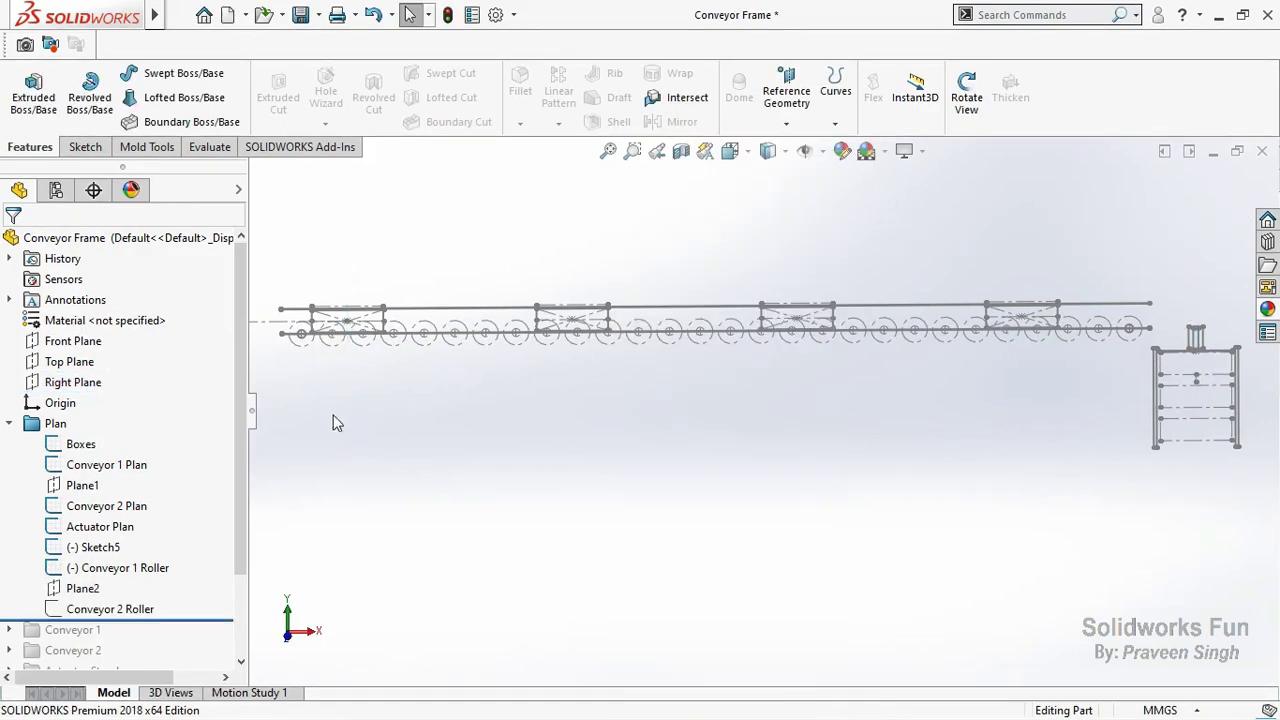
pyautogui.click(308, 634)
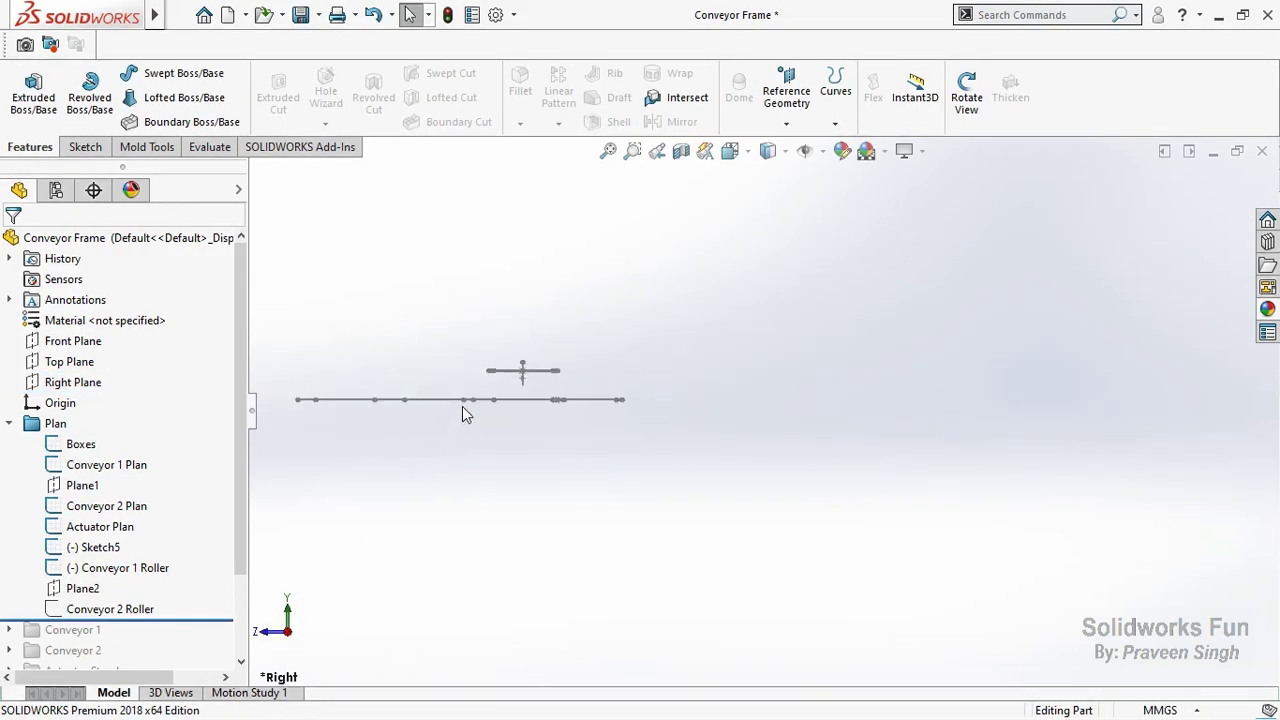
# Show the Conveyor 2 Roller sketch and edit it to review 14 Ø25 rollers 31.50 apart.
pyautogui.click(138, 607)
pyautogui.click(155, 571)
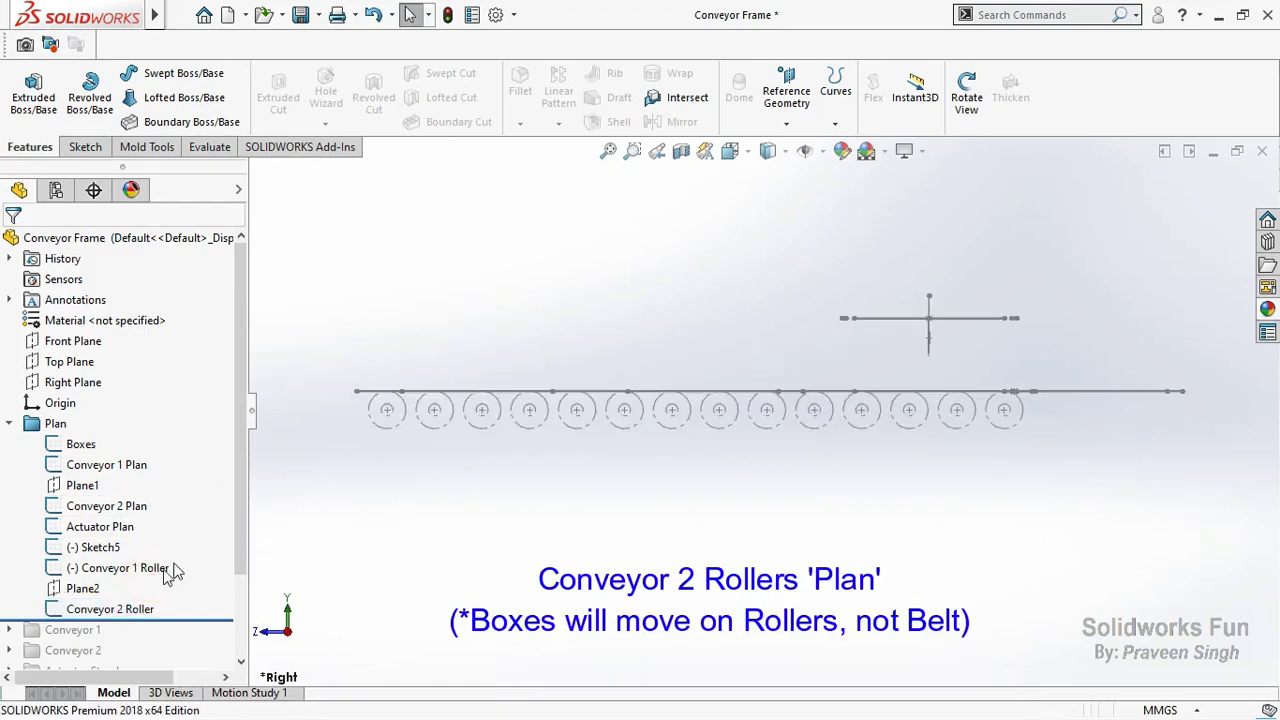
pyautogui.click(100, 607)
pyautogui.click(107, 608)
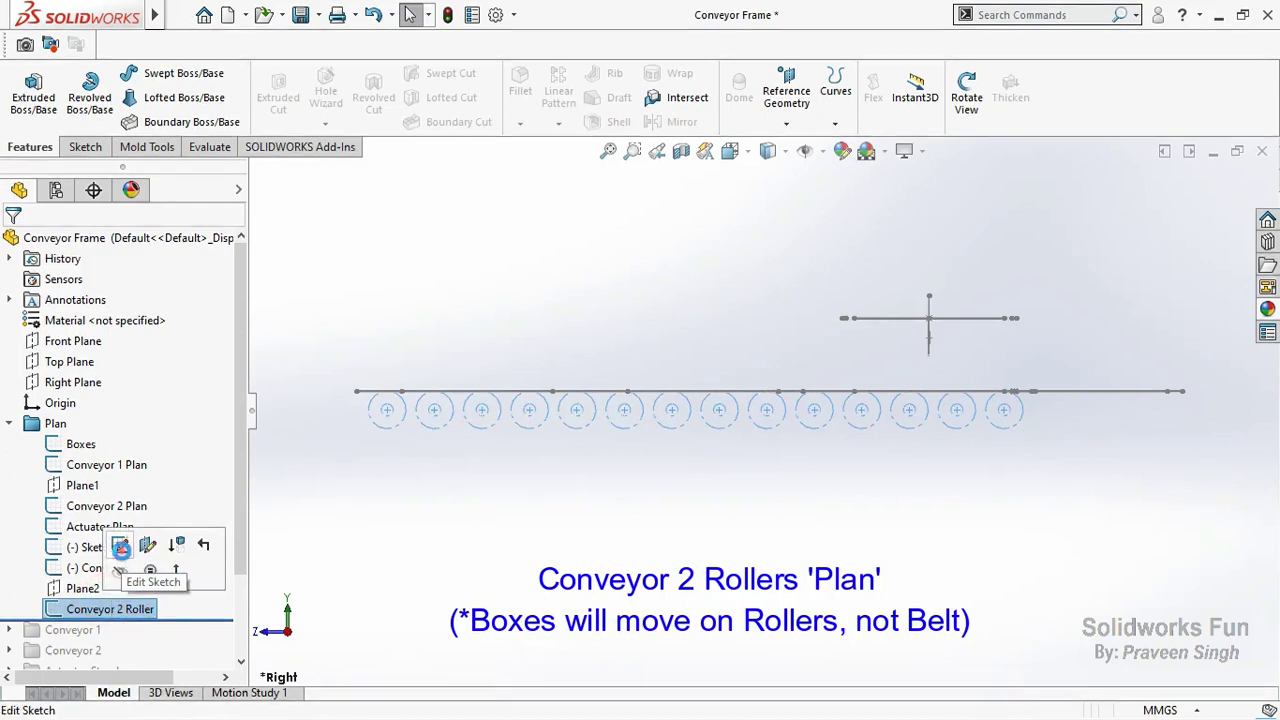
pyautogui.click(121, 547)
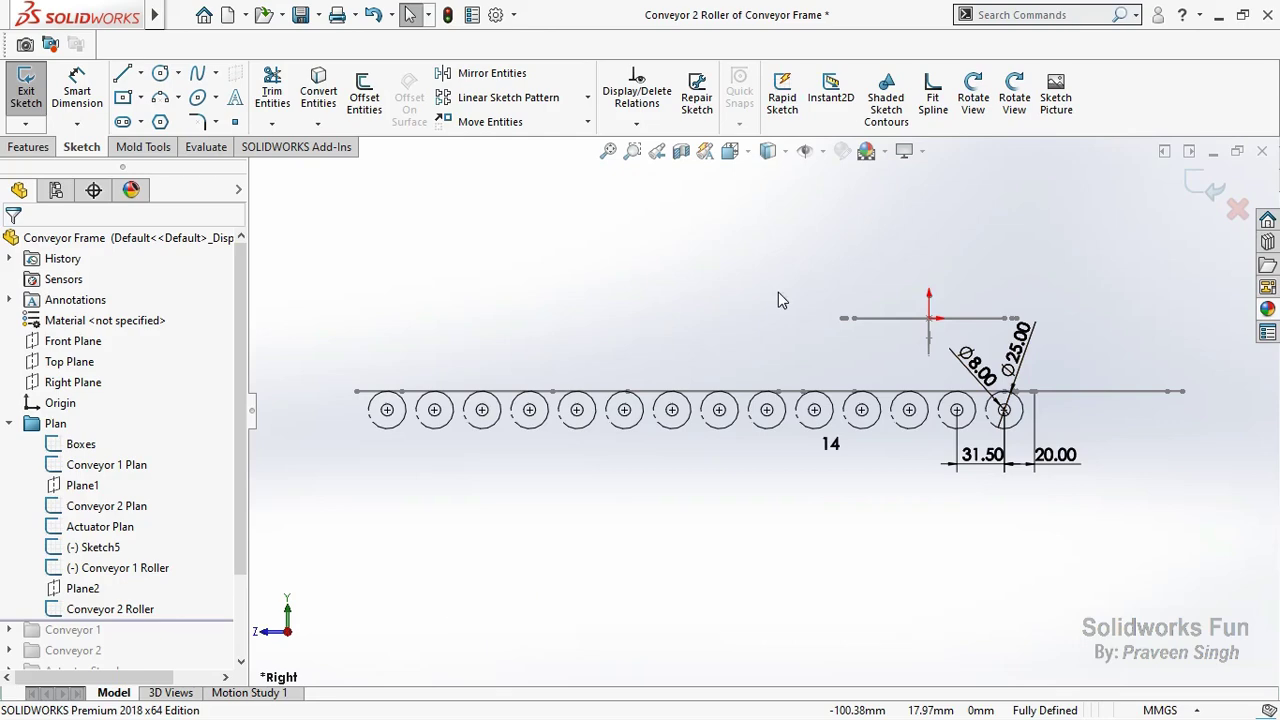
# Orbit the frame diagonally in 3D, then exit the Conveyor 2 Roller sketch.
pyautogui.moveTo(778, 292); pyautogui.dragTo(773, 329, button='middle')
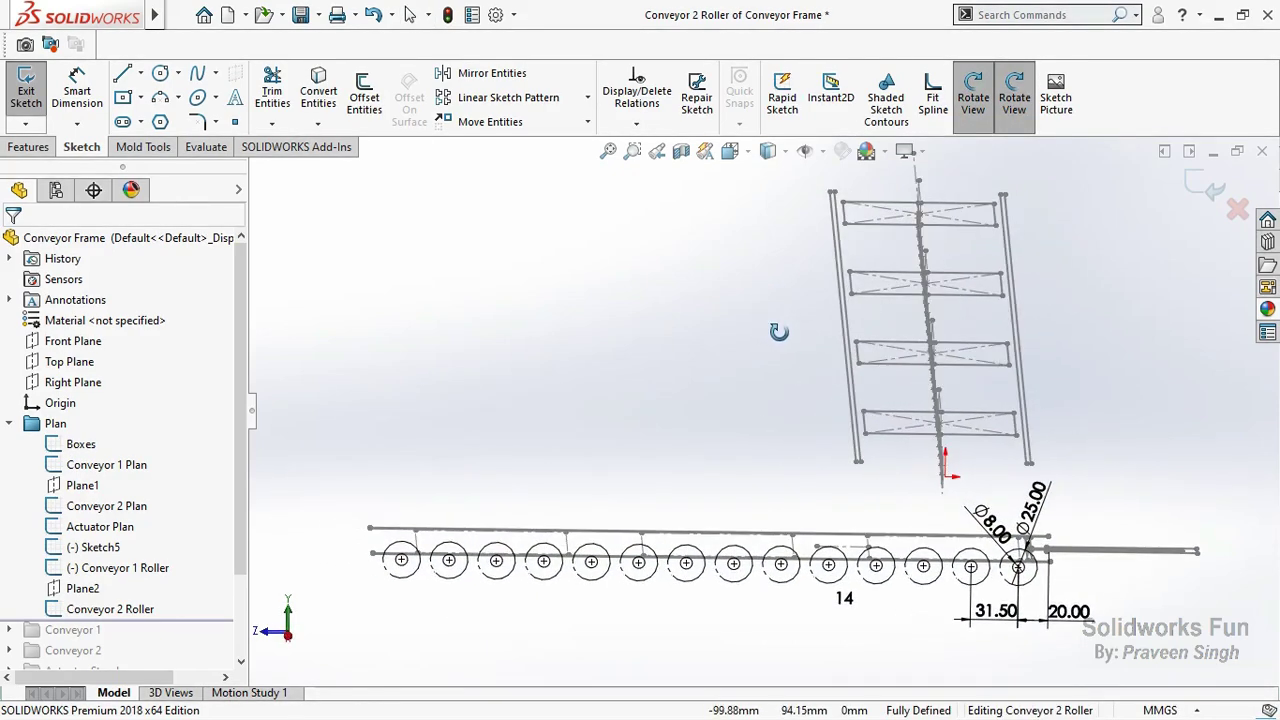
pyautogui.moveTo(771, 329)
pyautogui.mouseDown()
pyautogui.moveTo(683, 452)
pyautogui.moveTo(697, 464)
pyautogui.moveTo(577, 445)
pyautogui.mouseUp()
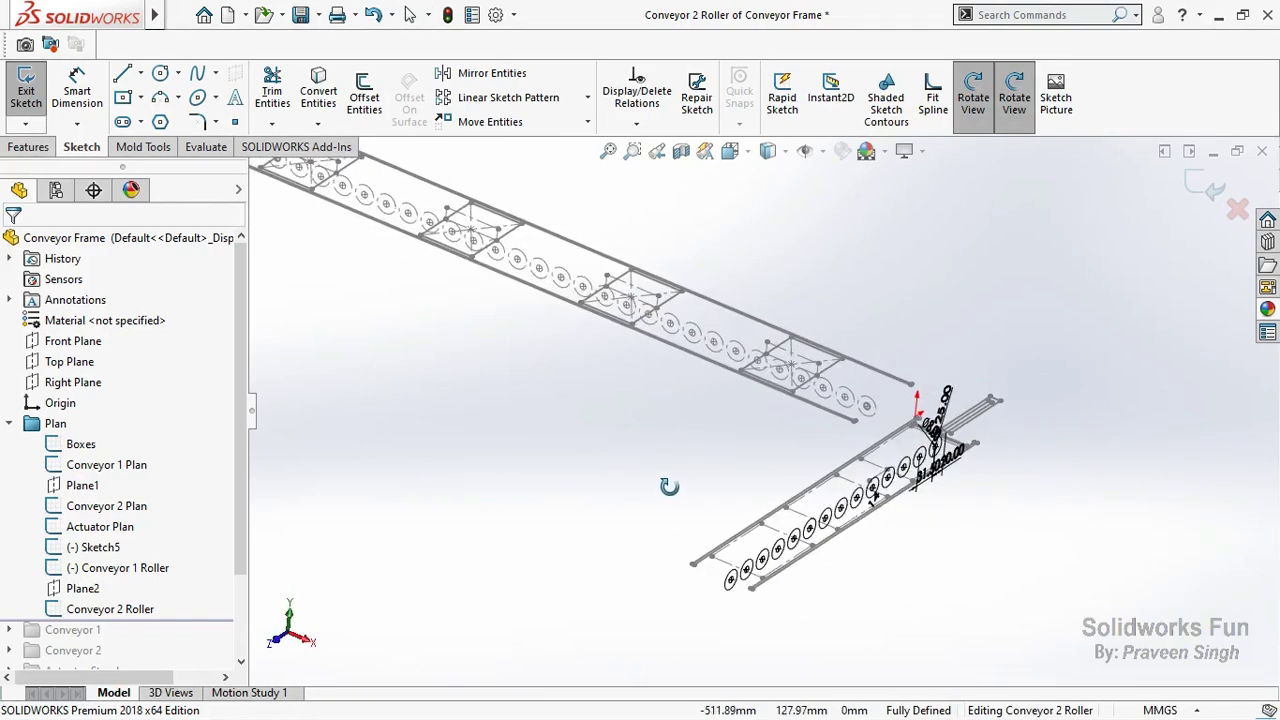
pyautogui.press('Escape')
pyautogui.moveTo(577, 445)
pyautogui.mouseDown(button='middle')
pyautogui.moveTo(523, 355)
pyautogui.moveTo(877, 322)
pyautogui.mouseUp(button='middle')
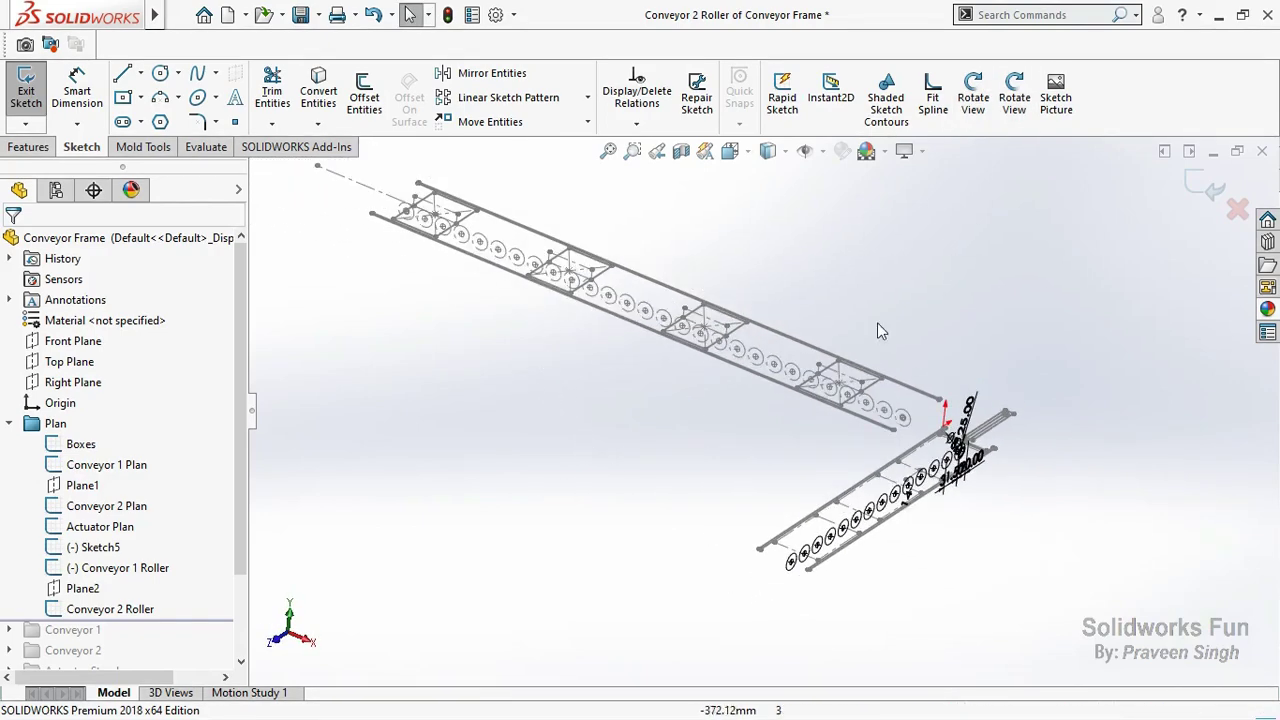
pyautogui.click(1212, 187)
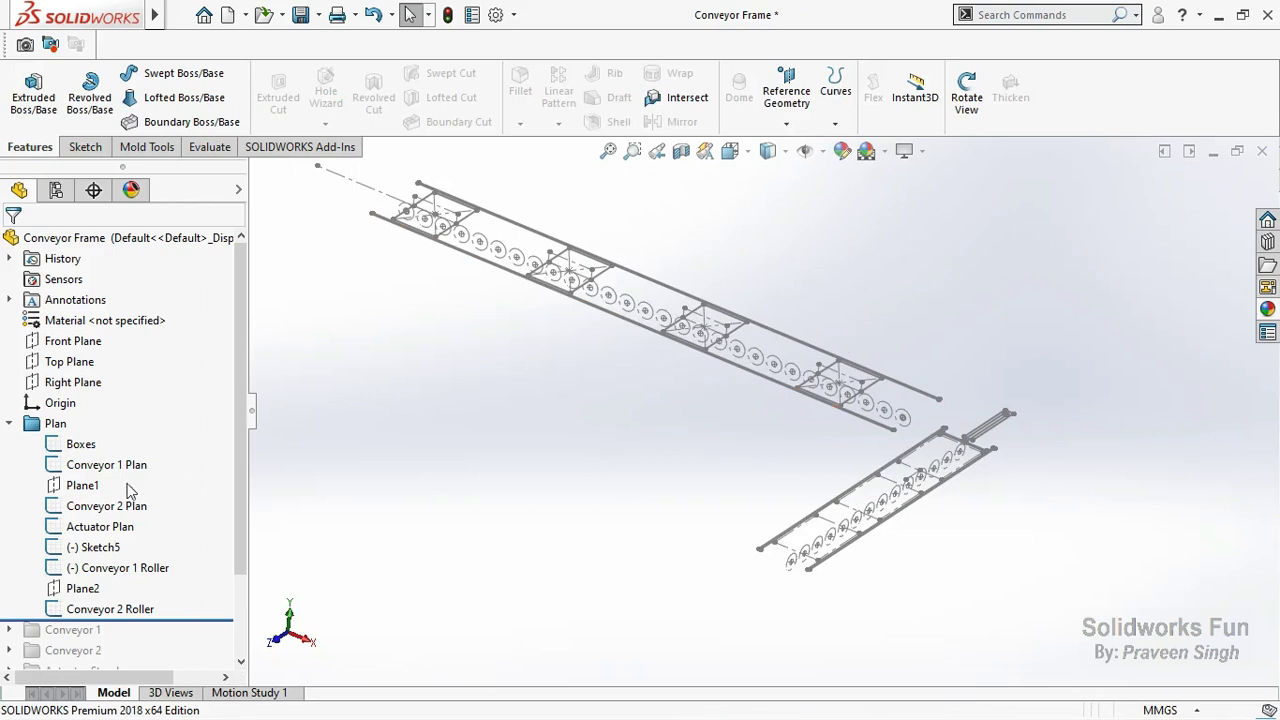
# Review the Plan folder's Boxes and Conveyor 1 Plan sketches, then collapse the folder.
pyautogui.click(9, 426)
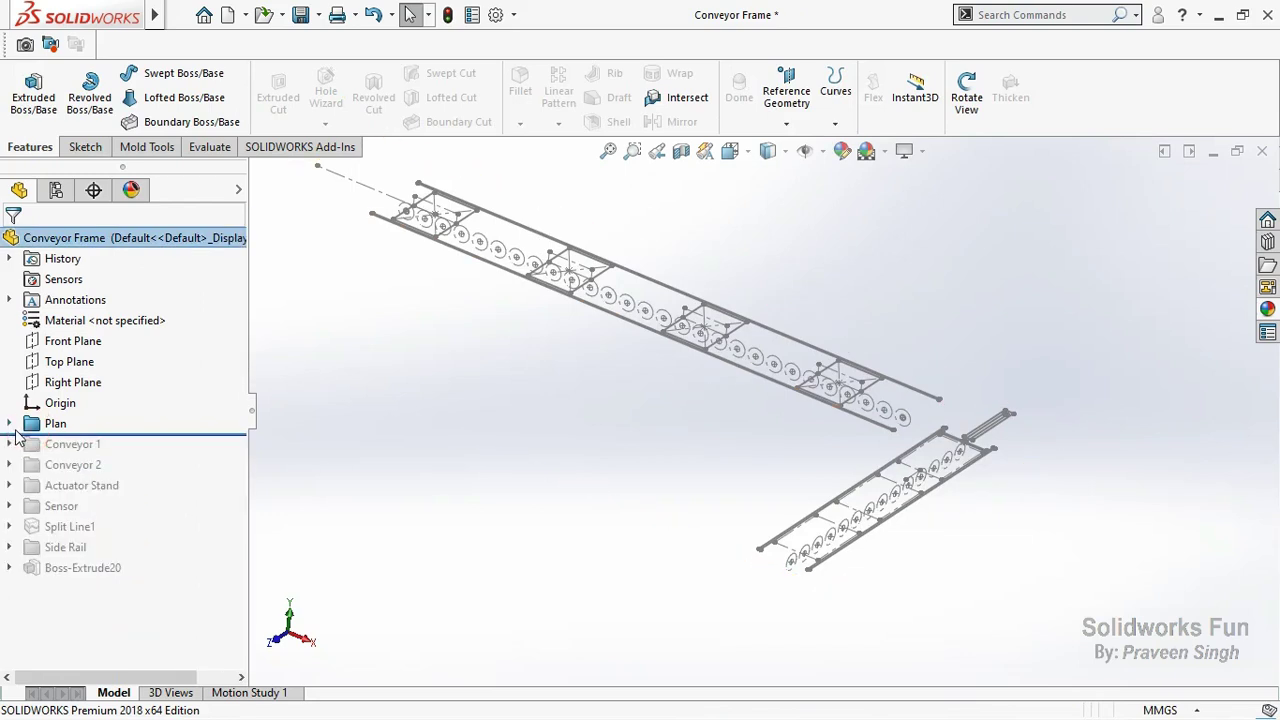
pyautogui.click(10, 424)
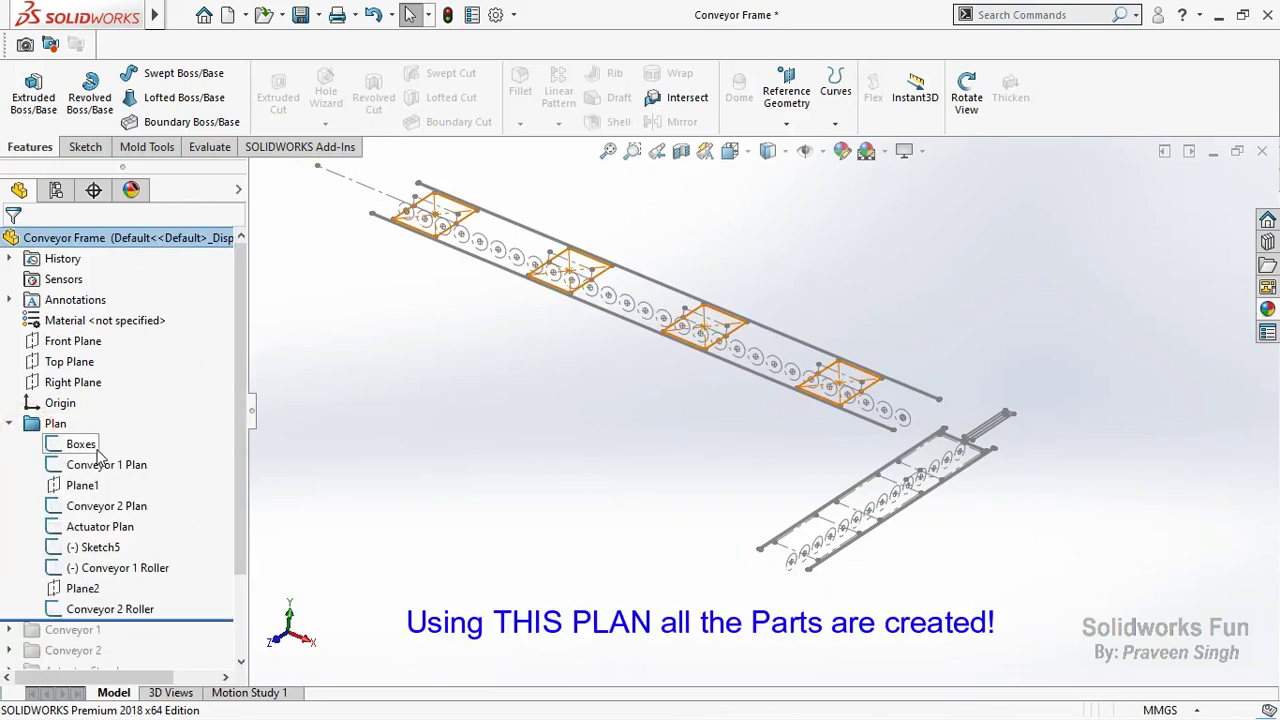
pyautogui.click(97, 451)
pyautogui.keyDown('ctrl'); pyautogui.click(113, 463); pyautogui.keyUp('ctrl')
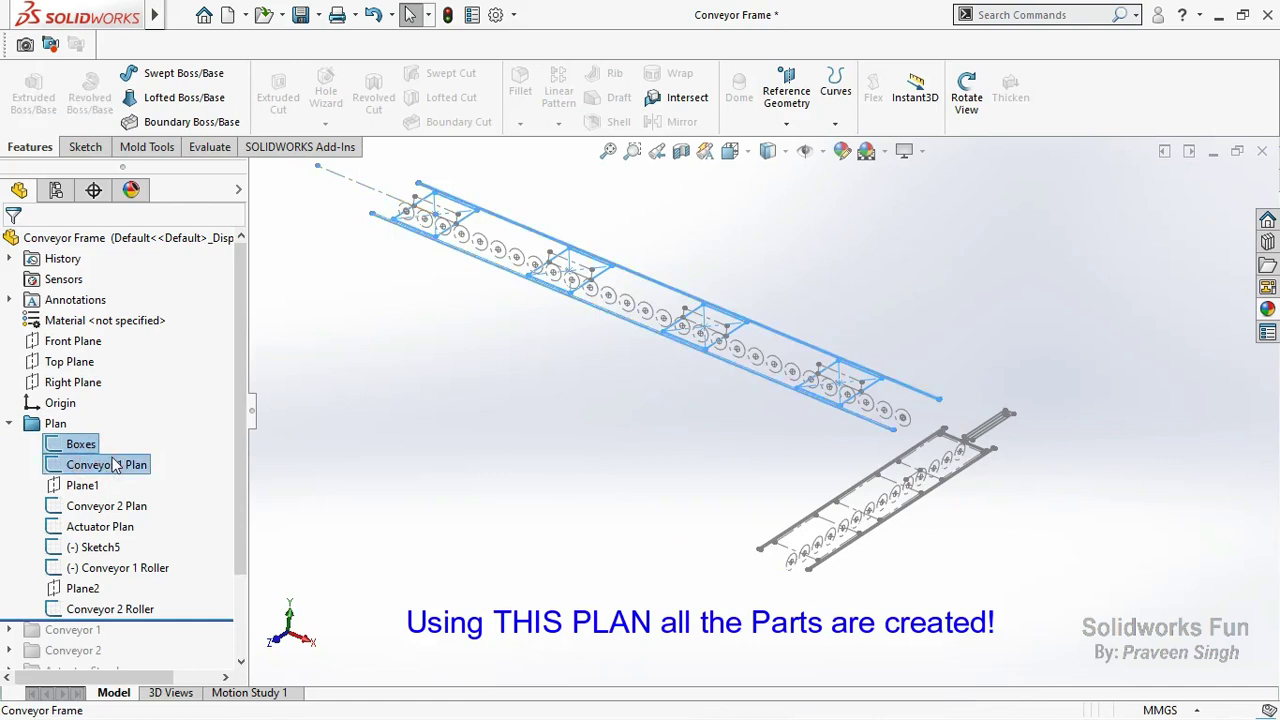
pyautogui.click(518, 453)
pyautogui.click(10, 424)
# Roll forward through Conveyor 1 and Conveyor 2, highlighting each frame's bodies.
pyautogui.moveTo(55, 424); pyautogui.dragTo(152, 451)
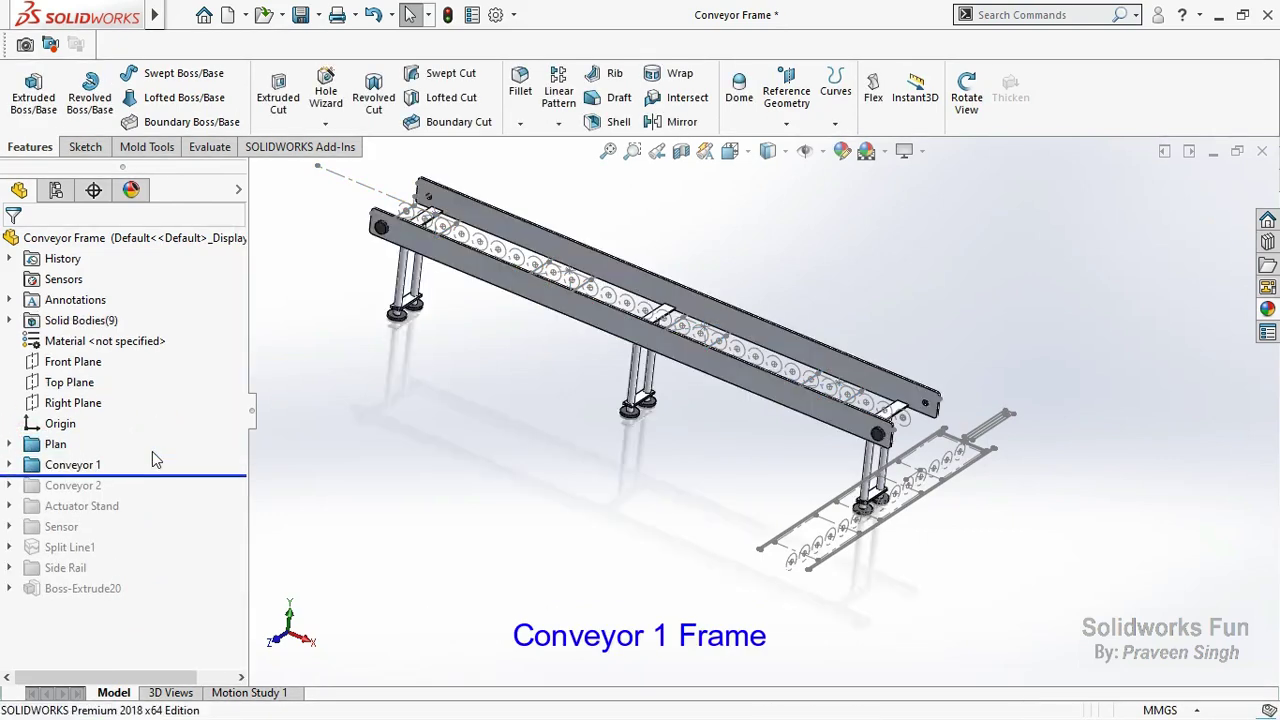
pyautogui.click(100, 463)
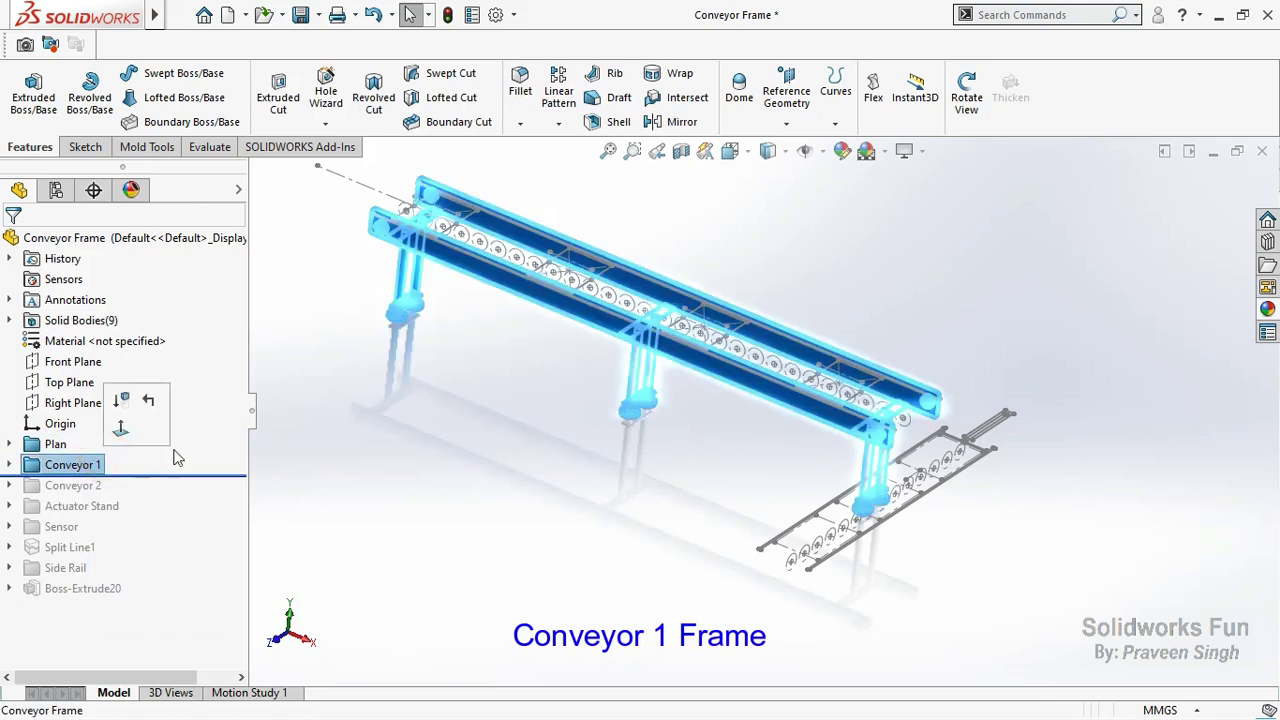
pyautogui.click(362, 432)
pyautogui.moveTo(216, 474); pyautogui.dragTo(200, 490)
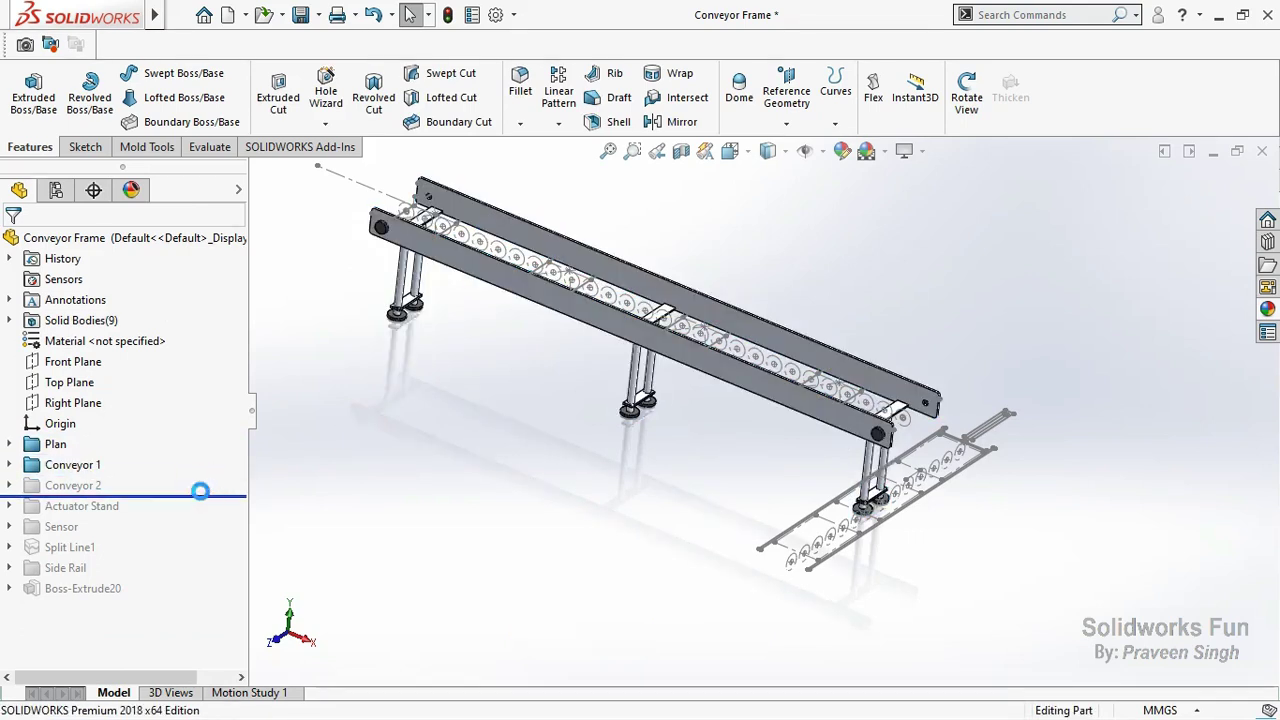
pyautogui.click(104, 487)
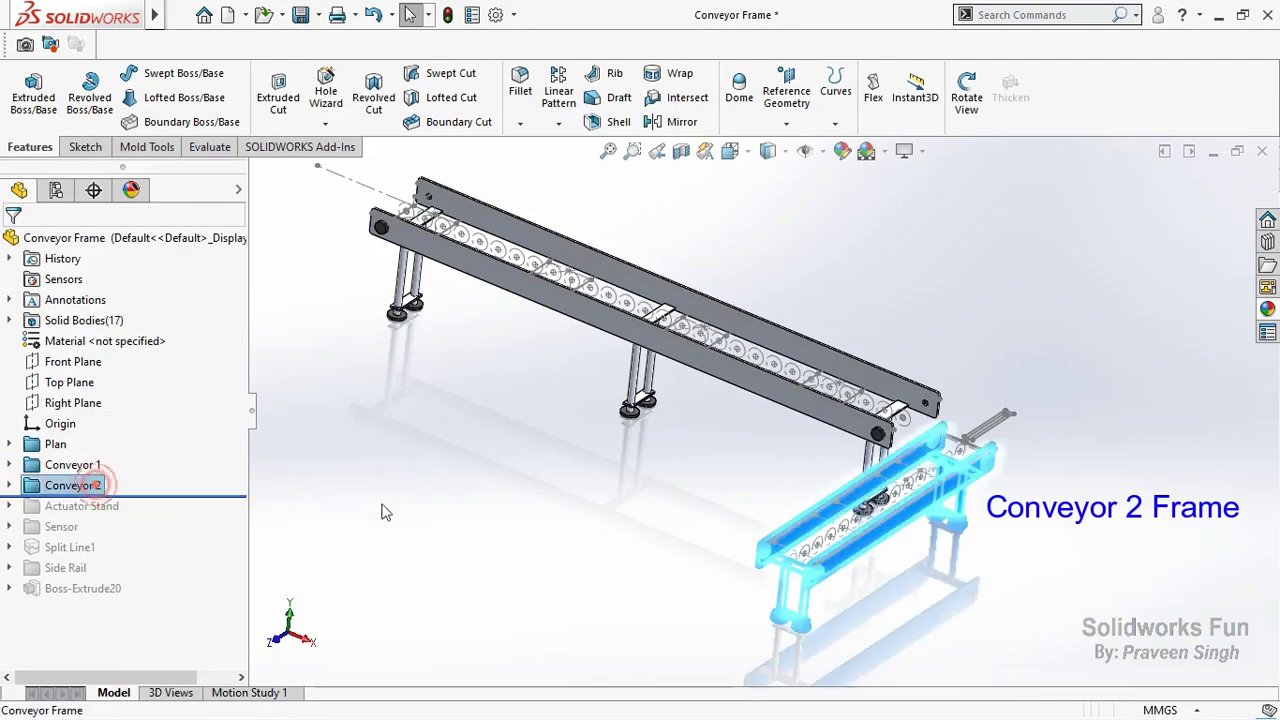
pyautogui.click(416, 507)
# Roll forward to add the Actuator Stand and Sensor mount, orbiting to inspect them.
pyautogui.moveTo(196, 495); pyautogui.dragTo(170, 512)
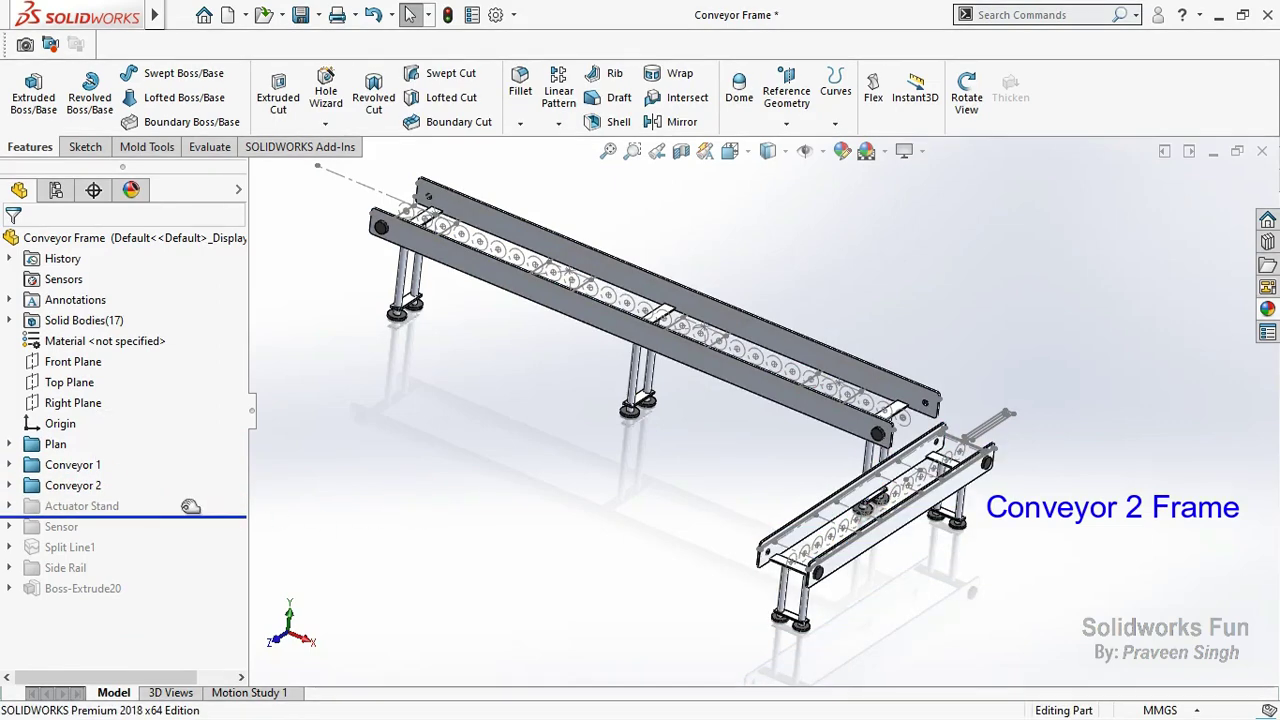
pyautogui.click(117, 510)
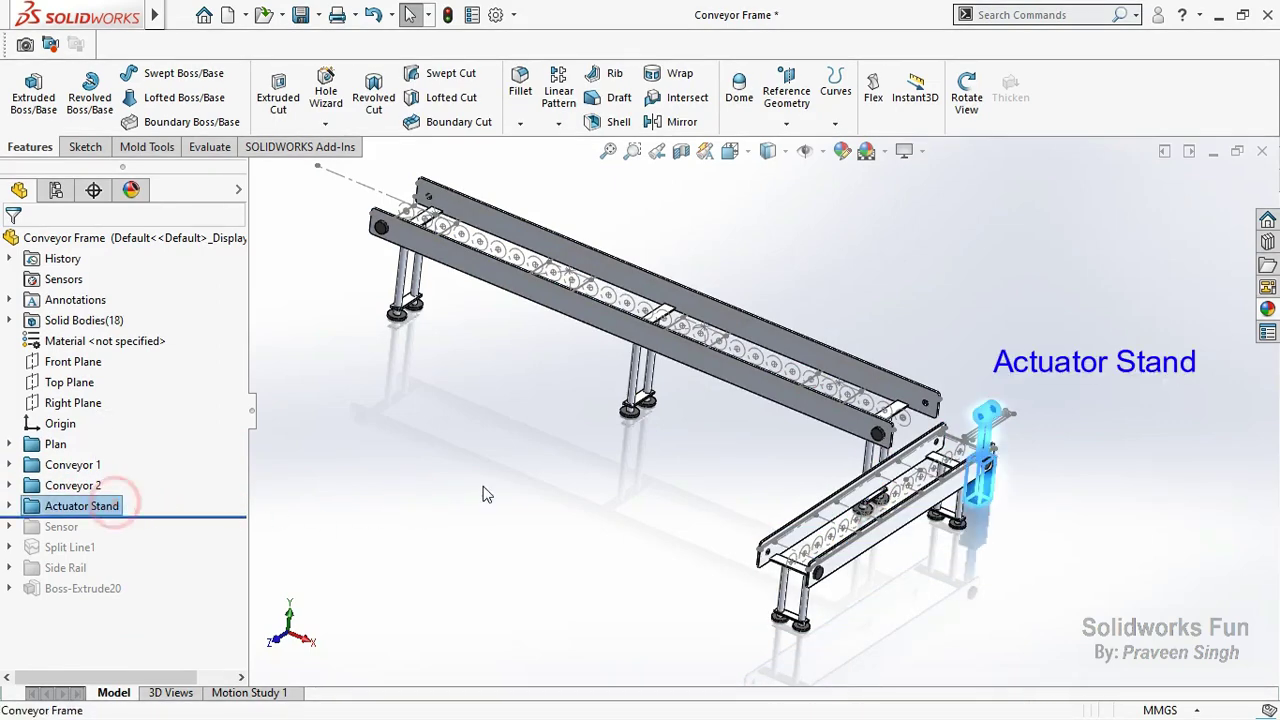
pyautogui.moveTo(483, 491); pyautogui.dragTo(537, 477, button='middle')
pyautogui.click(458, 487)
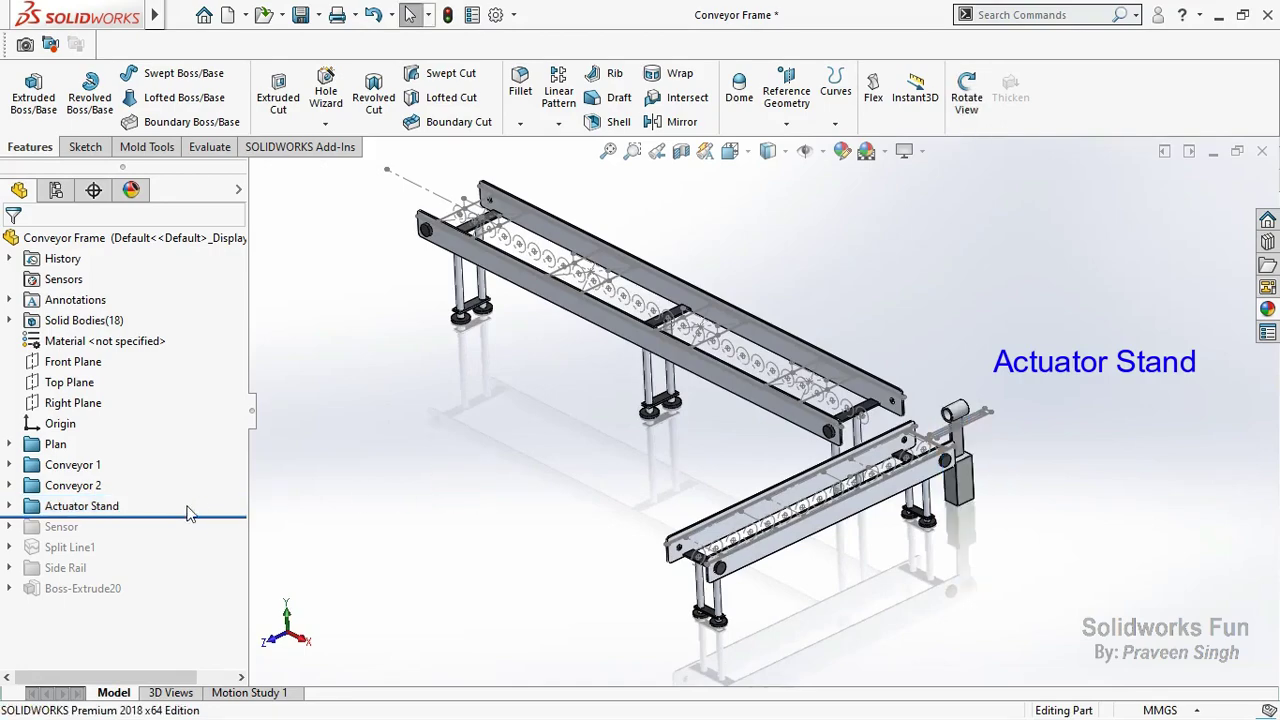
pyautogui.moveTo(191, 517); pyautogui.dragTo(187, 532)
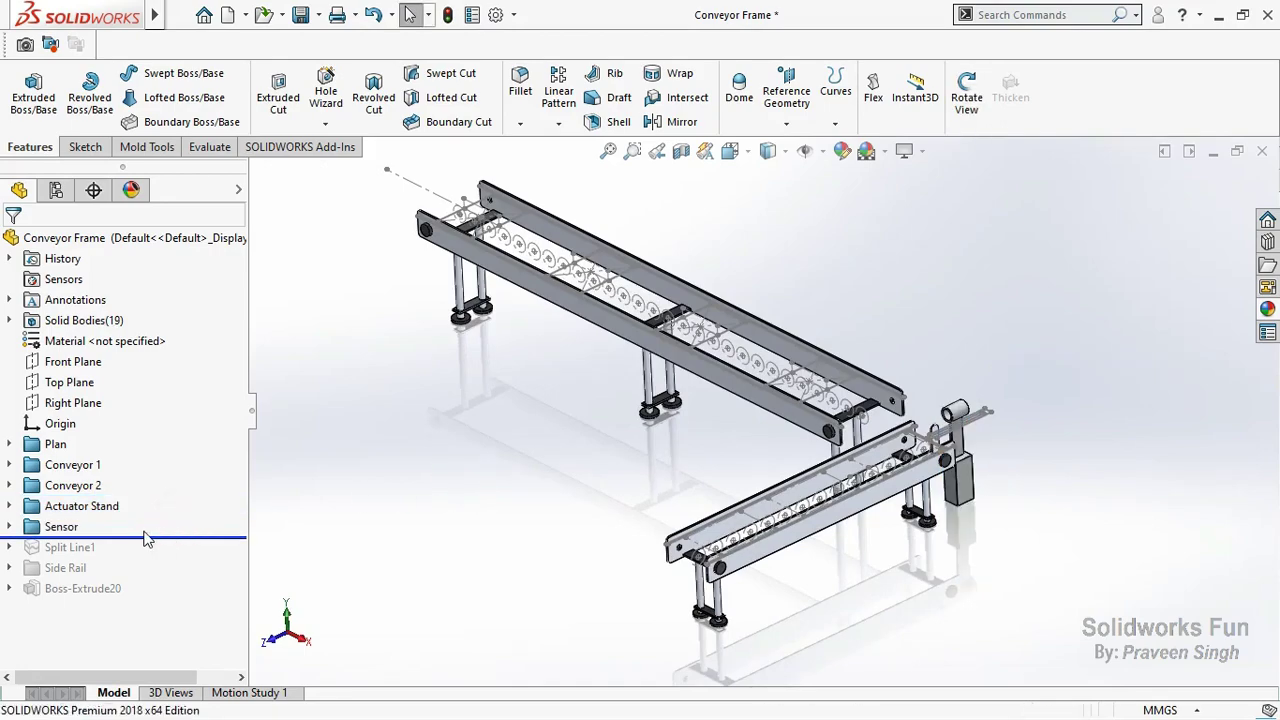
pyautogui.click(60, 526)
pyautogui.scroll(-3, 904, 435)
pyautogui.scroll(-5, 966, 430)
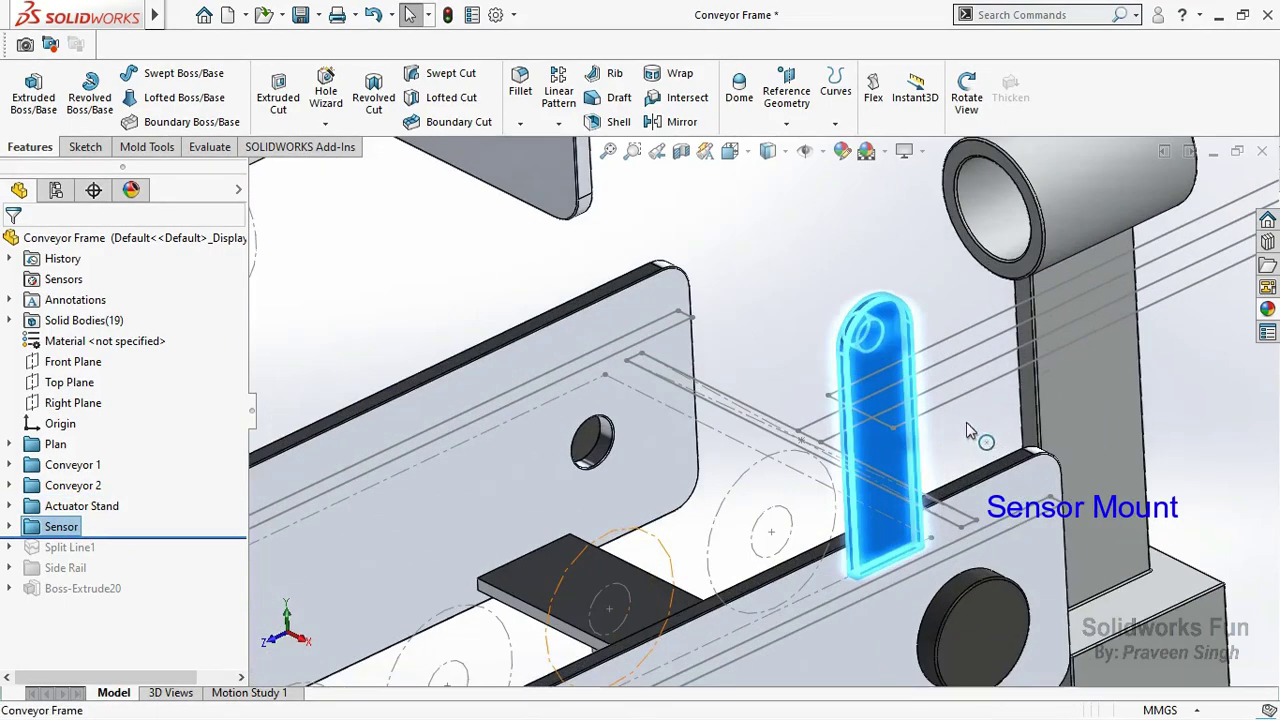
pyautogui.moveTo(770, 324); pyautogui.dragTo(785, 296, button='middle')
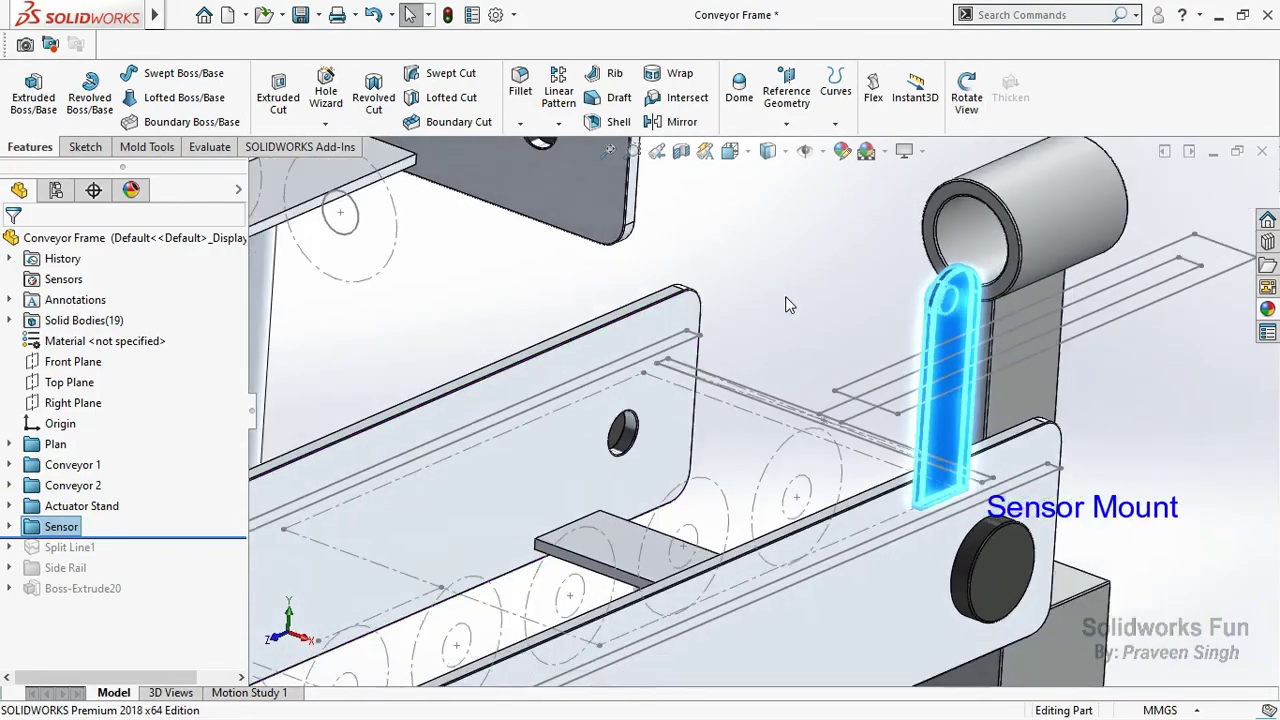
pyautogui.scroll(2, 785, 296)
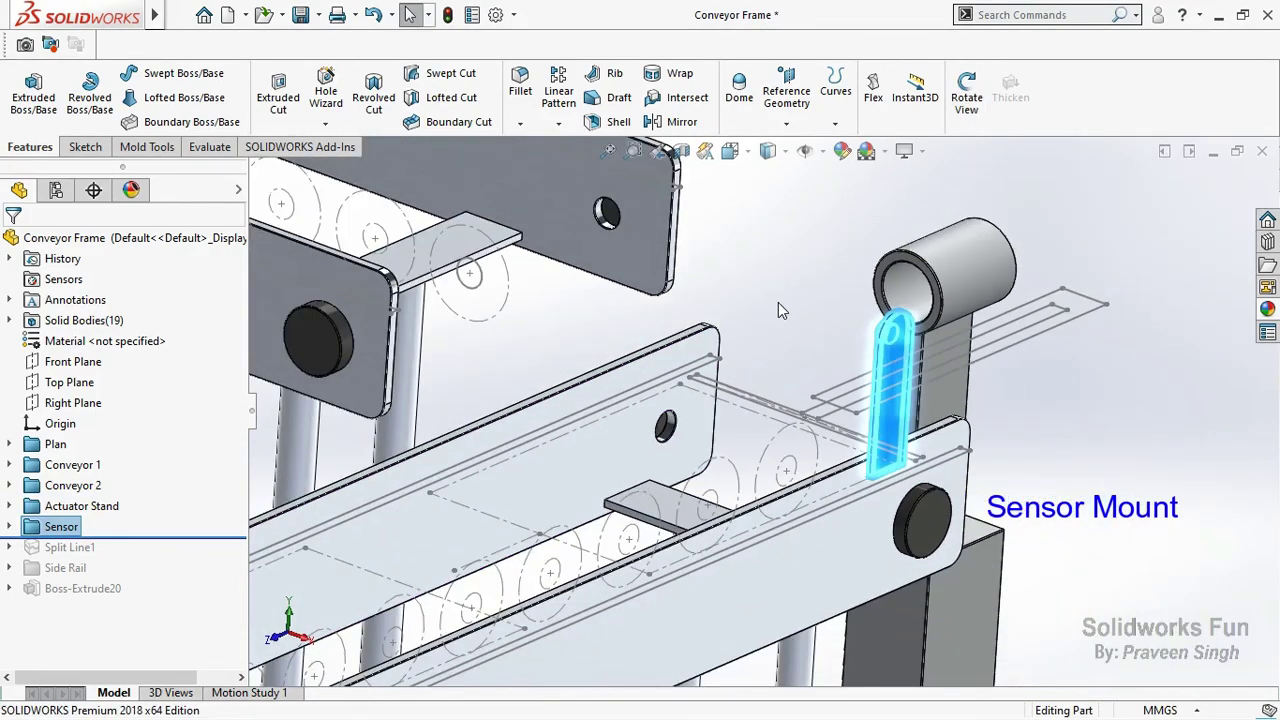
pyautogui.moveTo(782, 310)
pyautogui.mouseDown(button='middle')
pyautogui.moveTo(800, 322)
pyautogui.moveTo(754, 280)
pyautogui.mouseUp(button='middle')
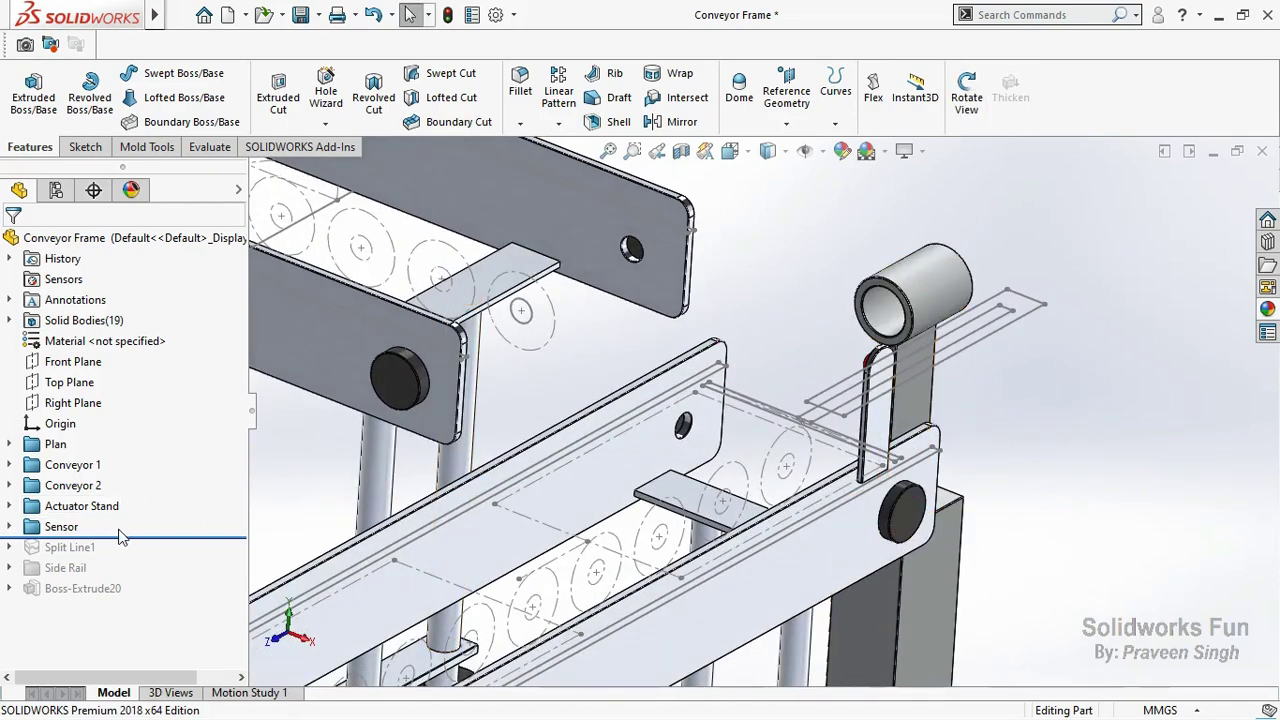
# Roll forward through Split Line1, Side Rail and Boss-Extrude20, then fit the conveyor in view.
pyautogui.moveTo(134, 536); pyautogui.dragTo(120, 578)
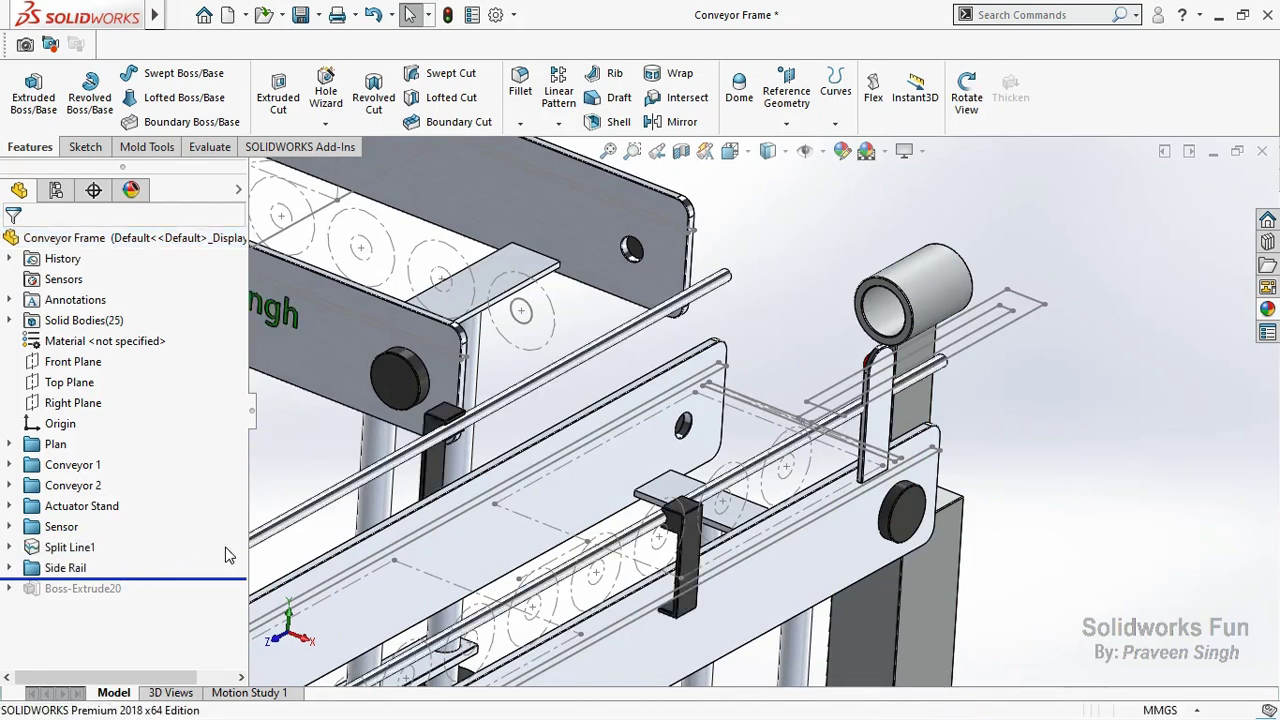
pyautogui.click(100, 567)
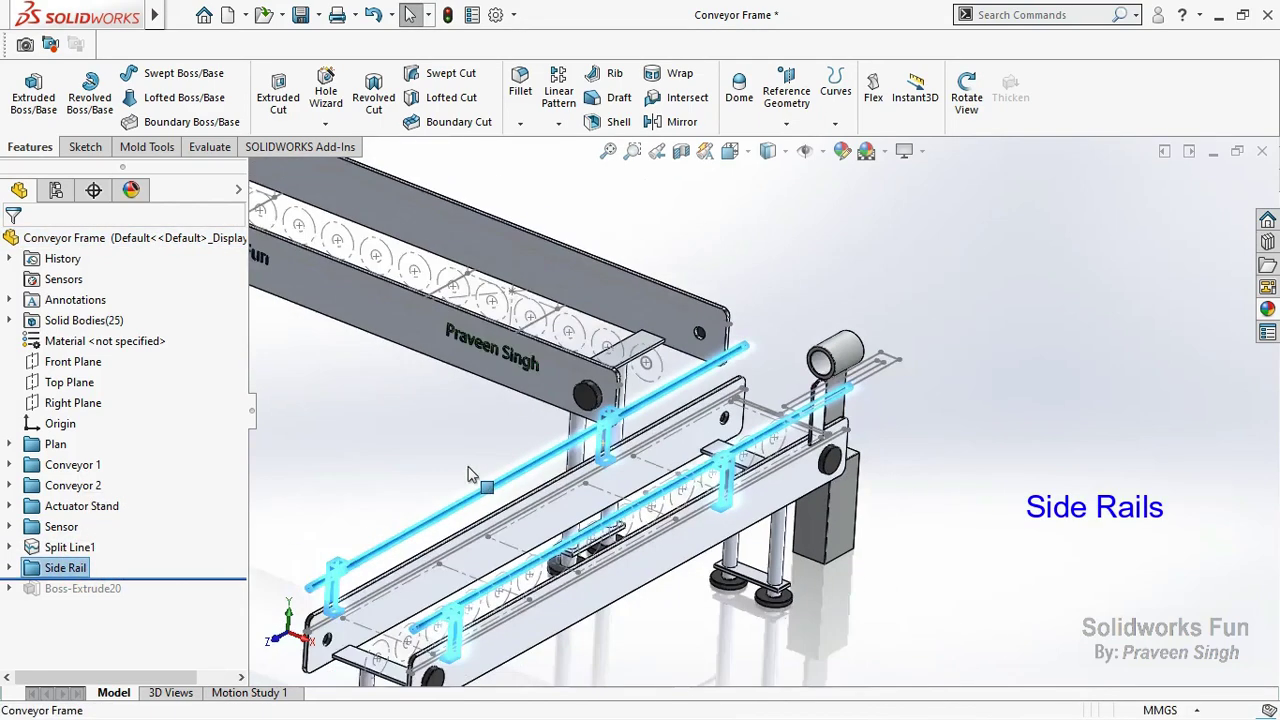
pyautogui.scroll(-5, 440, 450)
pyautogui.scroll(-3, 430, 400)
pyautogui.click(522, 364)
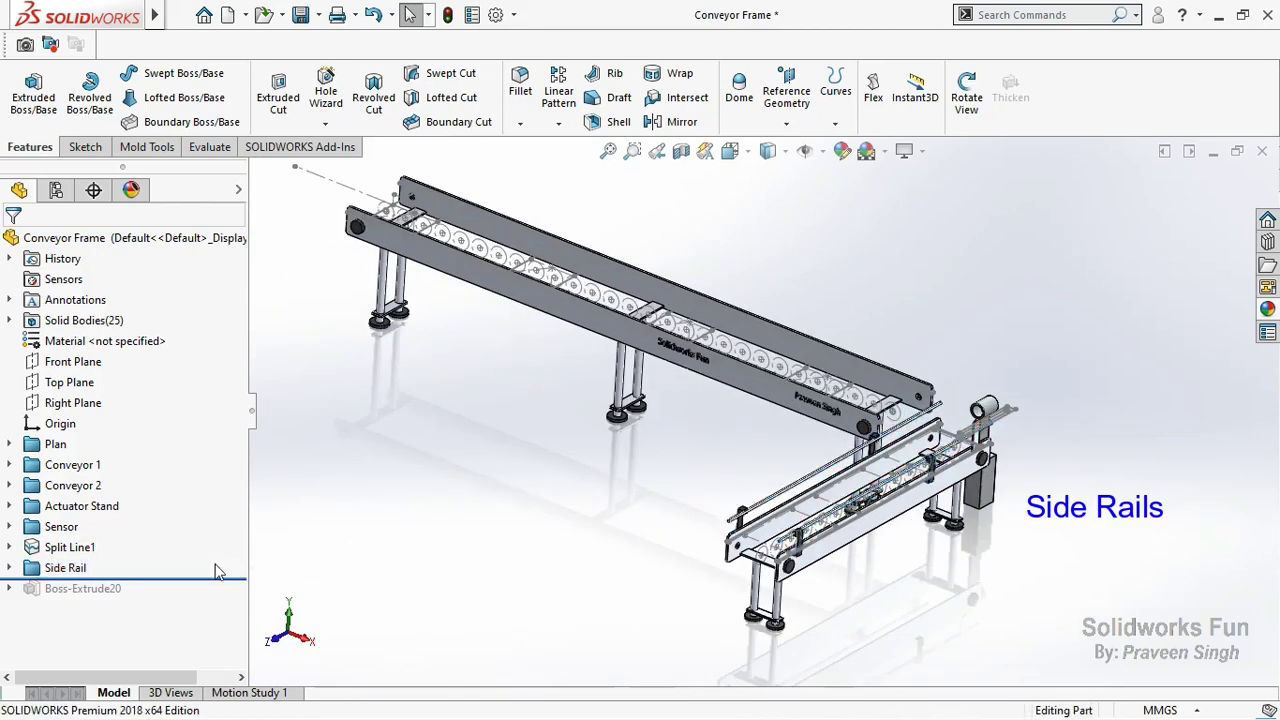
pyautogui.moveTo(172, 586); pyautogui.dragTo(160, 606)
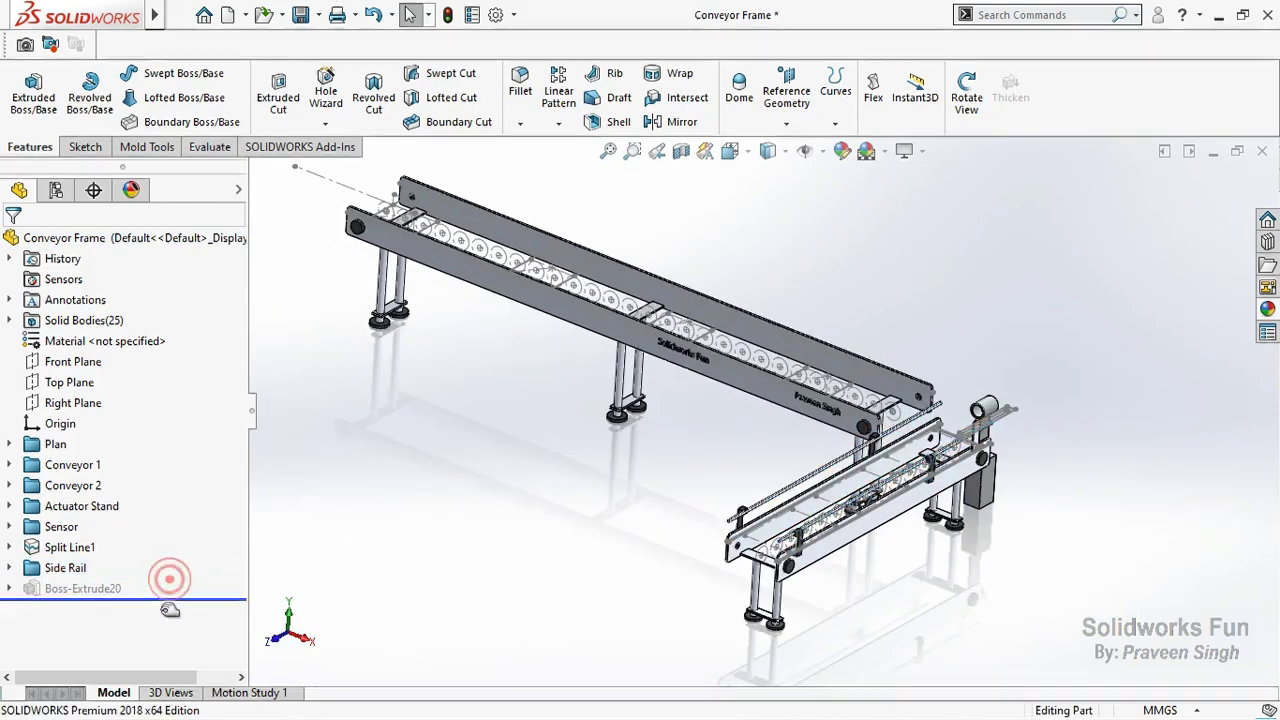
pyautogui.click(85, 588)
pyautogui.click(443, 520)
pyautogui.press('f')
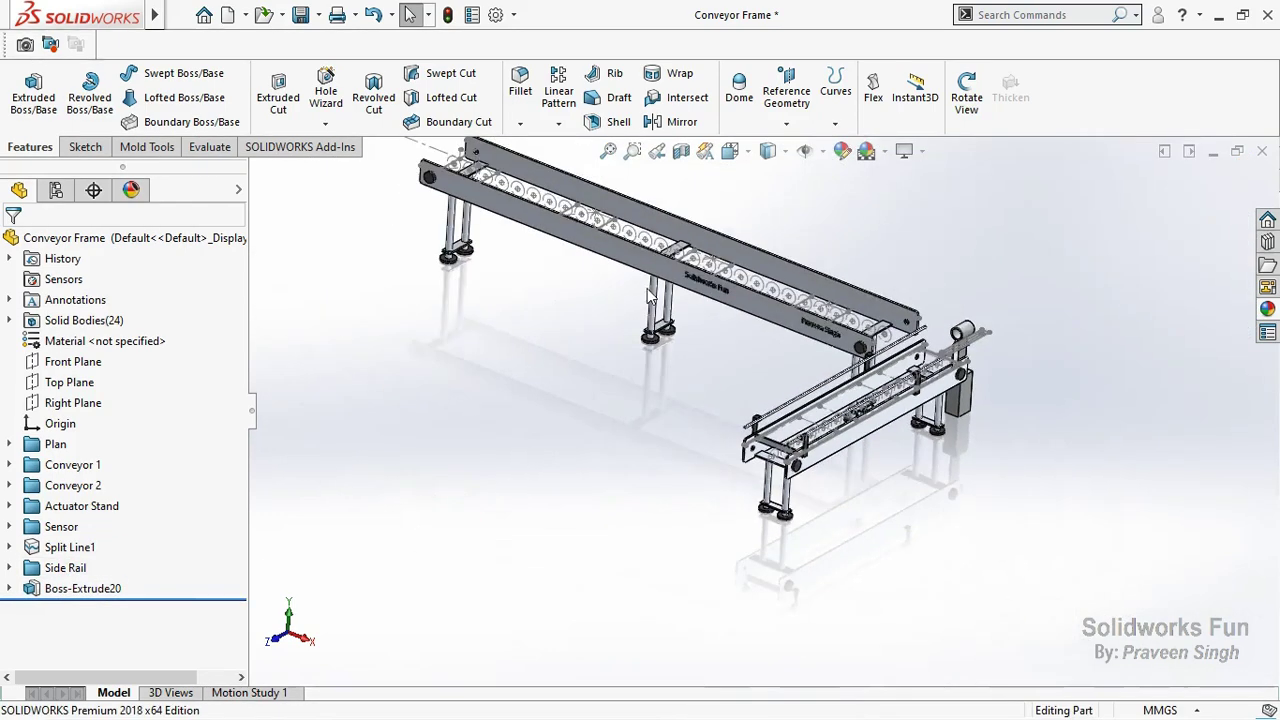
pyautogui.scroll(-2, 640, 280)
pyautogui.scroll(-1, 624, 260)
# Hide all layout sketches in the Plan folder, from Boxes to Conveyor 2 Roller, then collapse it.
pyautogui.click(12, 445)
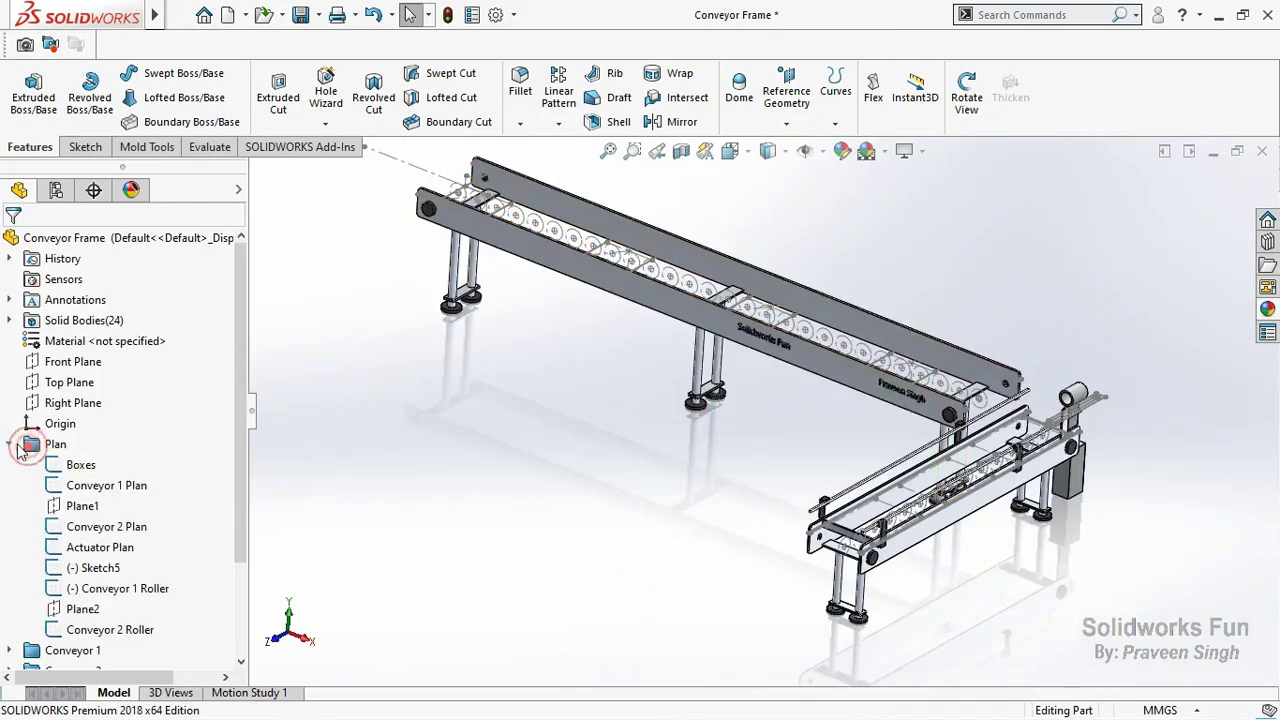
pyautogui.click(80, 465)
pyautogui.keyDown('ctrl'); pyautogui.click(110, 485); pyautogui.keyUp('ctrl')
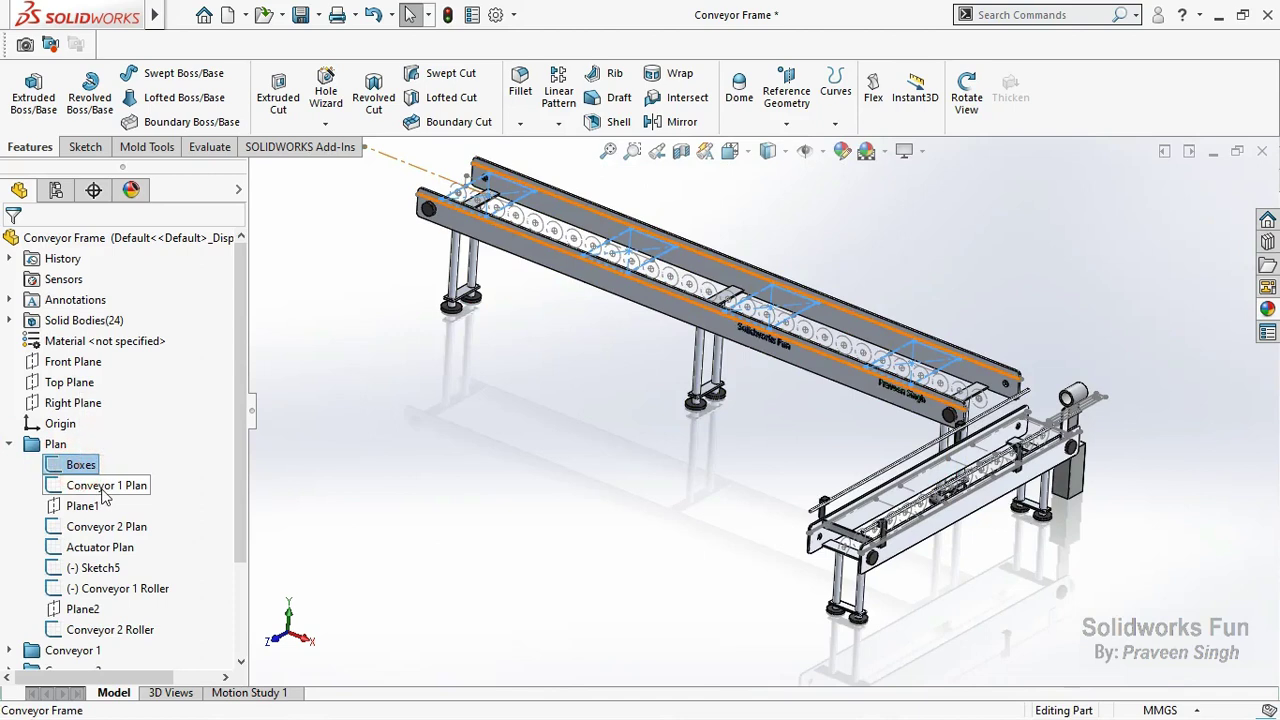
pyautogui.click(120, 465)
pyautogui.click(106, 526)
pyautogui.keyDown('ctrl'); pyautogui.click(100, 547); pyautogui.keyUp('ctrl')
pyautogui.keyDown('ctrl'); pyautogui.click(110, 568); pyautogui.keyUp('ctrl')
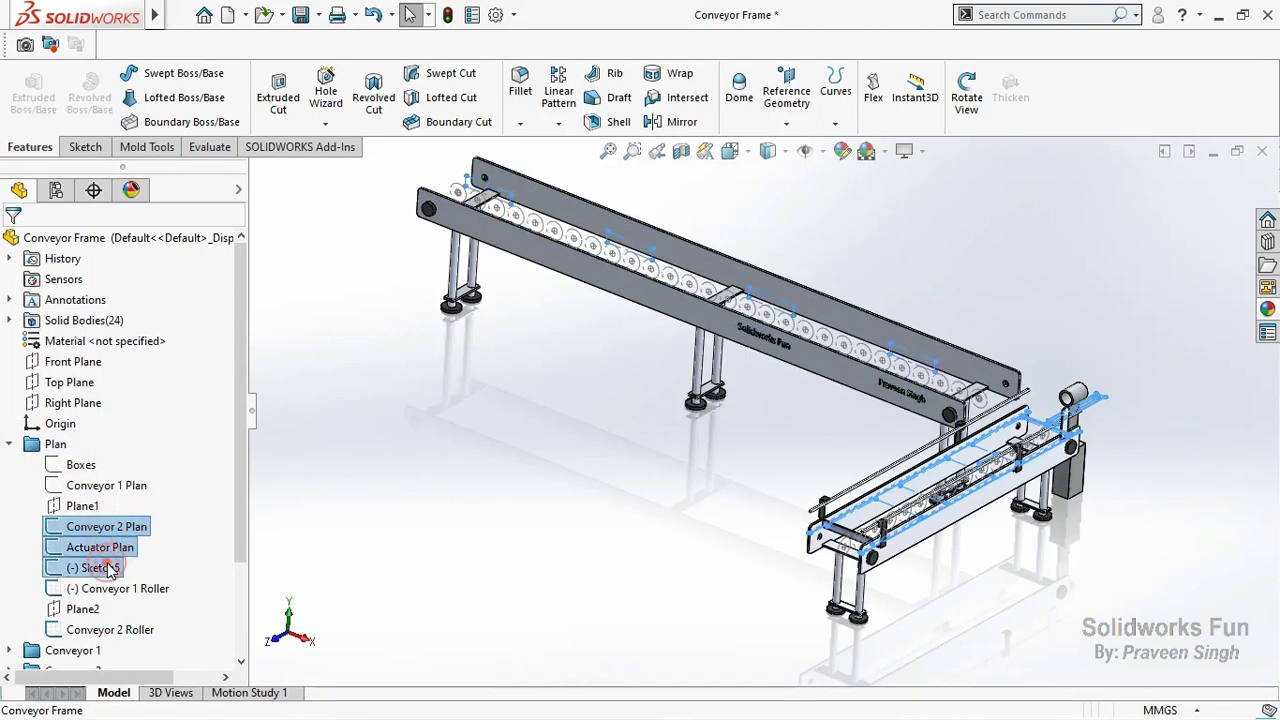
pyautogui.keyDown('ctrl'); pyautogui.click(117, 590); pyautogui.keyUp('ctrl')
pyautogui.click(125, 578)
pyautogui.click(130, 630)
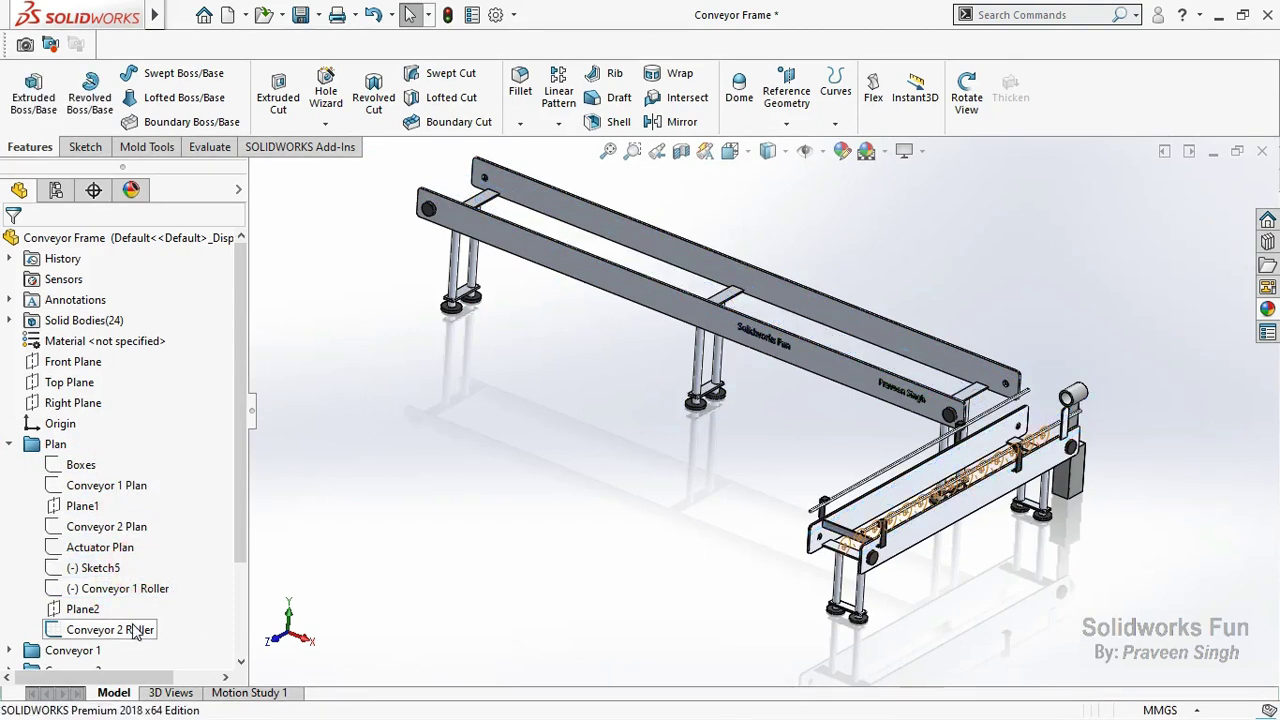
pyautogui.click(152, 597)
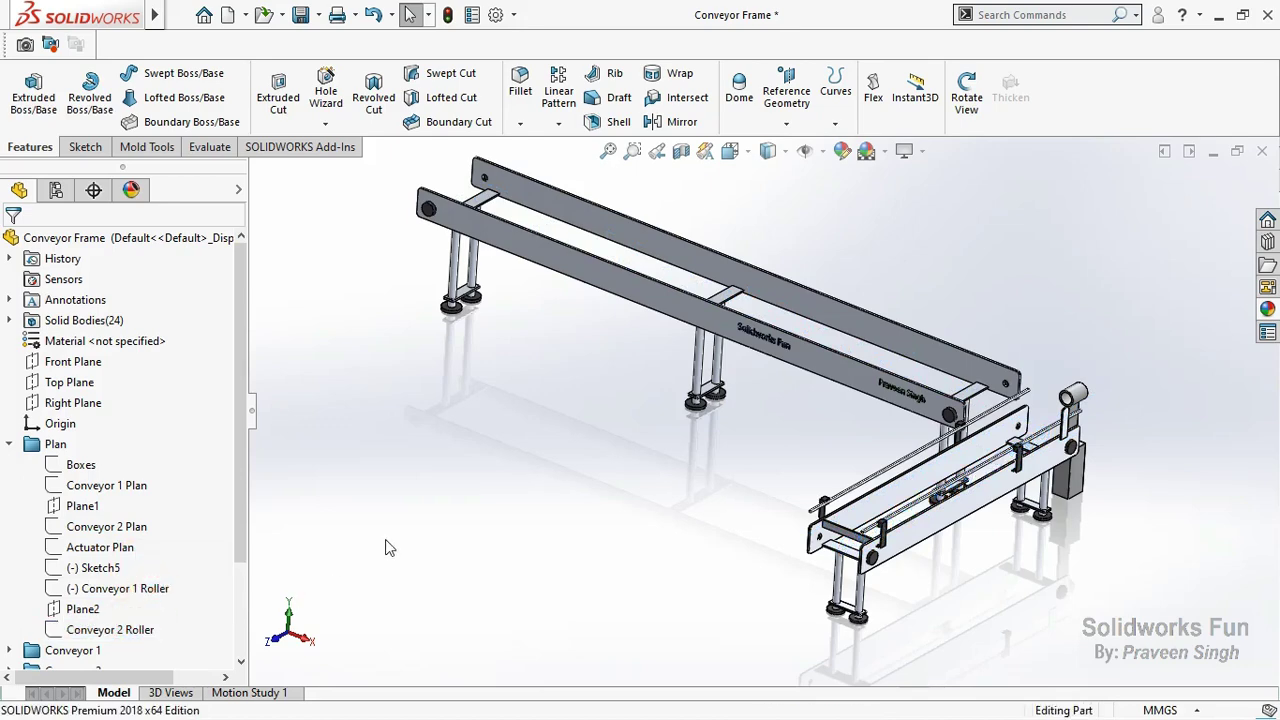
pyautogui.click(9, 444)
# Check the Conveyor 1, Conveyor 2, Actuator Stand and Sensor folders, then save Conveyor Frame.
pyautogui.click(72, 465)
pyautogui.click(62, 487)
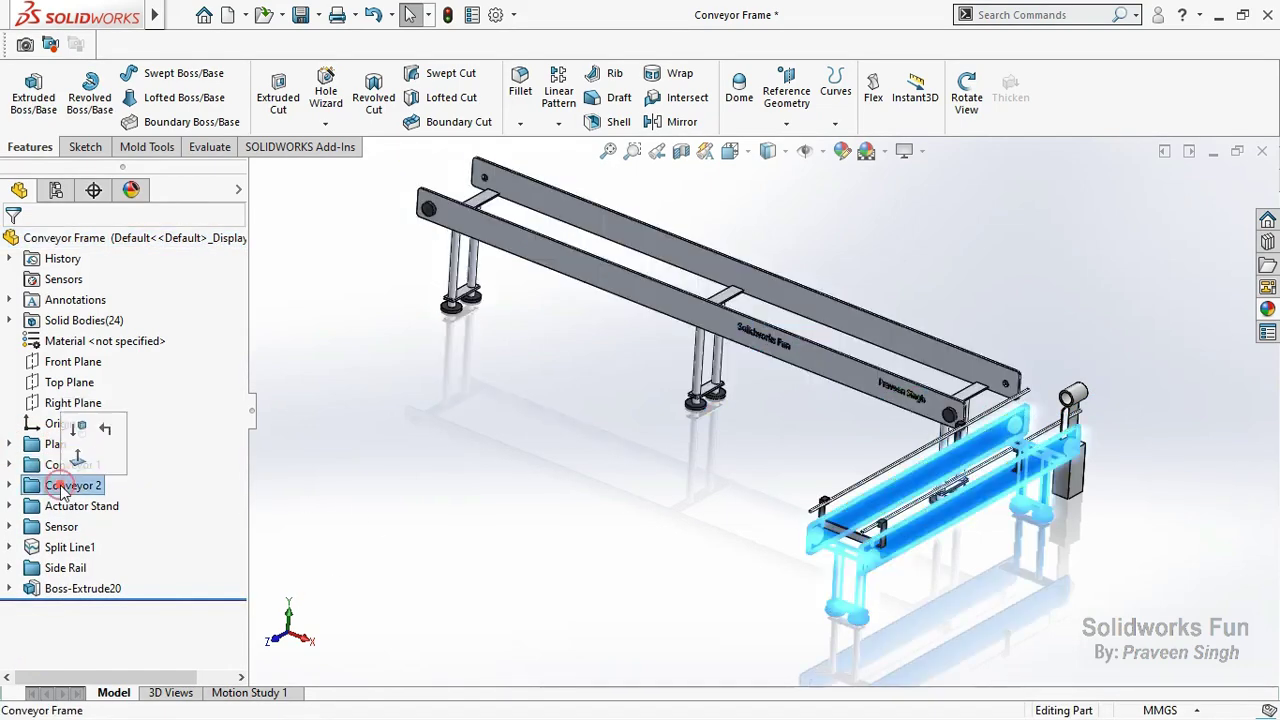
pyautogui.click(64, 507)
pyautogui.click(62, 527)
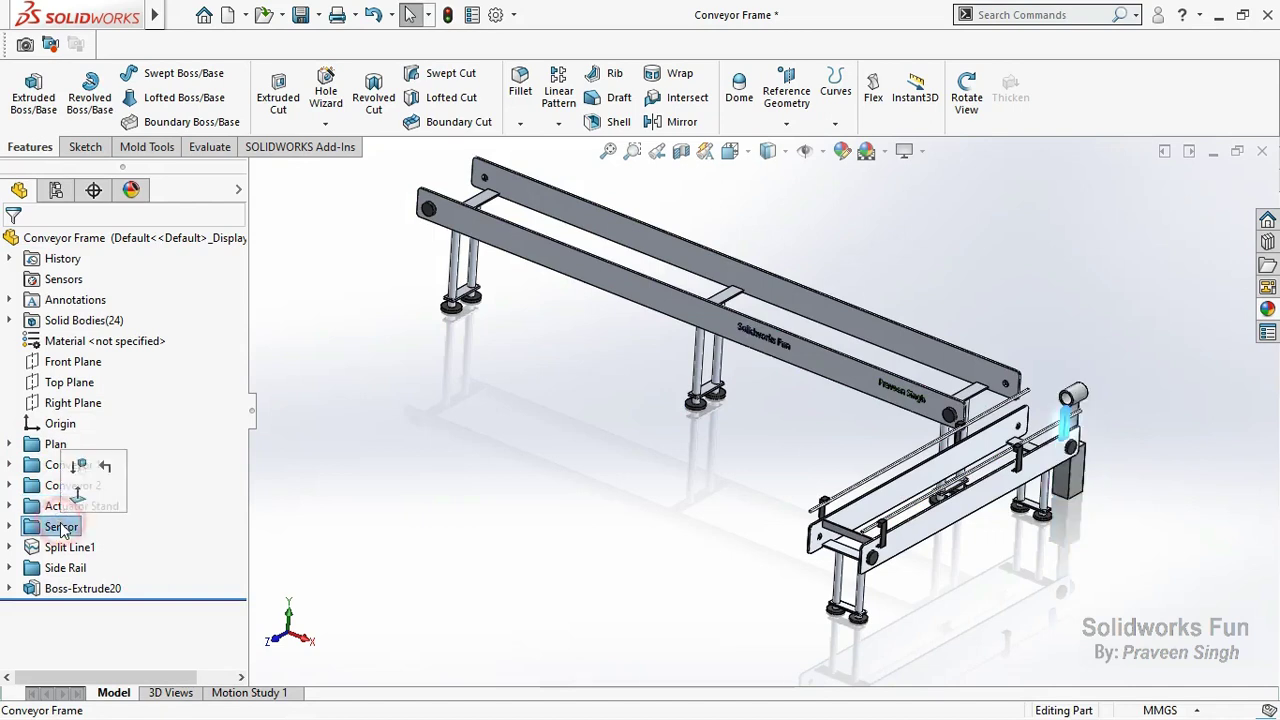
pyautogui.click(80, 589)
pyautogui.click(365, 503)
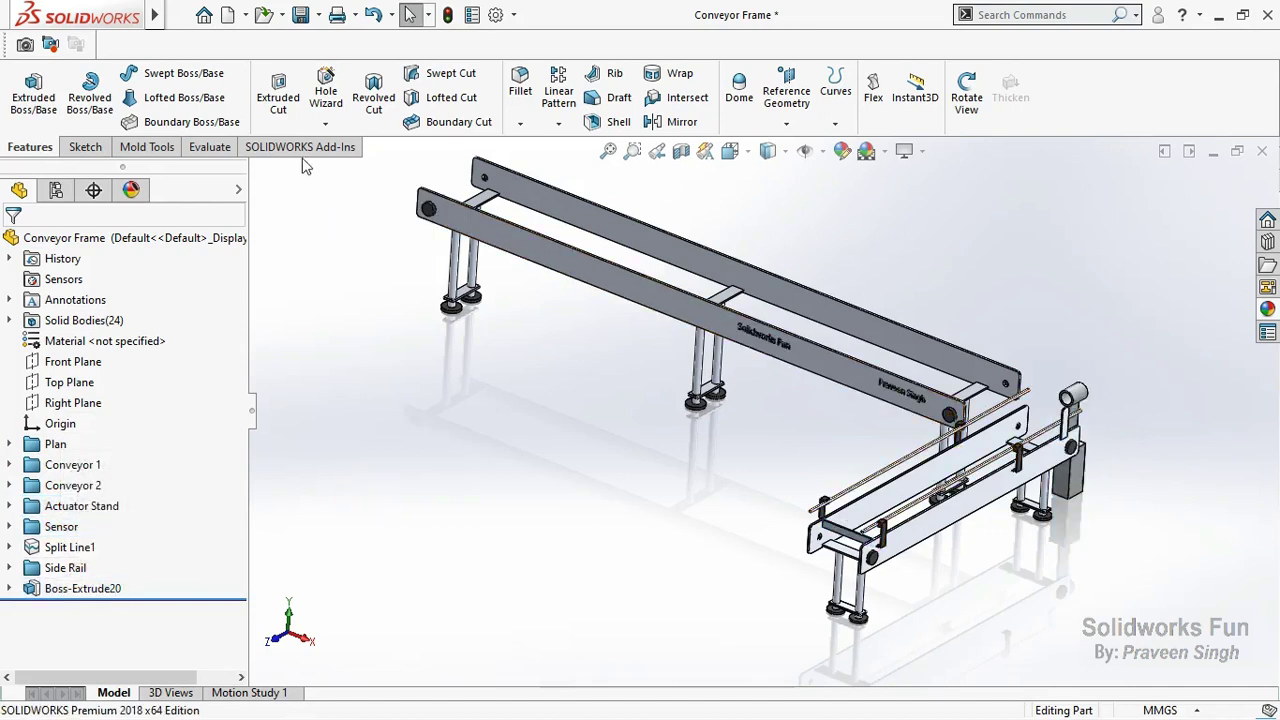
pyautogui.click(301, 16)
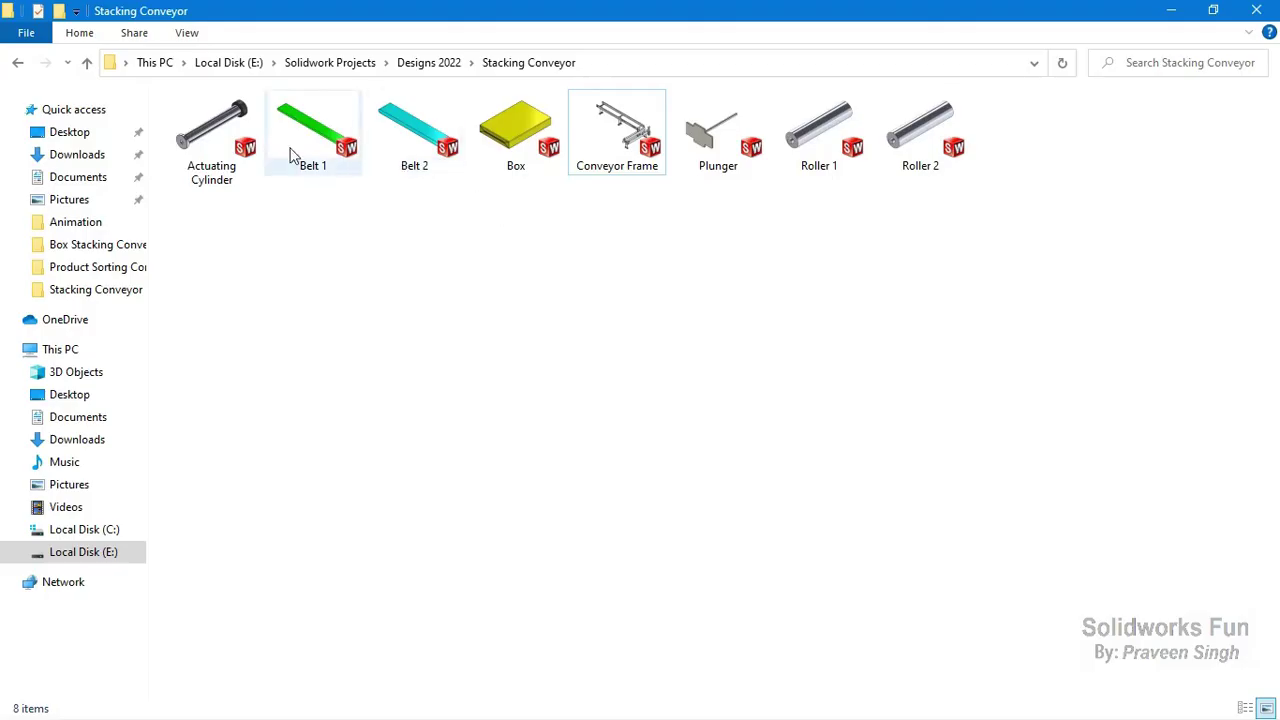
# Open the Actuating Cylinder part from File Explorer.
pyautogui.click(245, 163)
pyautogui.rightClick(240, 166)
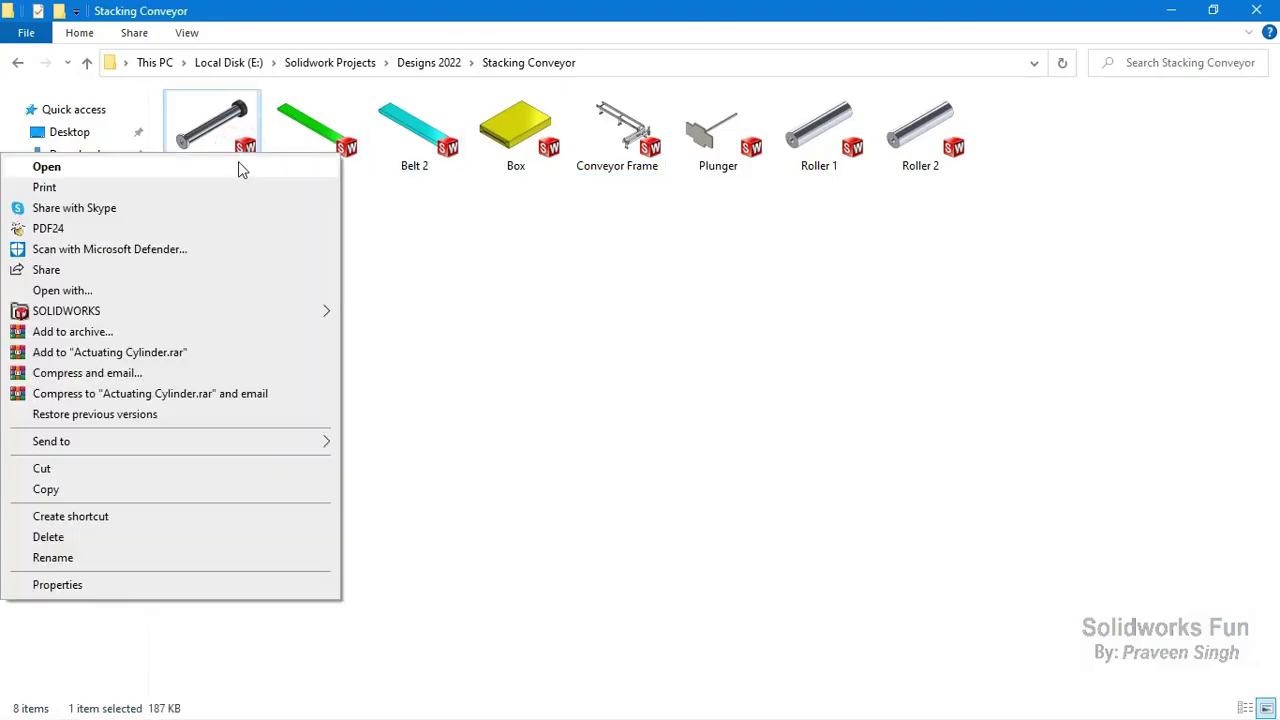
pyautogui.click(46, 166)
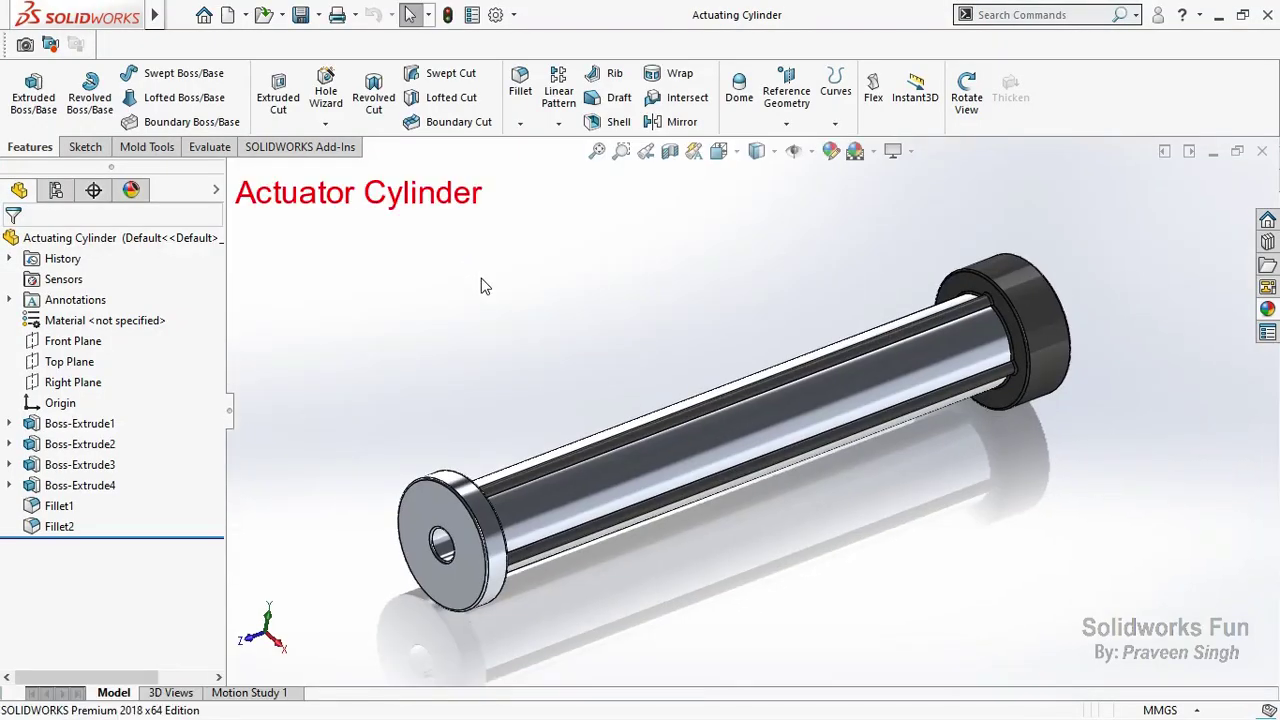
# Roll Actuating Cylinder back to Boss-Extrude1 and confirm its 100.00mm Blind tube extrusion.
pyautogui.moveTo(481, 287)
pyautogui.mouseDown(button='middle')
pyautogui.moveTo(480, 243)
pyautogui.moveTo(478, 256)
pyautogui.mouseUp(button='middle')
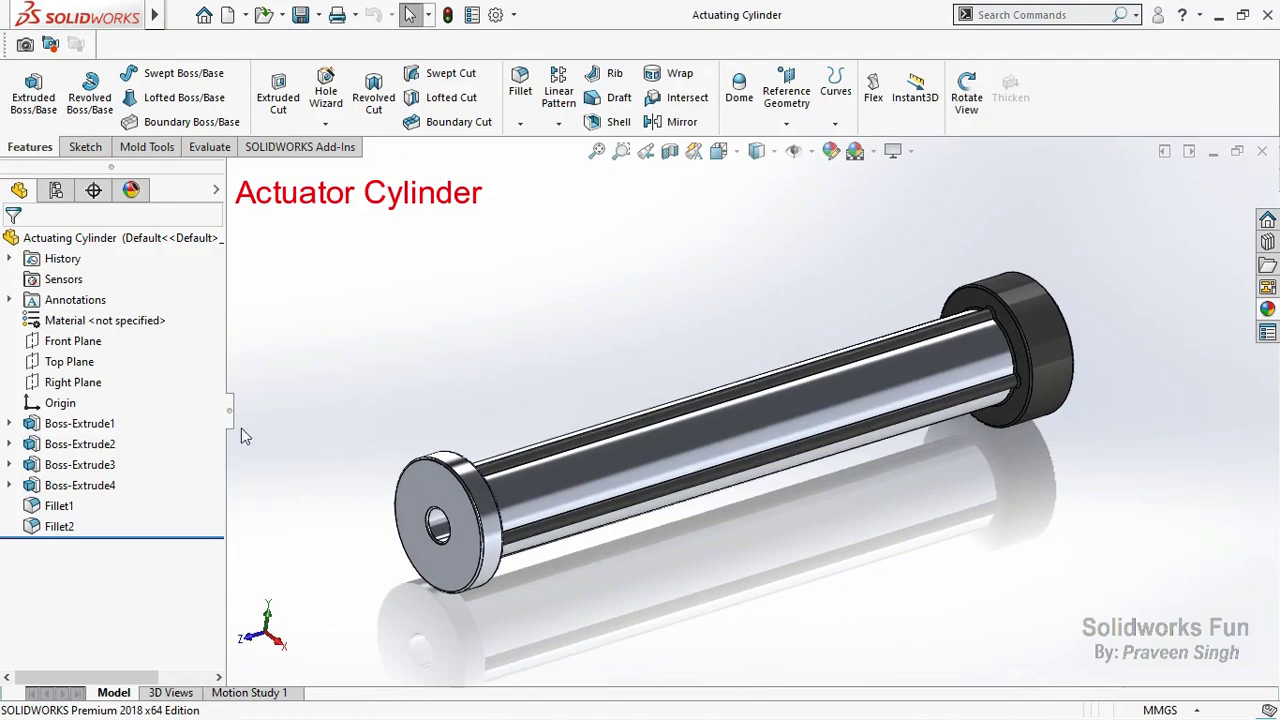
pyautogui.moveTo(163, 540)
pyautogui.mouseDown()
pyautogui.moveTo(174, 434)
pyautogui.moveTo(157, 437)
pyautogui.mouseUp()
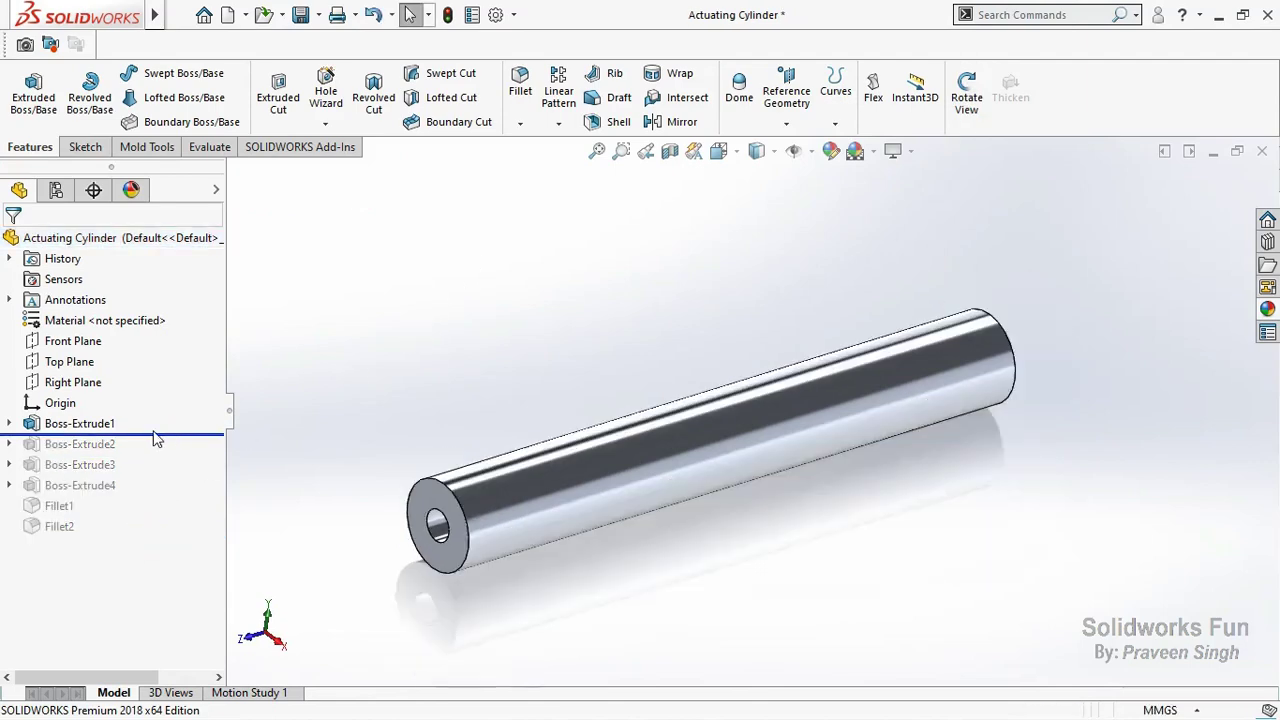
pyautogui.click(116, 425)
pyautogui.click(114, 367)
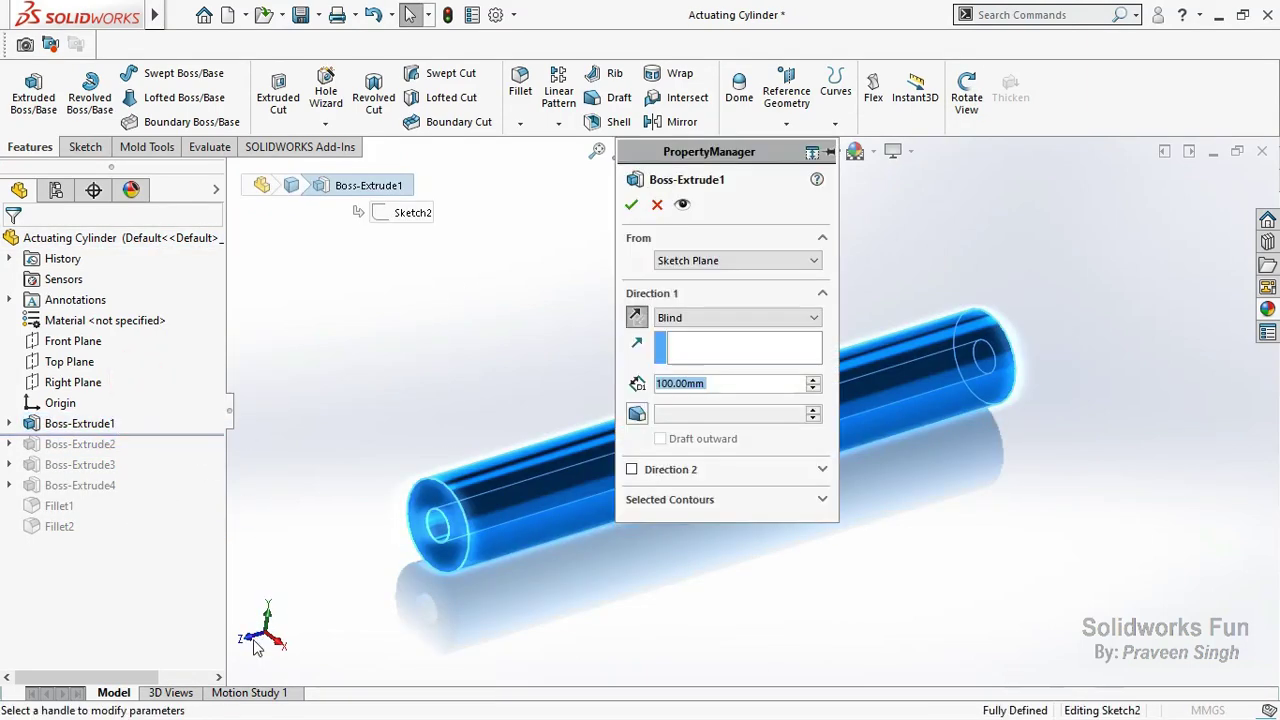
pyautogui.click(252, 640)
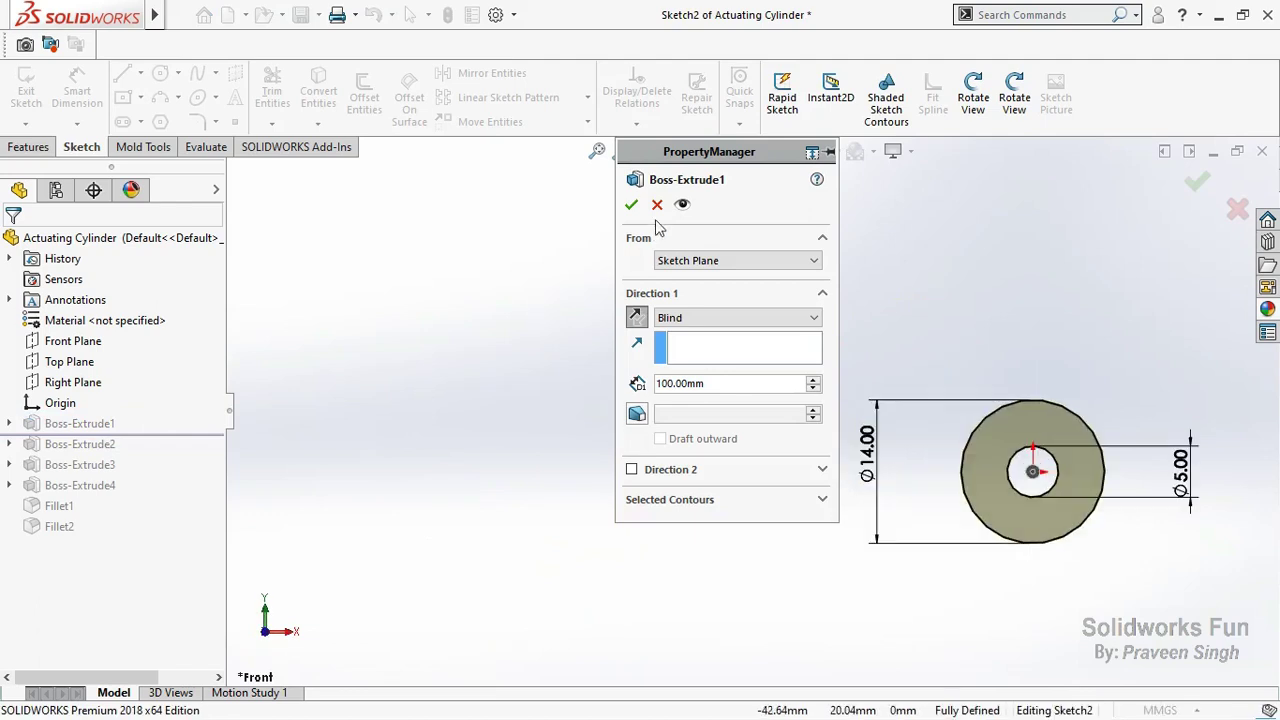
pyautogui.moveTo(733, 163); pyautogui.dragTo(879, 204)
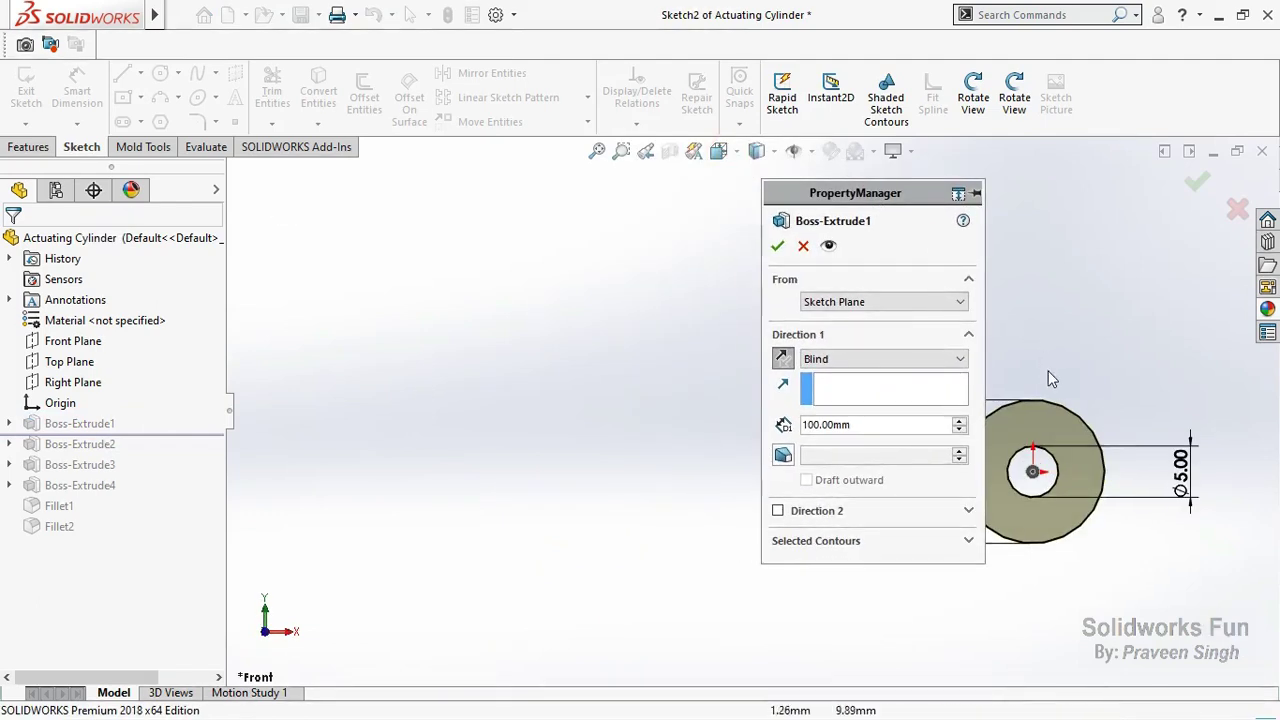
pyautogui.press('z')
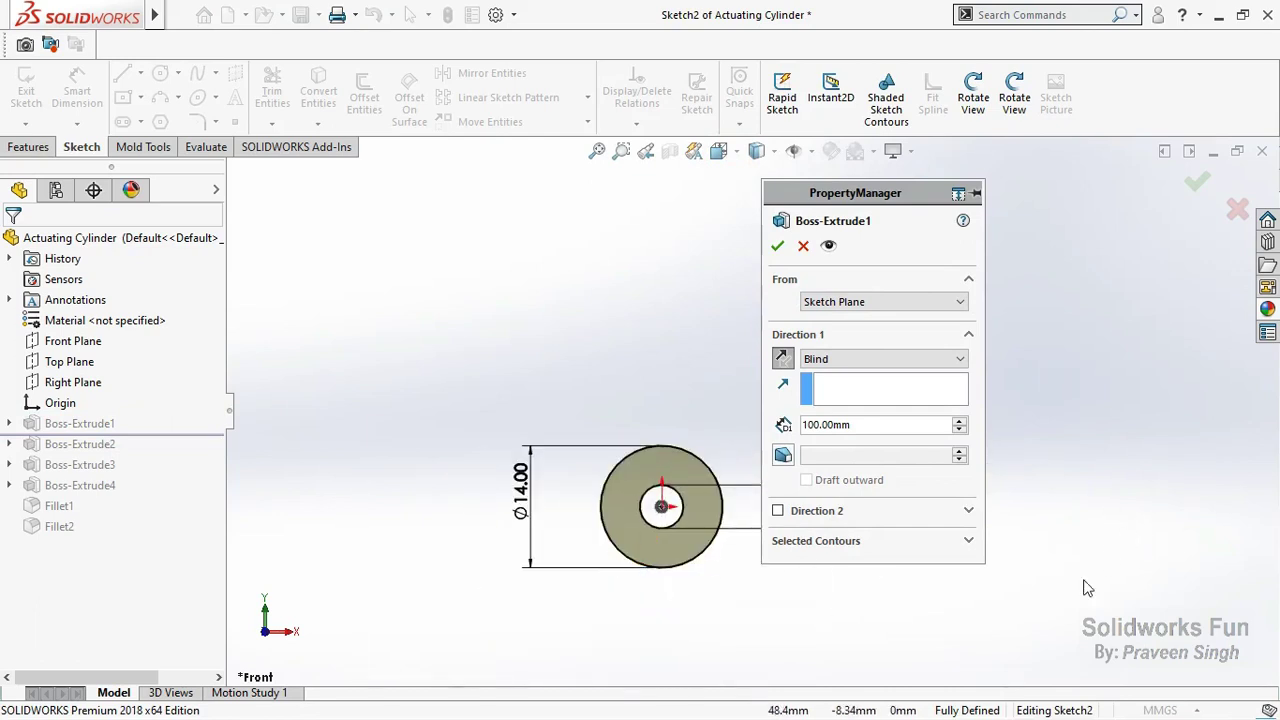
pyautogui.scroll(-1, 1088, 588)
pyautogui.click(278, 630)
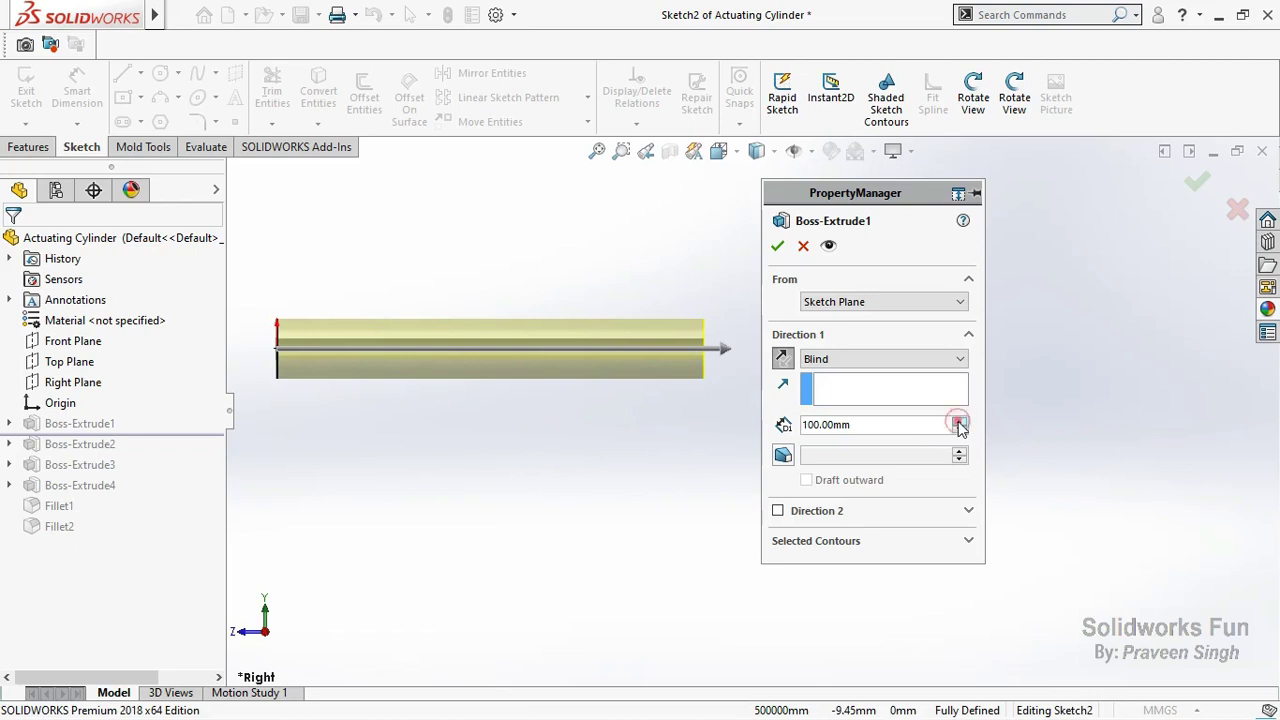
pyautogui.click(777, 246)
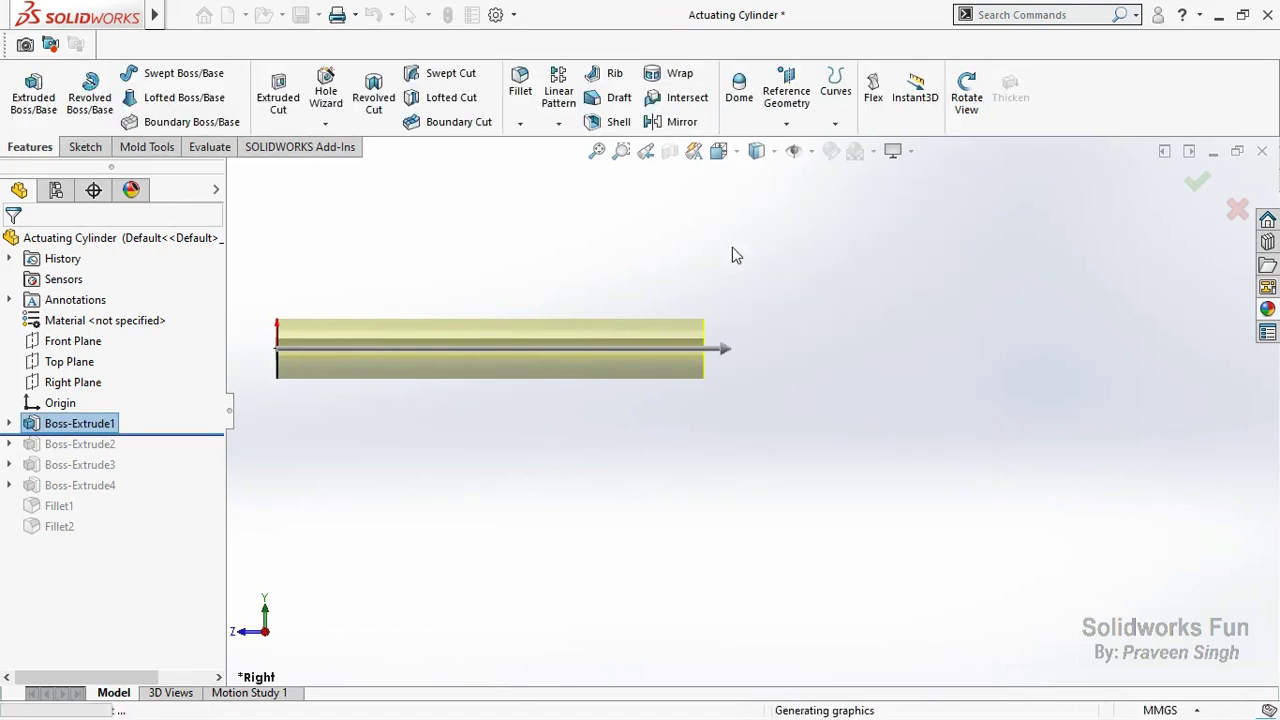
pyautogui.moveTo(449, 254); pyautogui.dragTo(340, 322, button='middle')
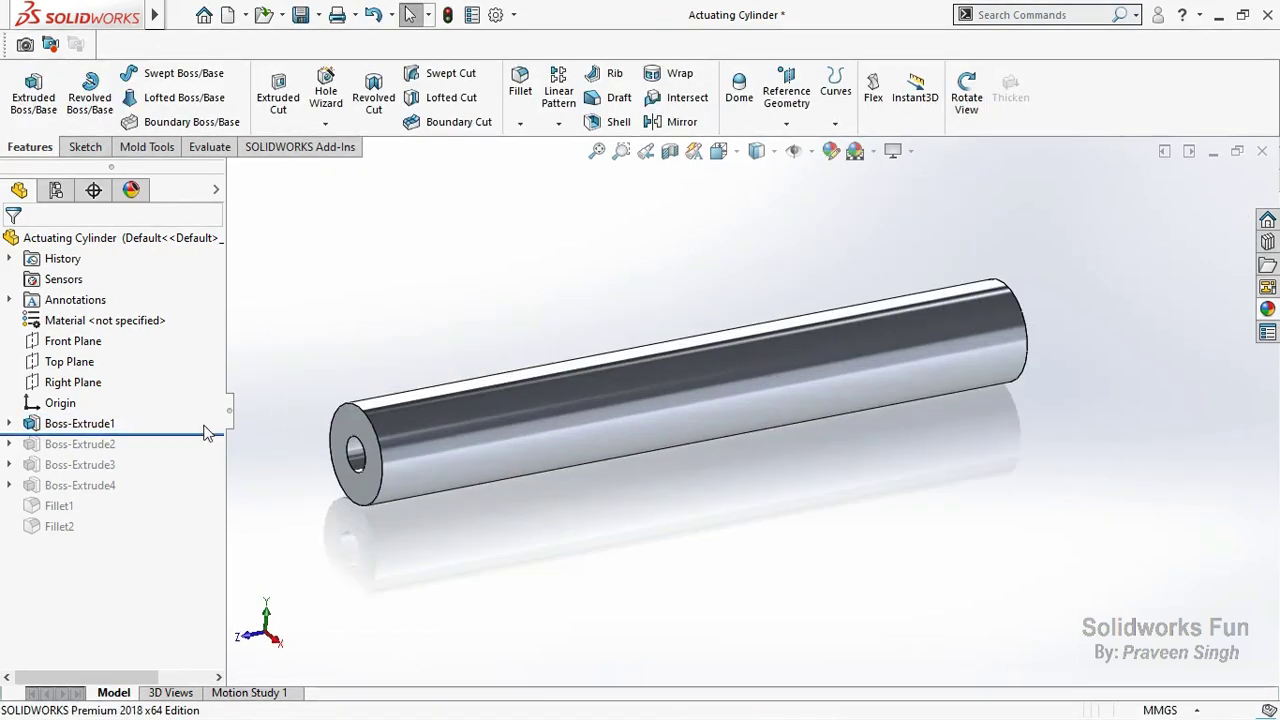
# Roll forward to Boss-Extrude2 and set its extrude depth to 14.00 mm.
pyautogui.moveTo(203, 432); pyautogui.dragTo(203, 453)
pyautogui.click(112, 444)
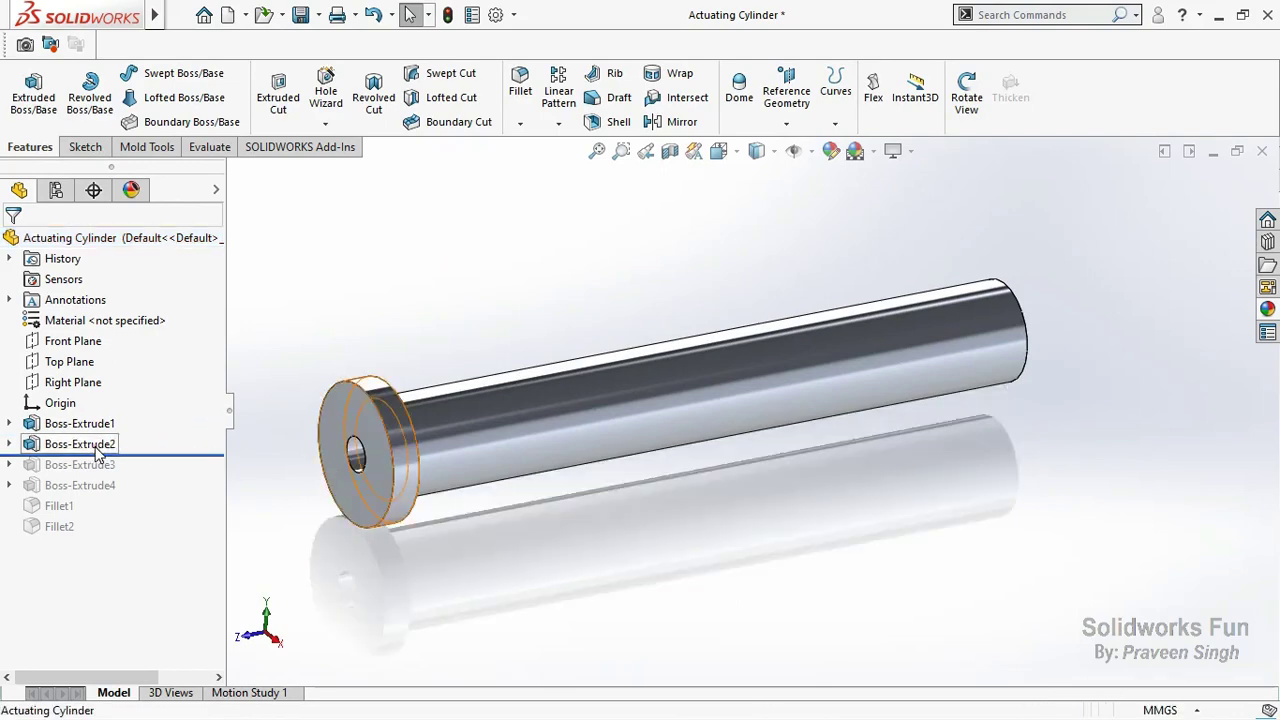
pyautogui.click(113, 391)
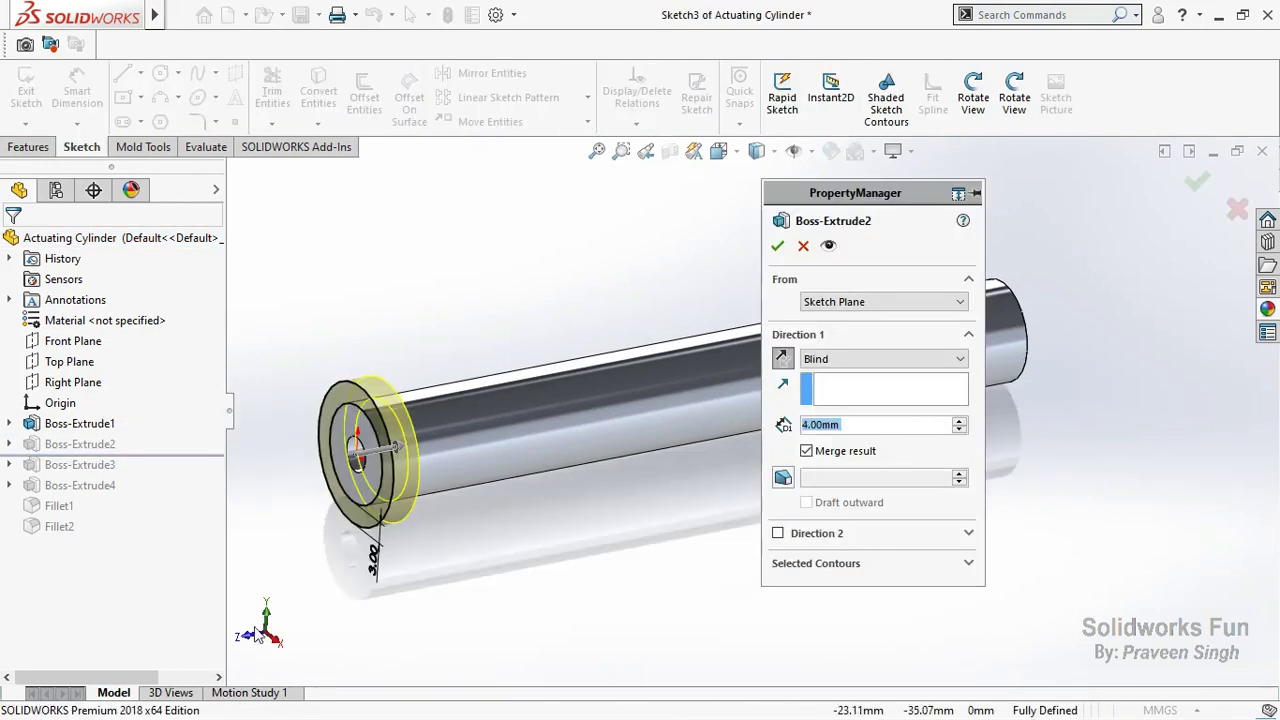
pyautogui.click(251, 646)
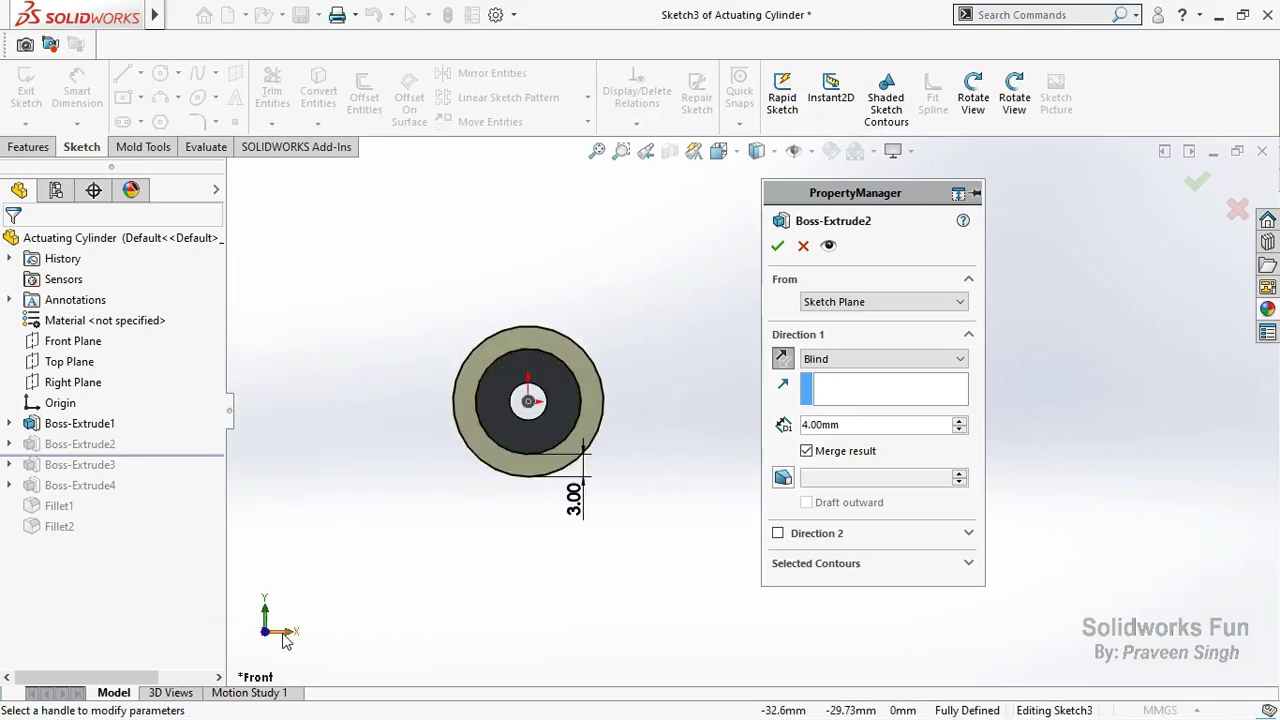
pyautogui.click(284, 634)
pyautogui.click(958, 423)
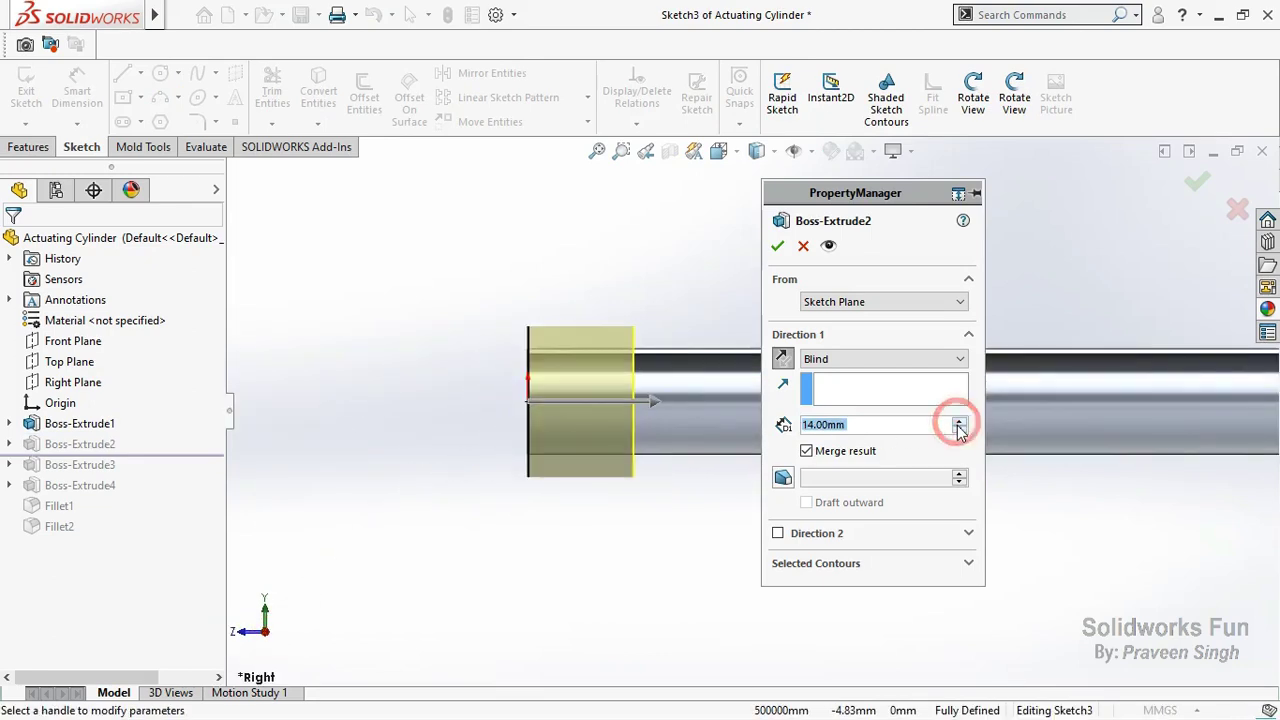
pyautogui.click(777, 245)
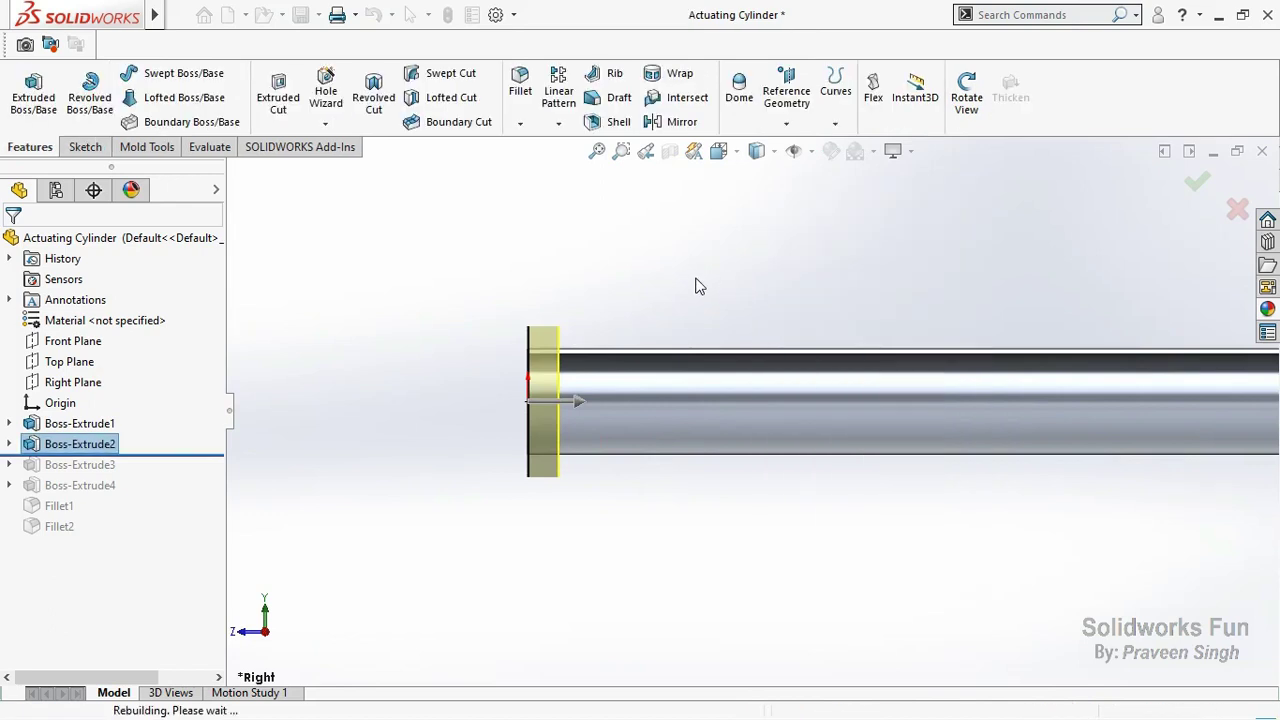
pyautogui.click(695, 277)
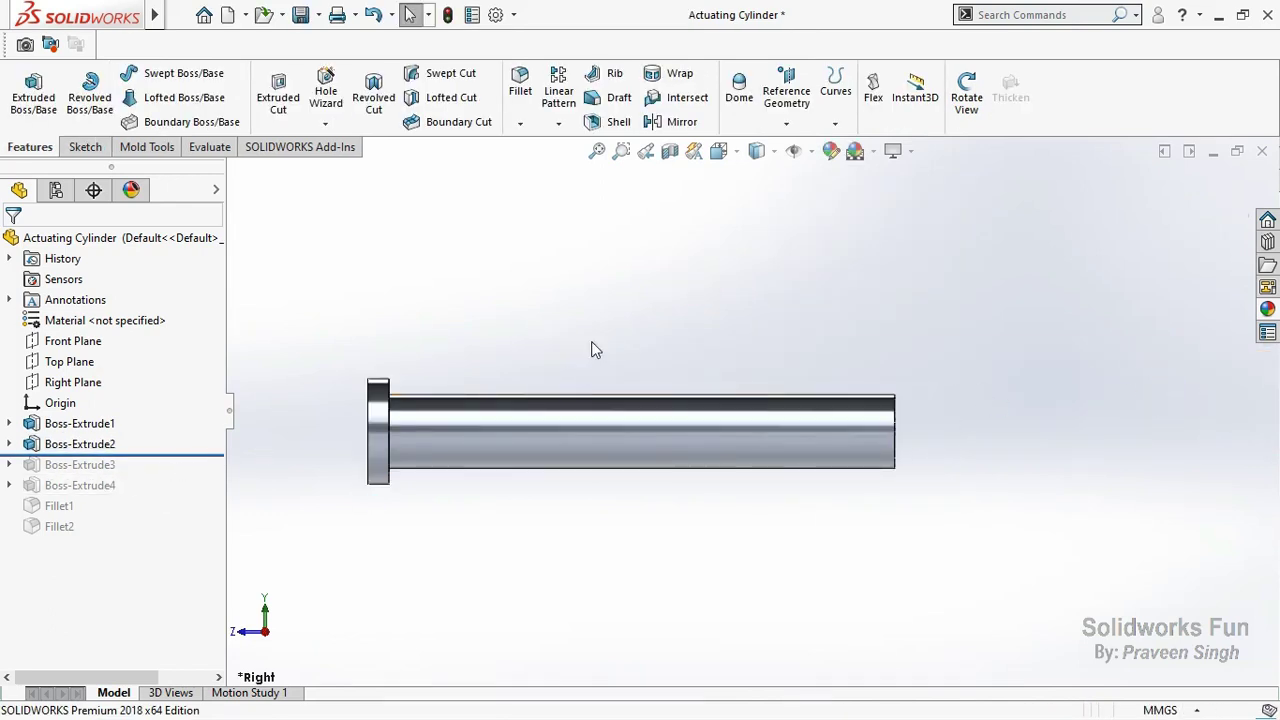
# Roll forward to Boss-Extrude3 and review the collar depth, leaving it at 8 mm.
pyautogui.moveTo(153, 455); pyautogui.dragTo(153, 472)
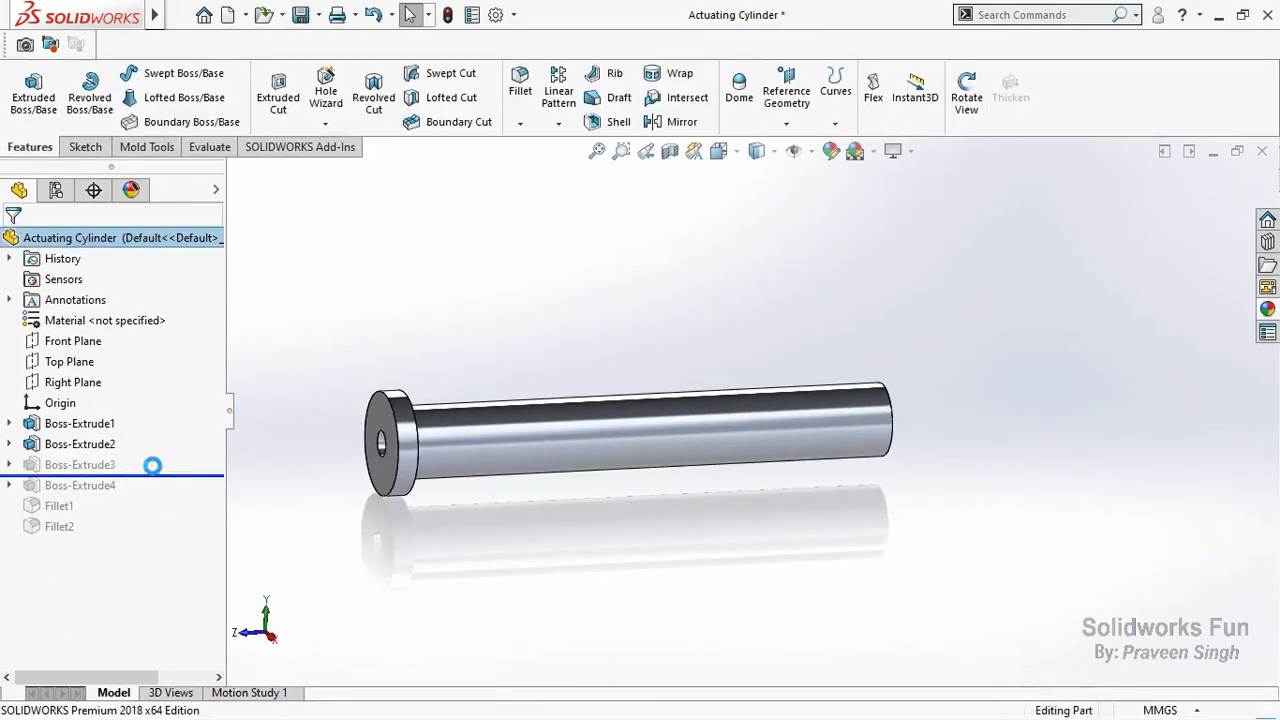
pyautogui.click(106, 464)
pyautogui.click(120, 410)
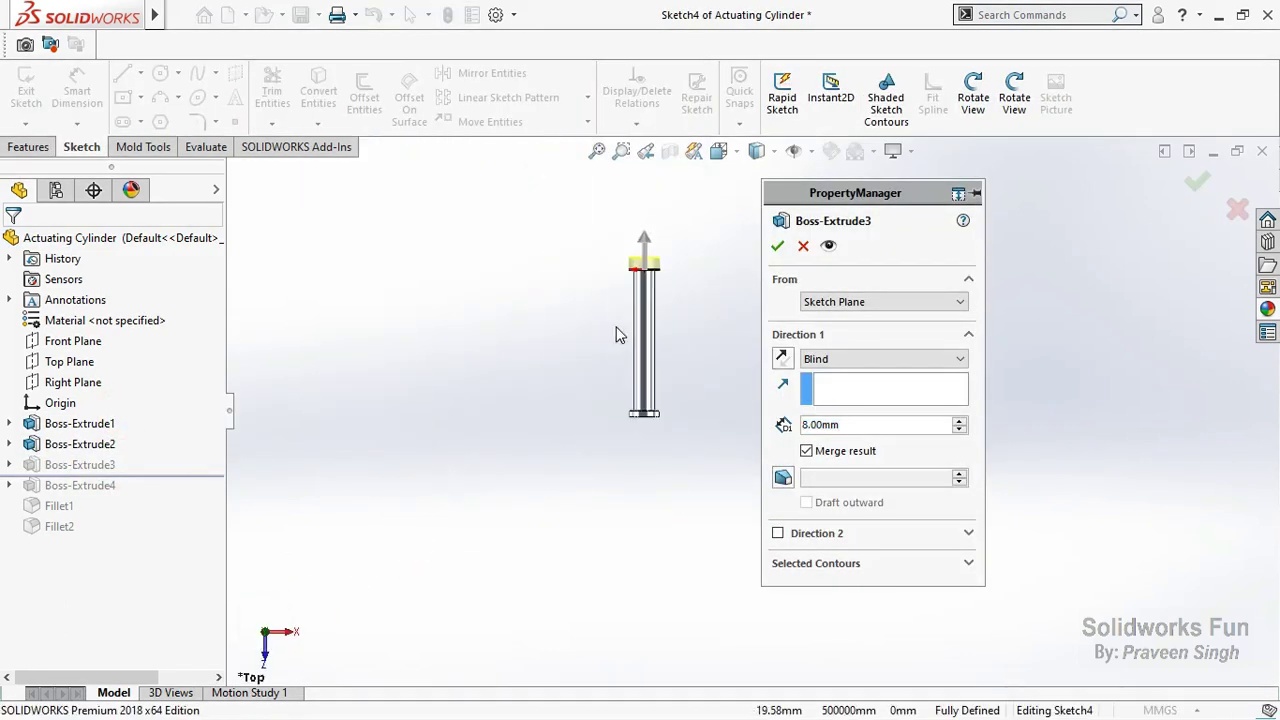
pyautogui.scroll(-3, 697, 270)
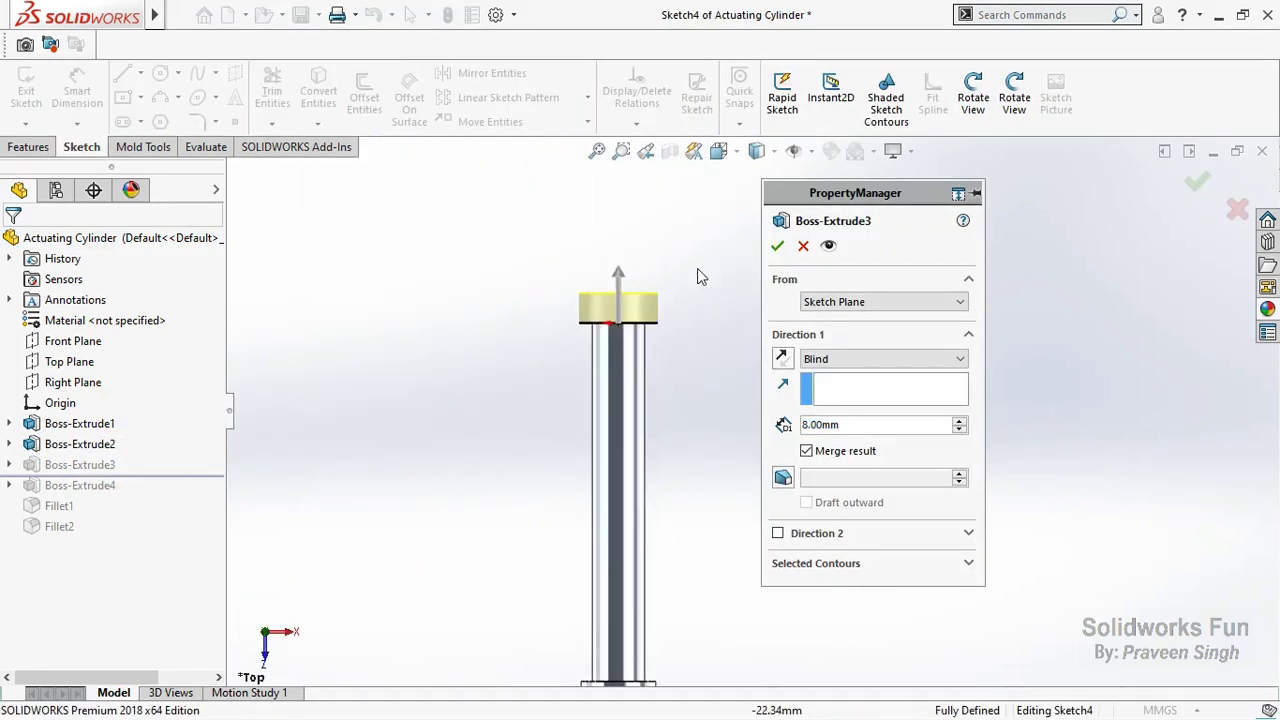
pyautogui.click(301, 628)
pyautogui.click(285, 642)
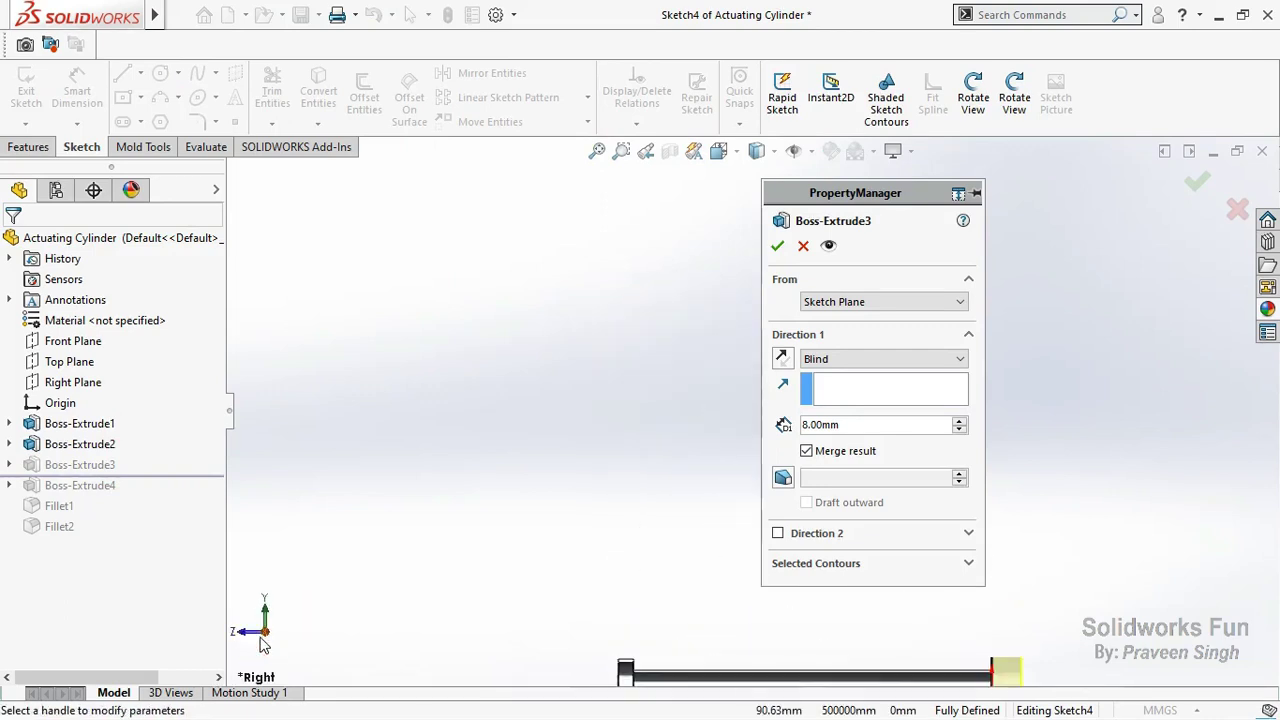
pyautogui.click(255, 630)
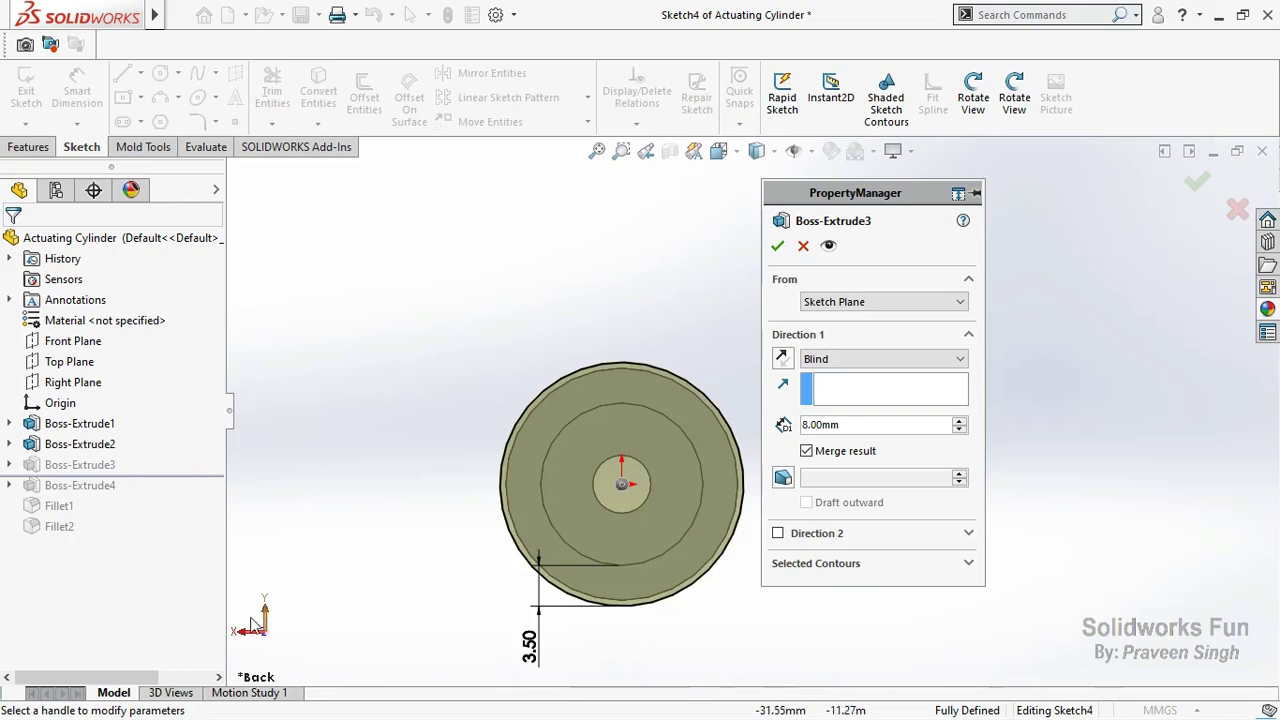
pyautogui.click(257, 638)
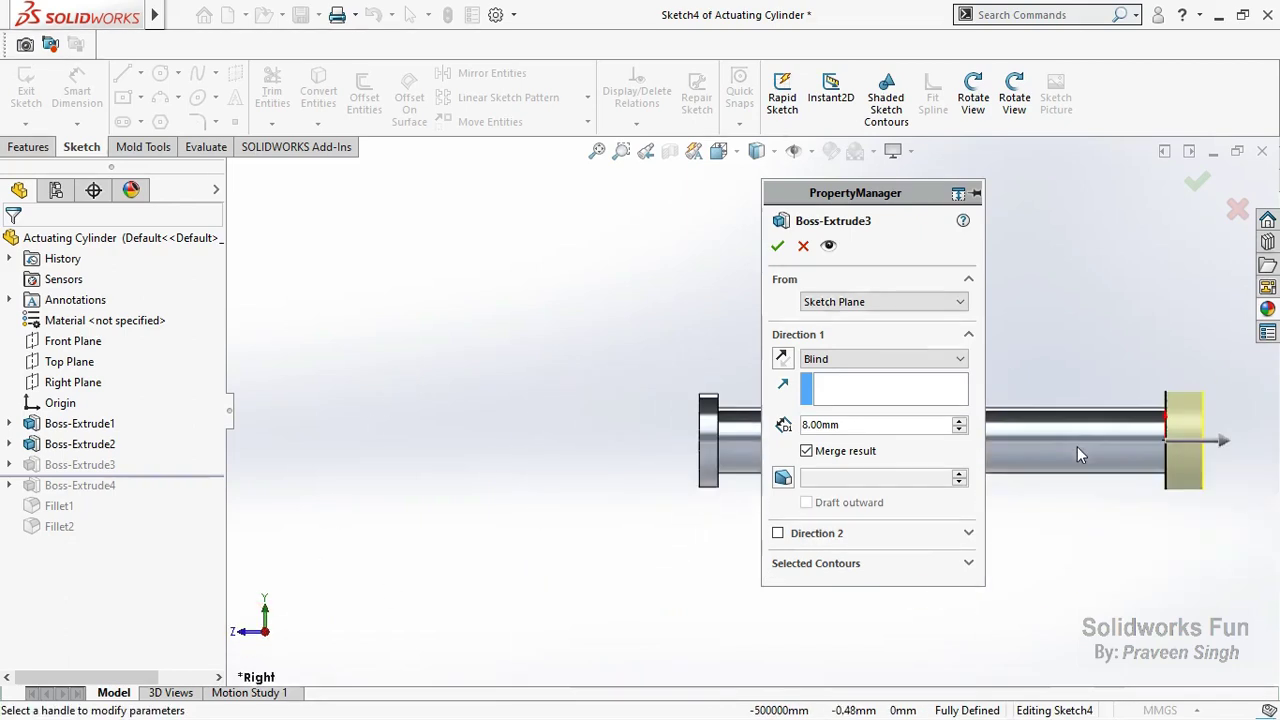
pyautogui.click(959, 423)
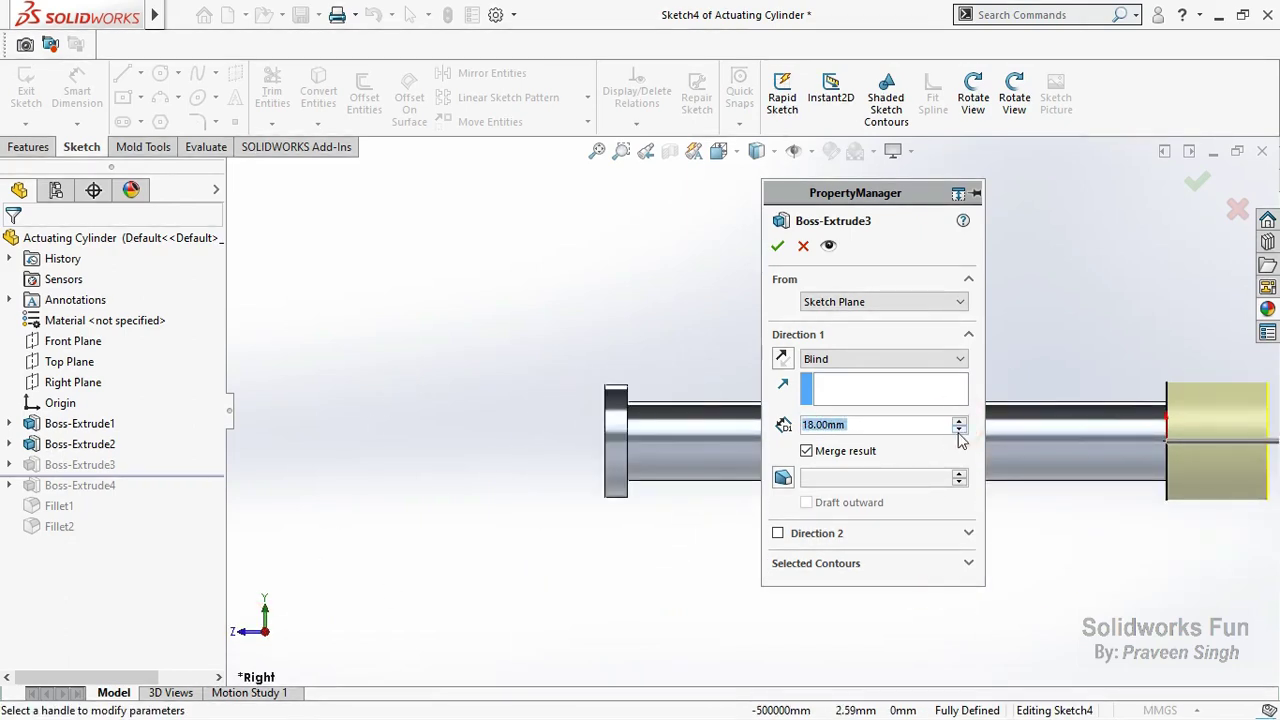
pyautogui.click(959, 430)
pyautogui.click(803, 246)
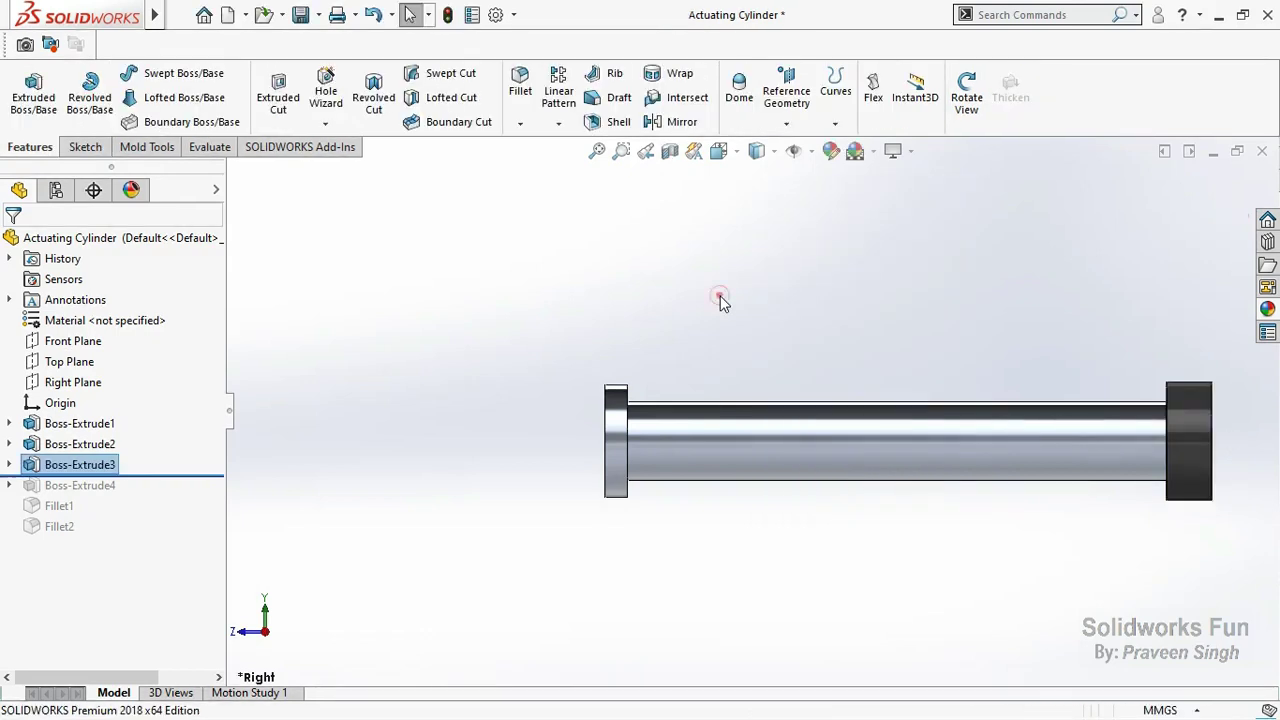
pyautogui.moveTo(940, 395); pyautogui.dragTo(763, 357, button='middle')
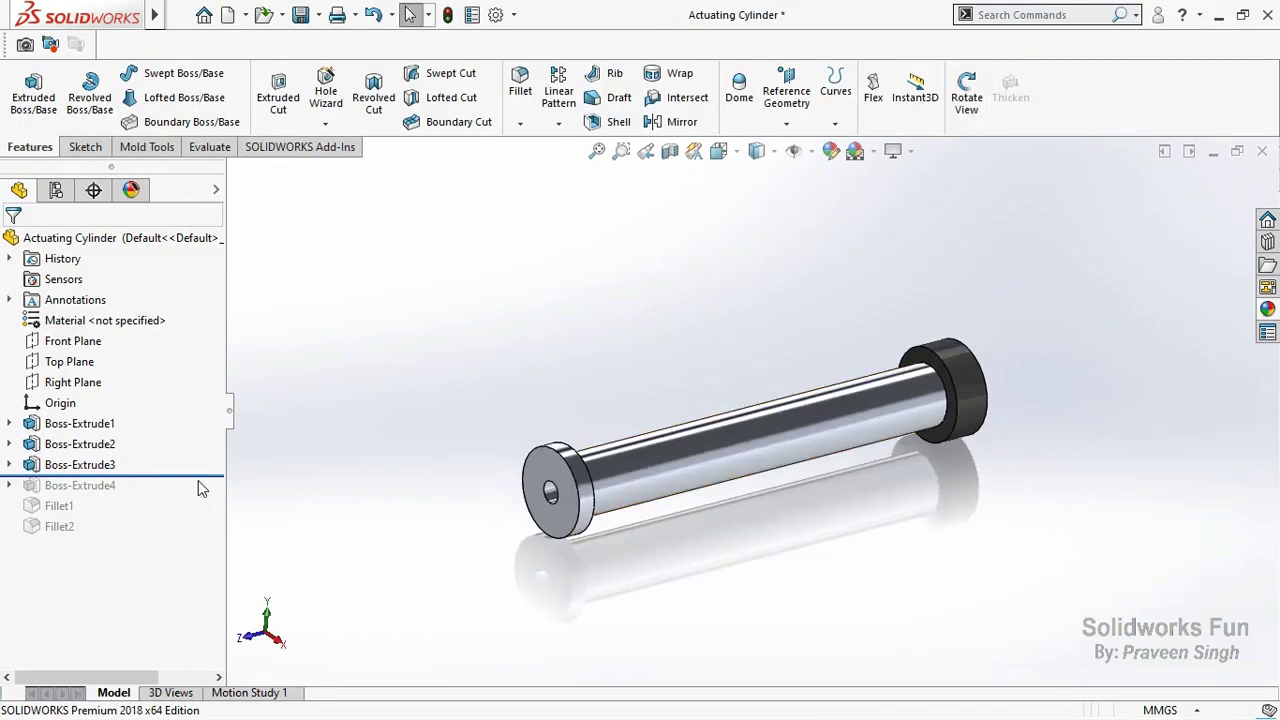
# Restore Boss-Extrude4, save Actuating Cylinder, and open the Plunger part.
pyautogui.moveTo(206, 477); pyautogui.dragTo(140, 537)
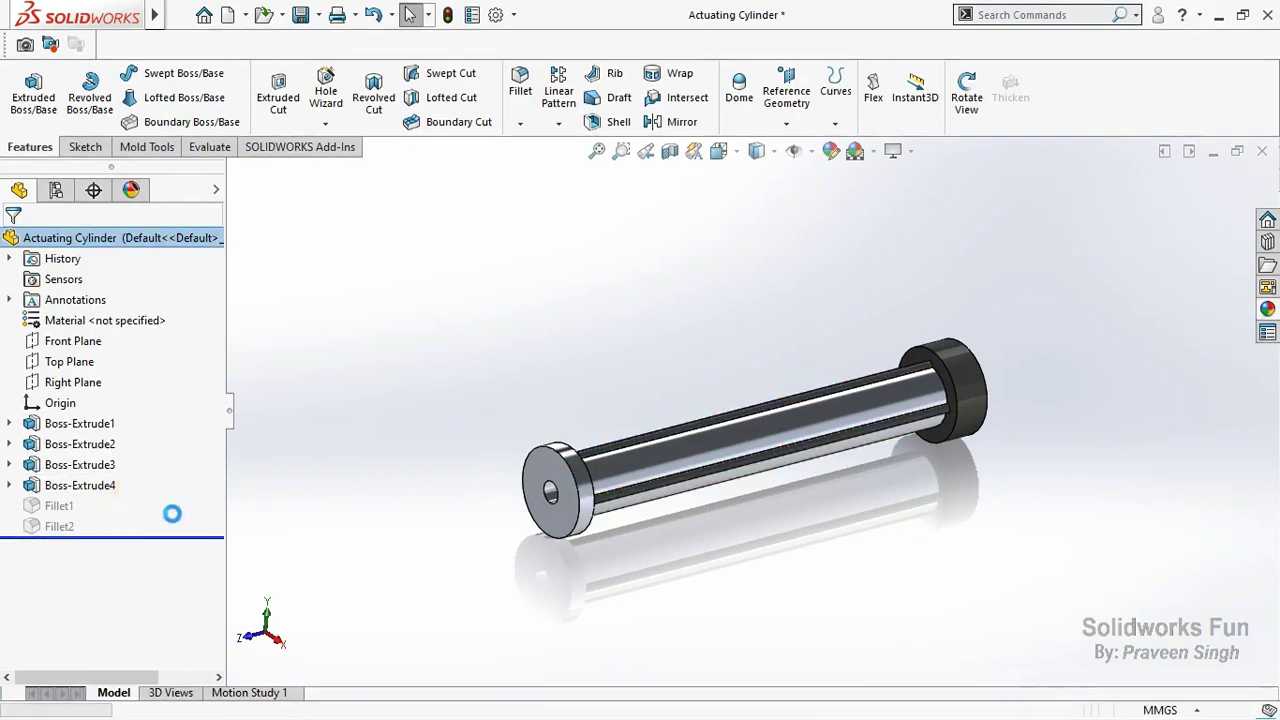
pyautogui.click(306, 16)
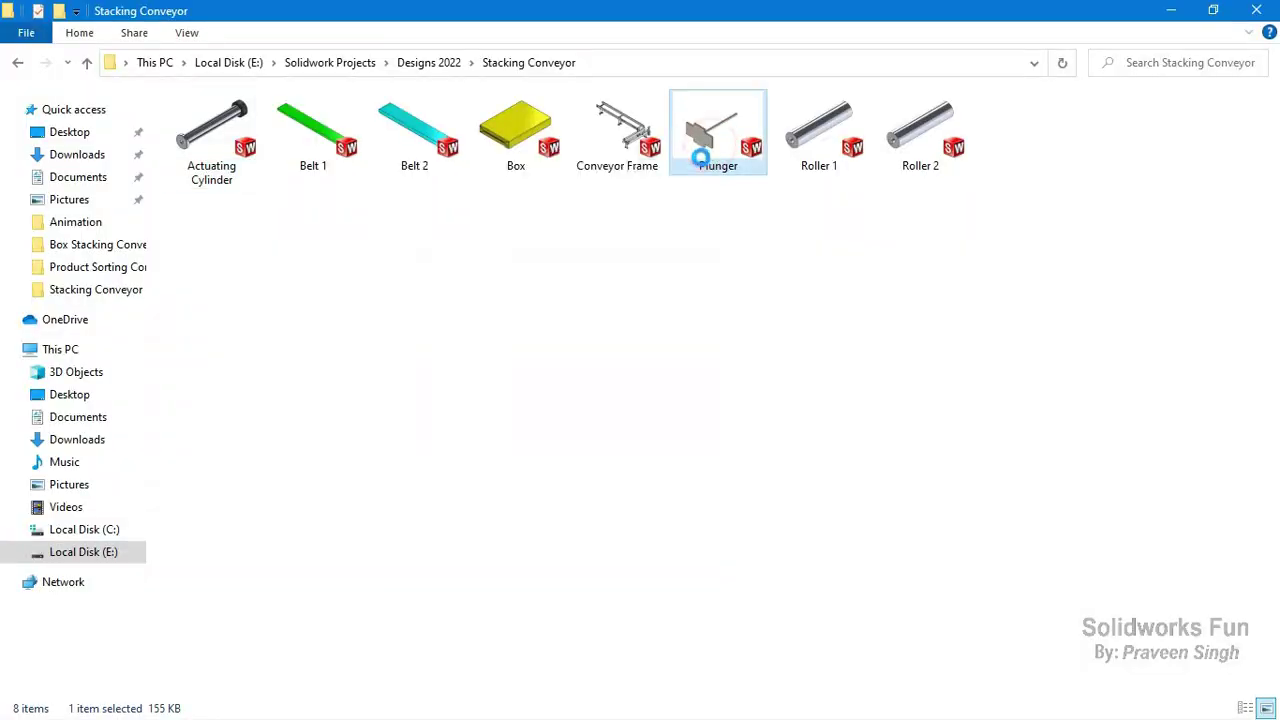
pyautogui.rightClick(690, 150)
pyautogui.click(689, 163)
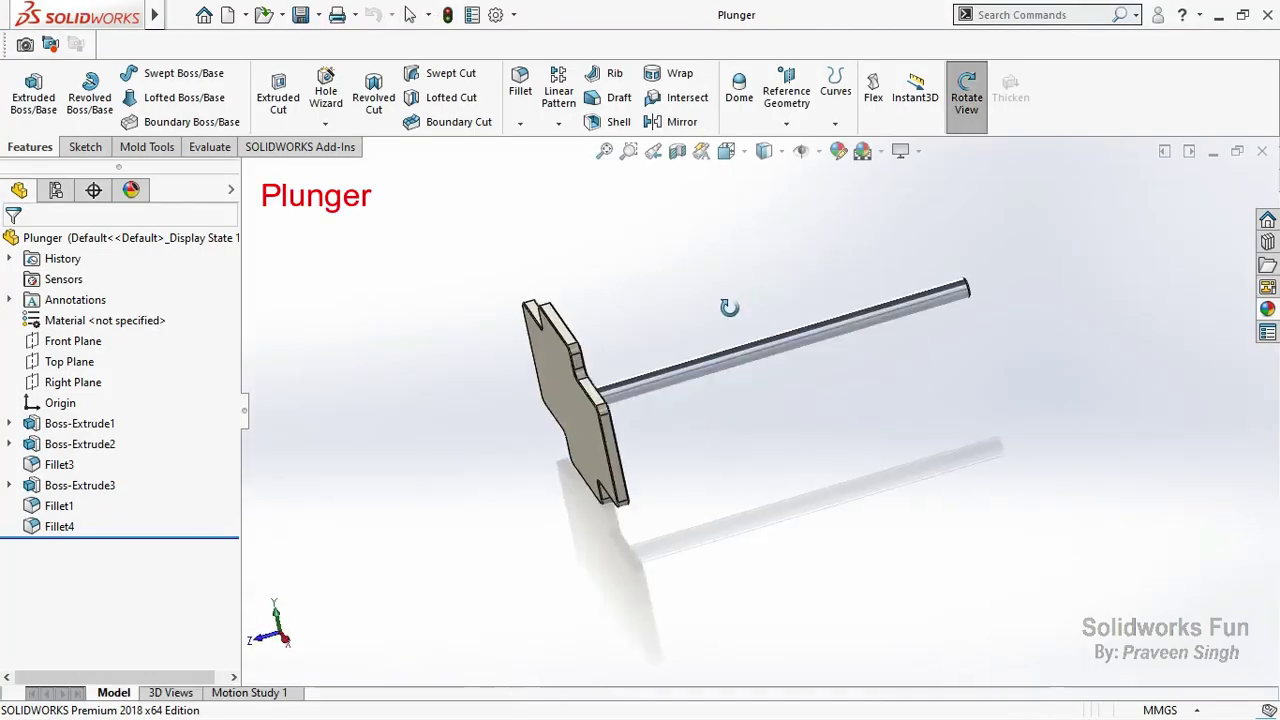
# Roll Plunger back to review the Ø5 rod extrusion unchanged, then roll forward to Boss-Extrude2.
pyautogui.moveTo(843, 220); pyautogui.dragTo(765, 305, button='middle')
pyautogui.moveTo(221, 535); pyautogui.dragTo(101, 433)
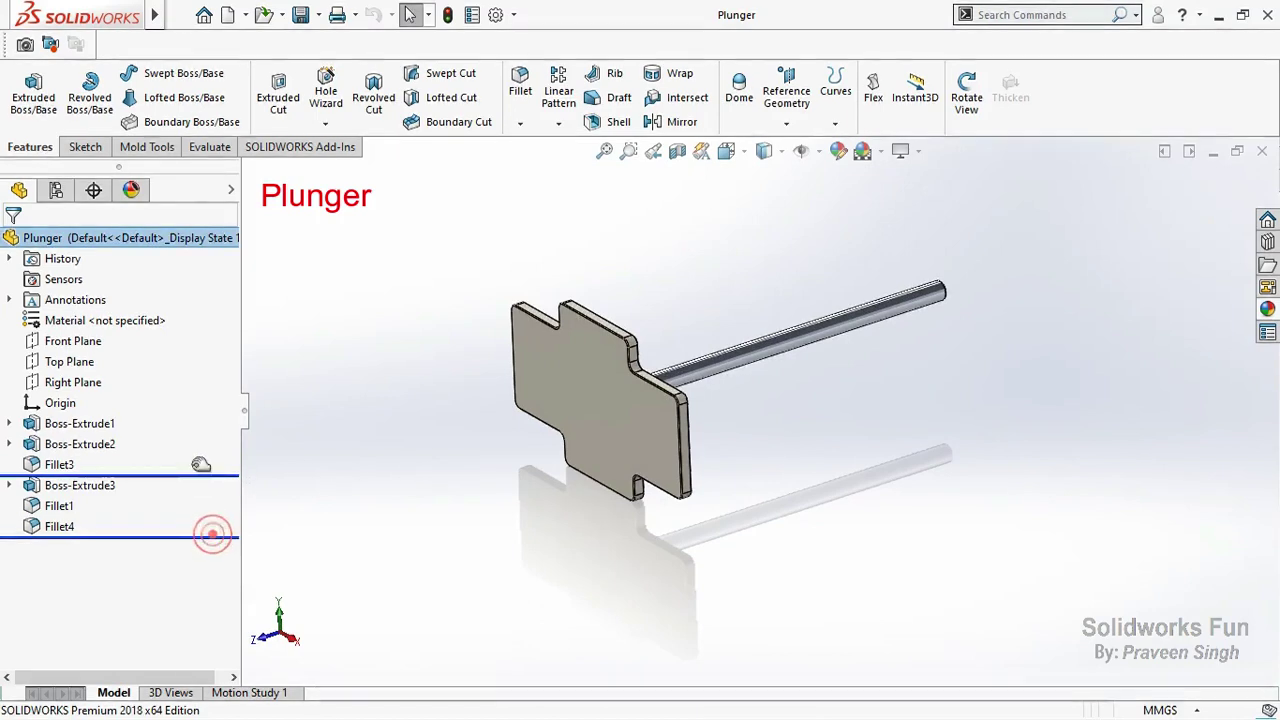
pyautogui.click(100, 425)
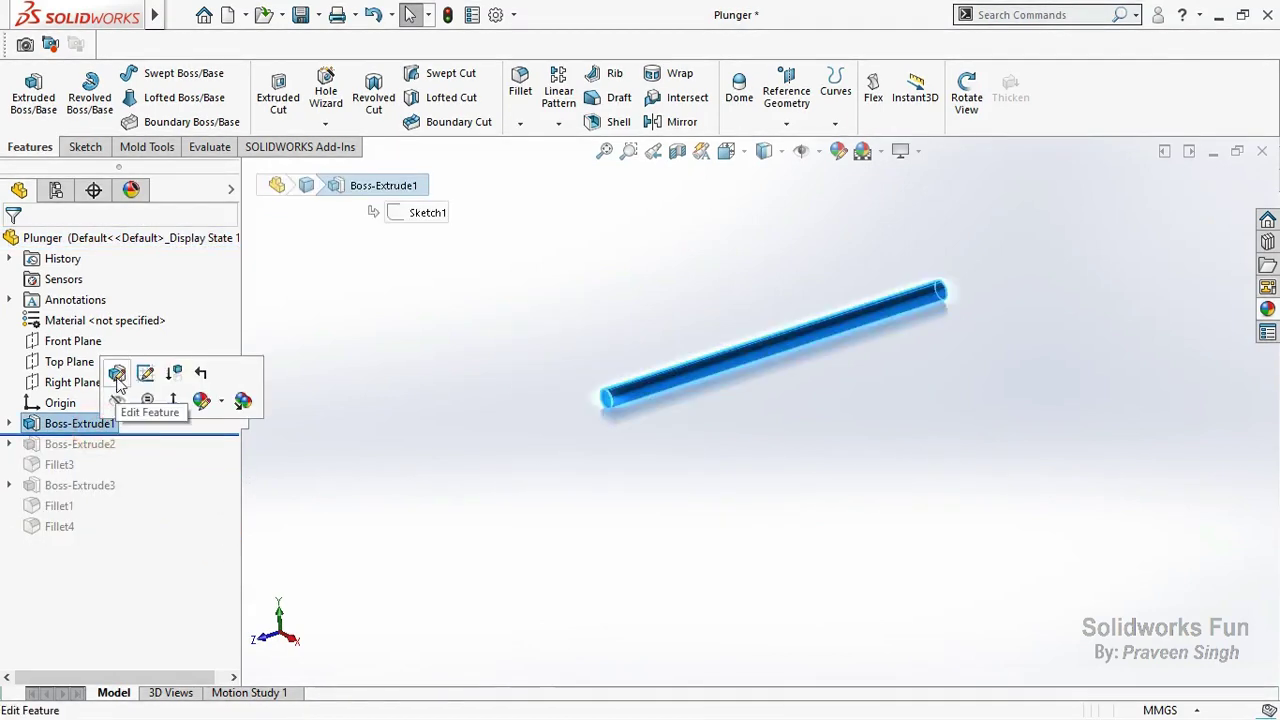
pyautogui.click(116, 378)
pyautogui.scroll(-3, 1102, 300)
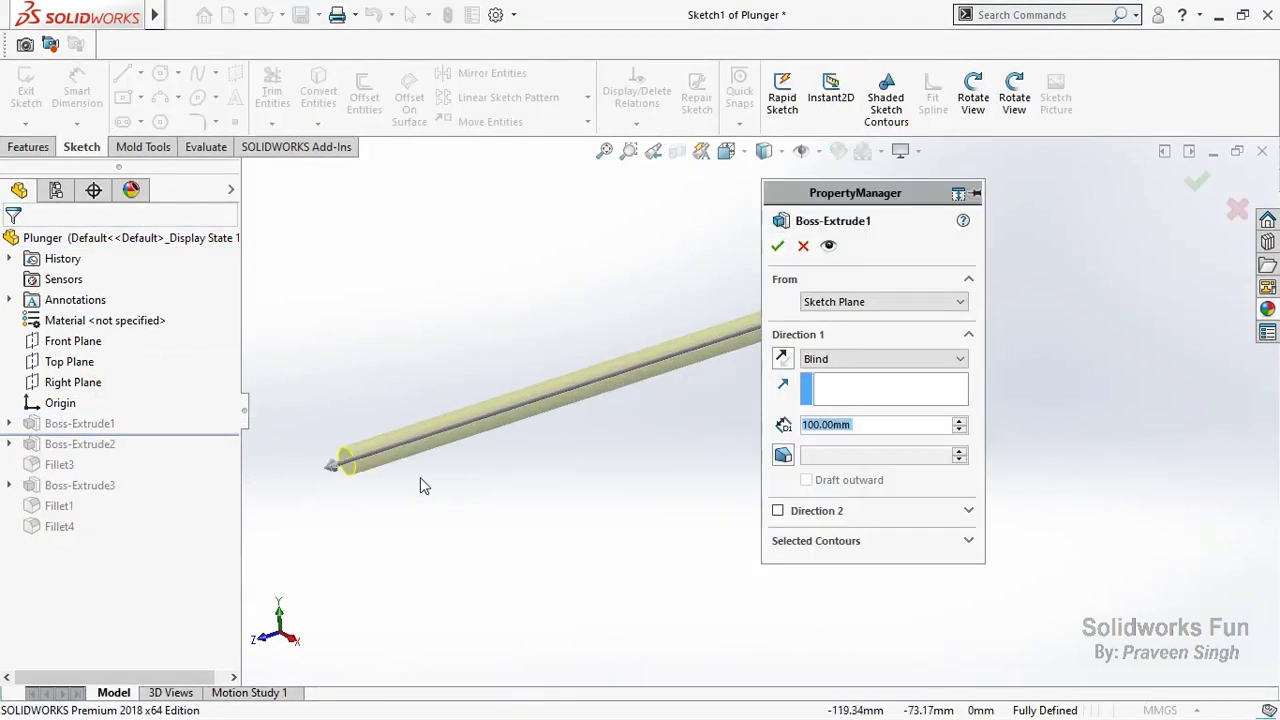
pyautogui.click(266, 640)
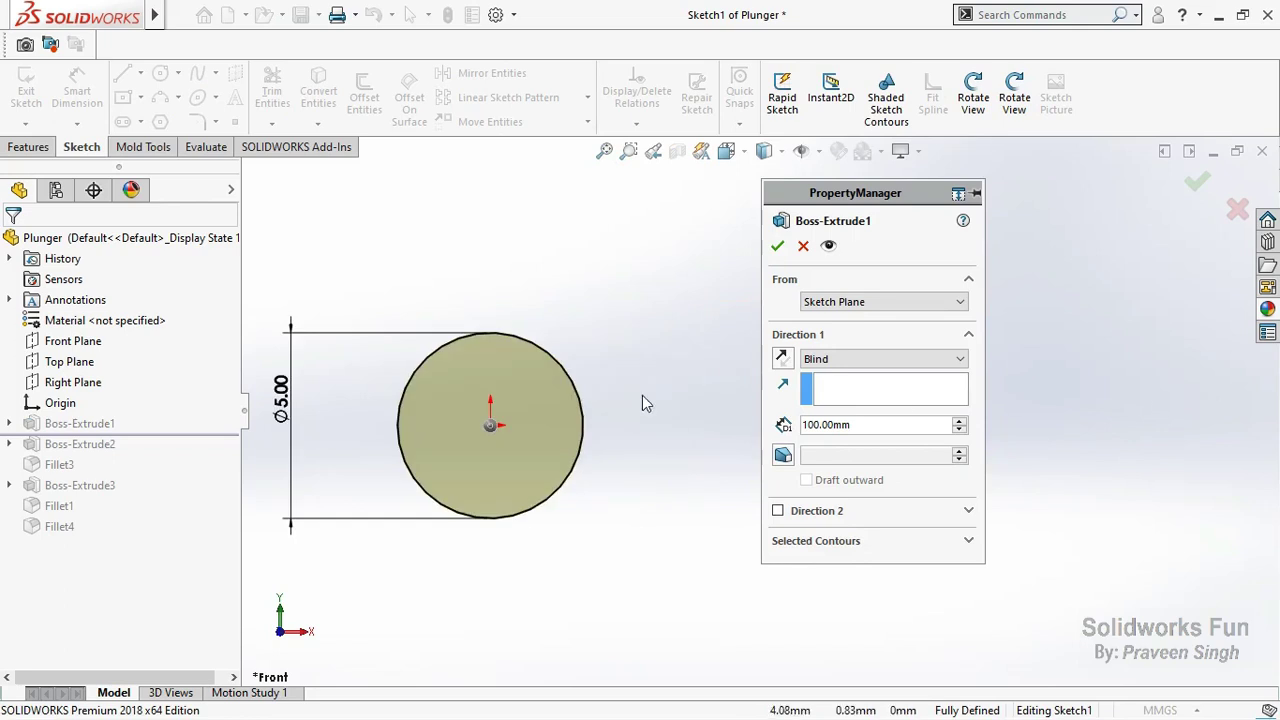
pyautogui.moveTo(671, 370); pyautogui.dragTo(538, 444, button='middle')
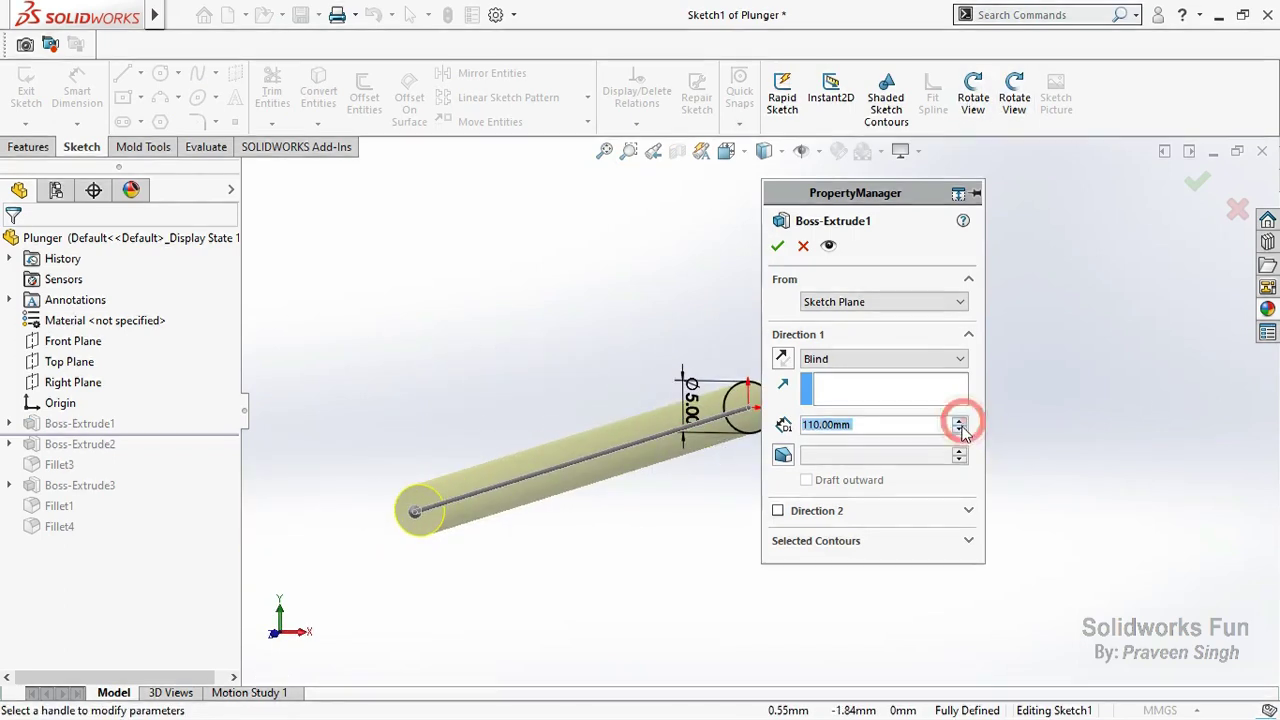
pyautogui.click(803, 246)
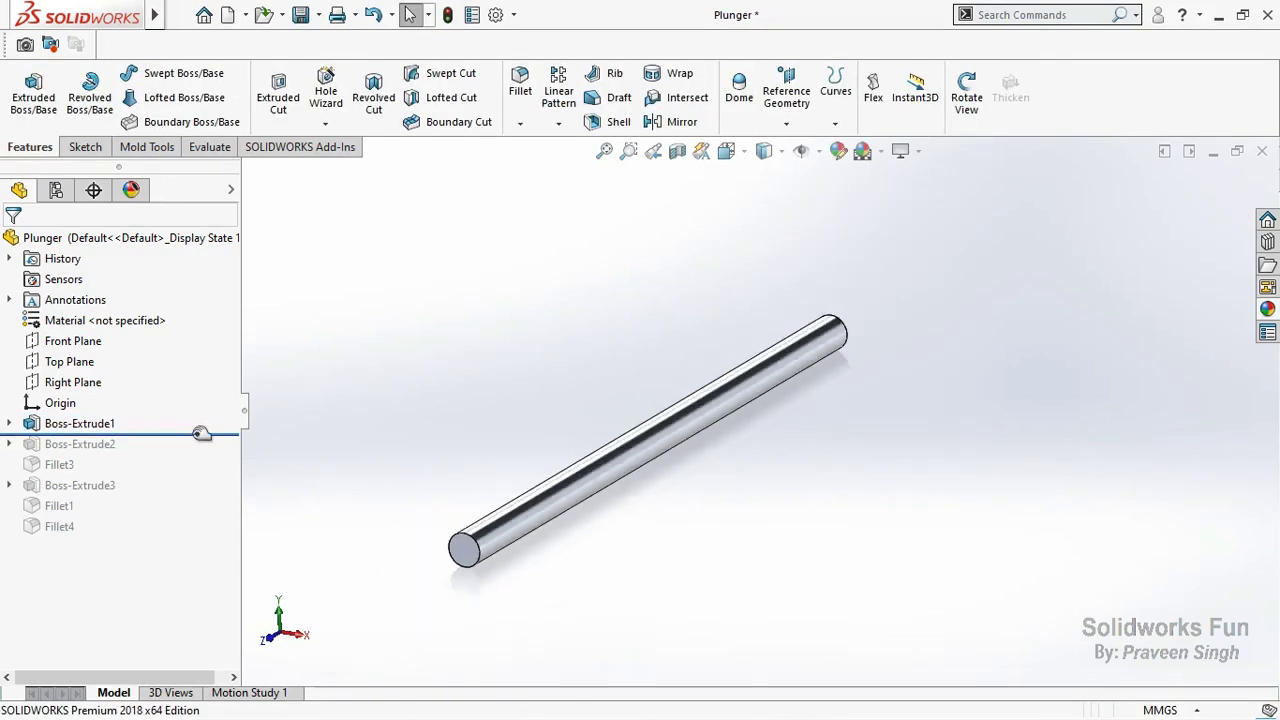
pyautogui.moveTo(202, 433); pyautogui.dragTo(177, 450)
# Review the Boss-Extrude2 plate extrusion, keeping its mid-plane end condition, and cancel.
pyautogui.click(123, 443)
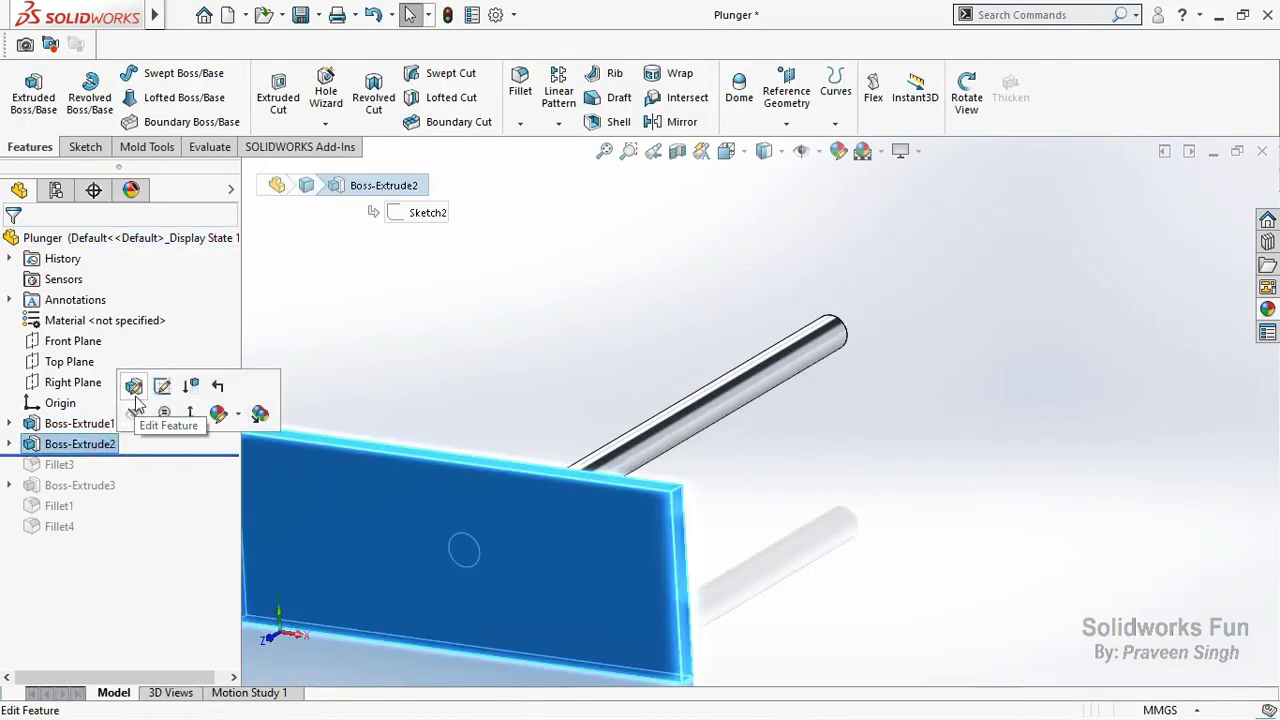
pyautogui.click(136, 397)
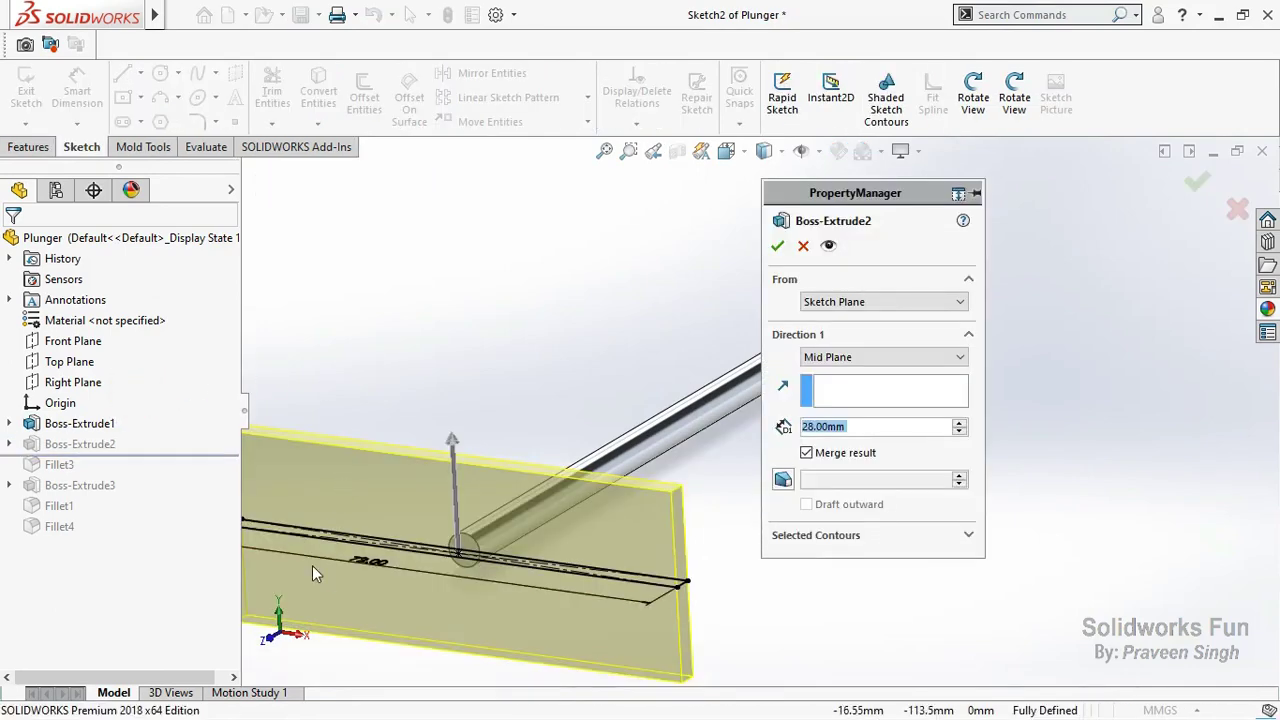
pyautogui.click(279, 607)
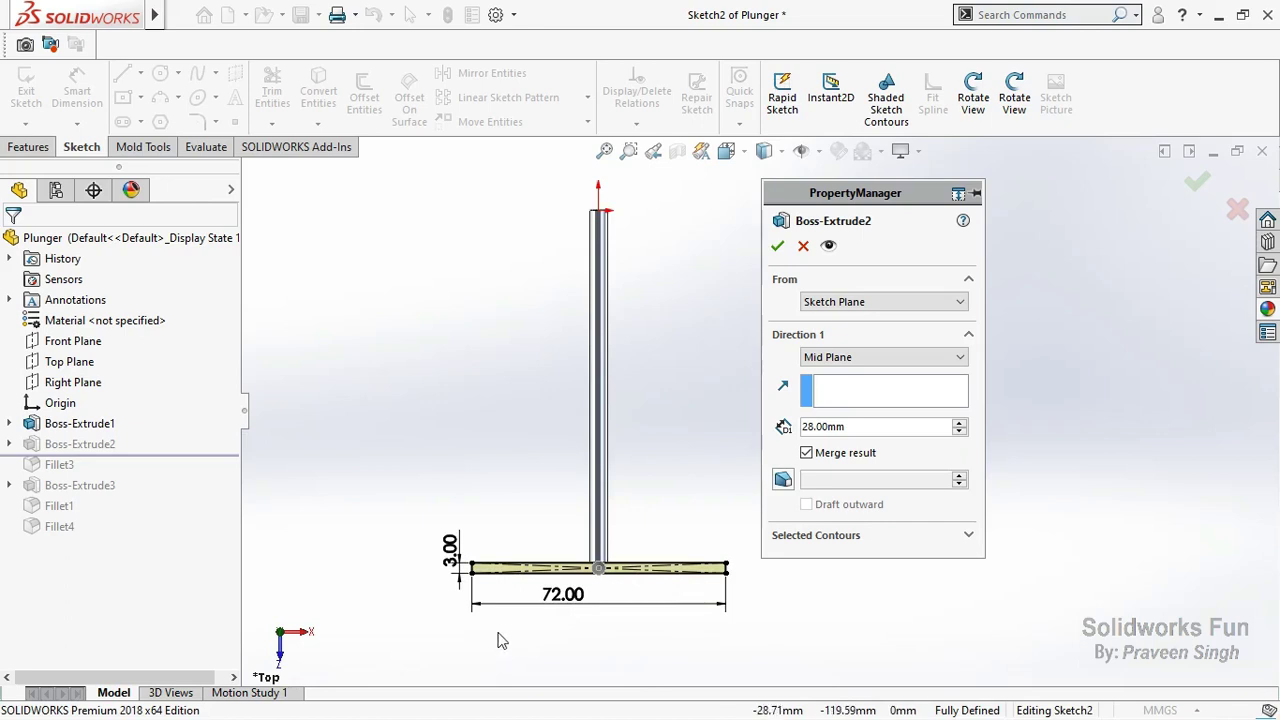
pyautogui.click(296, 650)
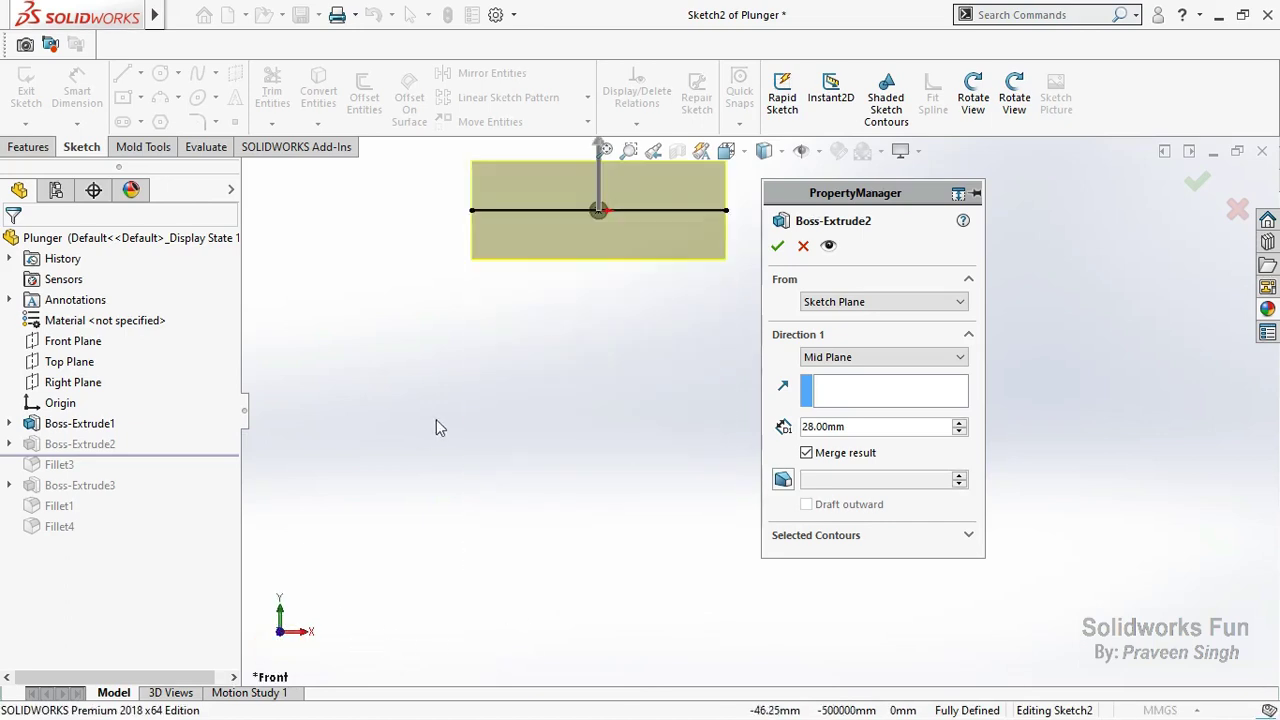
pyautogui.click(800, 360)
pyautogui.click(905, 450)
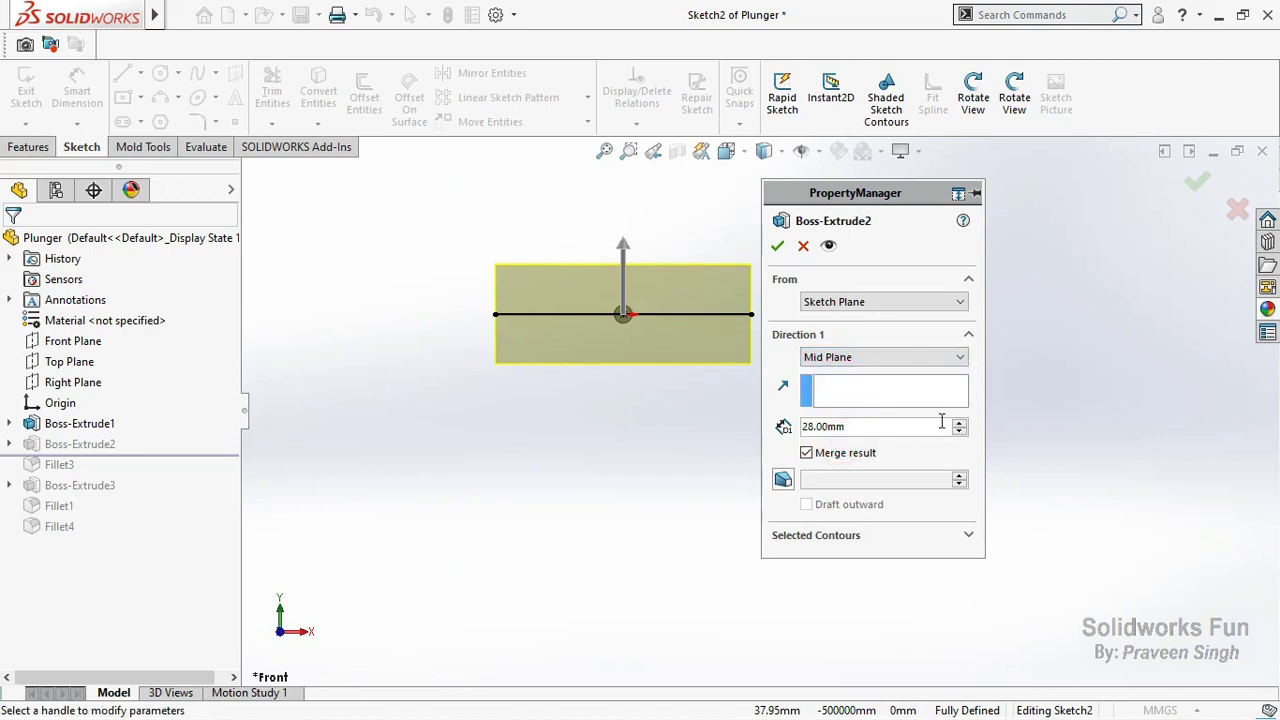
pyautogui.click(959, 425)
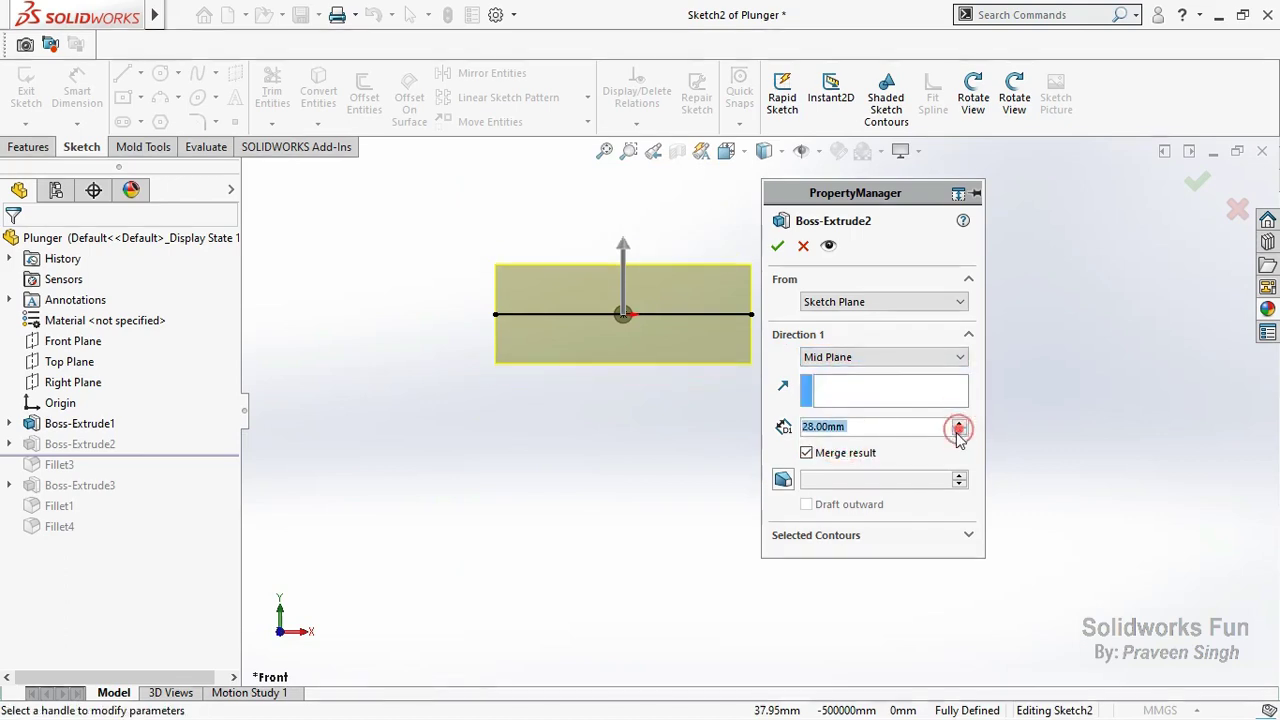
pyautogui.click(804, 246)
pyautogui.moveTo(808, 254); pyautogui.dragTo(771, 300, button='middle')
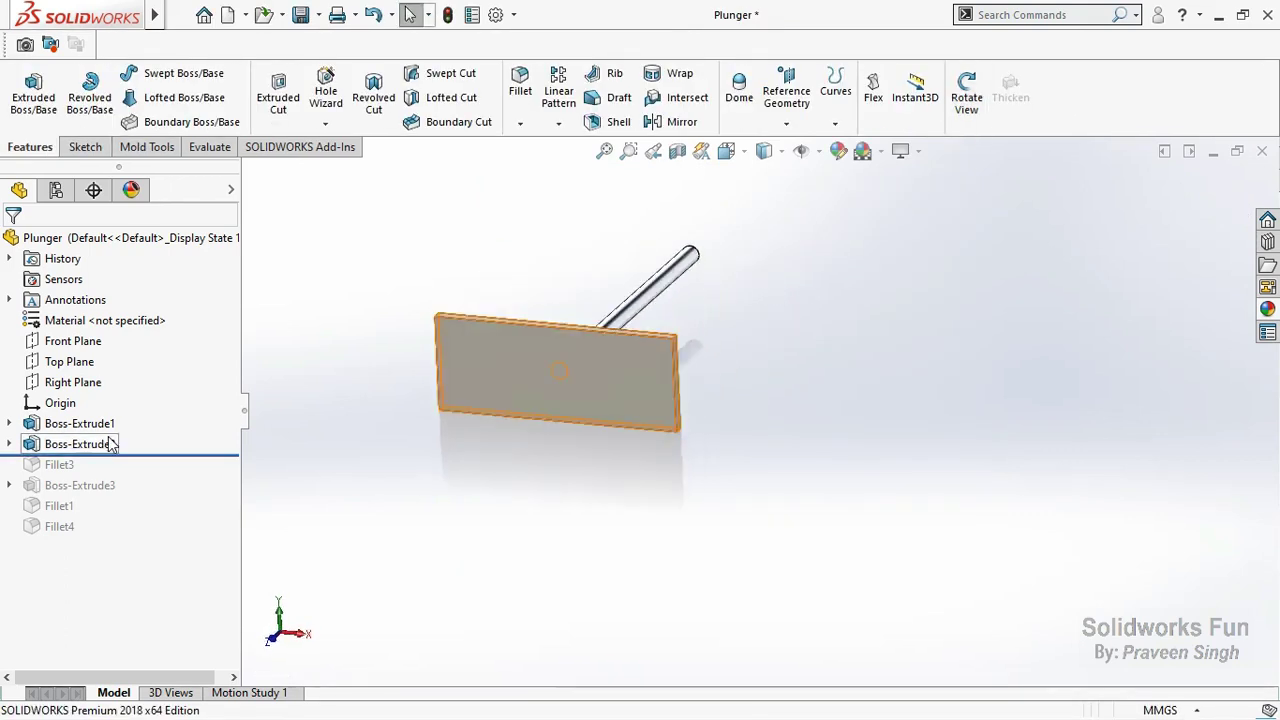
# Roll forward to Boss-Extrude3 and review the cross-shaped plate extrusion without changes.
pyautogui.moveTo(137, 458); pyautogui.dragTo(70, 497)
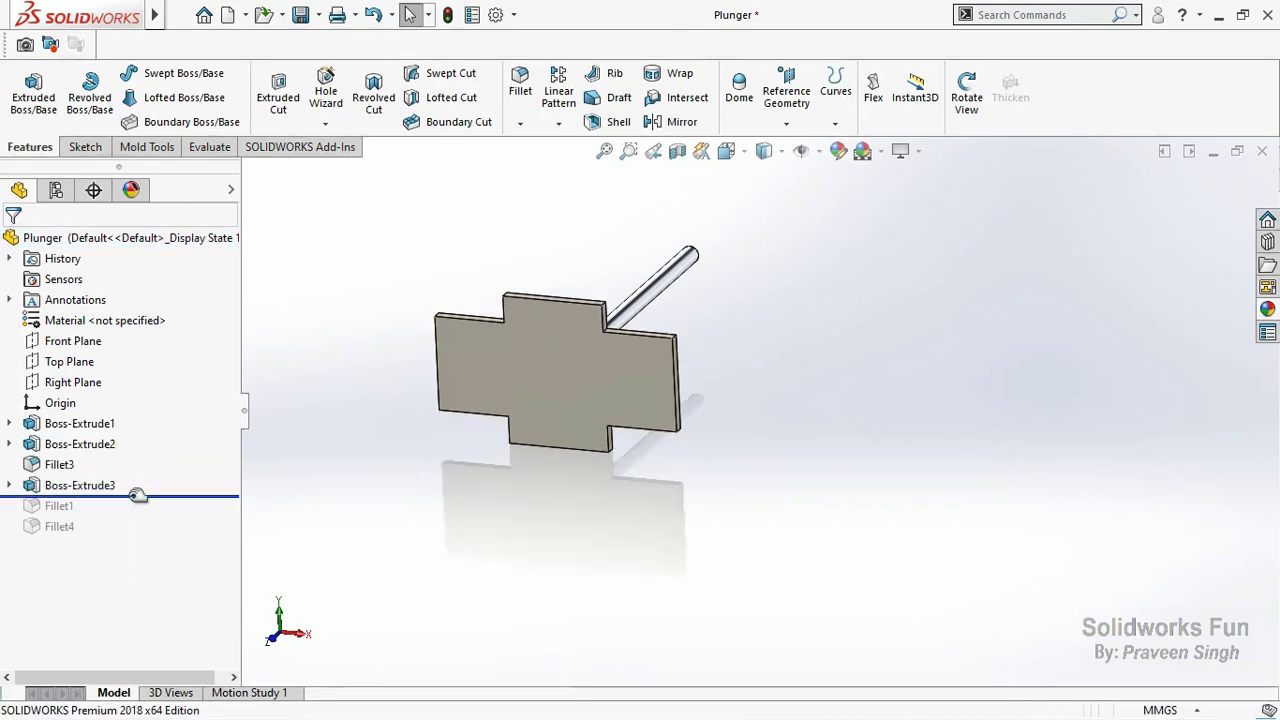
pyautogui.click(70, 486)
pyautogui.click(80, 434)
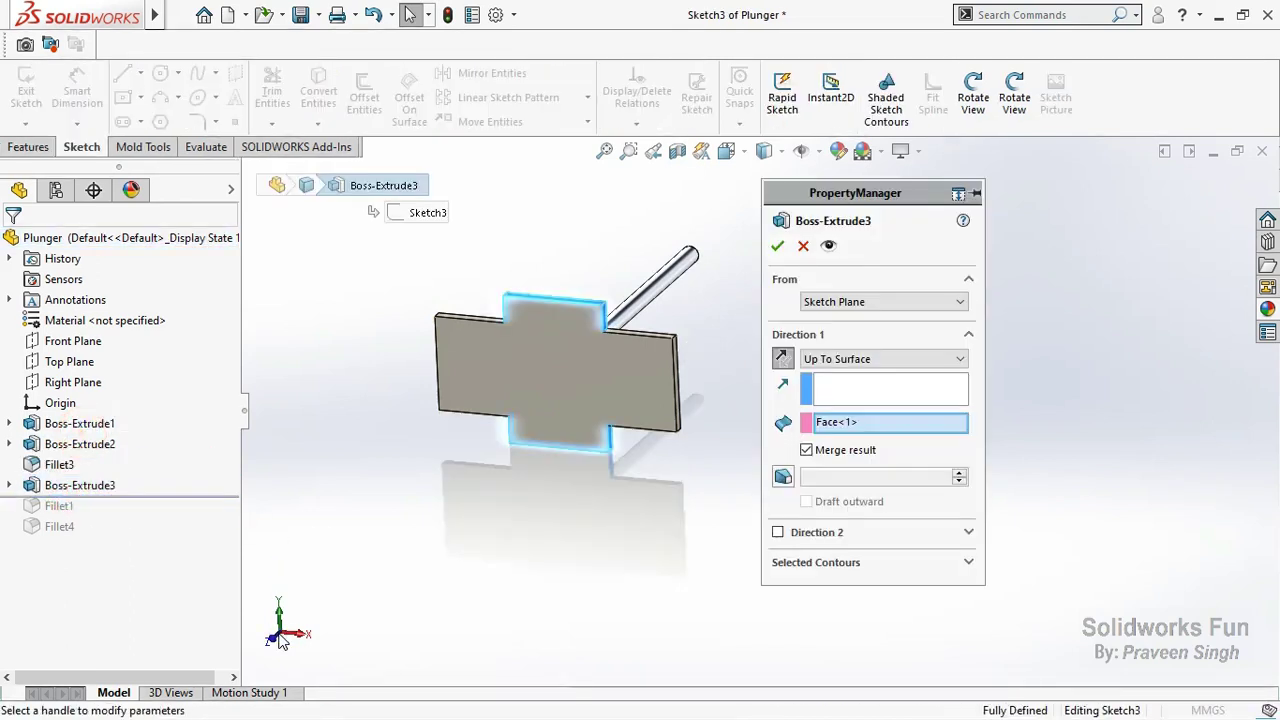
pyautogui.click(276, 640)
pyautogui.scroll(-3, 714, 240)
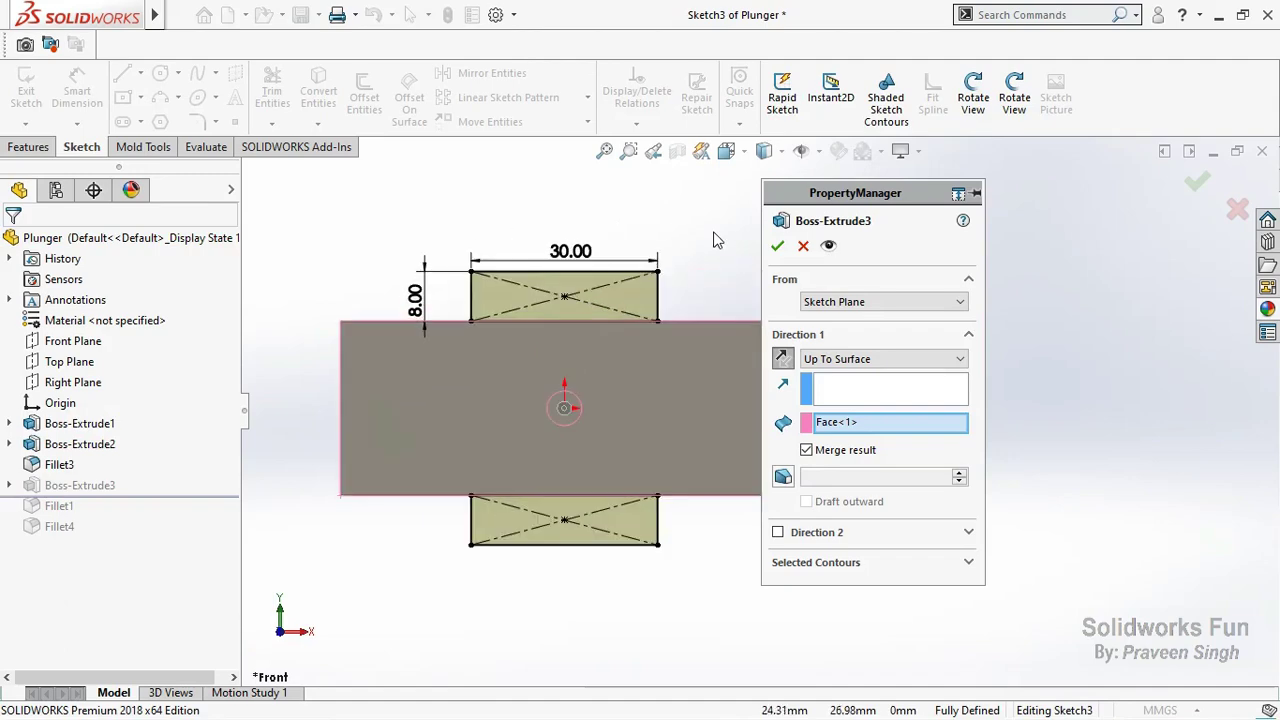
pyautogui.moveTo(714, 260); pyautogui.dragTo(698, 376, button='middle')
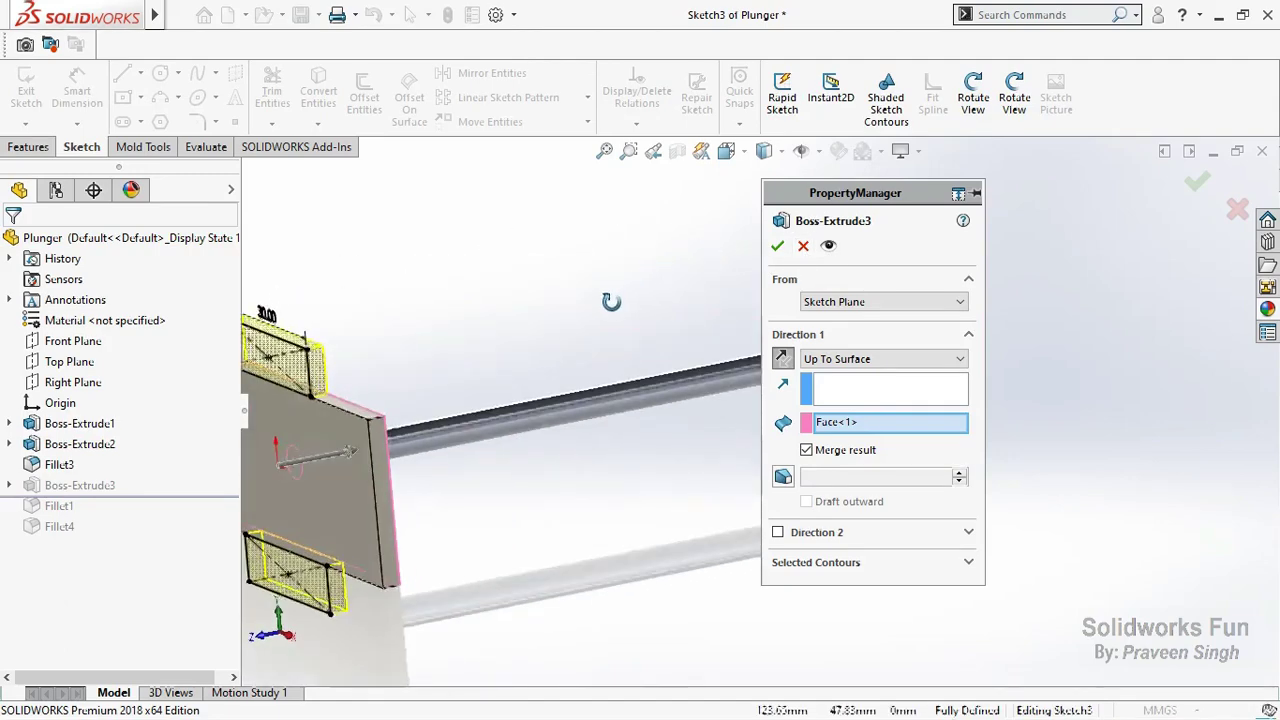
pyautogui.click(777, 246)
pyautogui.click(647, 307)
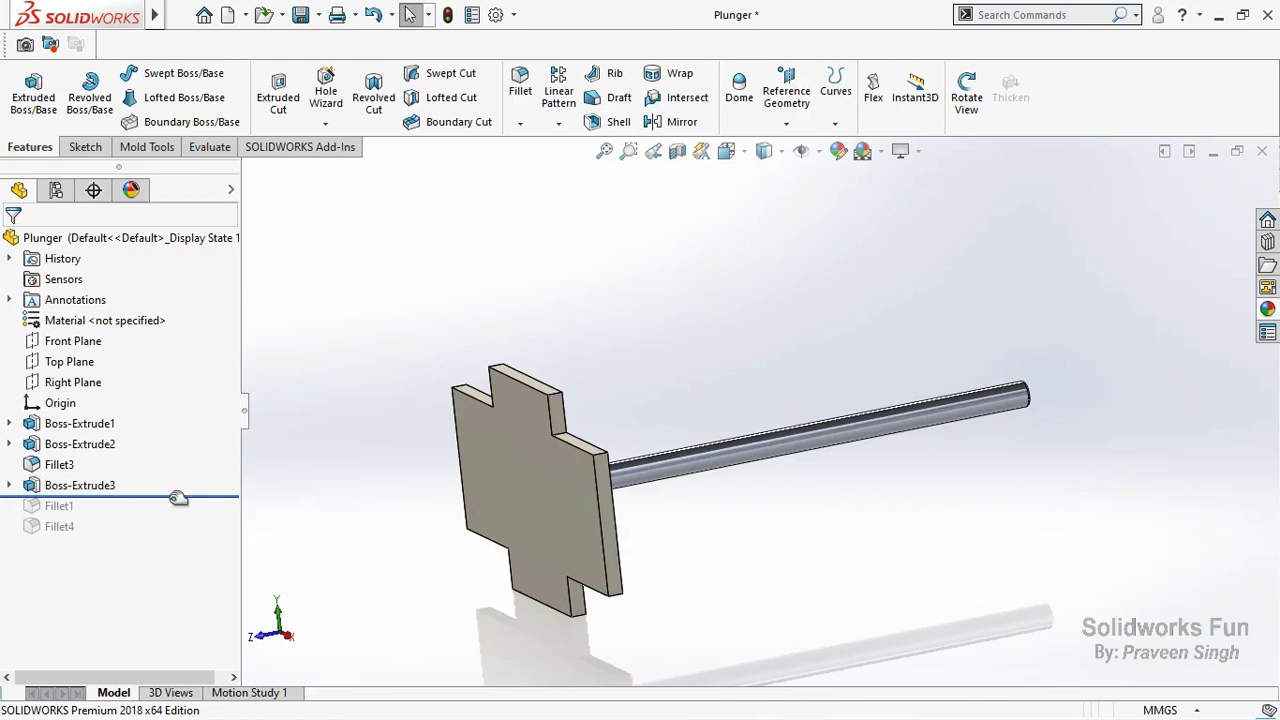
# Roll Plunger forward through Fillet1 and open the Roller 1 part.
pyautogui.moveTo(177, 498)
pyautogui.mouseDown()
pyautogui.moveTo(164, 556)
pyautogui.moveTo(266, 532)
pyautogui.mouseUp()
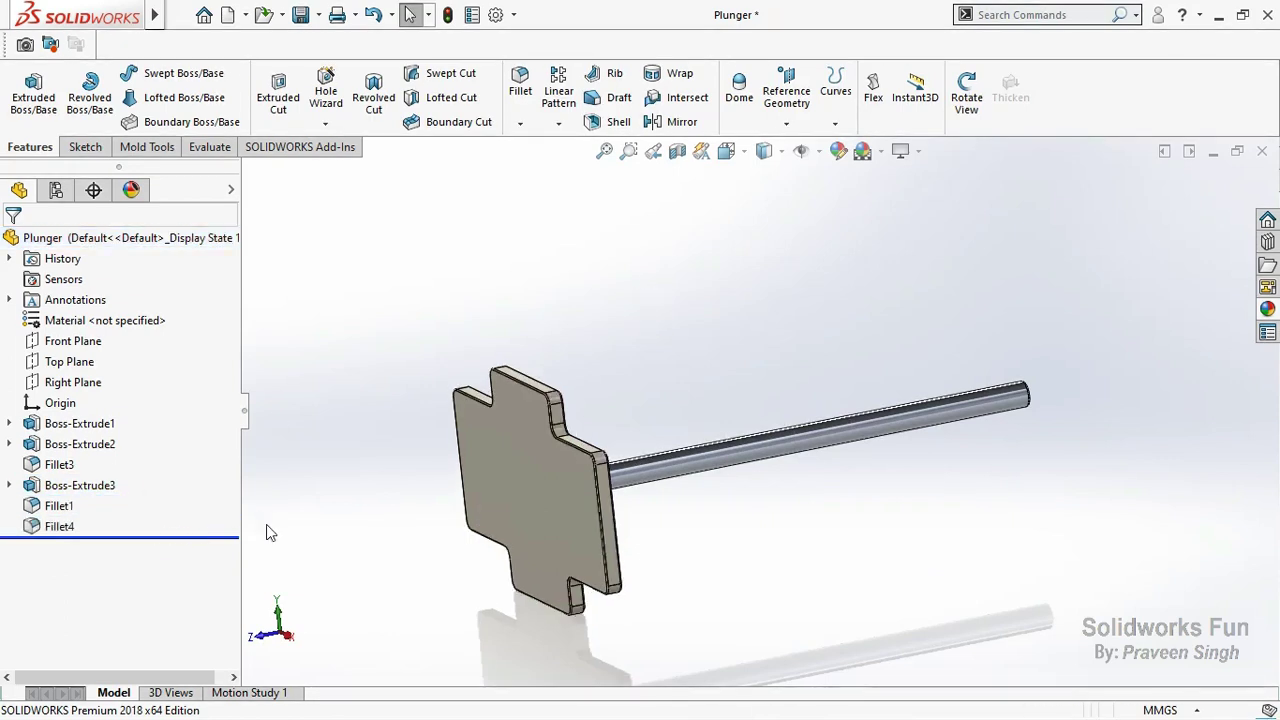
pyautogui.moveTo(346, 368); pyautogui.dragTo(376, 368, button='middle')
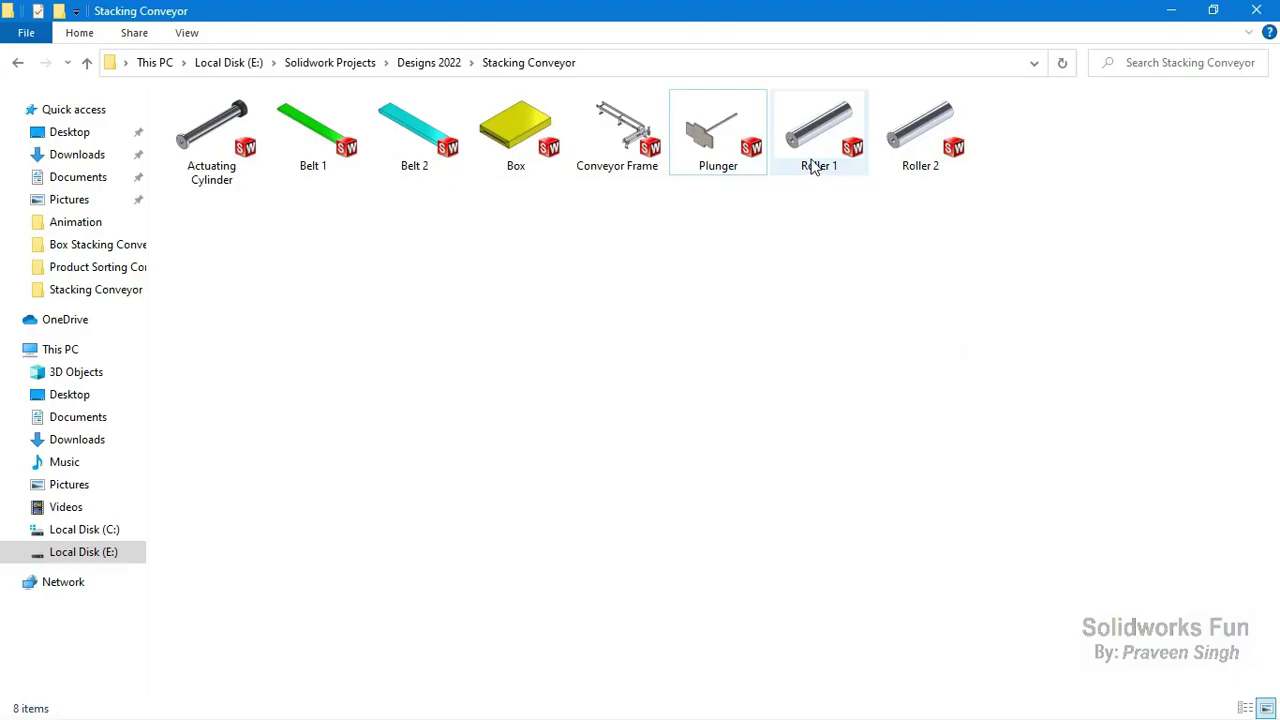
pyautogui.click(813, 167)
pyautogui.rightClick(800, 178)
pyautogui.click(600, 168)
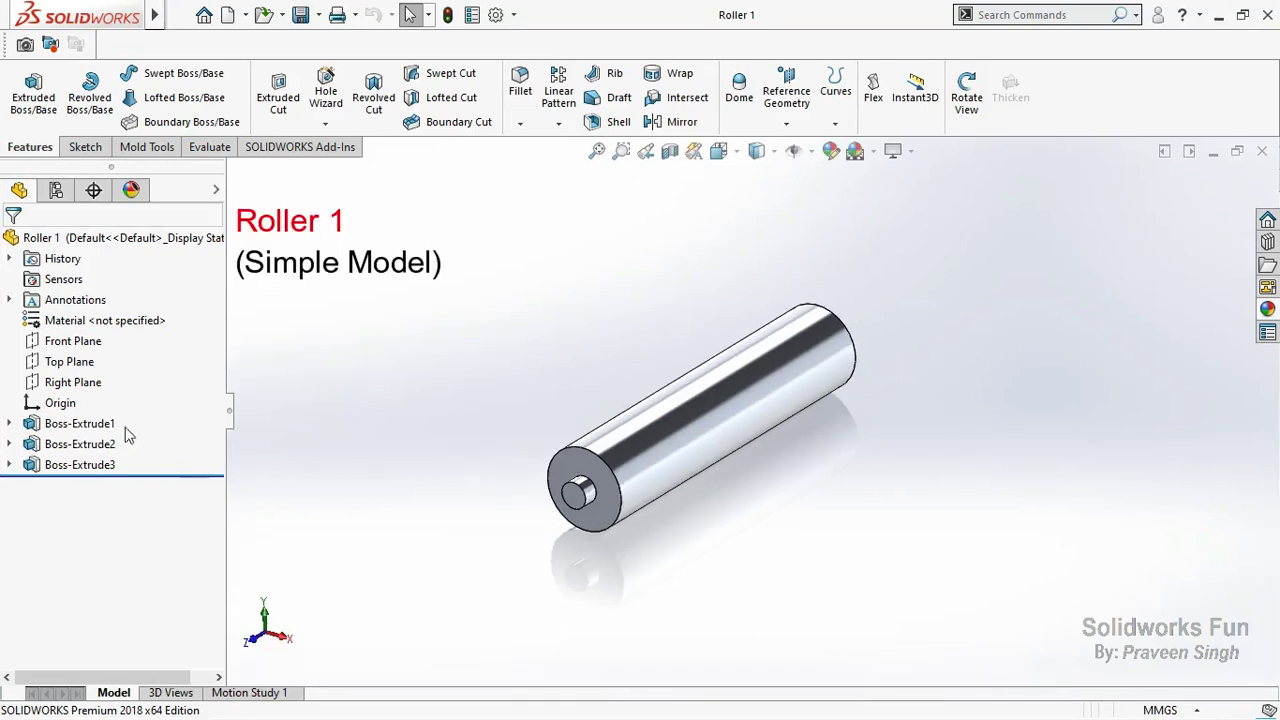
# Review Roller 1's 109 mm Mid Plane Boss-Extrude1 without changes, then open Roller 2.
pyautogui.click(110, 425)
pyautogui.click(126, 366)
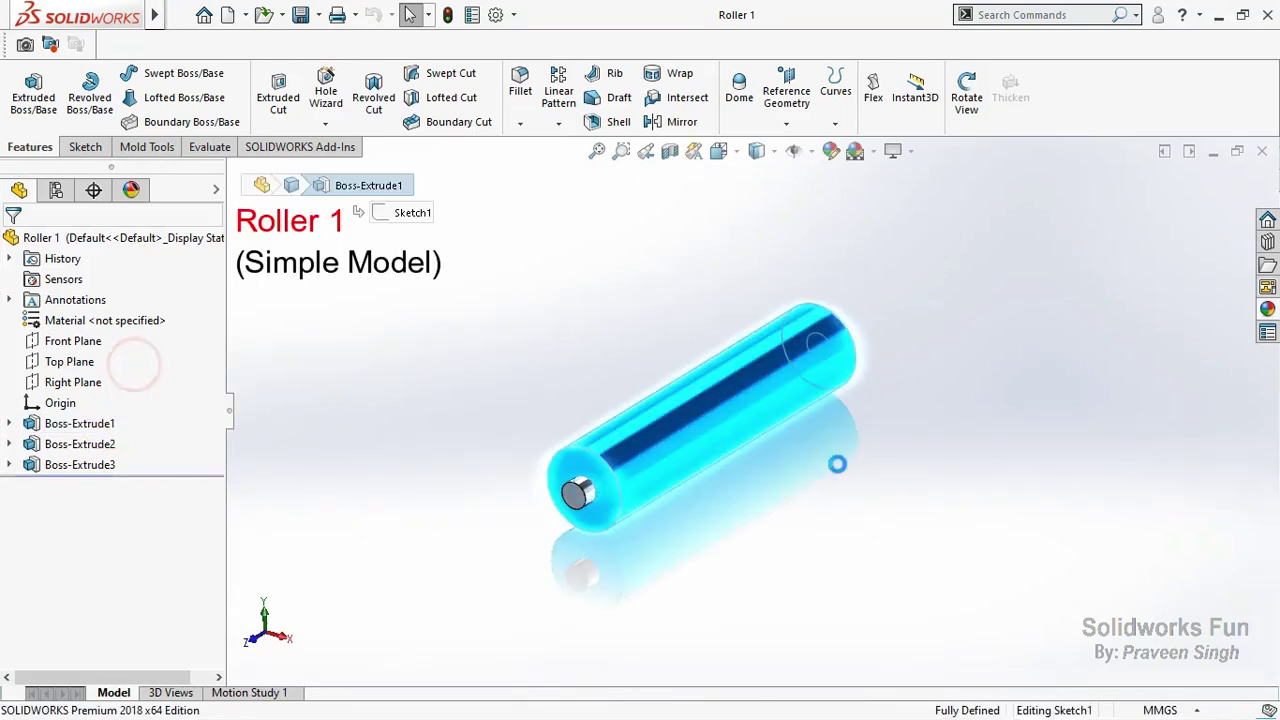
pyautogui.keyDown('ctrl'); pyautogui.moveTo(1138, 426); pyautogui.dragTo(719, 423, button='middle'); pyautogui.keyUp('ctrl')
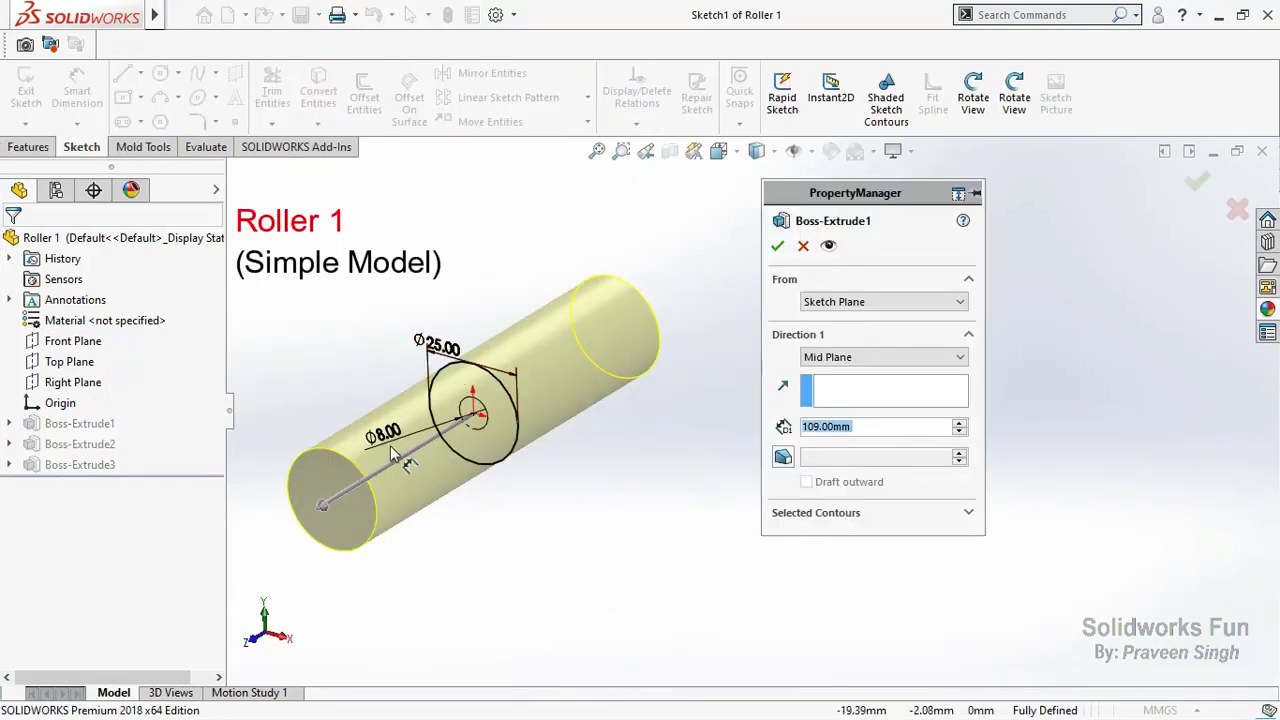
pyautogui.click(252, 638)
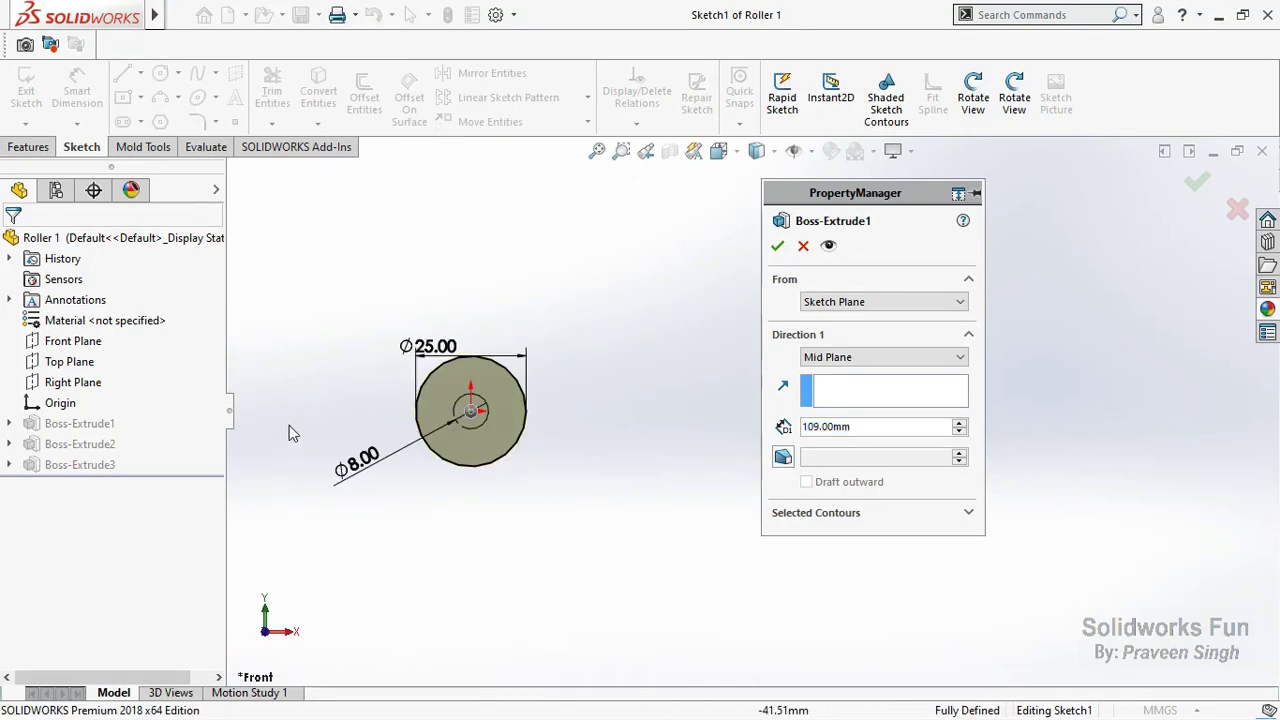
pyautogui.scroll(-1, 320, 345)
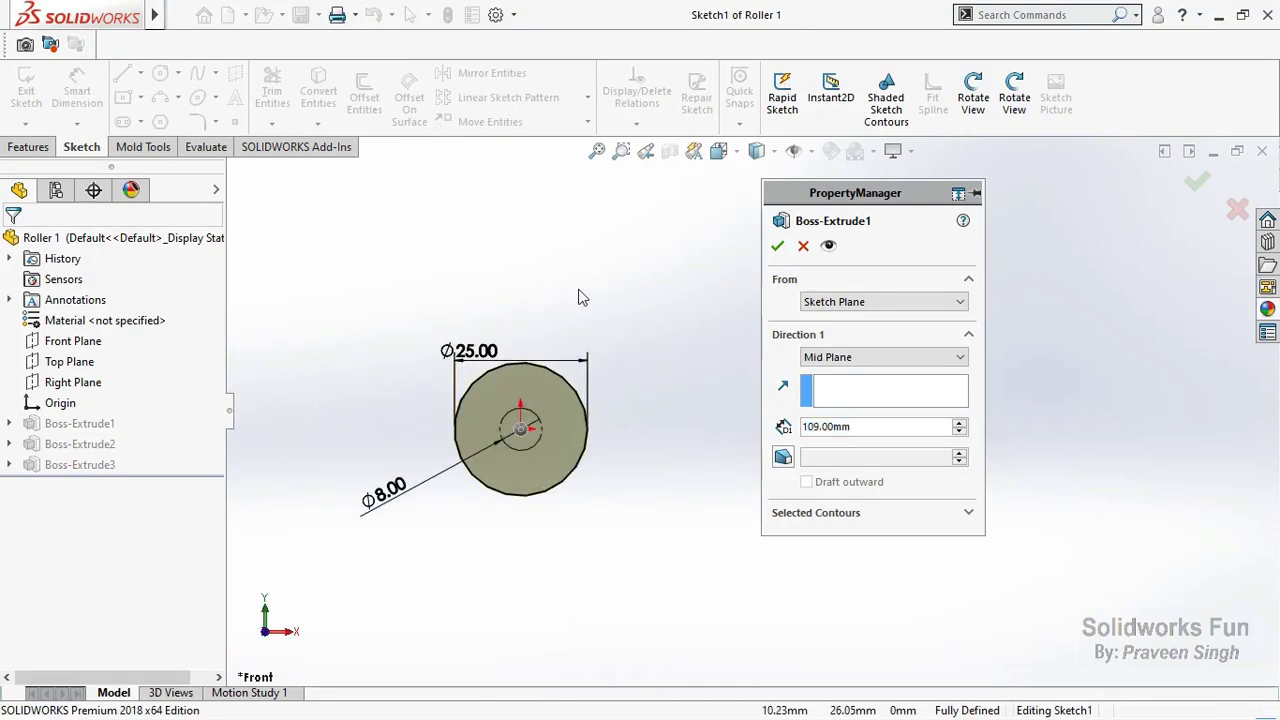
pyautogui.moveTo(582, 296); pyautogui.dragTo(757, 376, button='middle')
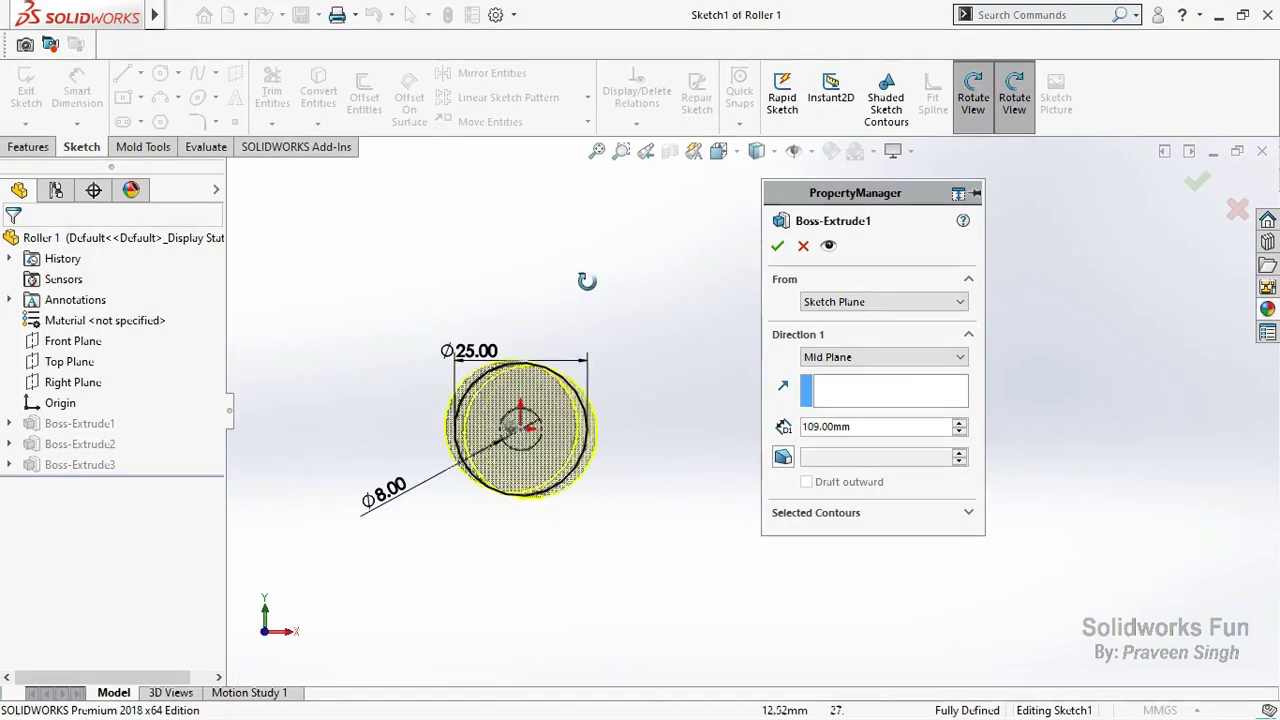
pyautogui.click(822, 362)
pyautogui.click(830, 442)
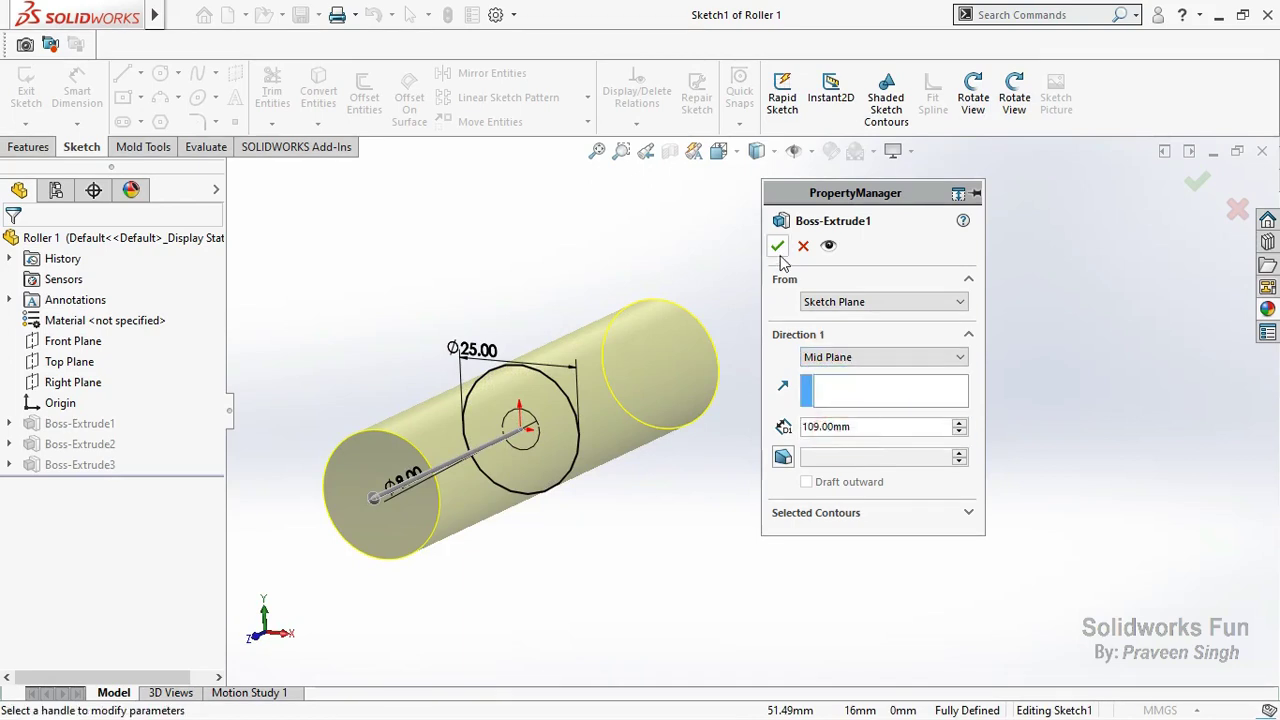
pyautogui.click(959, 430)
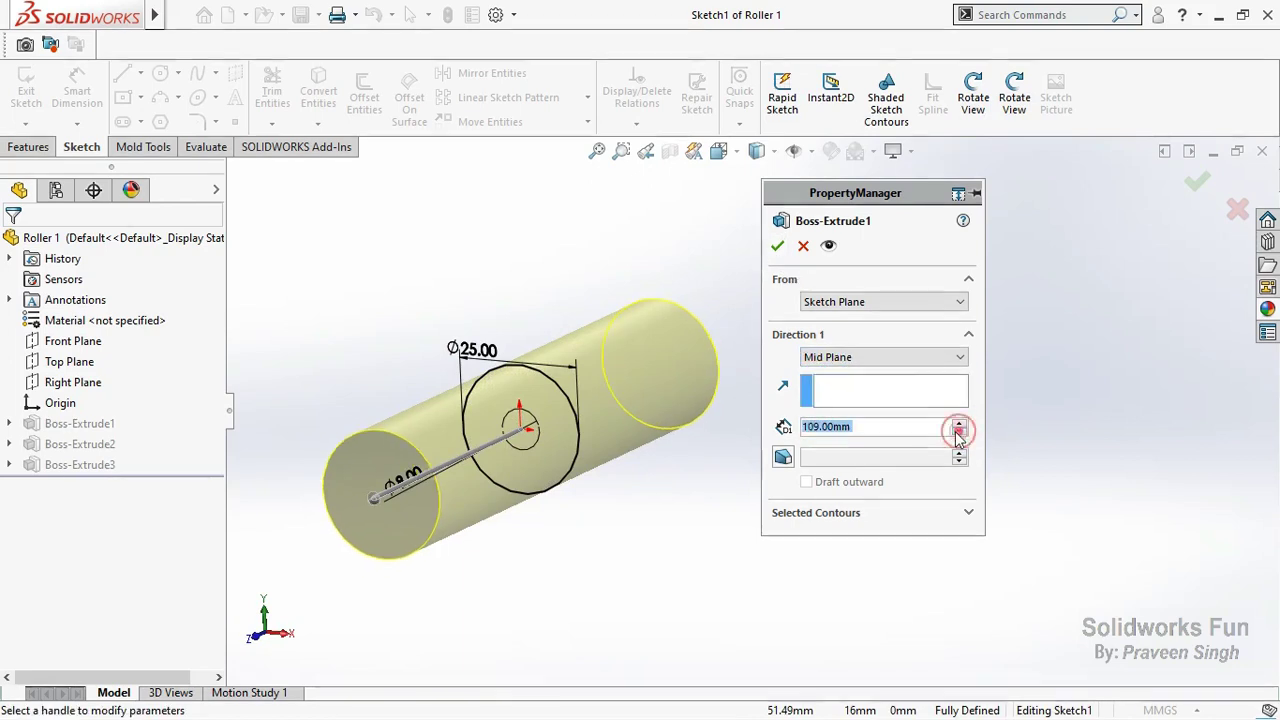
pyautogui.click(803, 247)
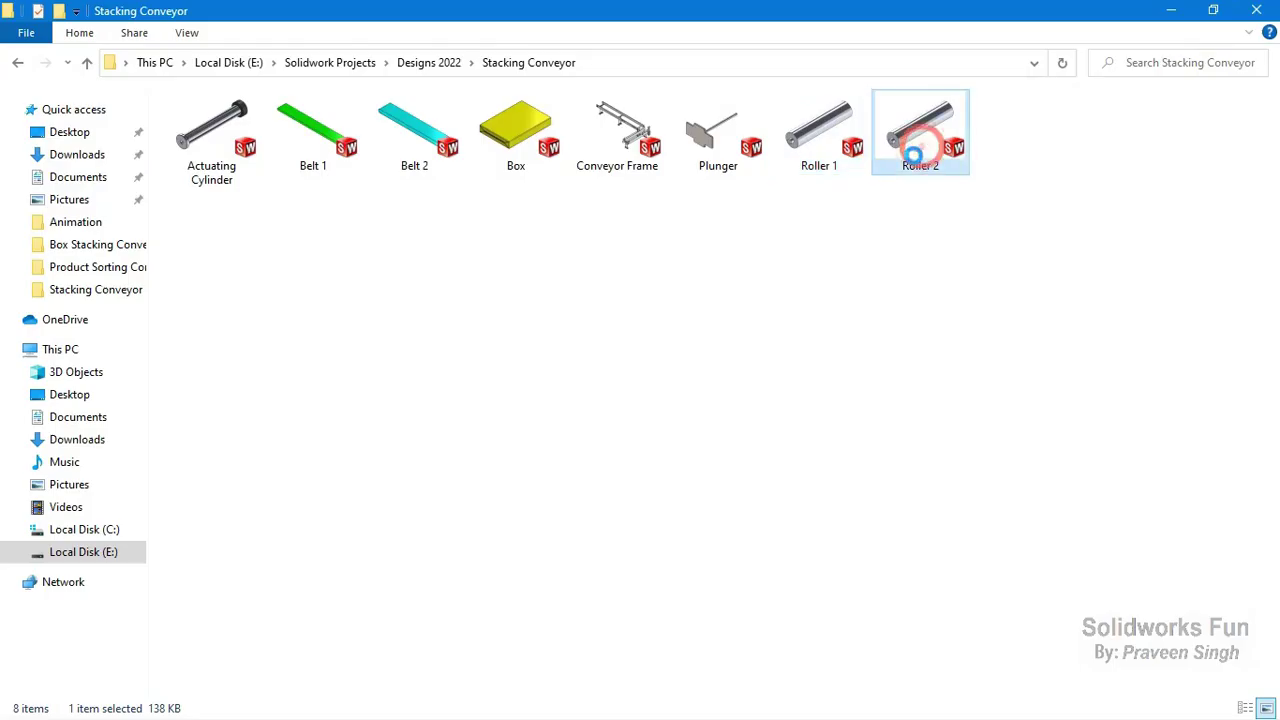
pyautogui.rightClick(904, 172)
pyautogui.press('Return')
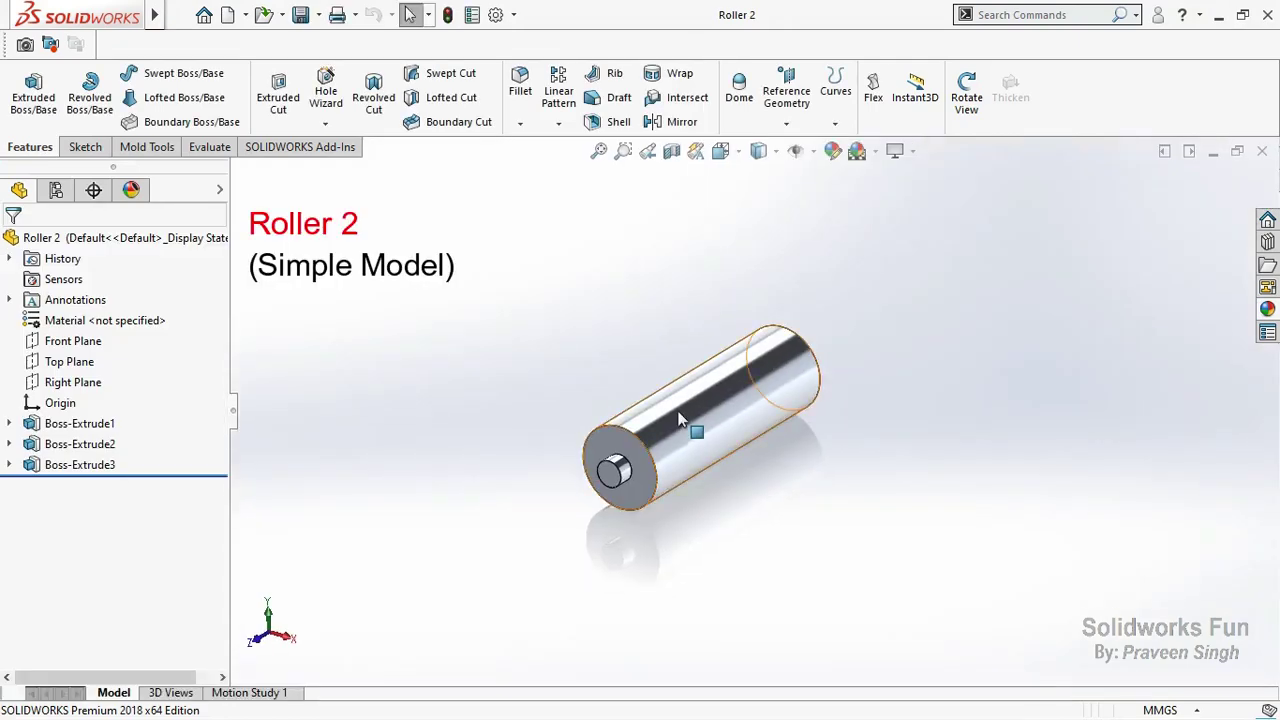
# Keep Roller 2's Boss-Extrude1 depth at 76.00mm after trying 86.00mm, then open Belt 1.
pyautogui.click(679, 418)
pyautogui.click(737, 326)
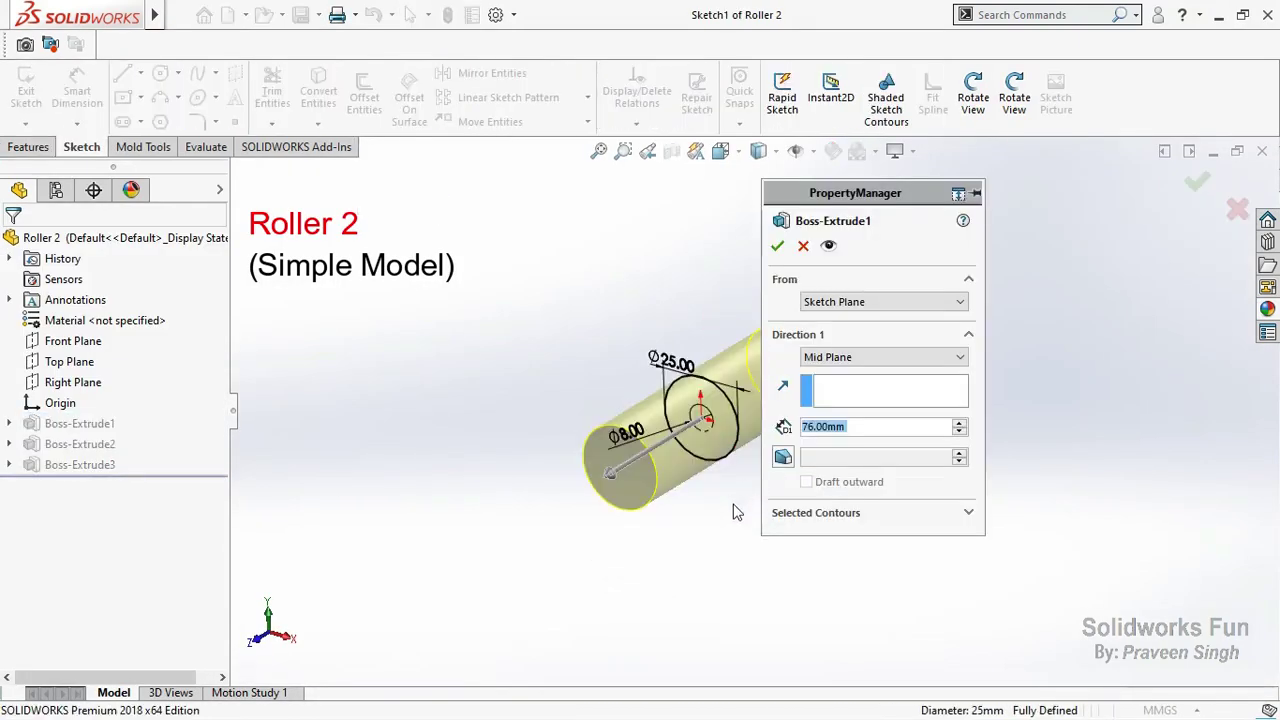
pyautogui.click(253, 650)
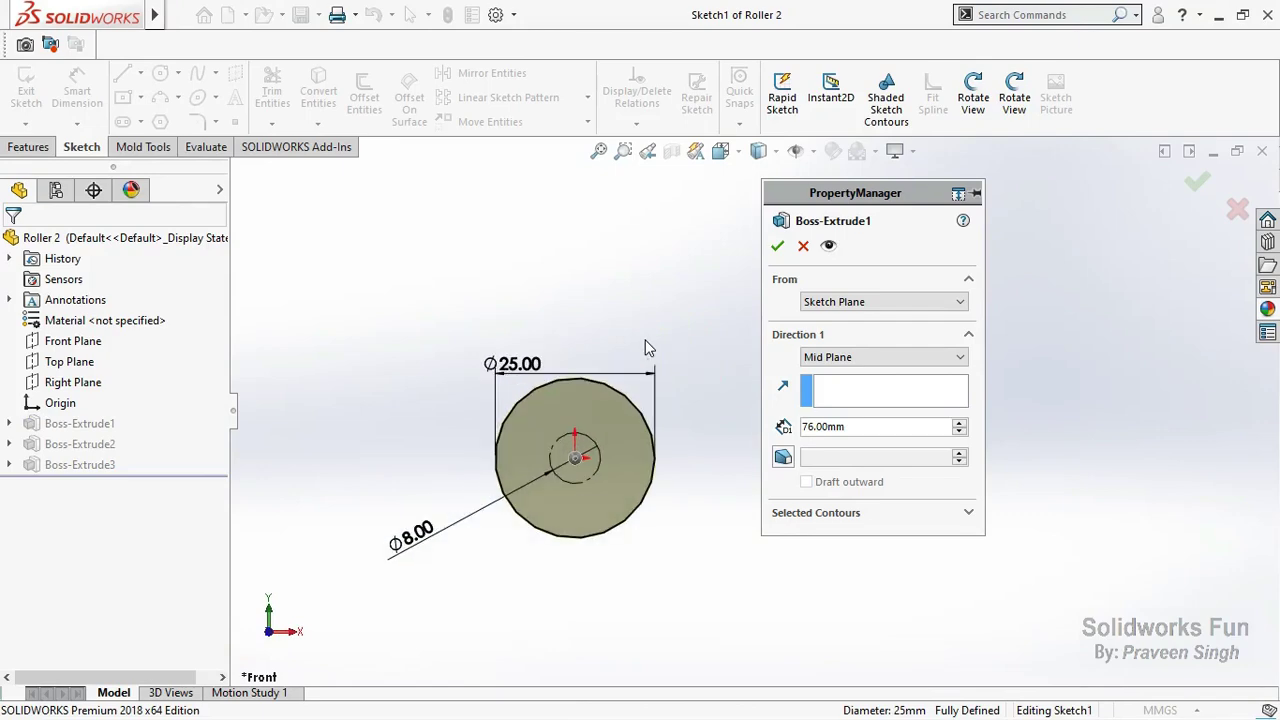
pyautogui.moveTo(645, 347); pyautogui.dragTo(592, 400, button='middle')
pyautogui.click(960, 427)
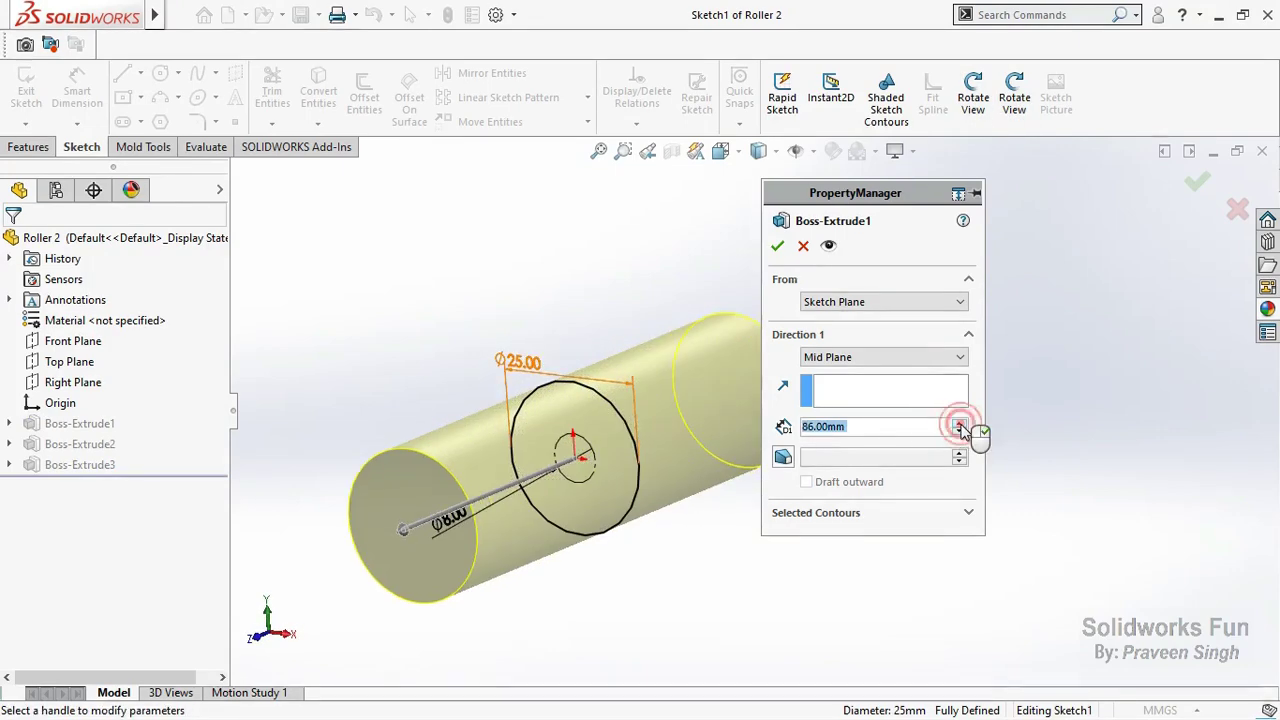
pyautogui.click(960, 431)
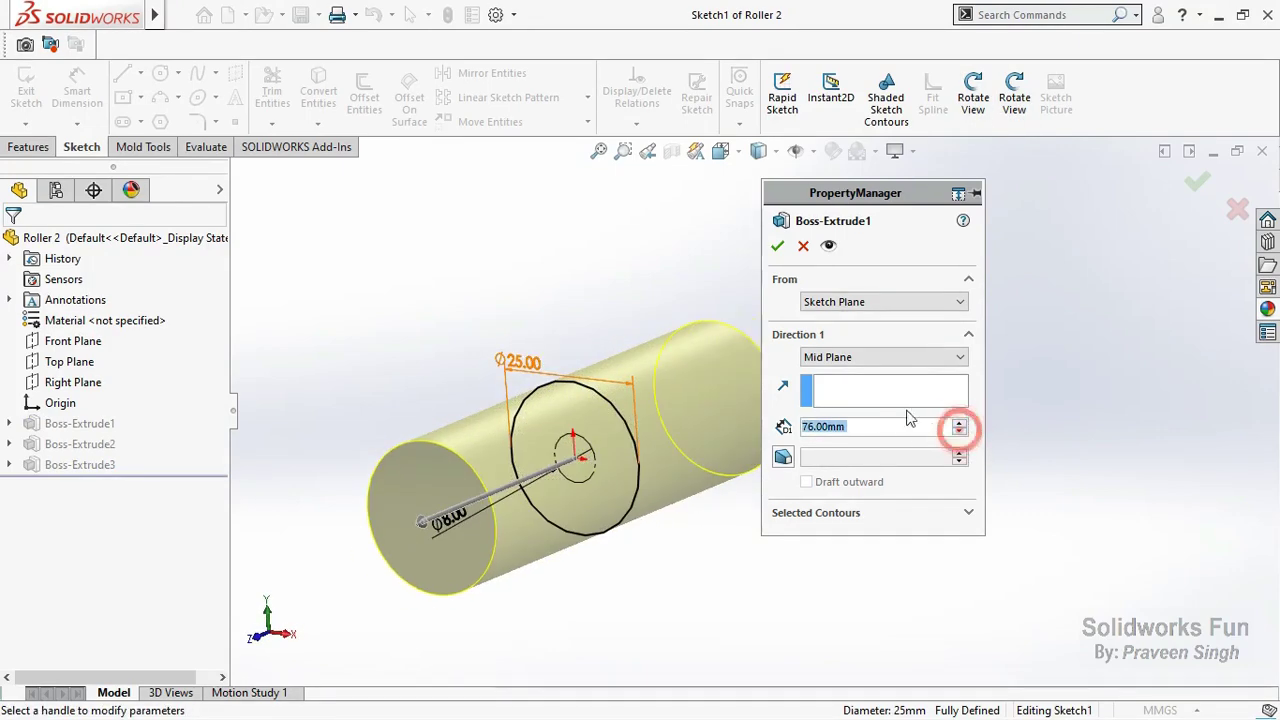
pyautogui.click(780, 252)
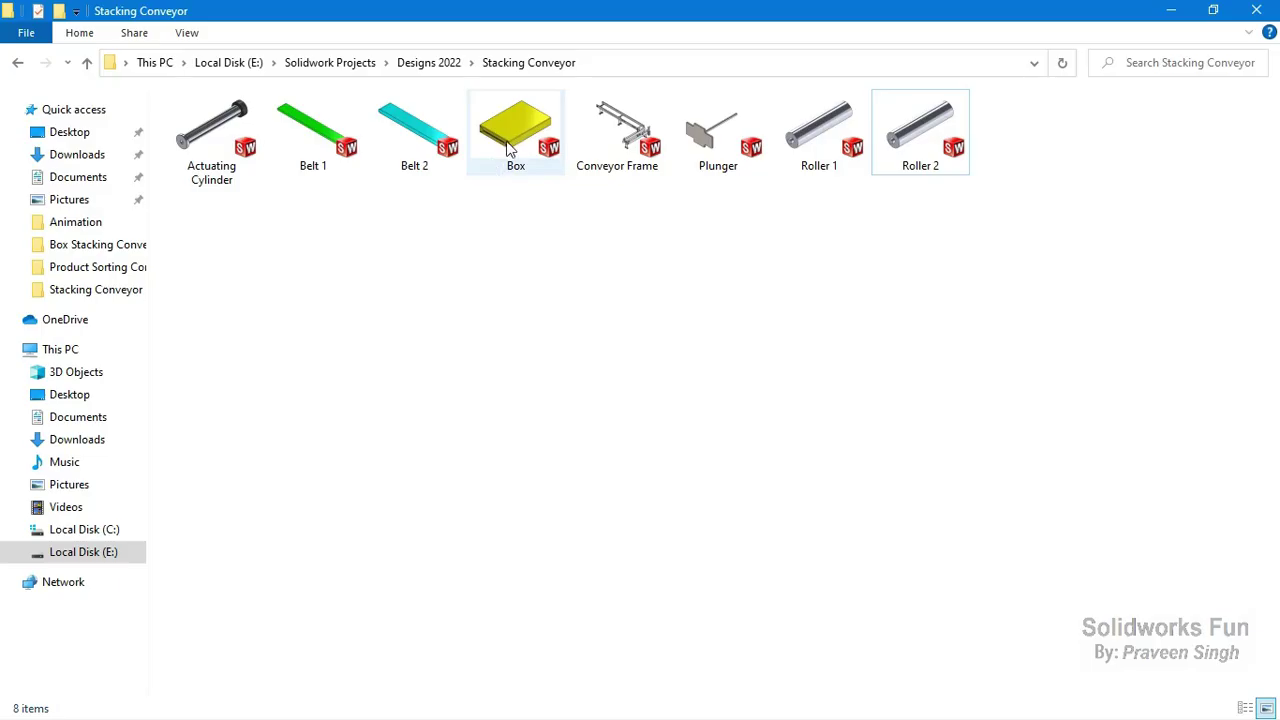
pyautogui.rightClick(337, 137)
pyautogui.click(315, 149)
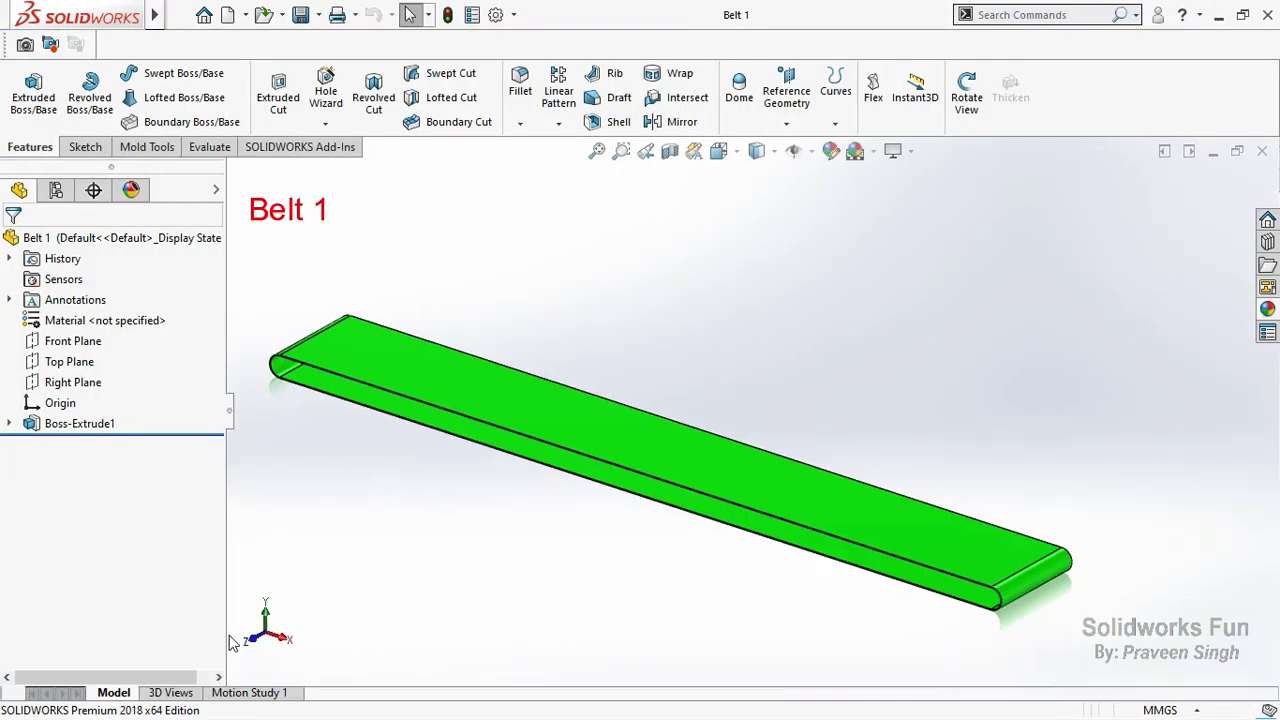
# Set Belt 1's extrusion depth from the 810.00 sketch dimension and confirm it.
pyautogui.click(80, 423)
pyautogui.click(78, 366)
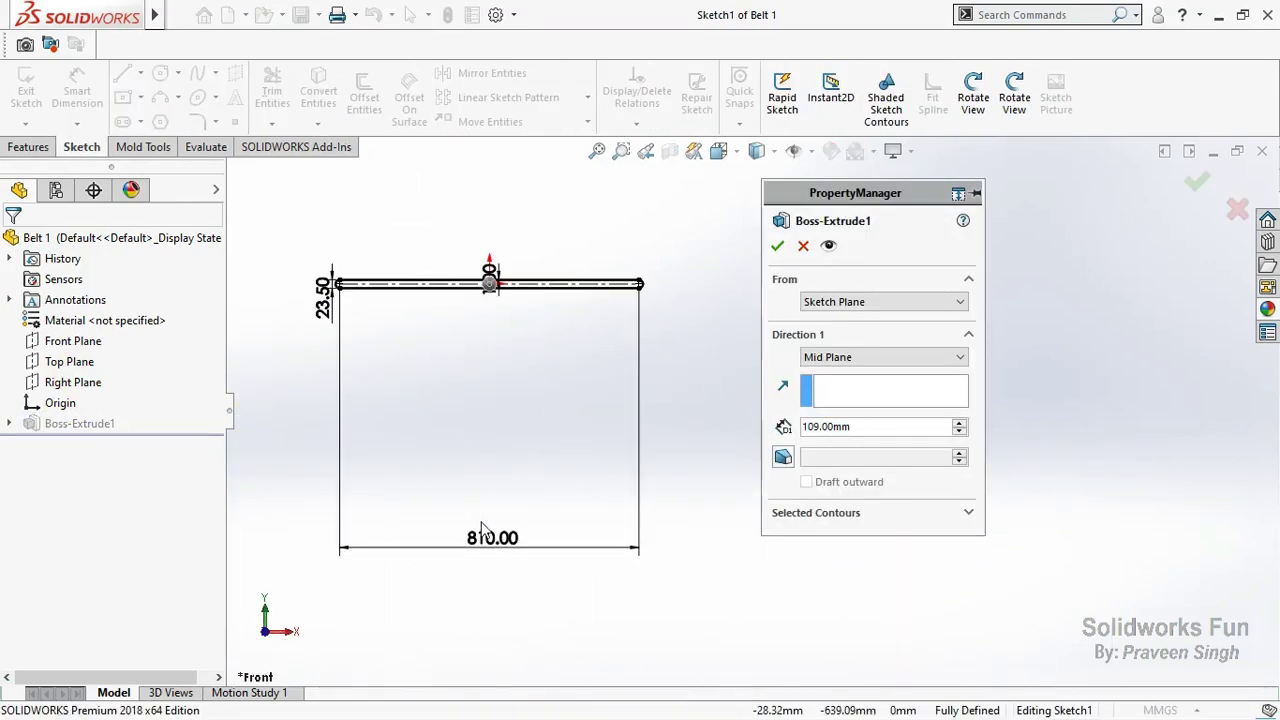
pyautogui.click(492, 540)
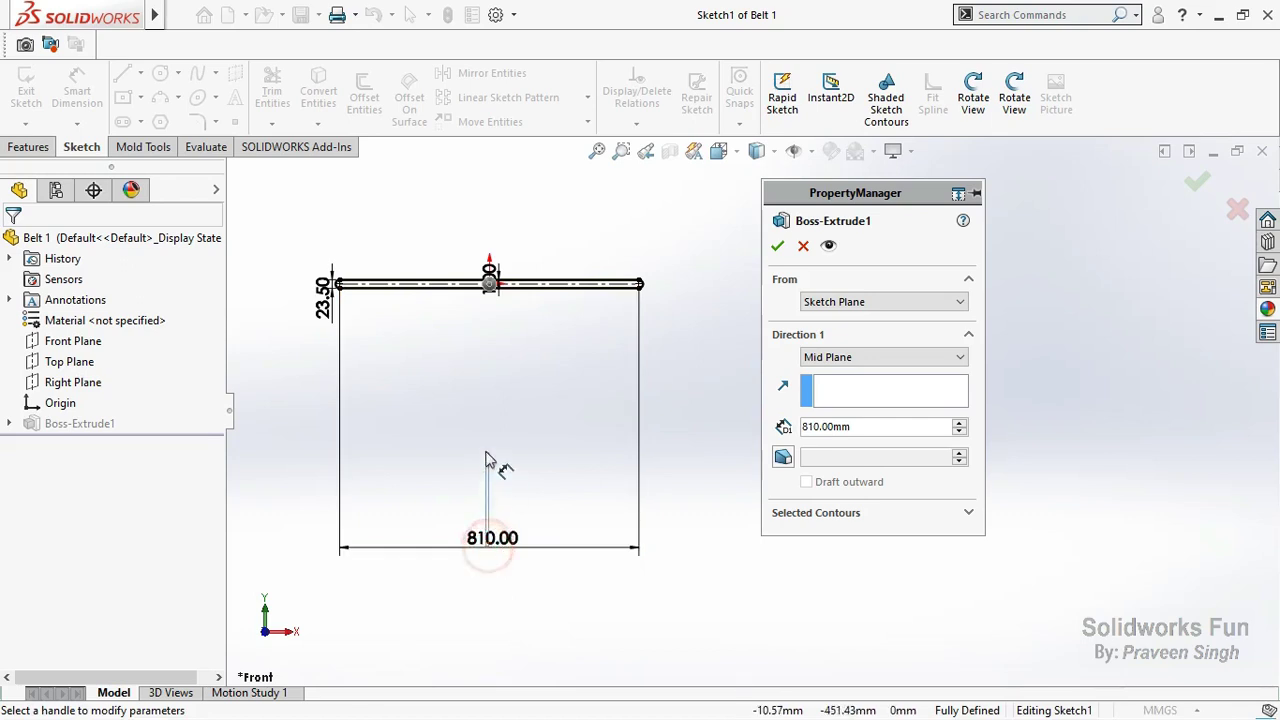
pyautogui.click(480, 549)
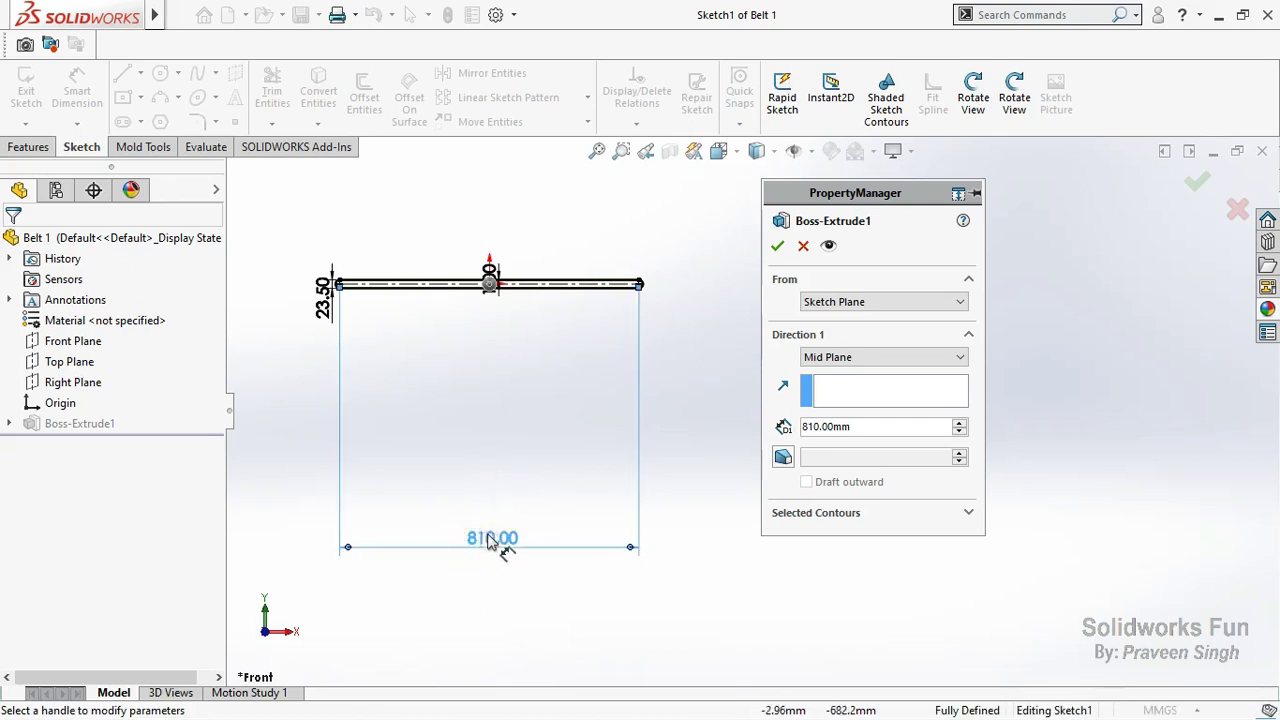
pyautogui.click(777, 246)
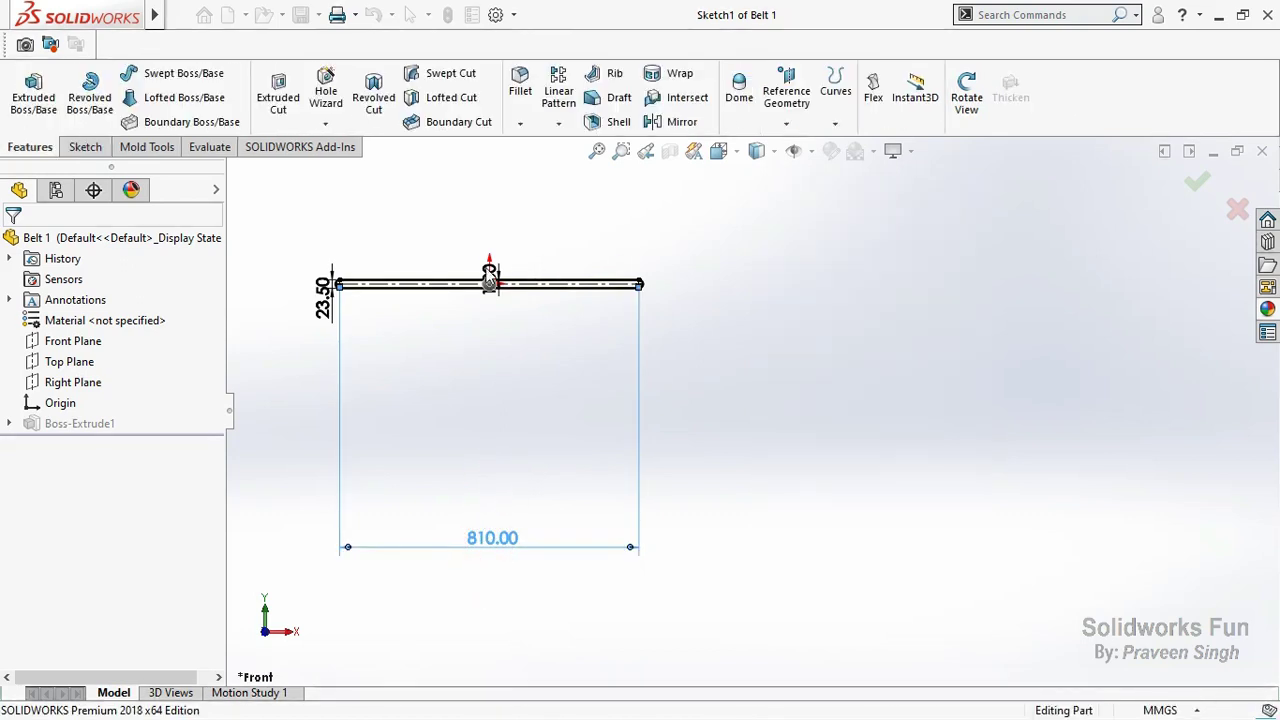
# Edit Belt 1's Sketch1, moving the 810.00 dimension just under the belt outline.
pyautogui.click(8, 423)
pyautogui.click(88, 443)
pyautogui.click(114, 387)
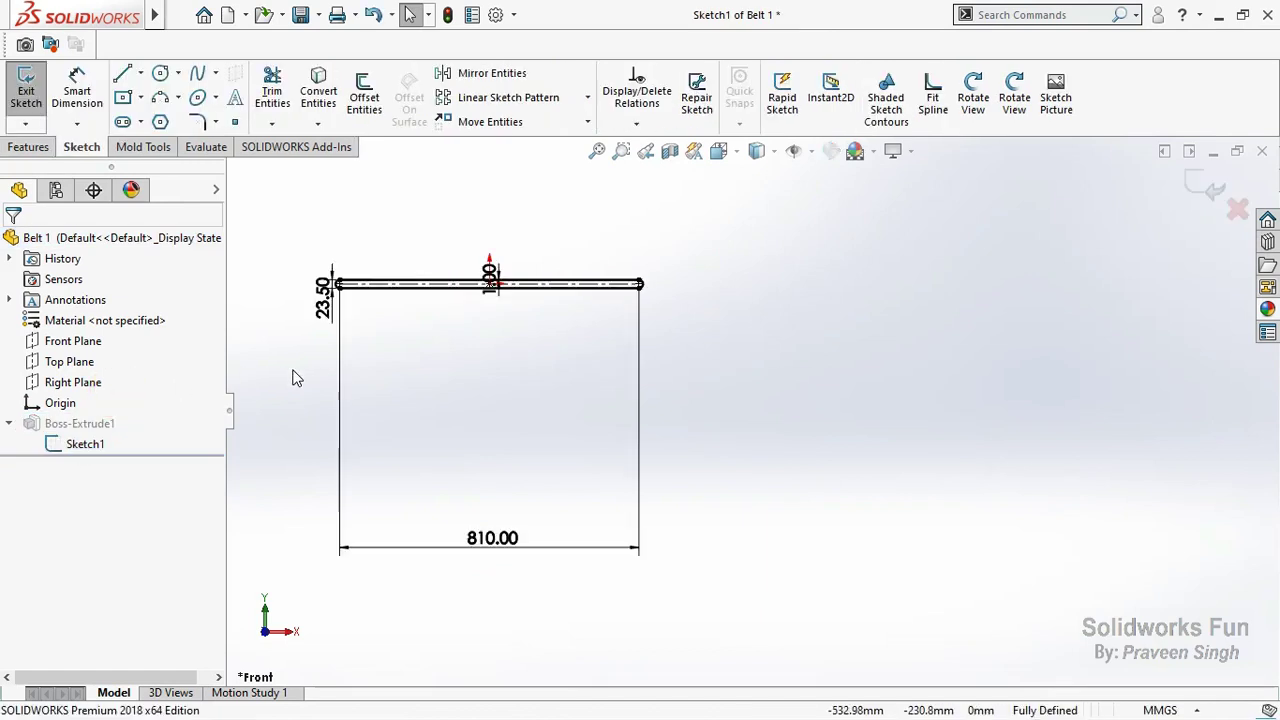
pyautogui.moveTo(559, 605); pyautogui.dragTo(572, 327)
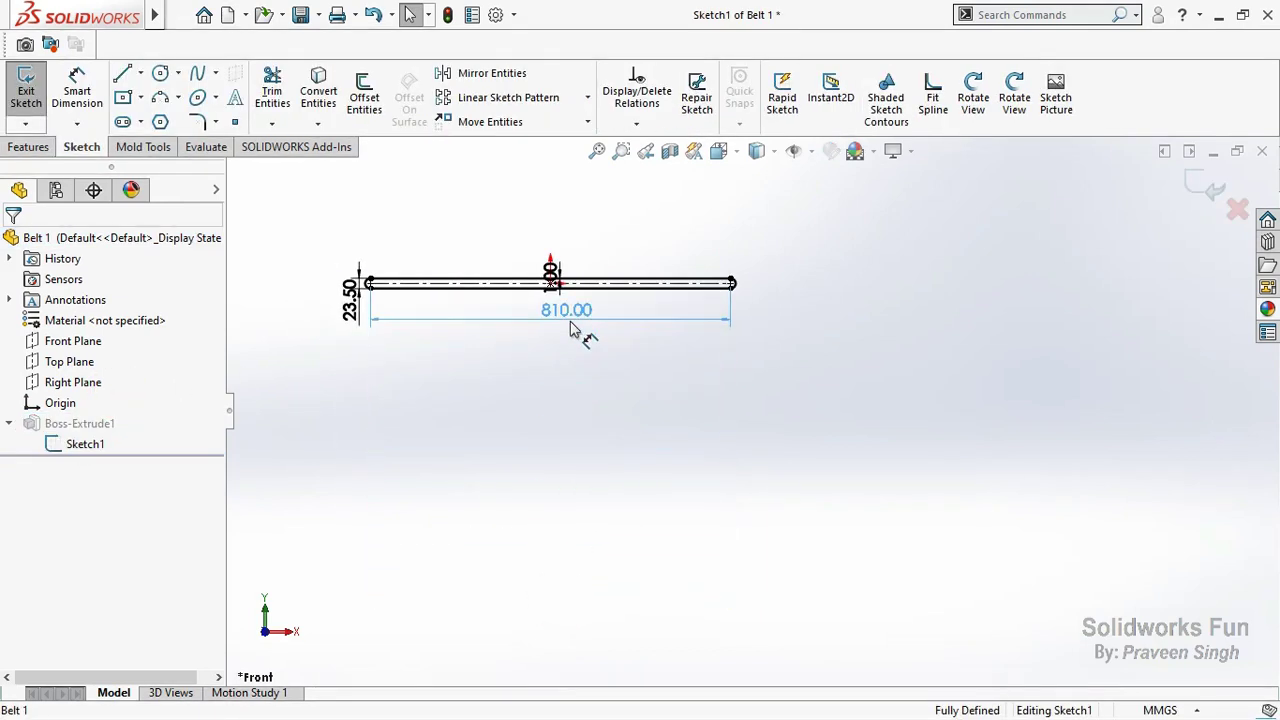
pyautogui.scroll(-2, 534, 268)
pyautogui.scroll(-2, 470, 268)
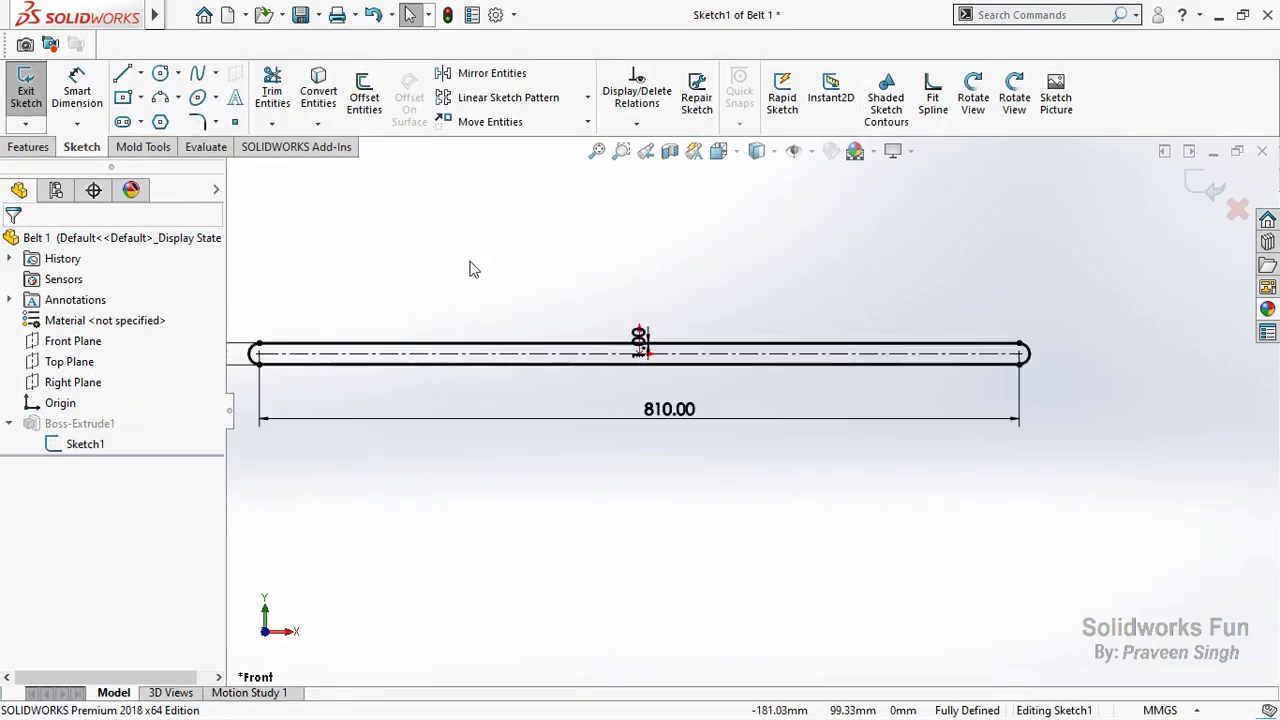
pyautogui.keyDown('ctrl'); pyautogui.moveTo(449, 308); pyautogui.dragTo(452, 318, button='middle'); pyautogui.keyUp('ctrl')
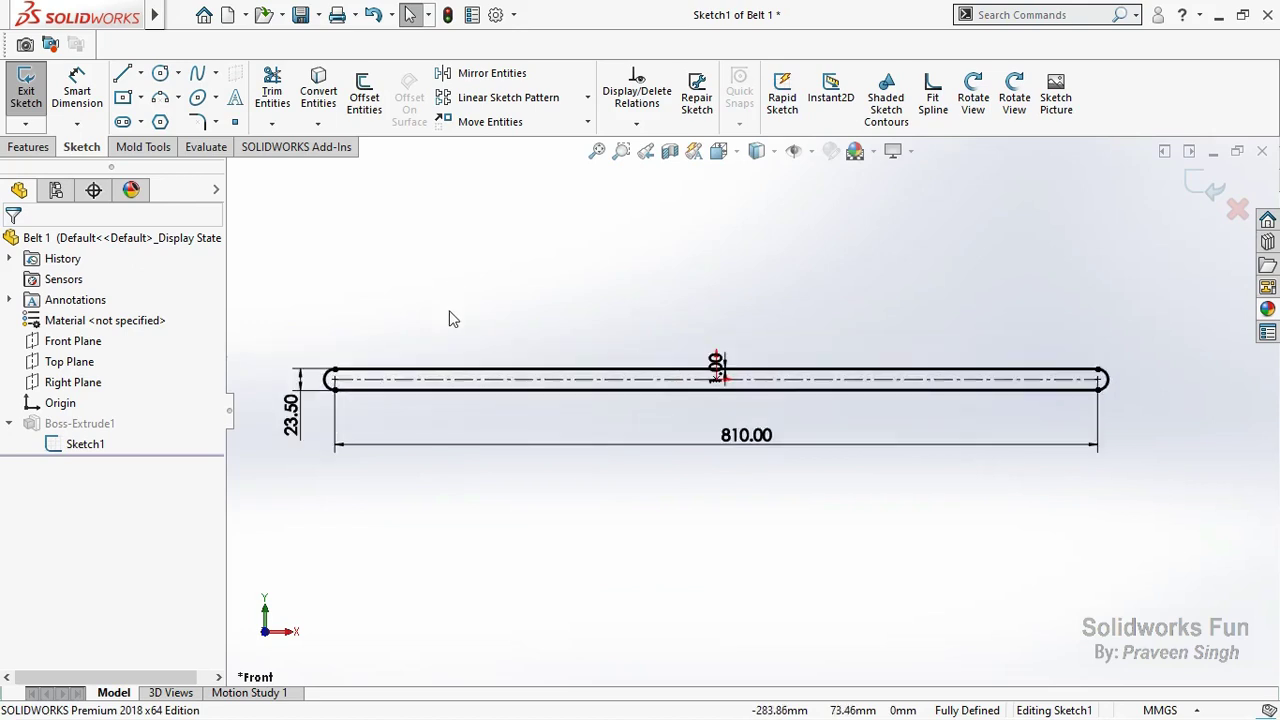
pyautogui.scroll(-2, 335, 380)
pyautogui.scroll(-3, 540, 370)
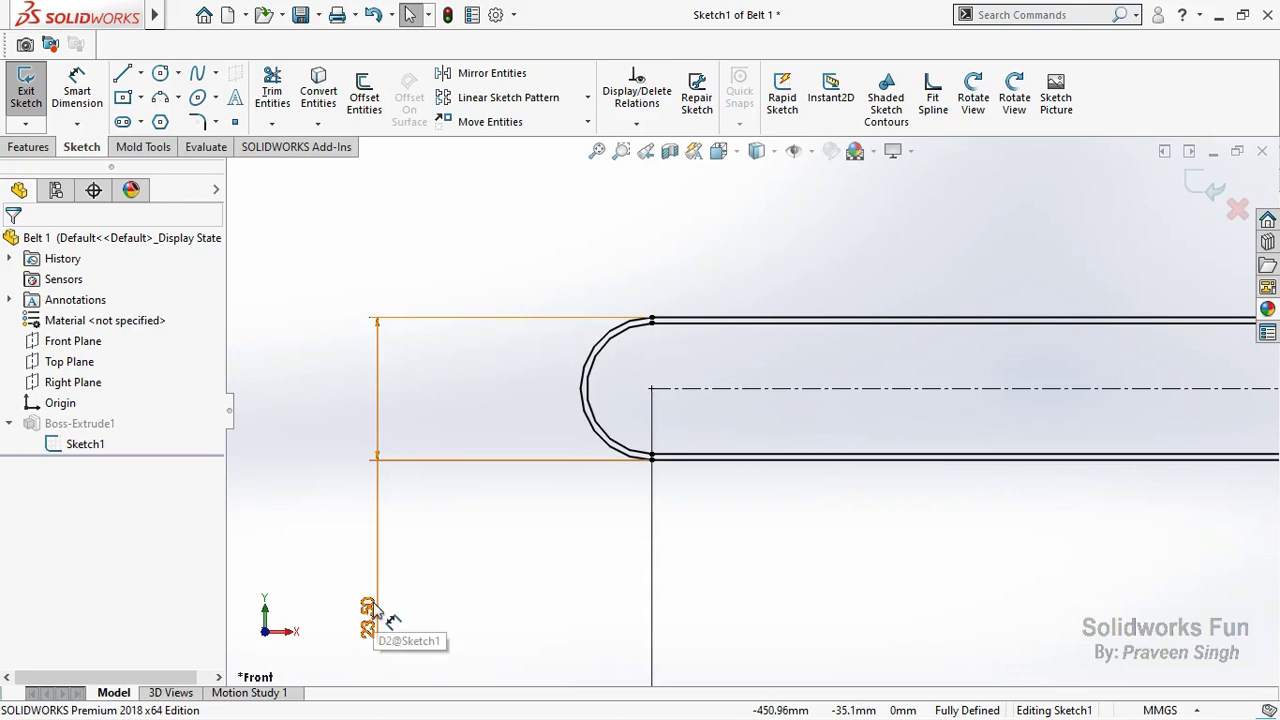
pyautogui.scroll(5, 1000, 480)
pyautogui.scroll(-2, 780, 390)
pyautogui.scroll(-3, 700, 345)
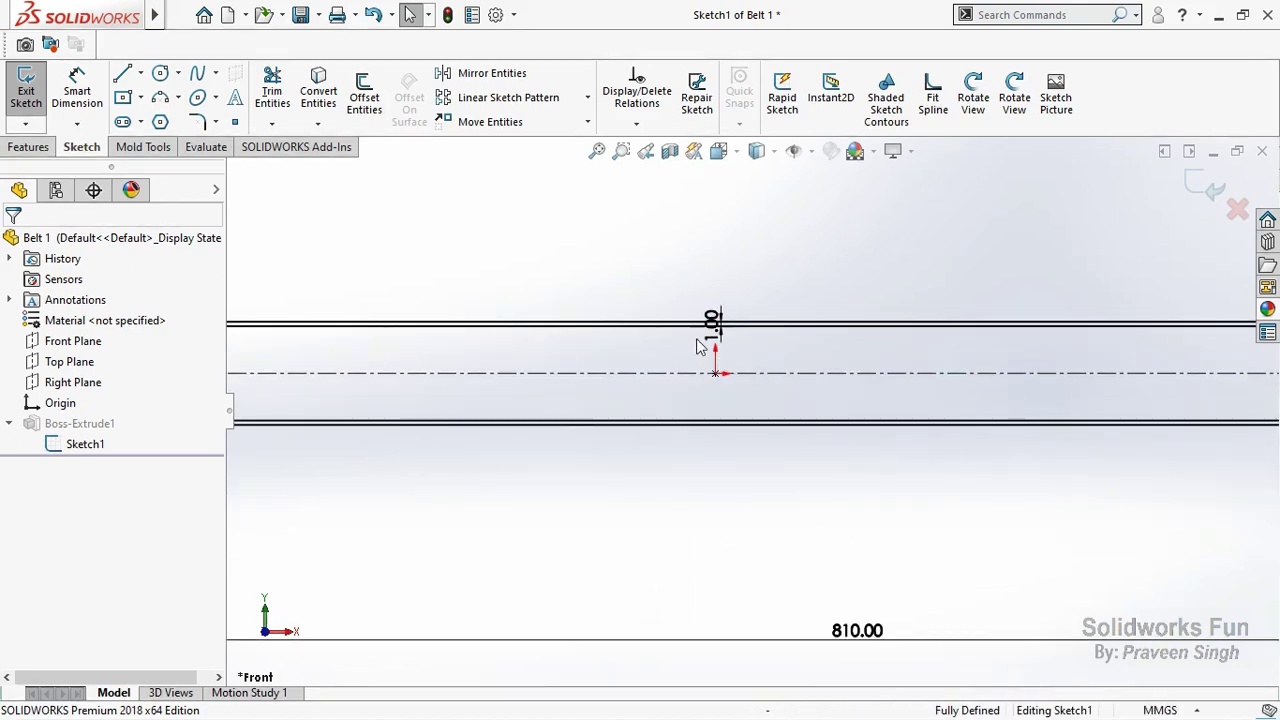
pyautogui.scroll(2, 705, 342)
pyautogui.scroll(2, 705, 338)
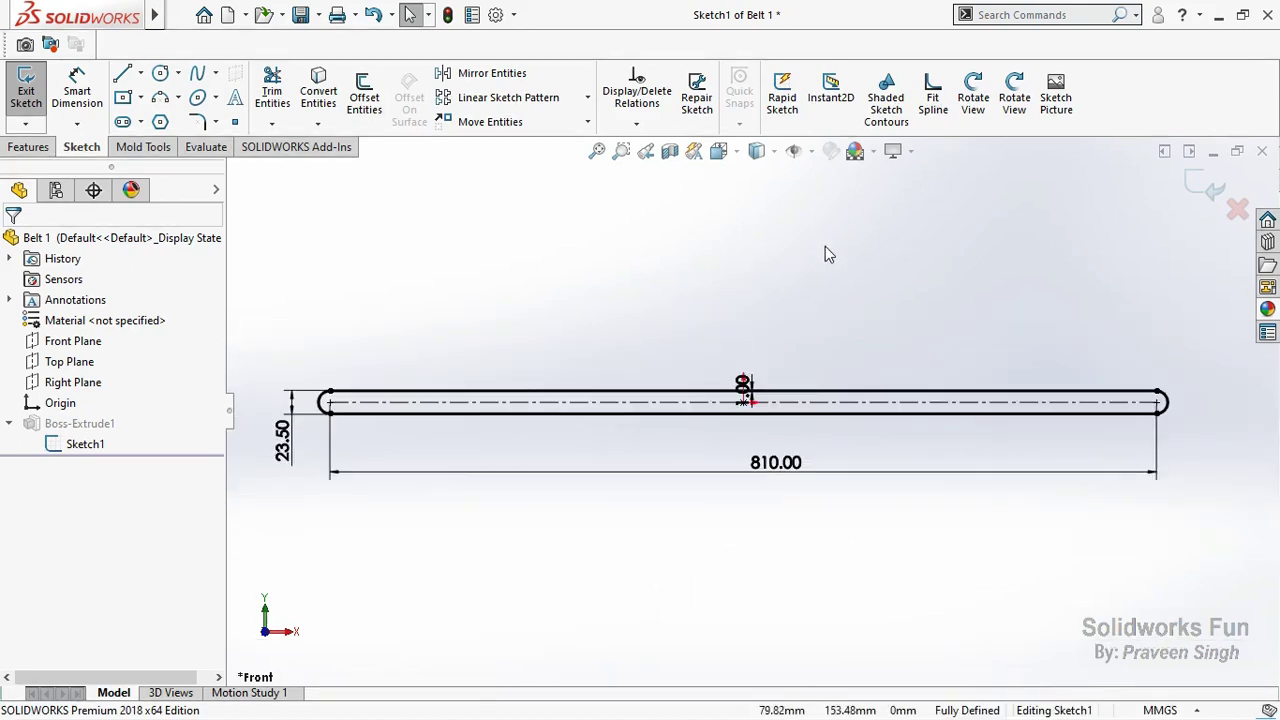
pyautogui.click(1207, 193)
# Re-edit the extrusion, keeping Mid Plane and raising the depth with the spin arrow.
pyautogui.moveTo(895, 234); pyautogui.dragTo(804, 378, button='middle')
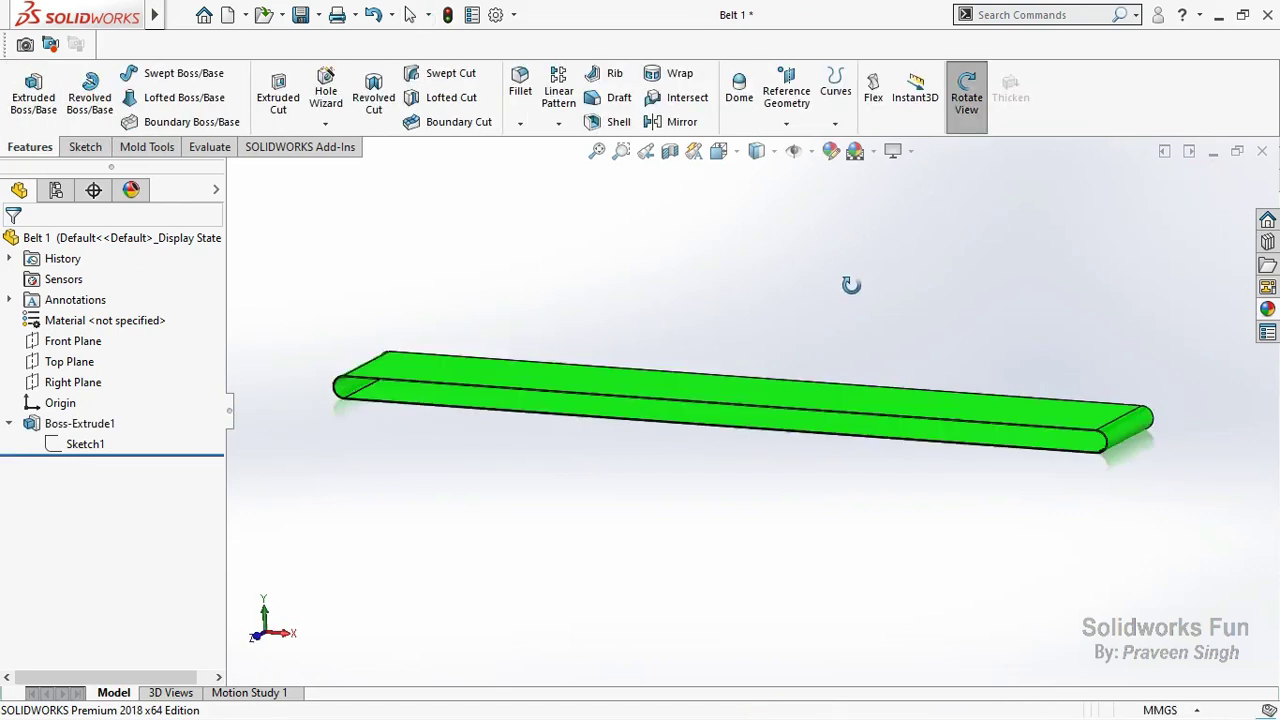
pyautogui.click(110, 424)
pyautogui.click(110, 423)
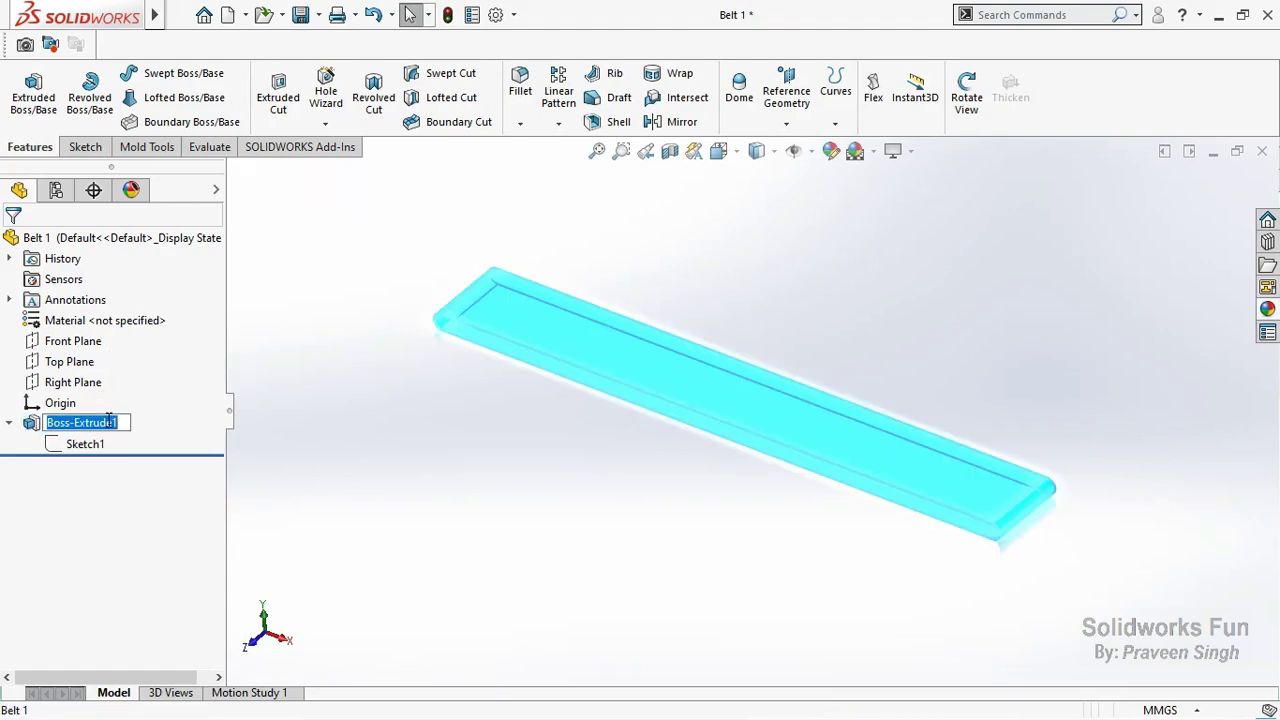
pyautogui.click(267, 427)
pyautogui.click(80, 423)
pyautogui.click(126, 366)
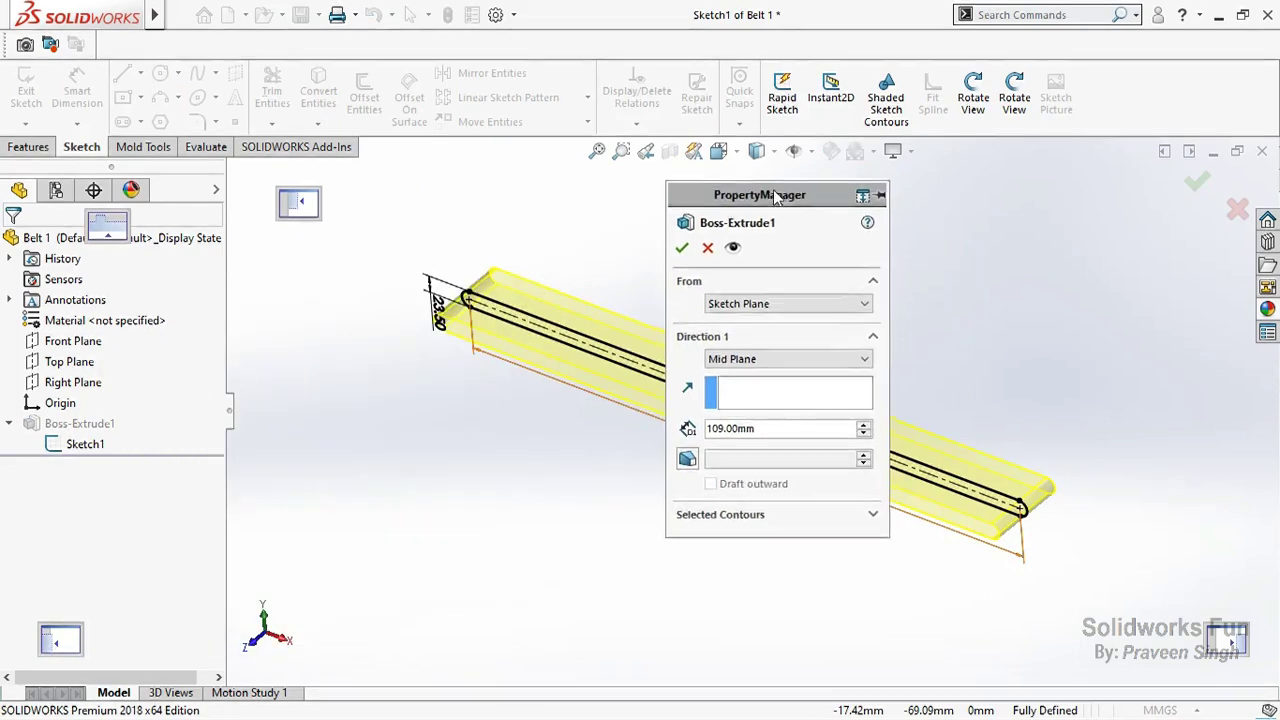
pyautogui.moveTo(868, 193); pyautogui.dragTo(779, 192)
pyautogui.click(807, 356)
pyautogui.click(773, 434)
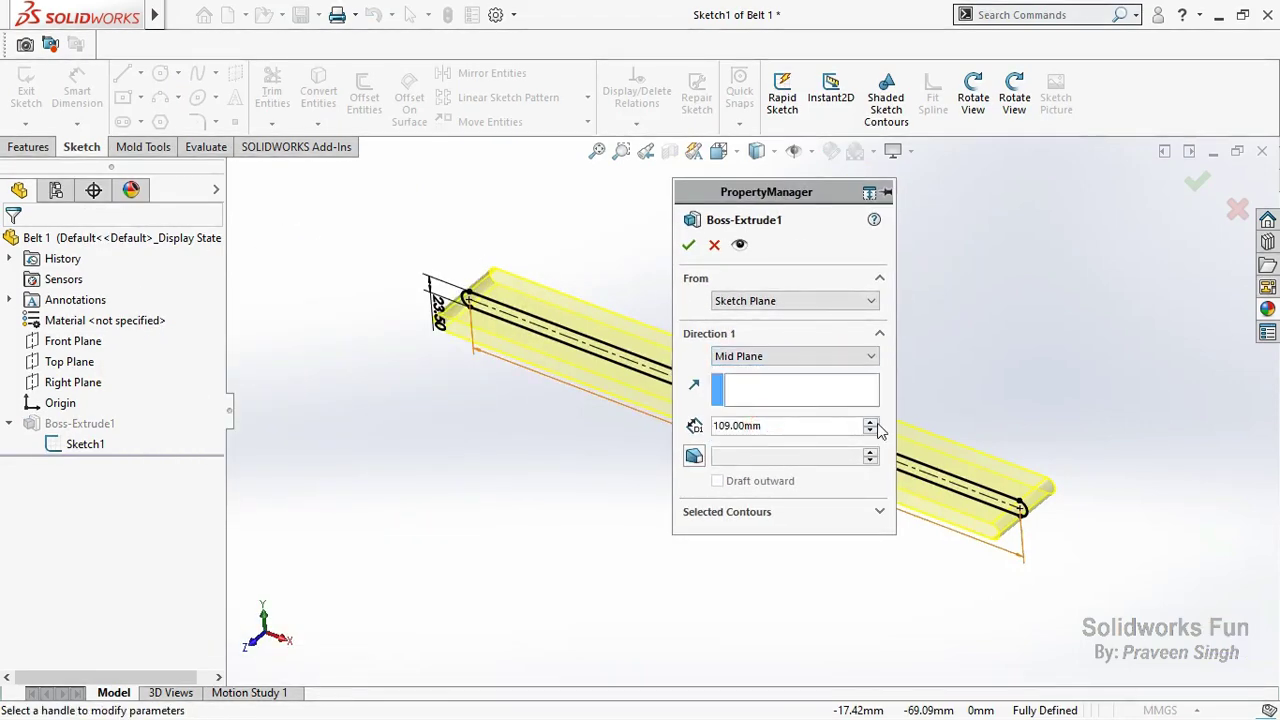
pyautogui.click(871, 422)
pyautogui.click(716, 245)
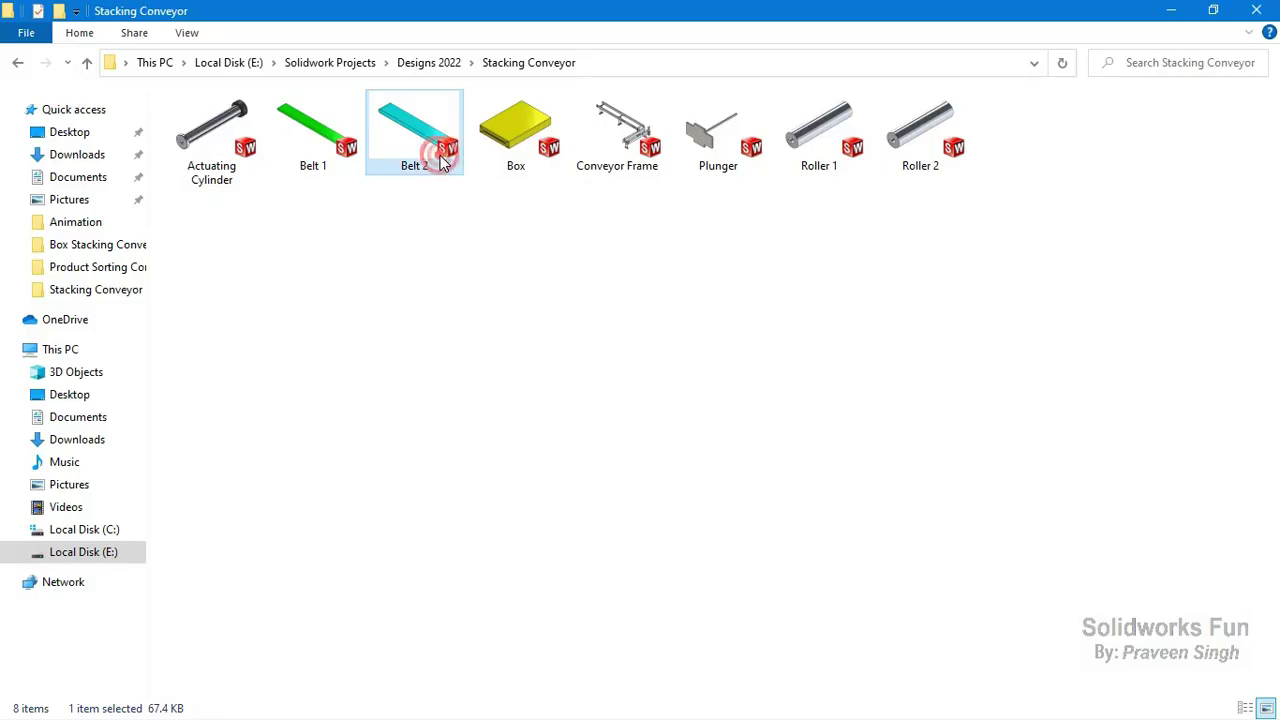
pyautogui.rightClick(441, 152)
# Open Belt 2 and drag its 409.50 length dimension up beside the slot sketch.
pyautogui.click(430, 174)
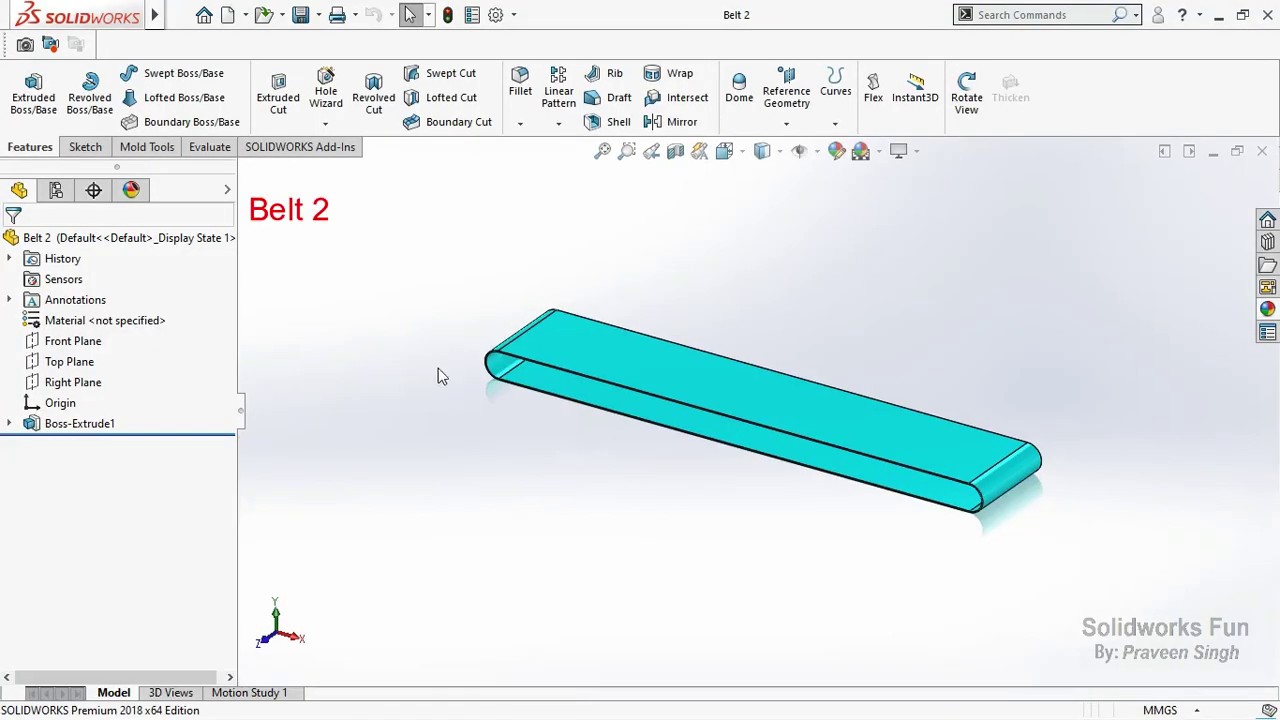
pyautogui.click(8, 423)
pyautogui.click(82, 444)
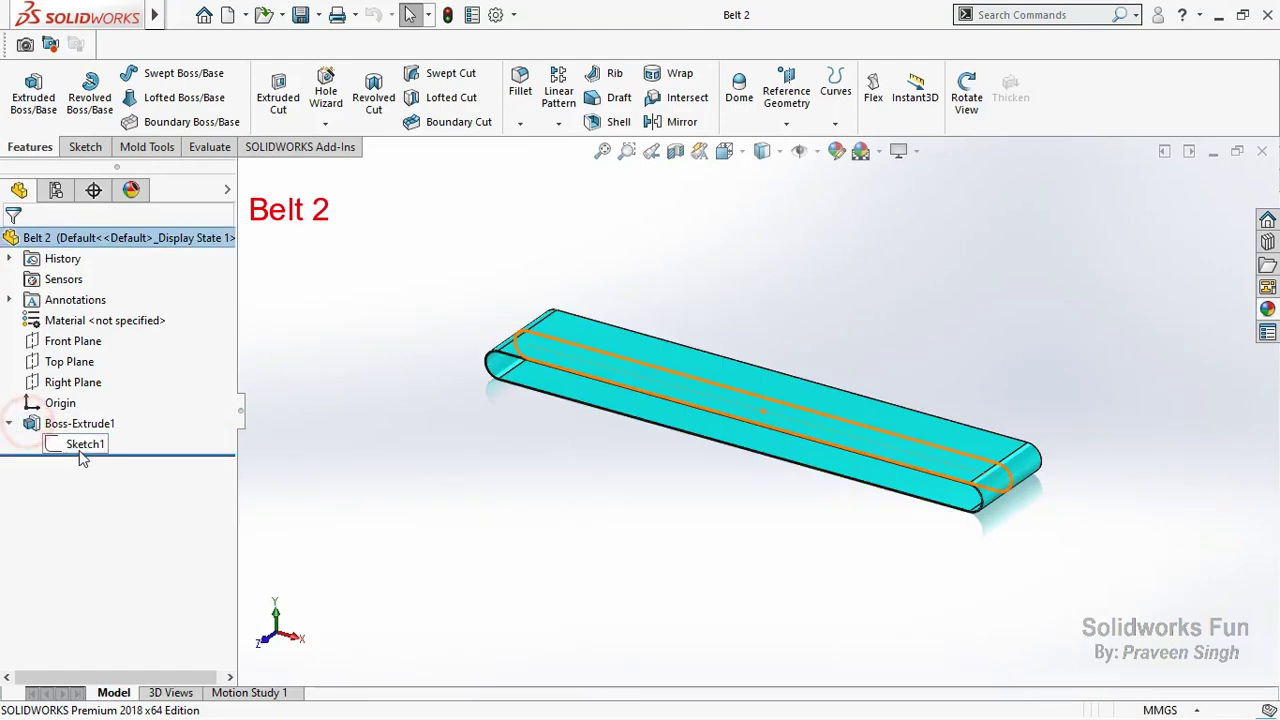
pyautogui.click(96, 398)
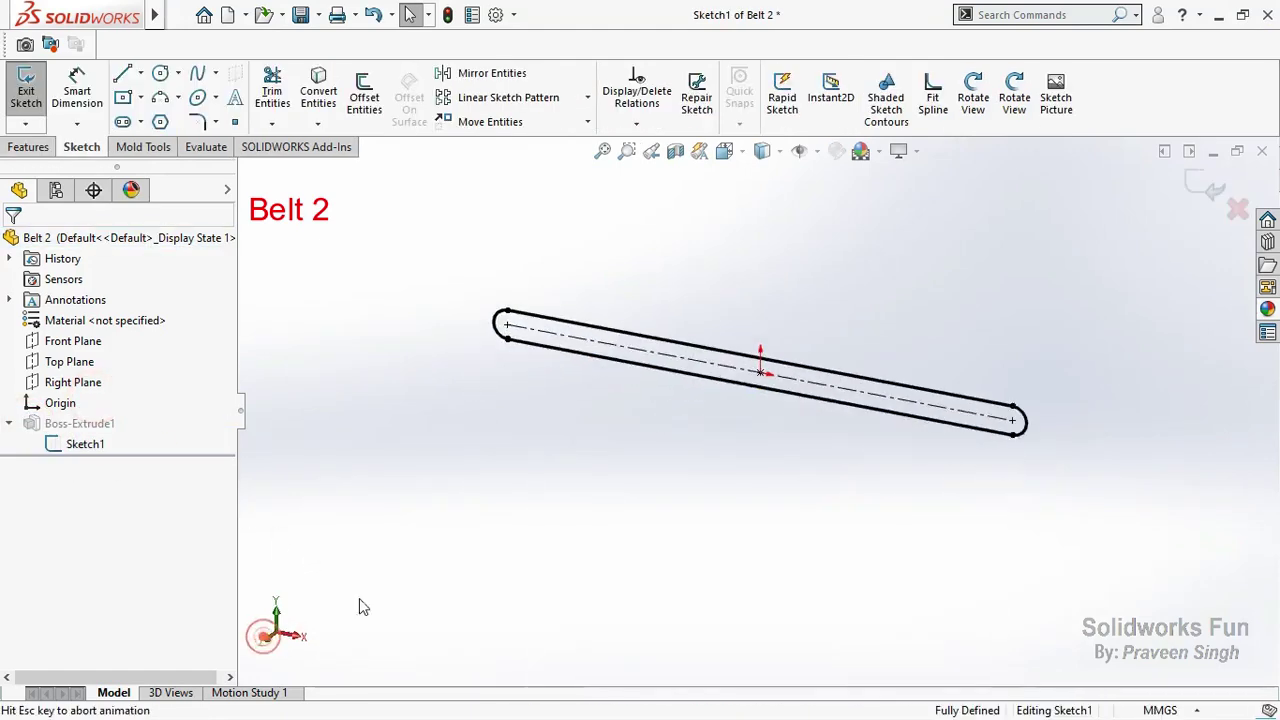
pyautogui.scroll(5, 731, 594)
pyautogui.scroll(3, 740, 596)
pyautogui.scroll(2, 750, 597)
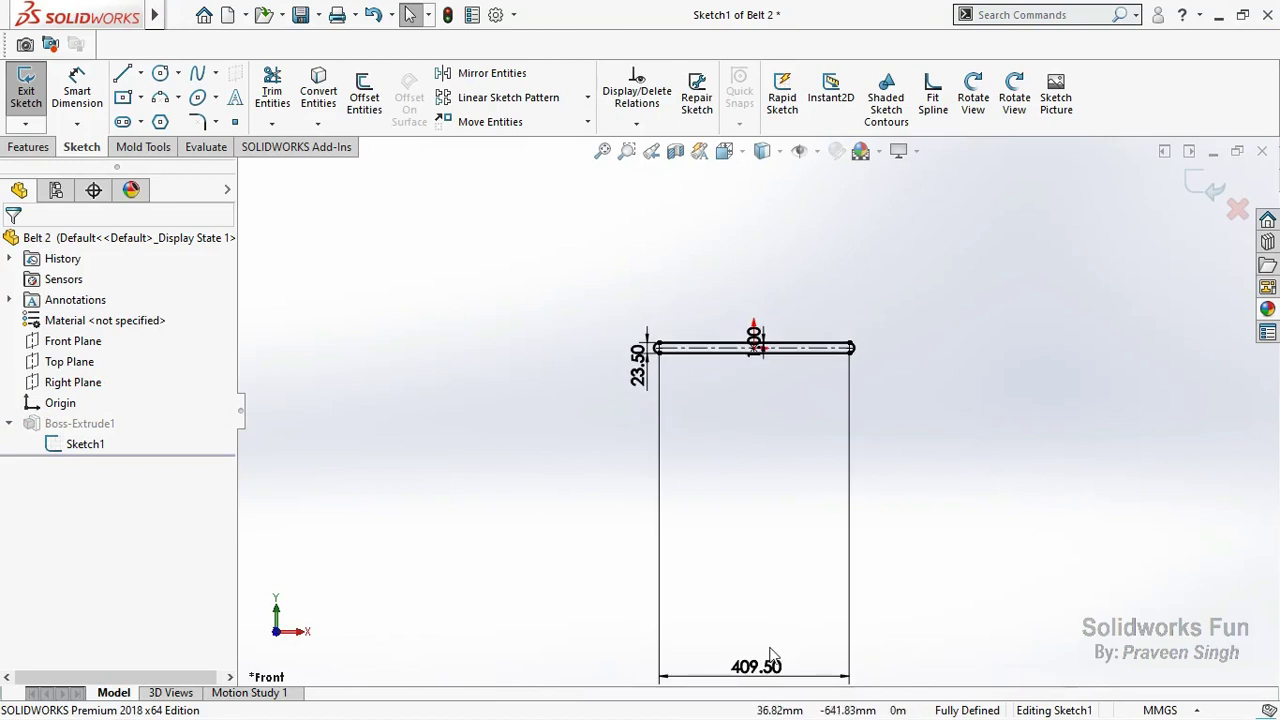
pyautogui.click(757, 660)
pyautogui.moveTo(757, 597); pyautogui.dragTo(752, 392)
pyautogui.click(720, 414)
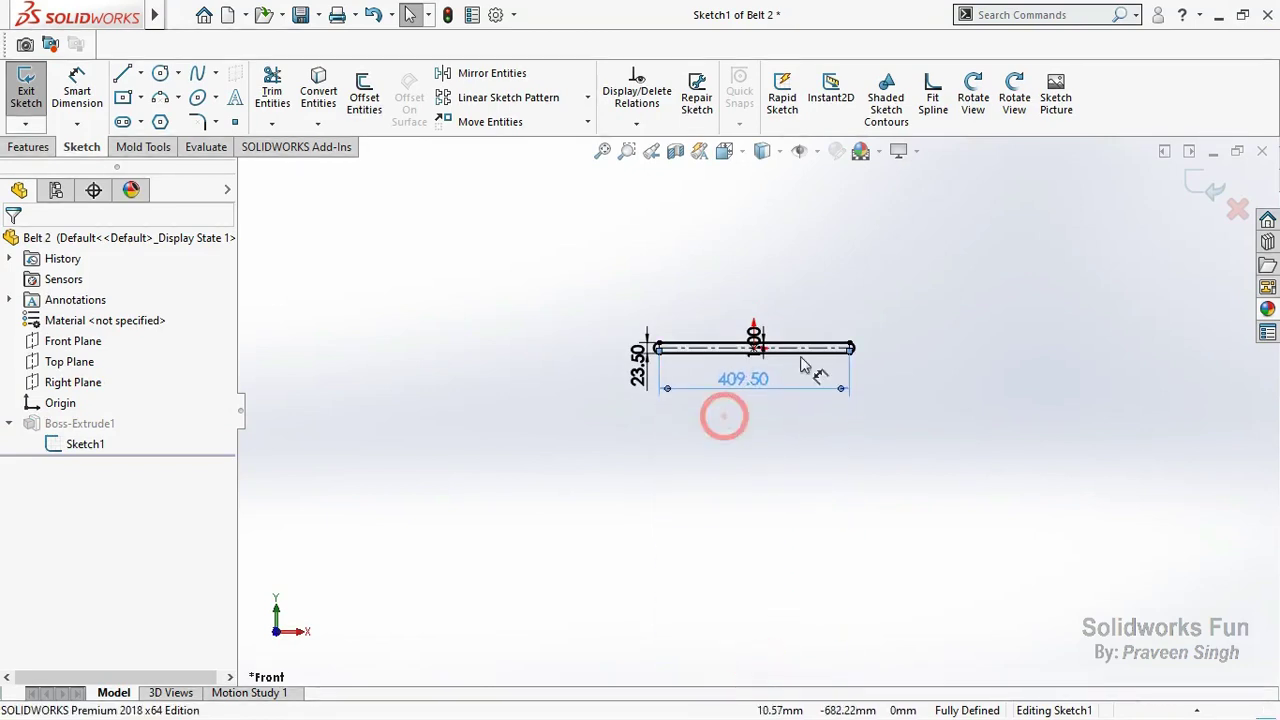
# Fit the slot sketch in view and exit the sketch to rebuild the belt.
pyautogui.scroll(-2, 715, 400)
pyautogui.scroll(-2, 705, 395)
pyautogui.scroll(-2, 695, 393)
pyautogui.scroll(2, 688, 425)
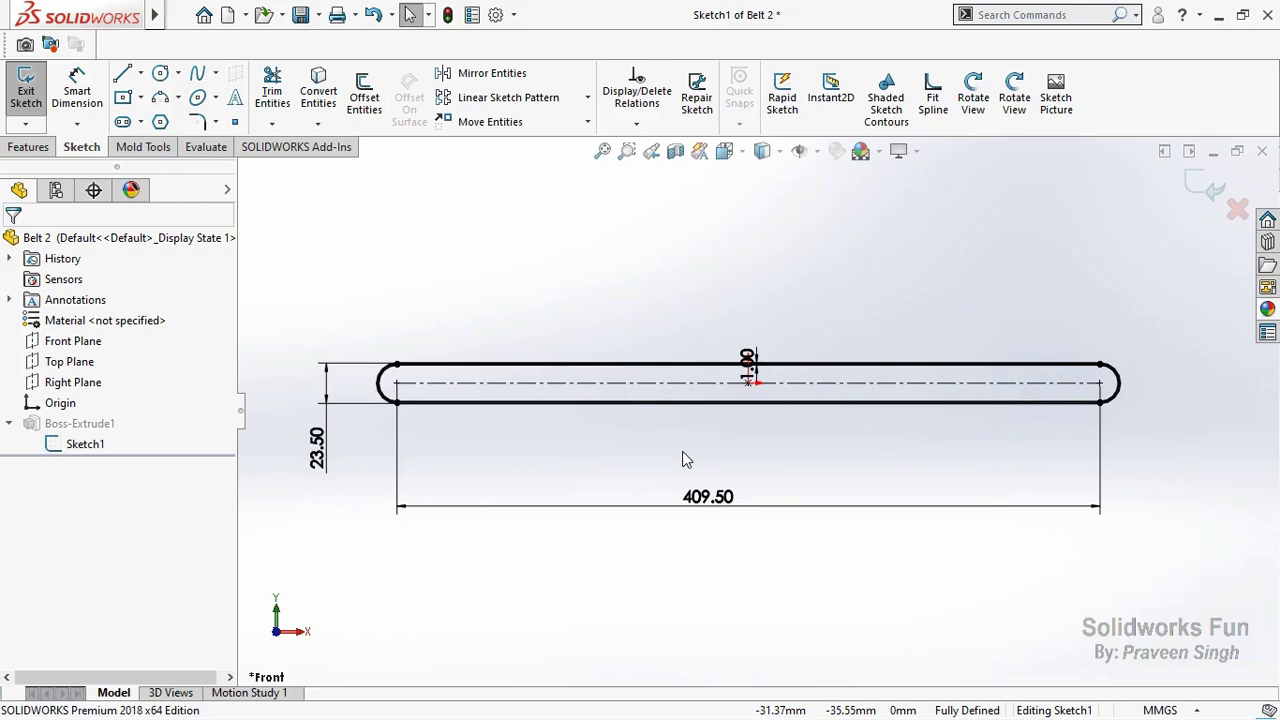
pyautogui.scroll(-3, 366, 397)
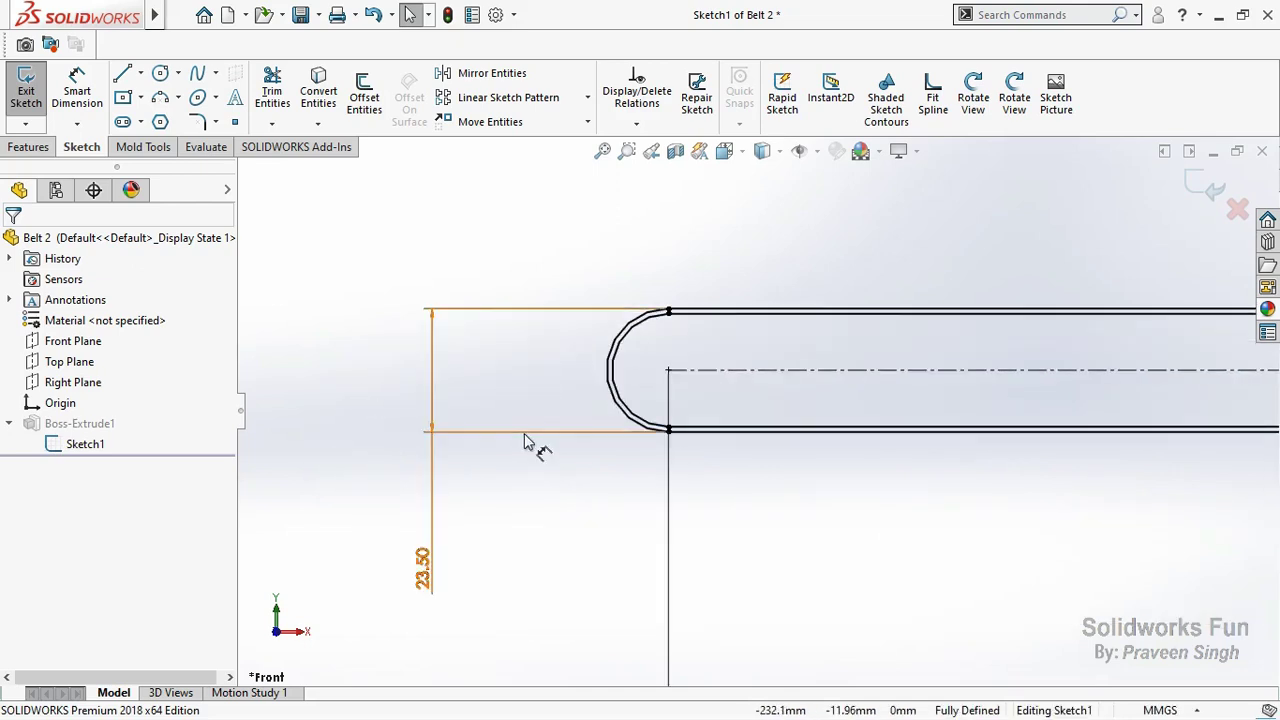
pyautogui.scroll(3, 1026, 429)
pyautogui.scroll(-3, 850, 342)
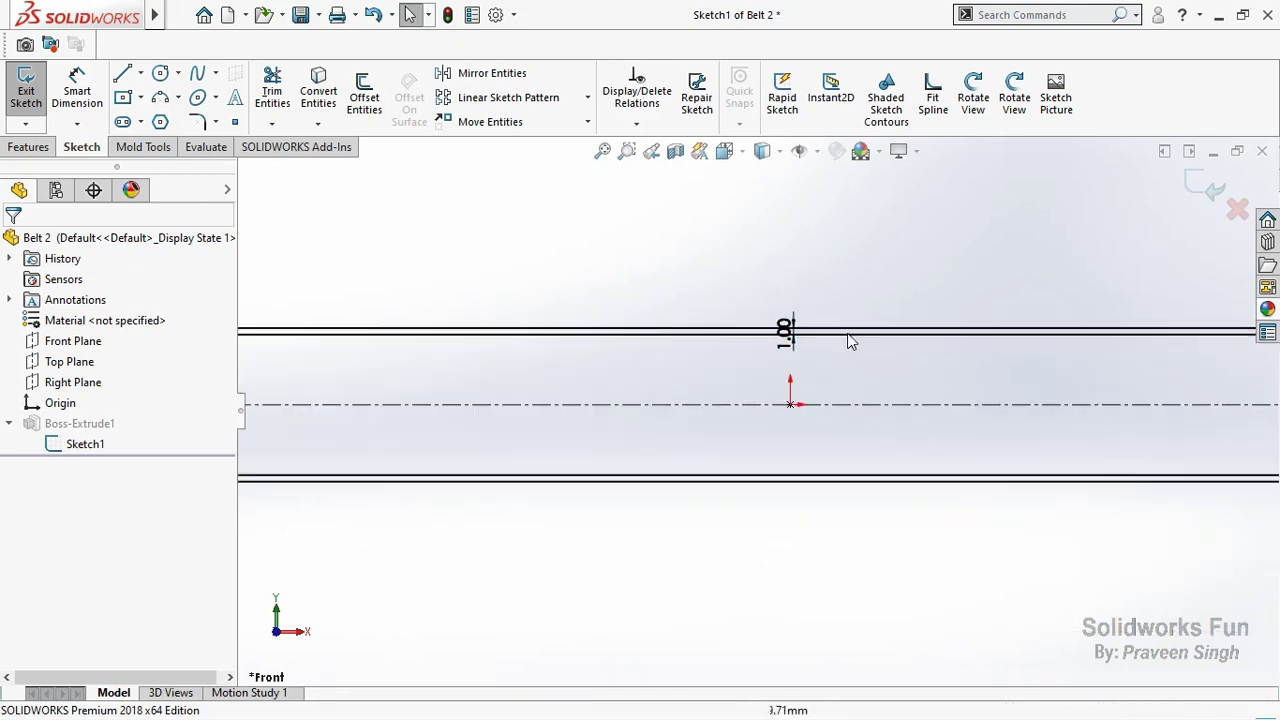
pyautogui.press('f')
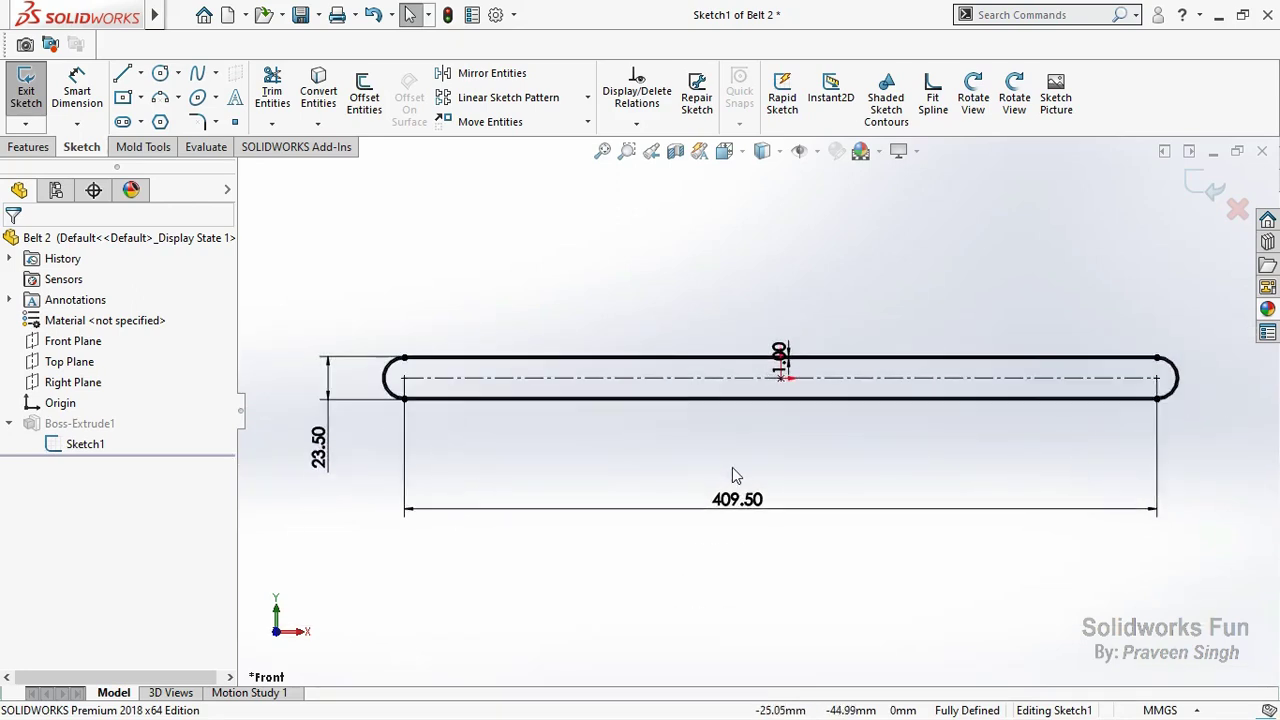
pyautogui.click(1200, 190)
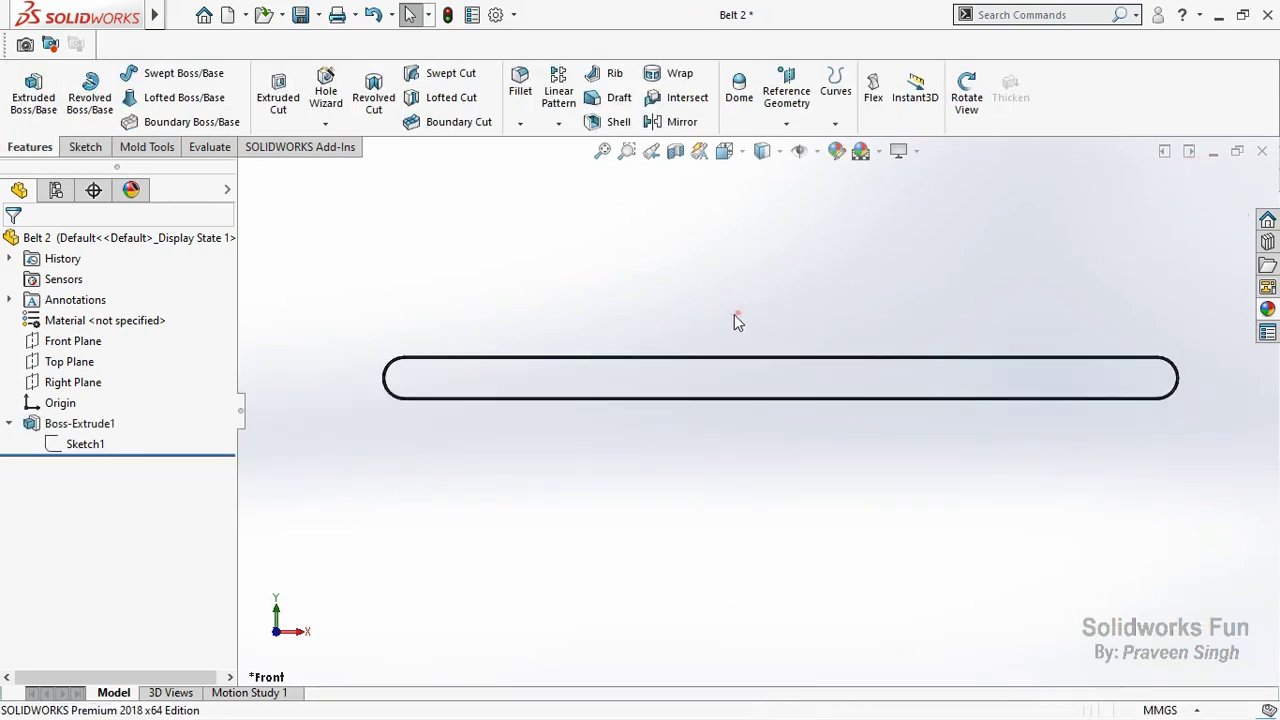
# Try a deeper extrusion, then cancel to keep 76 mm and save Belt 2.
pyautogui.click(80, 423)
pyautogui.click(124, 371)
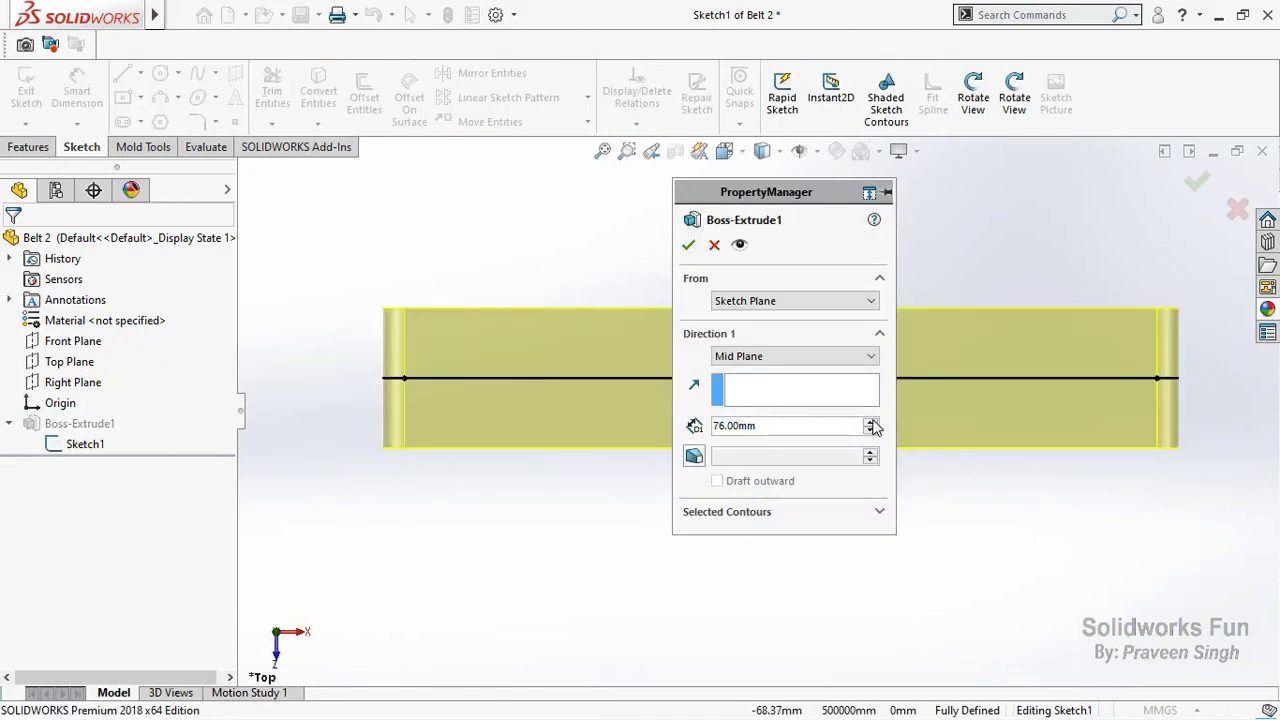
pyautogui.click(871, 423)
pyautogui.click(871, 423)
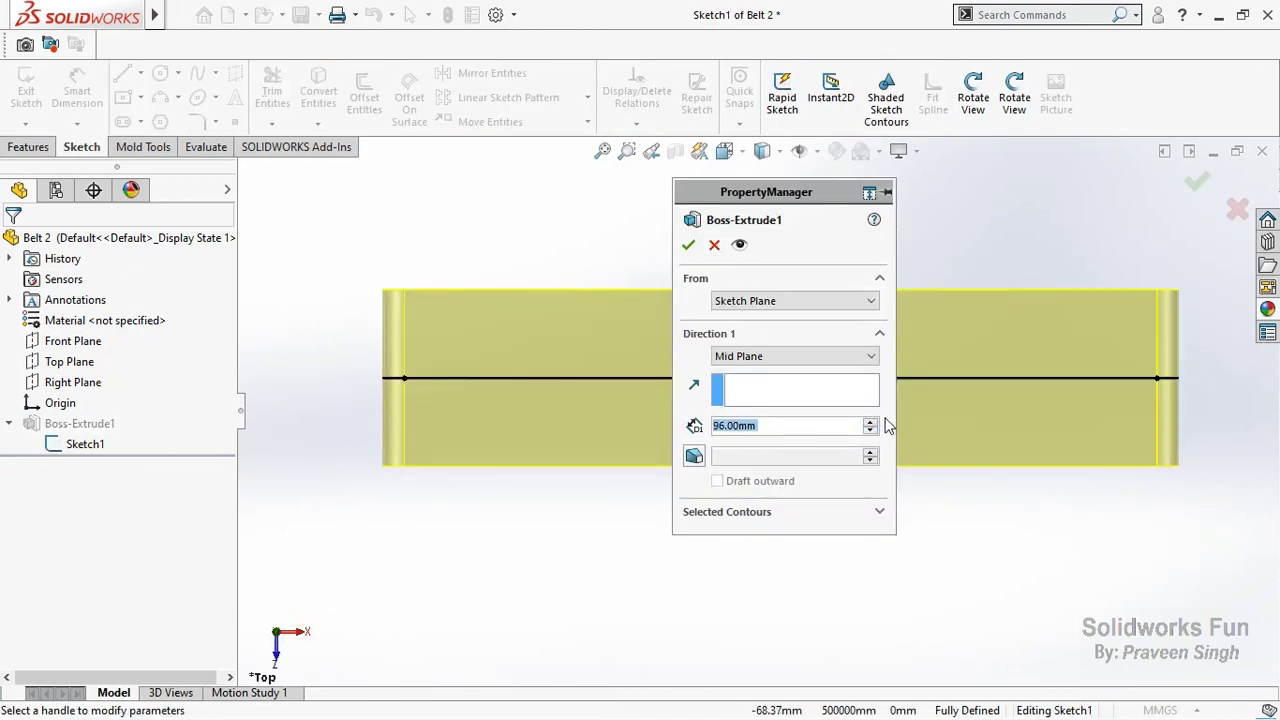
pyautogui.click(714, 244)
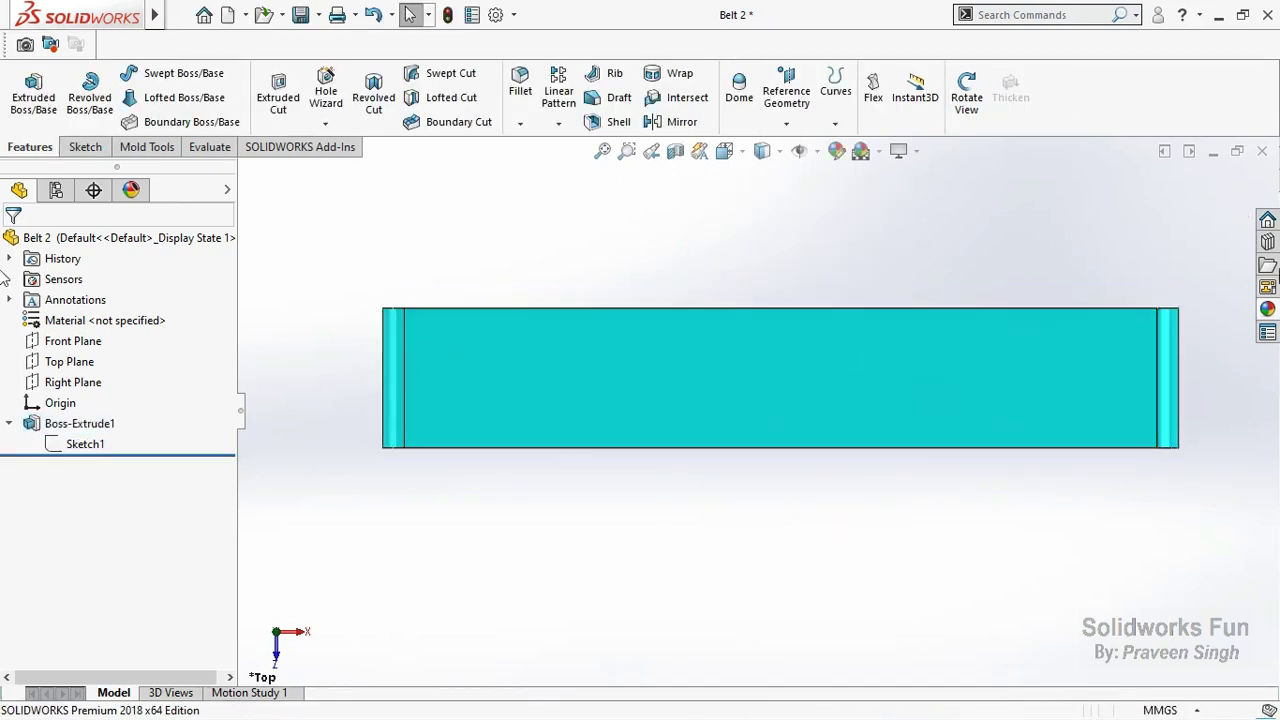
pyautogui.click(300, 14)
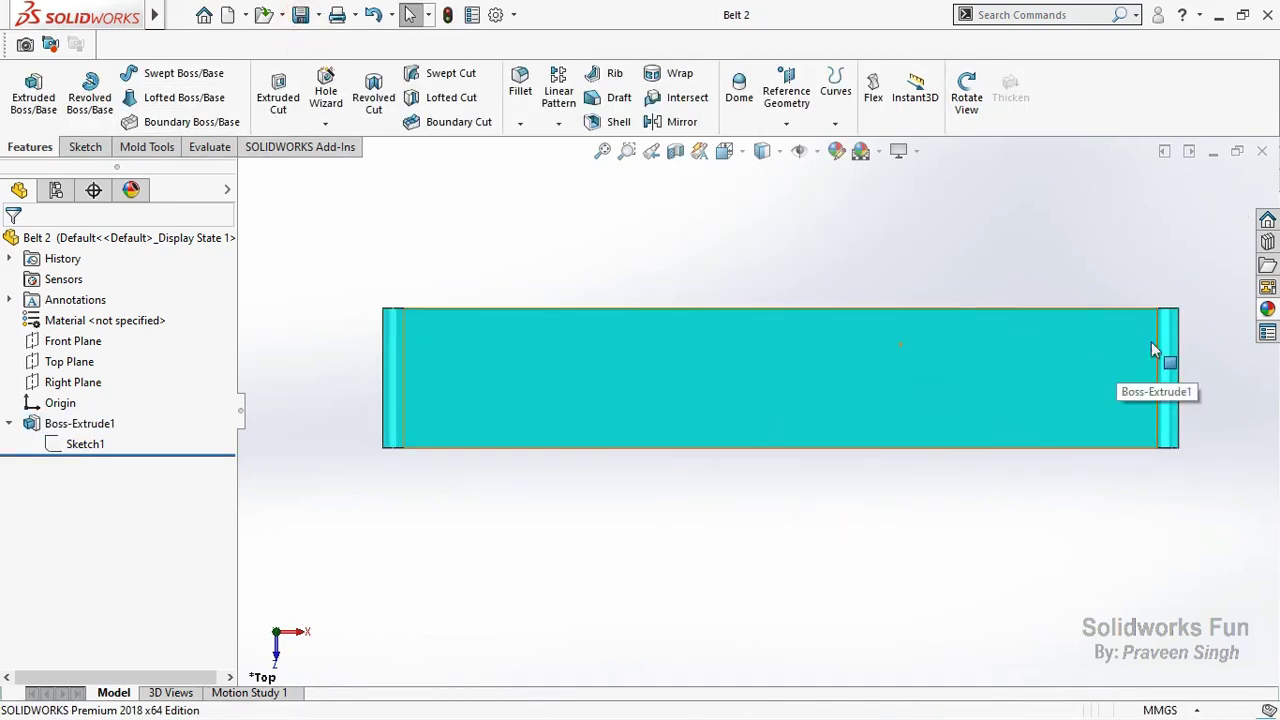
pyautogui.click(1265, 150)
# Open Box.SLDPRT and edit its Boss-Extrude1, viewing it from the top and front.
pyautogui.click(515, 130)
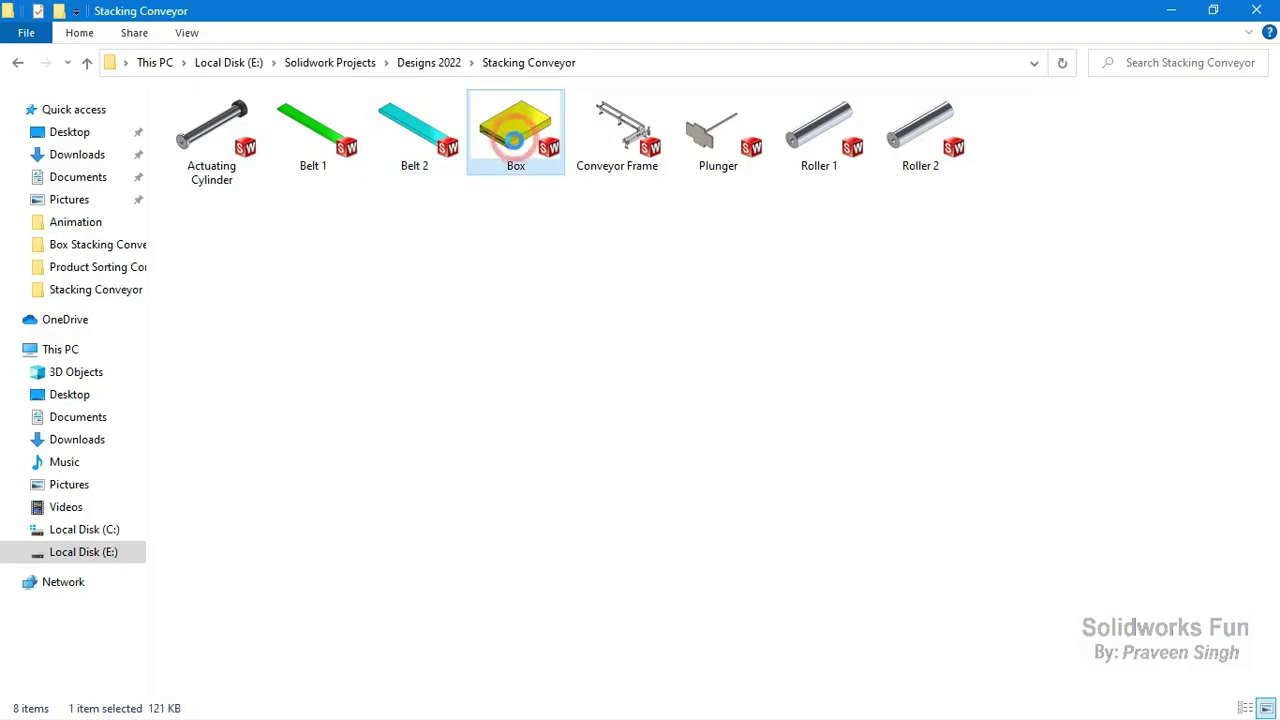
pyautogui.rightClick(505, 147)
pyautogui.press('Return')
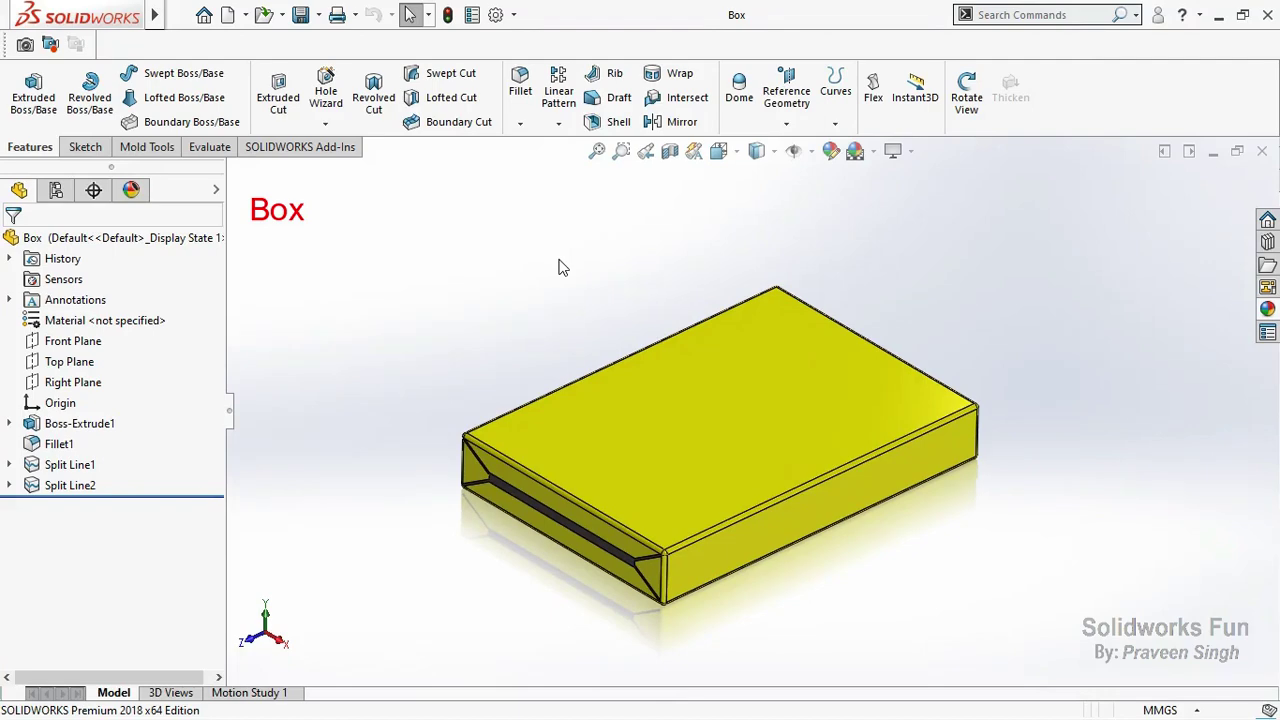
pyautogui.click(92, 424)
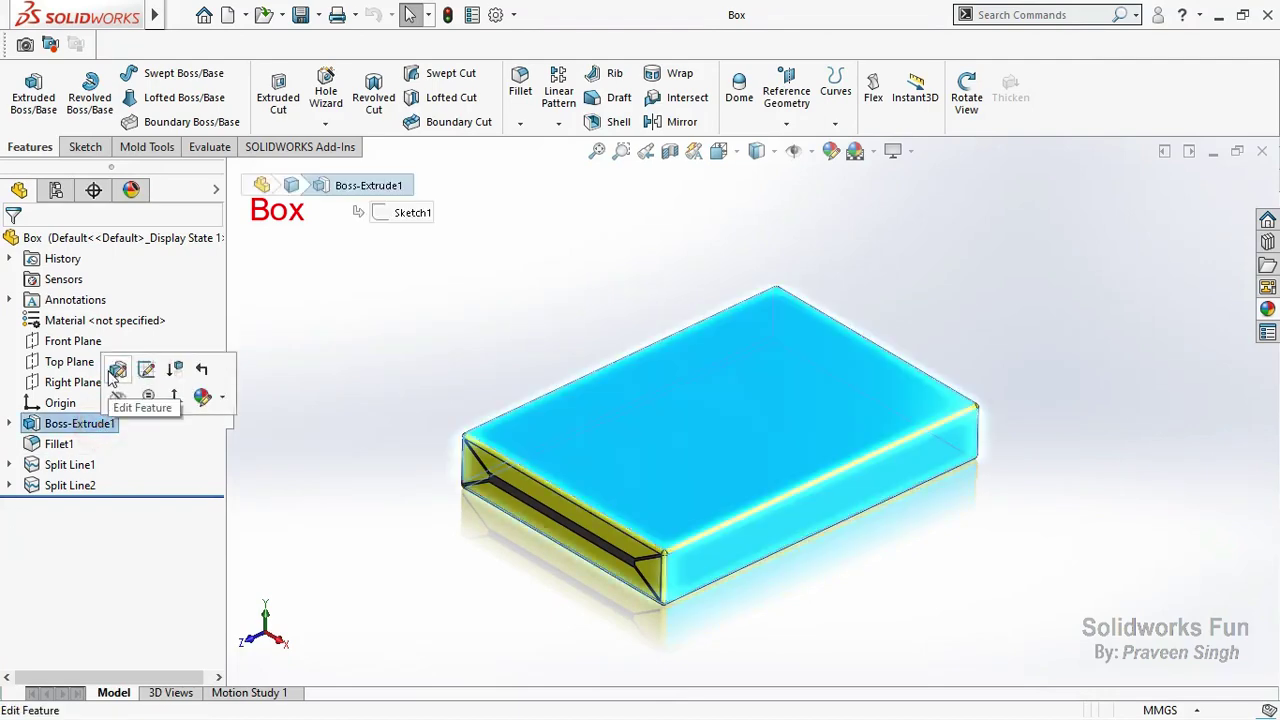
pyautogui.click(114, 368)
pyautogui.click(266, 609)
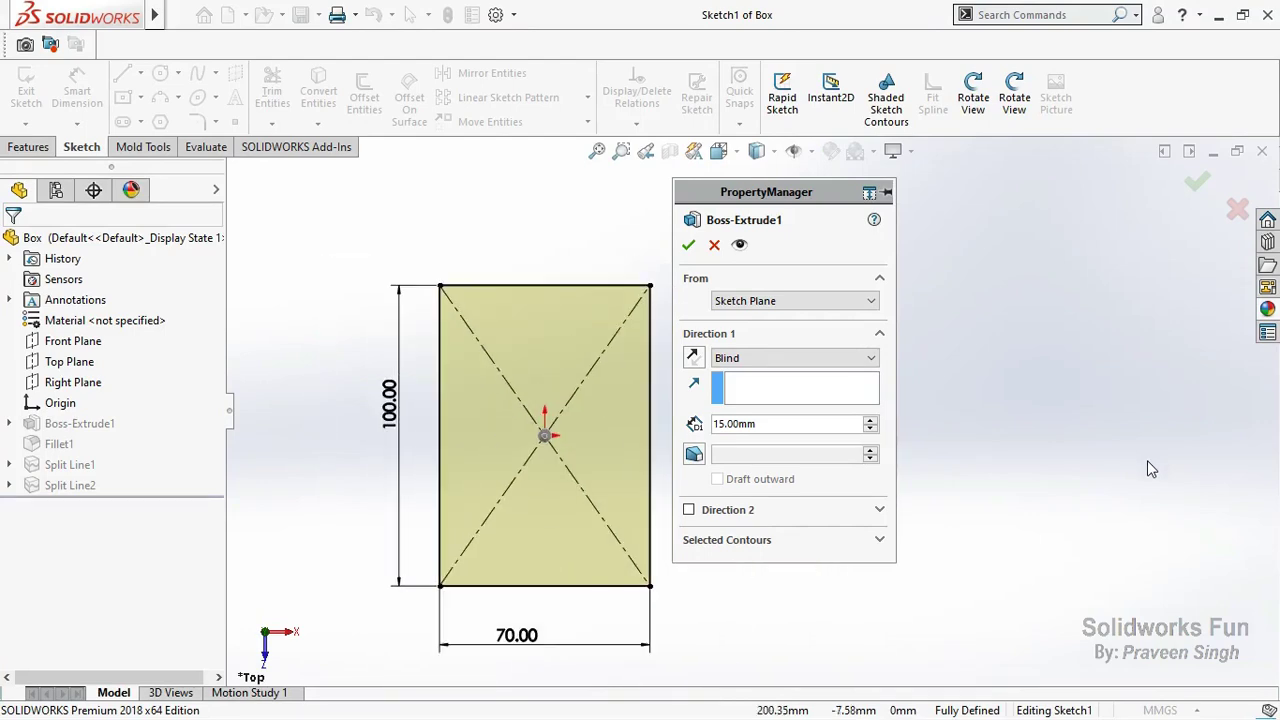
pyautogui.click(265, 650)
# Try a 25 mm depth, return to 15 mm, cancel the edit and save Box.
pyautogui.click(869, 419)
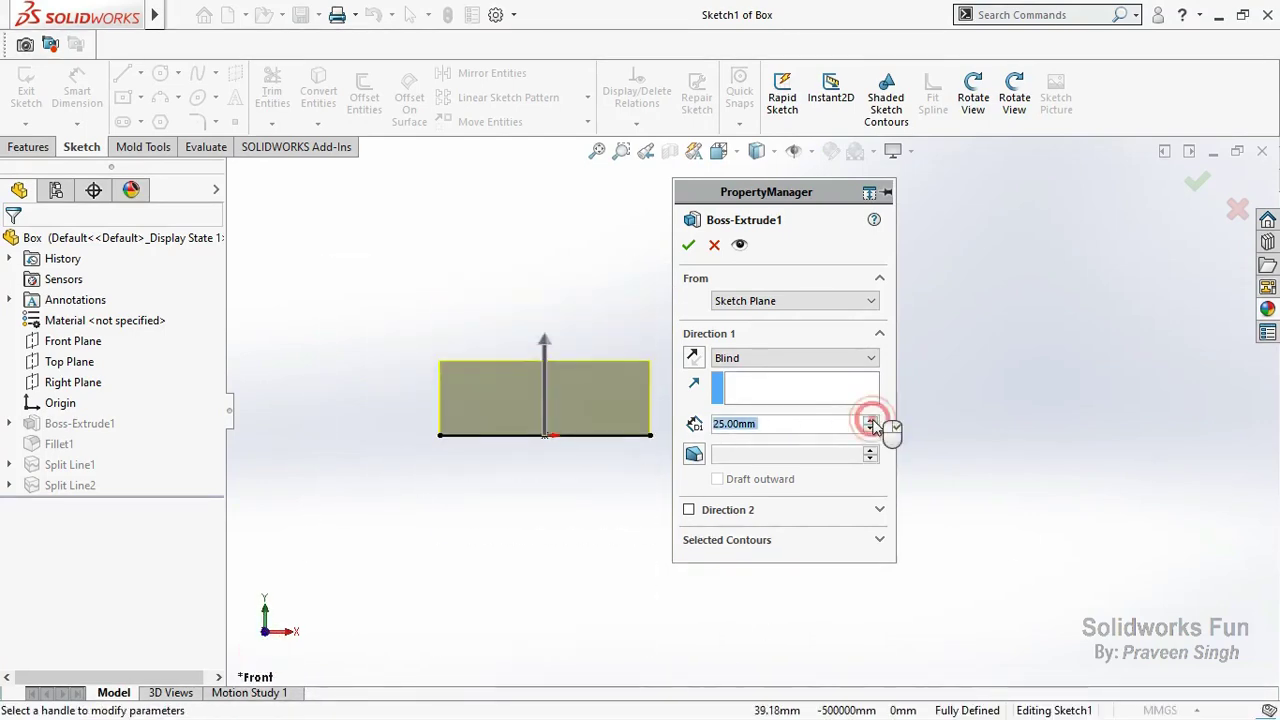
pyautogui.click(870, 429)
pyautogui.click(716, 245)
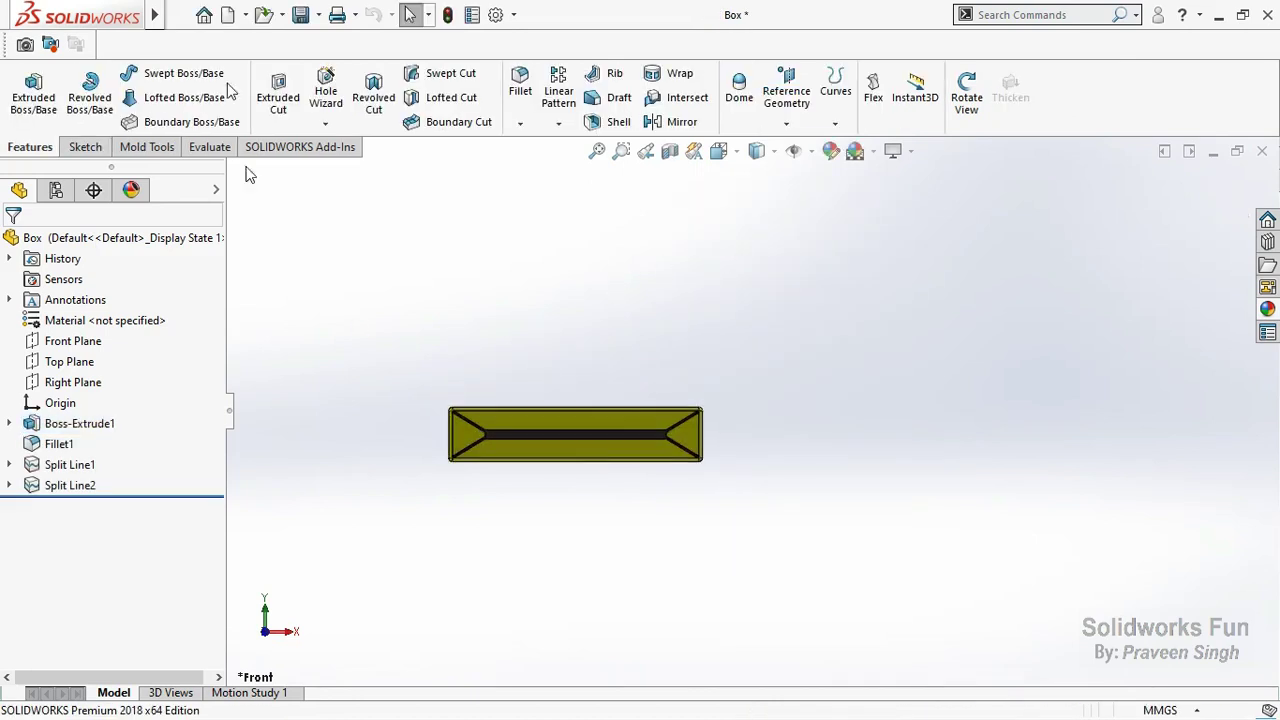
pyautogui.click(310, 15)
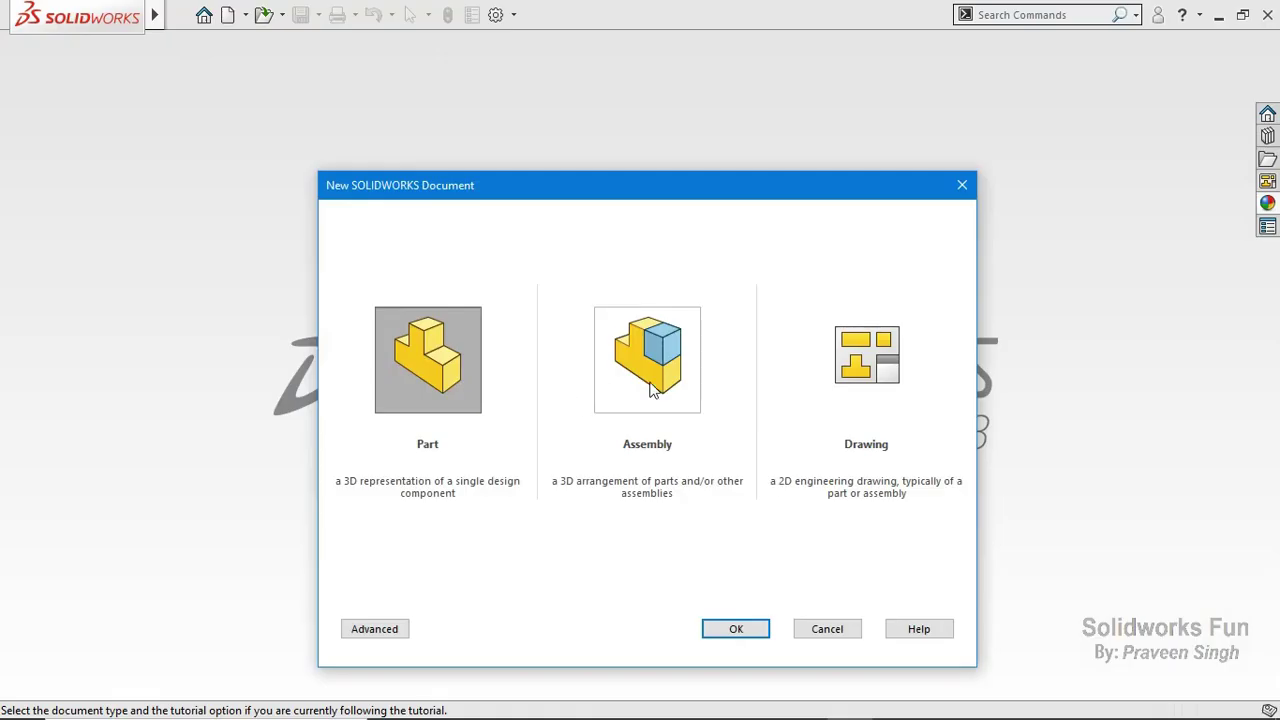
# Create a new assembly and place the Conveyor Frame part as its first component.
pyautogui.click(650, 390)
pyautogui.click(738, 630)
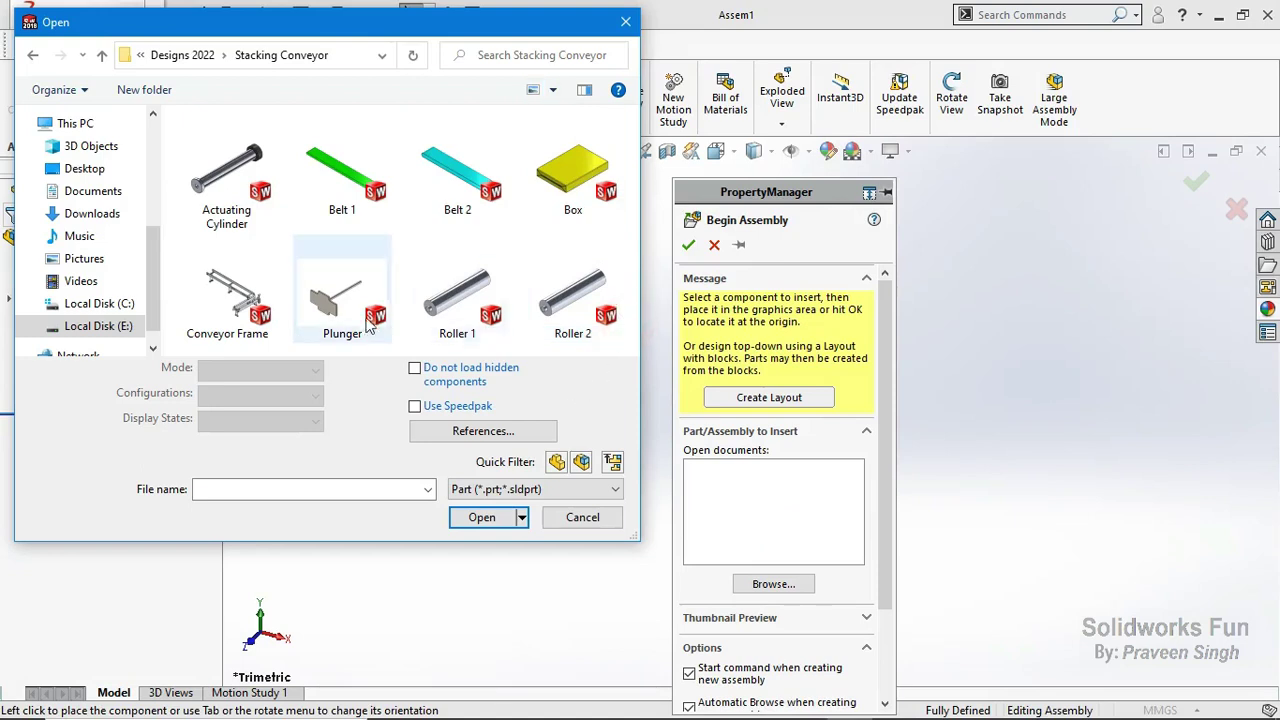
pyautogui.click(227, 300)
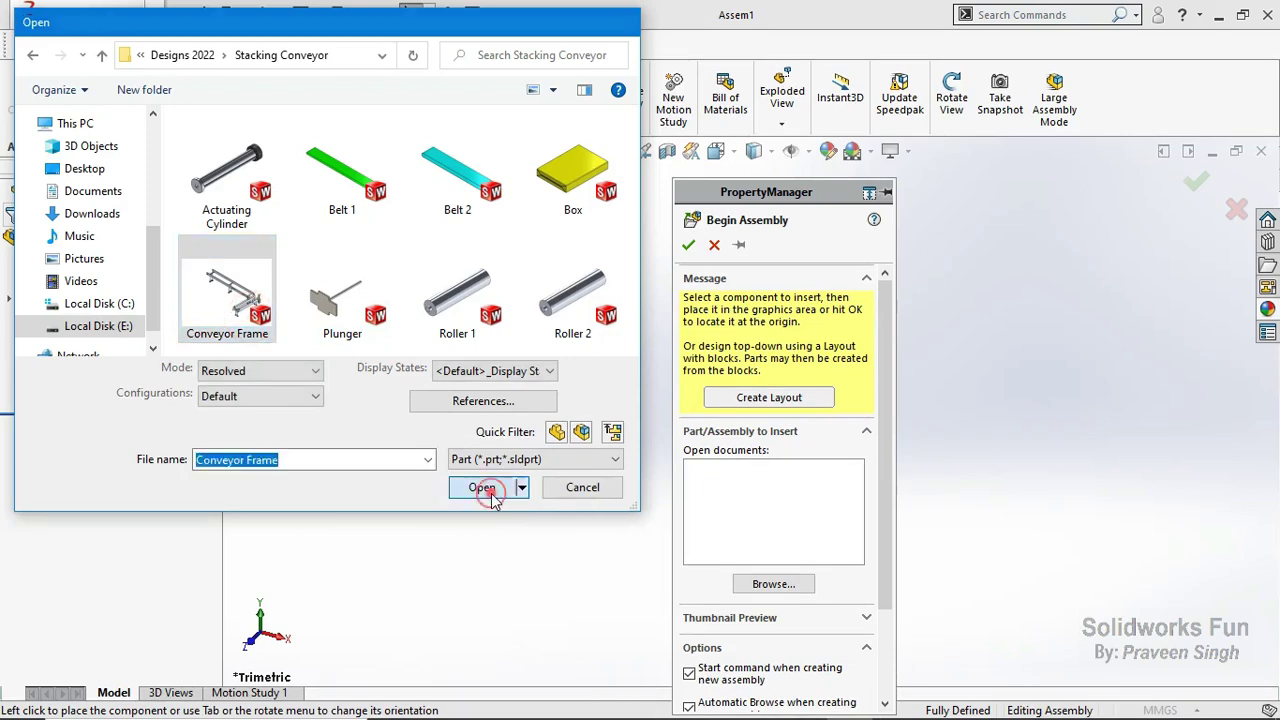
pyautogui.click(478, 517)
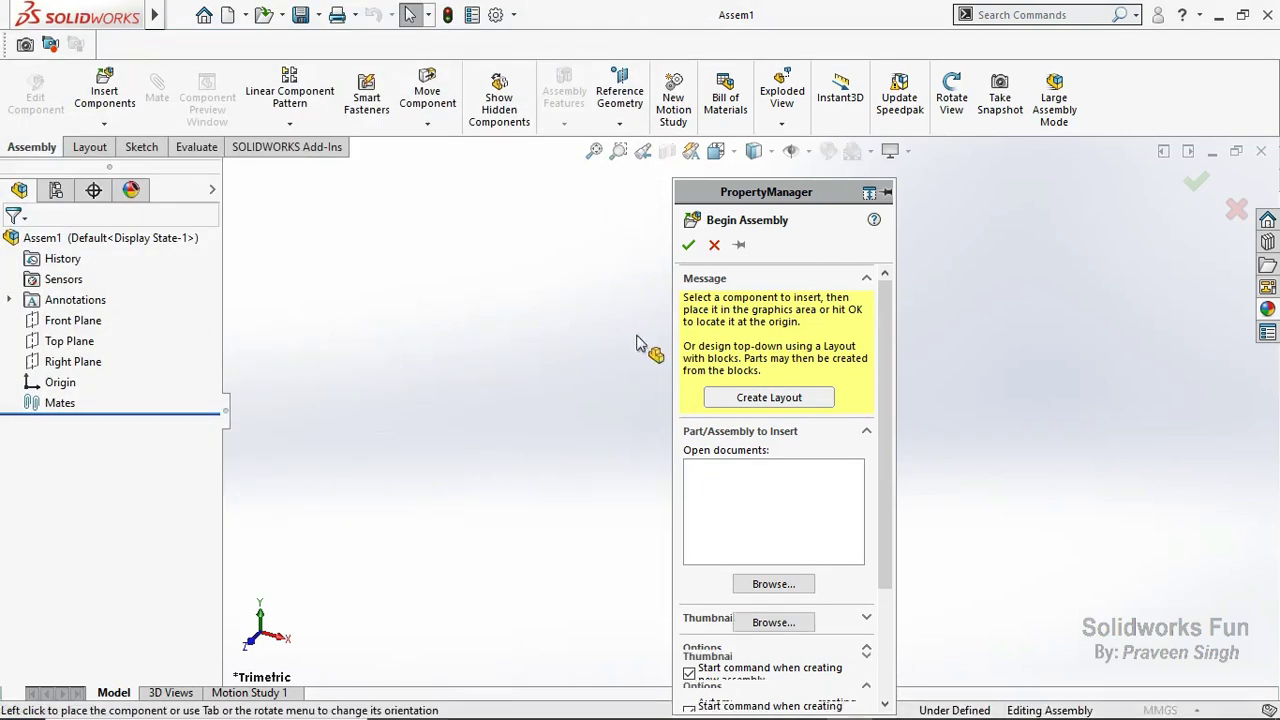
pyautogui.click(640, 344)
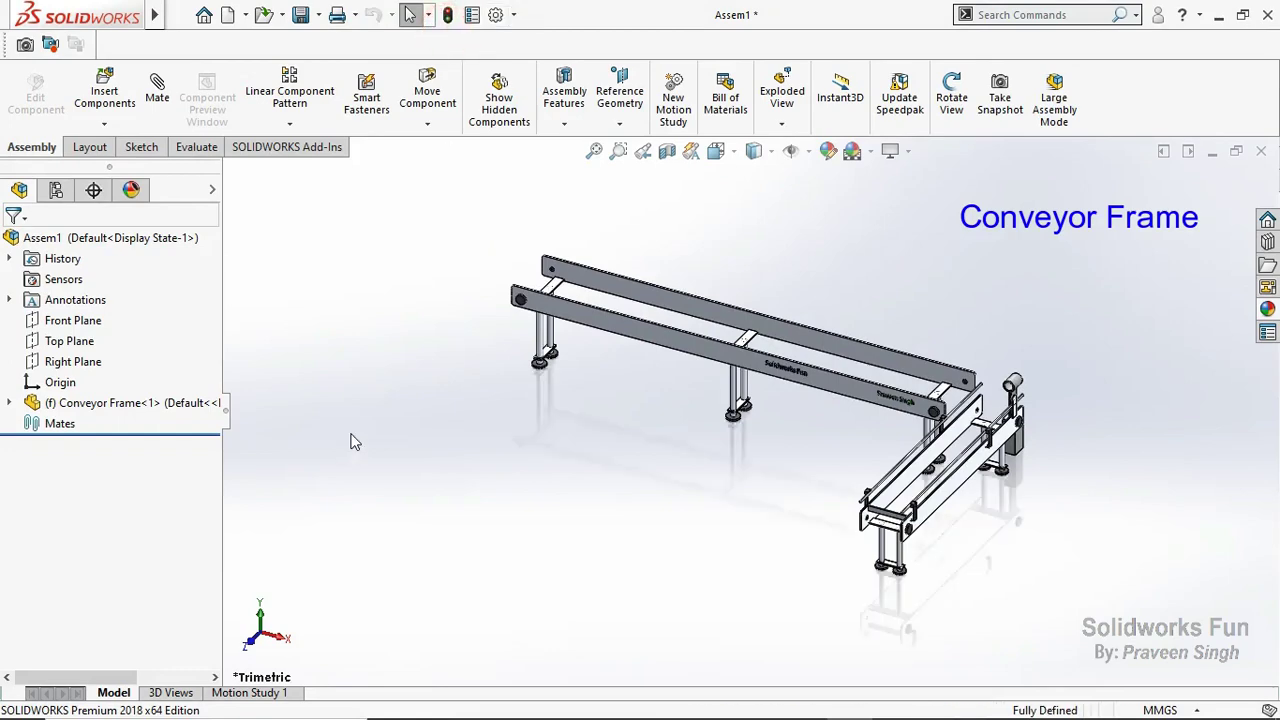
# Save the assembly as 'Box Stacking Conveyor'.
pyautogui.hotkey('ctrl', 's')
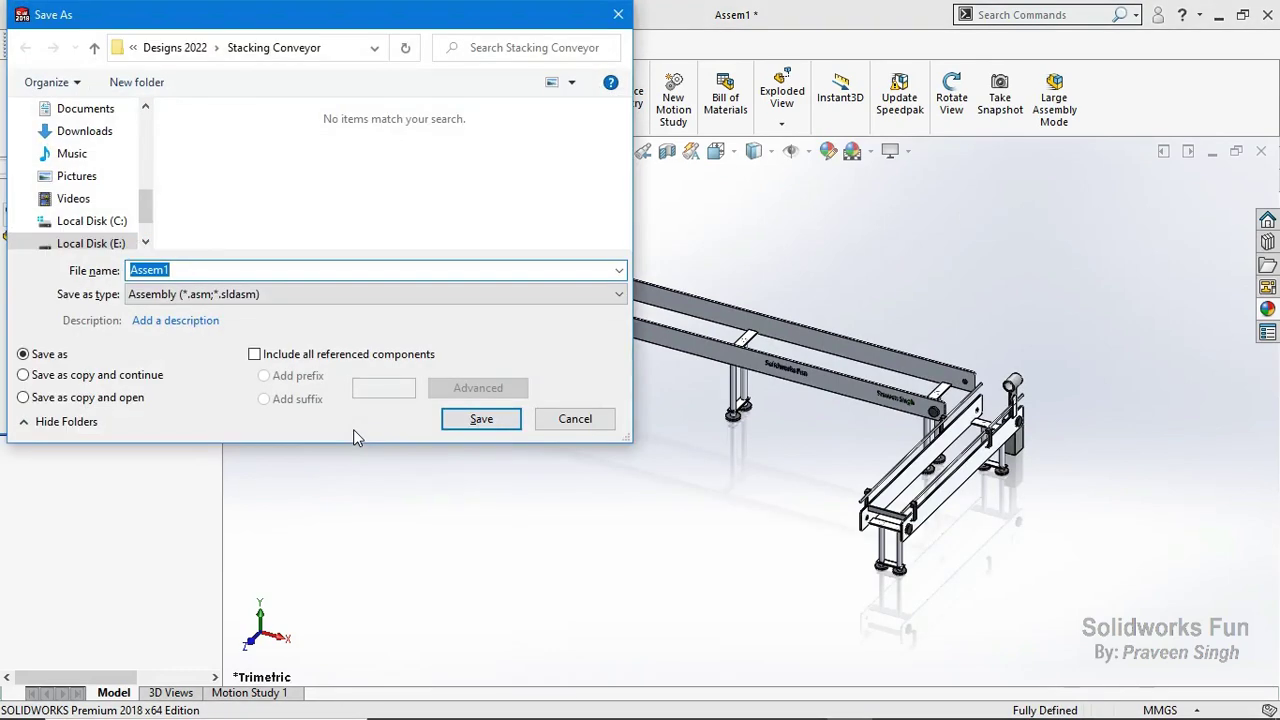
pyautogui.write('Box Stacking Conveyor')
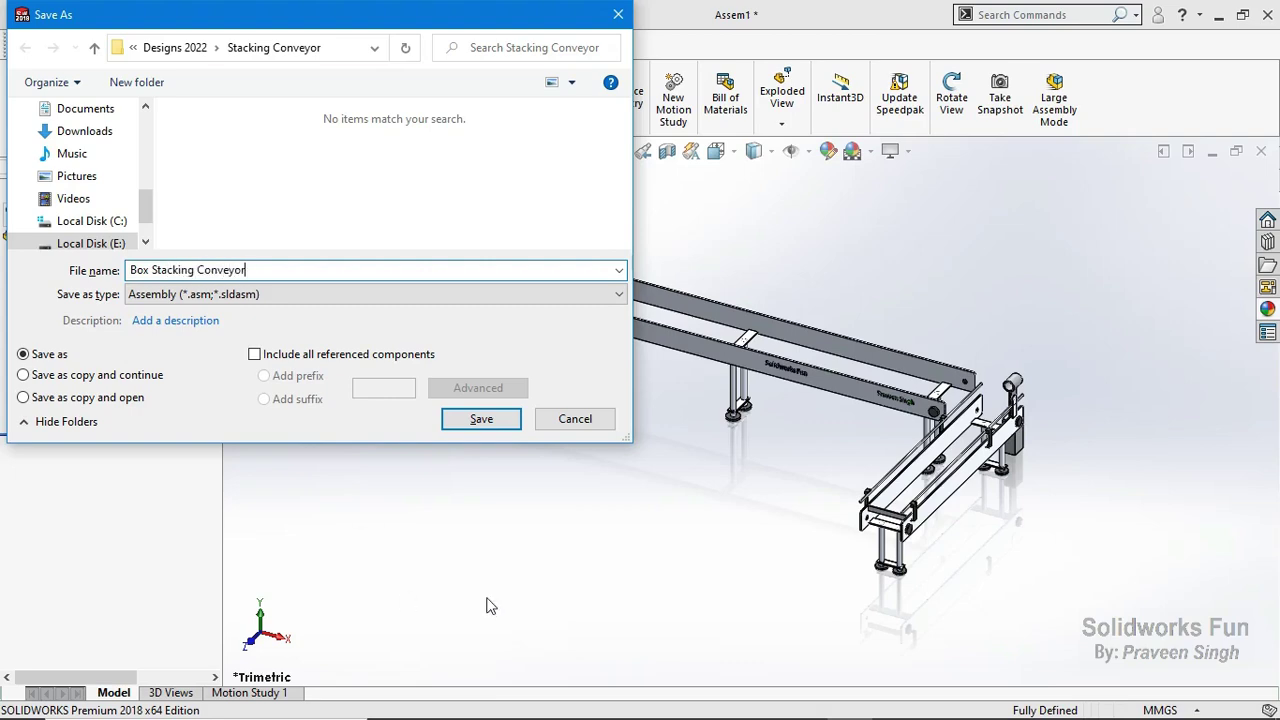
pyautogui.click(491, 421)
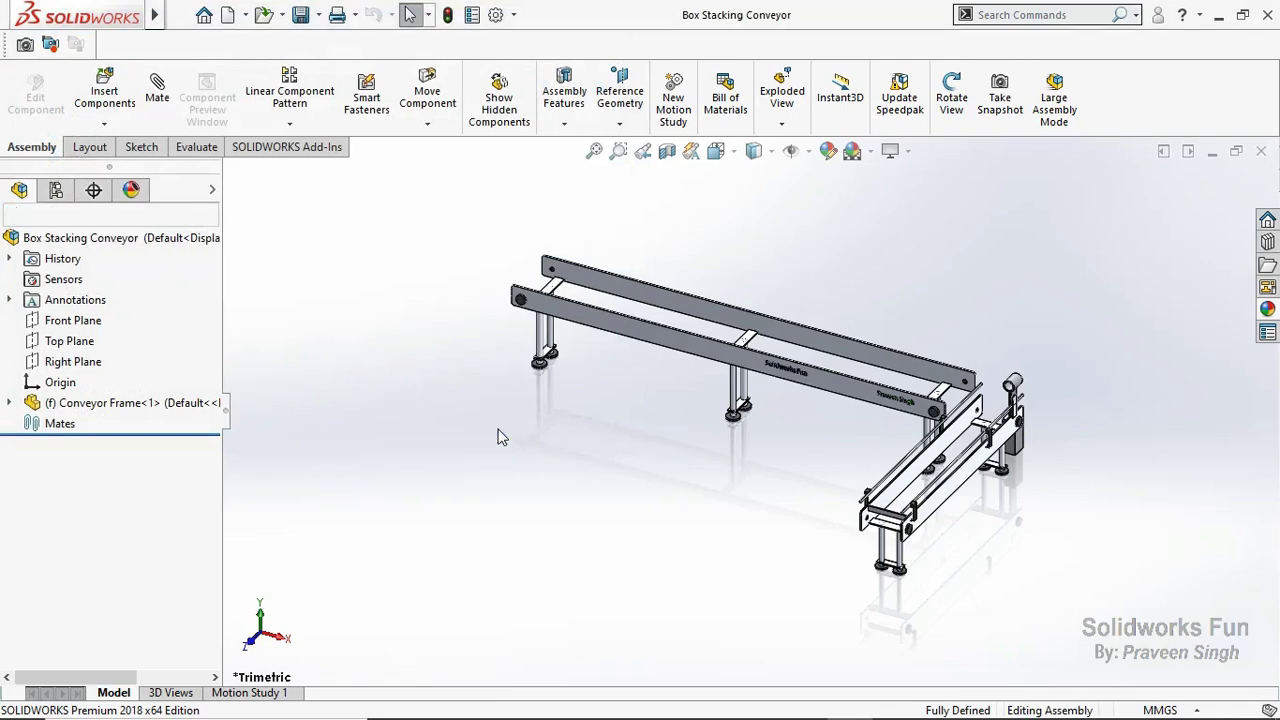
# Float the Conveyor Frame and mate its Front Plane coincident with the assembly's Front Plane.
pyautogui.rightClick(153, 405)
pyautogui.click(222, 358)
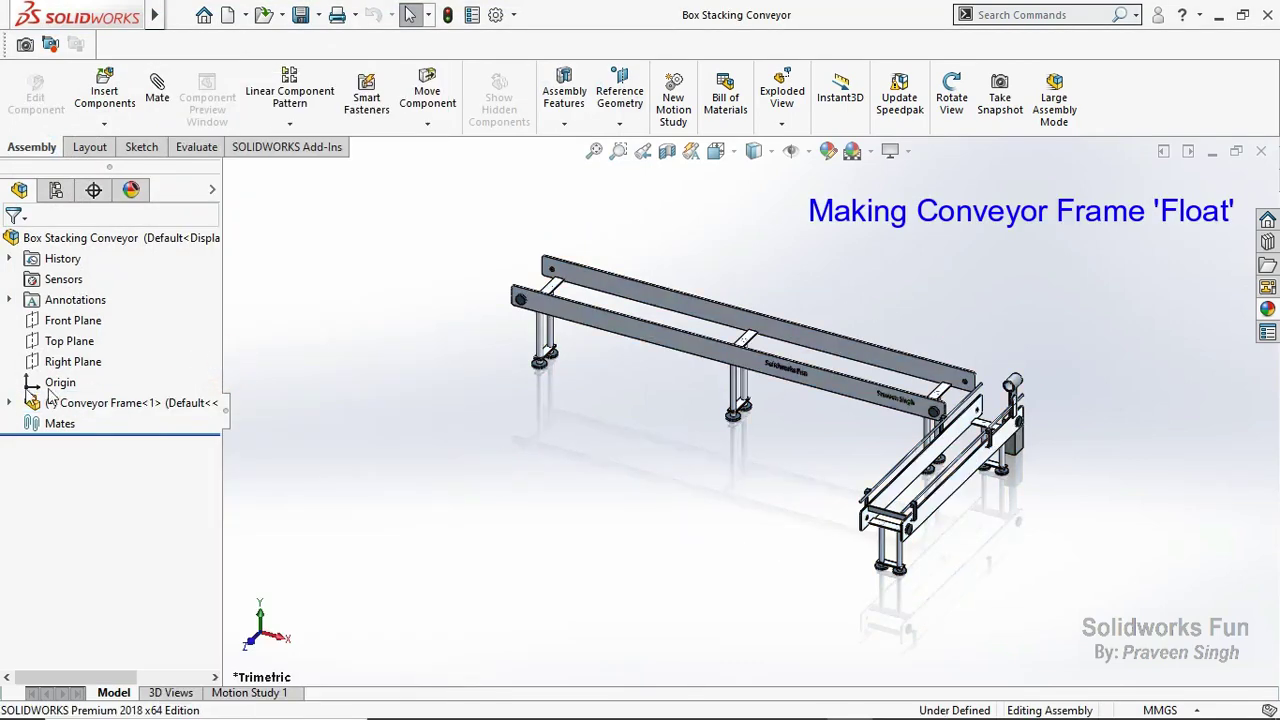
pyautogui.click(9, 402)
pyautogui.click(80, 423)
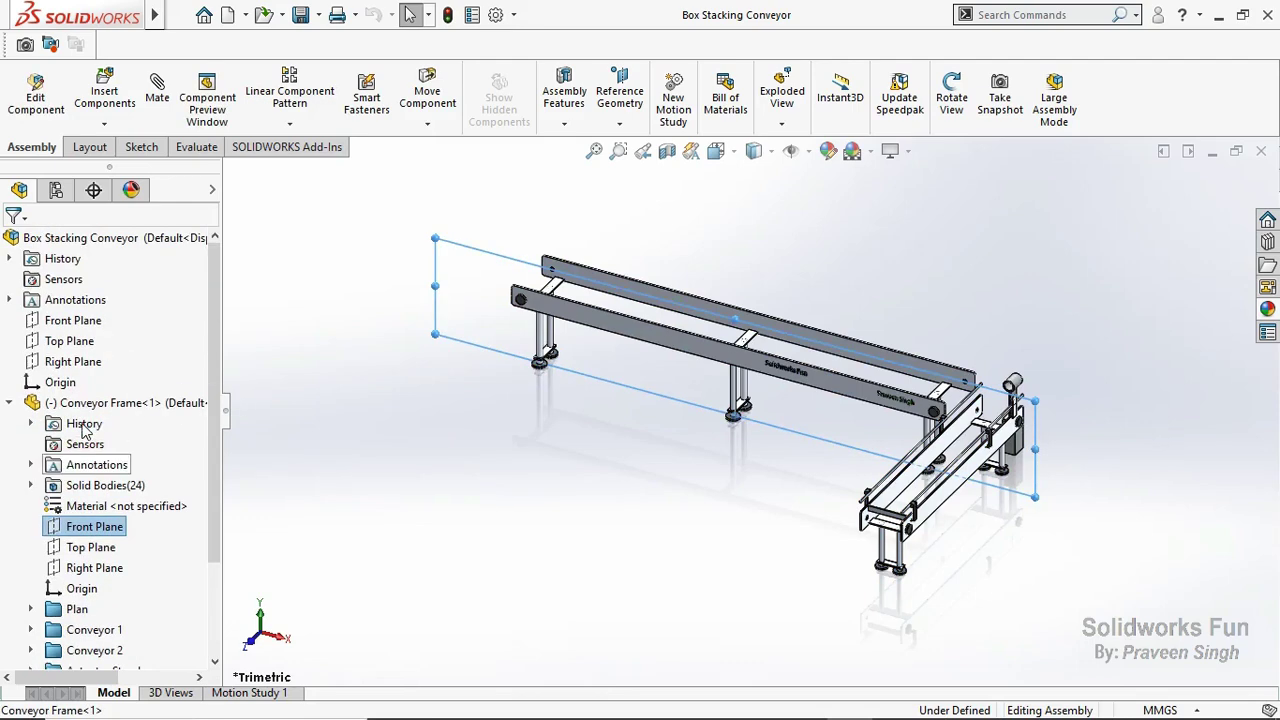
pyautogui.keyDown('ctrl'); pyautogui.click(95, 322); pyautogui.keyUp('ctrl')
pyautogui.click(110, 334)
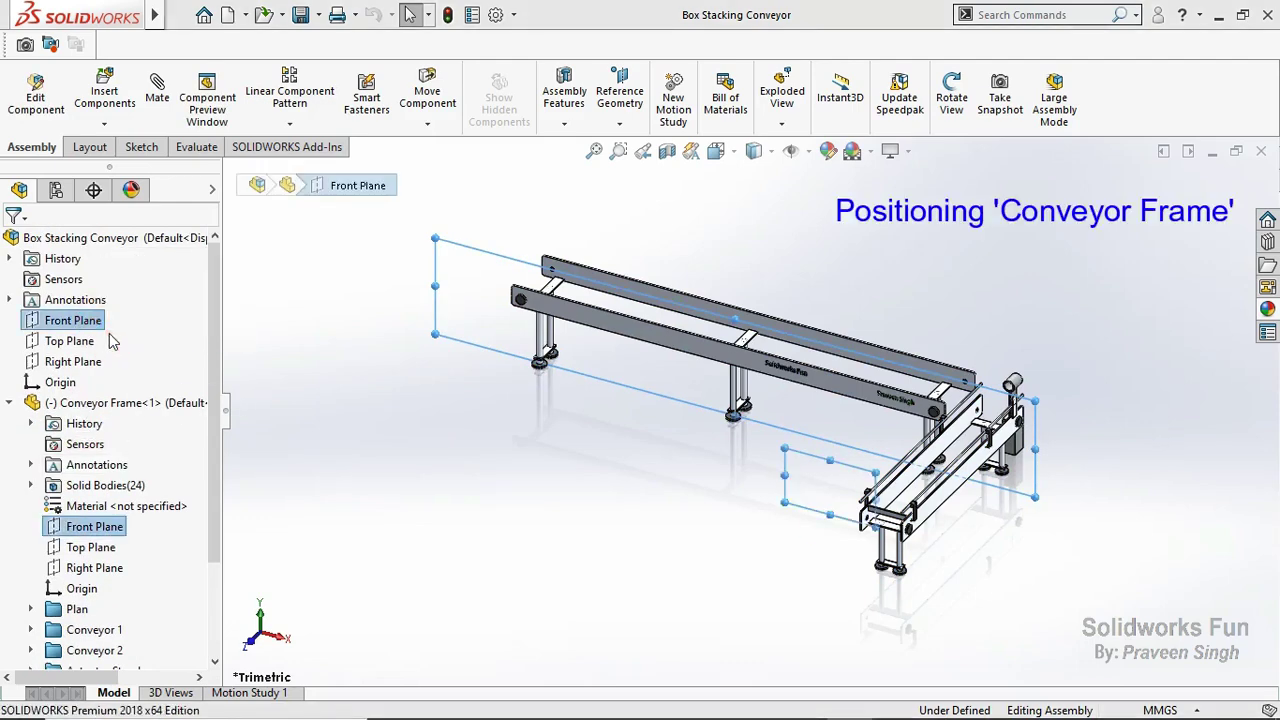
# Mate the frame's Top and Right Planes coincident with the assembly's Top and Right Planes.
pyautogui.click(97, 343)
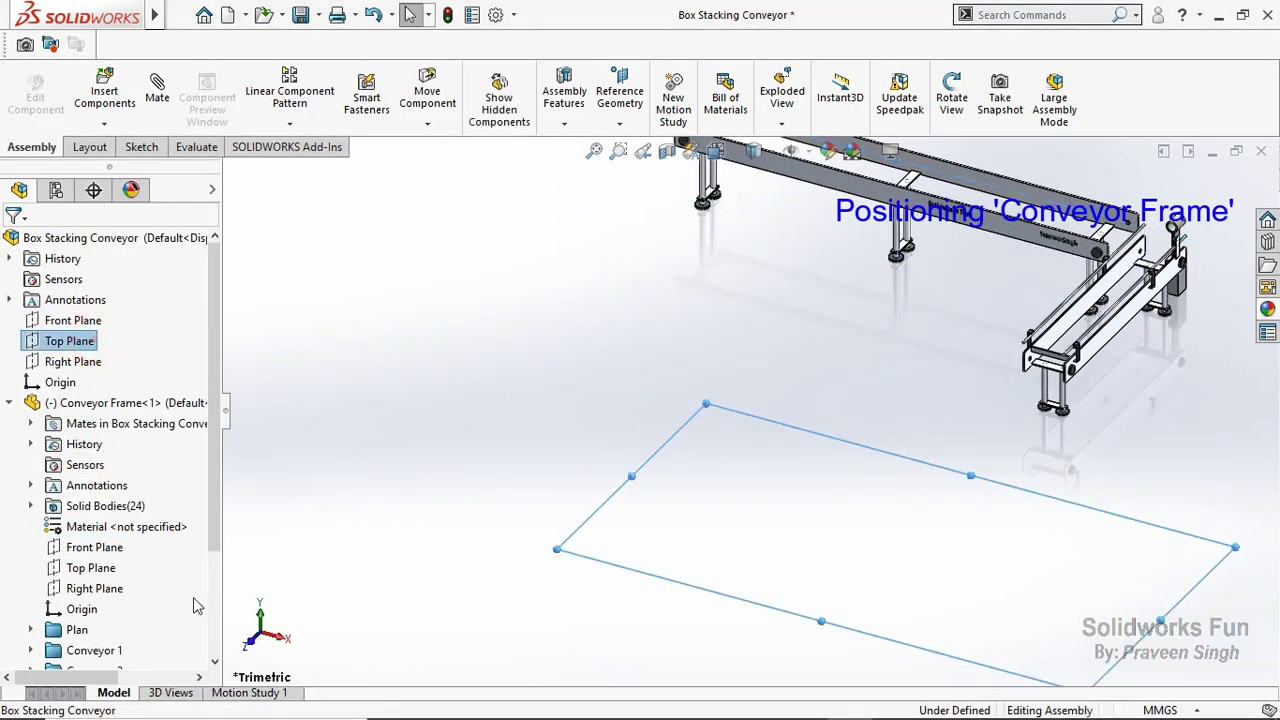
pyautogui.keyDown('ctrl'); pyautogui.click(91, 567); pyautogui.keyUp('ctrl')
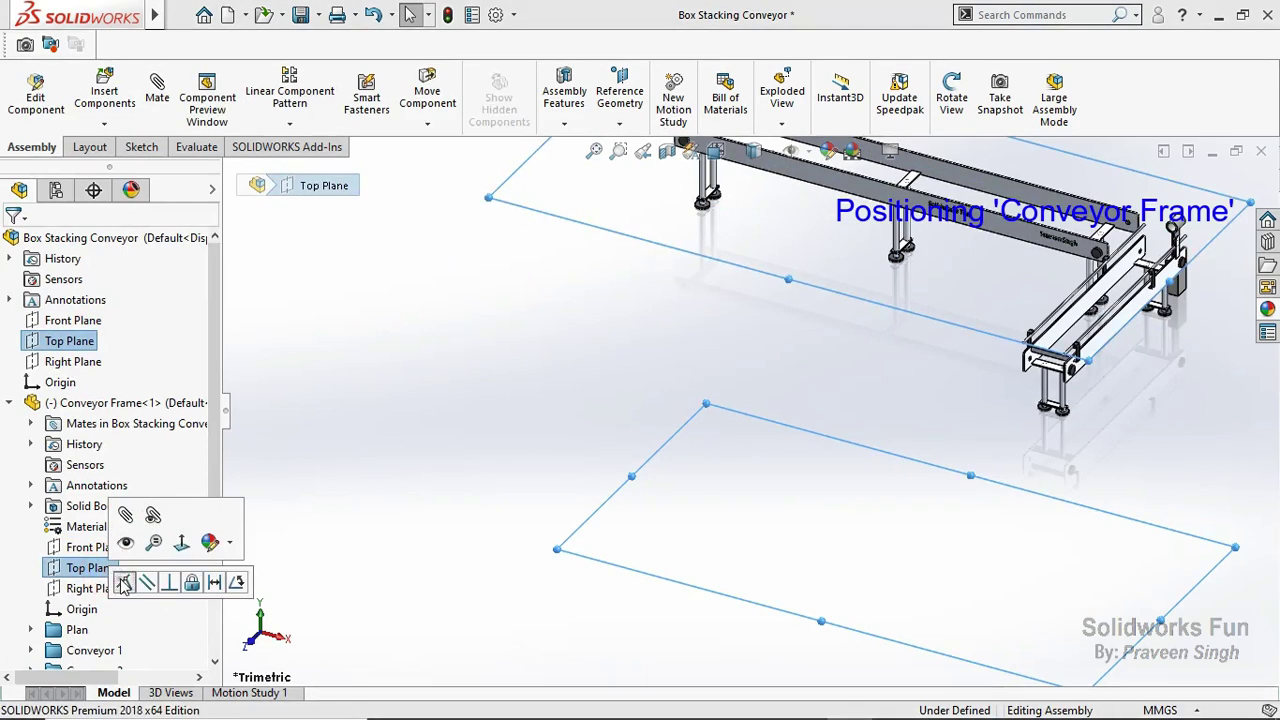
pyautogui.click(122, 587)
pyautogui.click(112, 588)
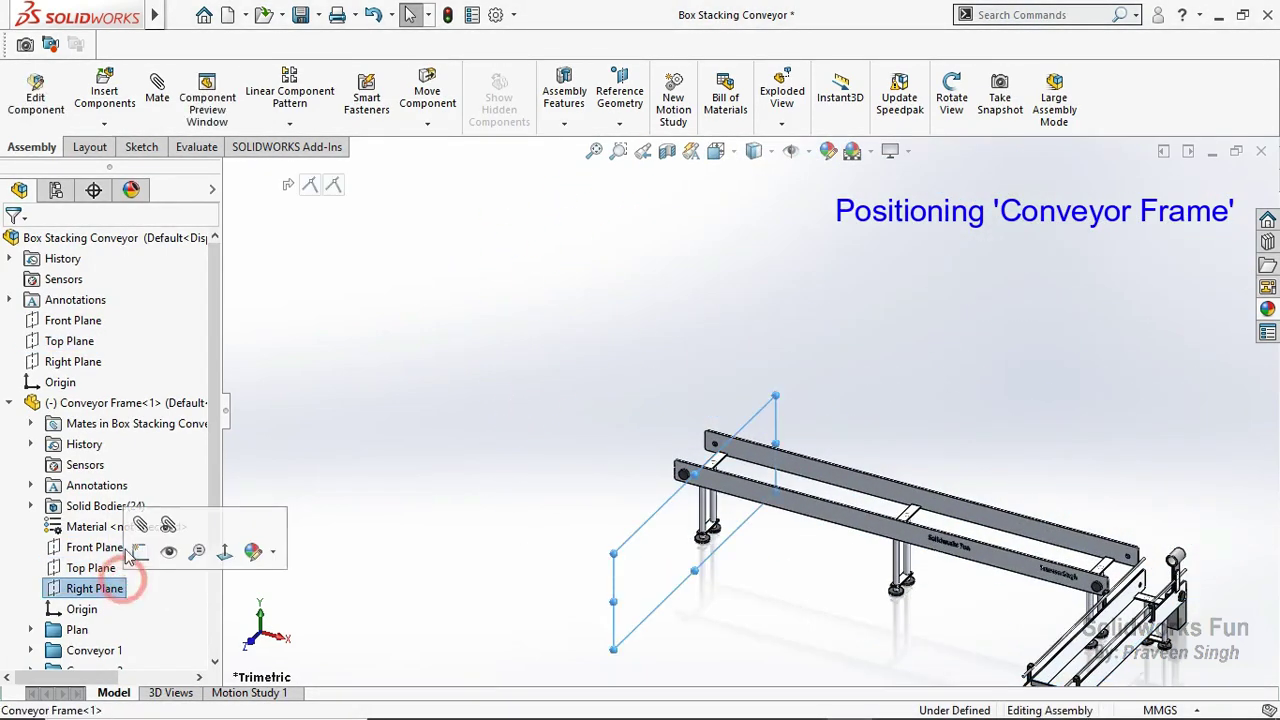
pyautogui.keyDown('ctrl'); pyautogui.click(100, 364); pyautogui.keyUp('ctrl')
pyautogui.click(117, 372)
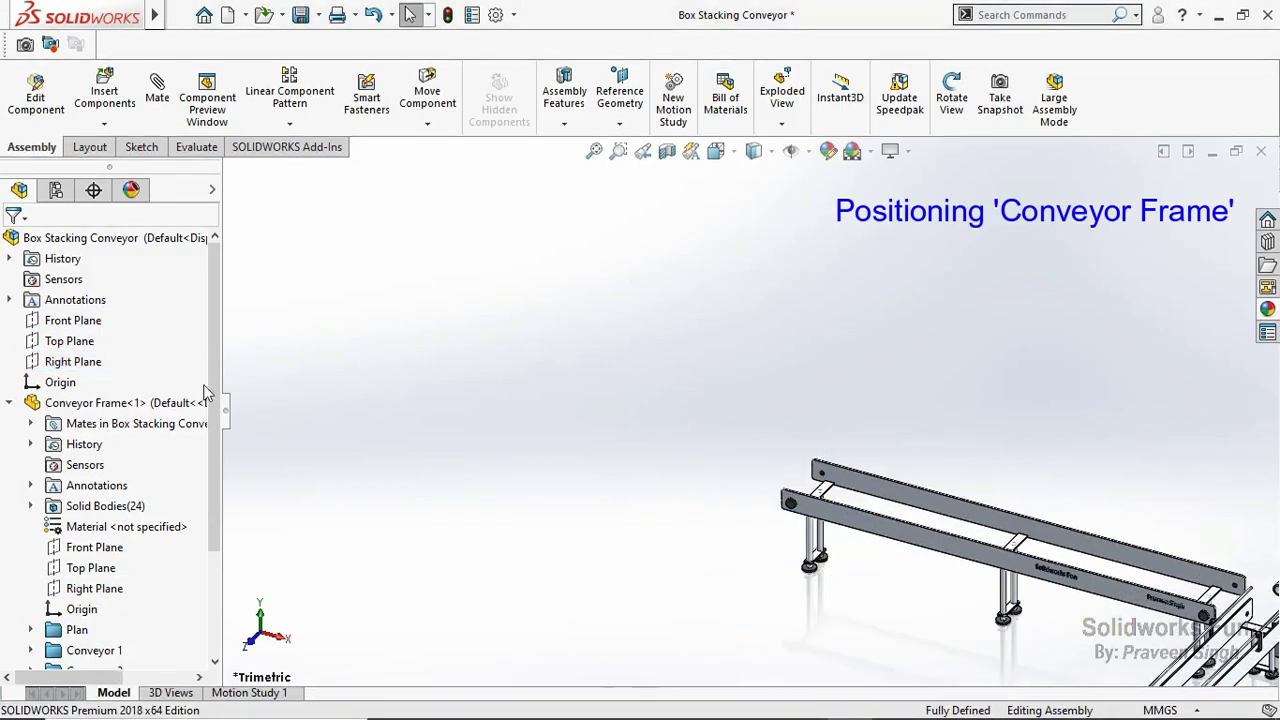
# Fit the conveyor in view and fix the Conveyor Frame in place again.
pyautogui.click(592, 151)
pyautogui.click(10, 403)
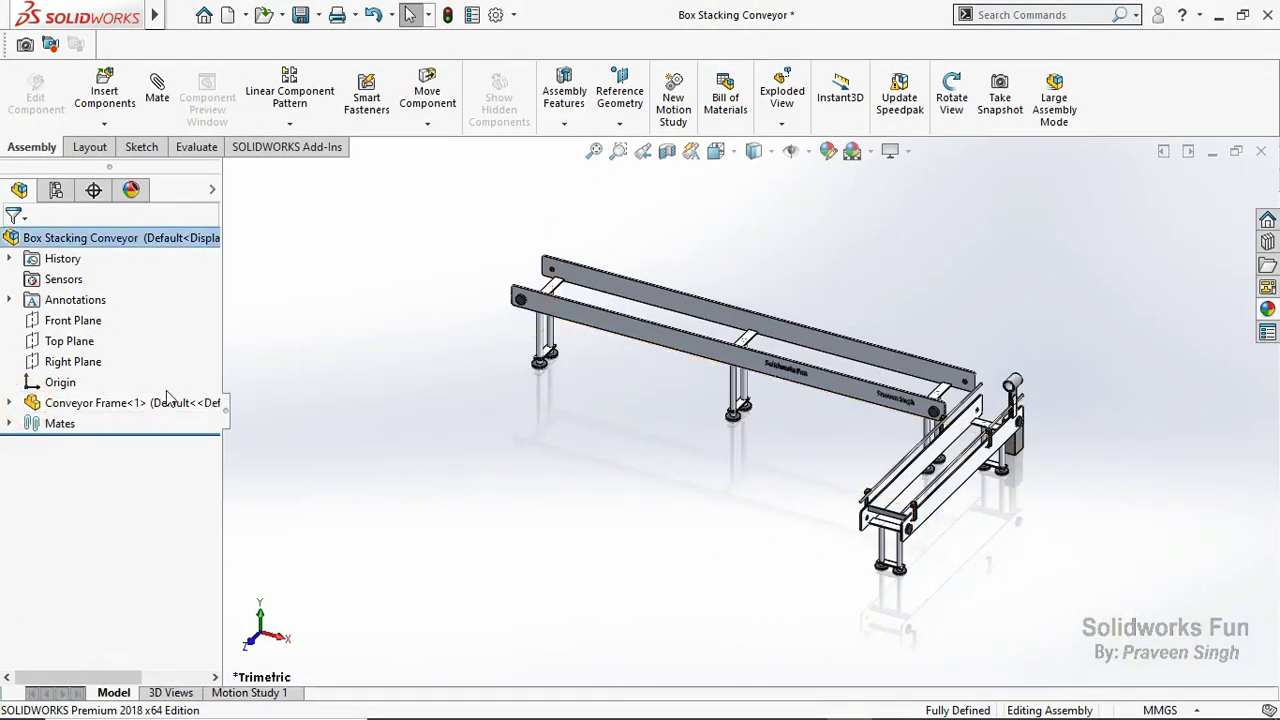
pyautogui.rightClick(166, 402)
pyautogui.click(253, 366)
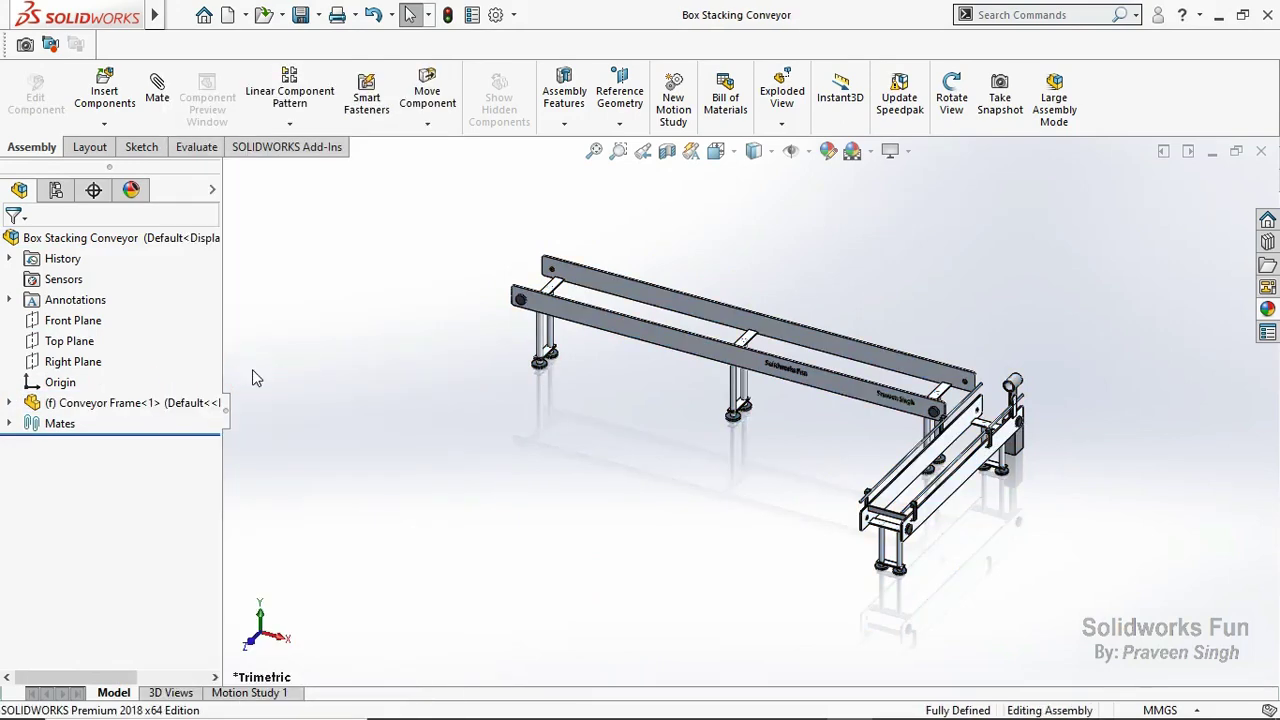
# Insert Roller 1 near the frame's left end and Roller 2 beside its right end.
pyautogui.click(104, 123)
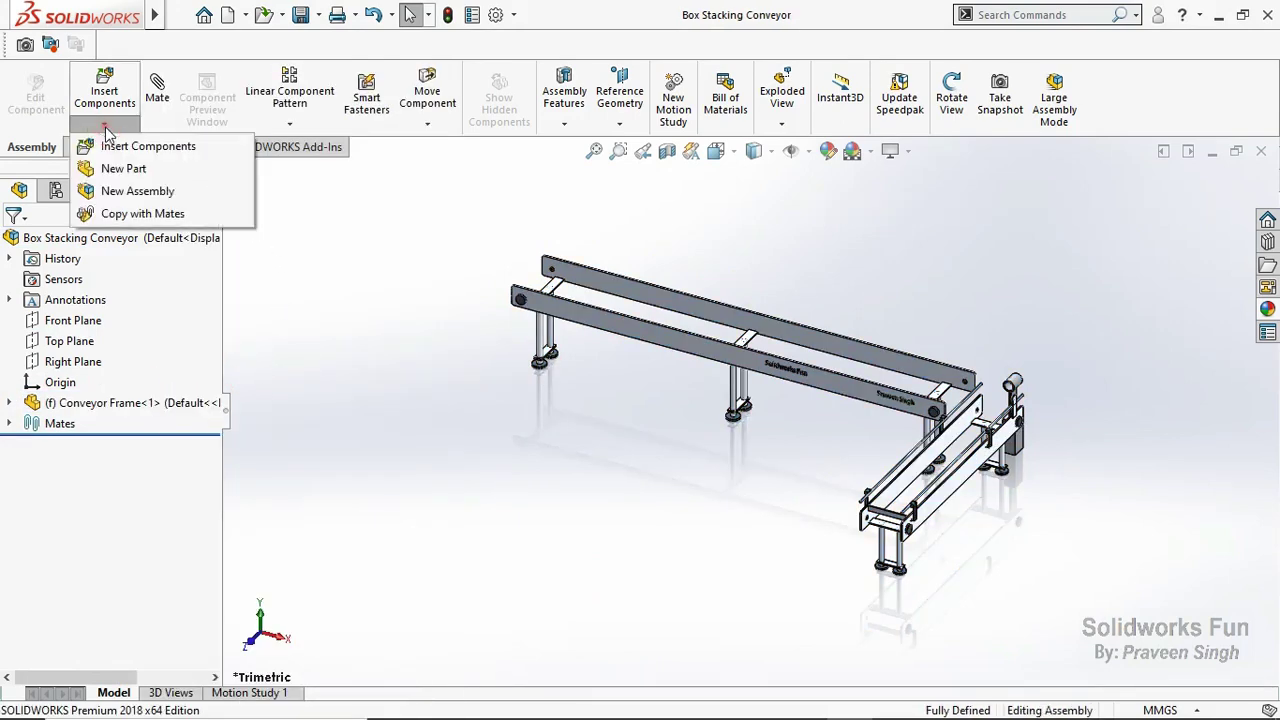
pyautogui.click(140, 143)
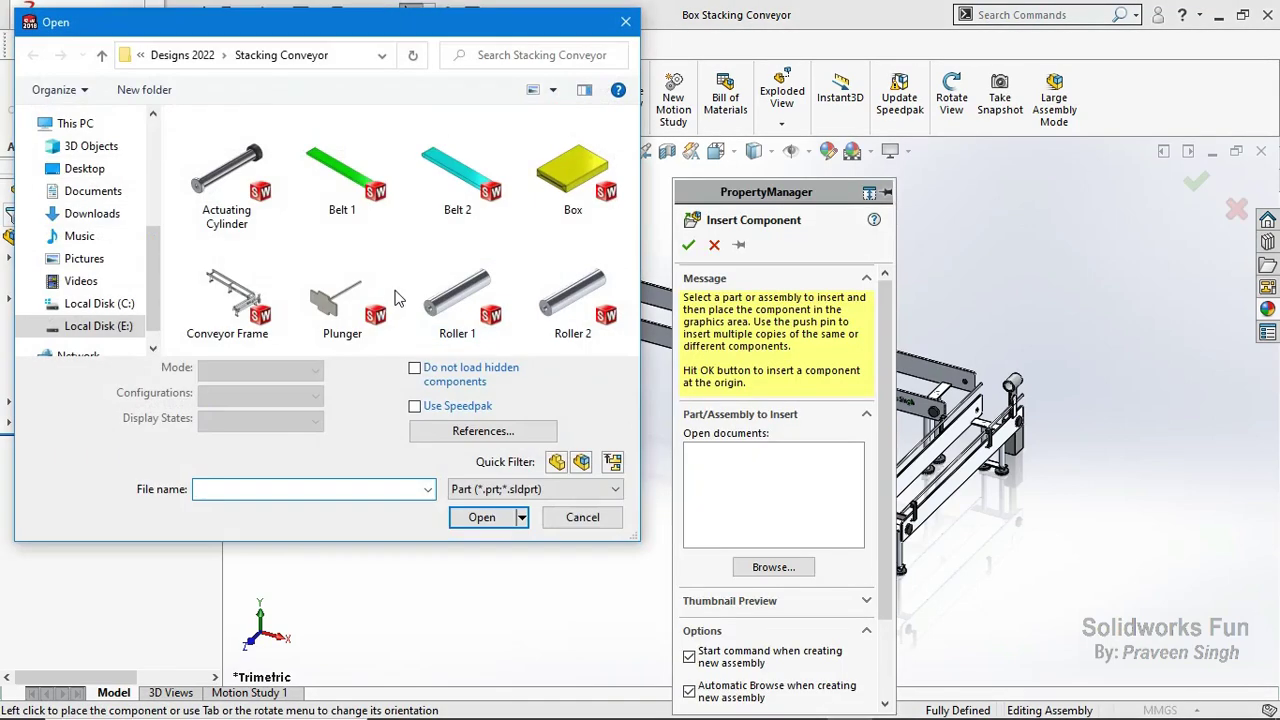
pyautogui.click(486, 316)
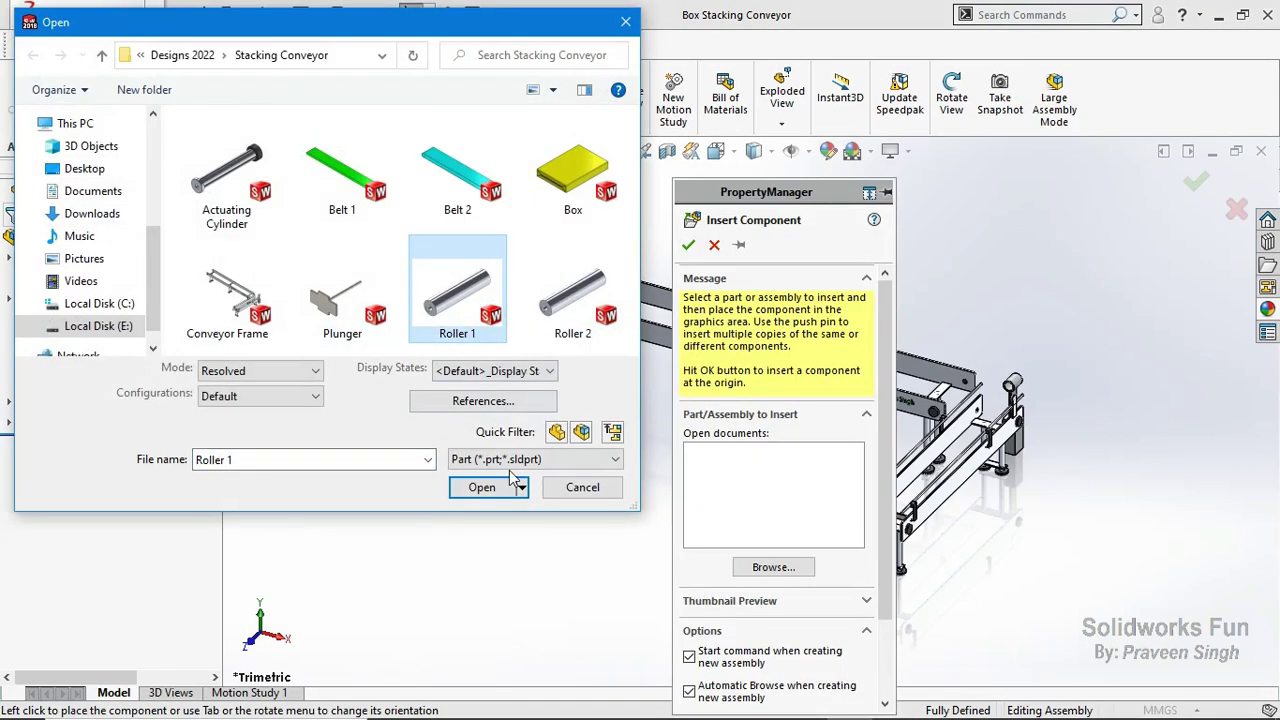
pyautogui.keyDown('ctrl'); pyautogui.click(590, 280); pyautogui.keyUp('ctrl')
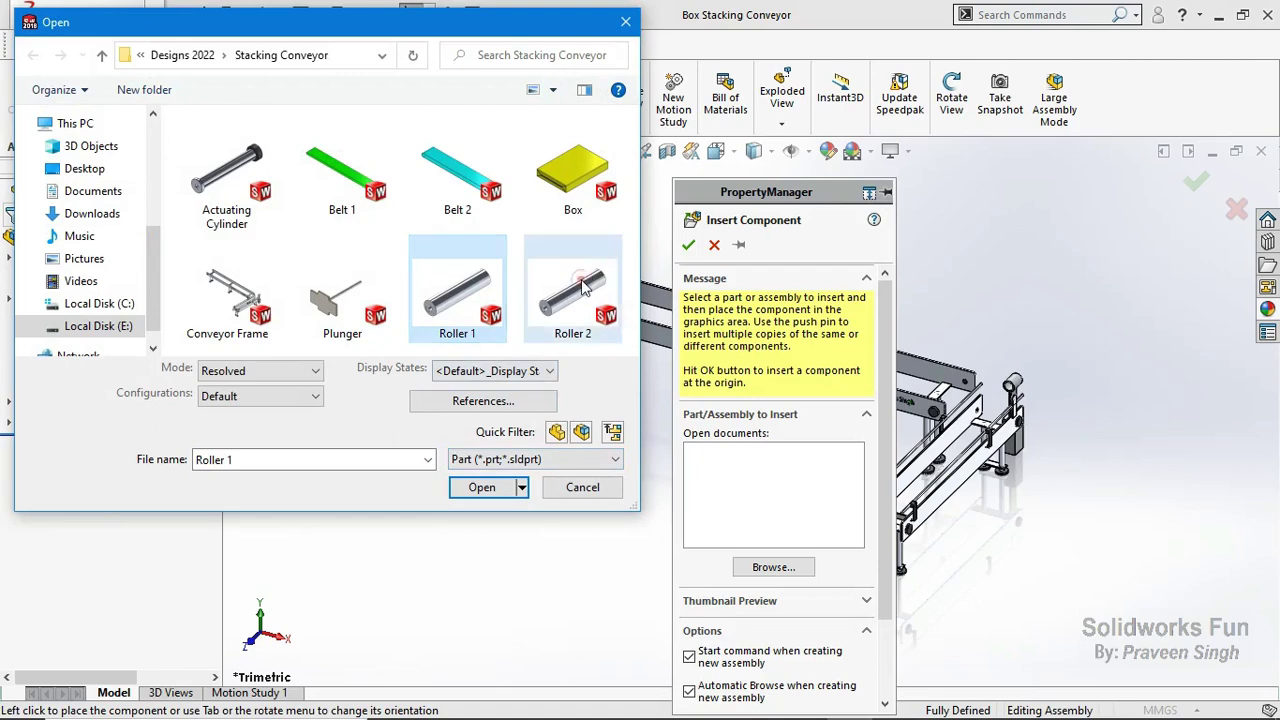
pyautogui.click(482, 487)
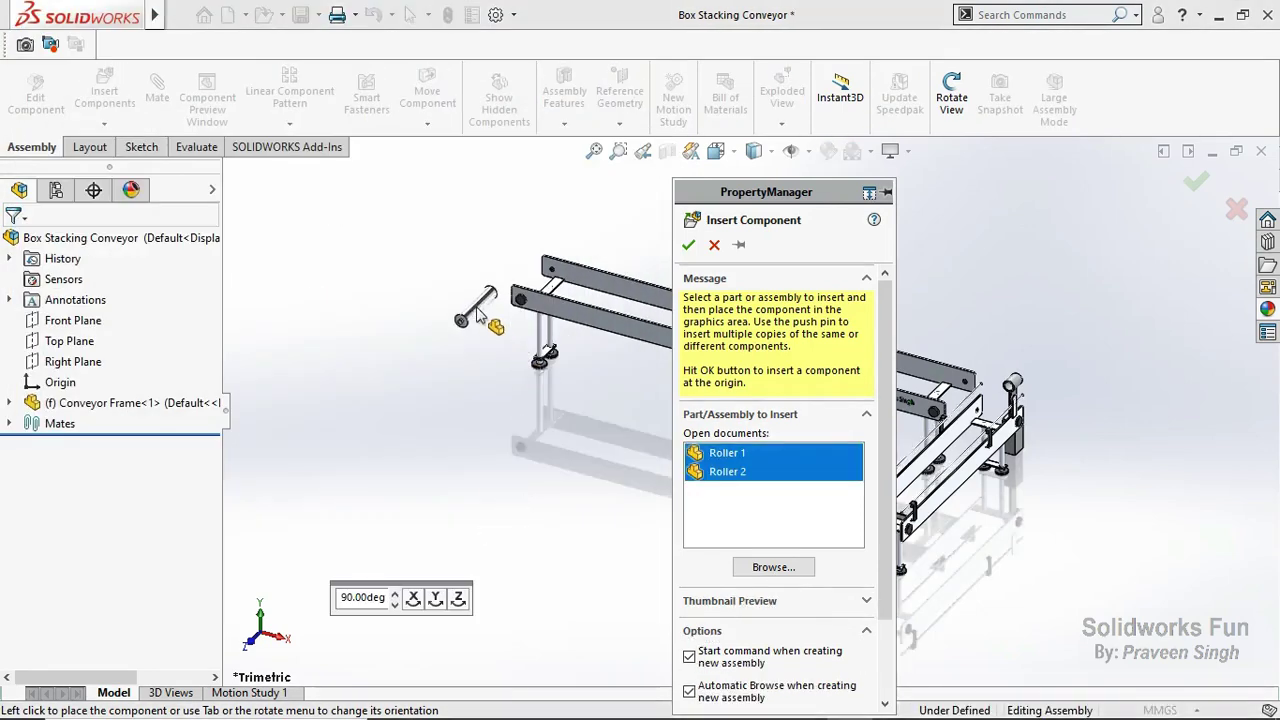
pyautogui.click(479, 283)
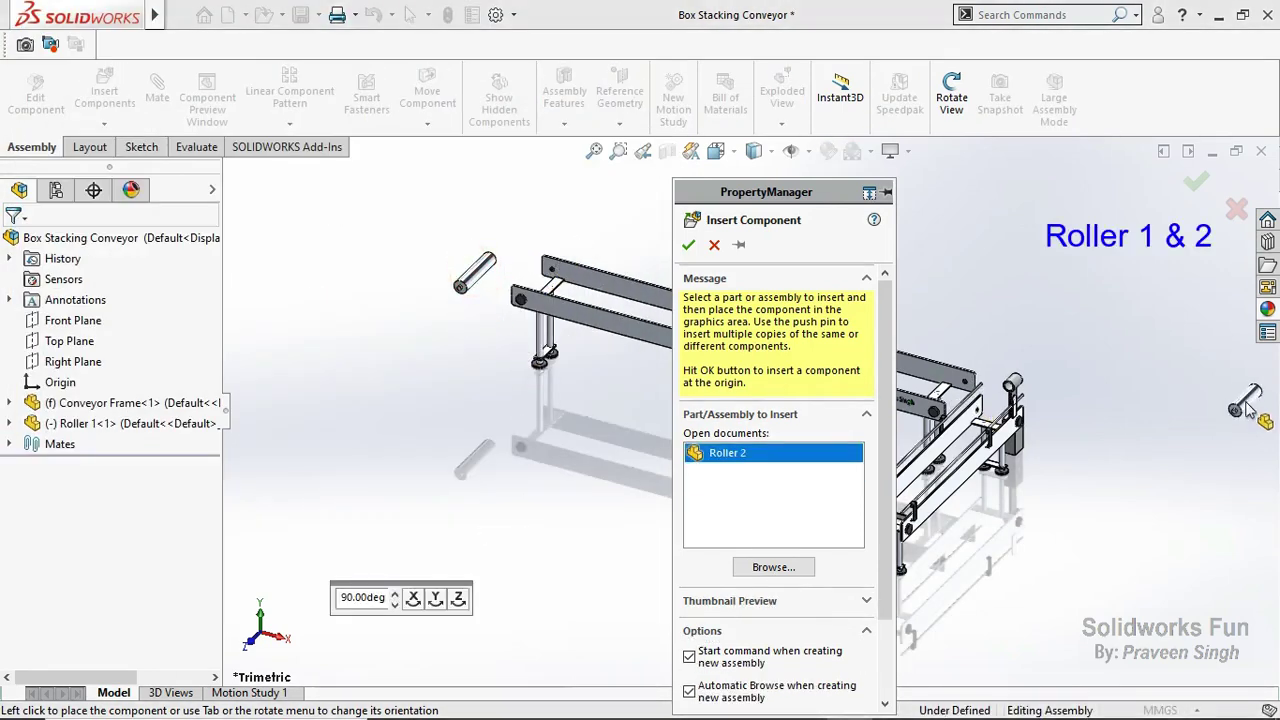
pyautogui.click(1063, 457)
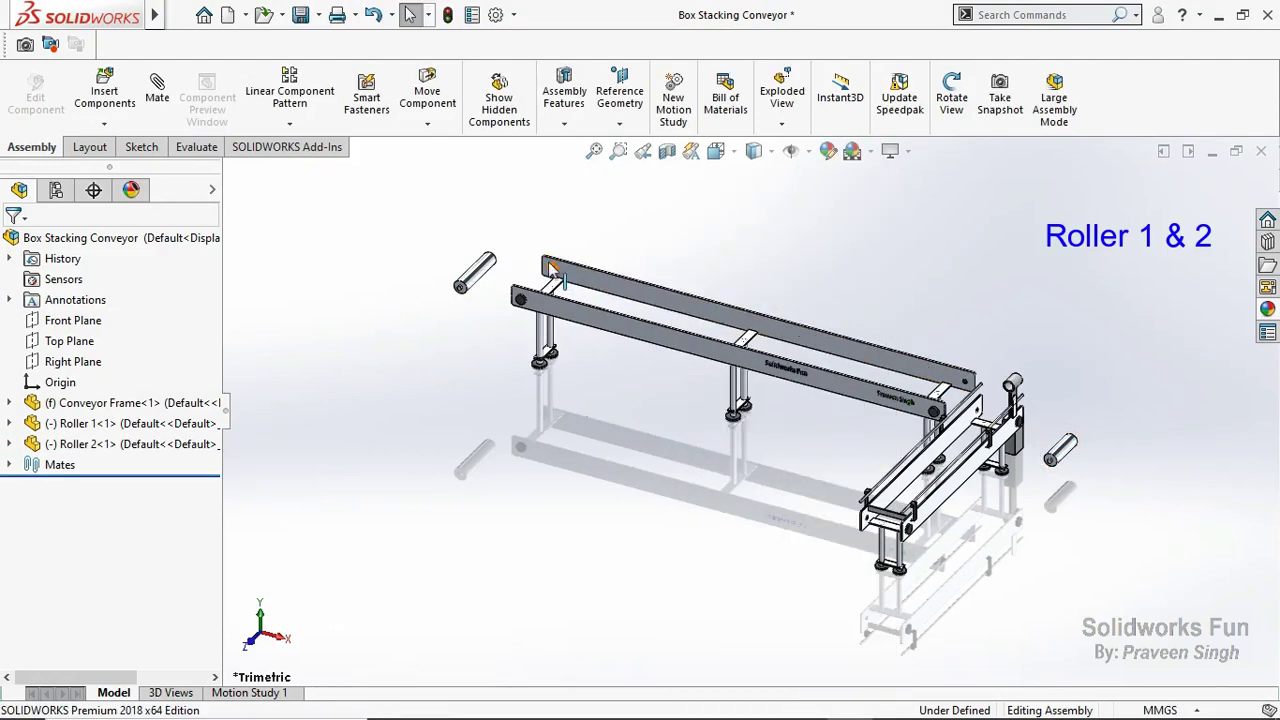
# Mate Roller 1 concentric with the hole at the frame's left end.
pyautogui.scroll(-3, 550, 268)
pyautogui.scroll(-3, 550, 268)
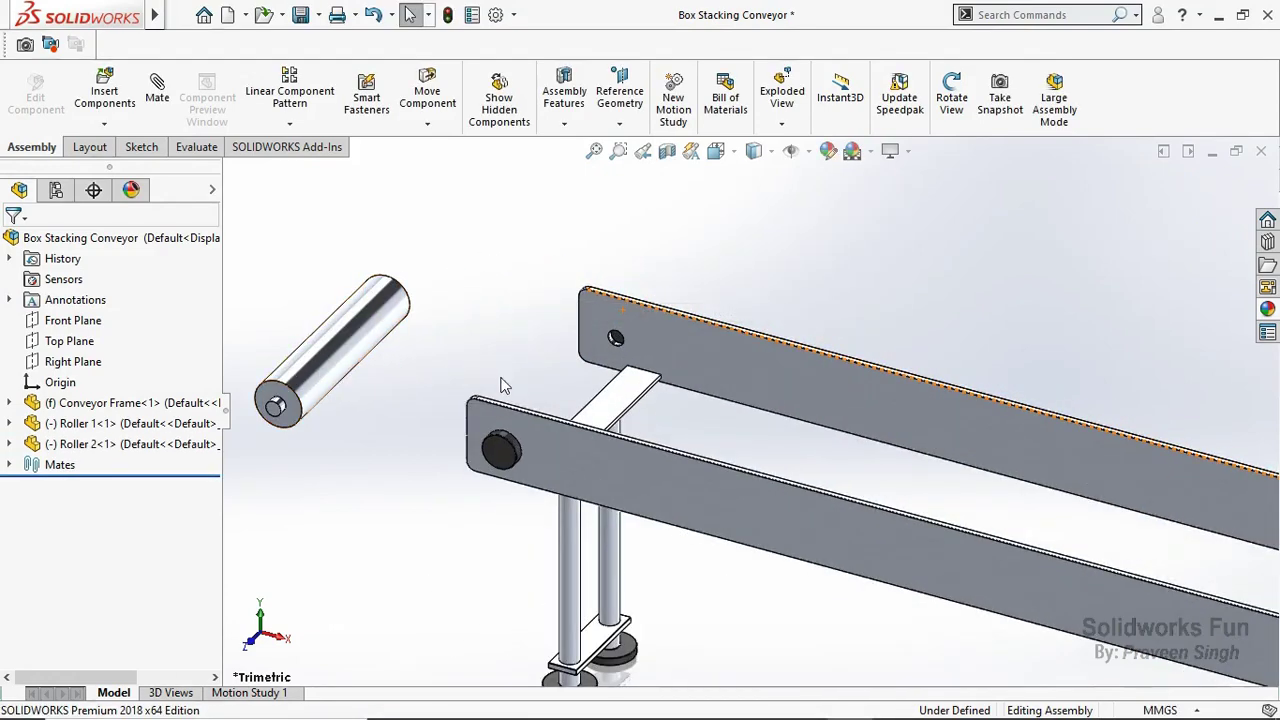
pyautogui.scroll(-3, 503, 386)
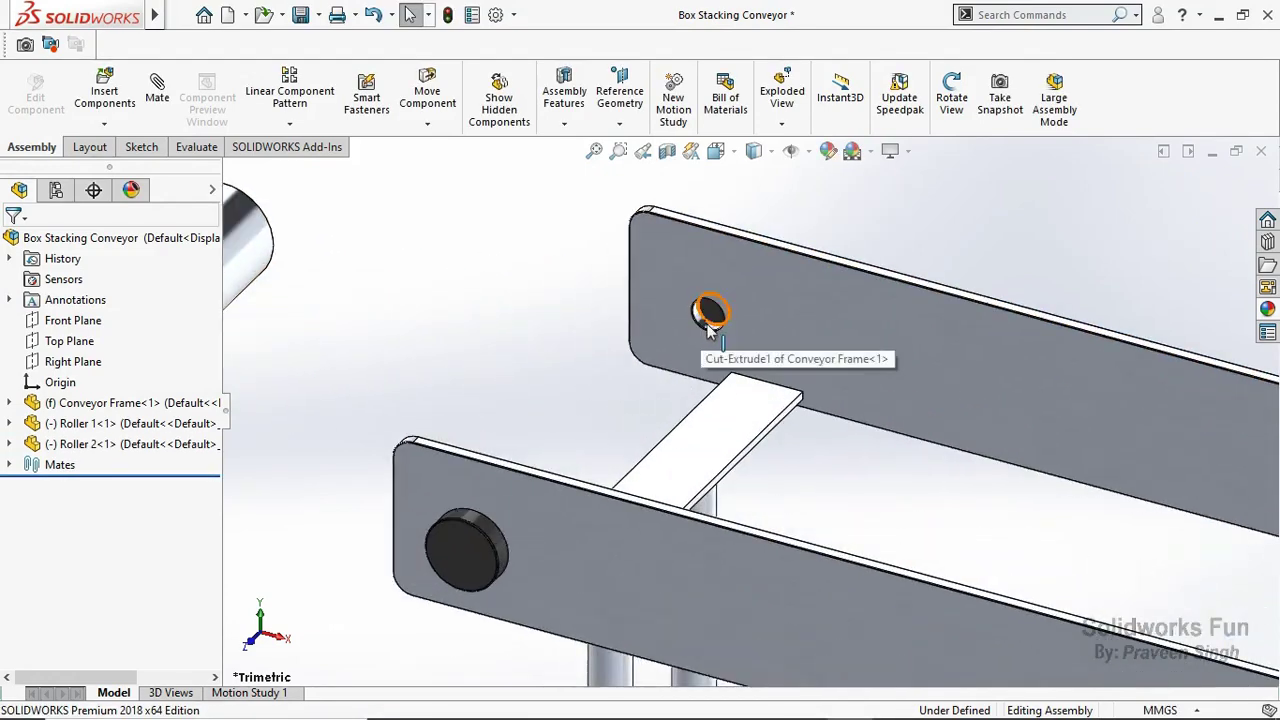
pyautogui.click(705, 316)
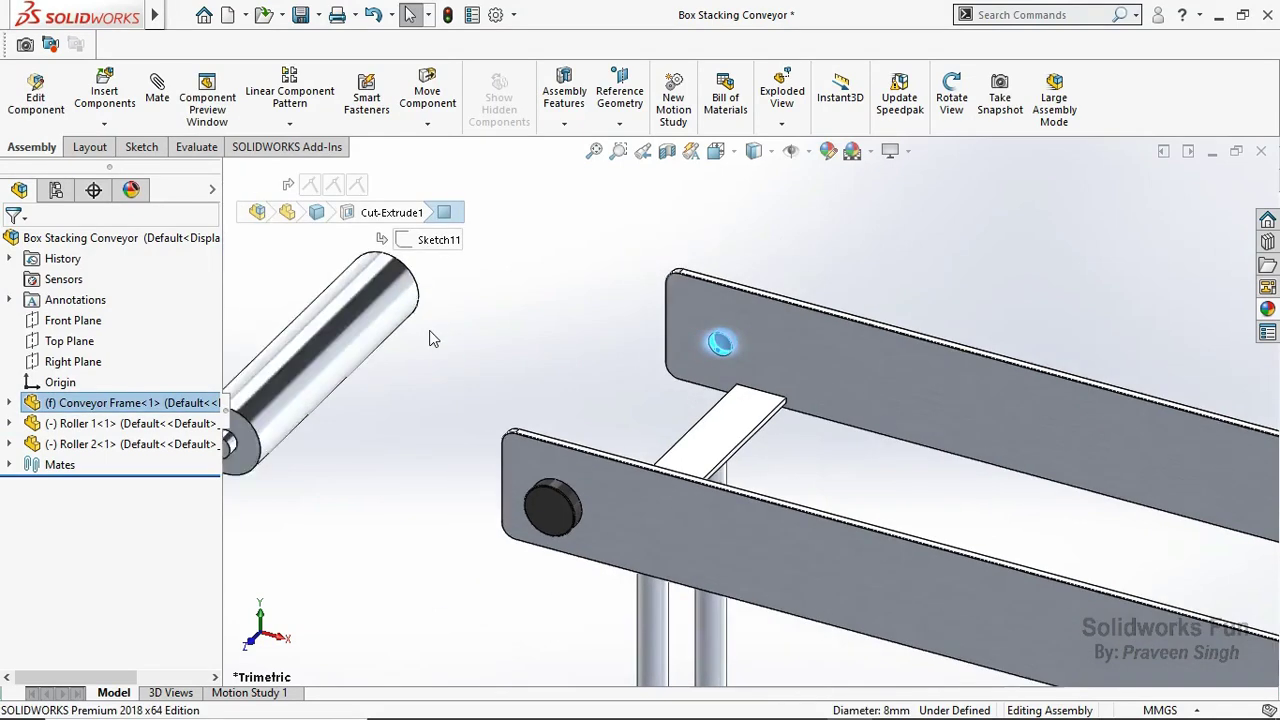
pyautogui.keyDown('ctrl'); pyautogui.click(422, 338); pyautogui.keyUp('ctrl')
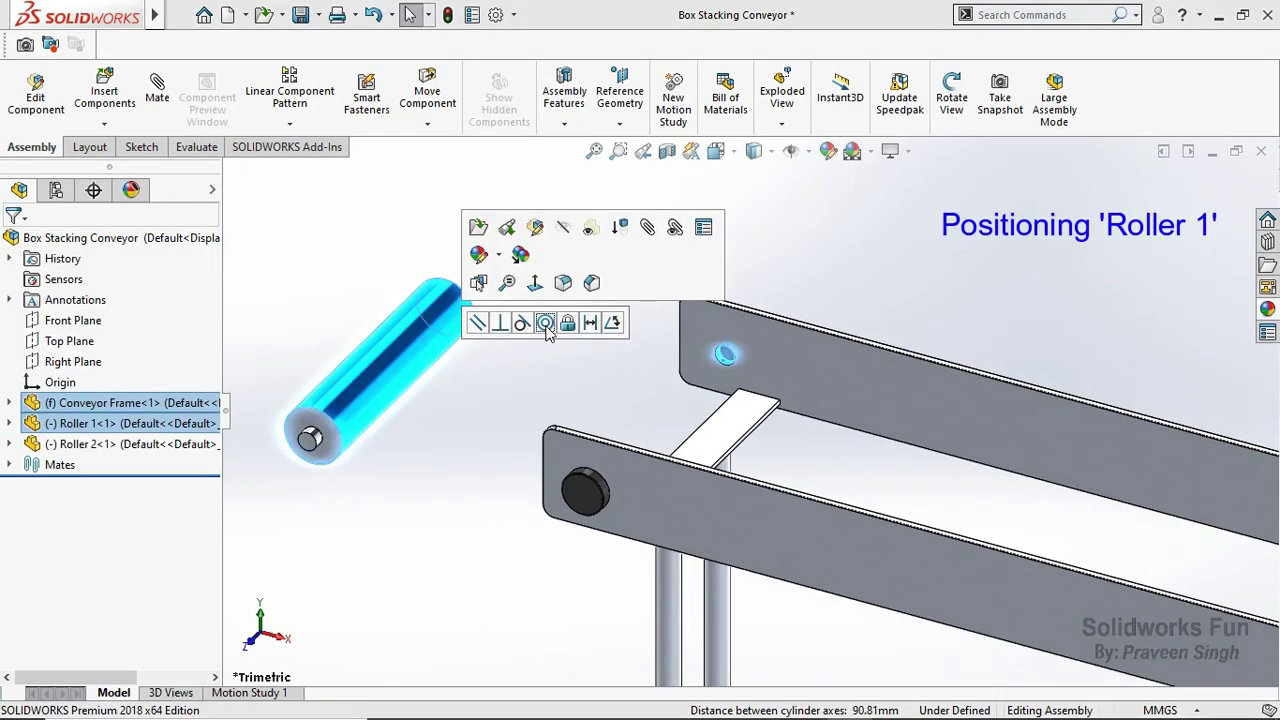
pyautogui.click(547, 330)
pyautogui.click(478, 322)
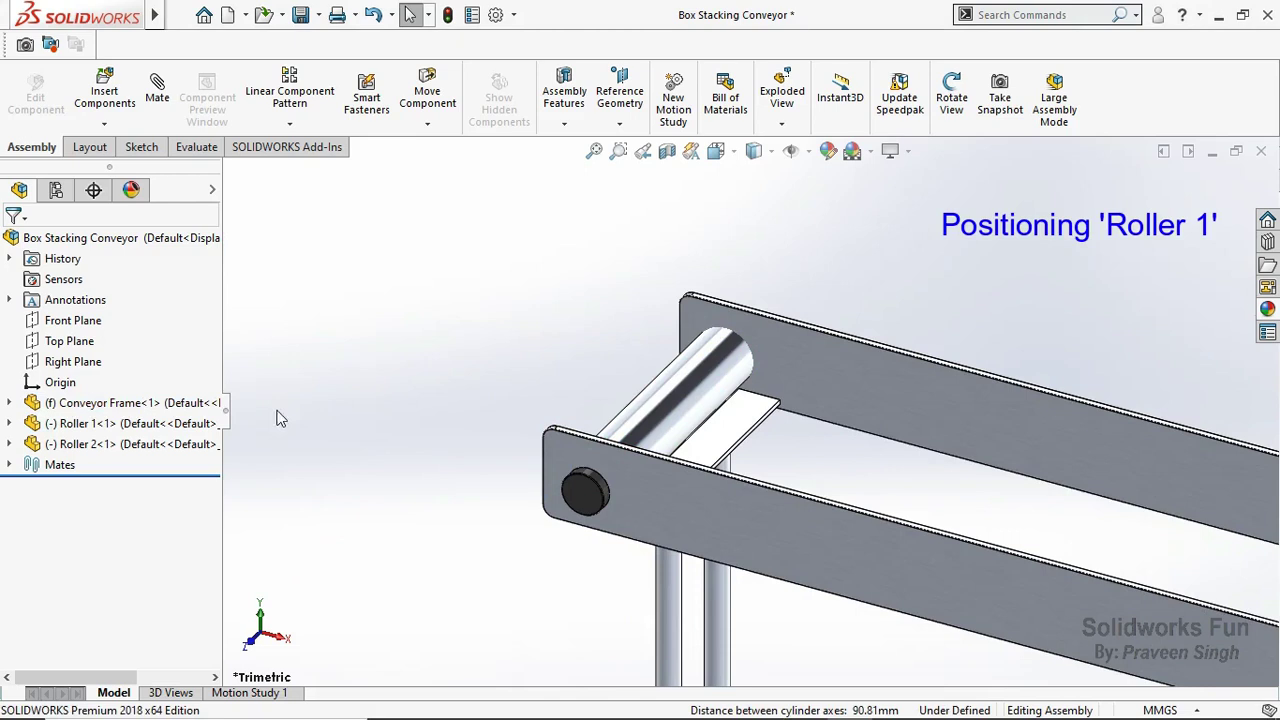
# Mate Roller 1's Front Plane coincident with the assembly's Front Plane.
pyautogui.click(9, 423)
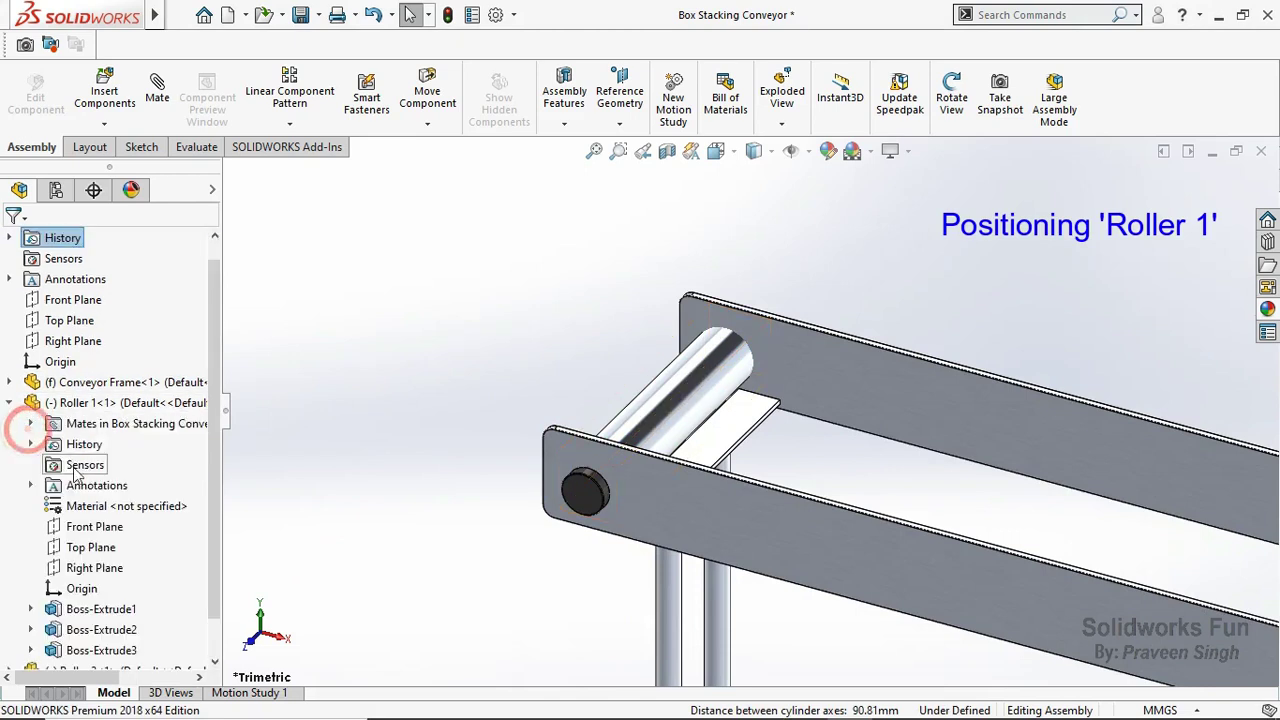
pyautogui.click(85, 528)
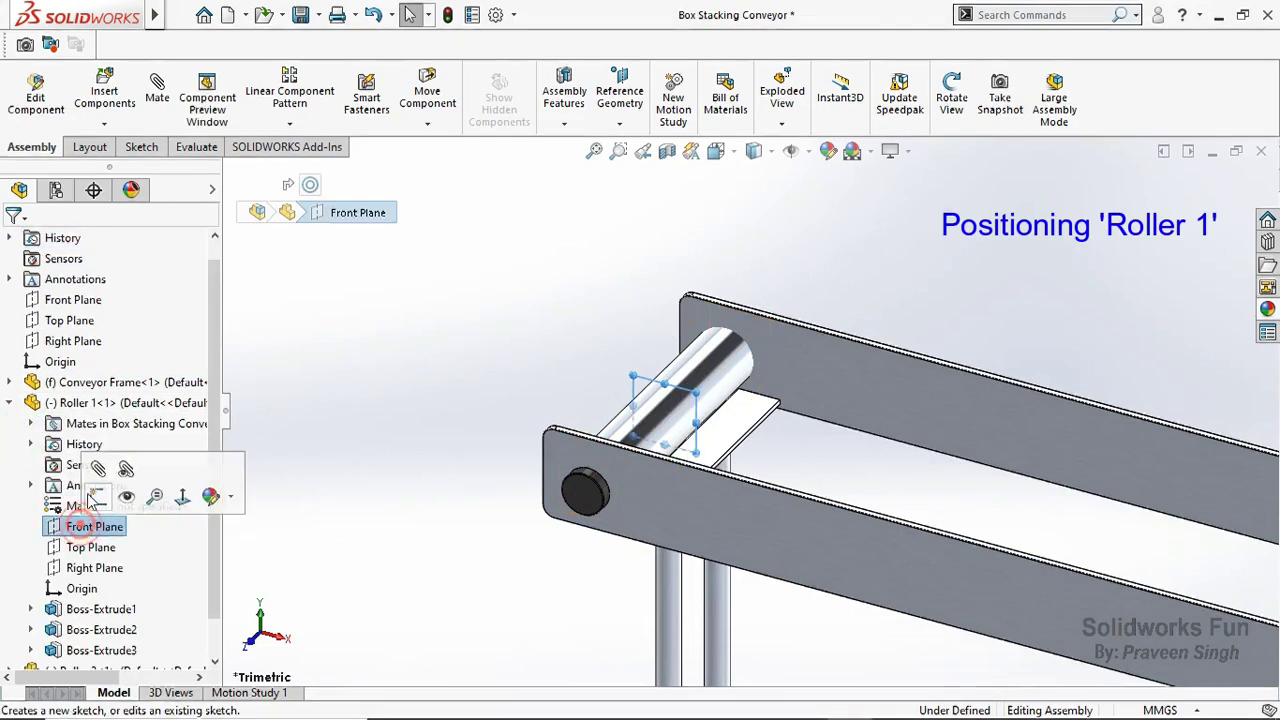
pyautogui.keyDown('ctrl'); pyautogui.click(90, 301); pyautogui.keyUp('ctrl')
pyautogui.click(110, 314)
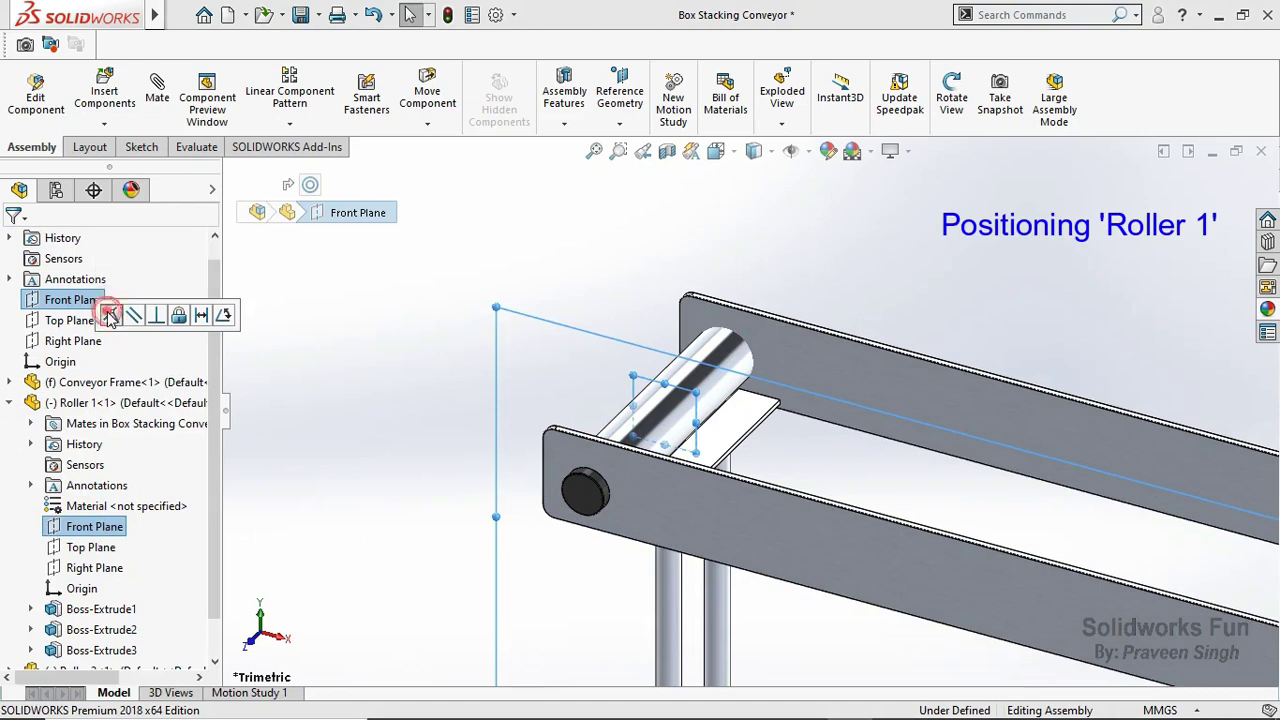
# Show the Conveyor 1 Roller sketch circles from the frame's Plan folder.
pyautogui.click(9, 403)
pyautogui.click(9, 403)
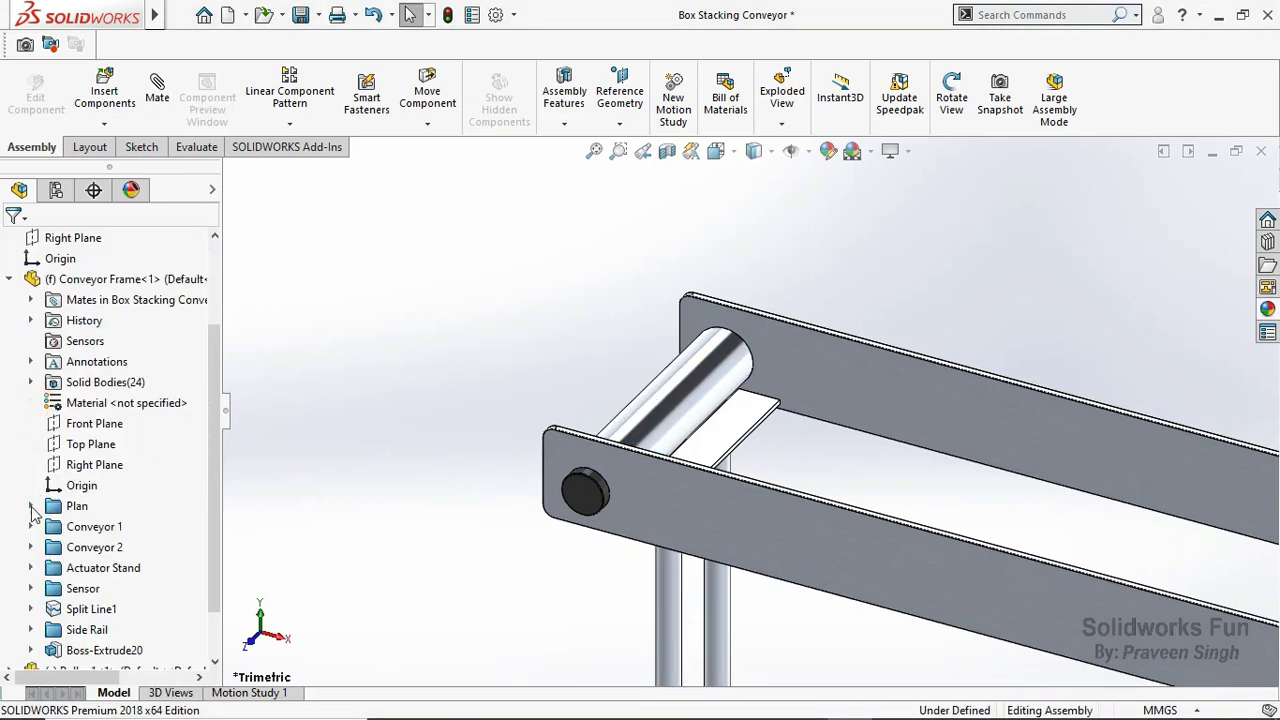
pyautogui.click(31, 507)
pyautogui.click(145, 609)
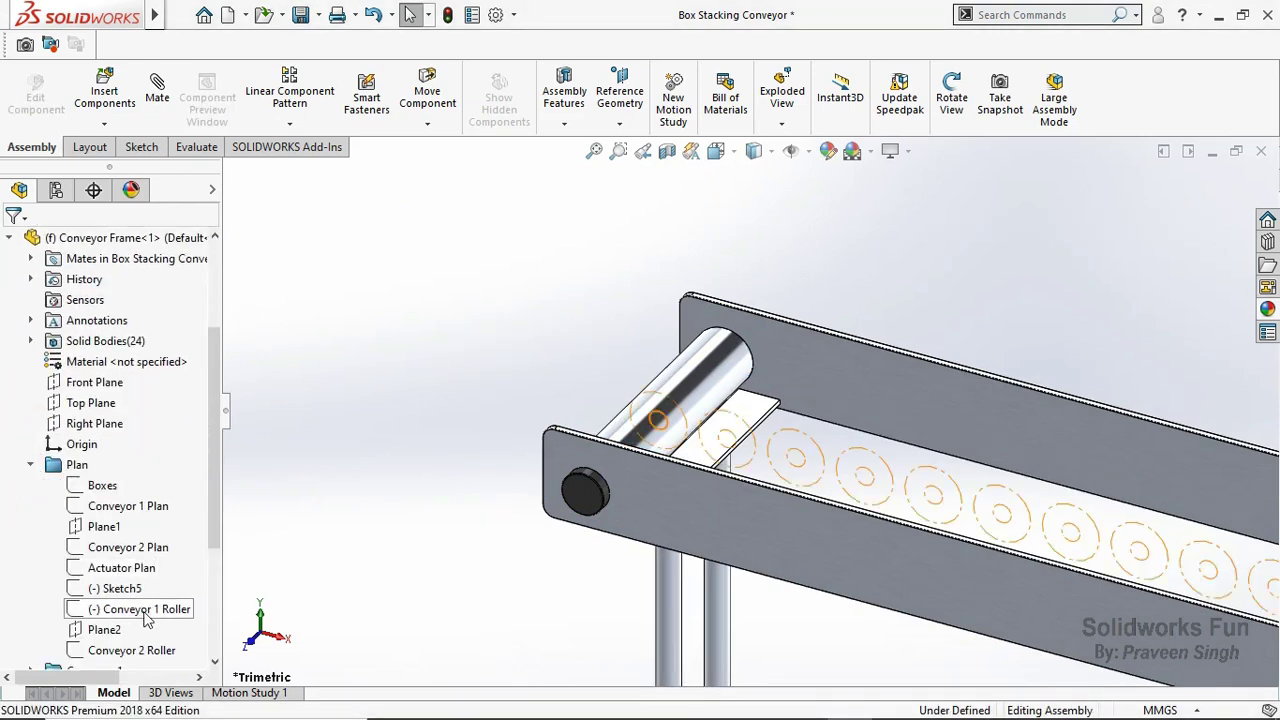
pyautogui.scroll(3, 10, 423)
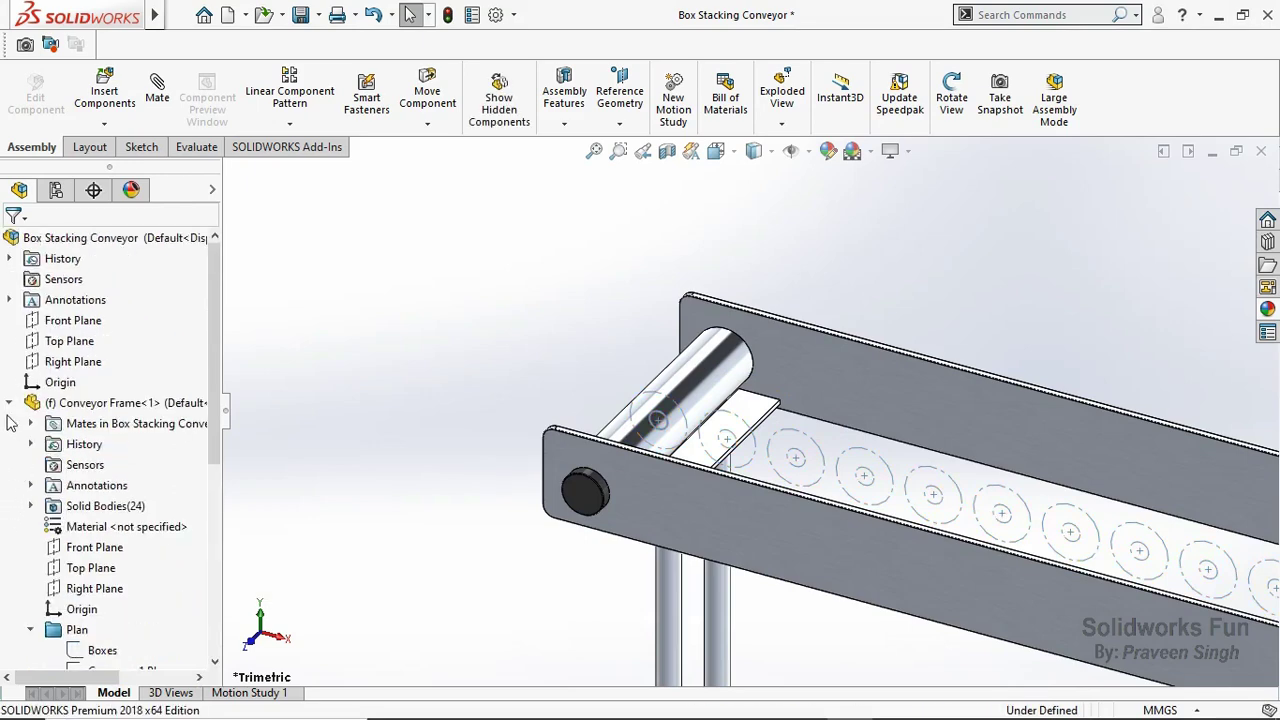
pyautogui.click(9, 402)
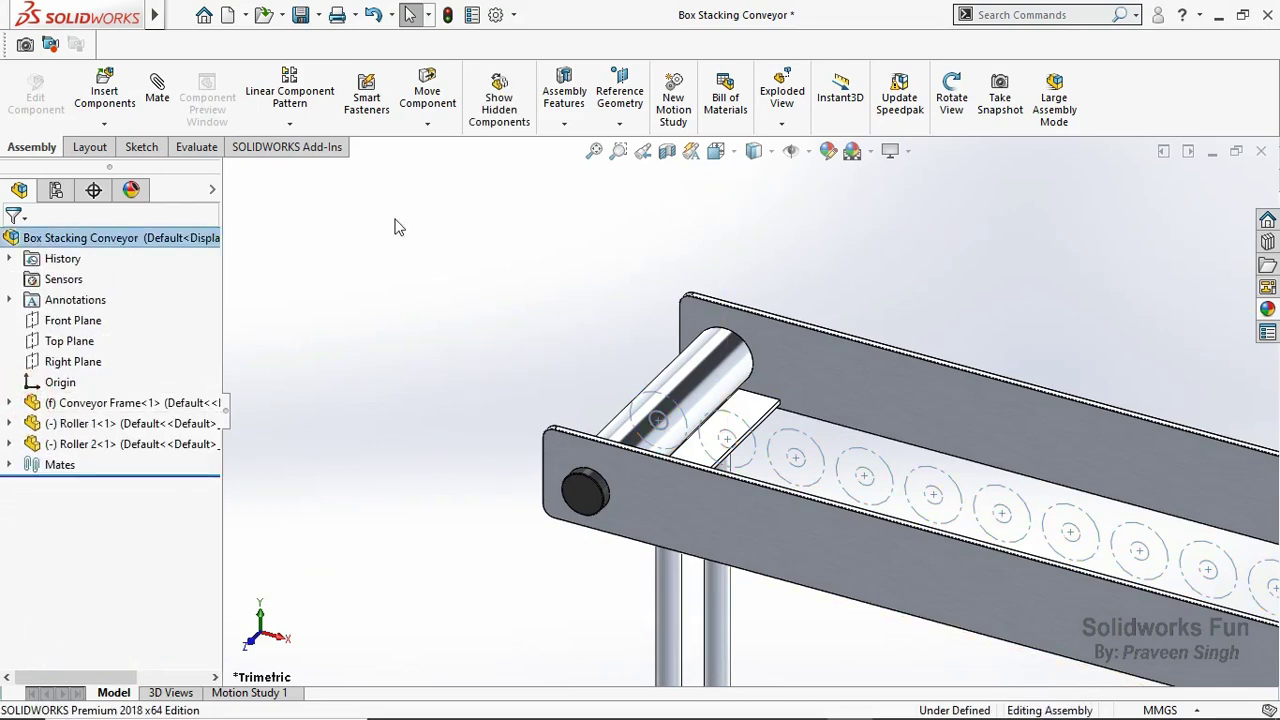
# Start a linear component pattern along the conveyor frame edge, patterning Roller 1.
pyautogui.click(292, 128)
pyautogui.click(310, 144)
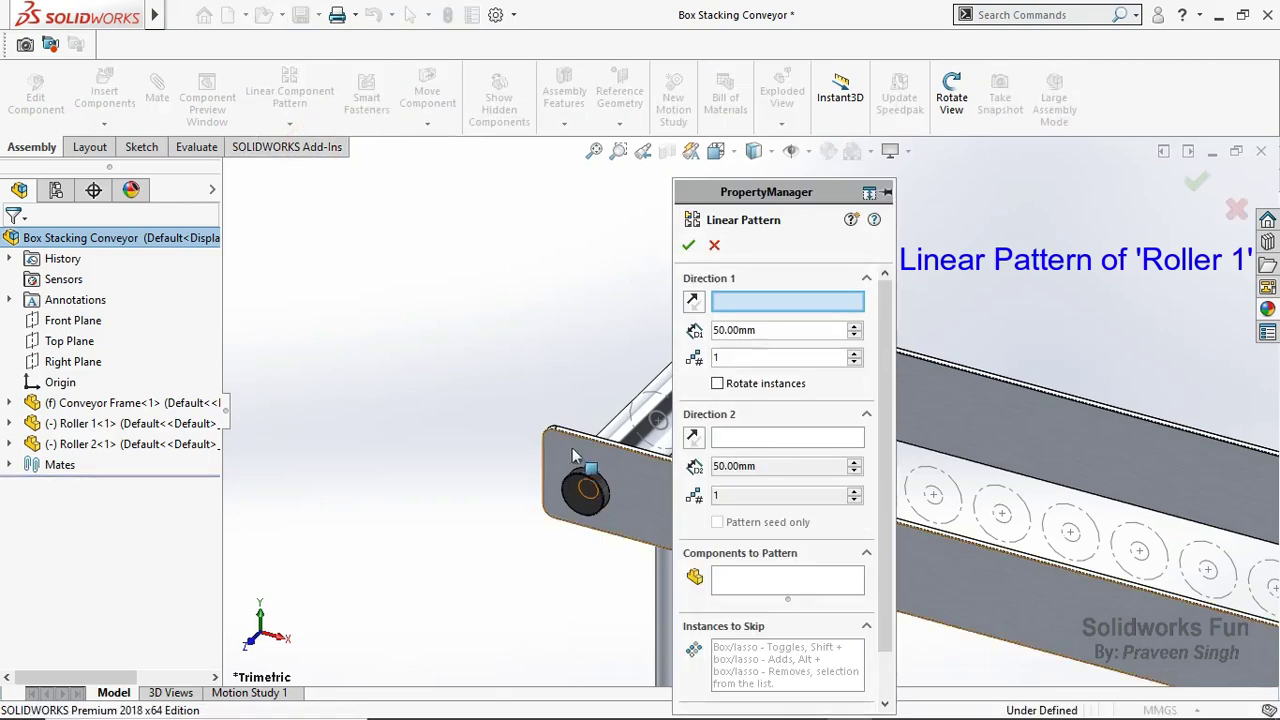
pyautogui.click(585, 450)
pyautogui.scroll(3, 1000, 500)
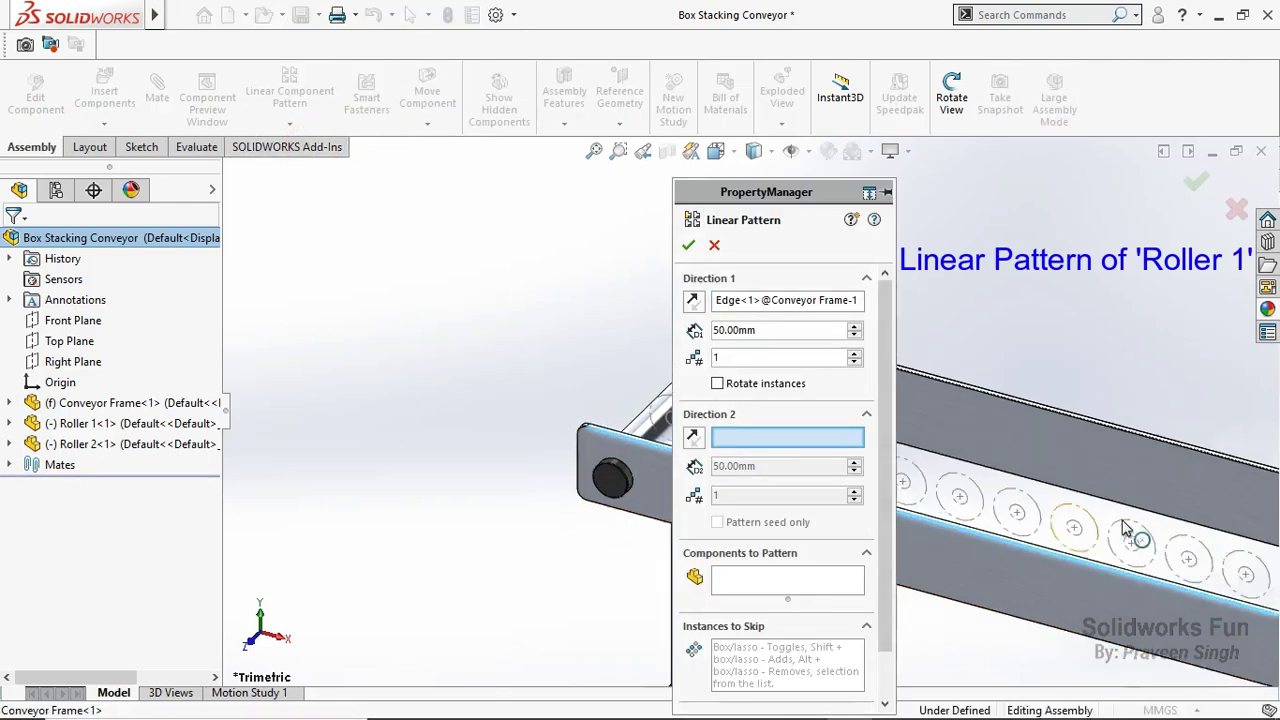
pyautogui.scroll(3, 1125, 527)
pyautogui.scroll(-2, 1125, 527)
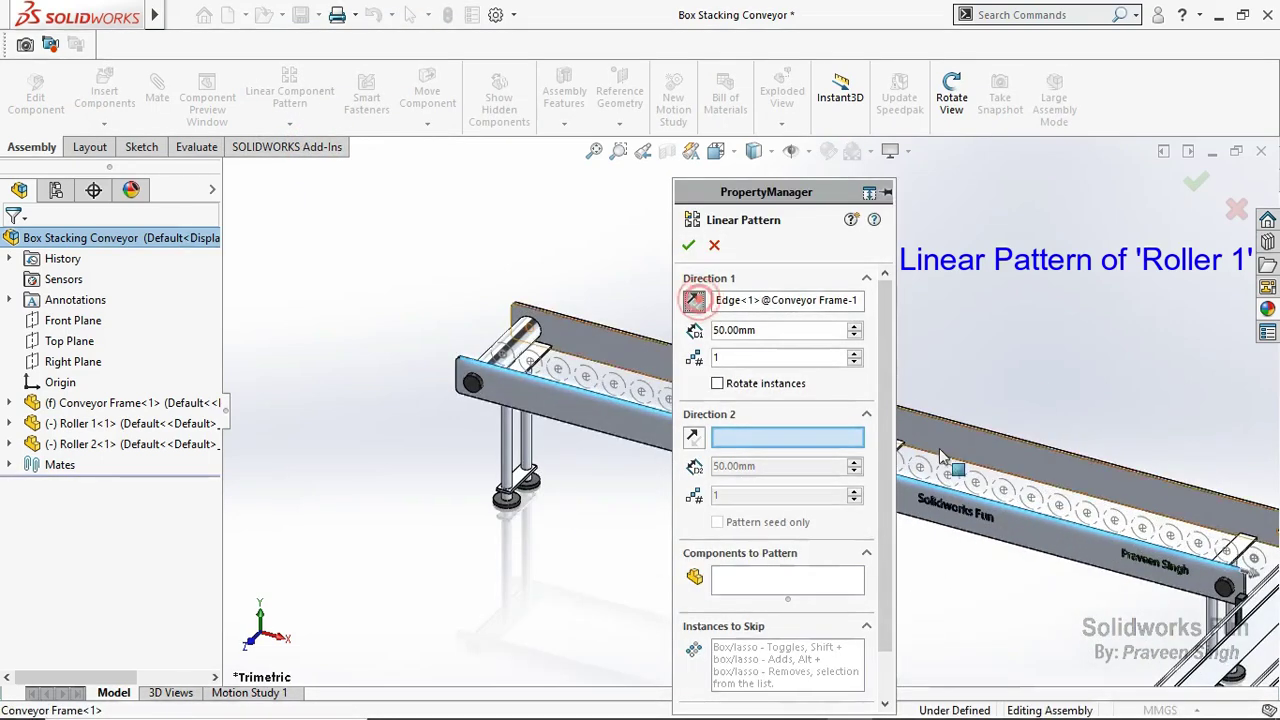
pyautogui.click(787, 580)
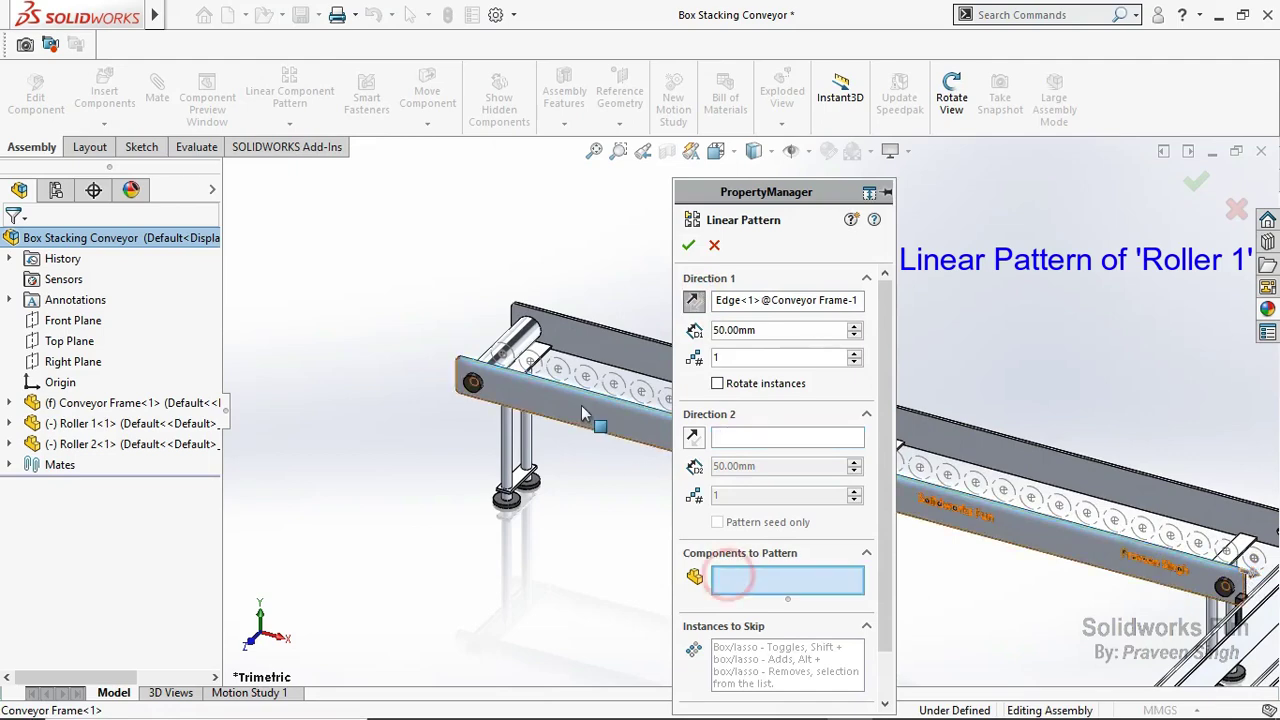
pyautogui.click(520, 338)
pyautogui.scroll(-2, 530, 345)
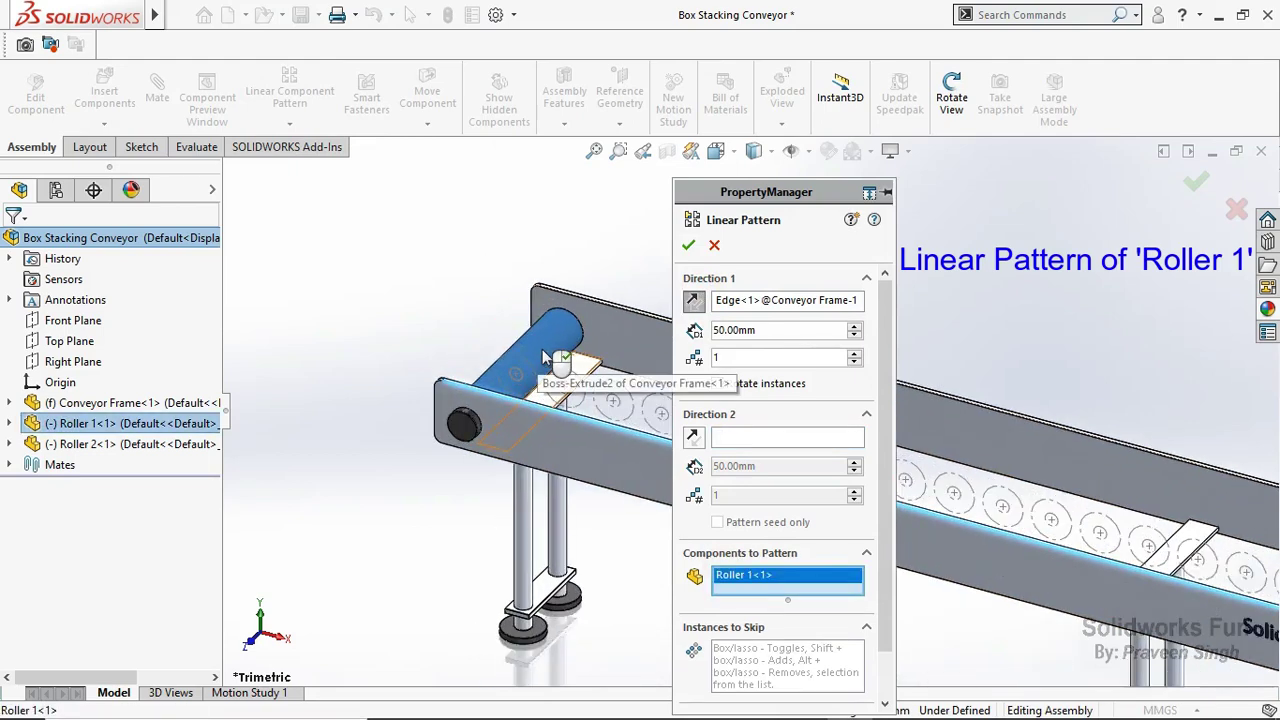
# Set the pattern spacing to 30 mm with 28 instances and confirm it.
pyautogui.click(855, 354)
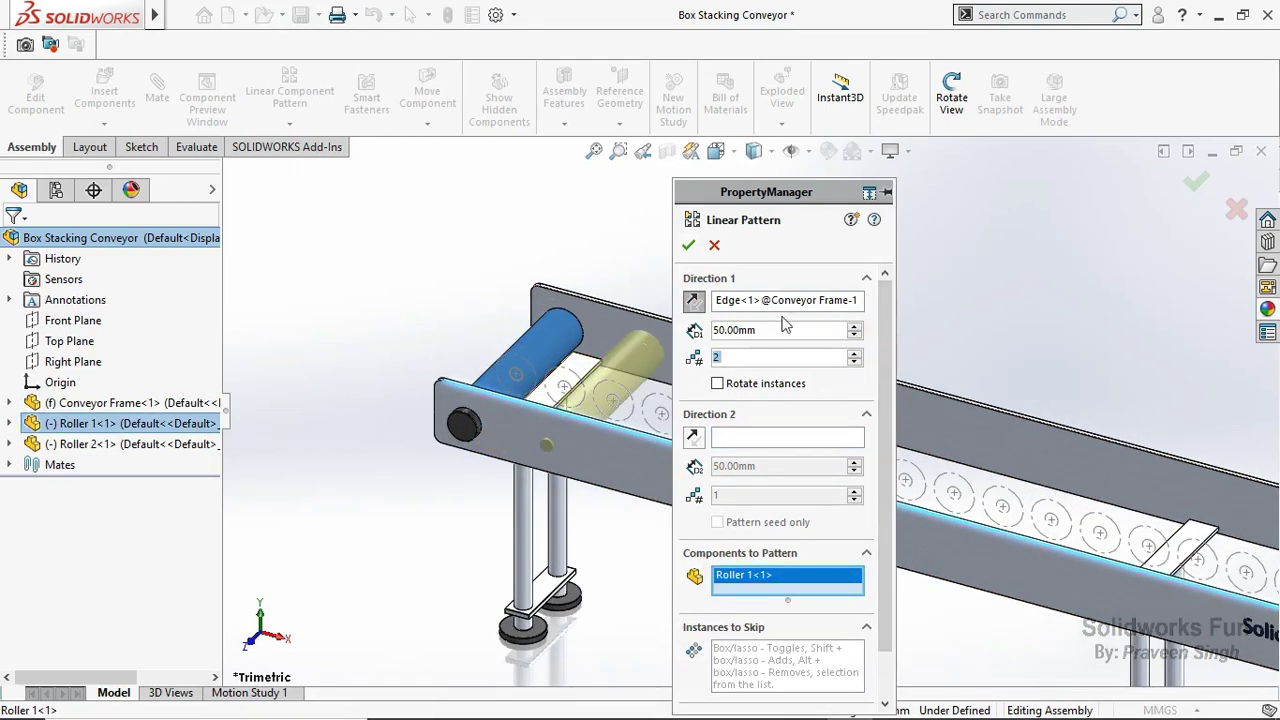
pyautogui.click(858, 338)
pyautogui.click(858, 338)
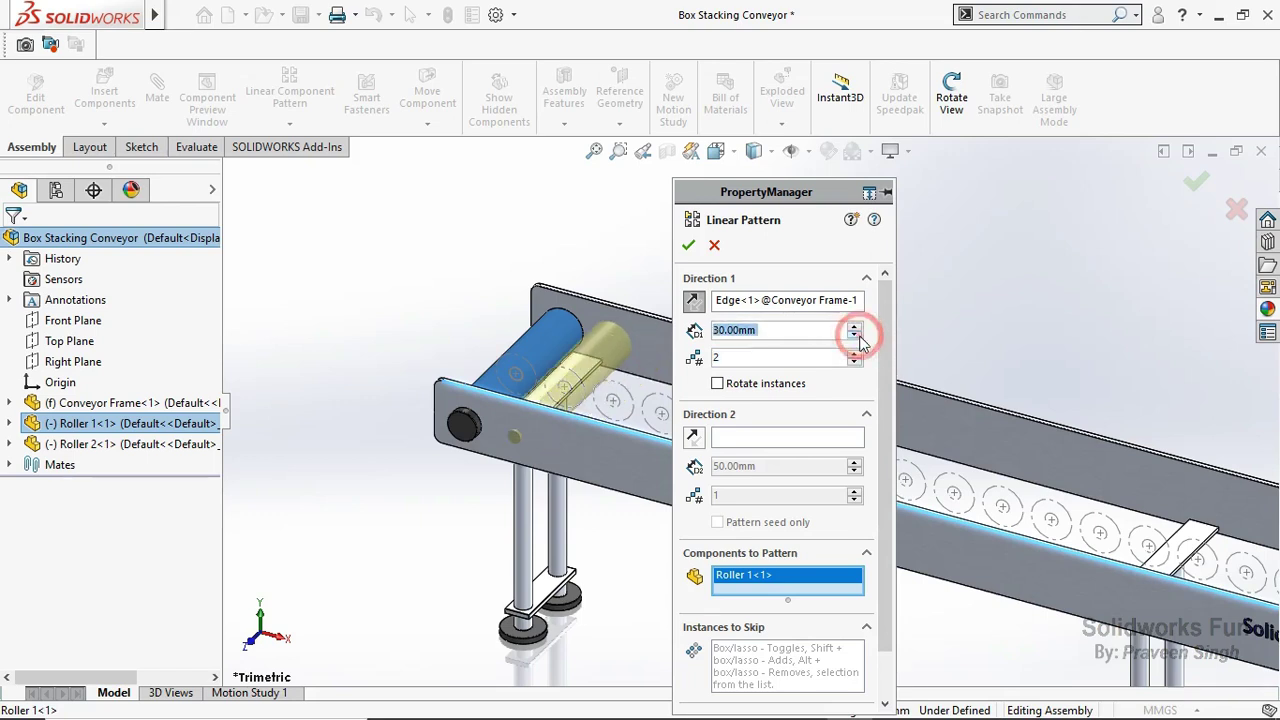
pyautogui.click(855, 355)
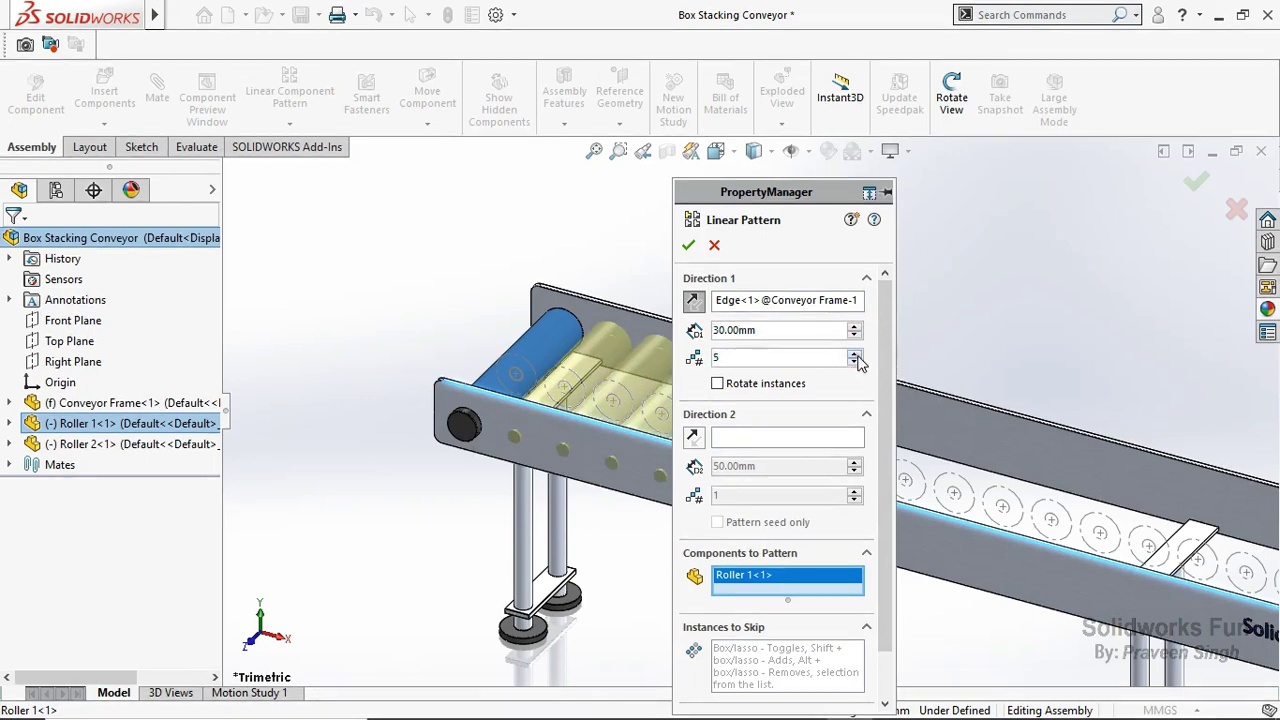
pyautogui.click(855, 357)
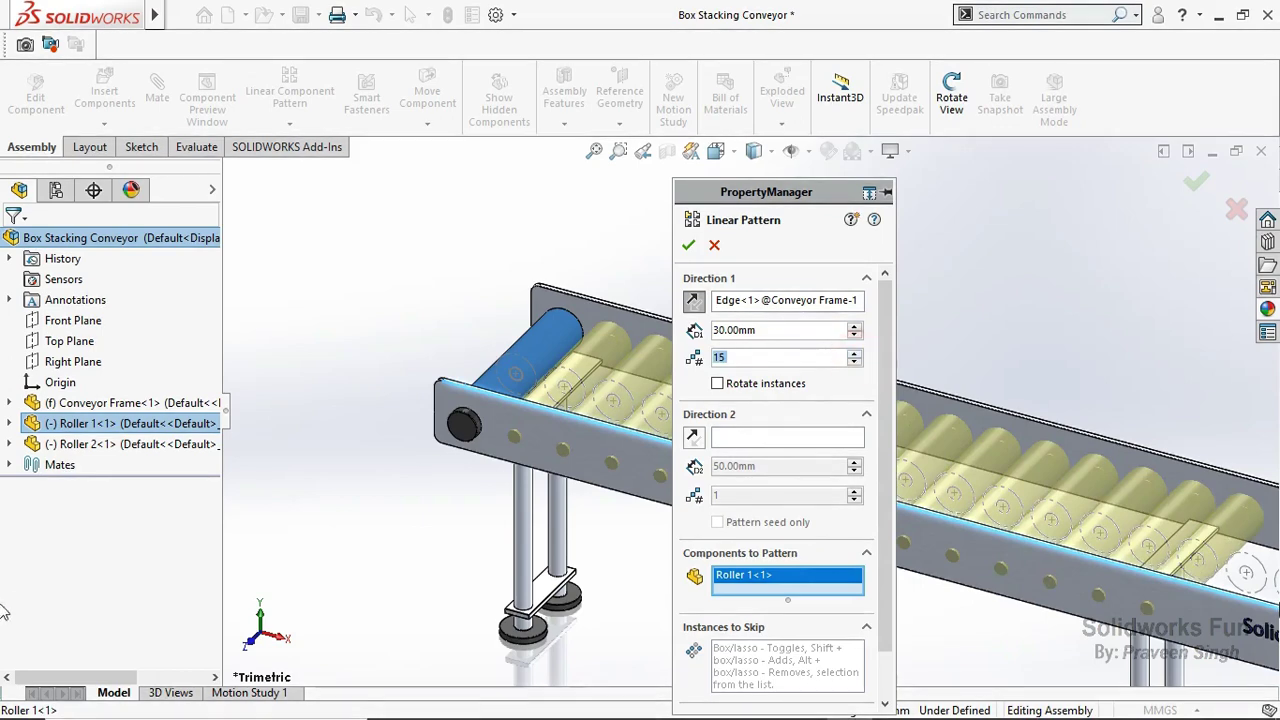
pyautogui.scroll(3, 997, 480)
pyautogui.scroll(2, 997, 480)
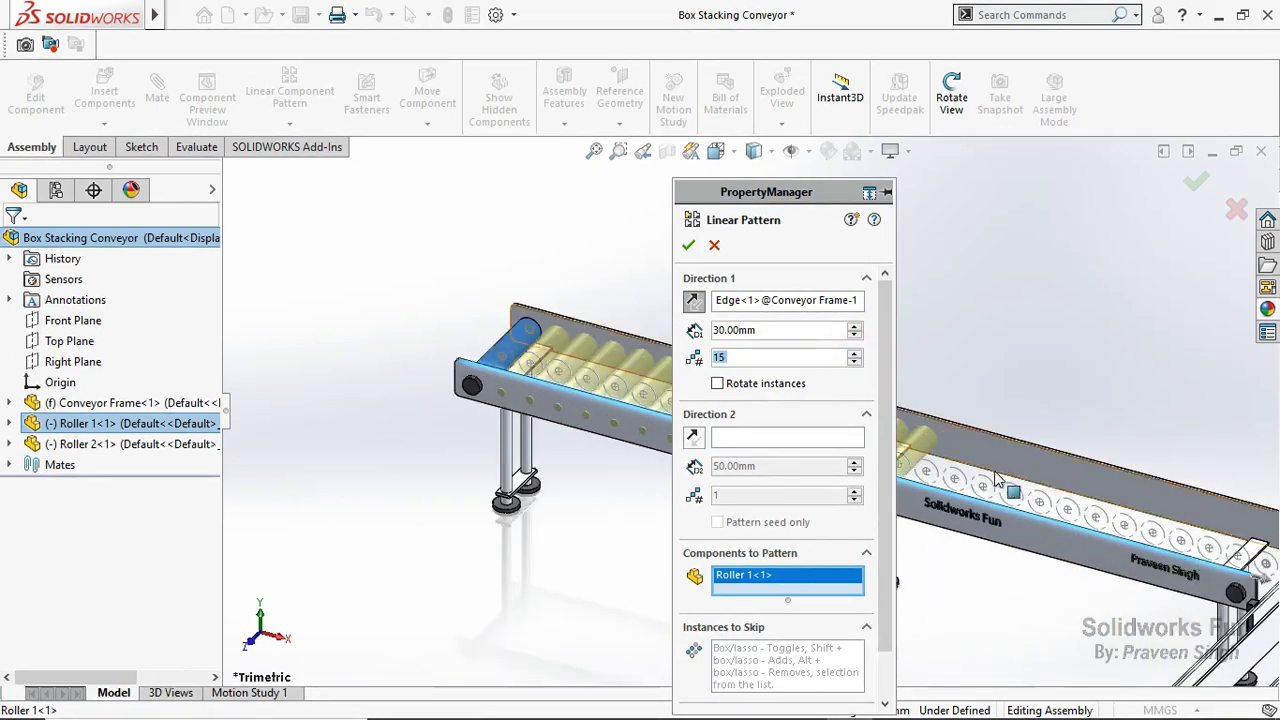
pyautogui.click(855, 357)
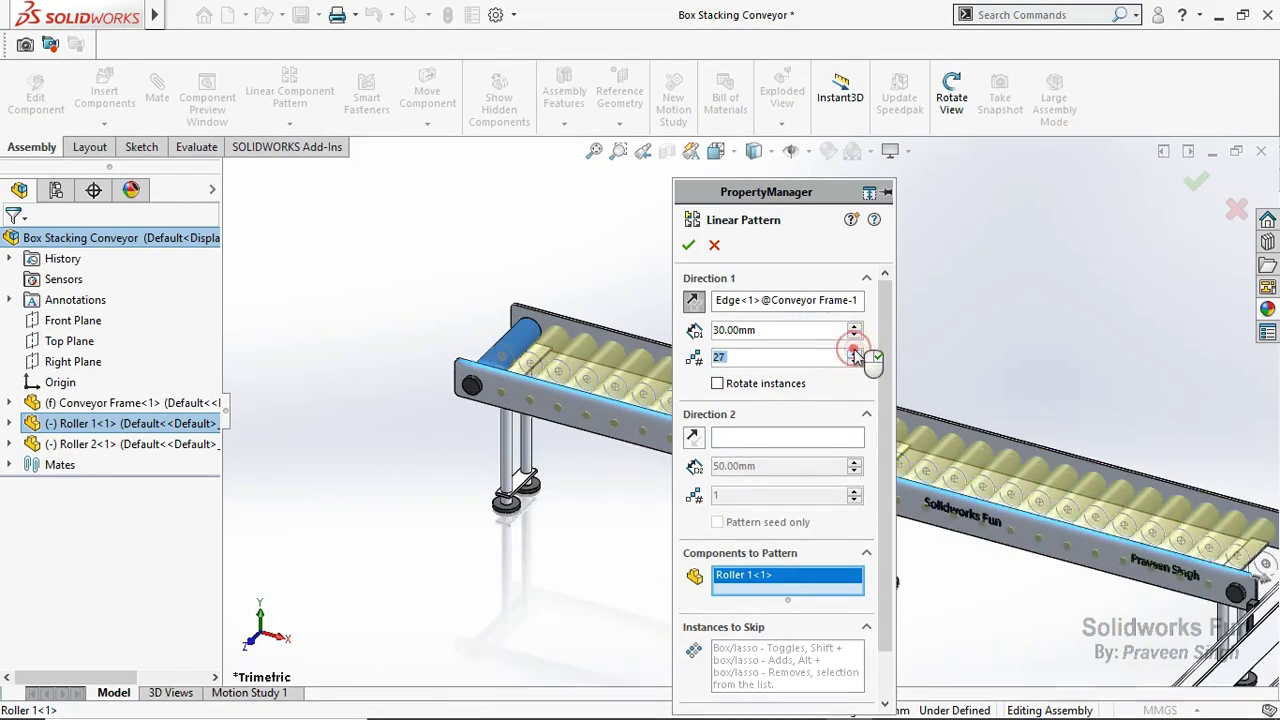
pyautogui.scroll(-3, 1150, 580)
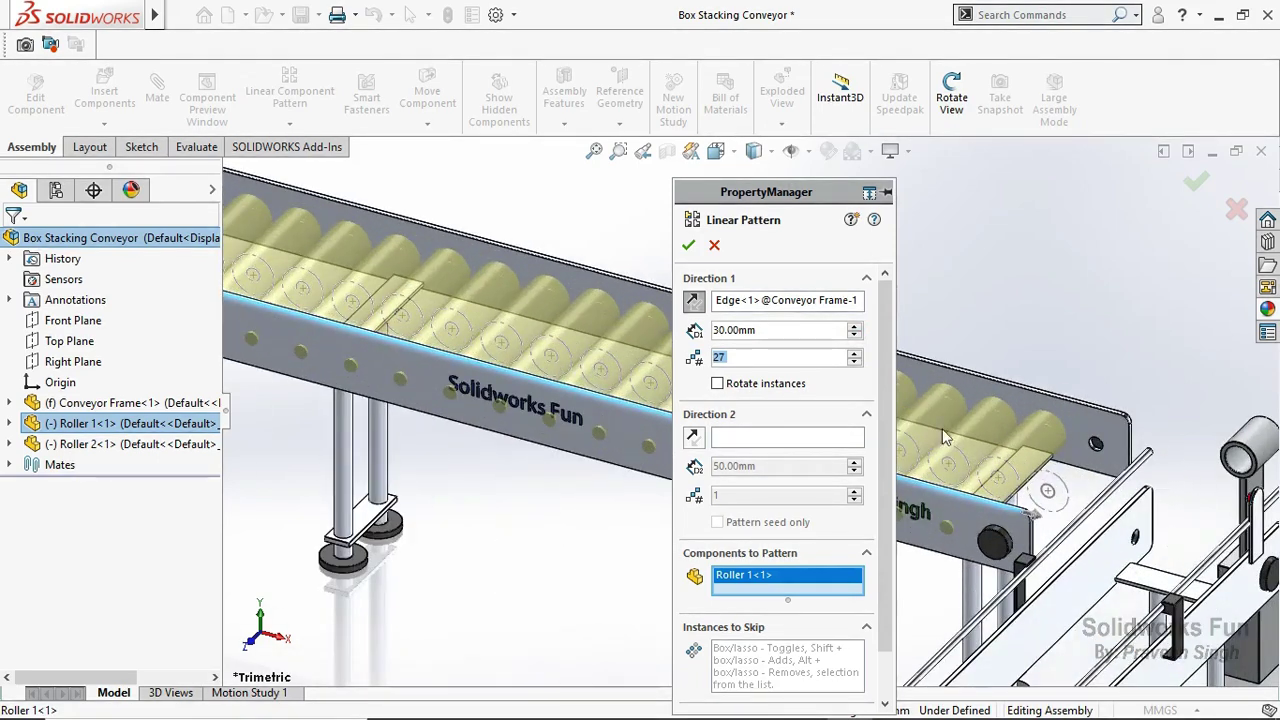
pyautogui.click(858, 356)
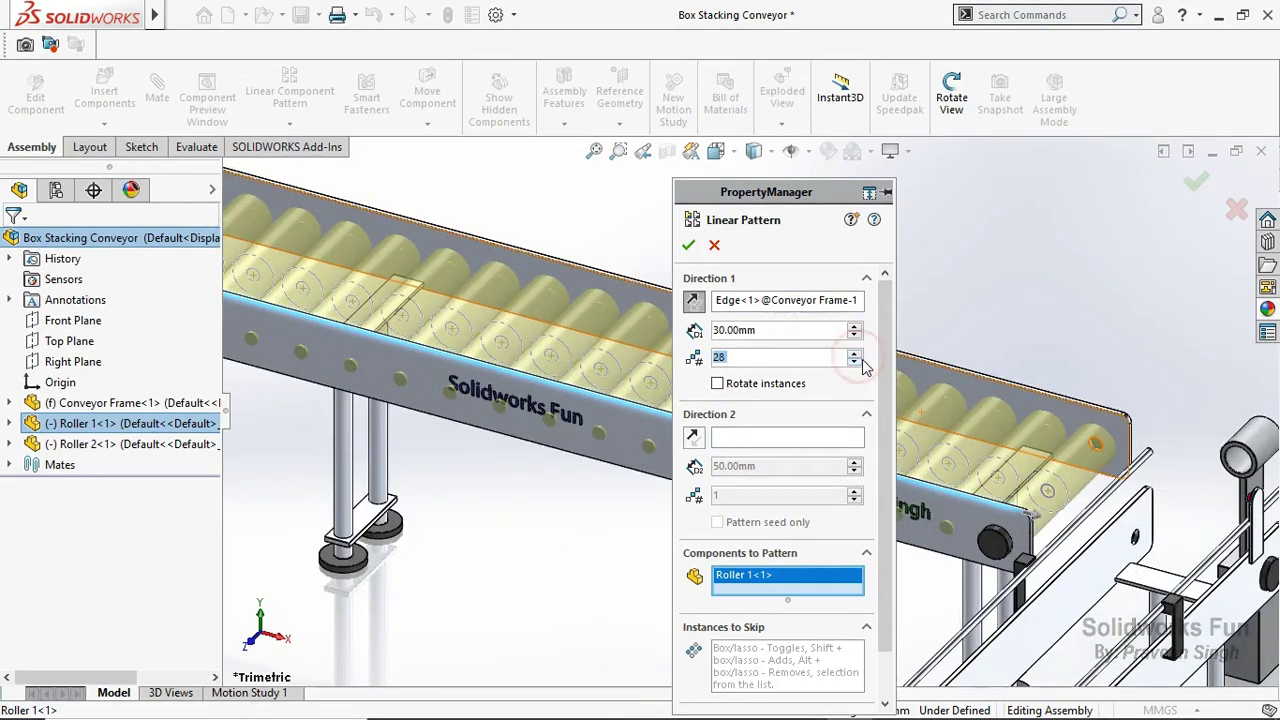
pyautogui.click(688, 248)
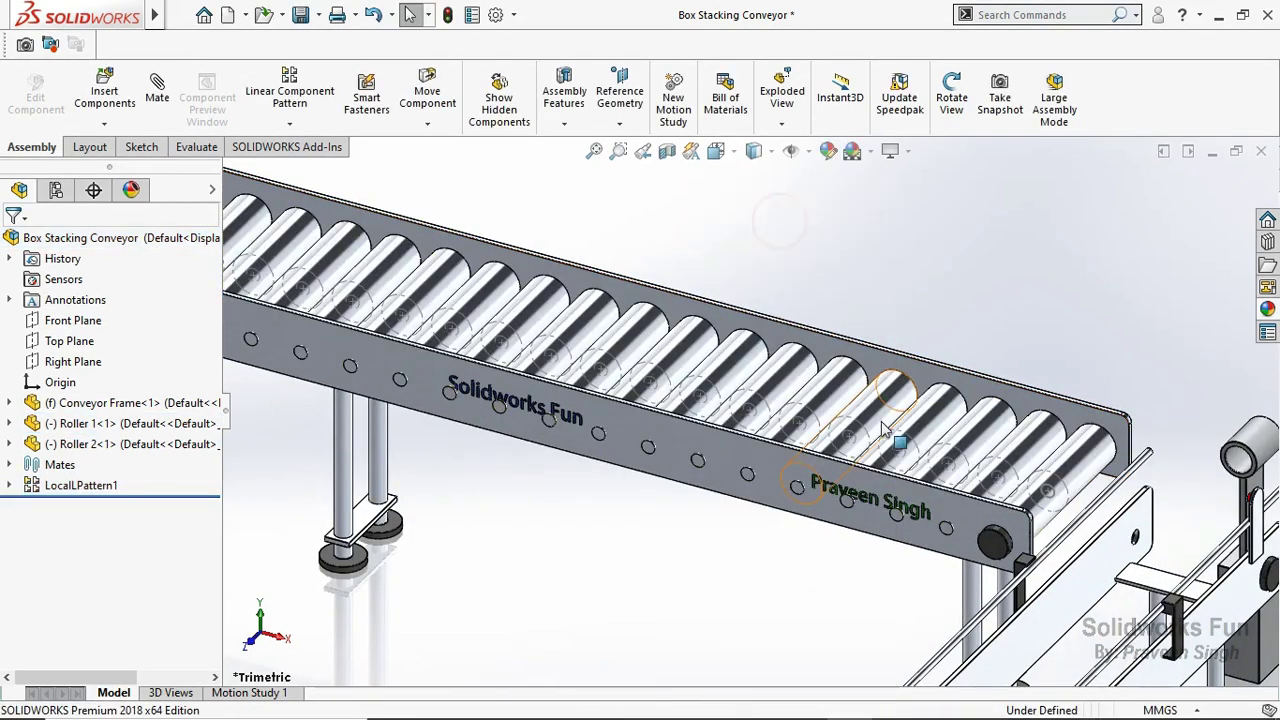
pyautogui.click(870, 438)
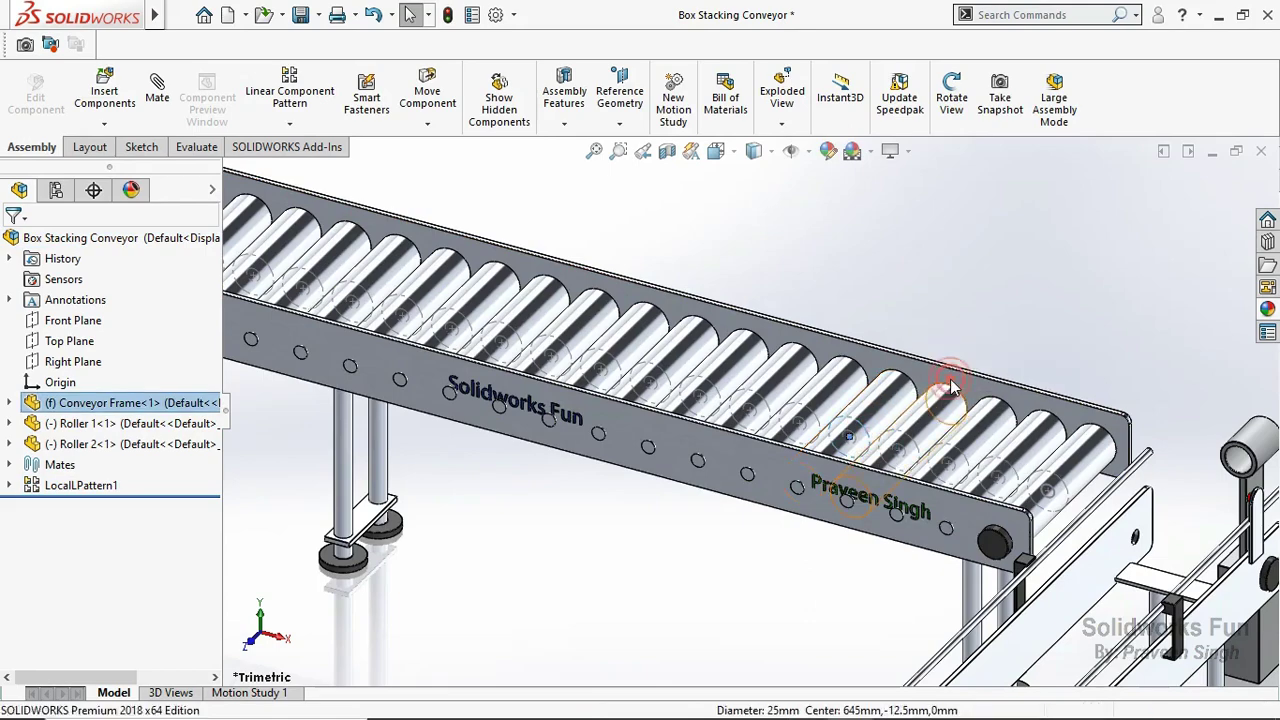
pyautogui.click(970, 343)
pyautogui.scroll(3, 970, 343)
pyautogui.scroll(-4, 862, 472)
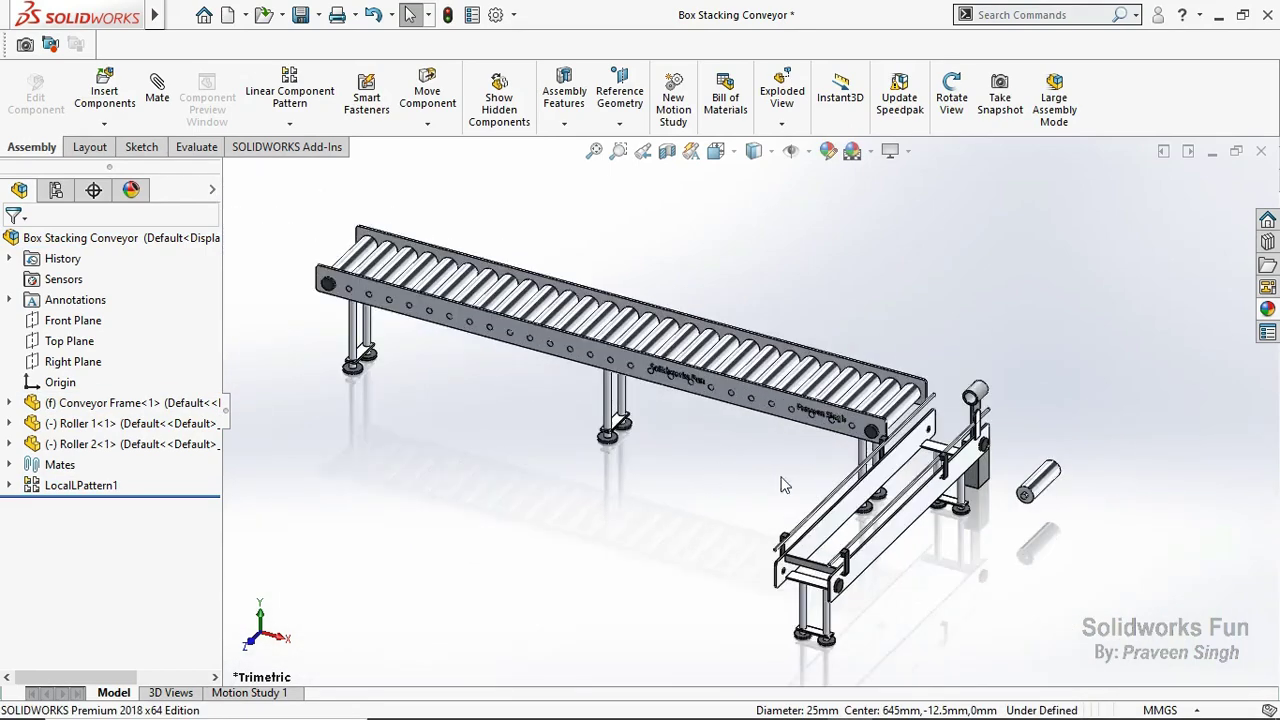
# Mate Roller 2 concentric with a hole in the second conveyor's frame.
pyautogui.scroll(-2, 862, 472)
pyautogui.click(966, 432)
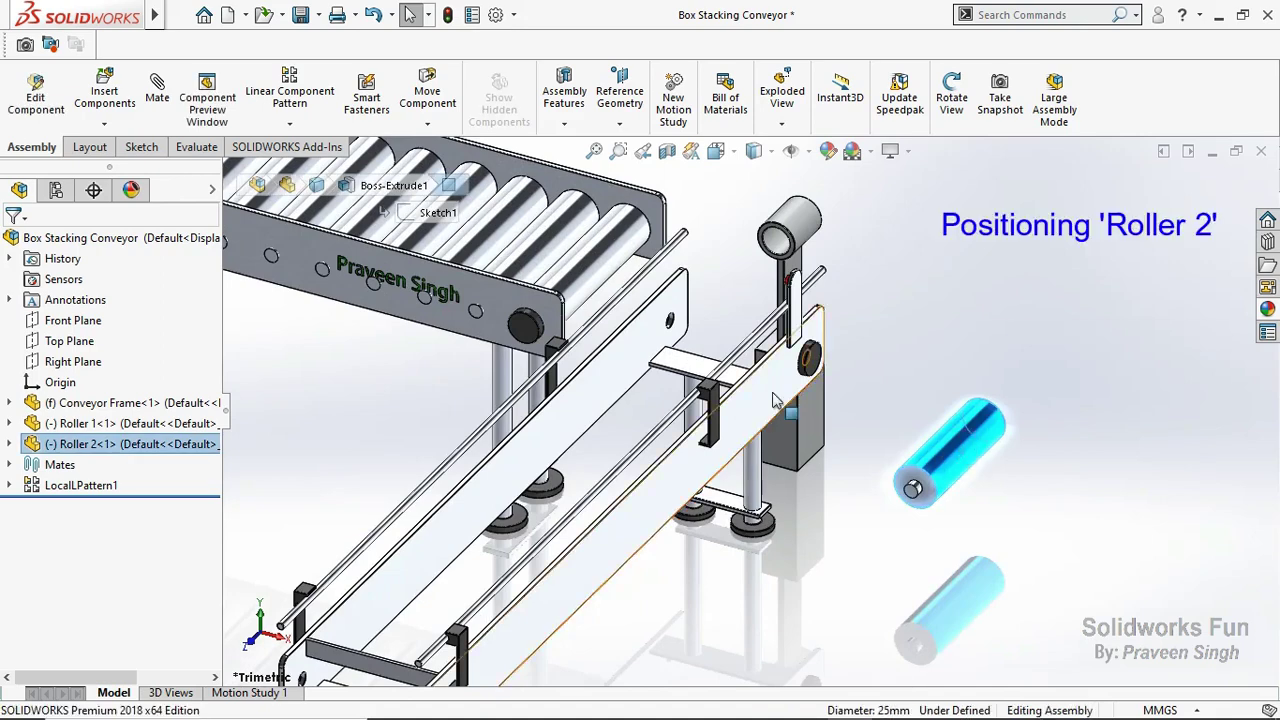
pyautogui.scroll(-3, 806, 370)
pyautogui.keyDown('ctrl'); pyautogui.click(808, 366); pyautogui.keyUp('ctrl')
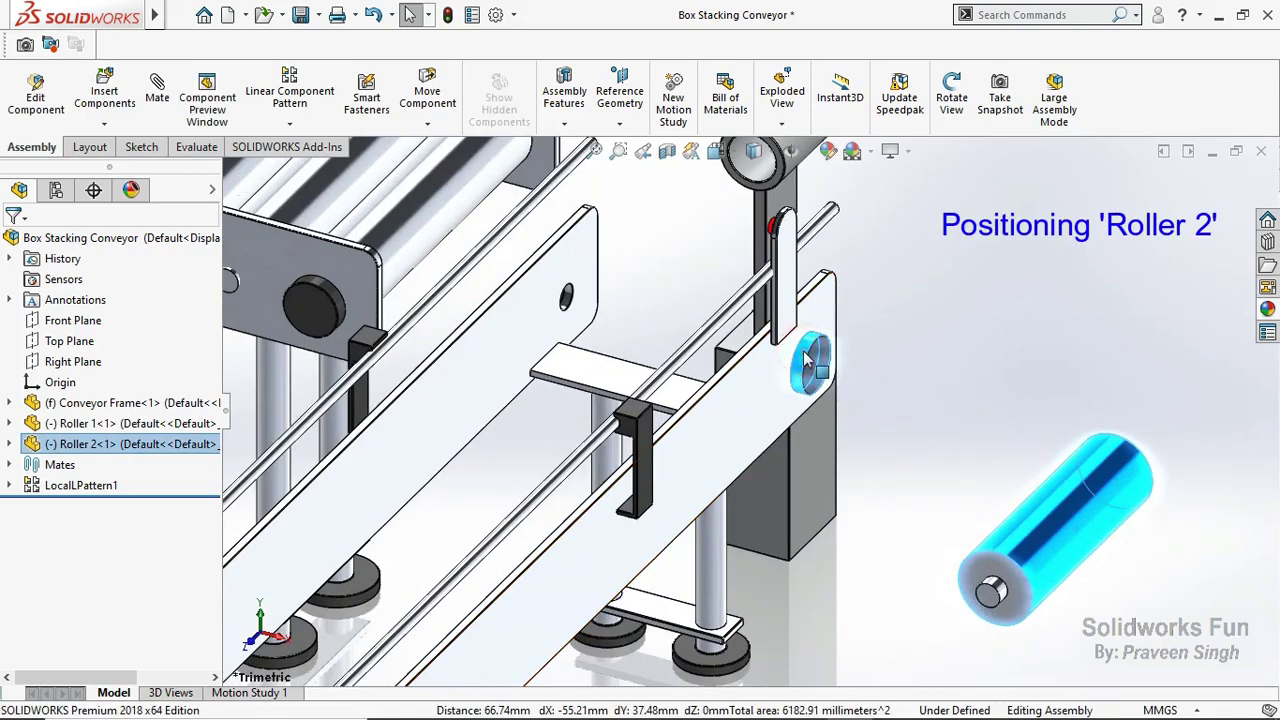
pyautogui.click(924, 334)
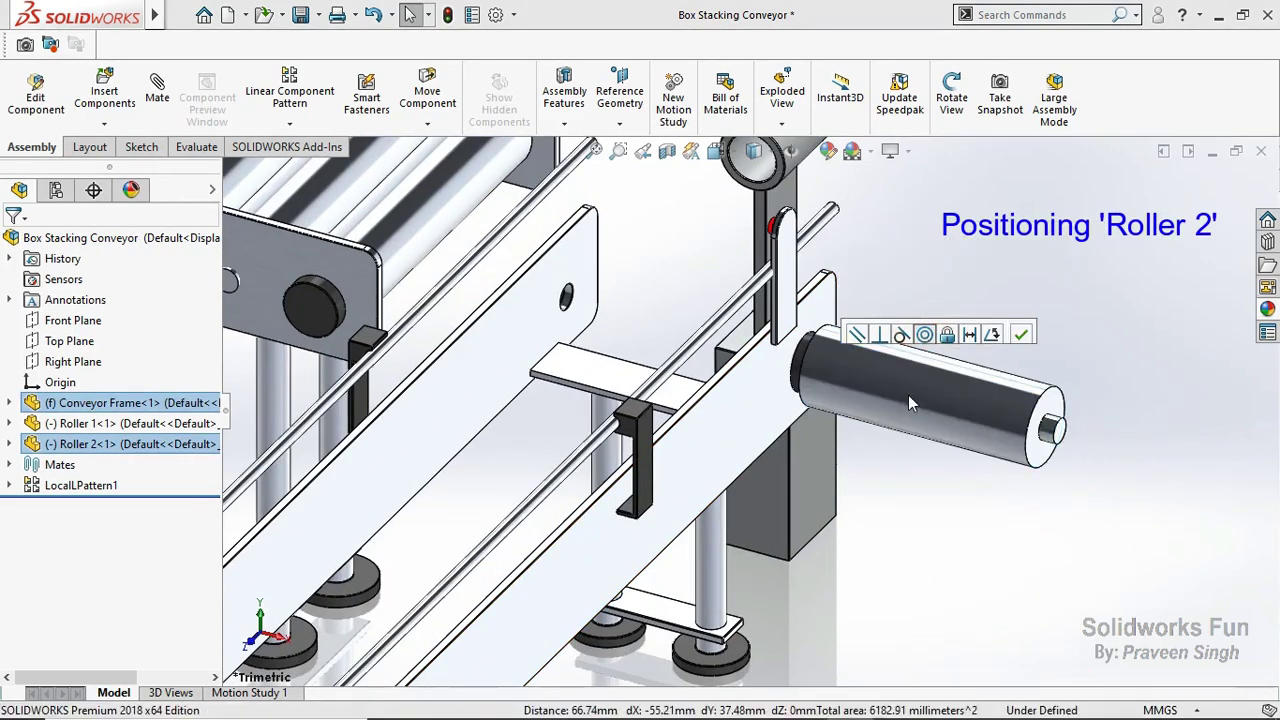
# Mate Roller 2's Front Plane coincident with the frame's Plane2, then inspect the placement.
pyautogui.click(9, 446)
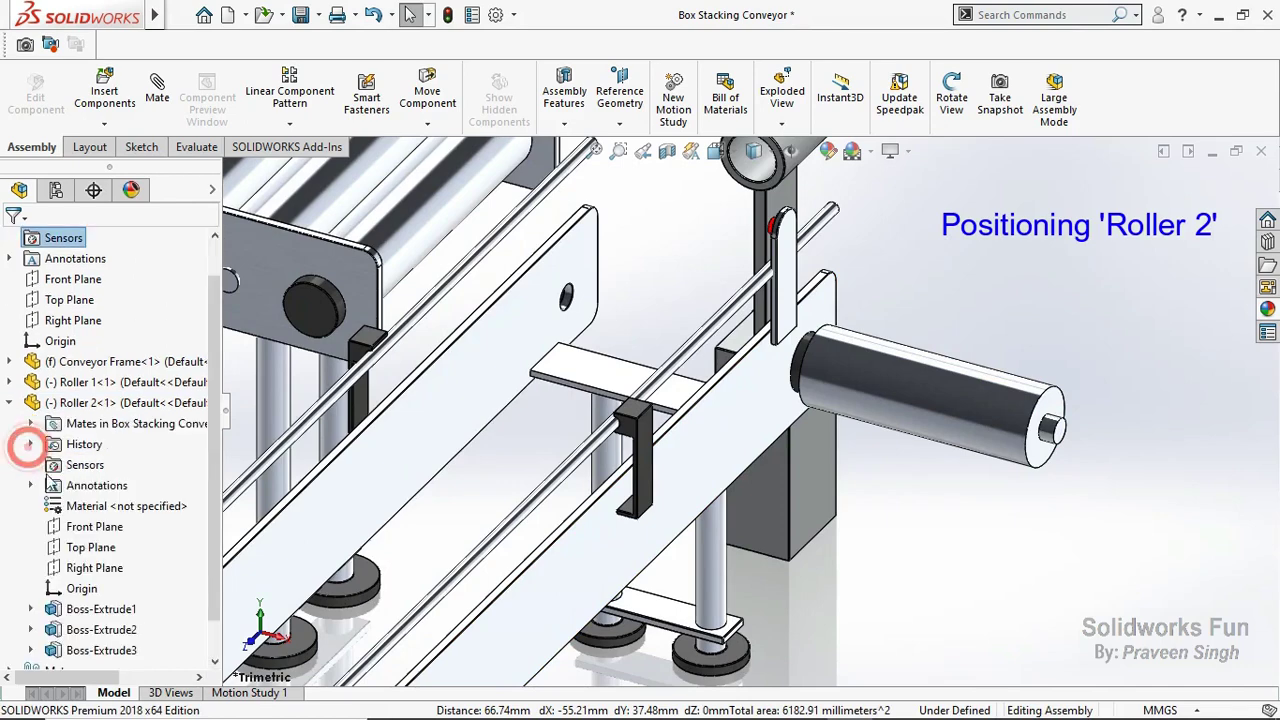
pyautogui.click(93, 529)
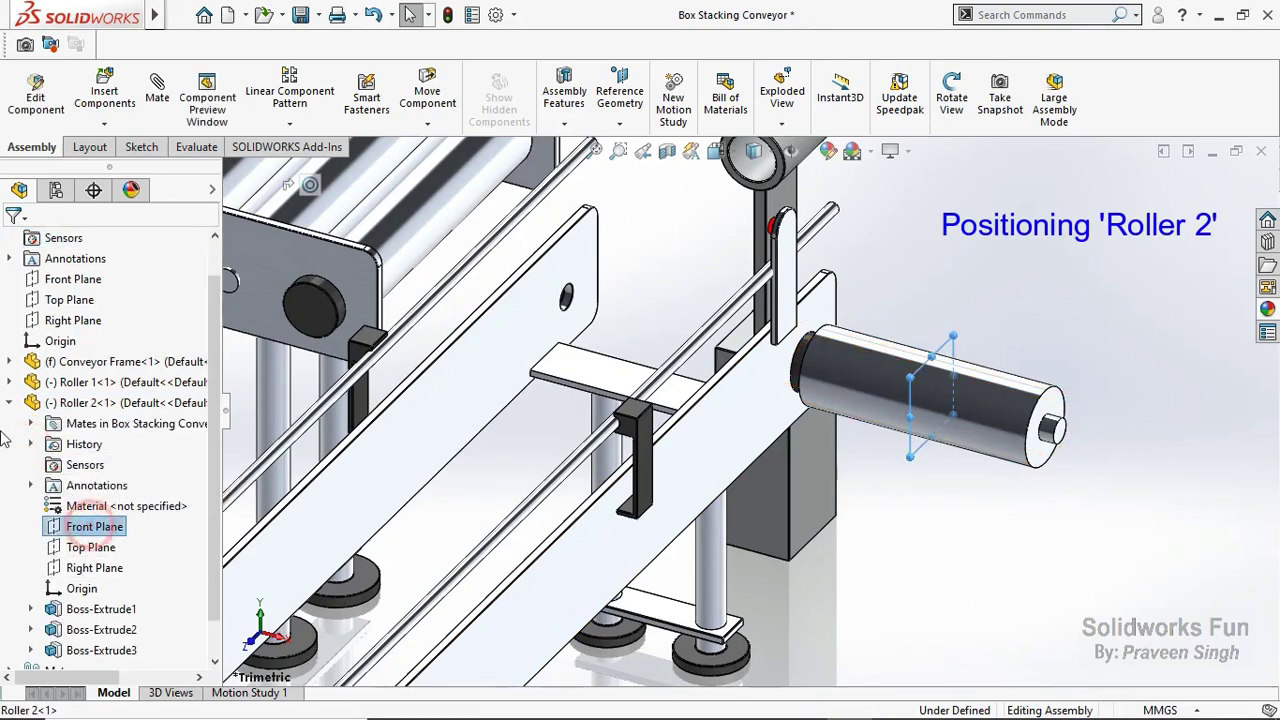
pyautogui.click(10, 362)
pyautogui.scroll(-1, 16, 512)
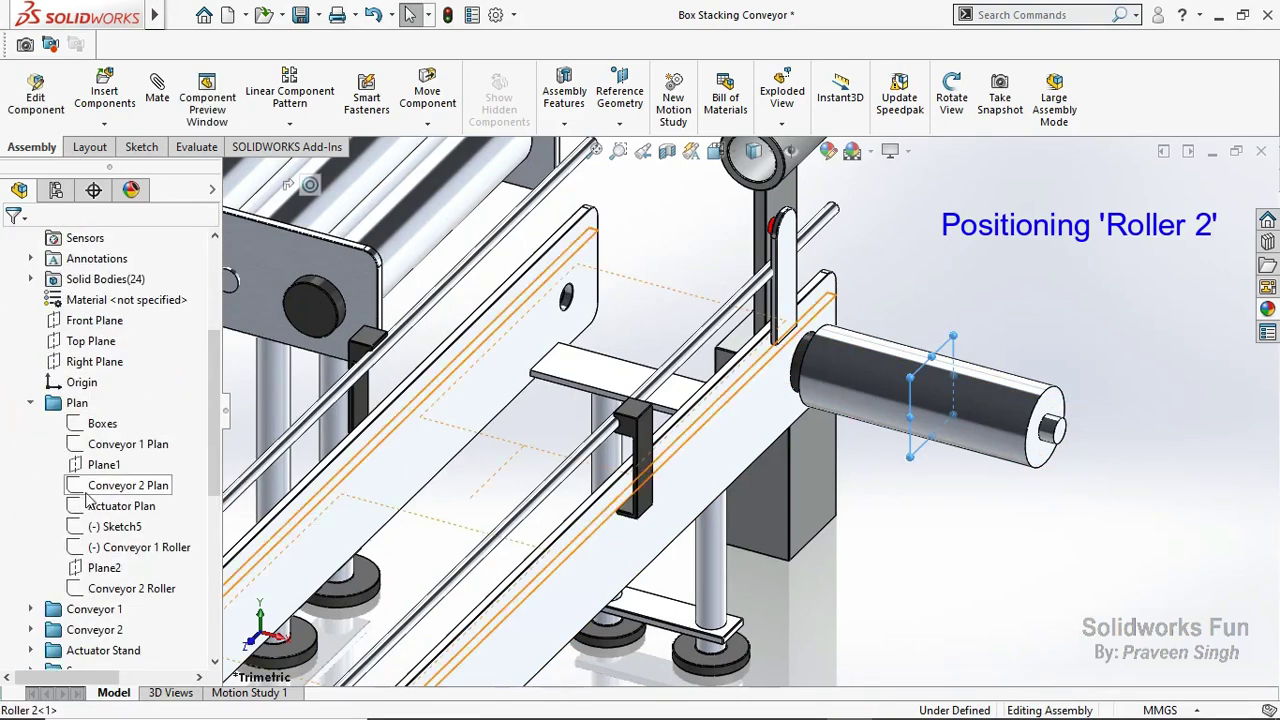
pyautogui.click(102, 568)
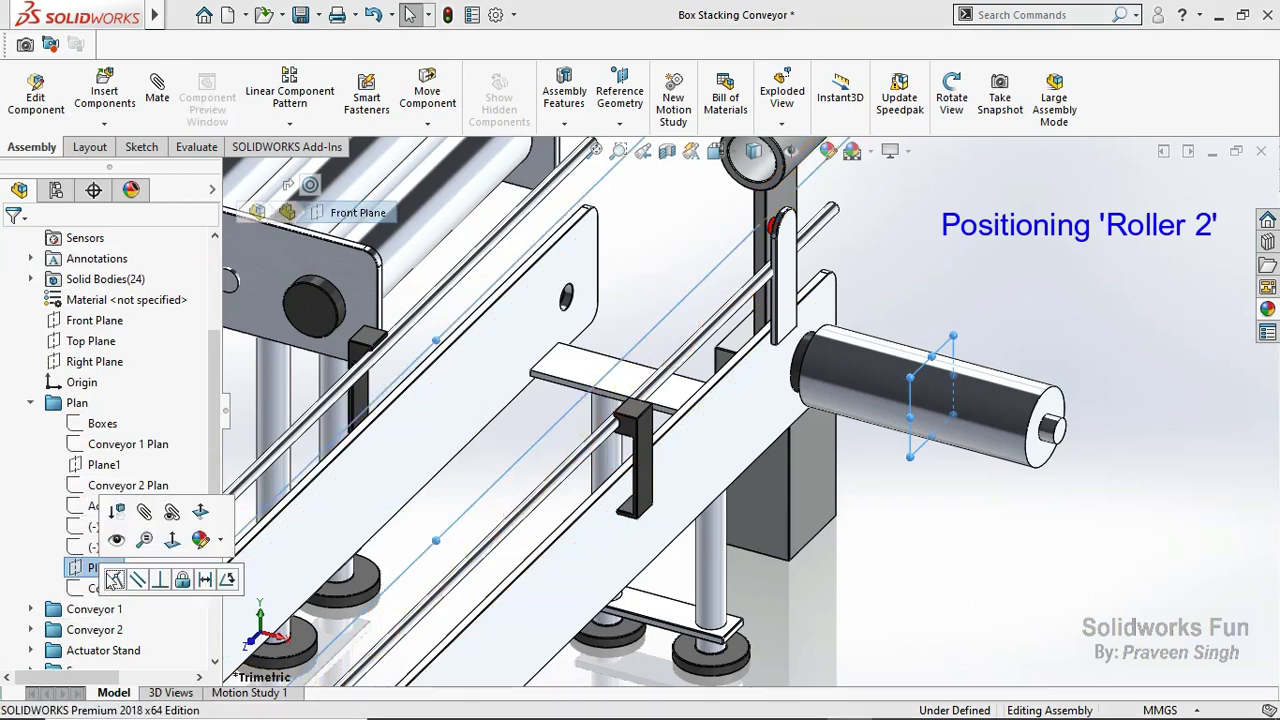
pyautogui.click(112, 584)
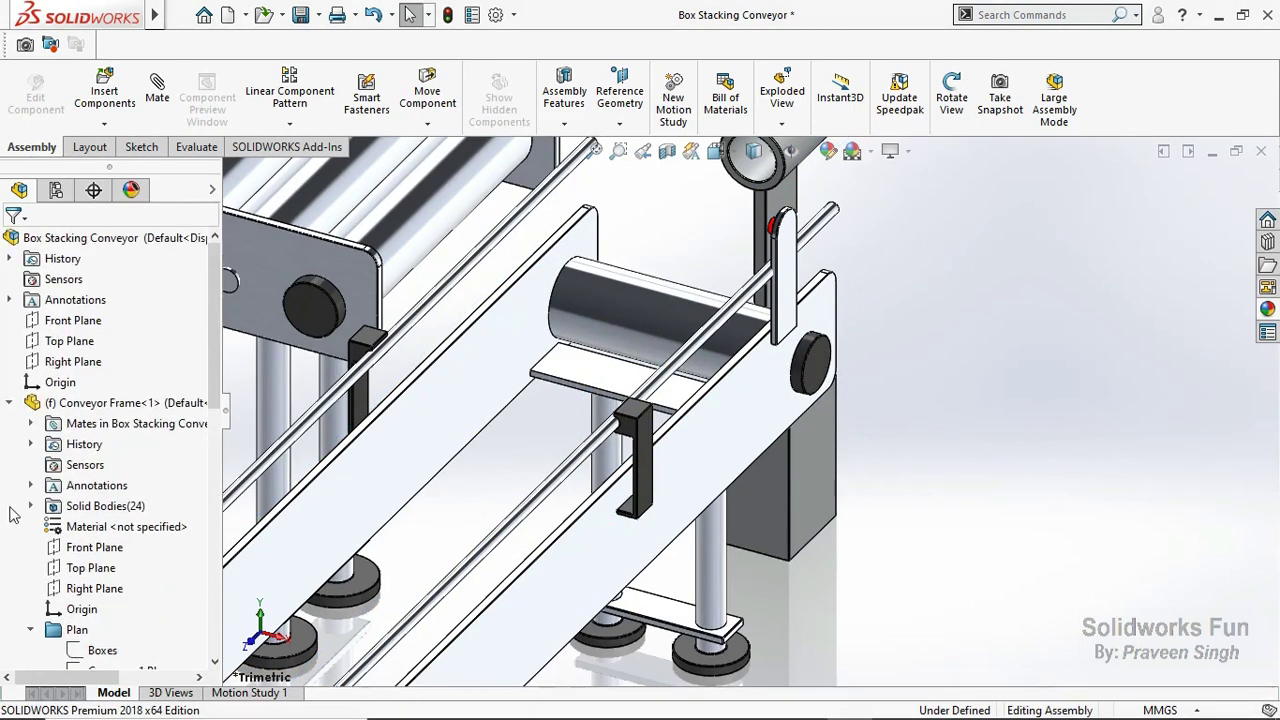
pyautogui.click(8, 403)
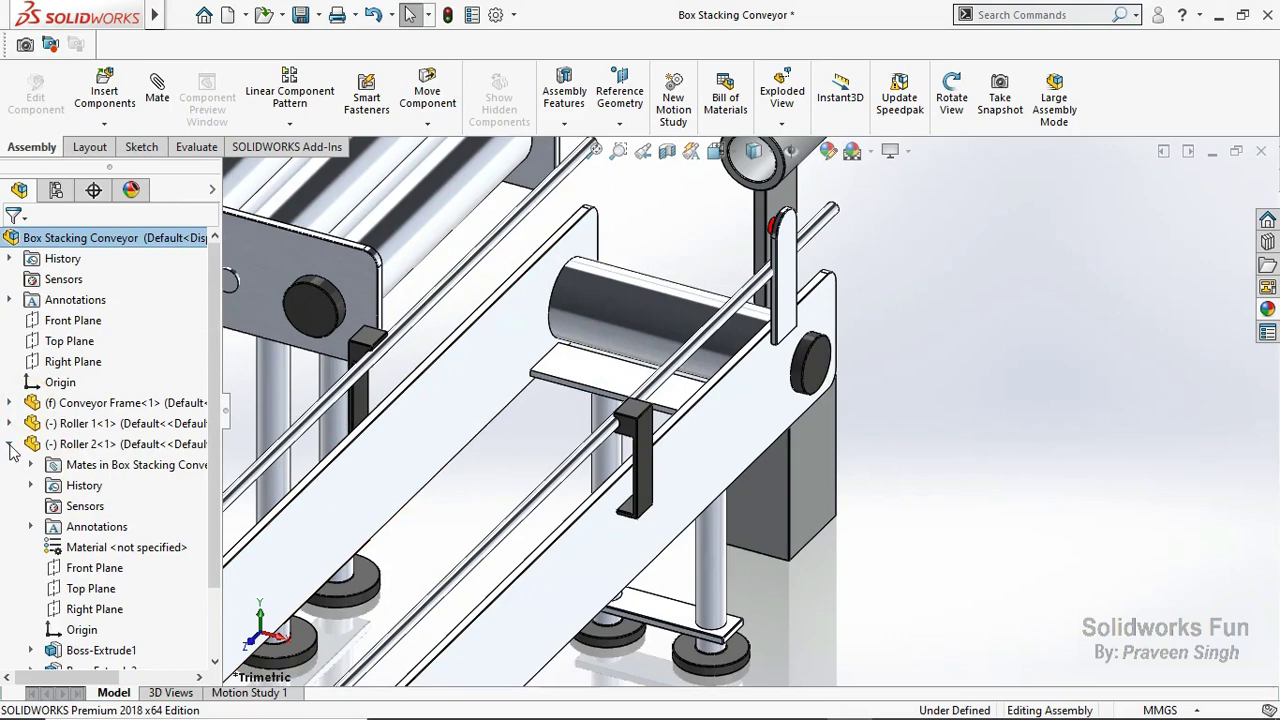
pyautogui.click(10, 447)
pyautogui.moveTo(507, 459); pyautogui.dragTo(470, 455, button='middle')
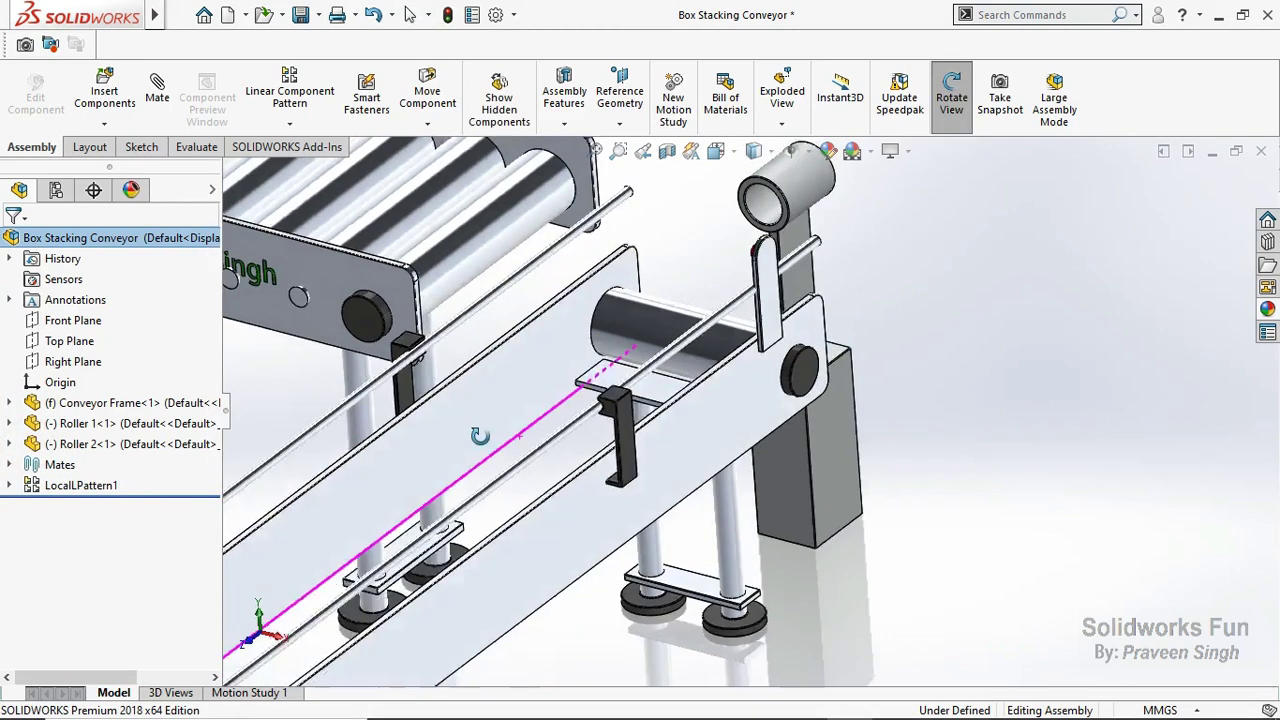
# Start a linear component pattern of Roller 2 directed along the conveyor frame edge.
pyautogui.click(18, 403)
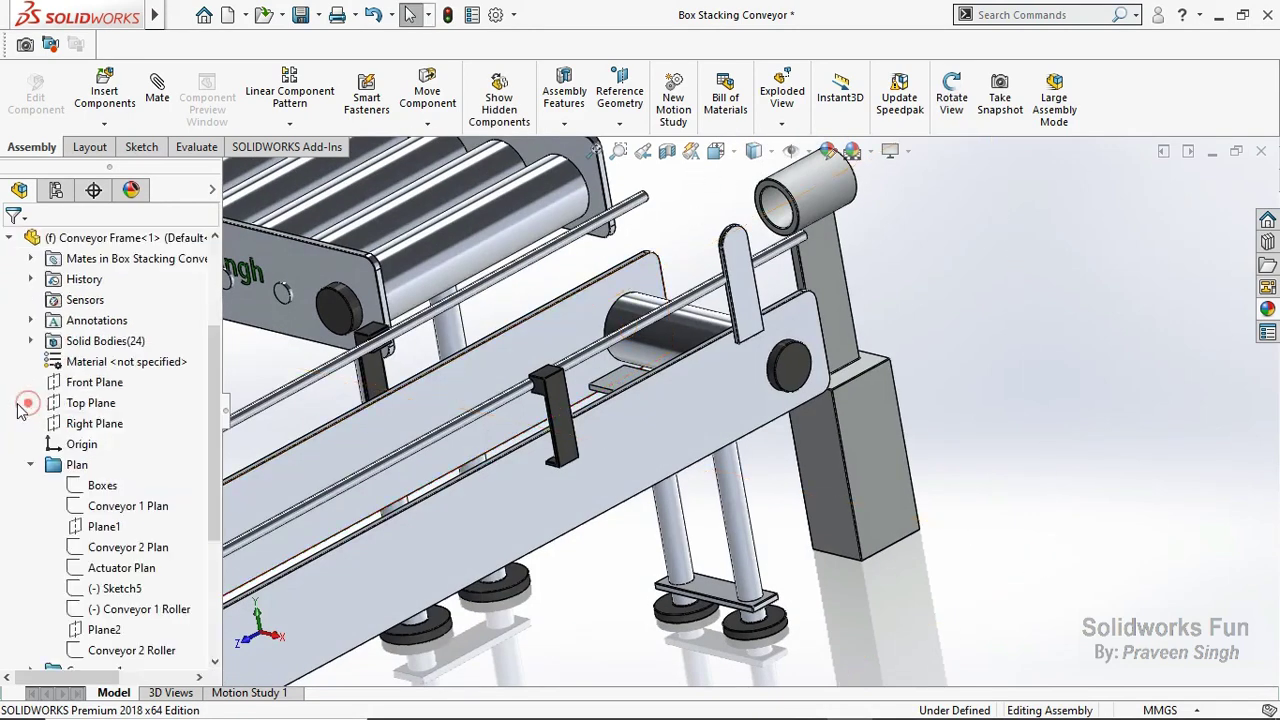
pyautogui.click(131, 650)
pyautogui.scroll(-3, 788, 317)
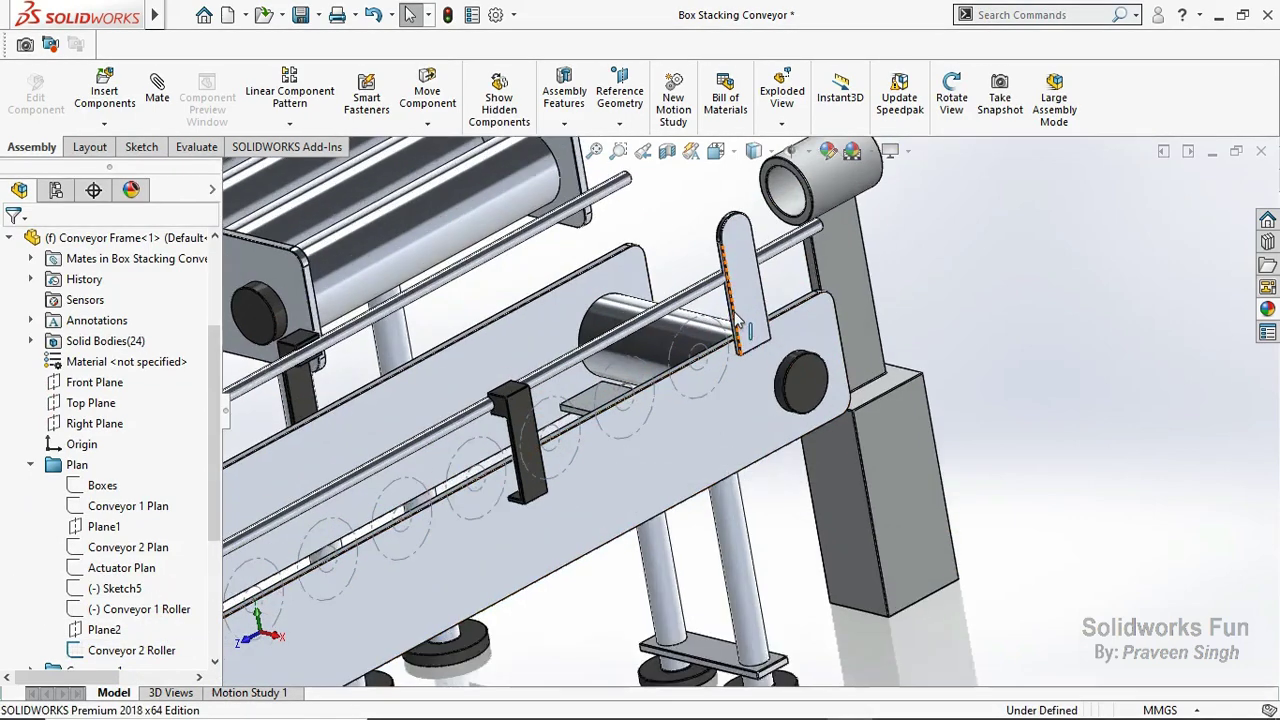
pyautogui.click(289, 124)
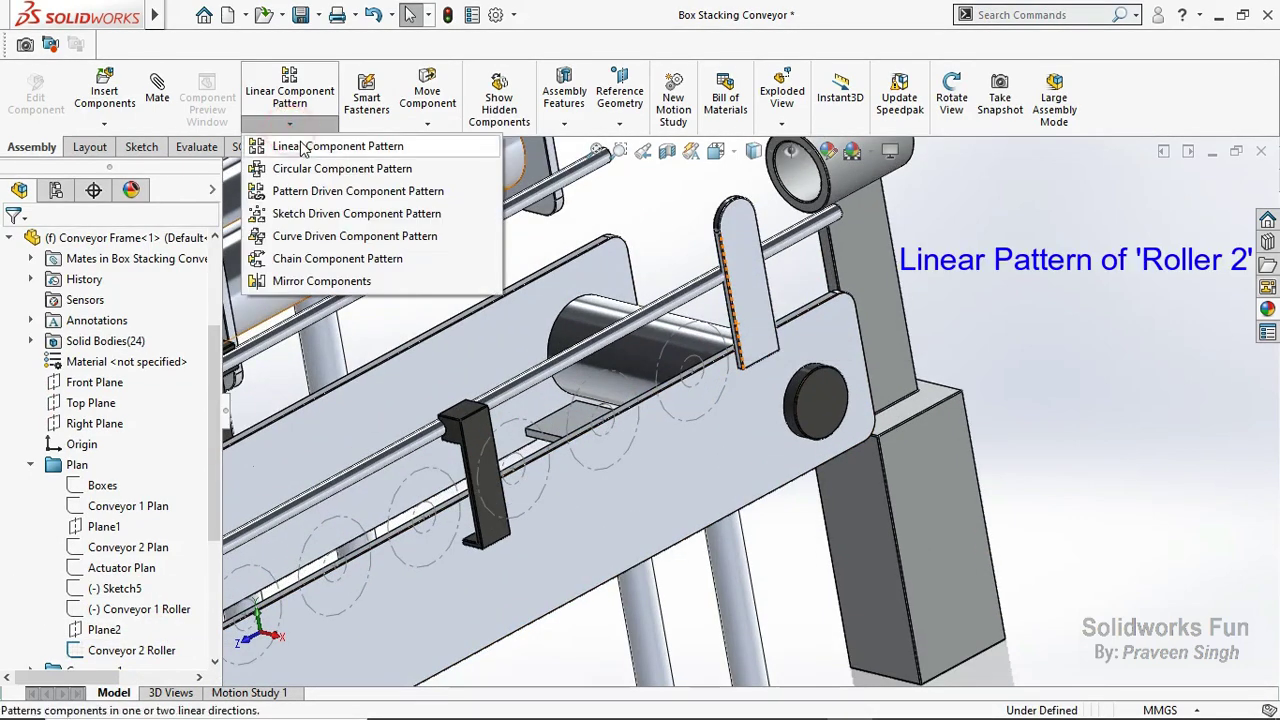
pyautogui.click(305, 140)
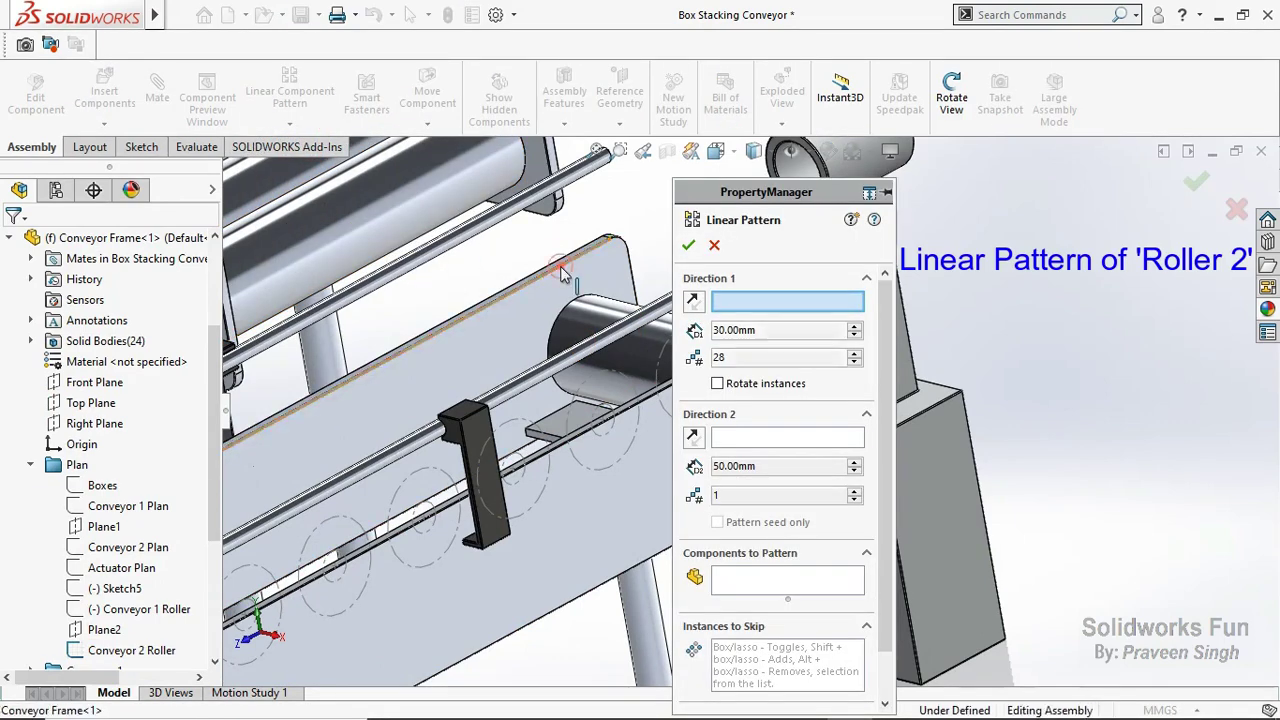
pyautogui.click(561, 267)
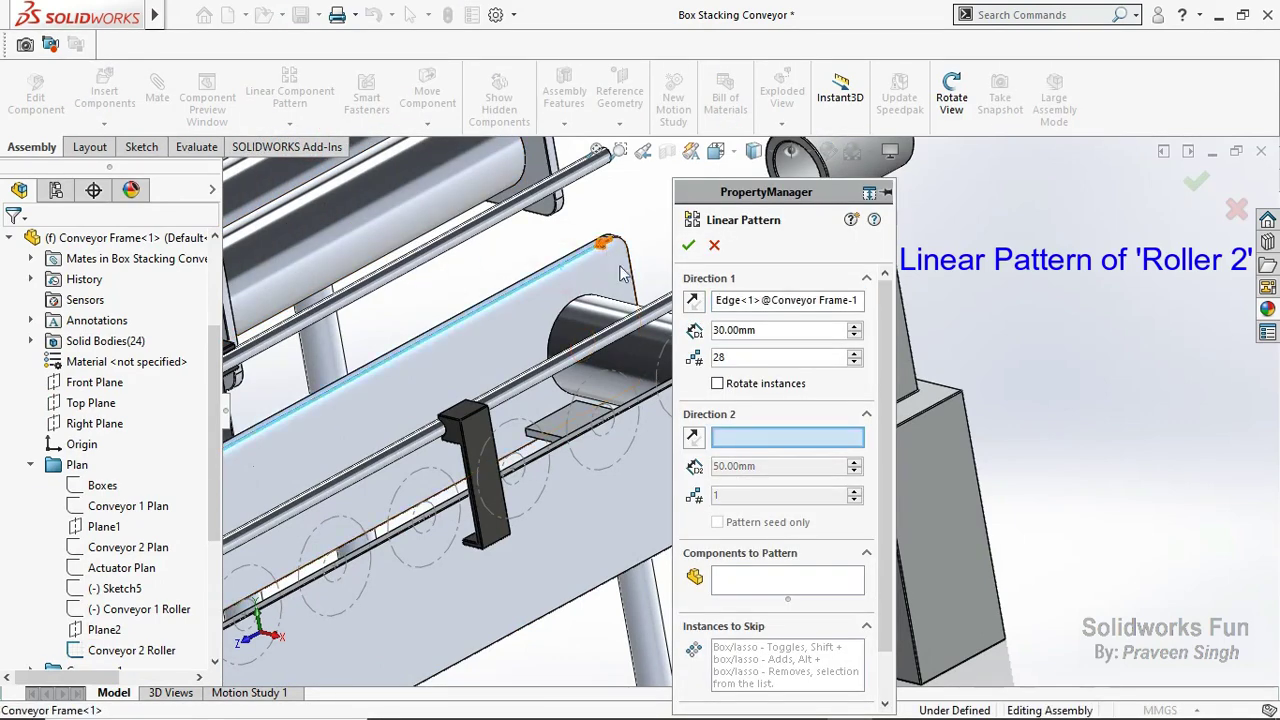
pyautogui.click(783, 580)
pyautogui.click(610, 357)
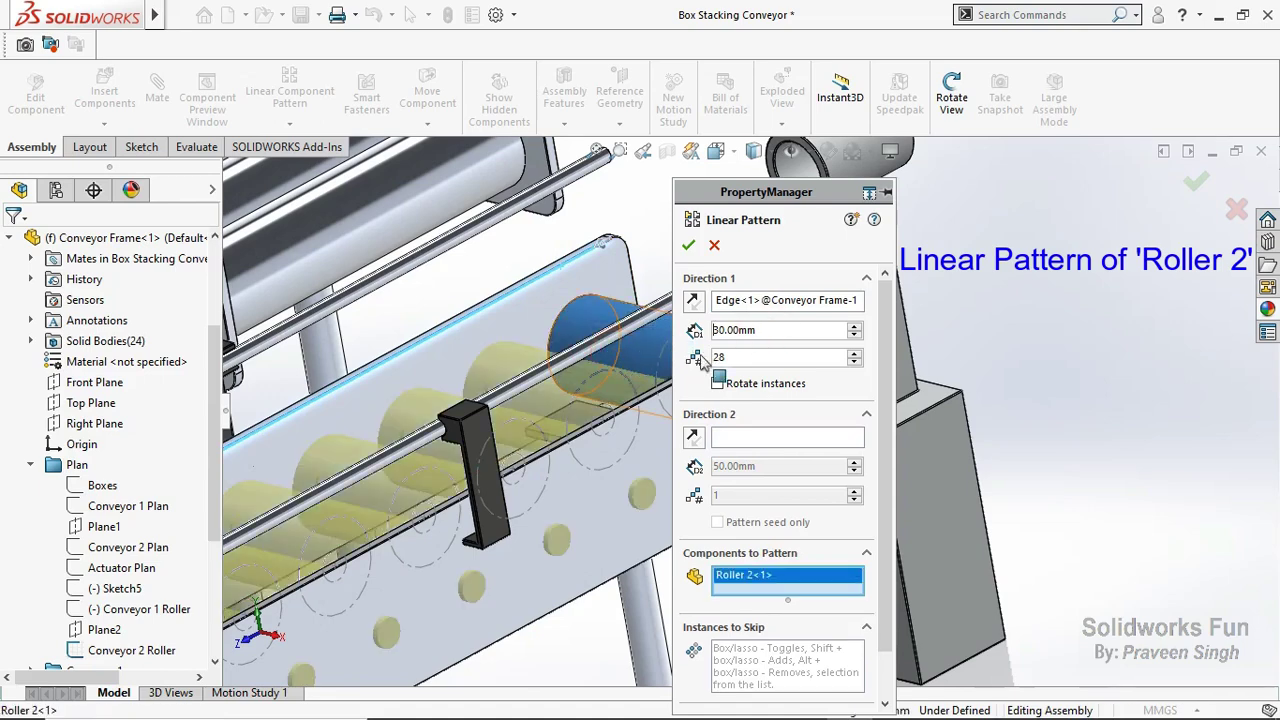
# Set the roller spacing to 31.5mm and 14 instances, then accept the pattern.
pyautogui.write('3')
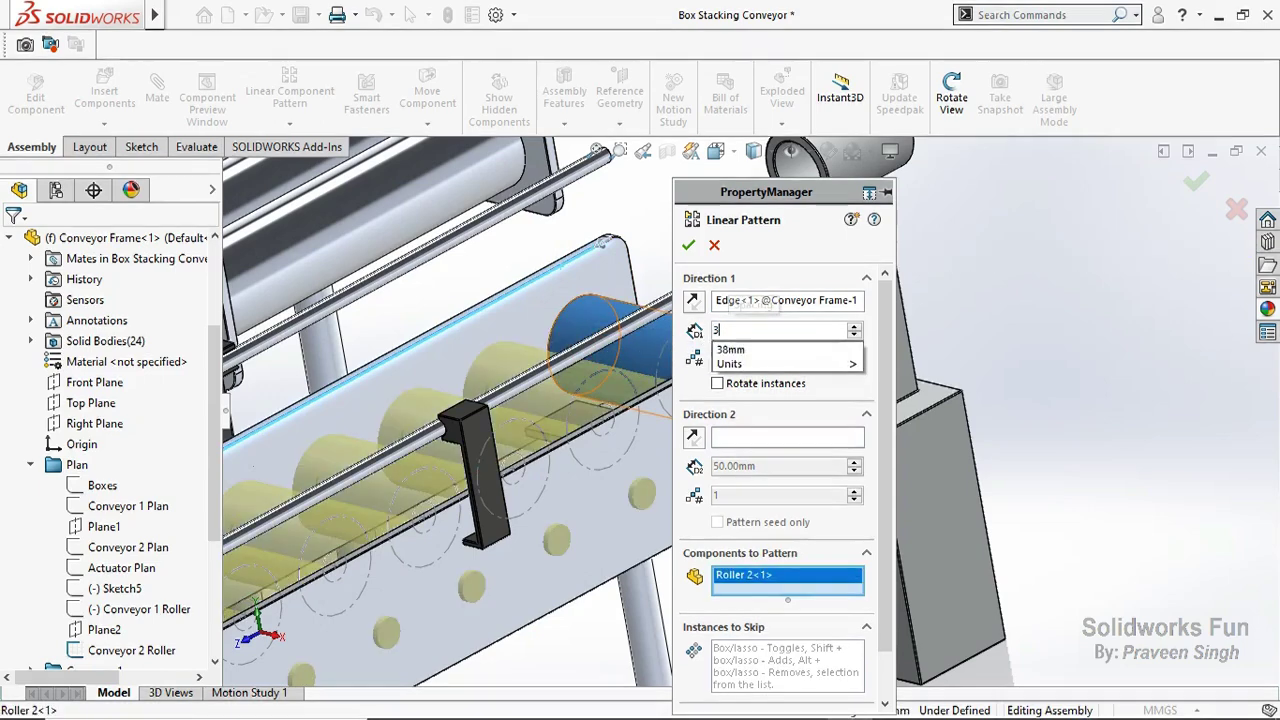
pyautogui.write('1.5')
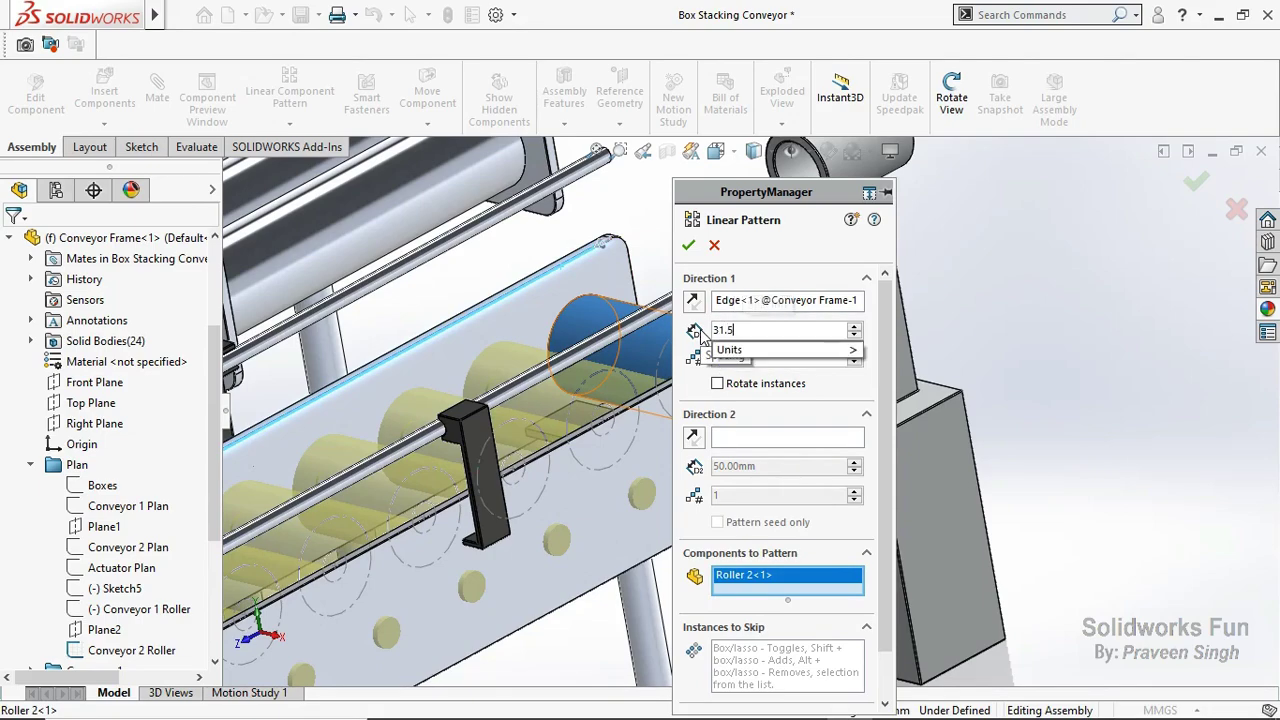
pyautogui.press('Return')
pyautogui.moveTo(465, 490); pyautogui.dragTo(462, 538, button='middle')
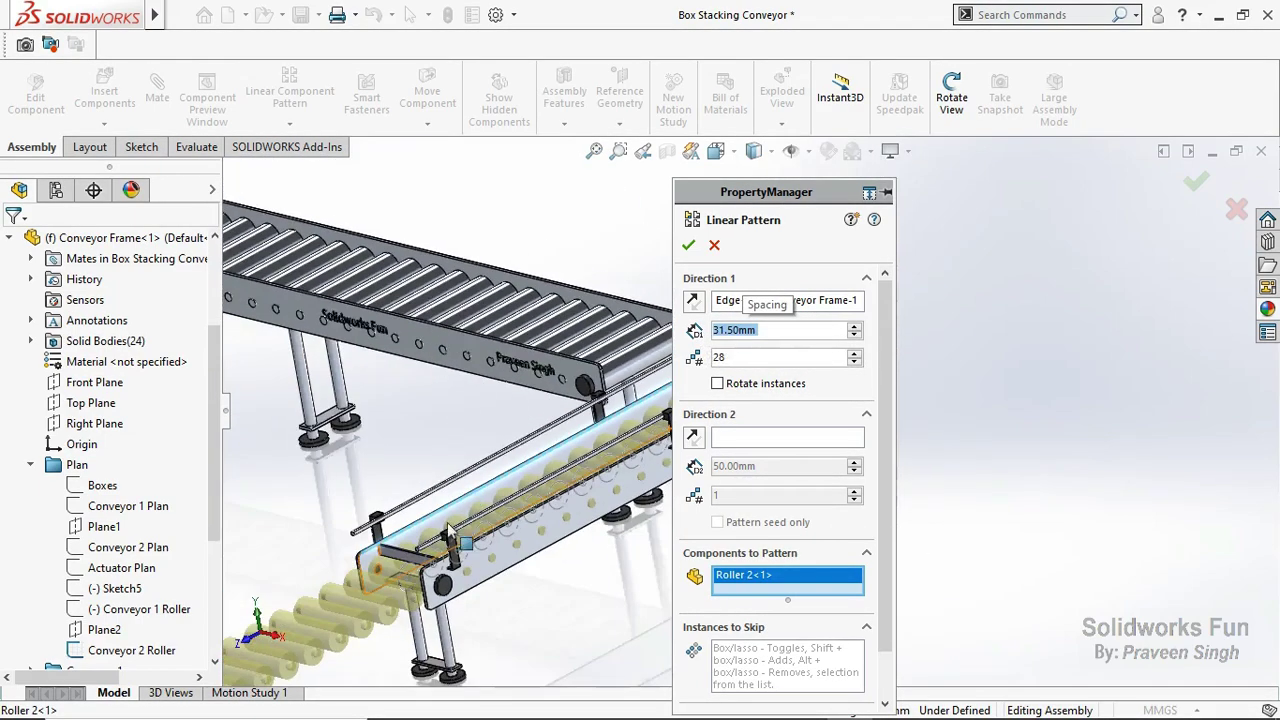
pyautogui.scroll(-3, 462, 538)
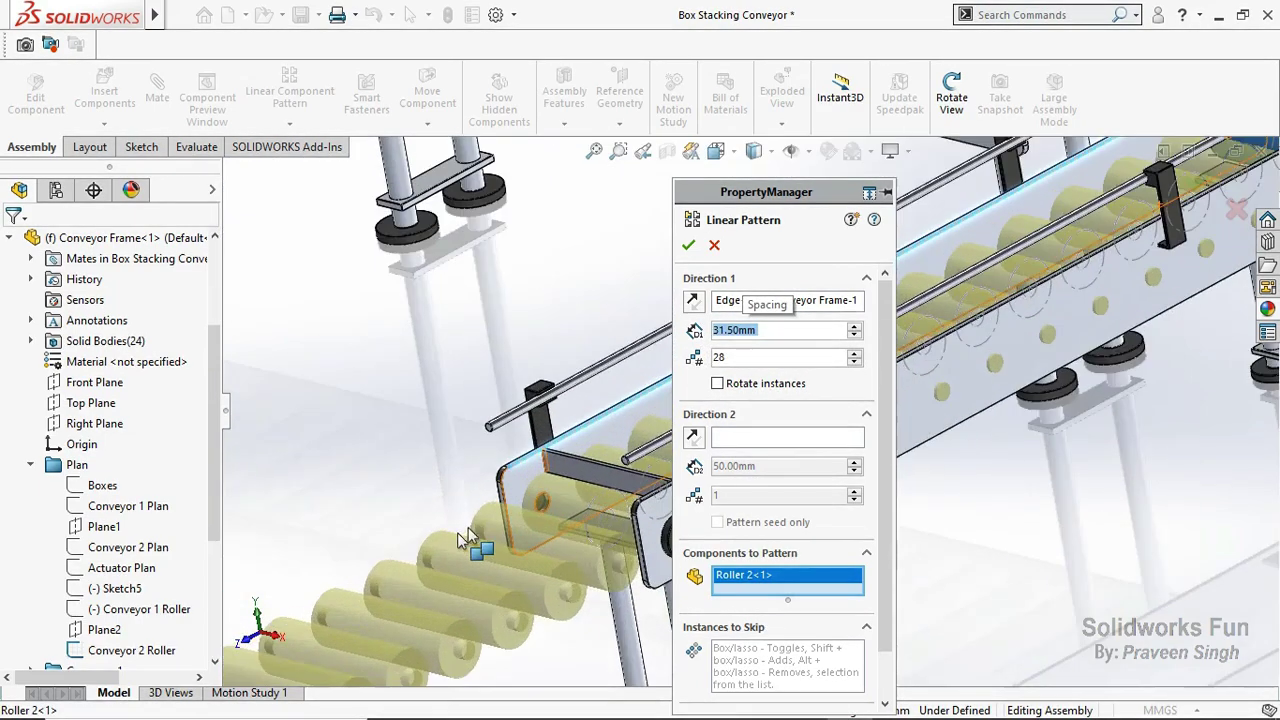
pyautogui.click(855, 362)
pyautogui.click(855, 362)
pyautogui.click(855, 362)
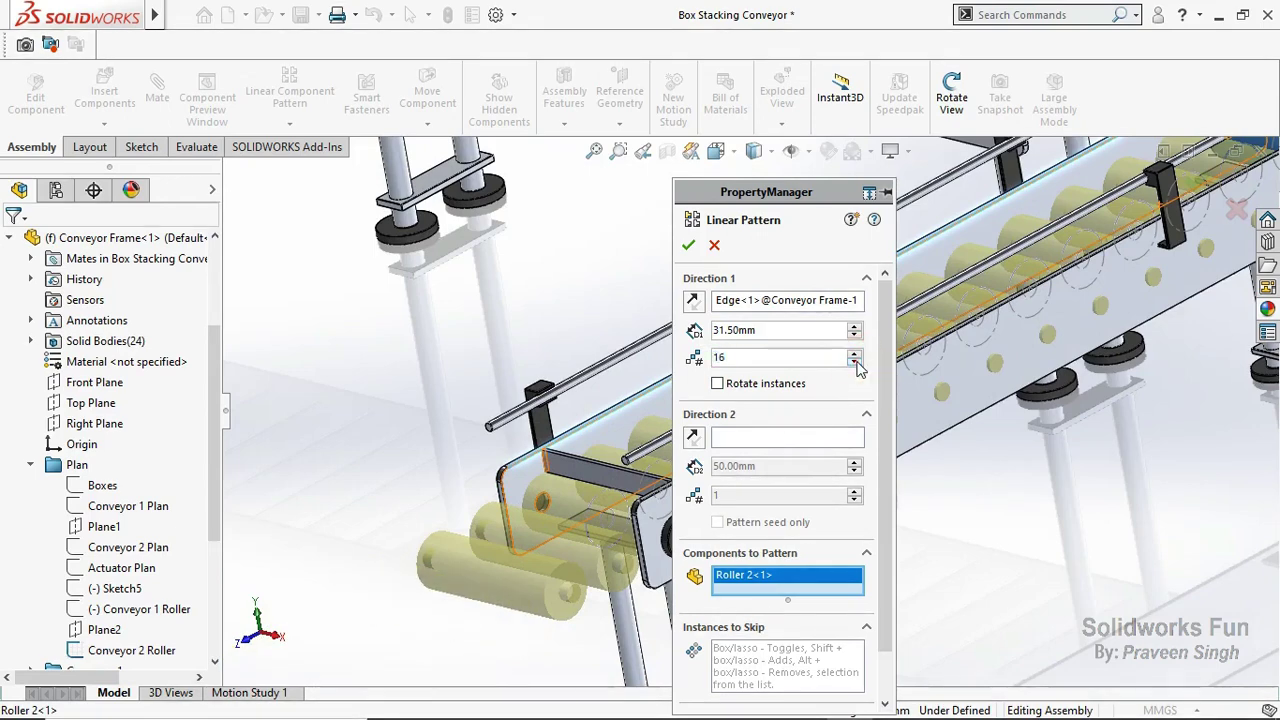
pyautogui.click(855, 362)
pyautogui.scroll(-3, 655, 480)
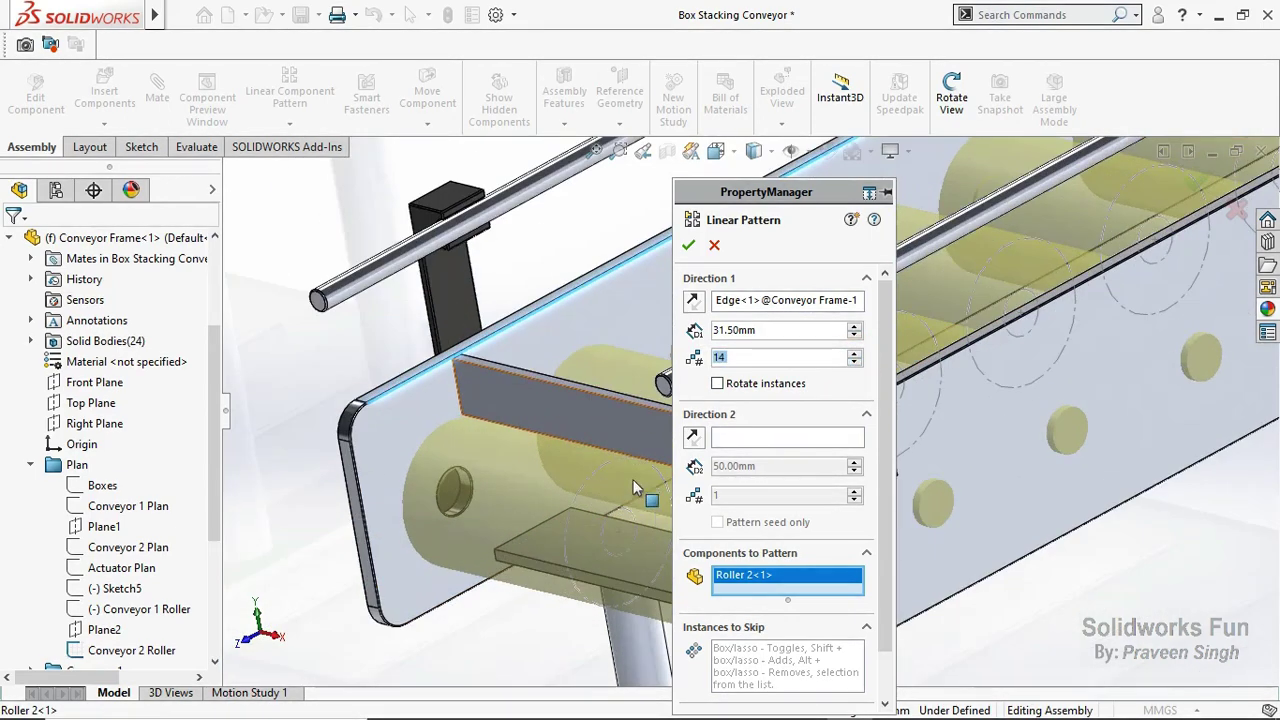
pyautogui.click(688, 246)
# Check the first roller's diameter and position, then collapse the Conveyor Frame tree.
pyautogui.click(328, 383)
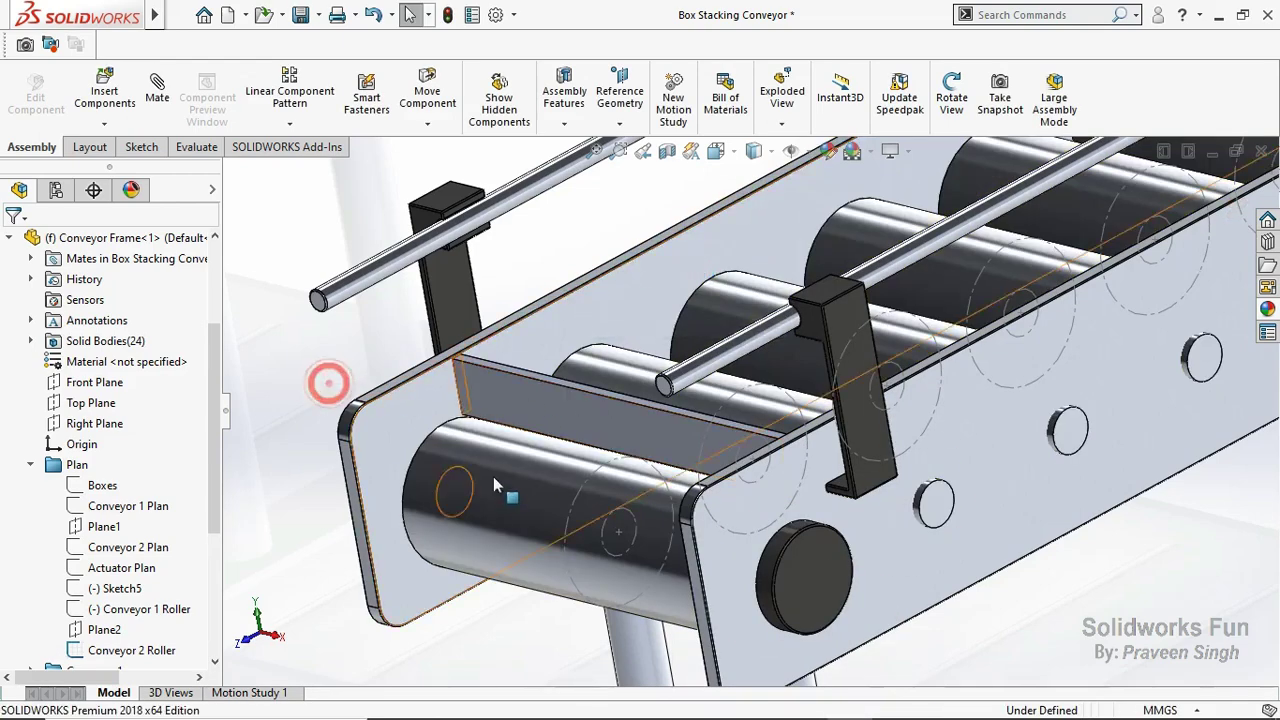
pyautogui.click(650, 457)
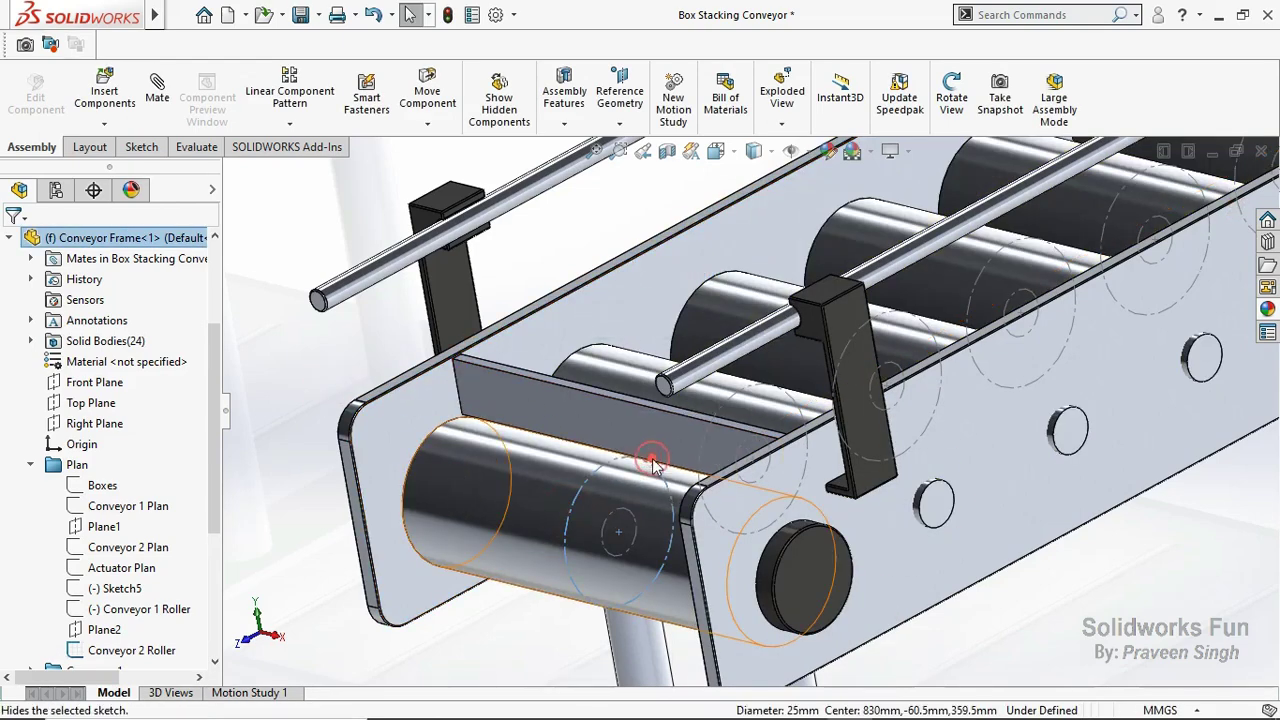
pyautogui.scroll(8, 939, 449)
pyautogui.scroll(4, 846, 372)
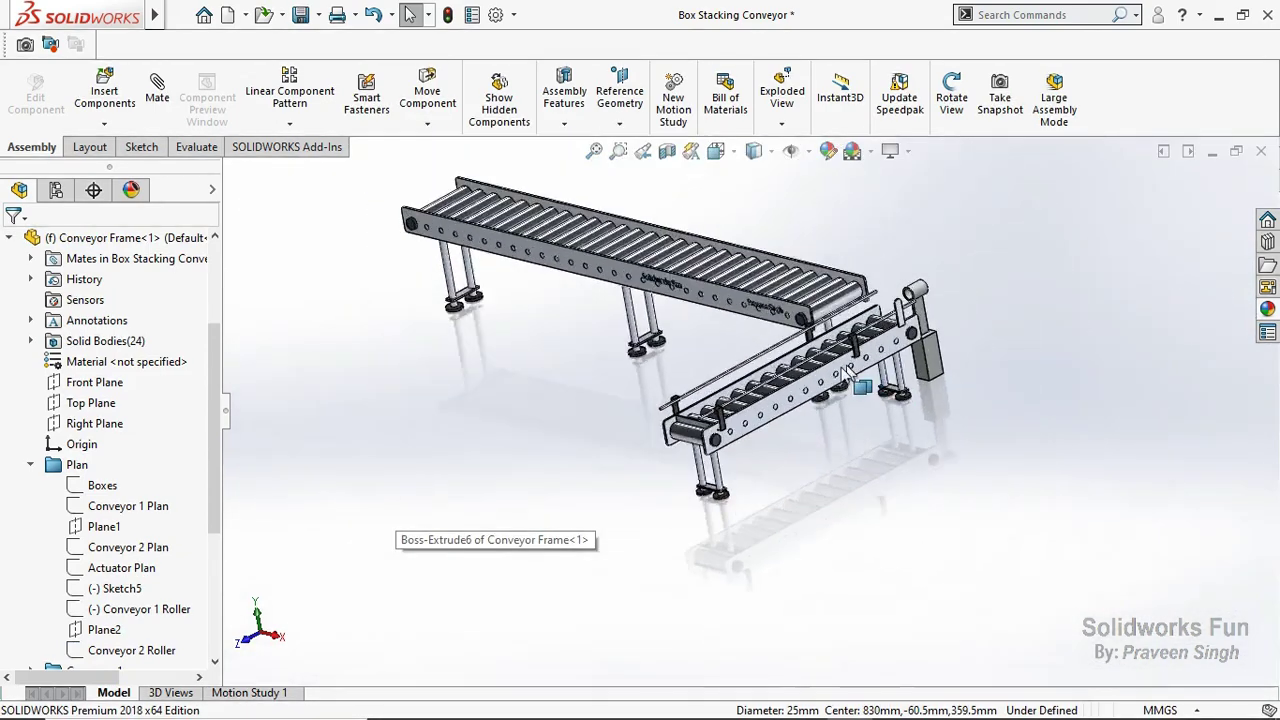
pyautogui.scroll(-3, 846, 372)
pyautogui.scroll(3, 110, 400)
pyautogui.click(20, 372)
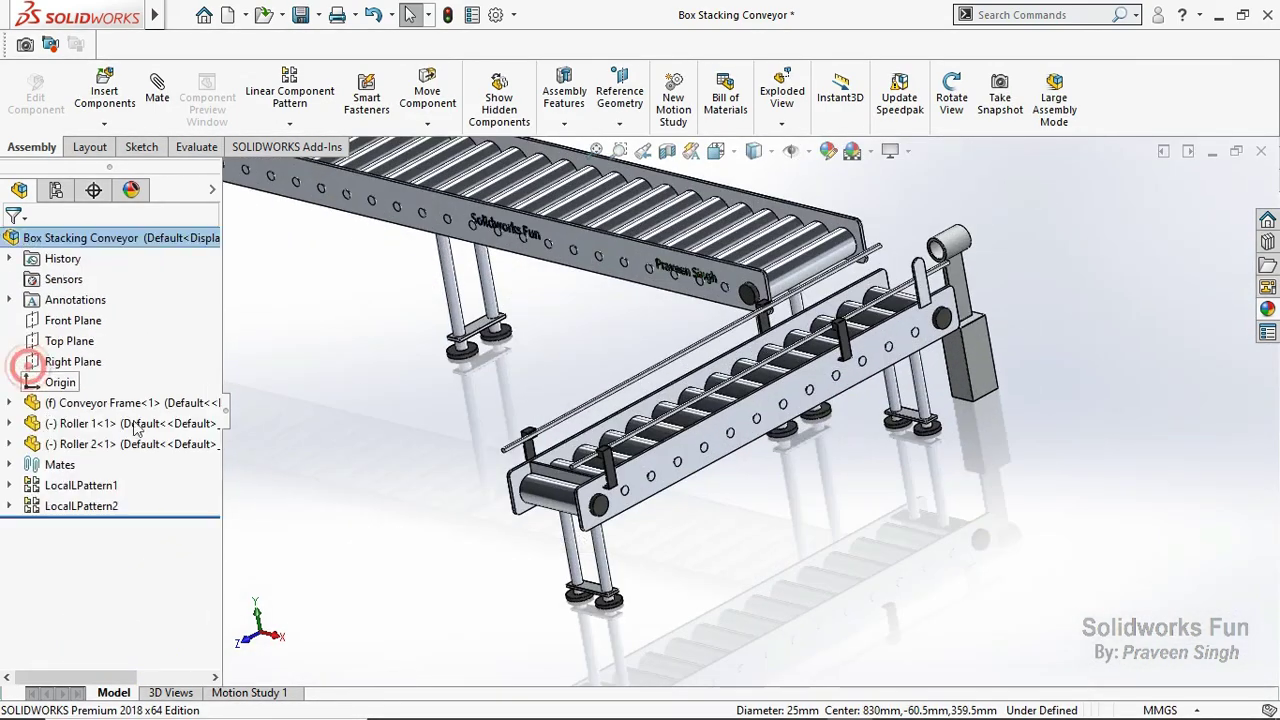
# Fit both conveyors in view and save the assembly with all modified documents.
pyautogui.press('f')
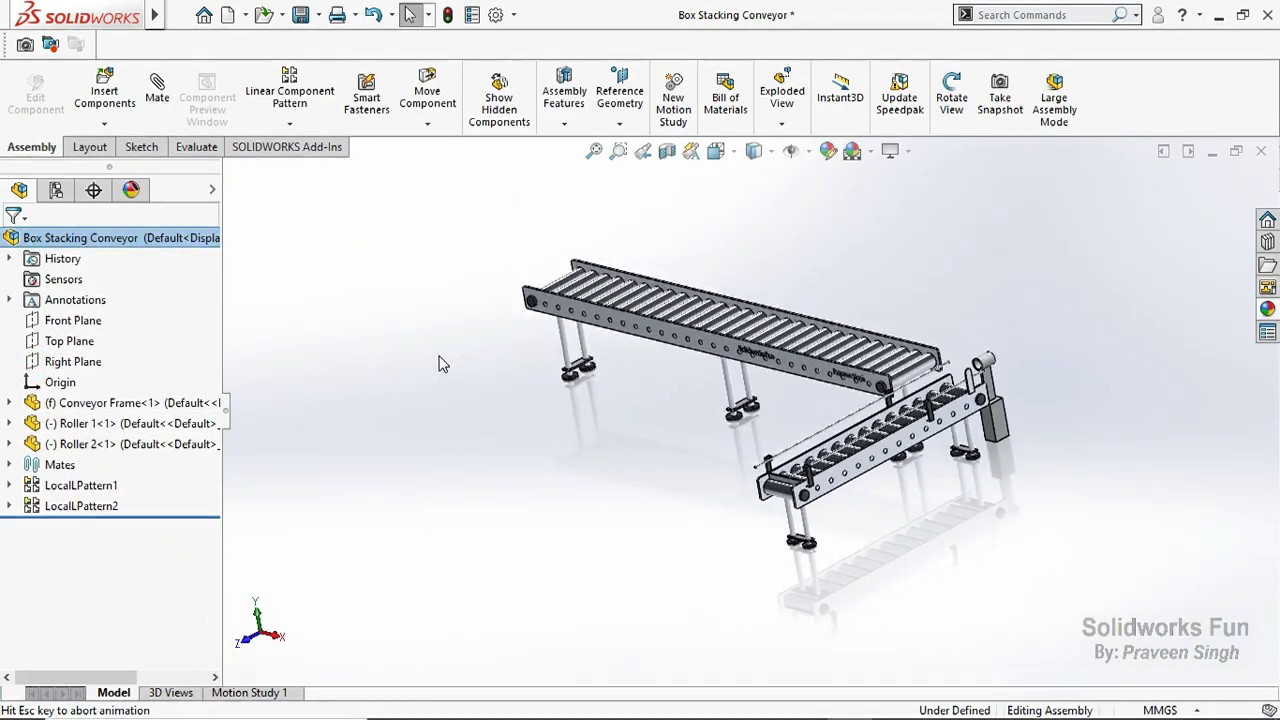
pyautogui.moveTo(595, 474); pyautogui.dragTo(668, 392, button='middle')
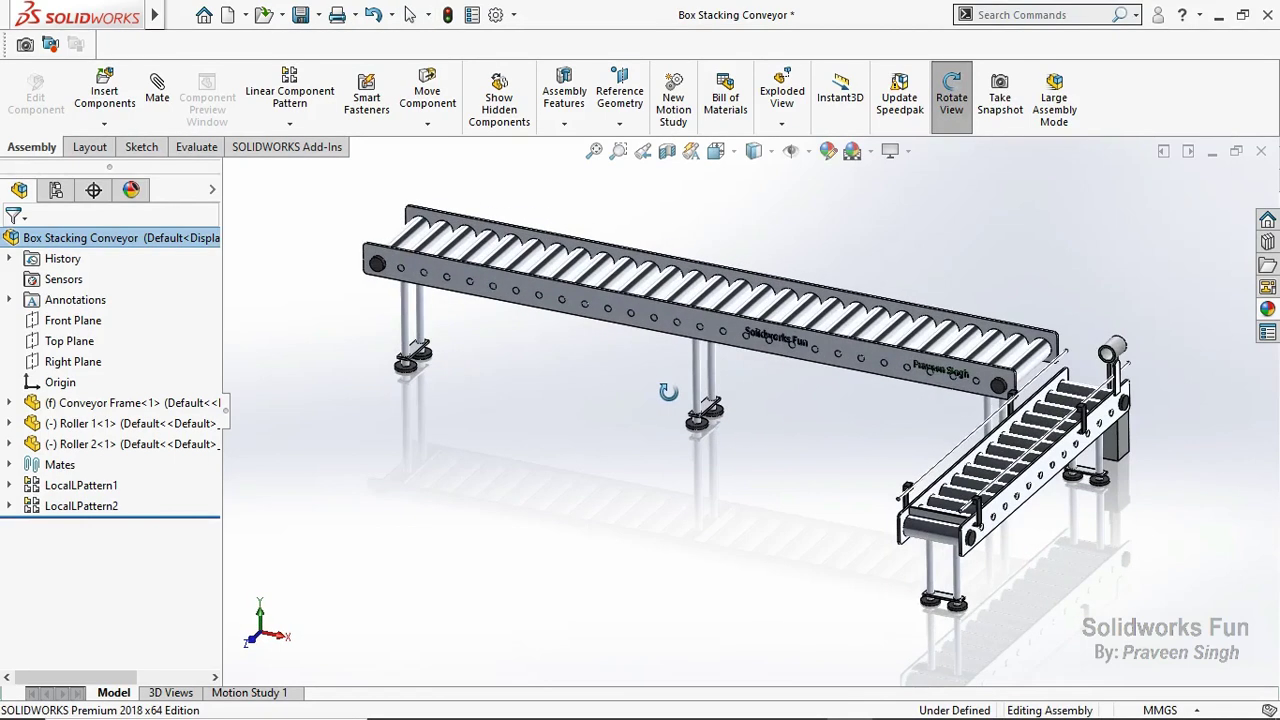
pyautogui.click(300, 14)
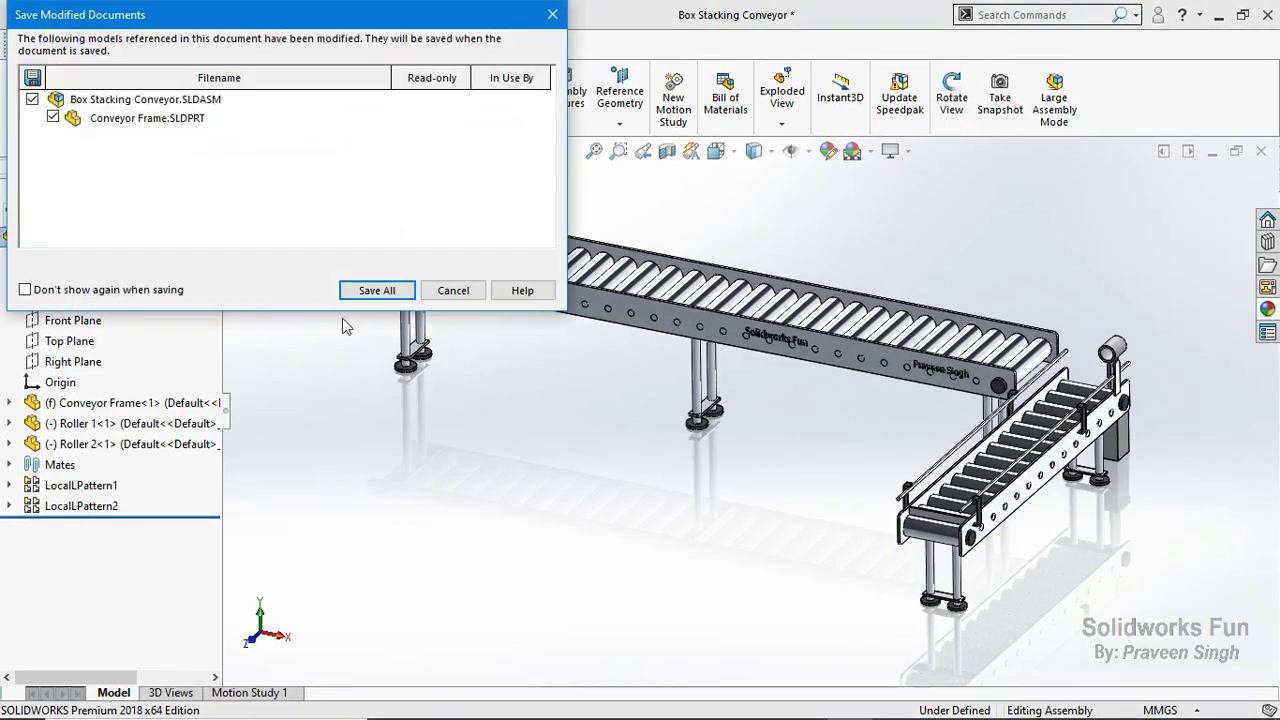
pyautogui.click(368, 290)
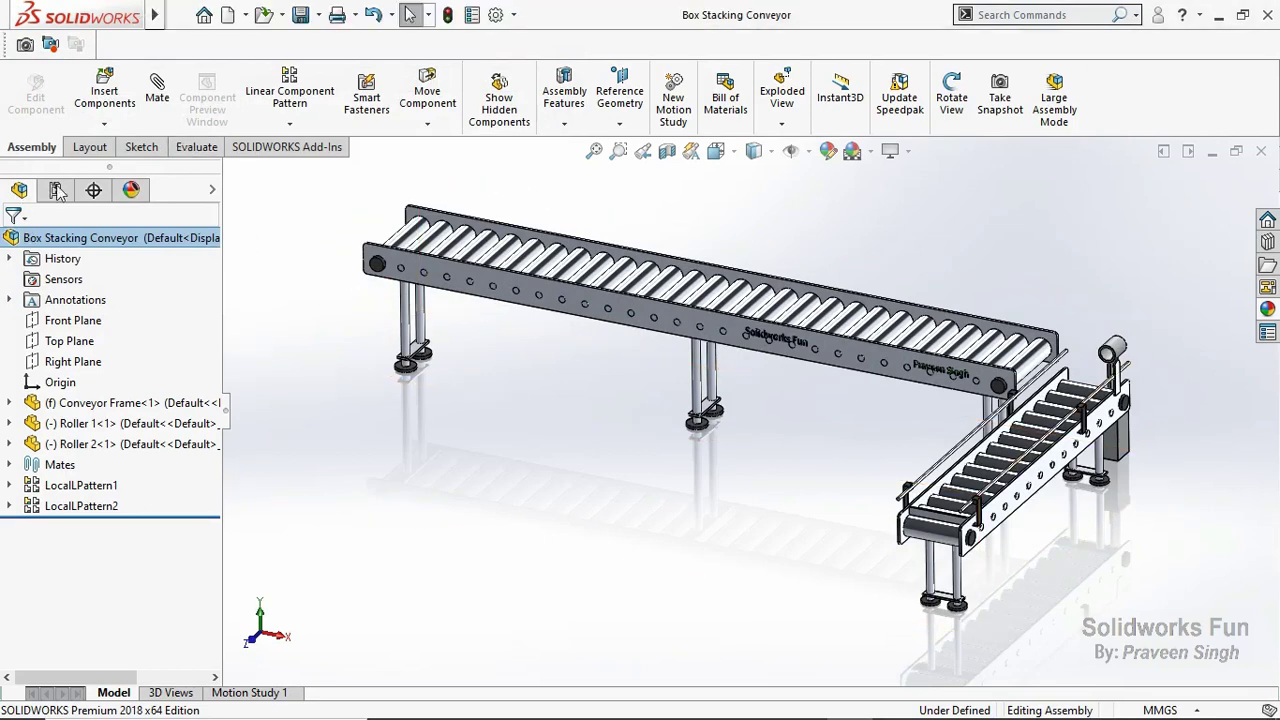
# Insert Belt 1 beside the upper conveyor and Belt 2 beyond the inclined conveyor.
pyautogui.click(104, 124)
pyautogui.click(120, 143)
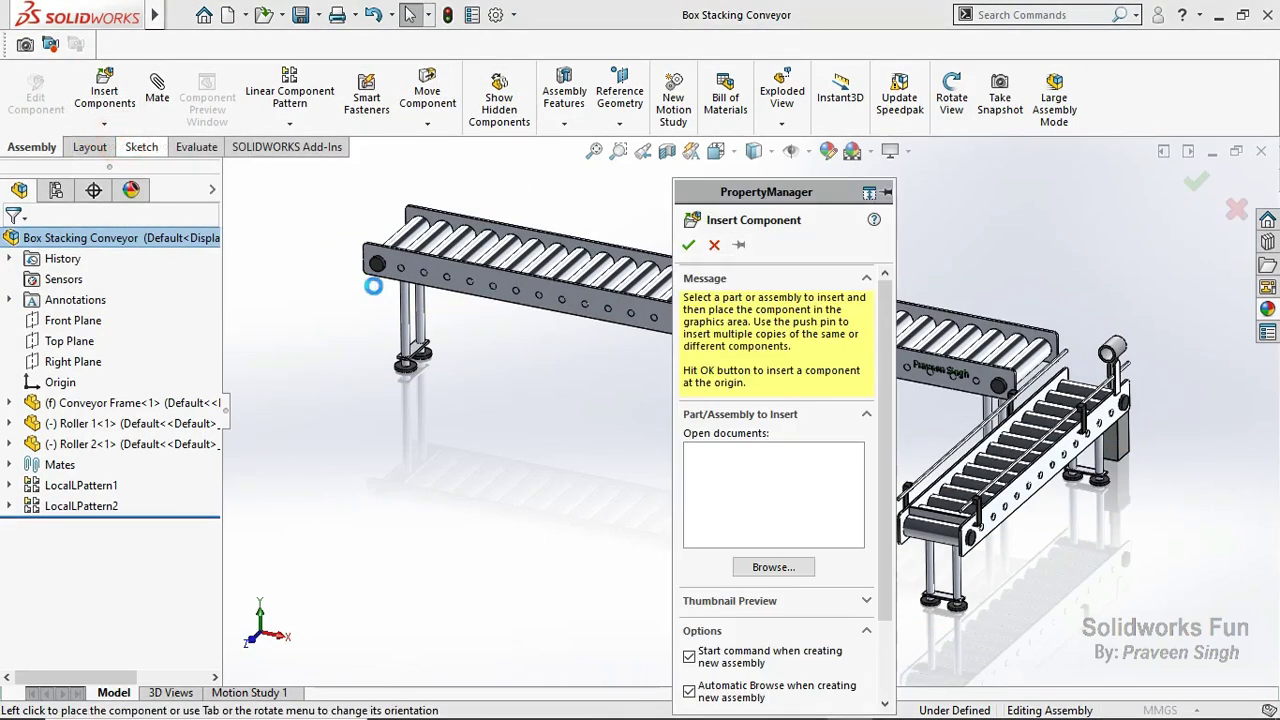
pyautogui.click(361, 209)
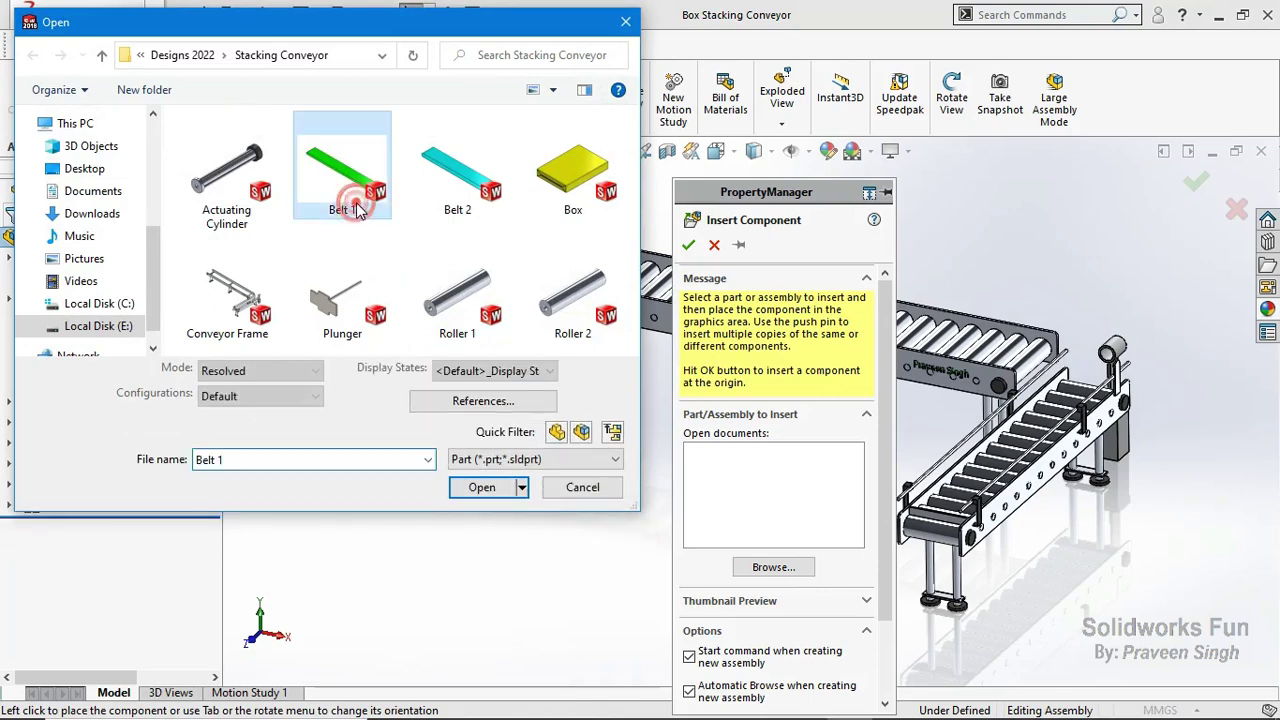
pyautogui.keyDown('ctrl'); pyautogui.click(459, 208); pyautogui.keyUp('ctrl')
pyautogui.click(482, 517)
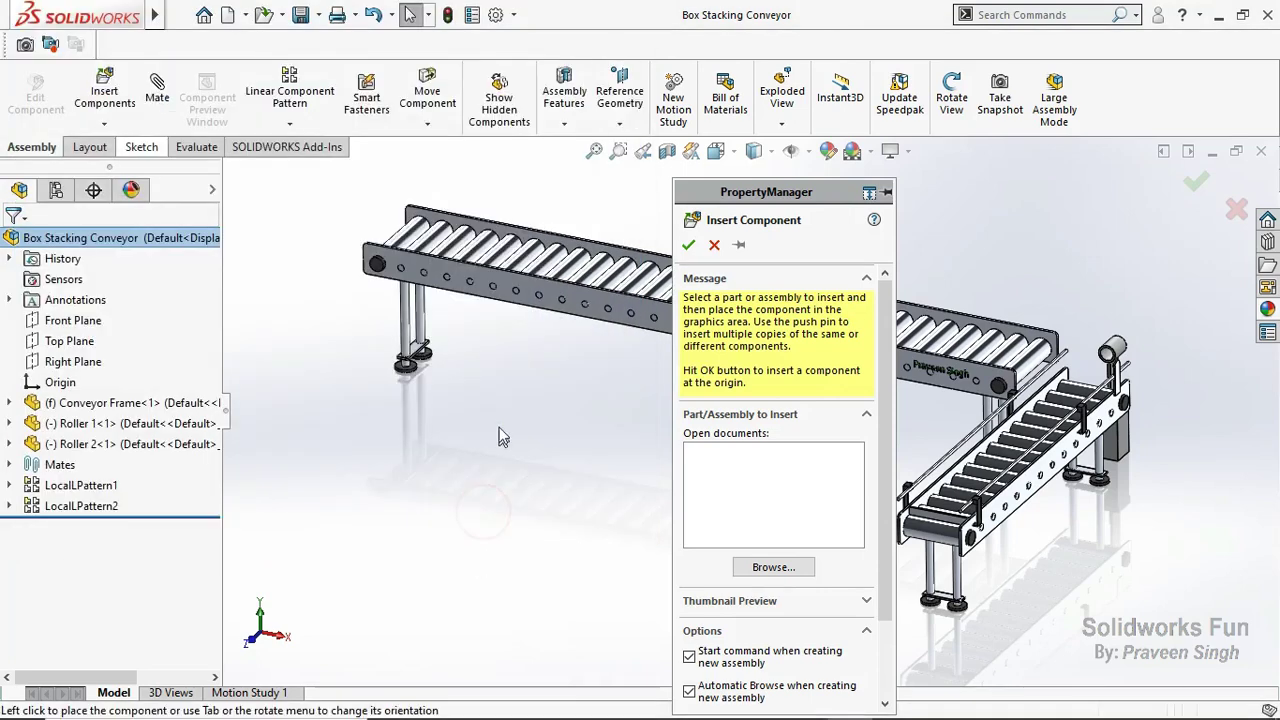
pyautogui.click(491, 341)
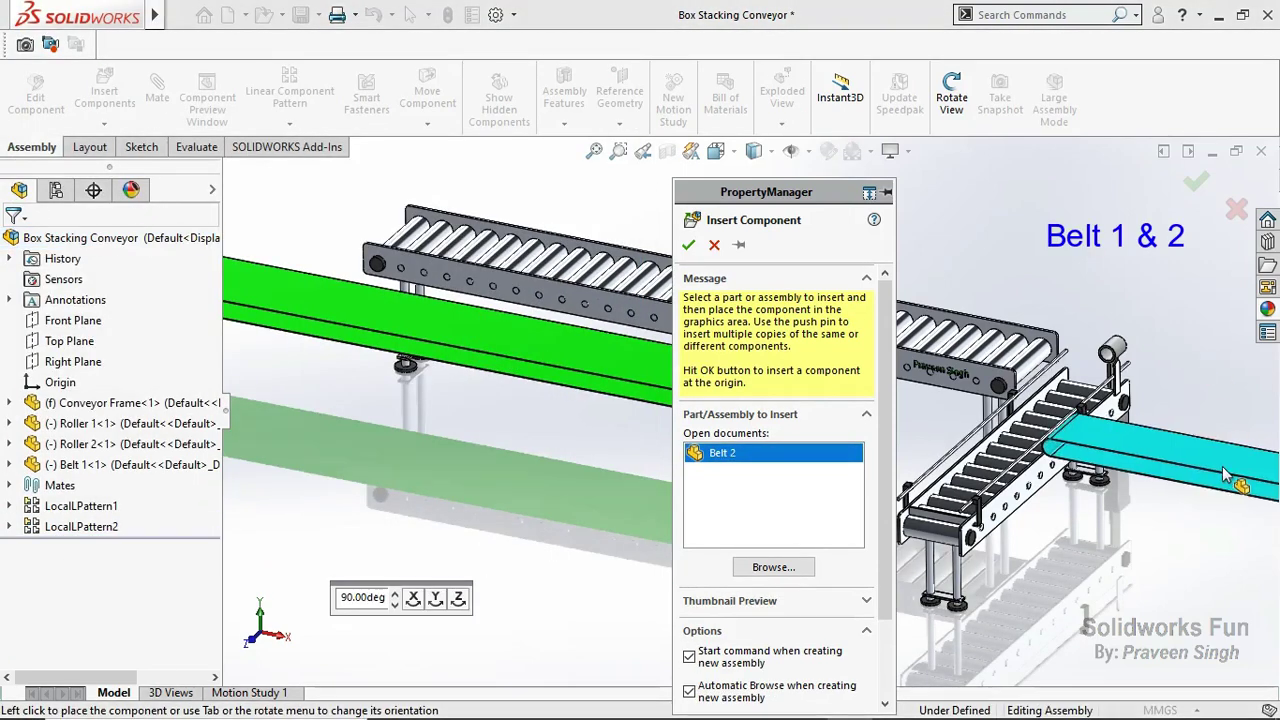
pyautogui.click(1222, 476)
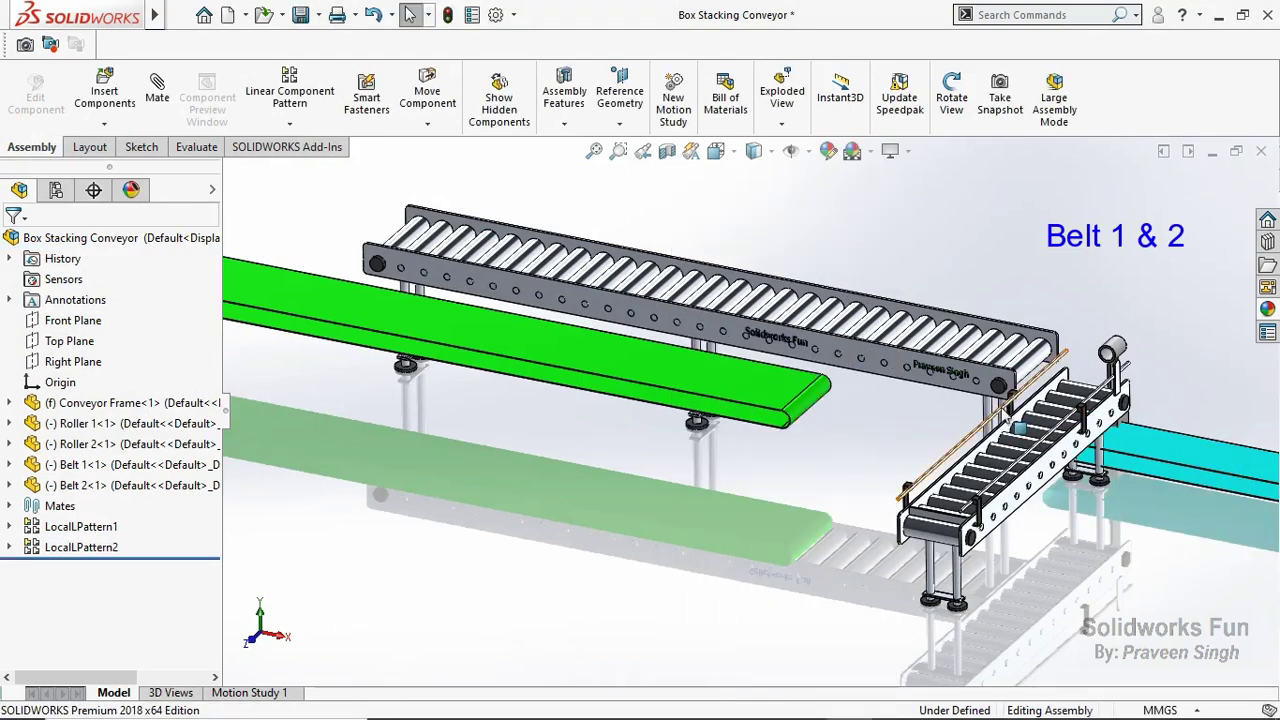
pyautogui.scroll(-2, 999, 386)
pyautogui.scroll(-4, 960, 372)
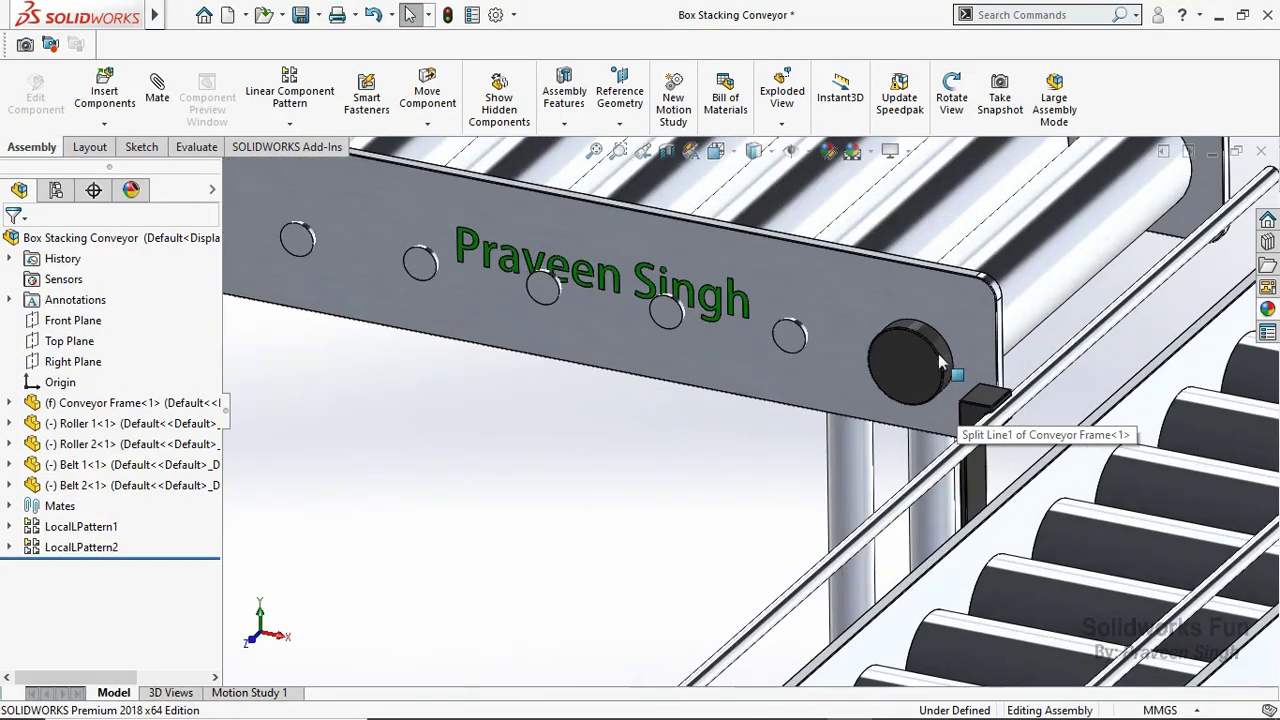
# Mate Belt 1's rounded end concentric with the upper conveyor's round end.
pyautogui.click(940, 363)
pyautogui.scroll(2, 629, 456)
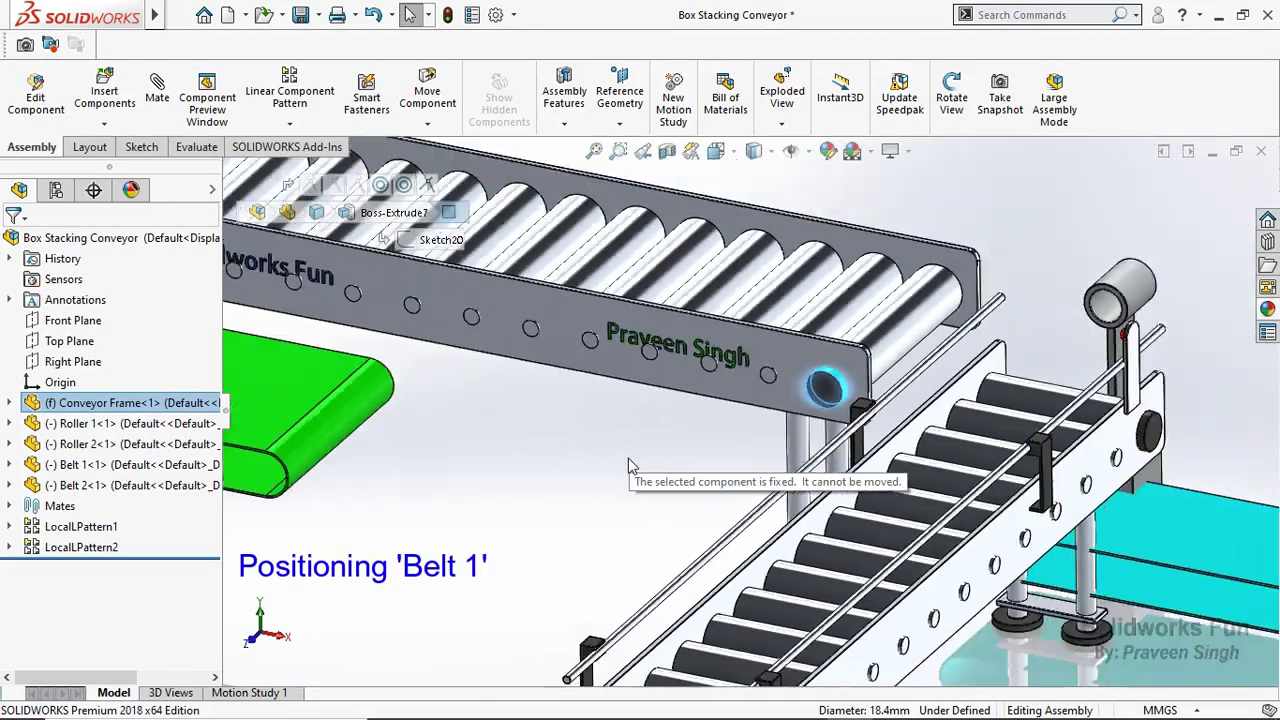
pyautogui.scroll(2, 630, 466)
pyautogui.keyDown('ctrl'); pyautogui.click(464, 425); pyautogui.keyUp('ctrl')
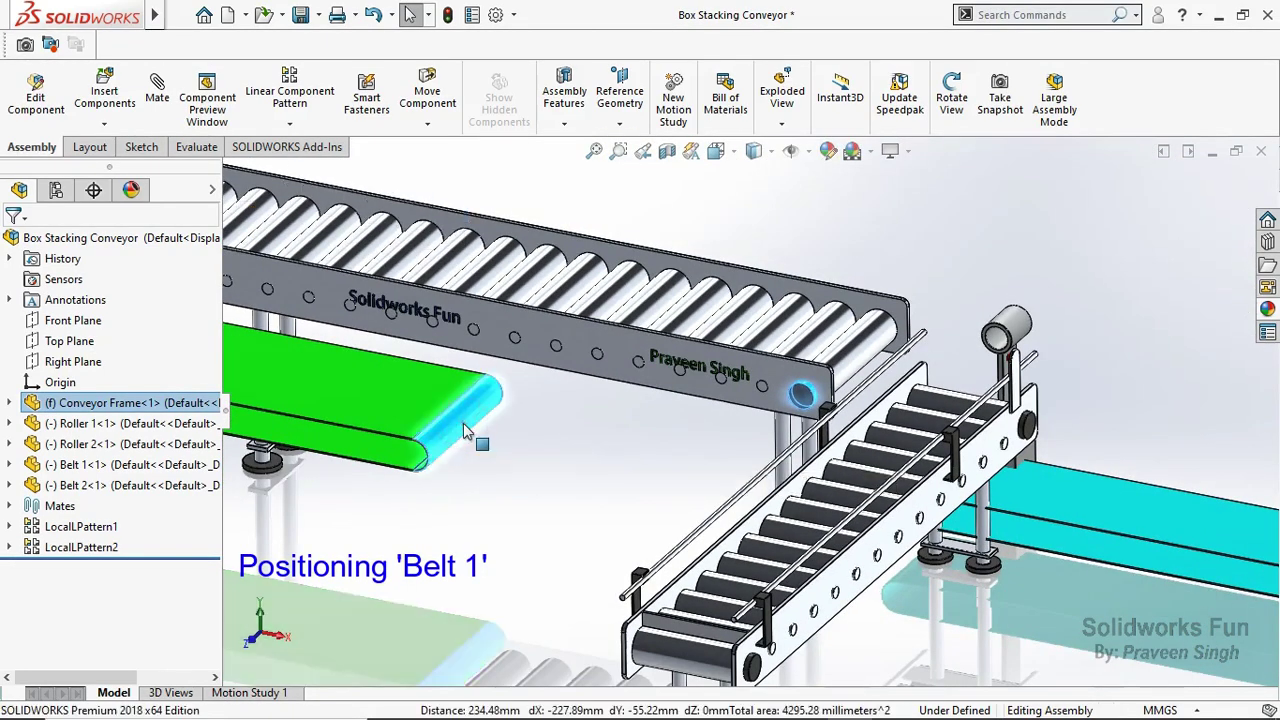
pyautogui.click(582, 410)
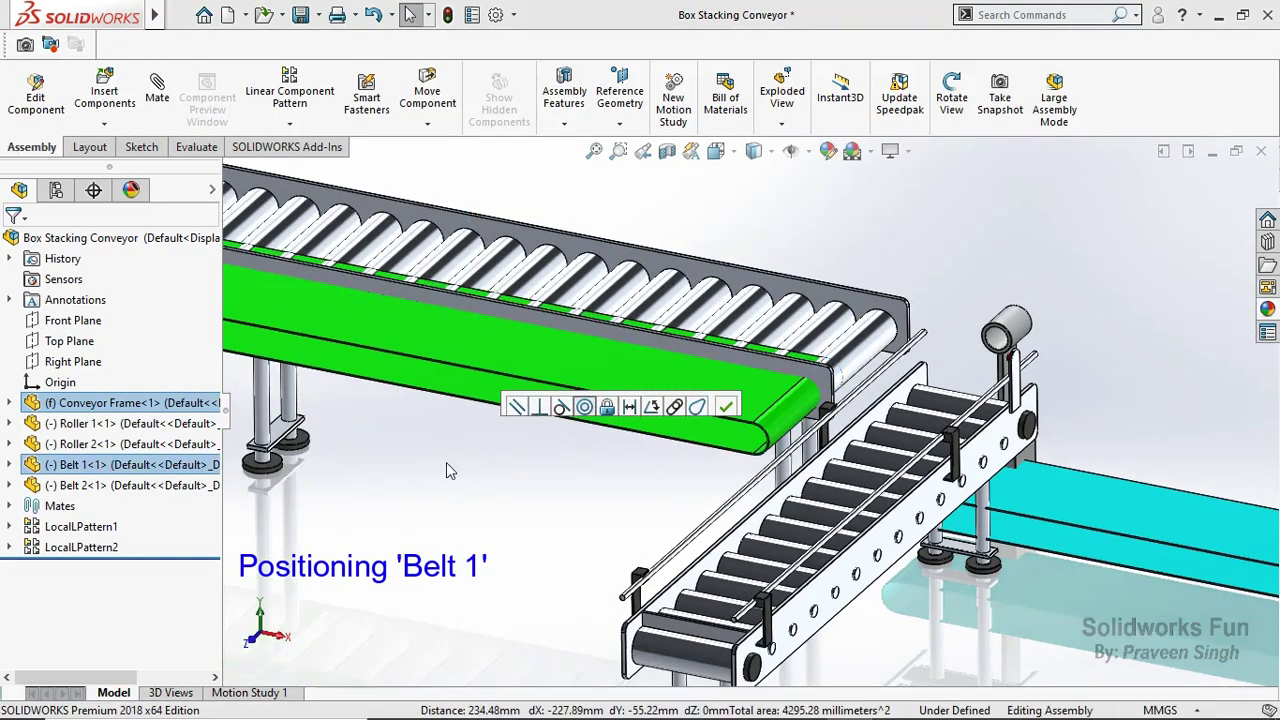
pyautogui.scroll(3, 440, 455)
pyautogui.scroll(-3, 366, 309)
pyautogui.scroll(-3, 565, 432)
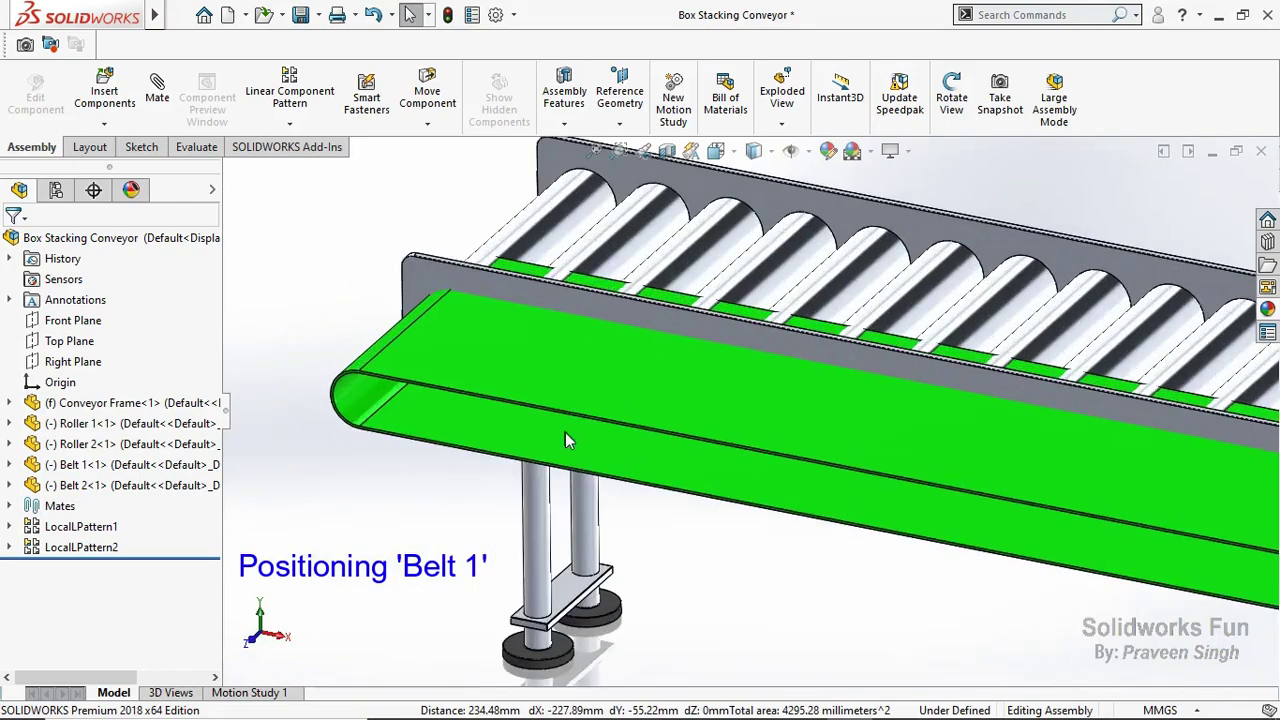
# Pull Belt 1 off the frame and make it concentric with the frame's end hole.
pyautogui.click(589, 412)
pyautogui.moveTo(590, 345); pyautogui.dragTo(617, 178)
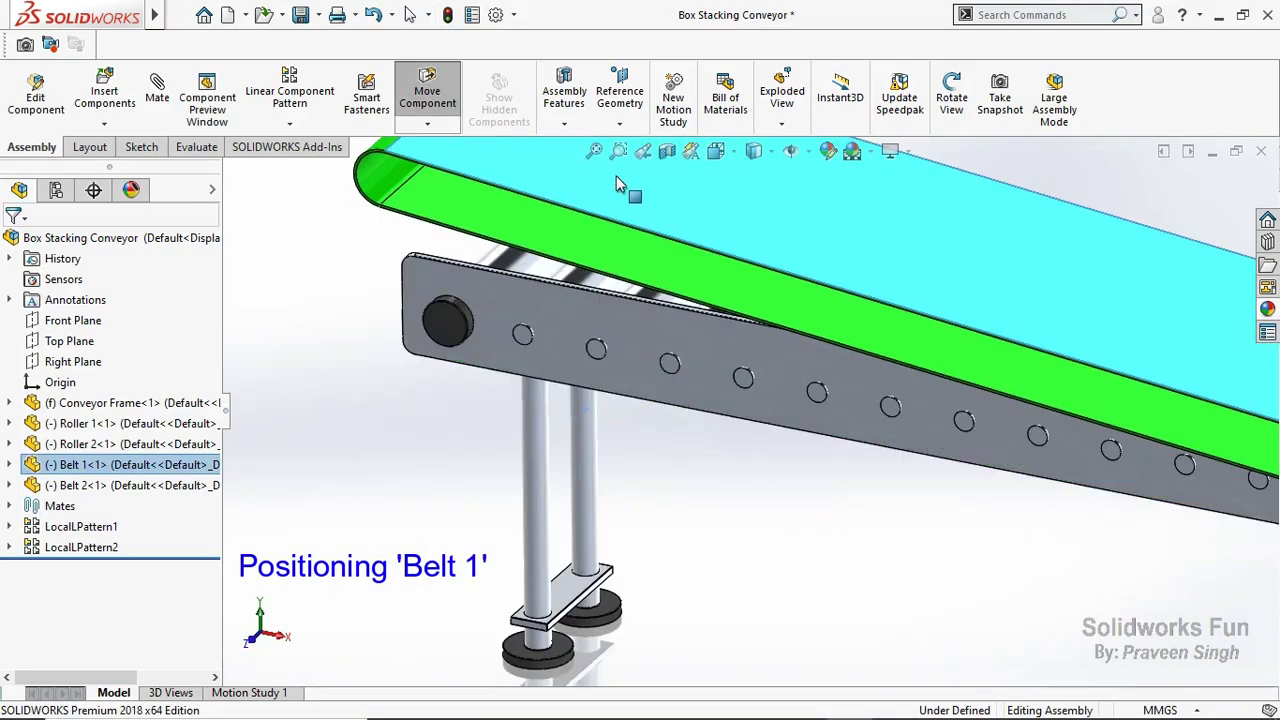
pyautogui.scroll(-3, 480, 320)
pyautogui.scroll(-3, 507, 318)
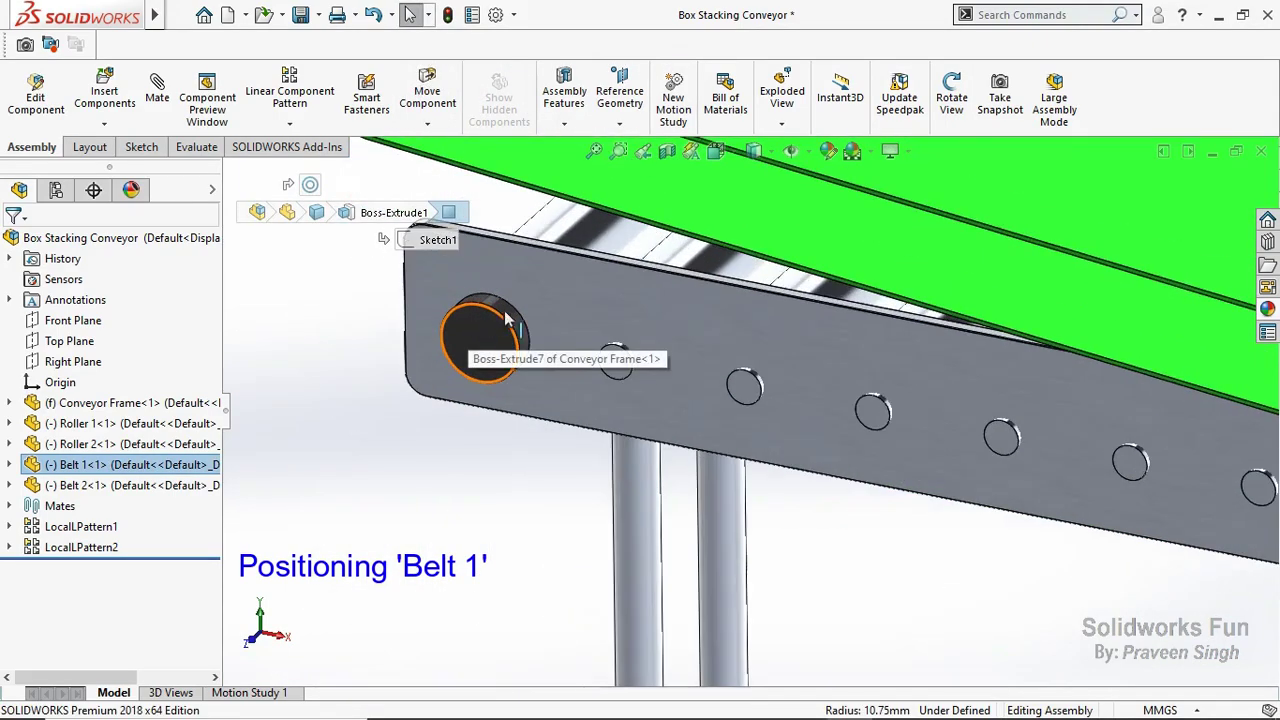
pyautogui.click(510, 322)
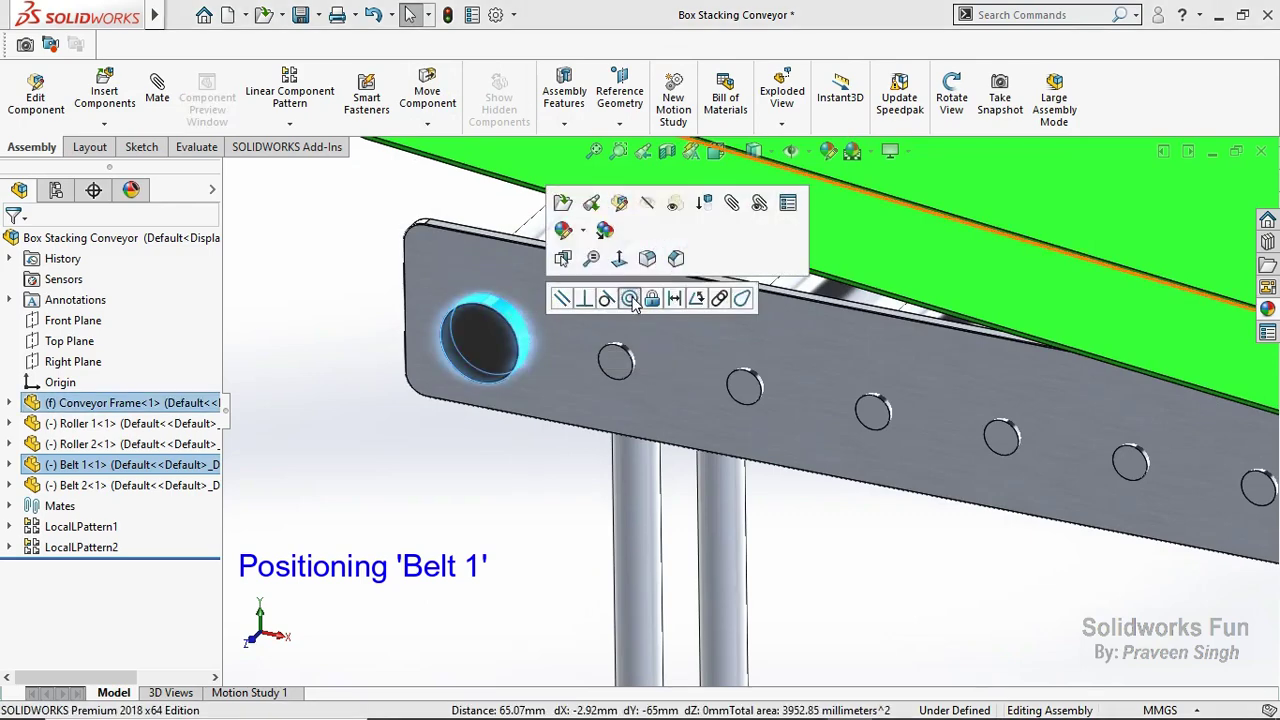
pyautogui.click(630, 298)
pyautogui.click(297, 387)
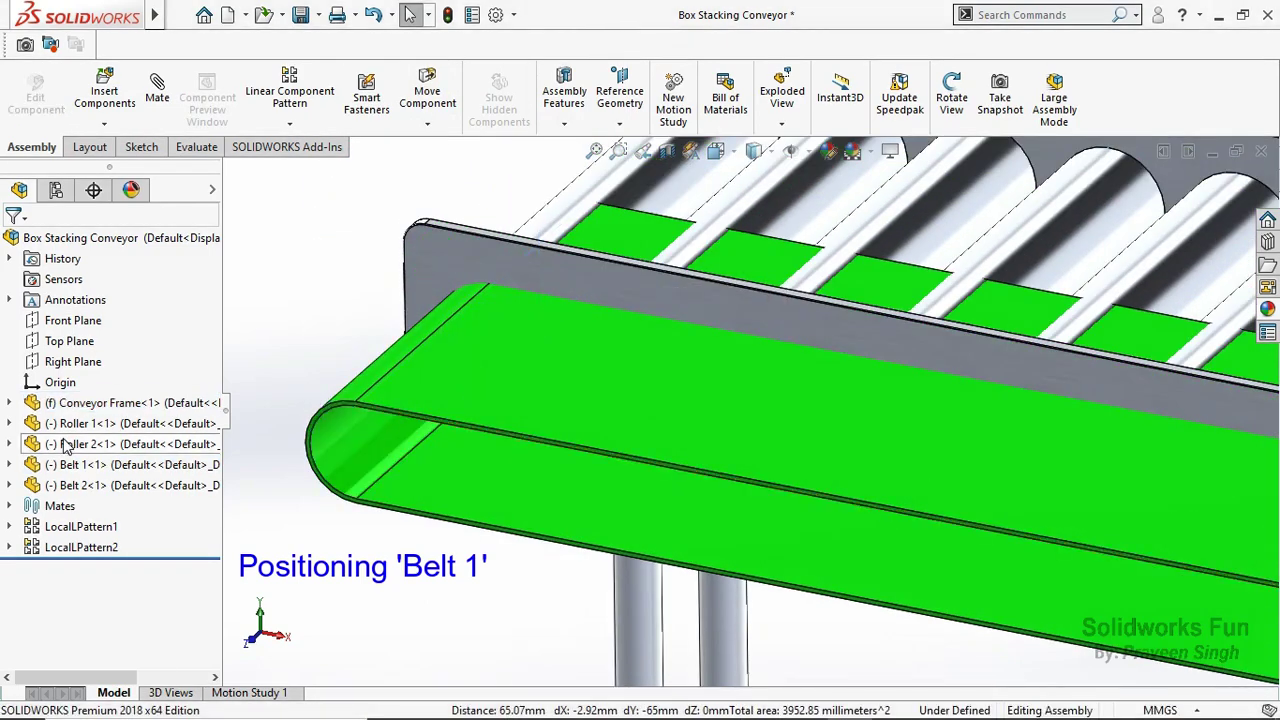
# Make Belt 1's Front Plane coincident with the assembly's Front Plane.
pyautogui.click(10, 465)
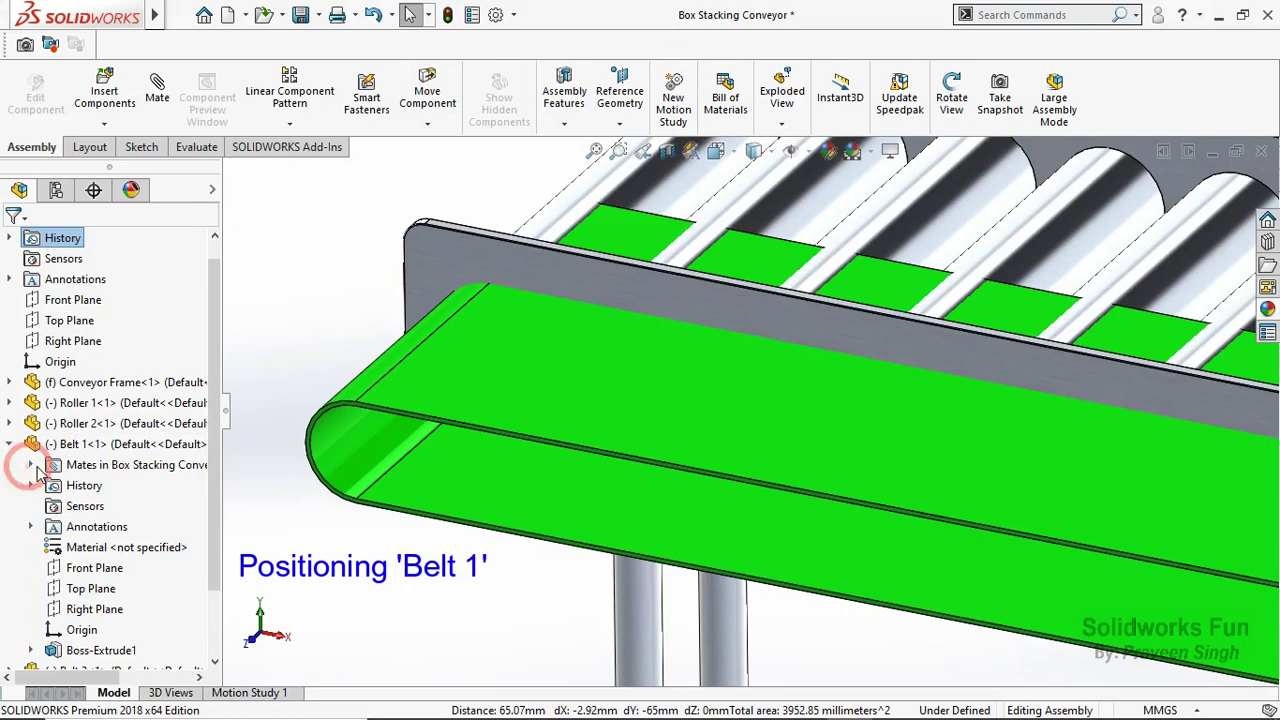
pyautogui.click(93, 568)
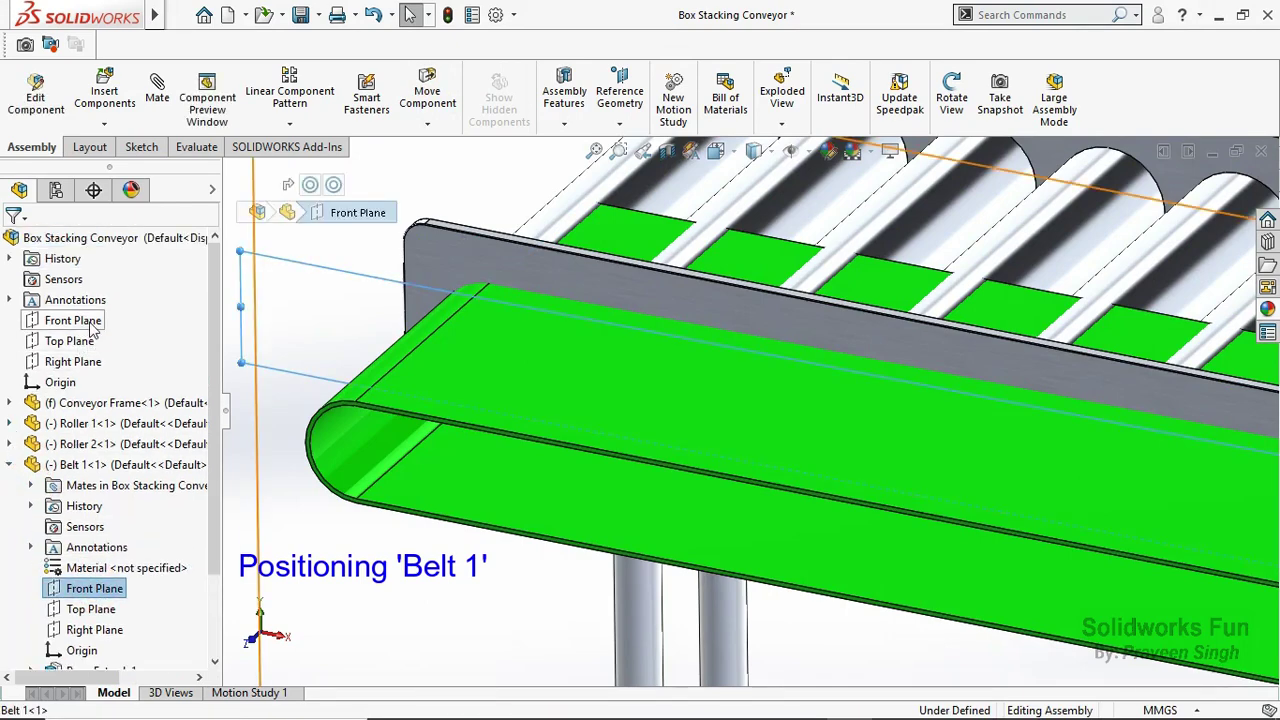
pyautogui.press('z')
pyautogui.keyDown('ctrl'); pyautogui.click(108, 318); pyautogui.keyUp('ctrl')
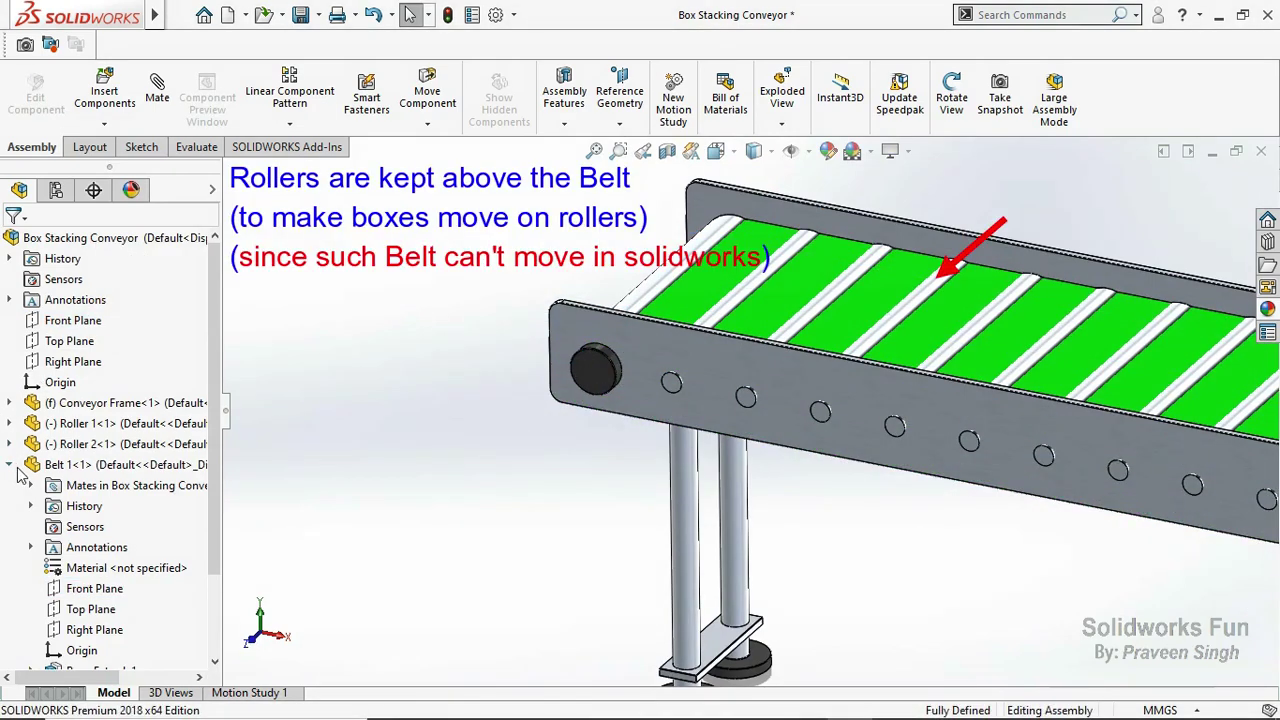
# Fix Belt 1 in place and clear the selection.
pyautogui.click(12, 465)
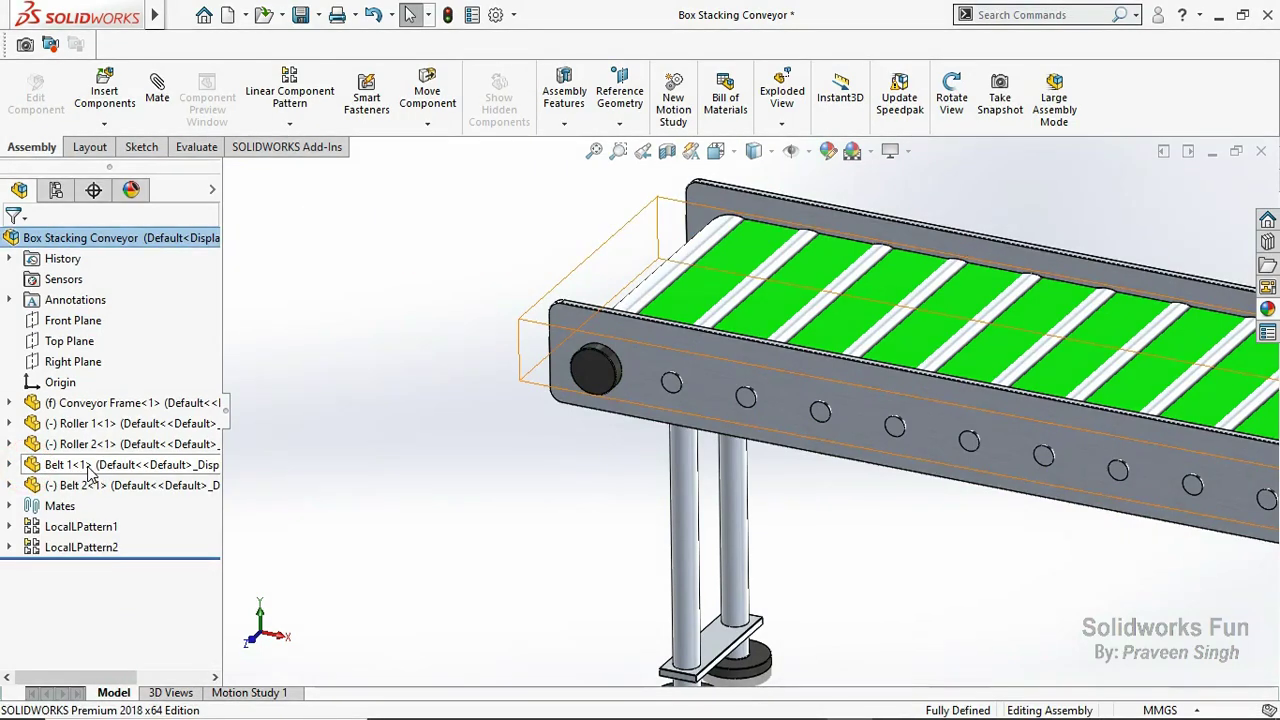
pyautogui.rightClick(90, 470)
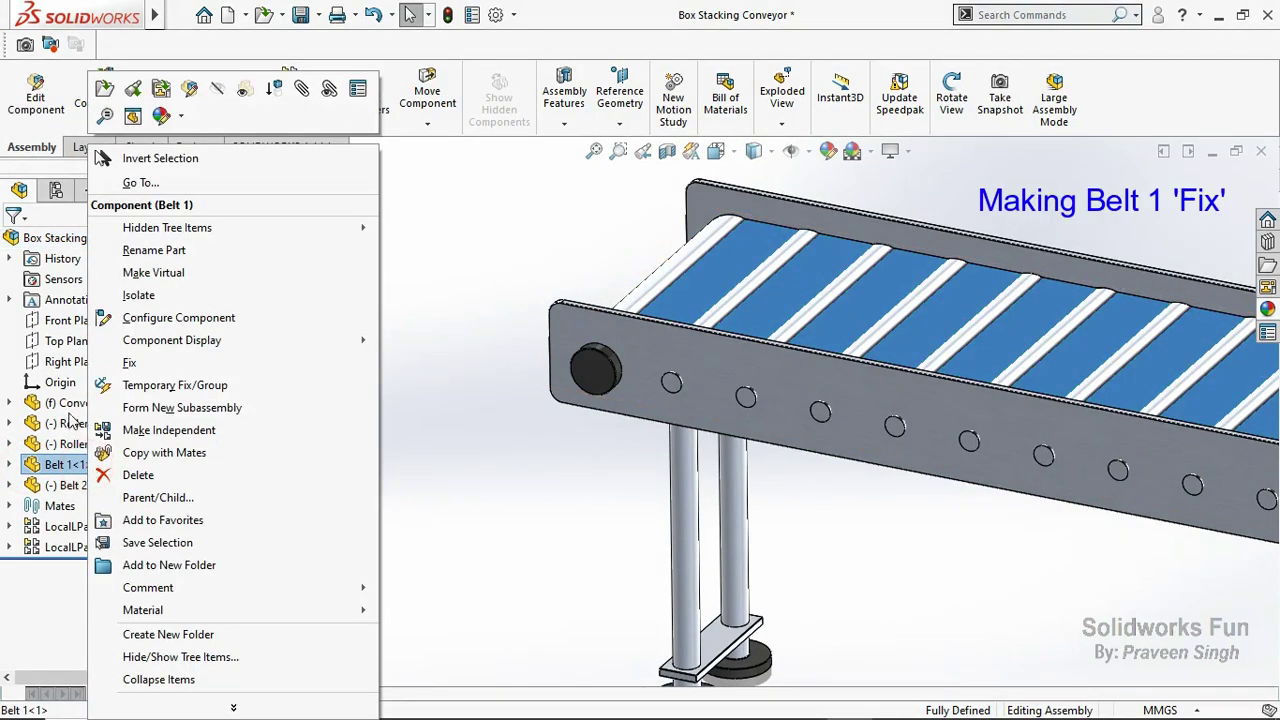
pyautogui.click(134, 363)
pyautogui.click(471, 449)
# Make Belt 2's near round end concentric with the frame's end hole.
pyautogui.scroll(3, 483, 449)
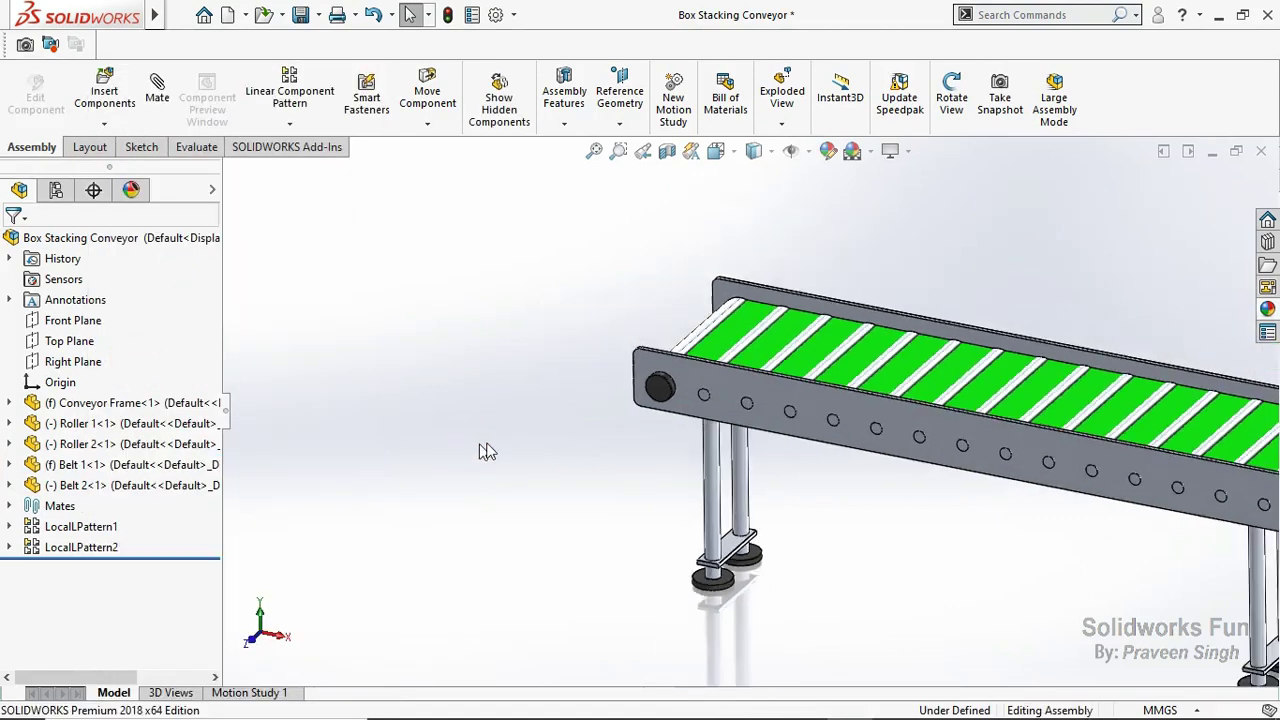
pyautogui.scroll(3, 1030, 513)
pyautogui.scroll(-5, 1090, 420)
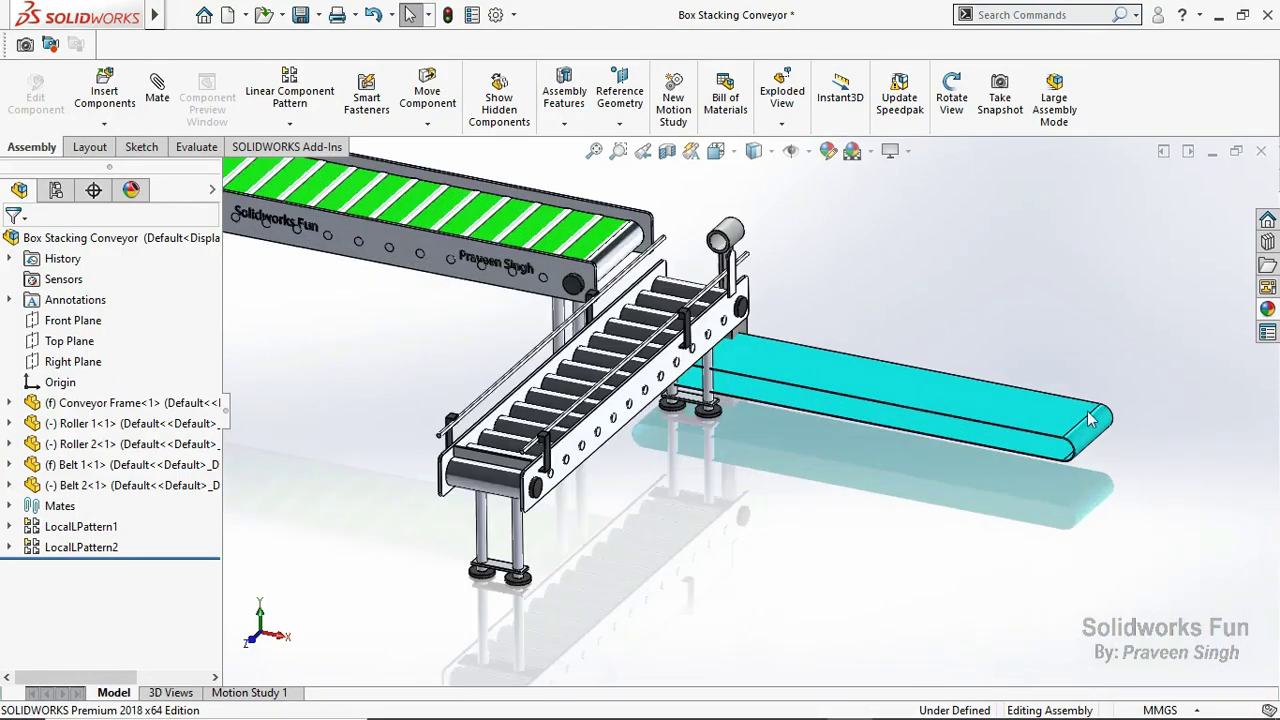
pyautogui.click(1092, 432)
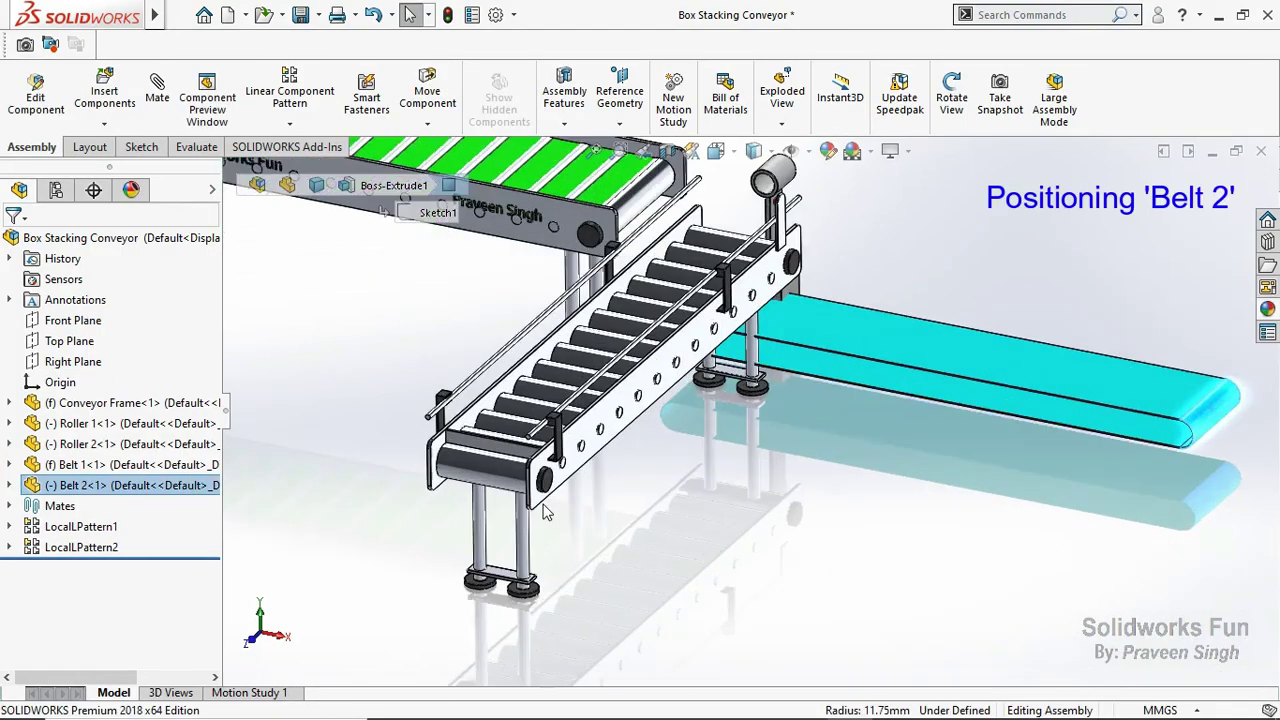
pyautogui.scroll(-3, 590, 460)
pyautogui.scroll(-3, 575, 470)
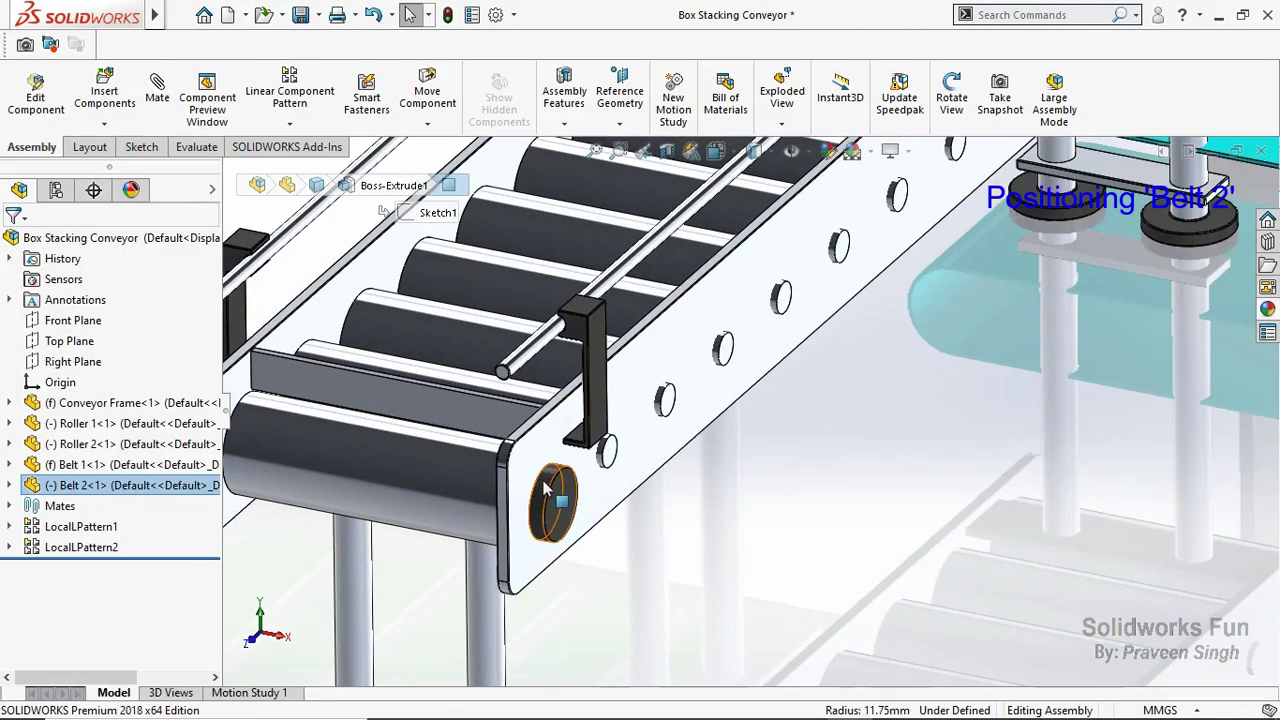
pyautogui.click(545, 487)
pyautogui.keyDown('ctrl'); pyautogui.click(595, 485); pyautogui.keyUp('ctrl')
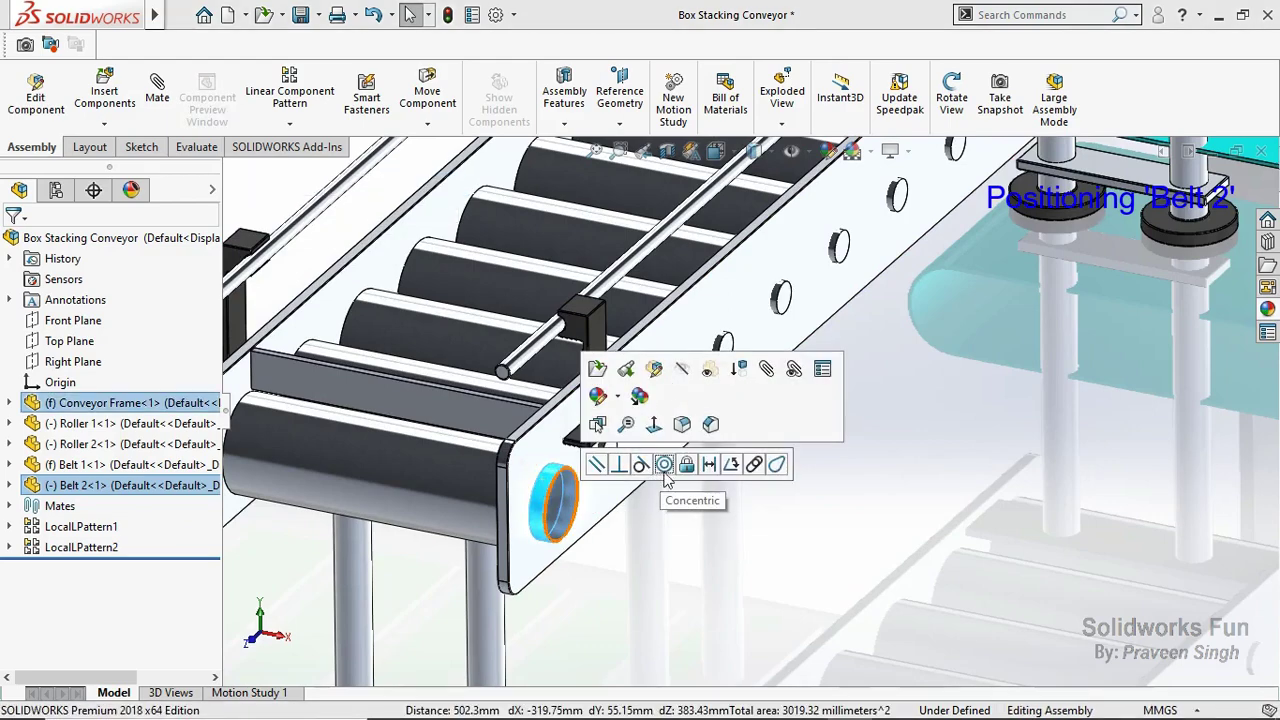
pyautogui.click(664, 464)
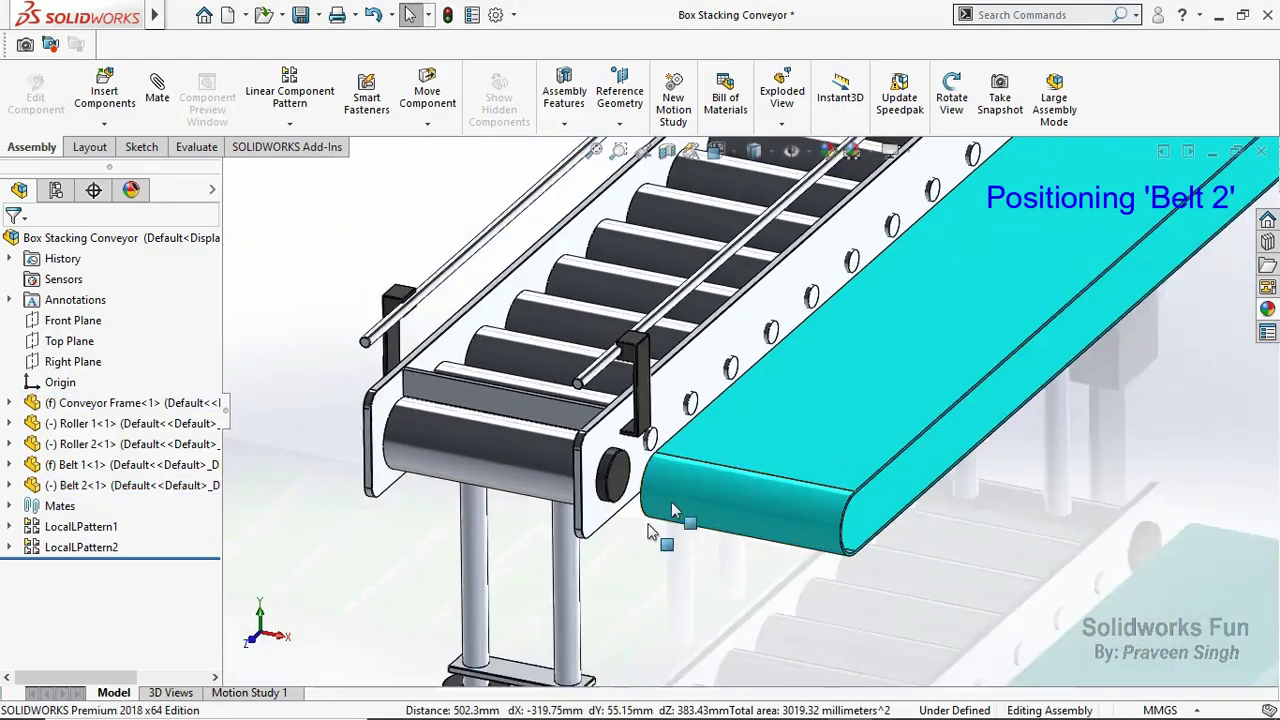
# Make Belt 2's far end concentric with the frame's far-end hole.
pyautogui.scroll(5, 958, 331)
pyautogui.scroll(-3, 900, 300)
pyautogui.scroll(-3, 864, 276)
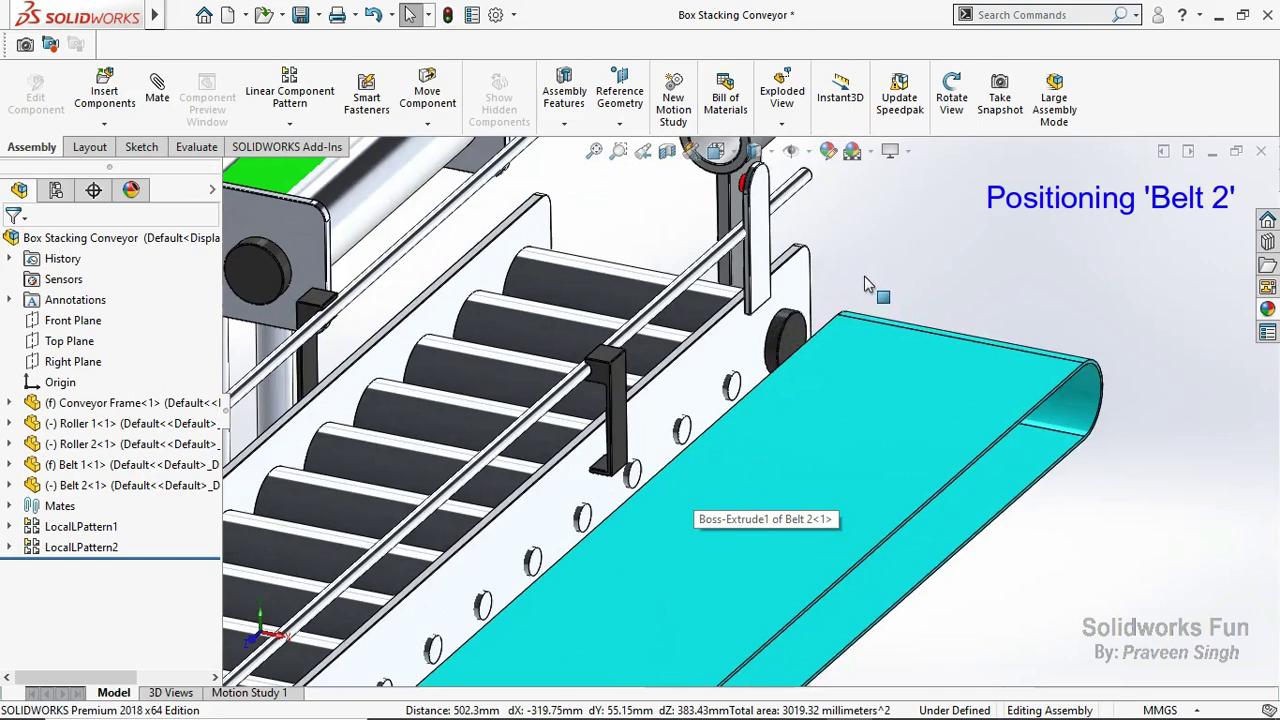
pyautogui.click(779, 332)
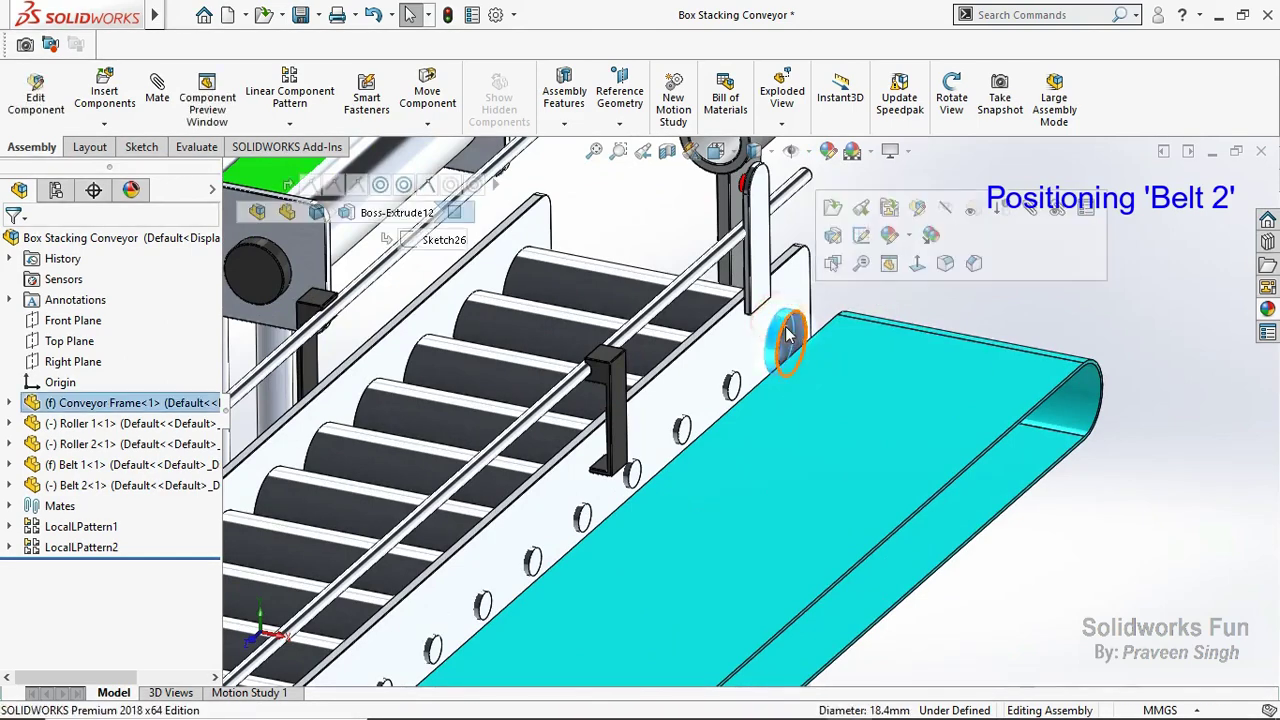
pyautogui.click(1087, 395)
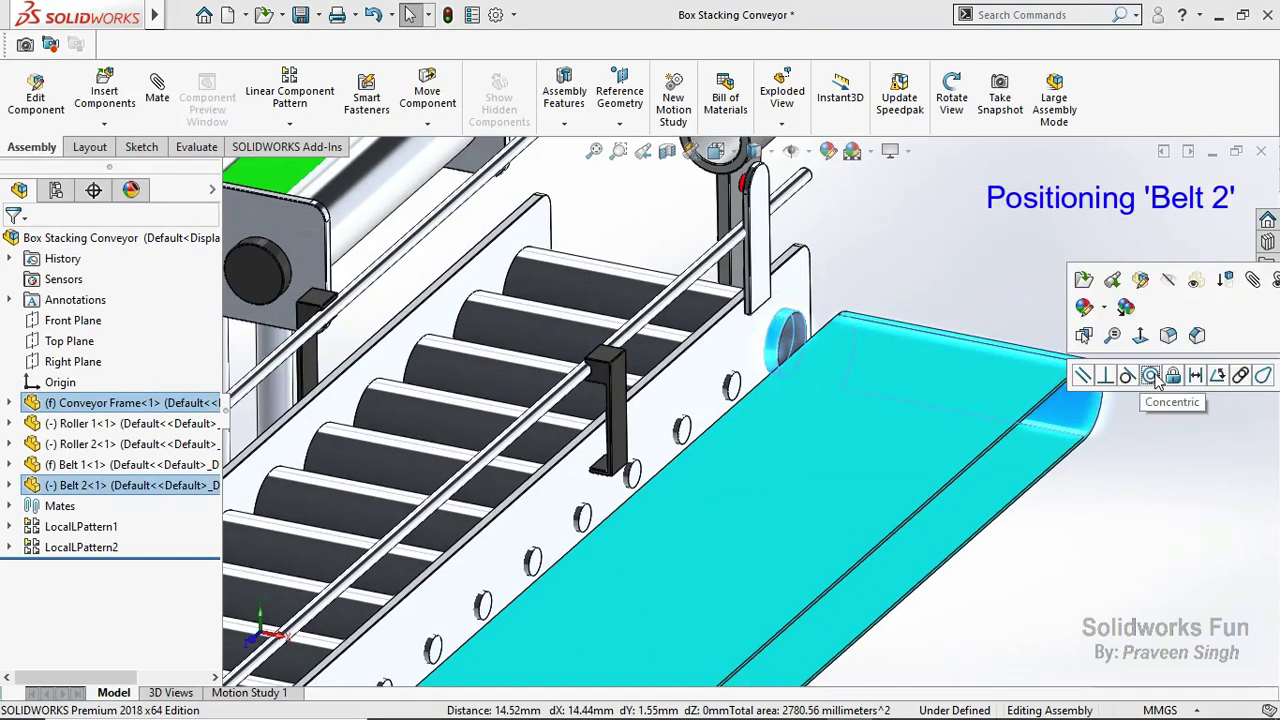
pyautogui.click(1152, 376)
# Align Belt 2's Front Plane coincident with the Conveyor Frame's Plane2.
pyautogui.scroll(2, 915, 435)
pyautogui.scroll(2, 787, 430)
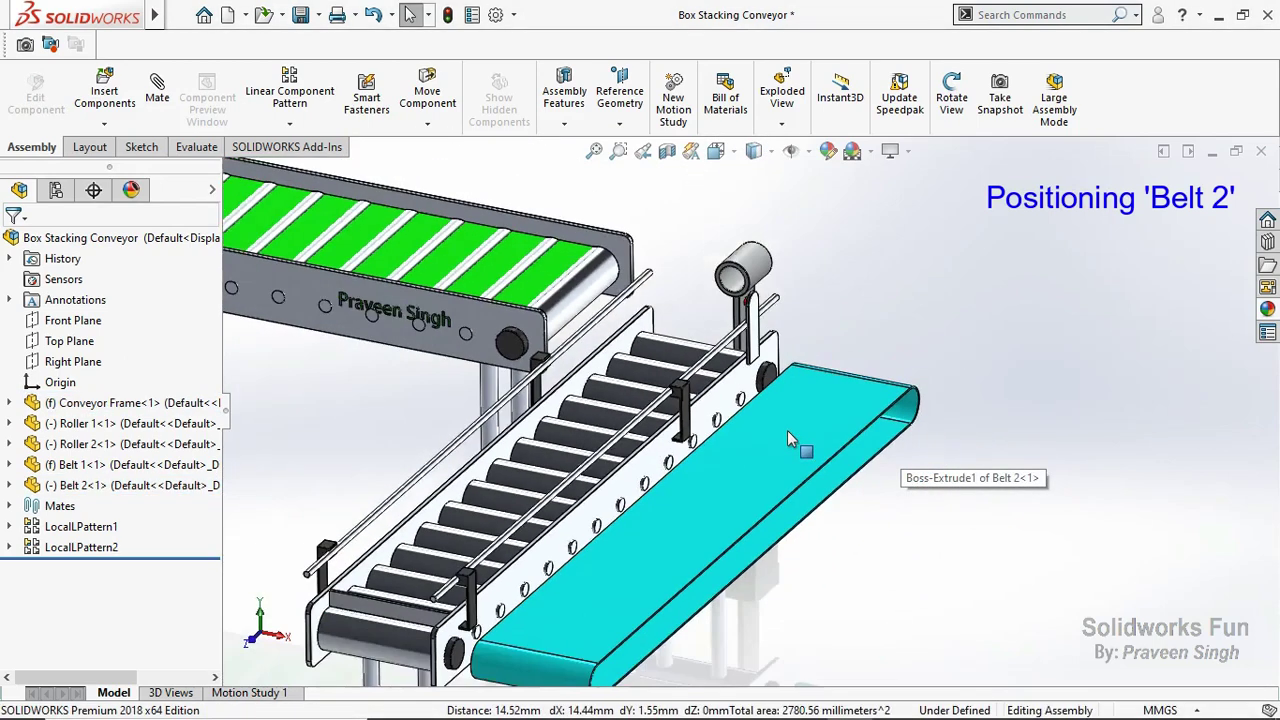
pyautogui.scroll(2, 787, 430)
pyautogui.moveTo(449, 464); pyautogui.dragTo(404, 456, button='middle')
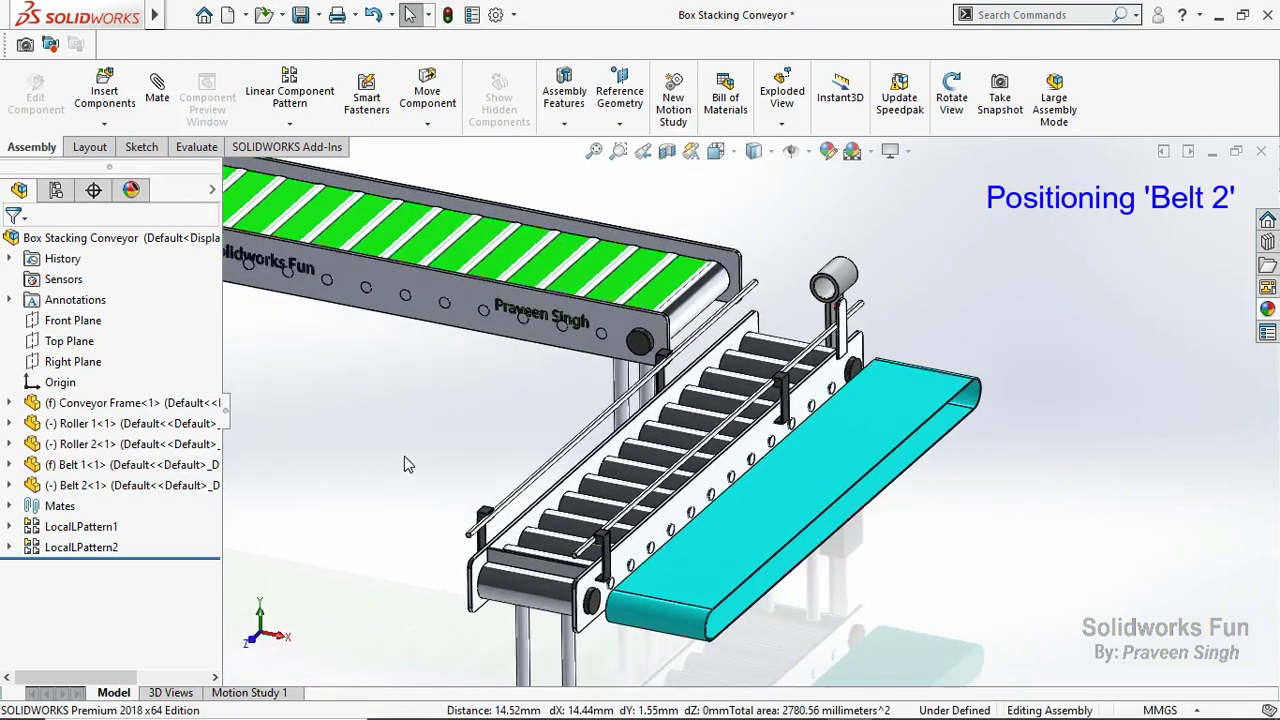
pyautogui.click(10, 485)
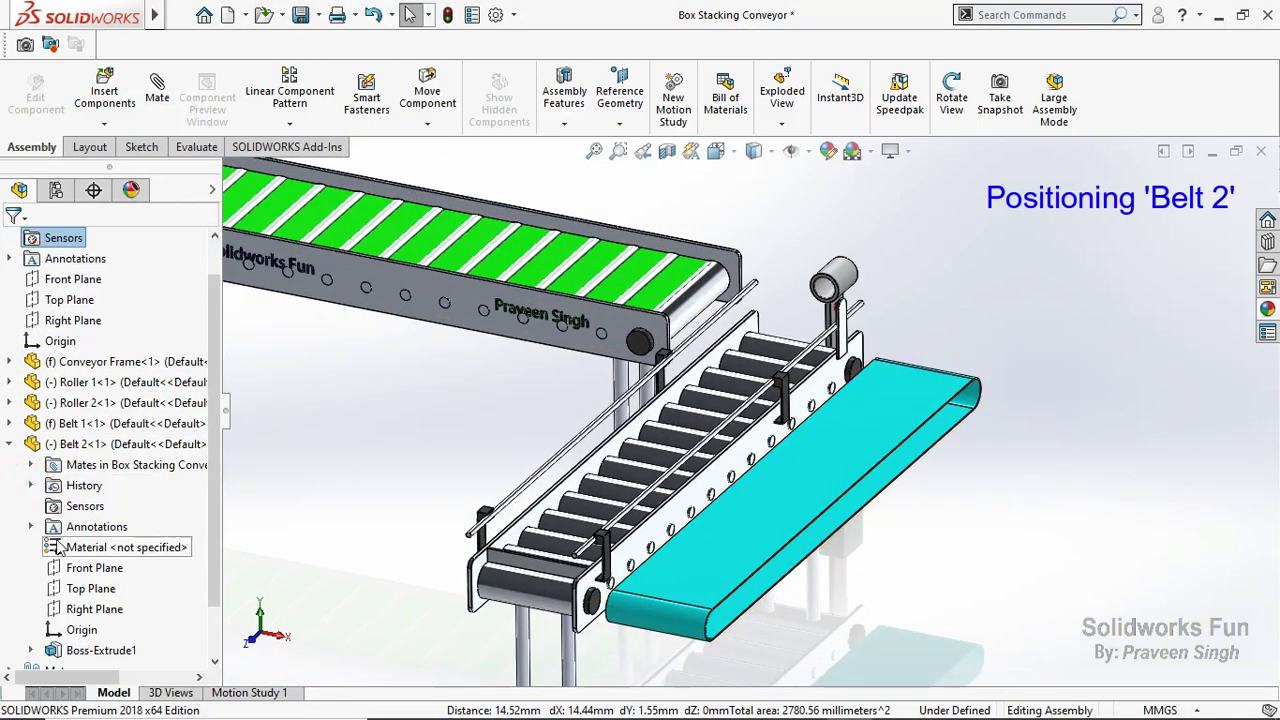
pyautogui.click(100, 576)
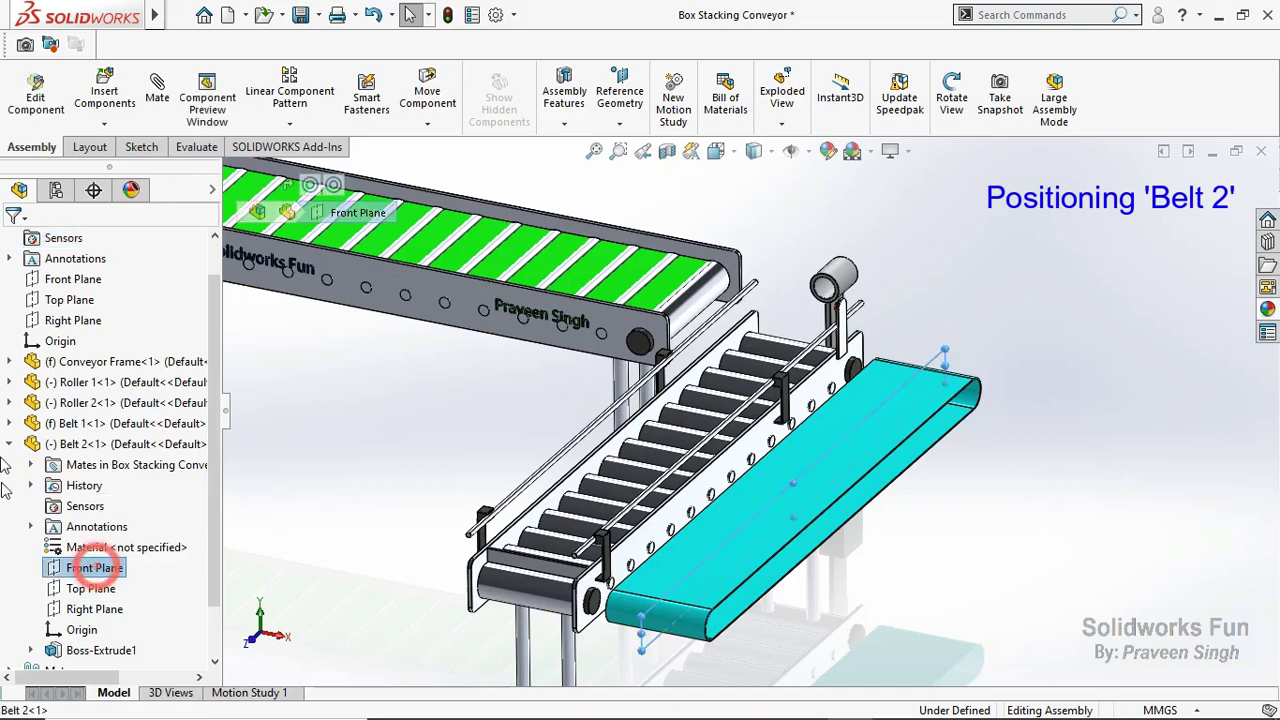
pyautogui.click(9, 362)
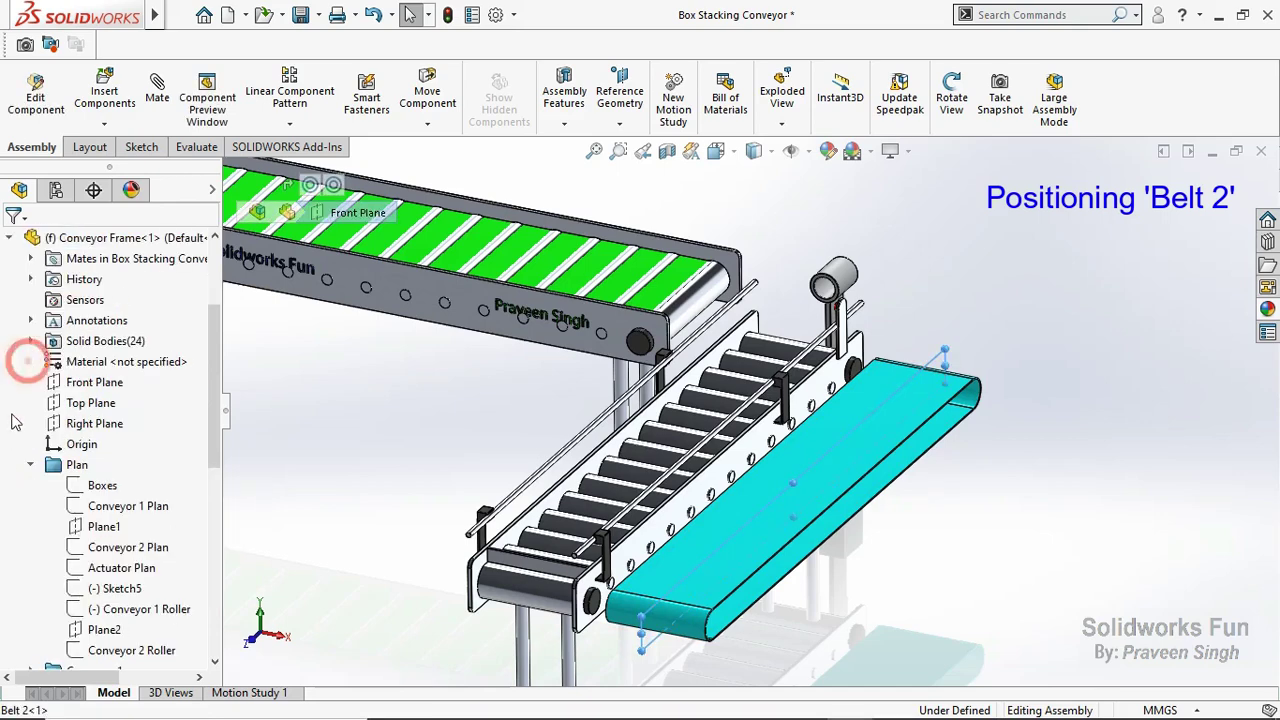
pyautogui.keyDown('ctrl'); pyautogui.click(93, 634); pyautogui.keyUp('ctrl')
pyautogui.click(105, 650)
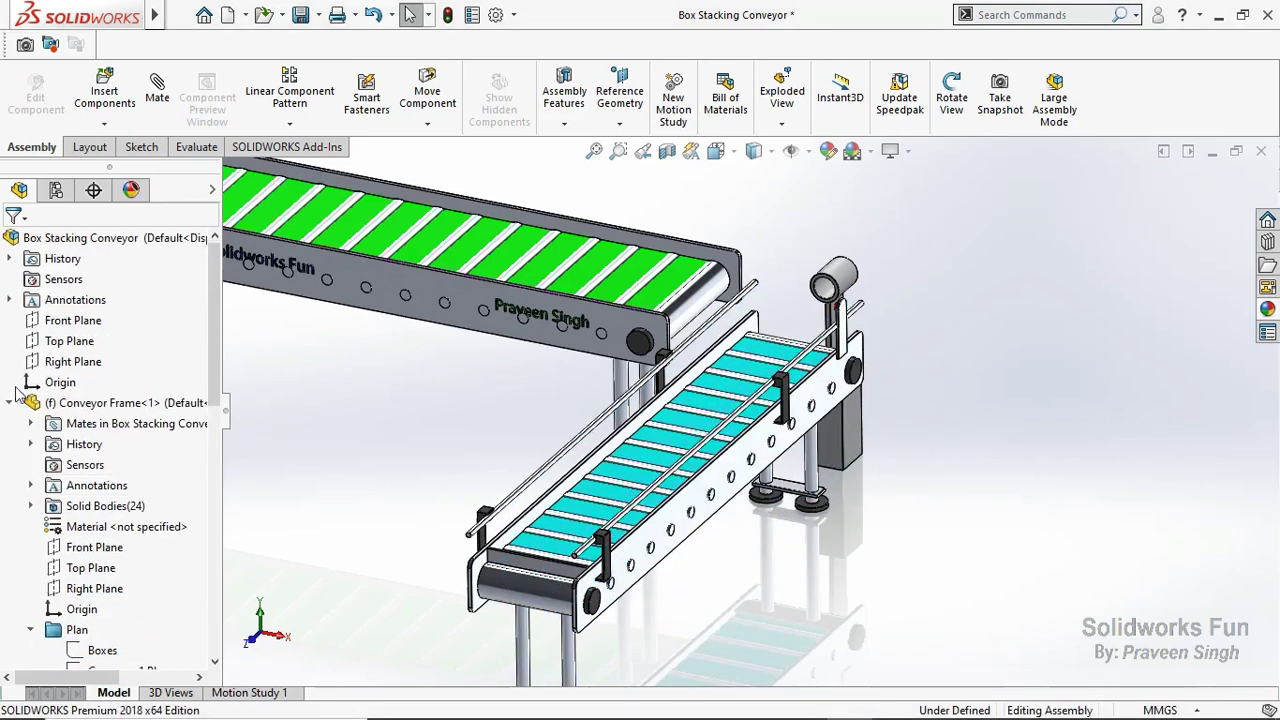
pyautogui.click(9, 403)
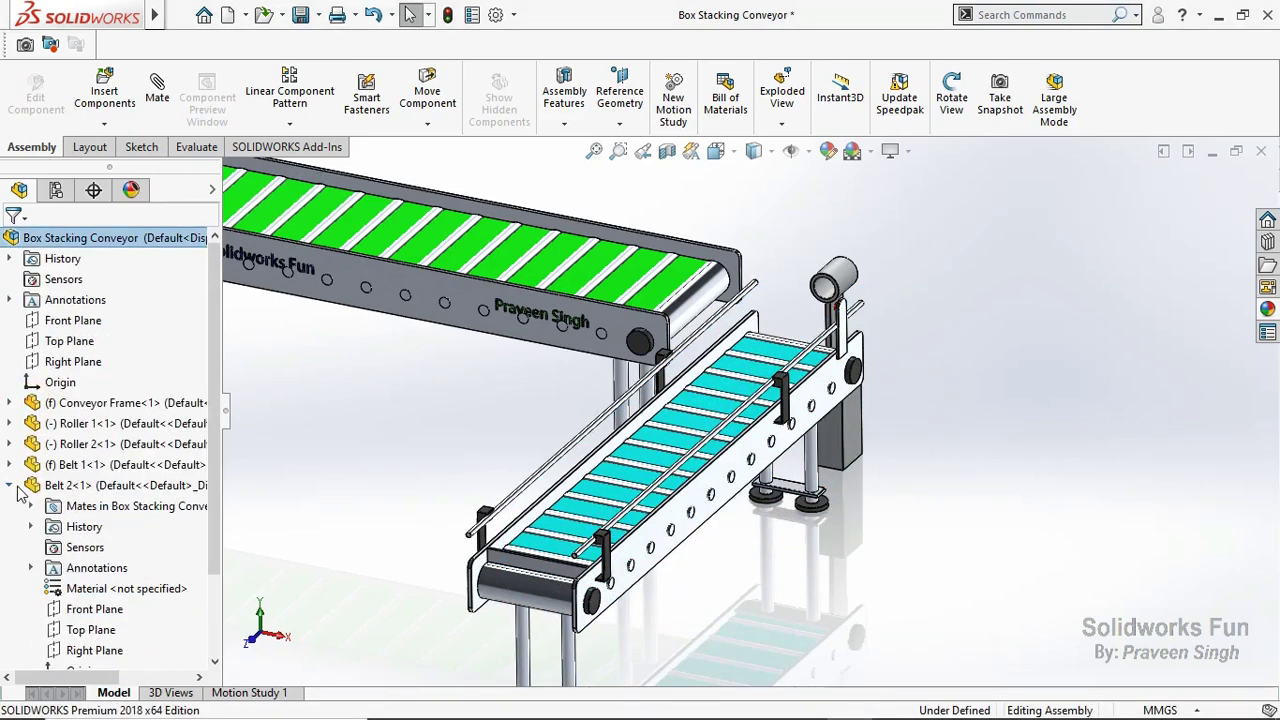
pyautogui.click(9, 485)
# Fix Belt 2 in place and fit both conveyors in the view.
pyautogui.click(100, 487)
pyautogui.rightClick(100, 487)
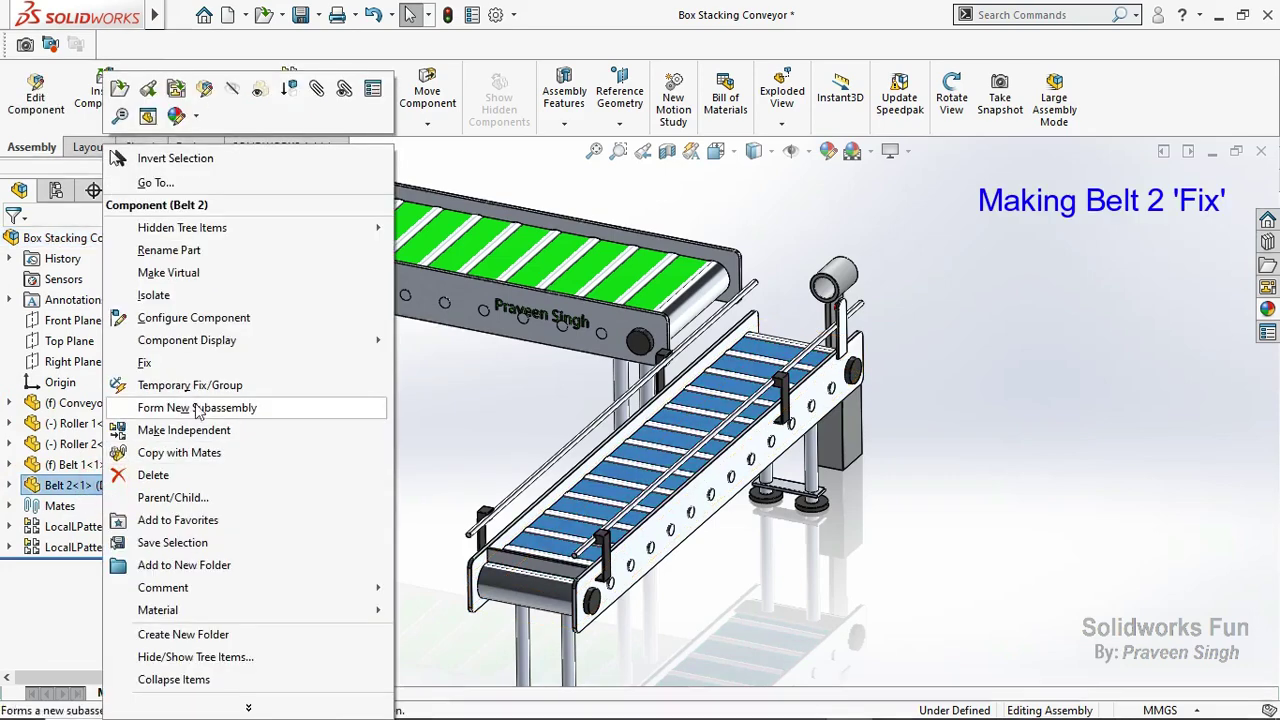
pyautogui.click(262, 372)
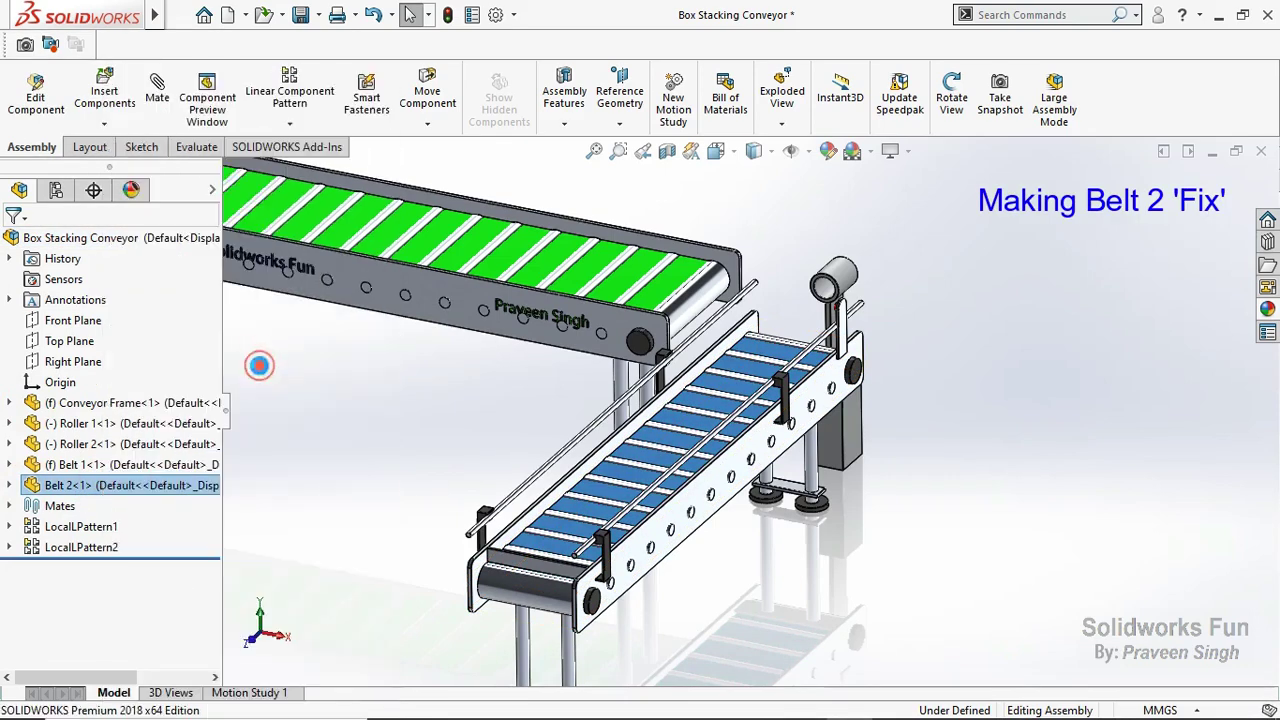
pyautogui.press('f')
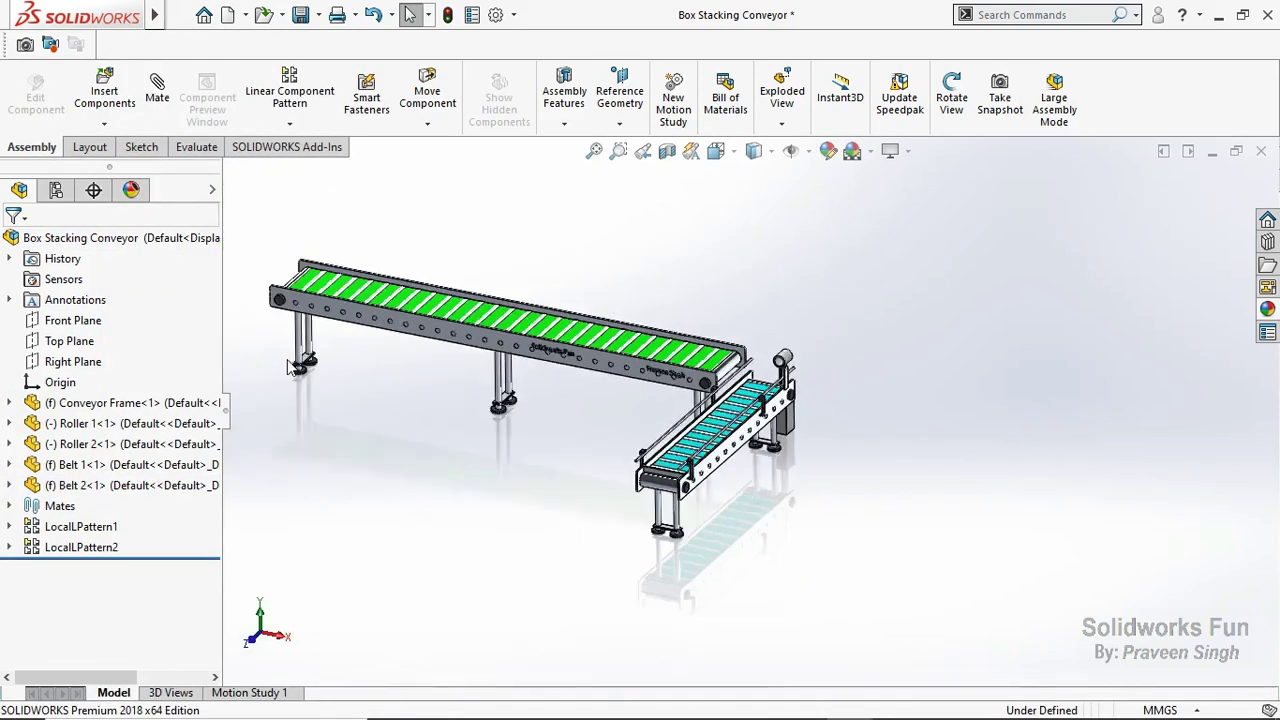
# Hide the components of both roller patterns, LocalLPattern1 and LocalLPattern2.
pyautogui.rightClick(103, 528)
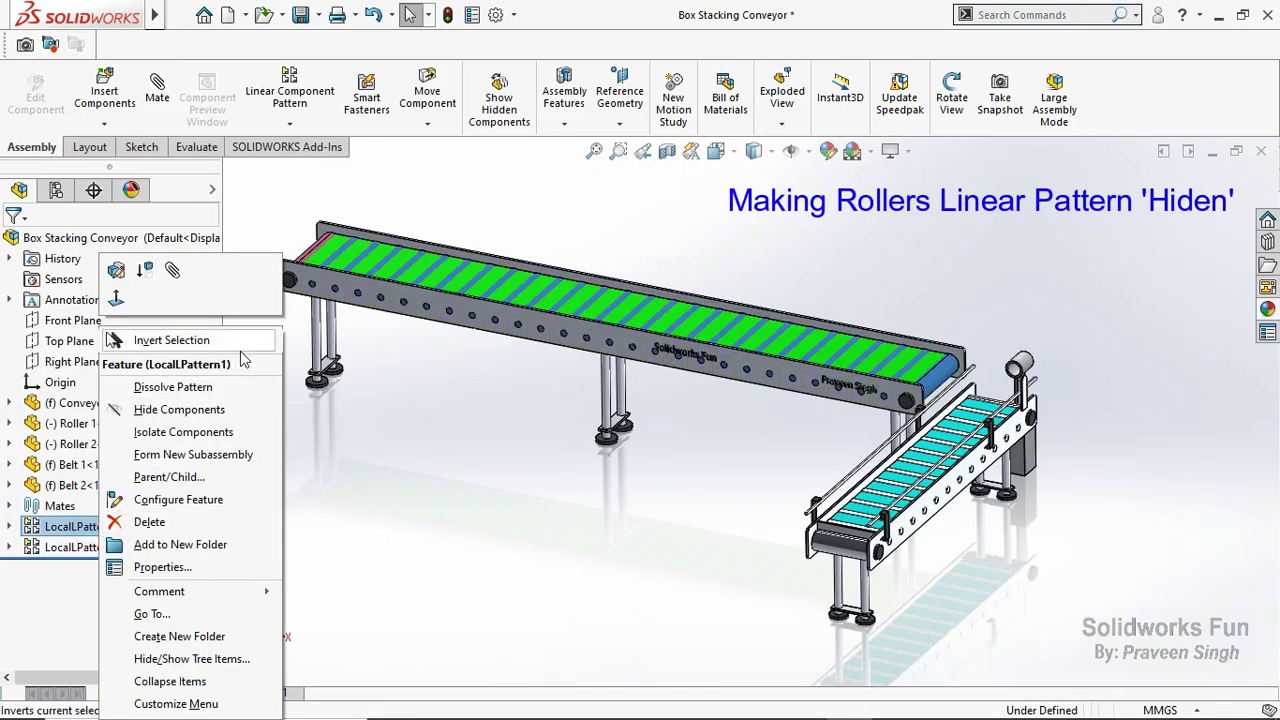
pyautogui.click(185, 409)
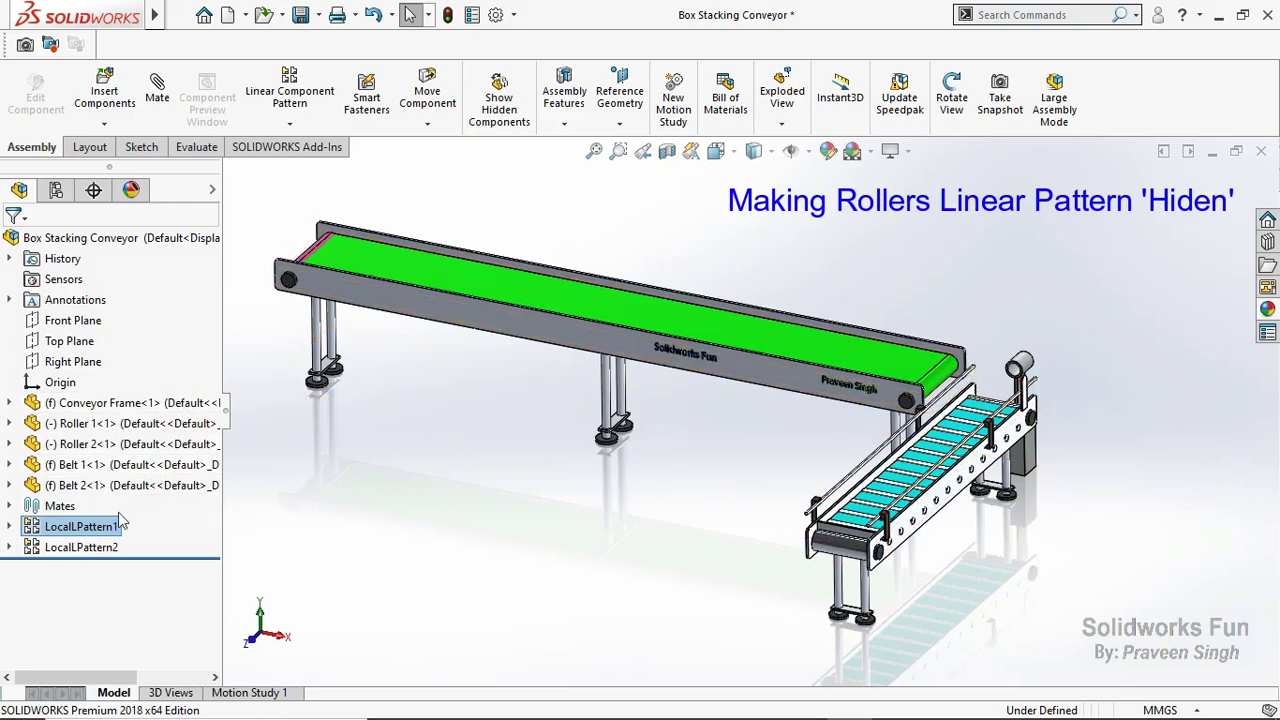
pyautogui.rightClick(82, 547)
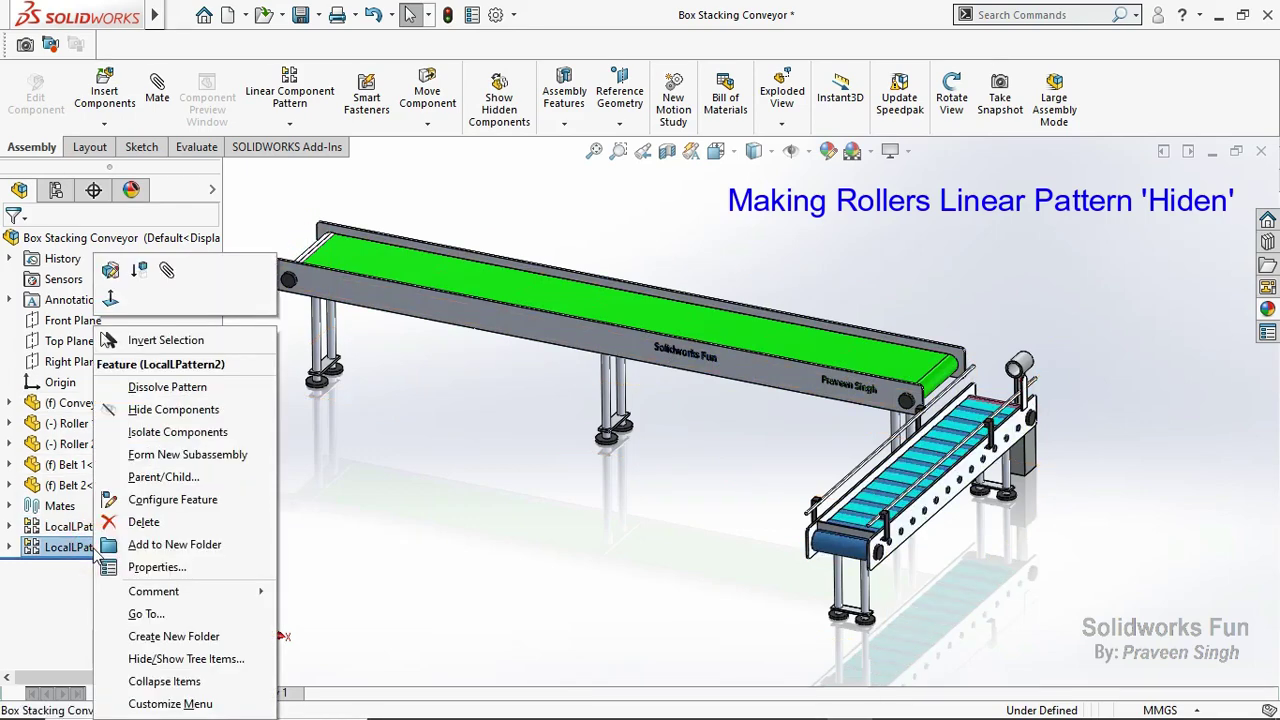
pyautogui.click(240, 414)
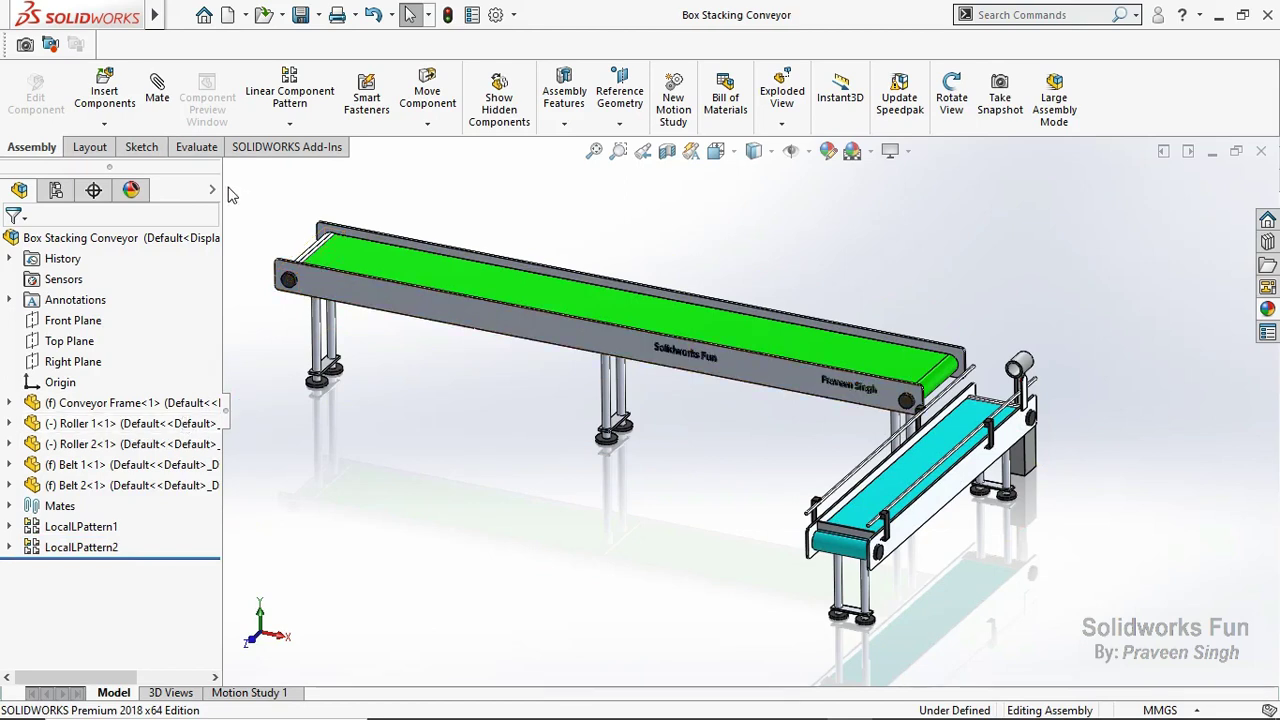
# Insert the Actuating Cylinder and Plunger parts, placing both beside the inclined conveyor.
pyautogui.click(104, 123)
pyautogui.click(140, 145)
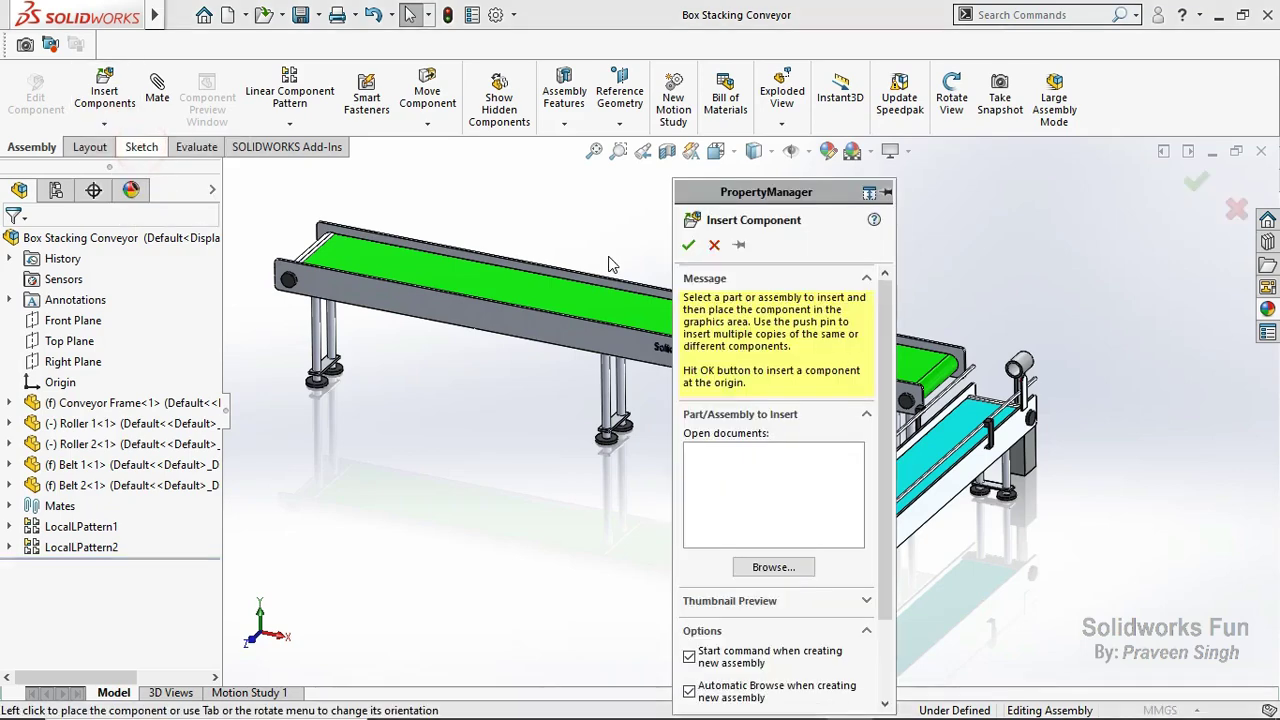
pyautogui.click(240, 192)
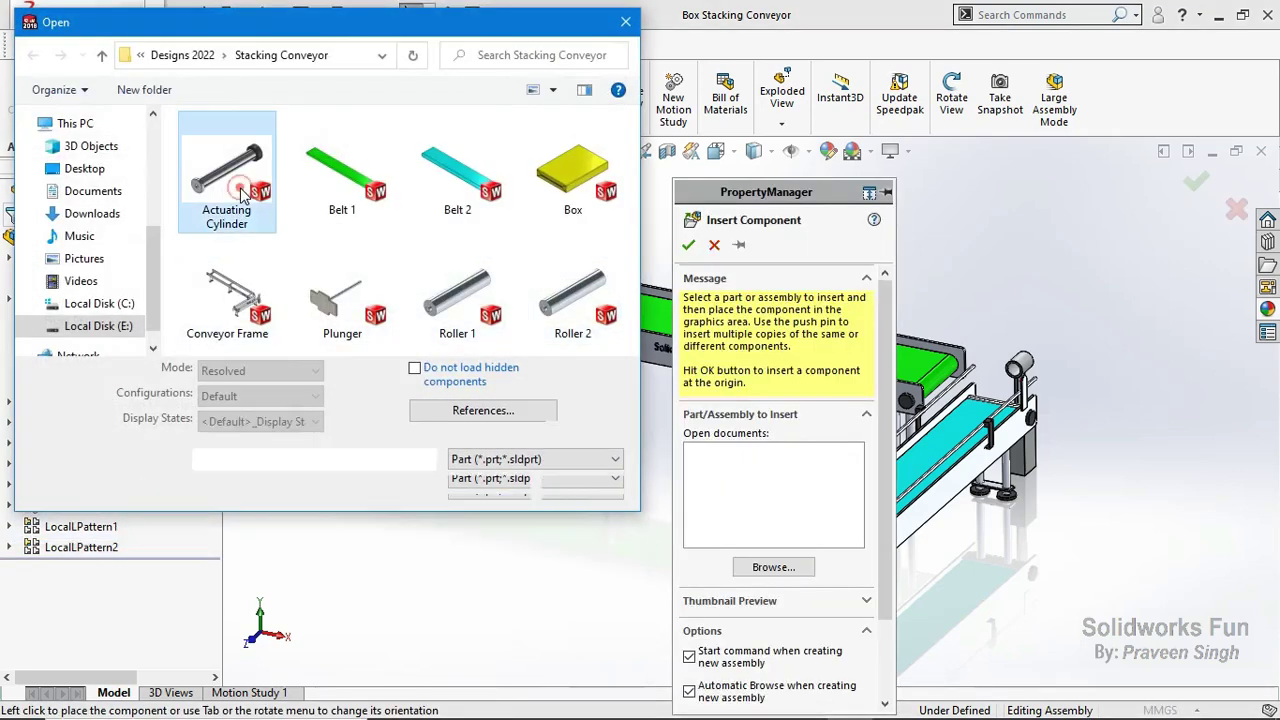
pyautogui.keyDown('ctrl'); pyautogui.click(350, 330); pyautogui.keyUp('ctrl')
pyautogui.click(481, 517)
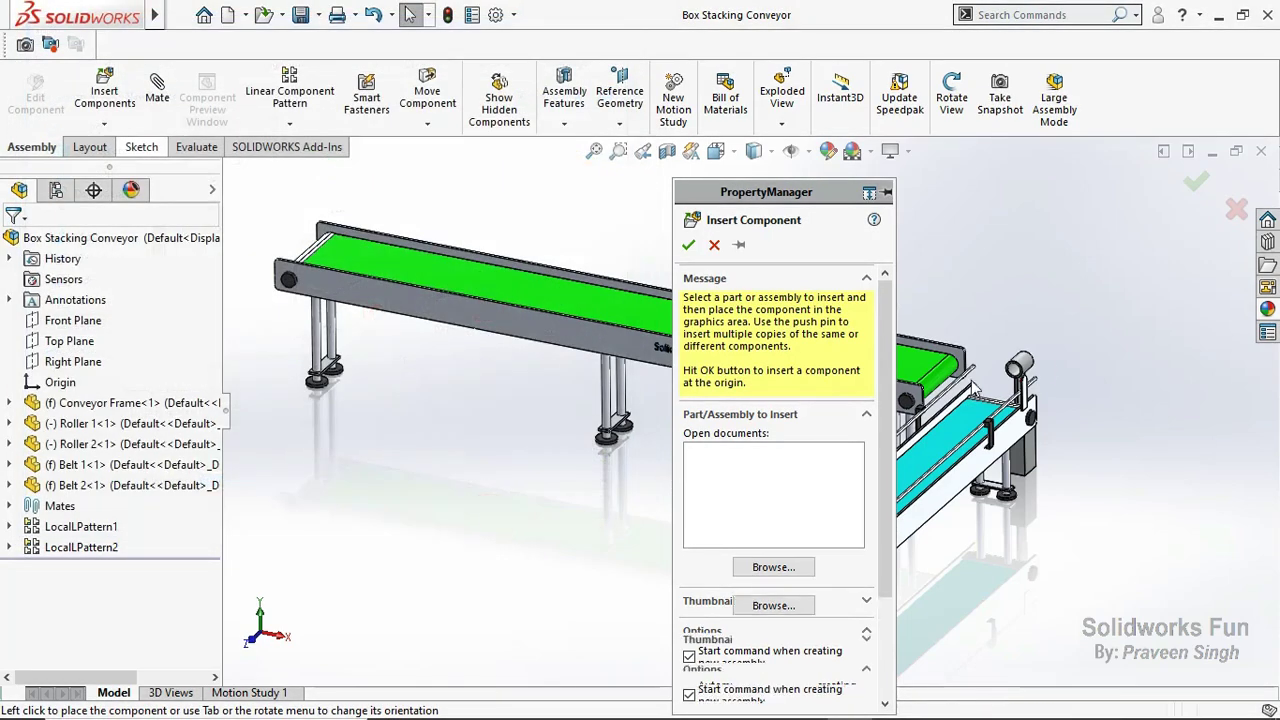
pyautogui.click(1068, 335)
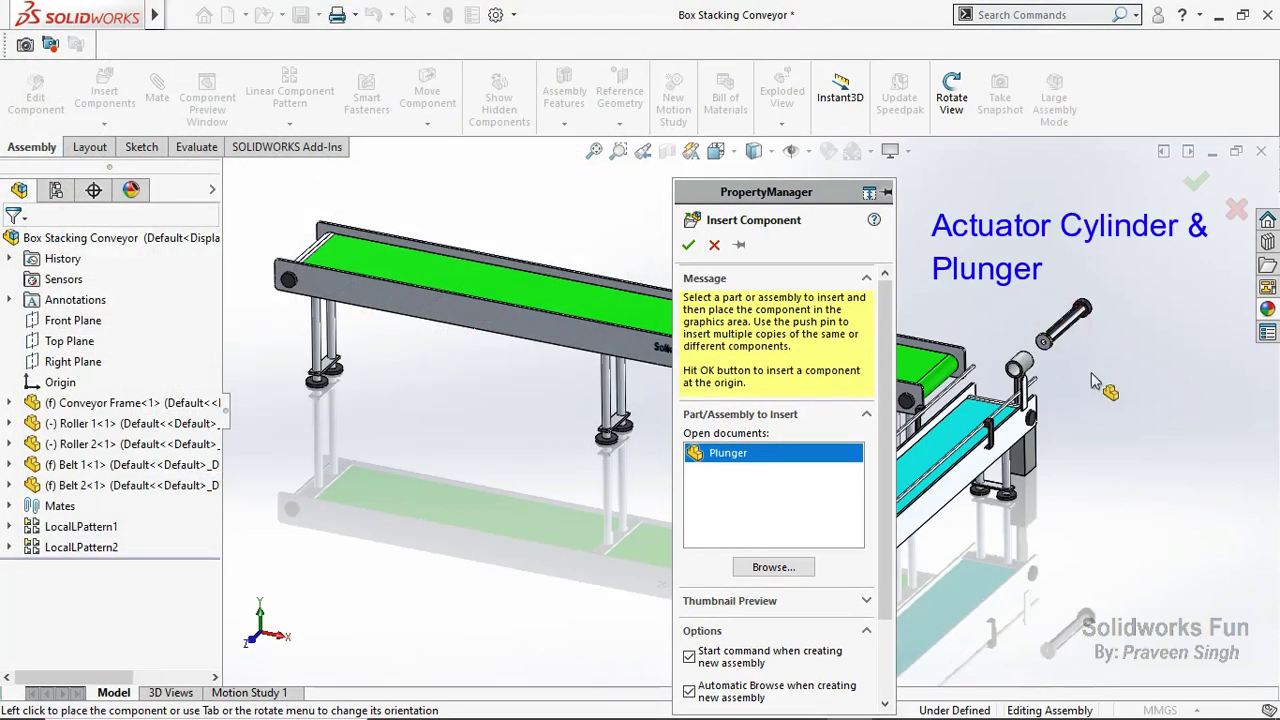
pyautogui.click(1103, 334)
pyautogui.scroll(-2, 1063, 344)
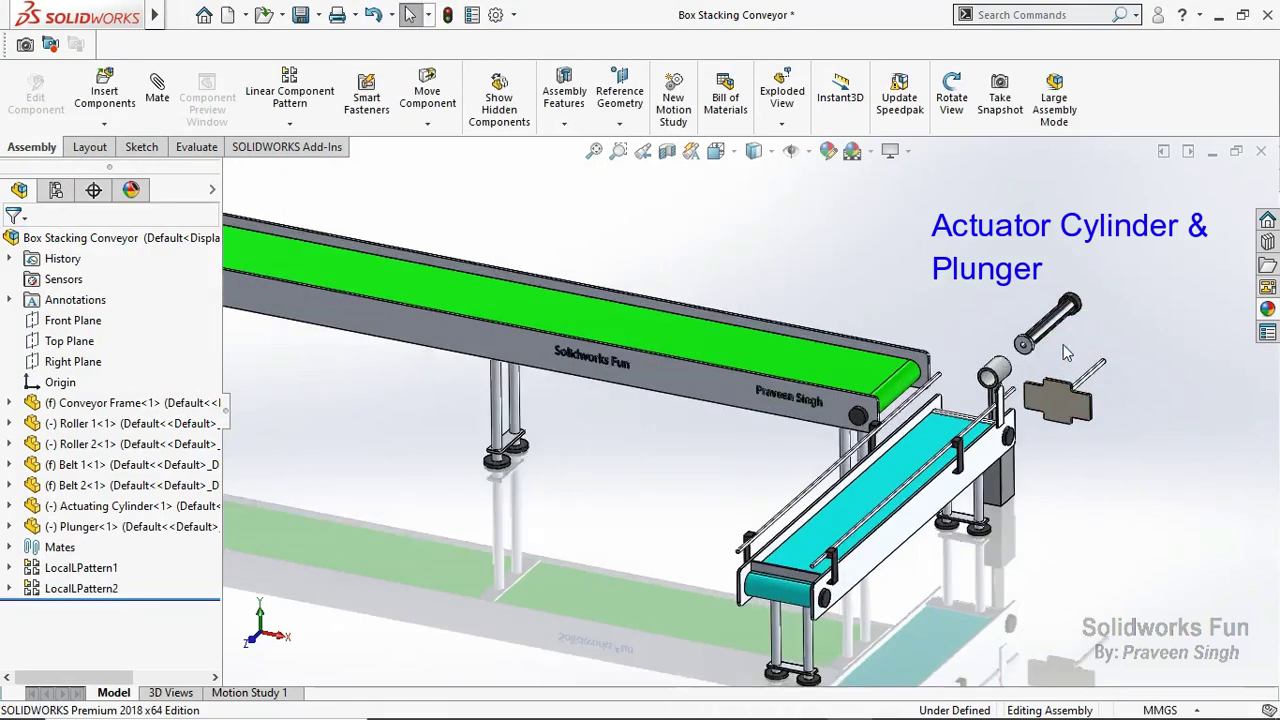
pyautogui.scroll(-5, 950, 370)
pyautogui.scroll(-2, 845, 393)
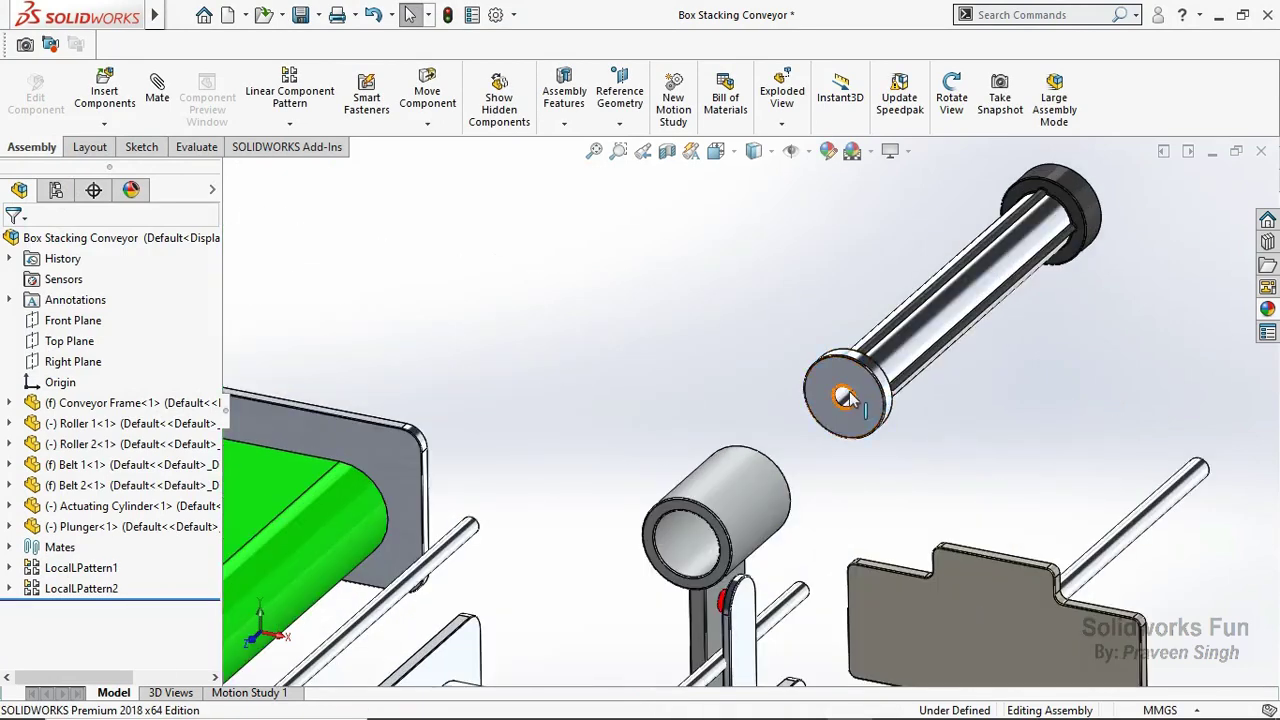
# Mate the cylinder concentric with the frame holder hole and 27 mm from its face.
pyautogui.click(845, 397)
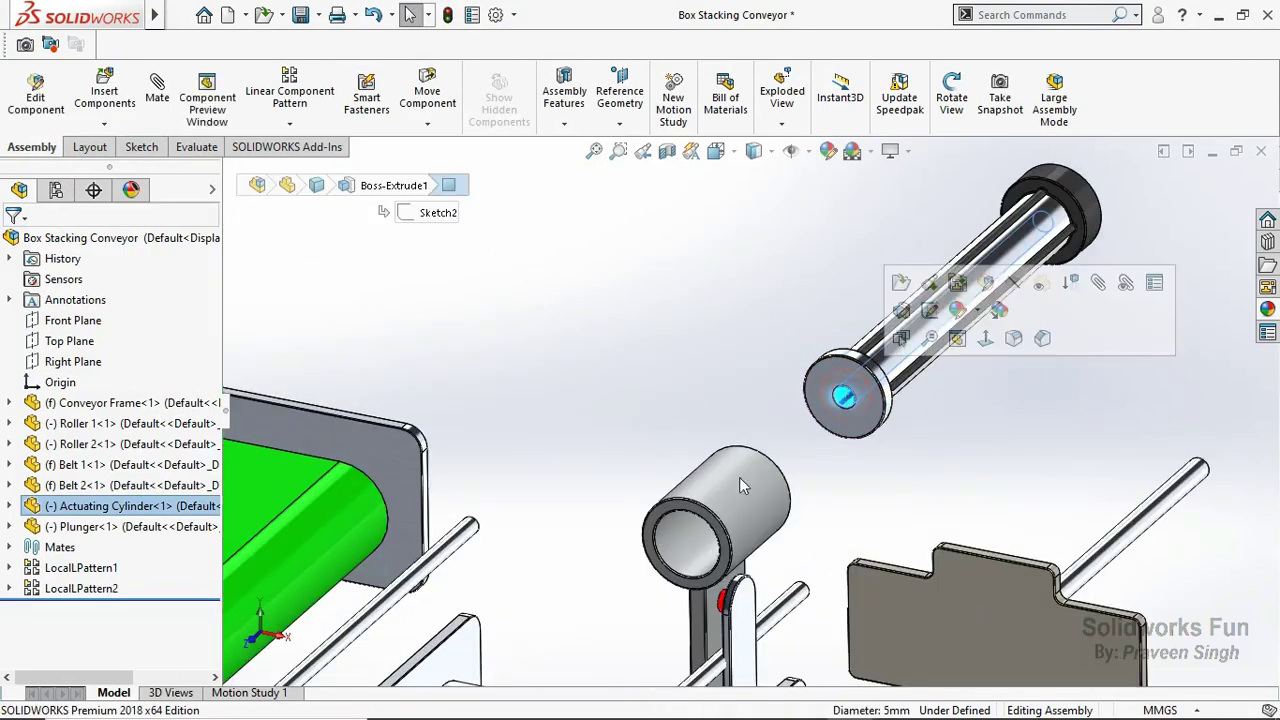
pyautogui.keyDown('ctrl'); pyautogui.click(700, 537); pyautogui.keyUp('ctrl')
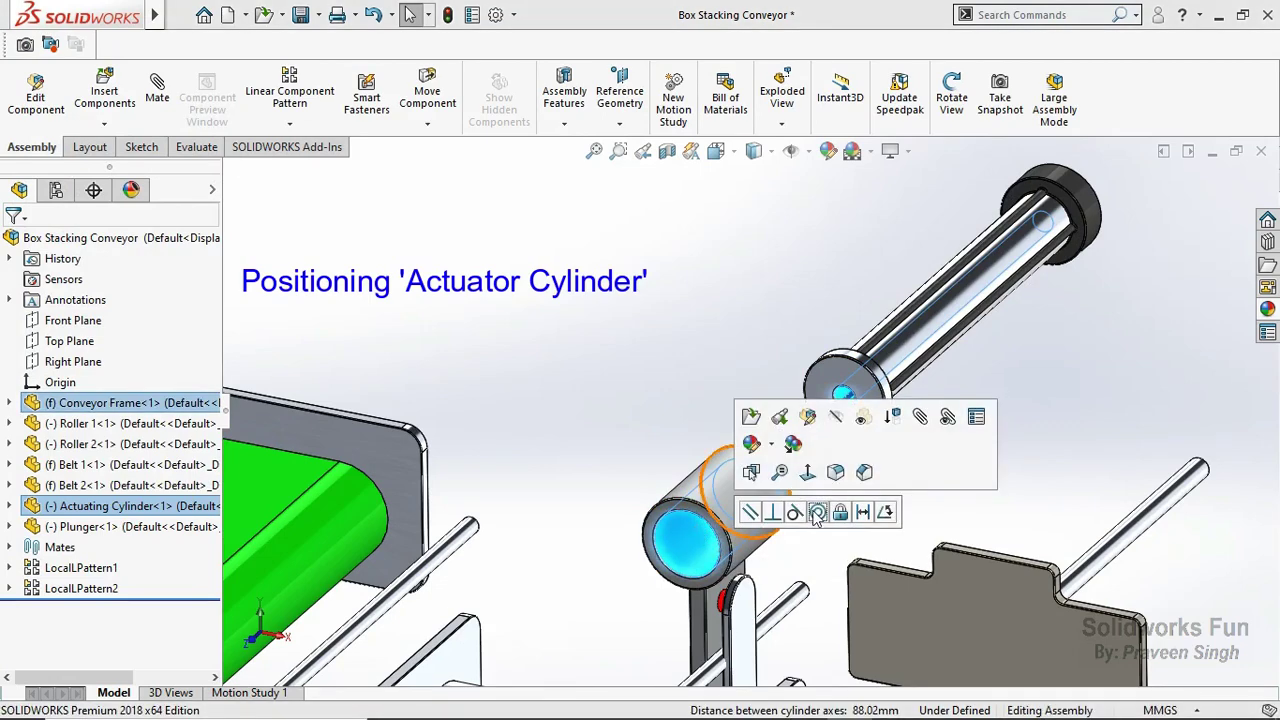
pyautogui.click(817, 513)
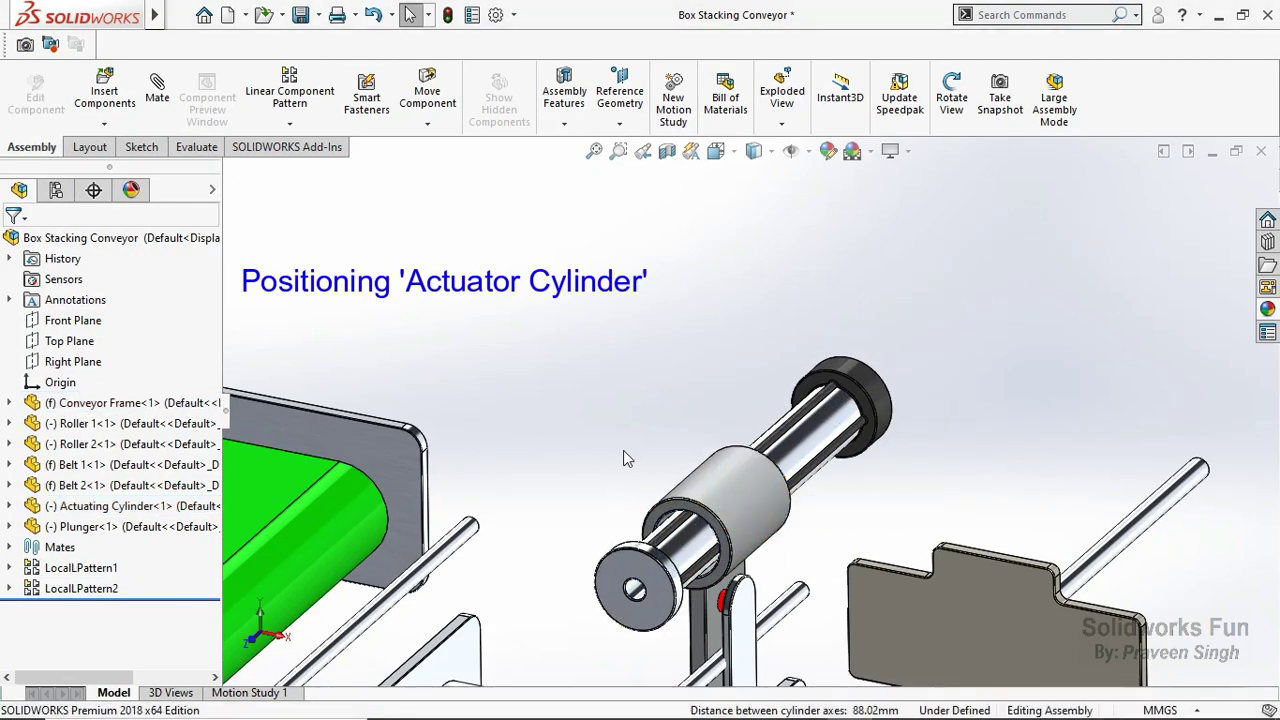
pyautogui.click(610, 568)
pyautogui.scroll(-2, 695, 565)
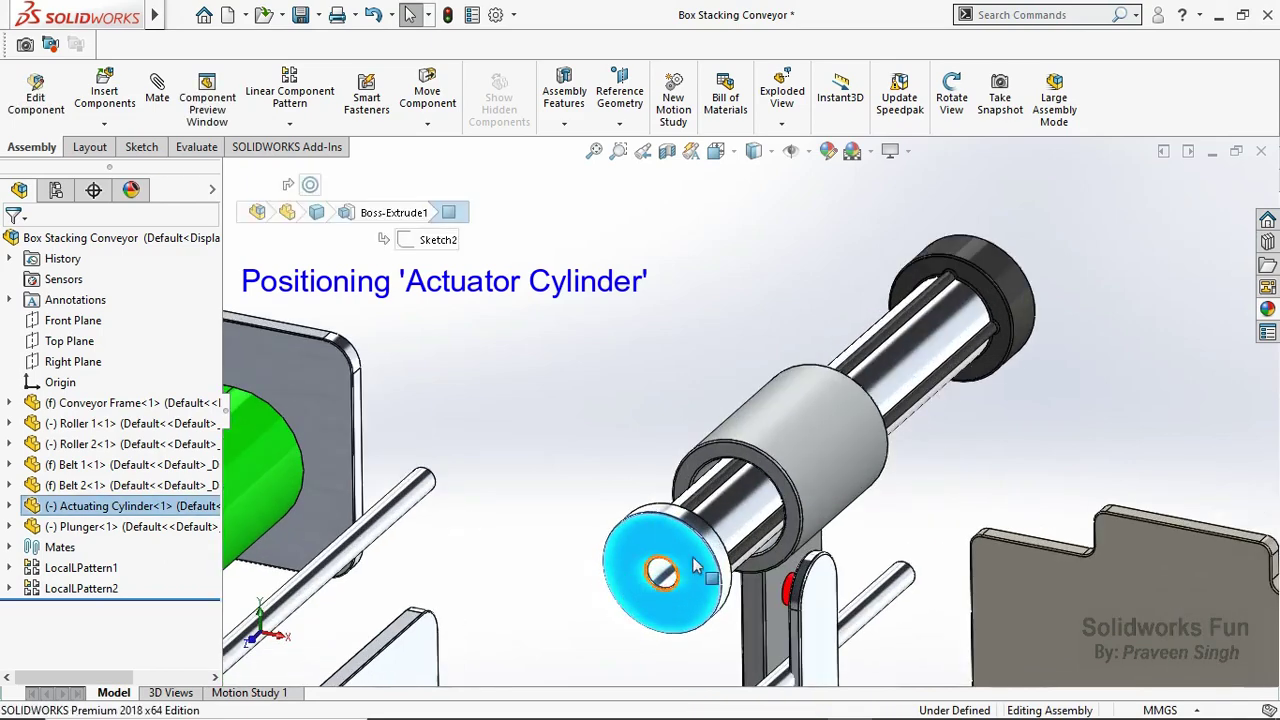
pyautogui.keyDown('ctrl'); pyautogui.click(792, 540); pyautogui.keyUp('ctrl')
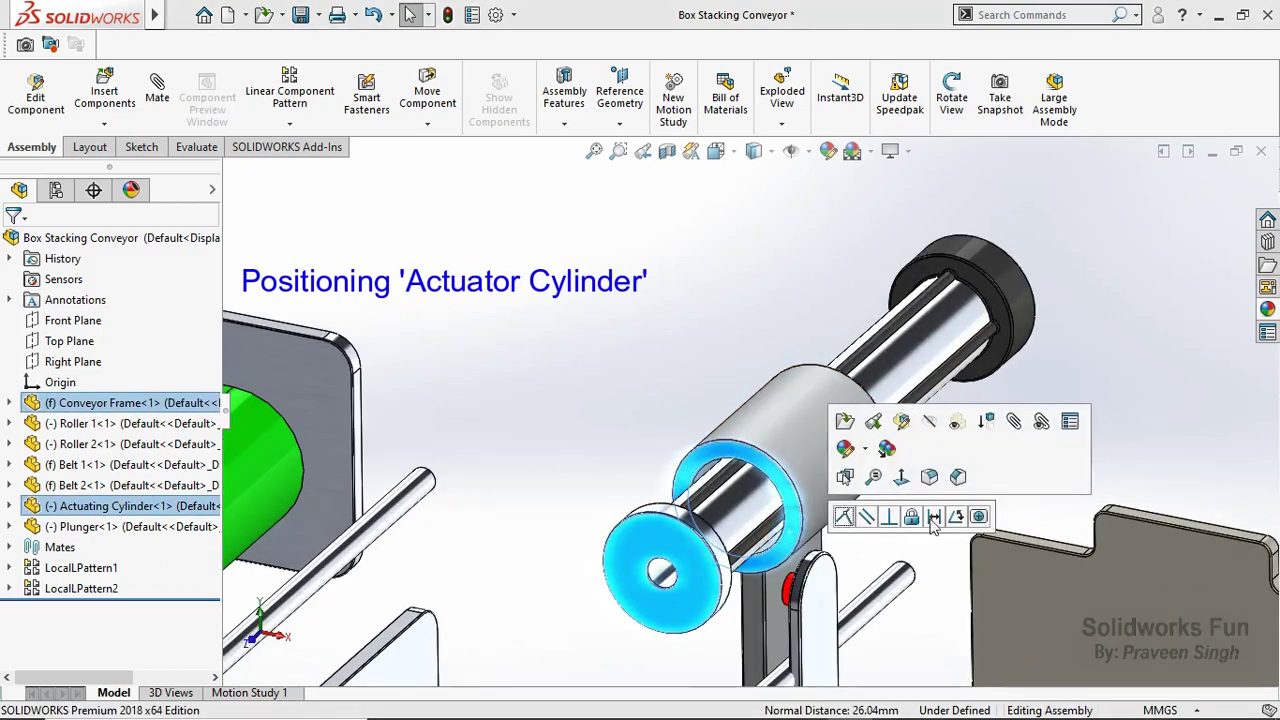
pyautogui.click(934, 516)
pyautogui.write('27')
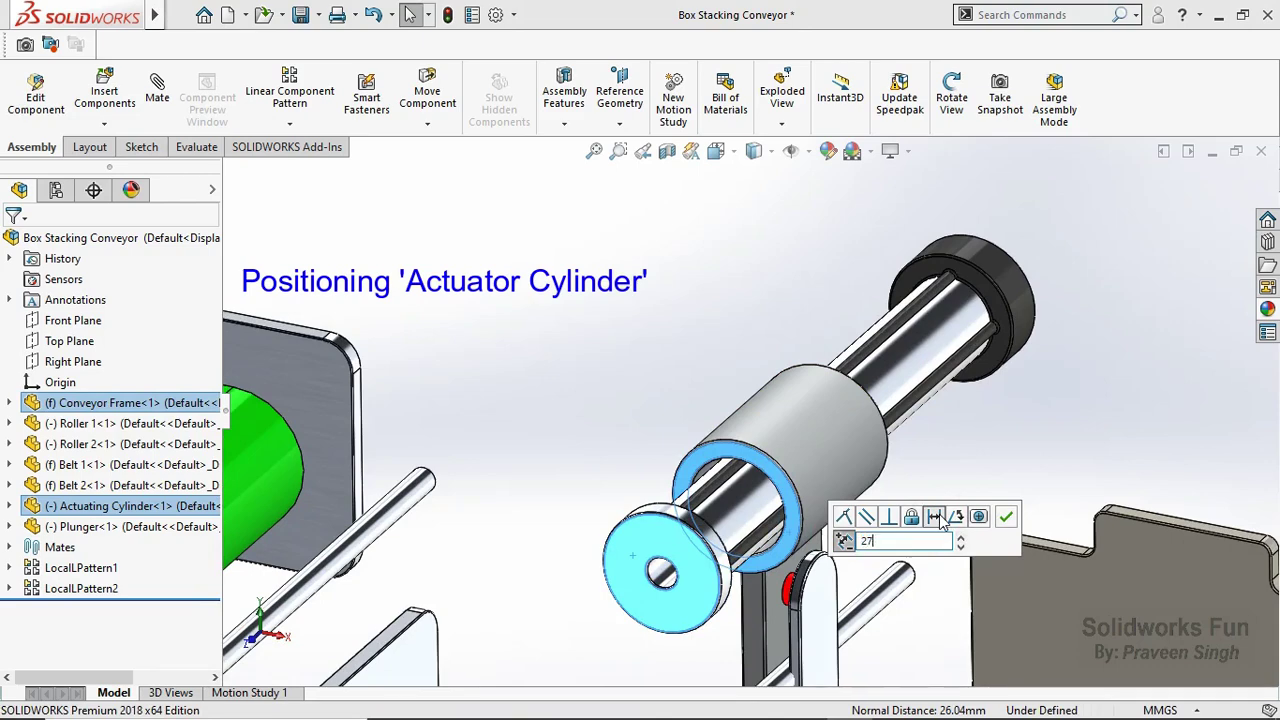
pyautogui.press('Return')
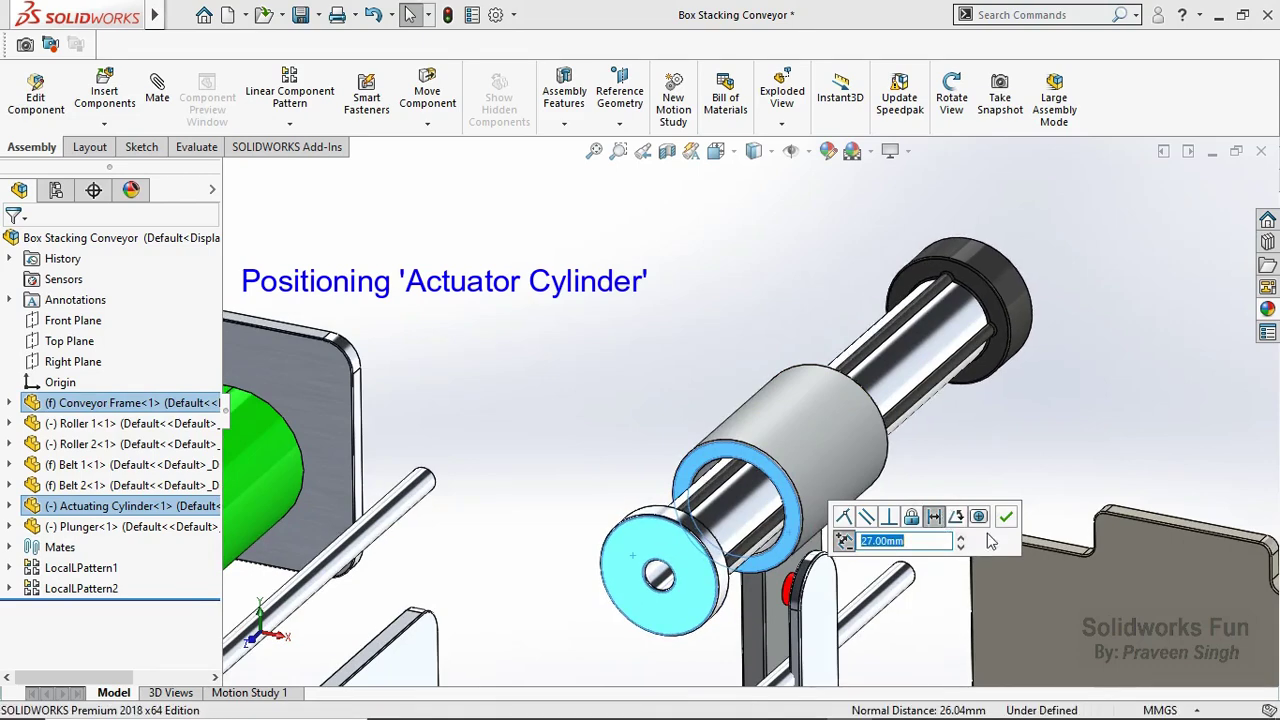
pyautogui.click(1006, 516)
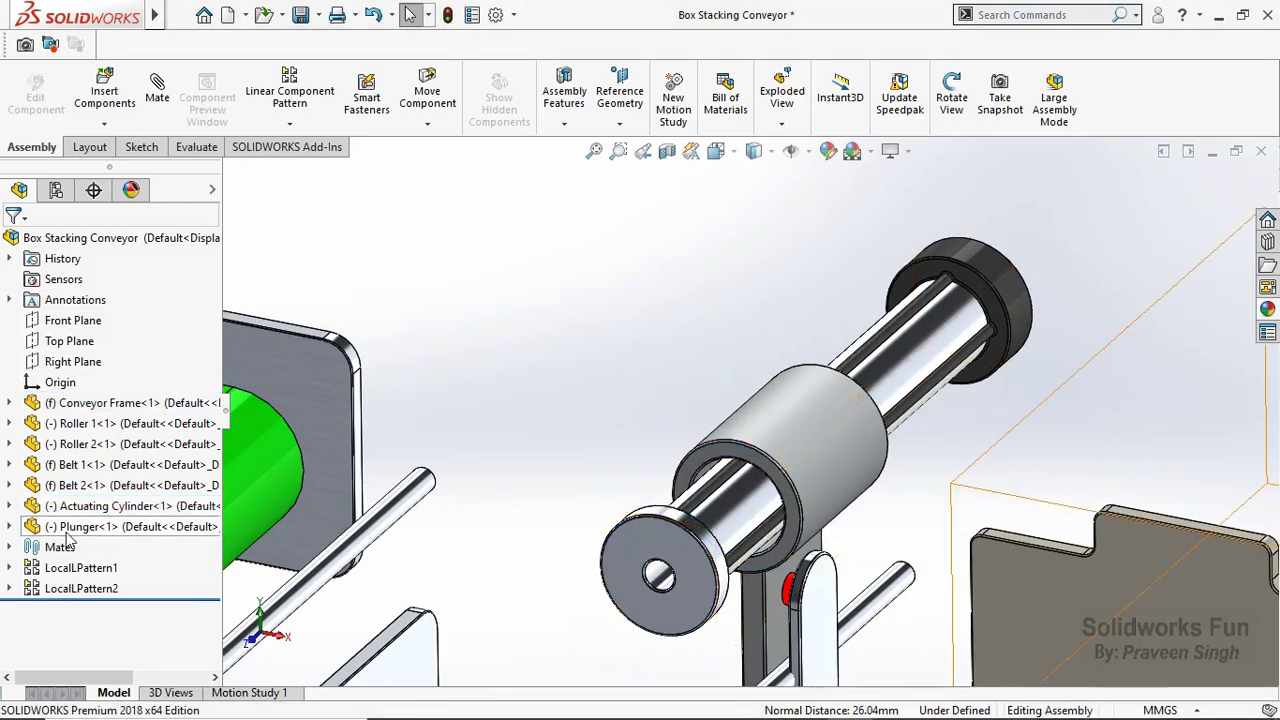
# Fix the Actuating Cylinder in place.
pyautogui.click(100, 506)
pyautogui.rightClick(110, 506)
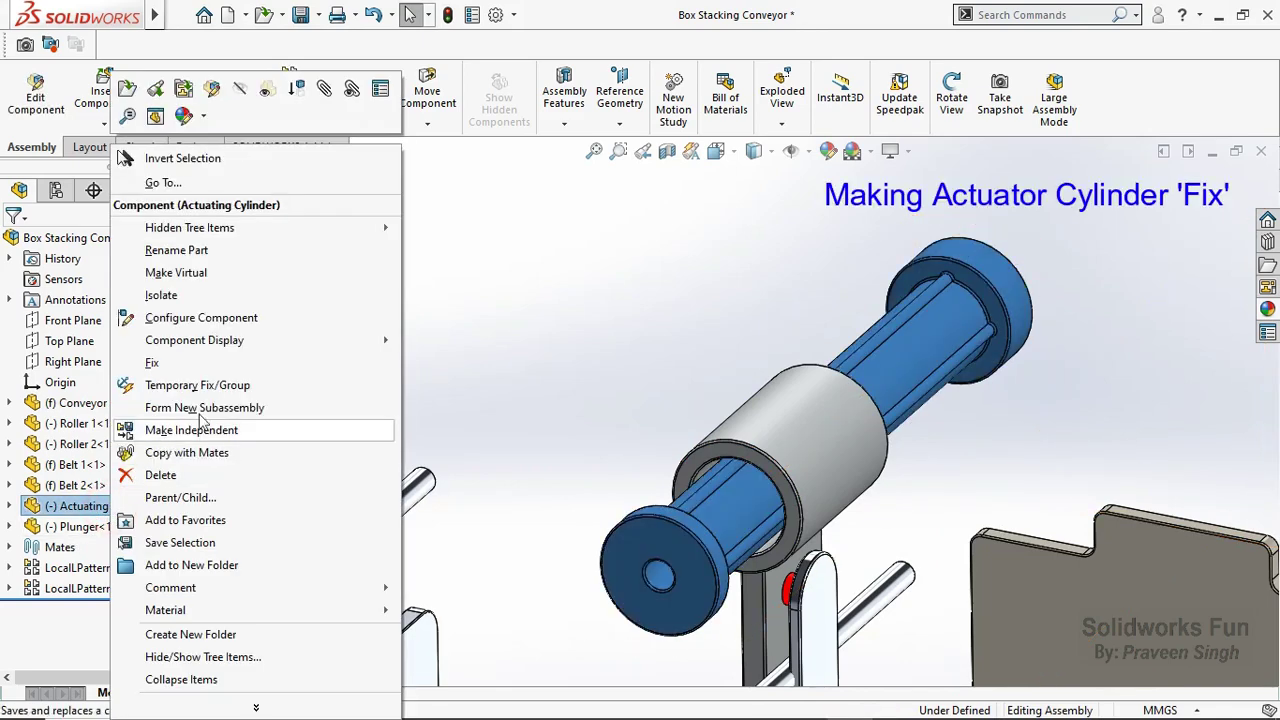
pyautogui.click(297, 371)
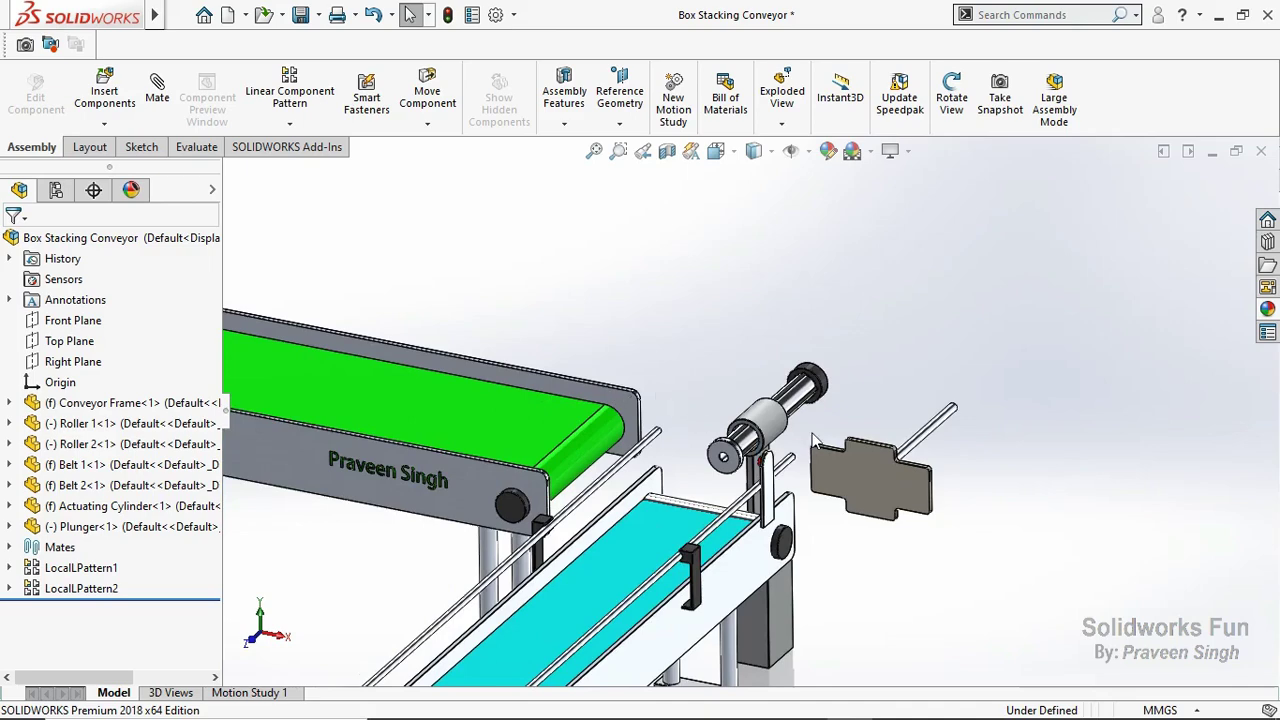
# Make the plunger rod concentric with the cylinder's inner hole.
pyautogui.scroll(-2, 850, 435)
pyautogui.click(960, 432)
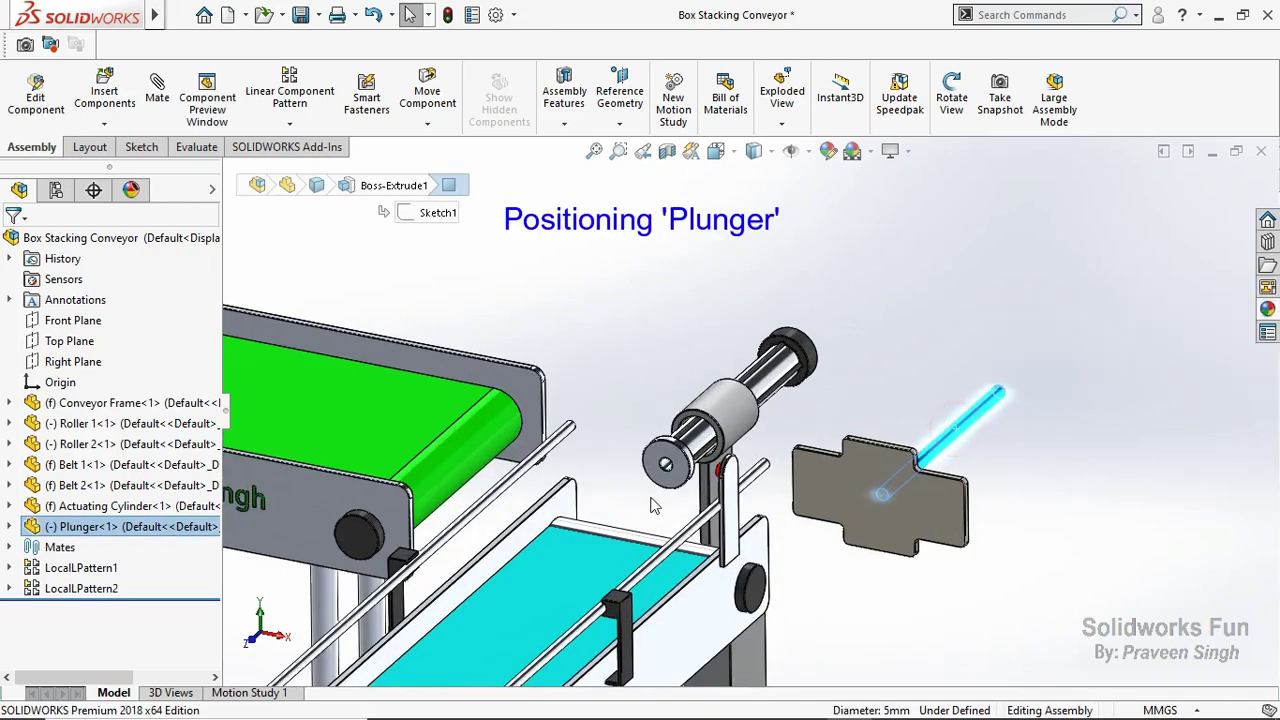
pyautogui.scroll(-5, 660, 470)
pyautogui.keyDown('ctrl'); pyautogui.click(738, 428); pyautogui.keyUp('ctrl')
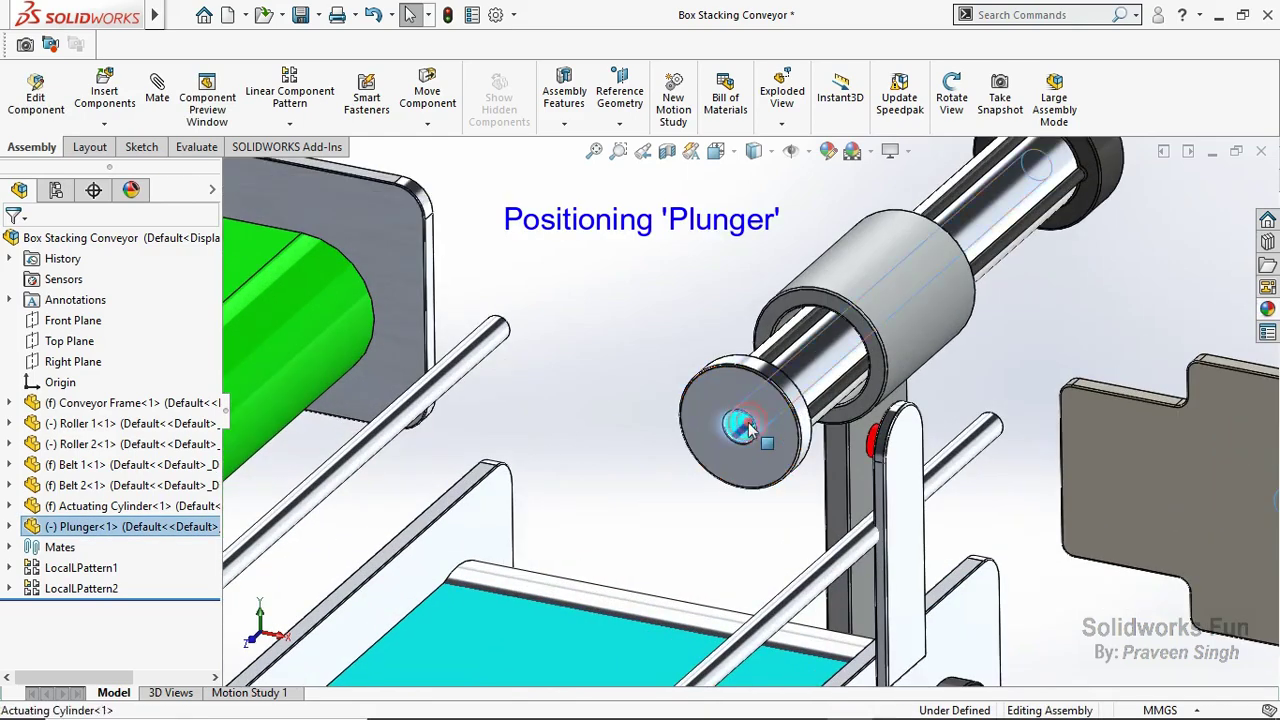
pyautogui.click(868, 406)
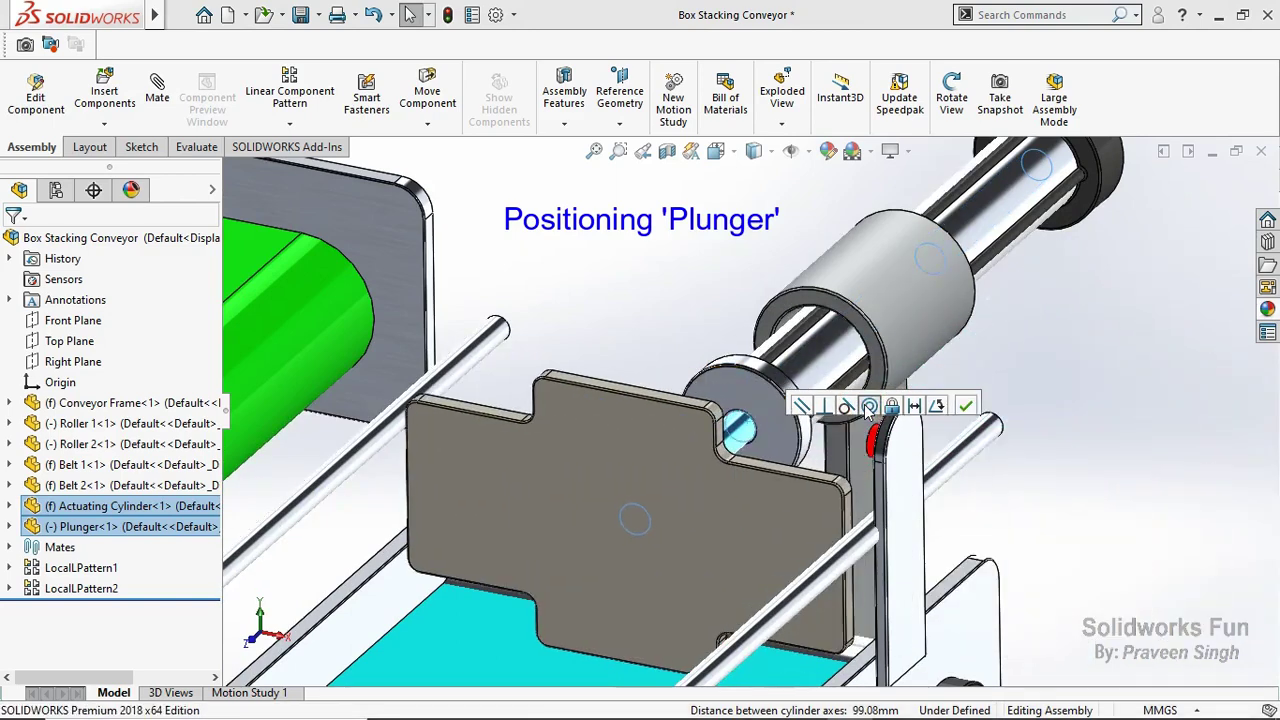
# Make the plunger plate parallel to Belt 2, slide it along the cylinder, then deselect.
pyautogui.click(790, 470)
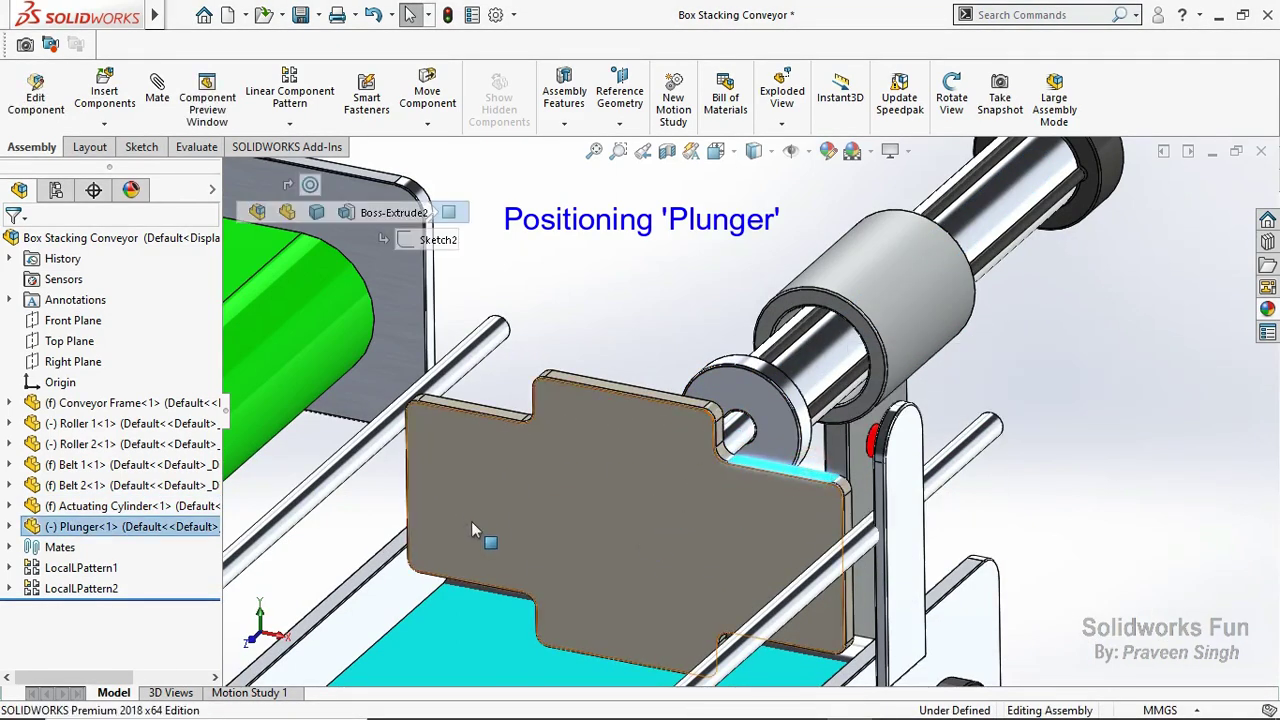
pyautogui.keyDown('ctrl'); pyautogui.click(484, 663); pyautogui.keyUp('ctrl')
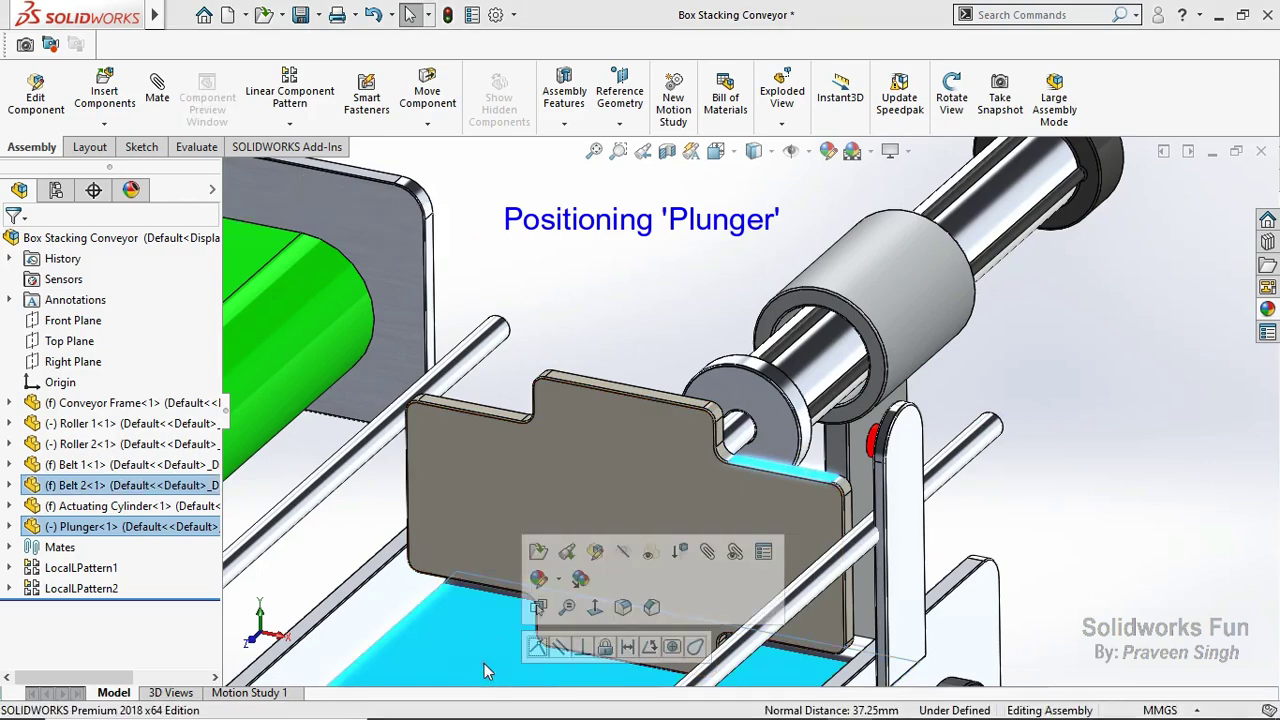
pyautogui.click(562, 648)
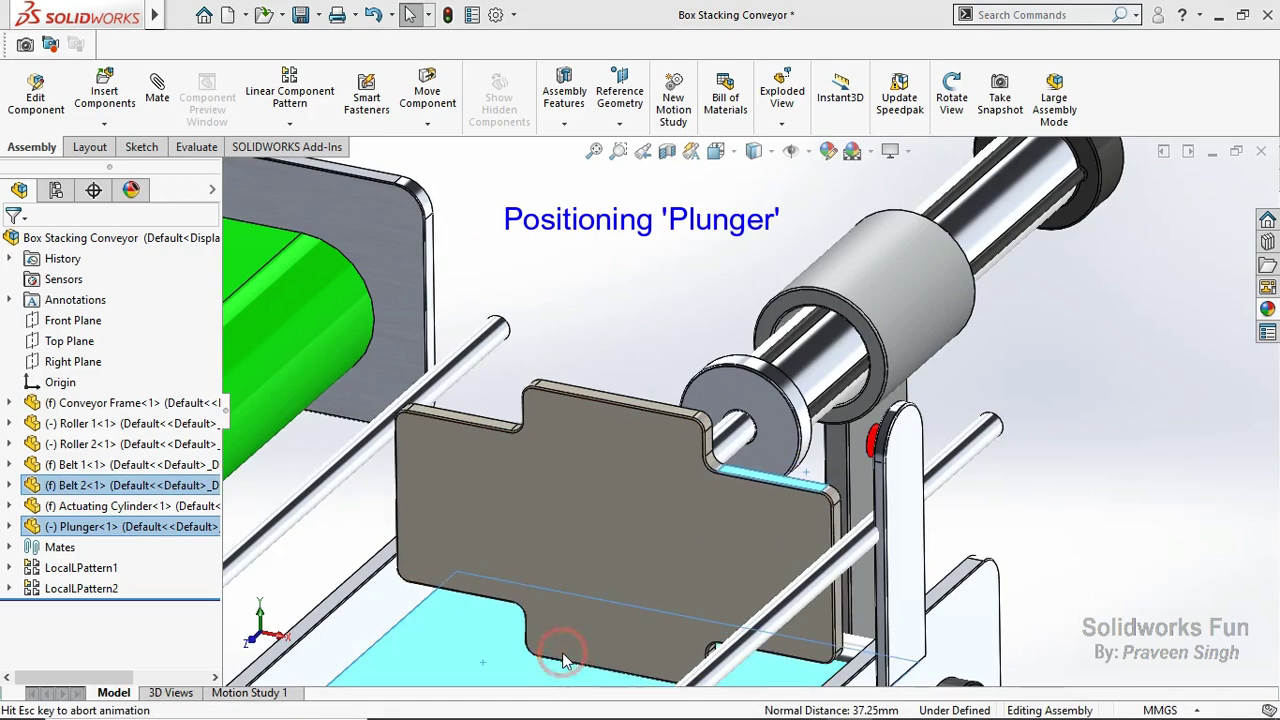
pyautogui.scroll(2, 562, 652)
pyautogui.scroll(3, 640, 530)
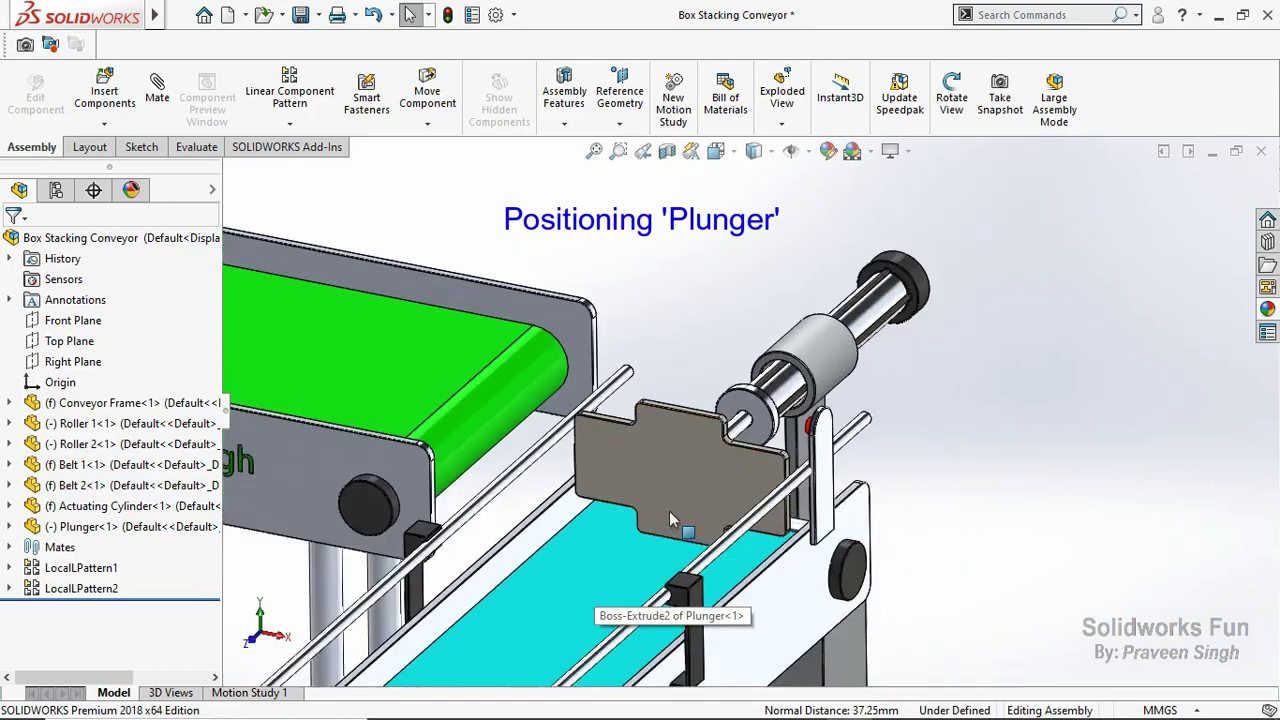
pyautogui.moveTo(706, 454)
pyautogui.mouseDown()
pyautogui.moveTo(600, 551)
pyautogui.moveTo(699, 464)
pyautogui.mouseUp()
pyautogui.press('Escape')
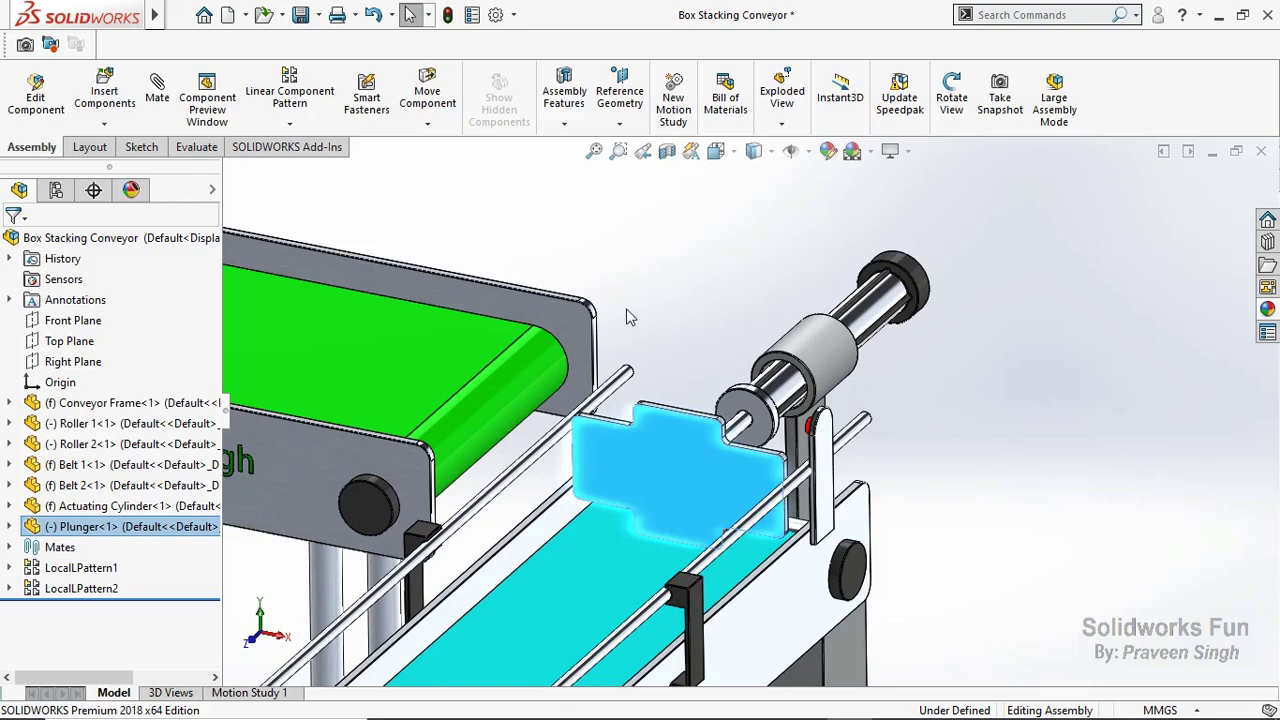
pyautogui.click(627, 311)
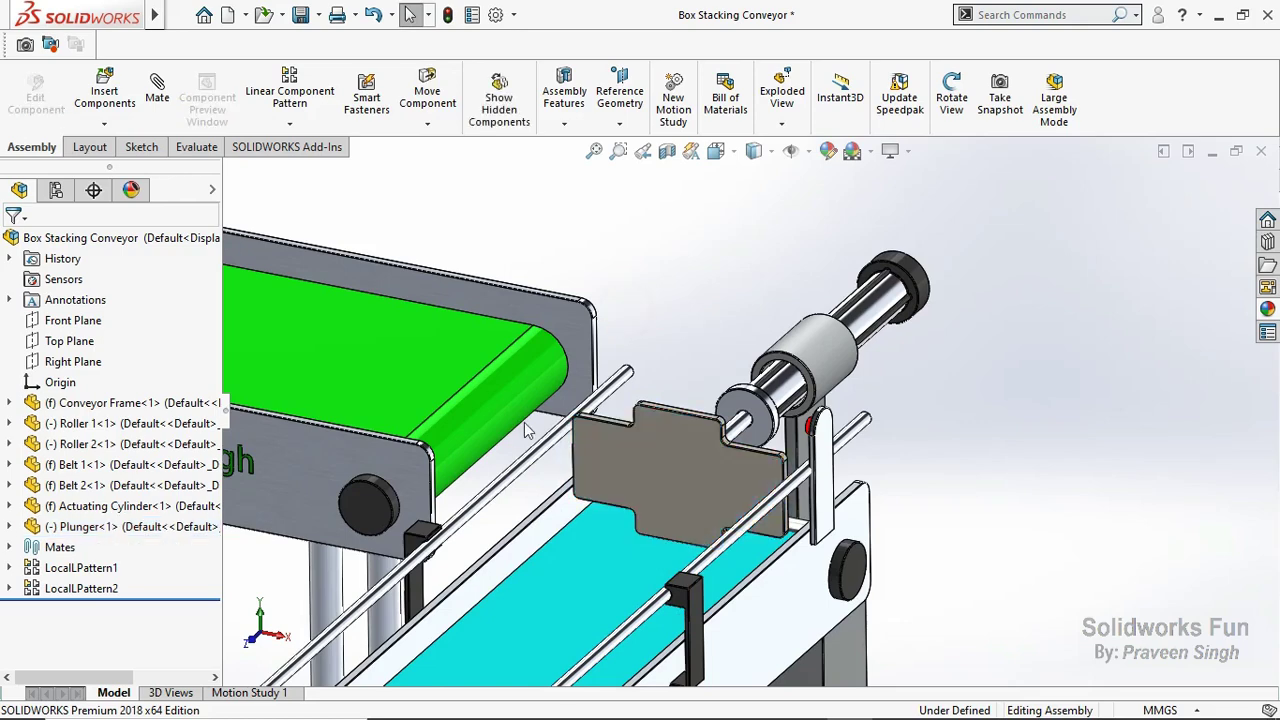
# In Top view, drag the plunger plate up to its start position at the top of the cyan belt.
pyautogui.click(257, 613)
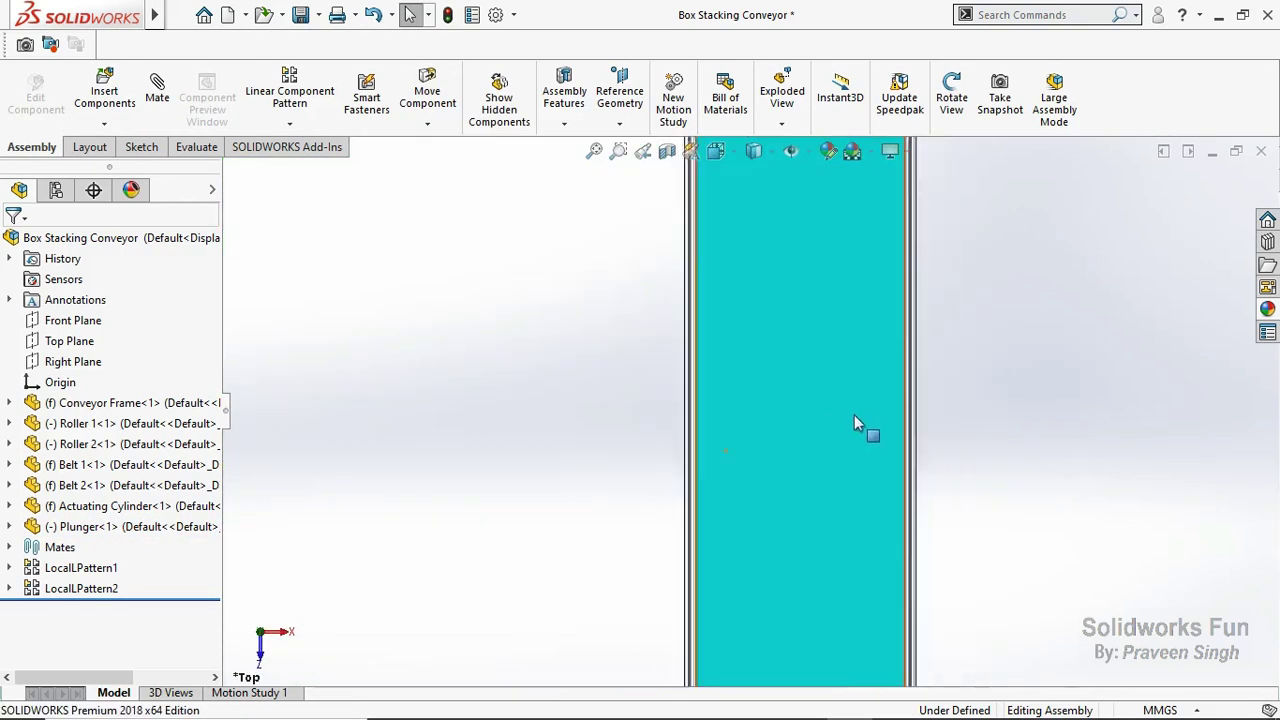
pyautogui.scroll(2, 854, 414)
pyautogui.scroll(3, 770, 300)
pyautogui.scroll(-1, 738, 253)
pyautogui.scroll(-1, 730, 280)
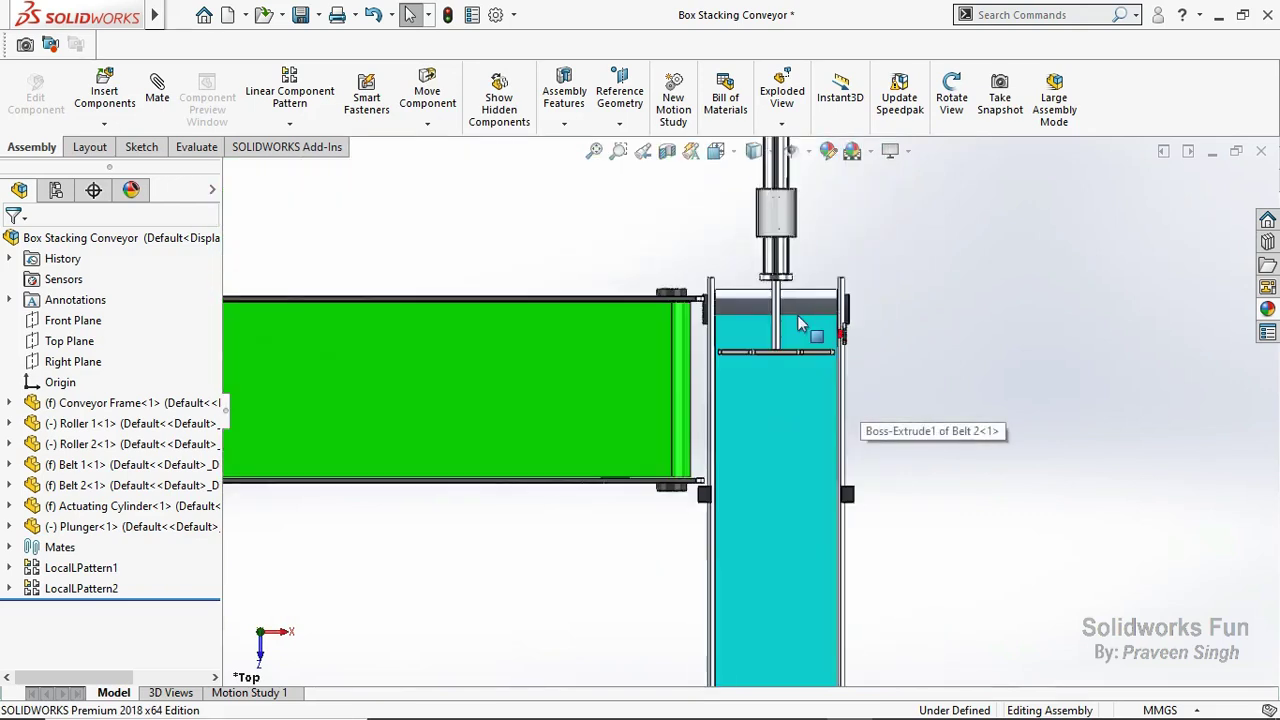
pyautogui.scroll(-2, 720, 310)
pyautogui.scroll(-2, 706, 360)
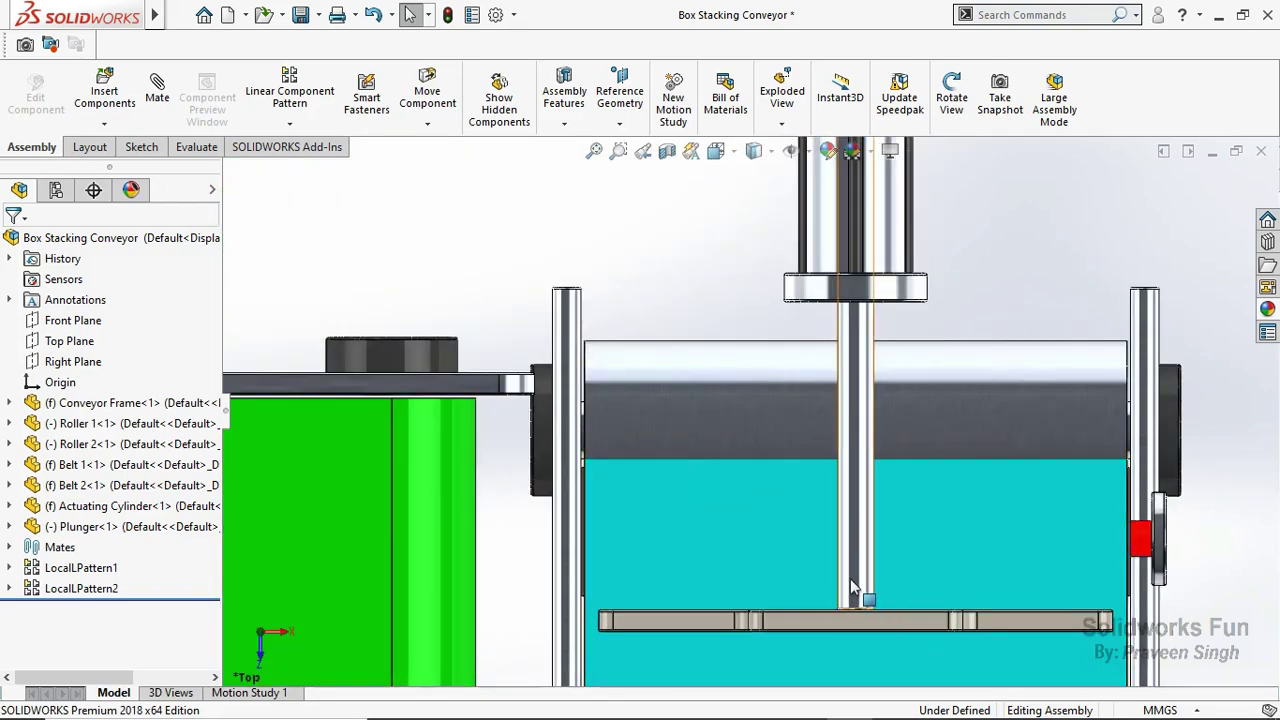
pyautogui.moveTo(852, 600); pyautogui.dragTo(870, 372)
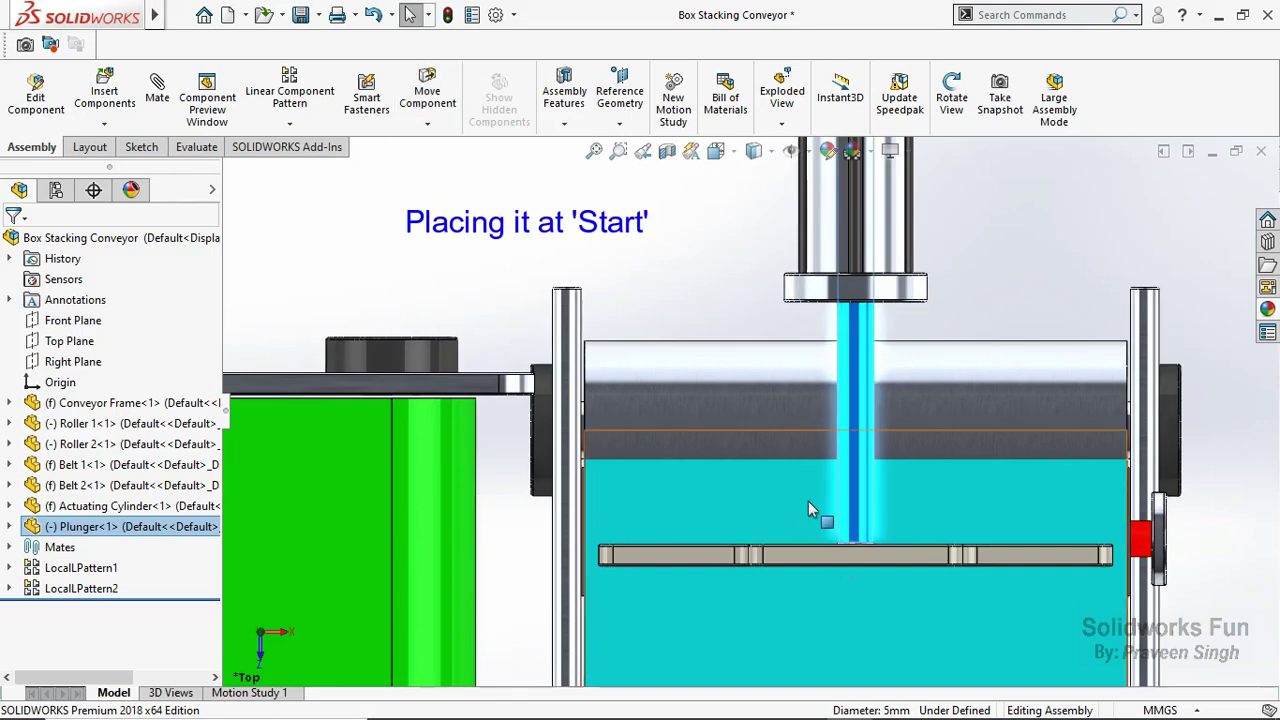
pyautogui.moveTo(795, 548); pyautogui.dragTo(800, 378)
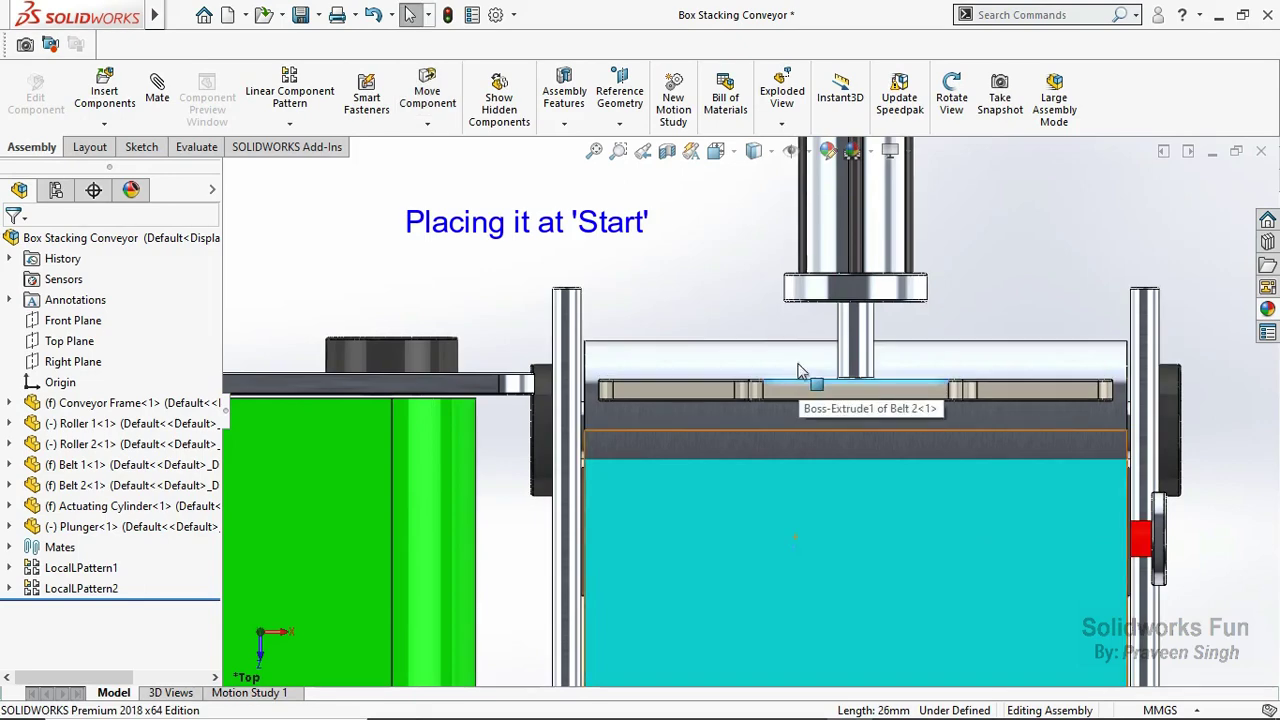
pyautogui.moveTo(642, 400); pyautogui.dragTo(640, 387)
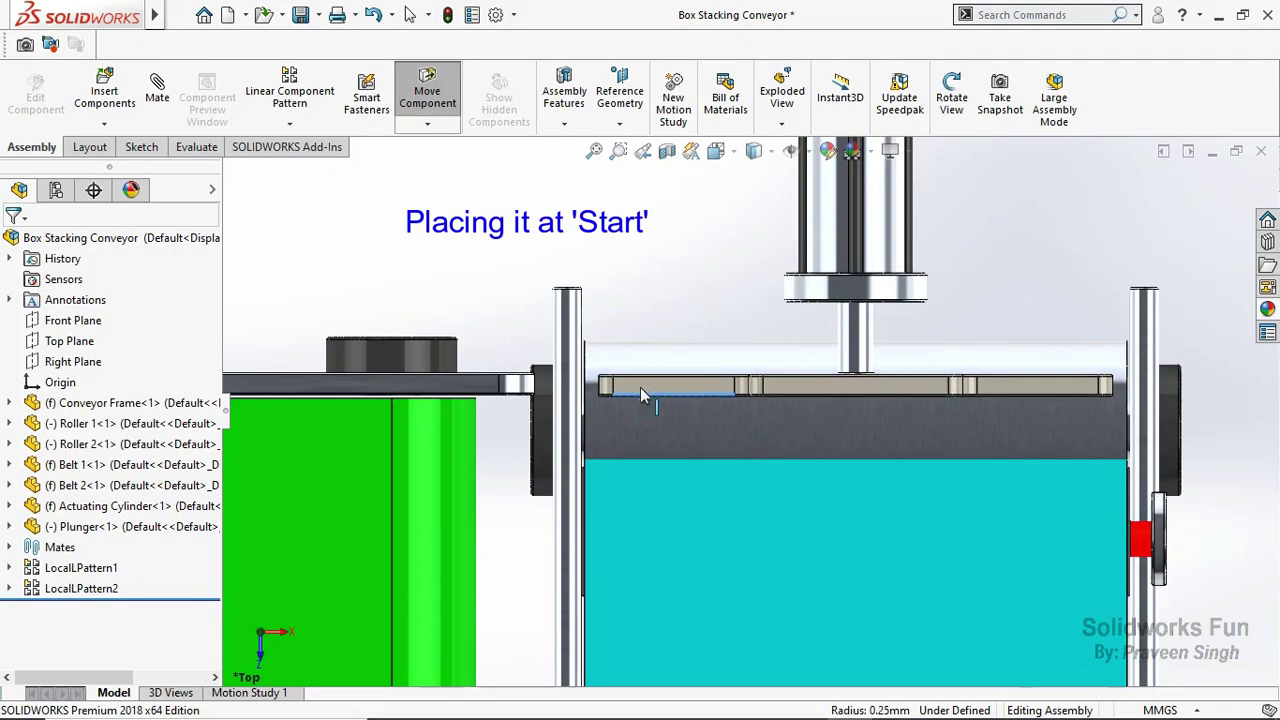
pyautogui.click(644, 318)
# Orbit to an angled 3D view and save the assembly, choosing Rebuild and save.
pyautogui.scroll(2, 645, 320)
pyautogui.scroll(2, 630, 290)
pyautogui.scroll(2, 653, 428)
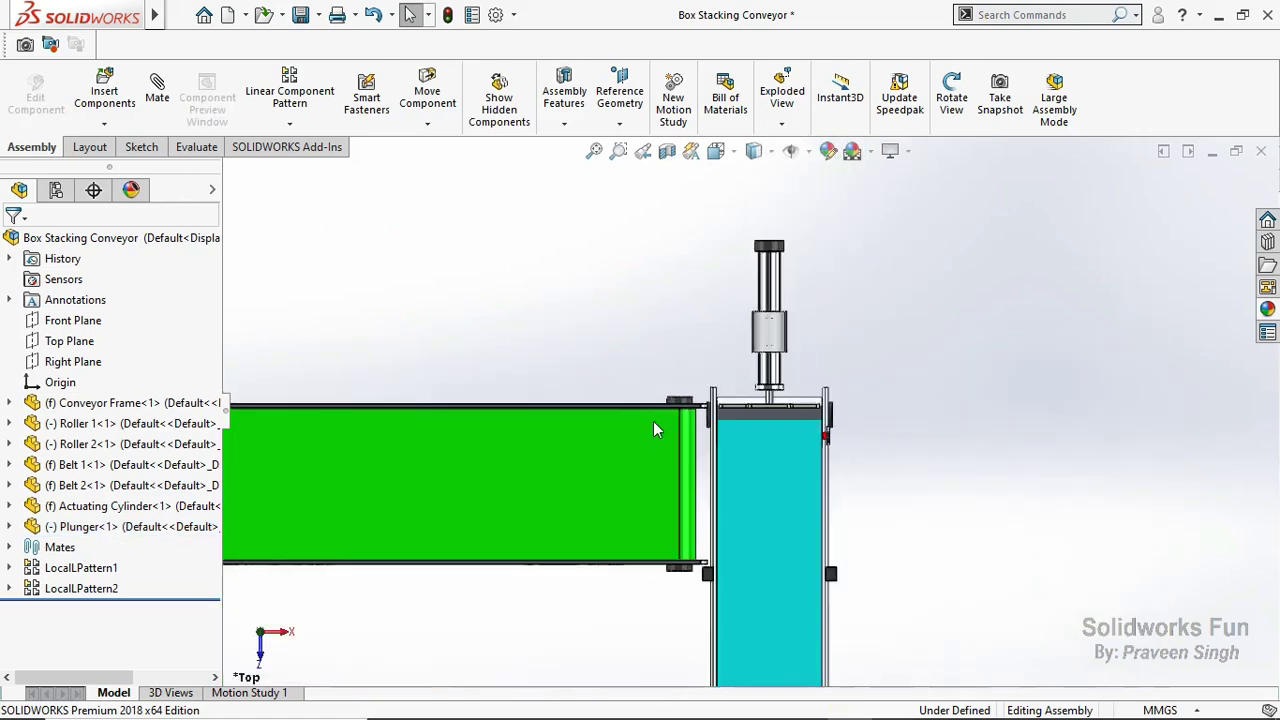
pyautogui.moveTo(490, 625)
pyautogui.mouseDown(button='middle')
pyautogui.moveTo(457, 492)
pyautogui.moveTo(470, 493)
pyautogui.mouseUp(button='middle')
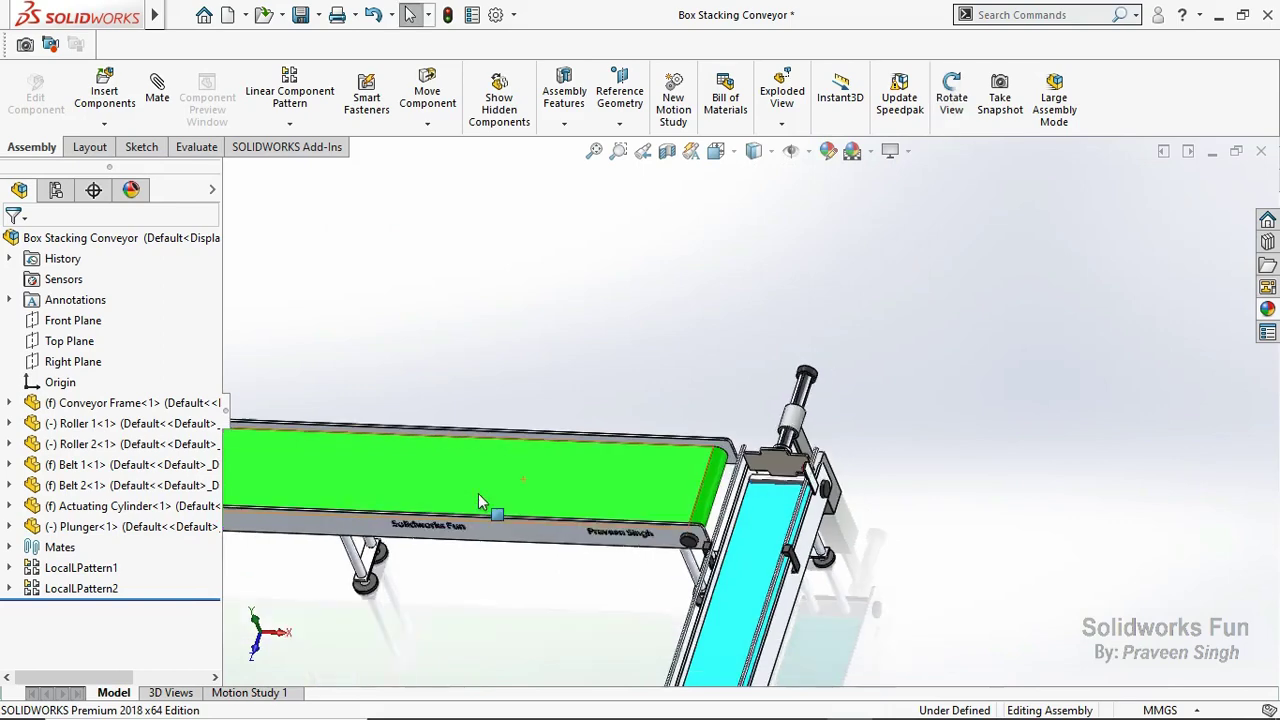
pyautogui.scroll(3, 490, 505)
pyautogui.scroll(2, 519, 535)
pyautogui.scroll(-2, 800, 410)
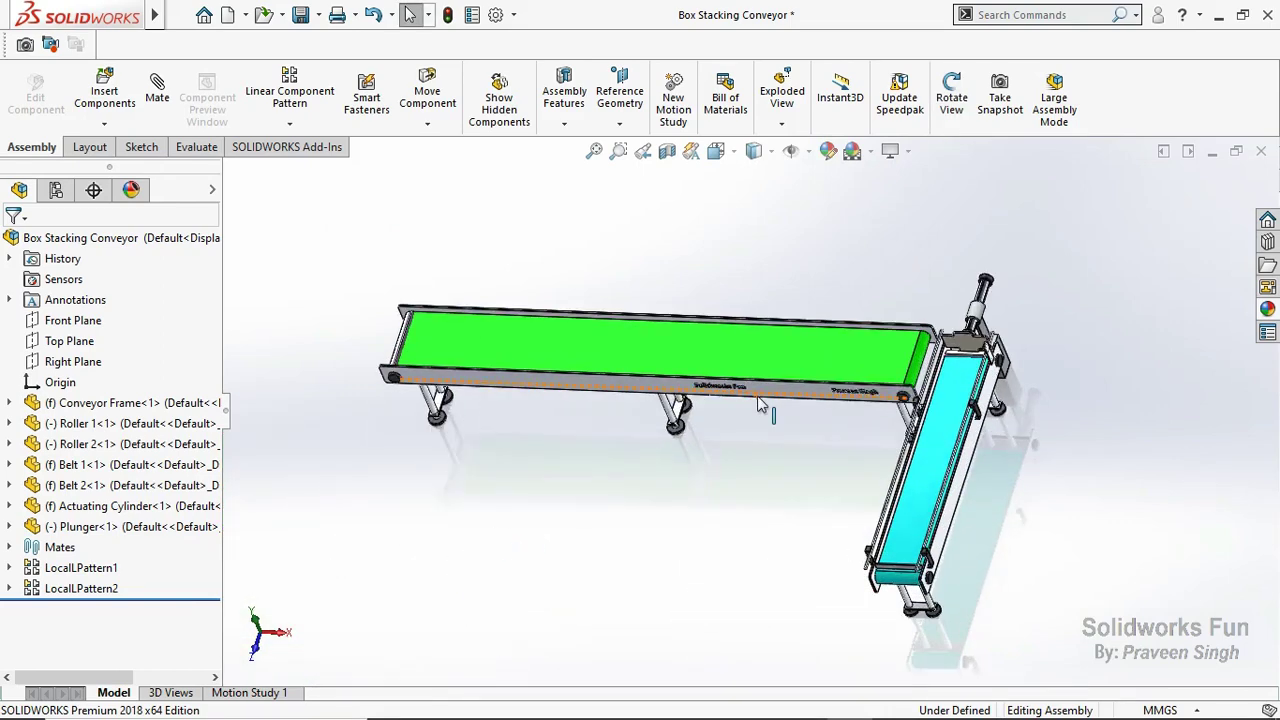
pyautogui.scroll(-2, 600, 430)
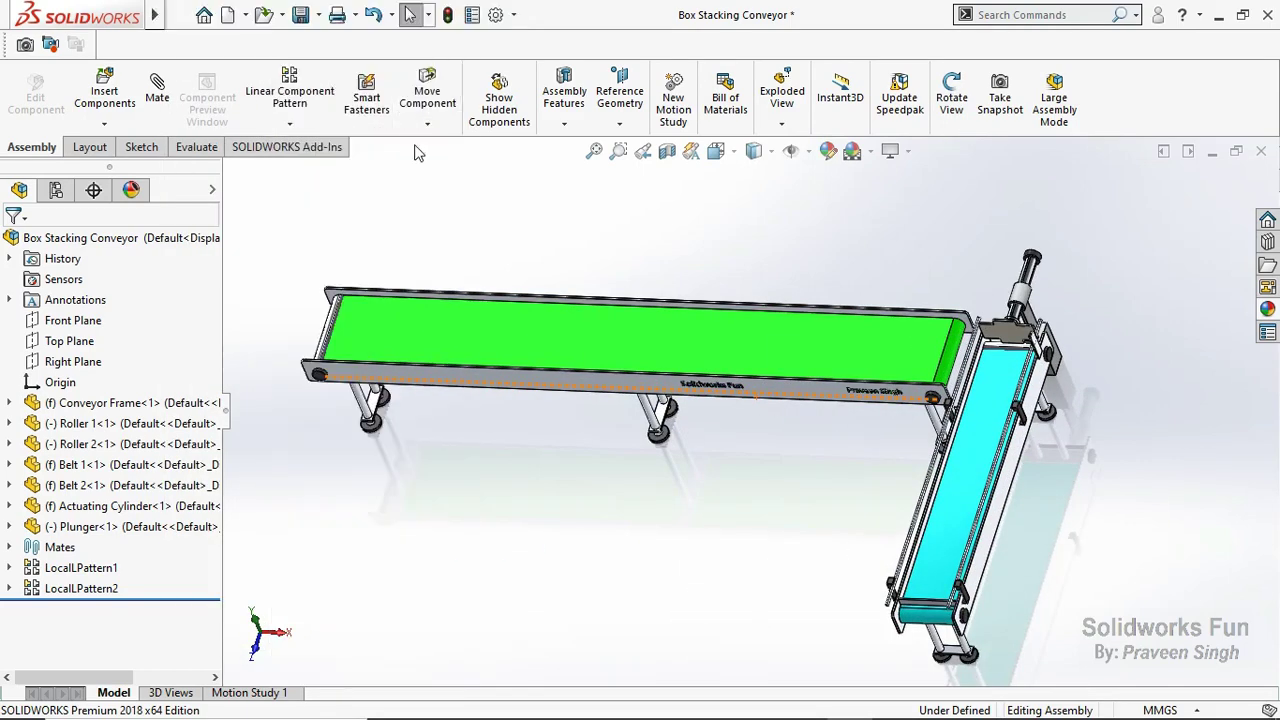
pyautogui.click(305, 16)
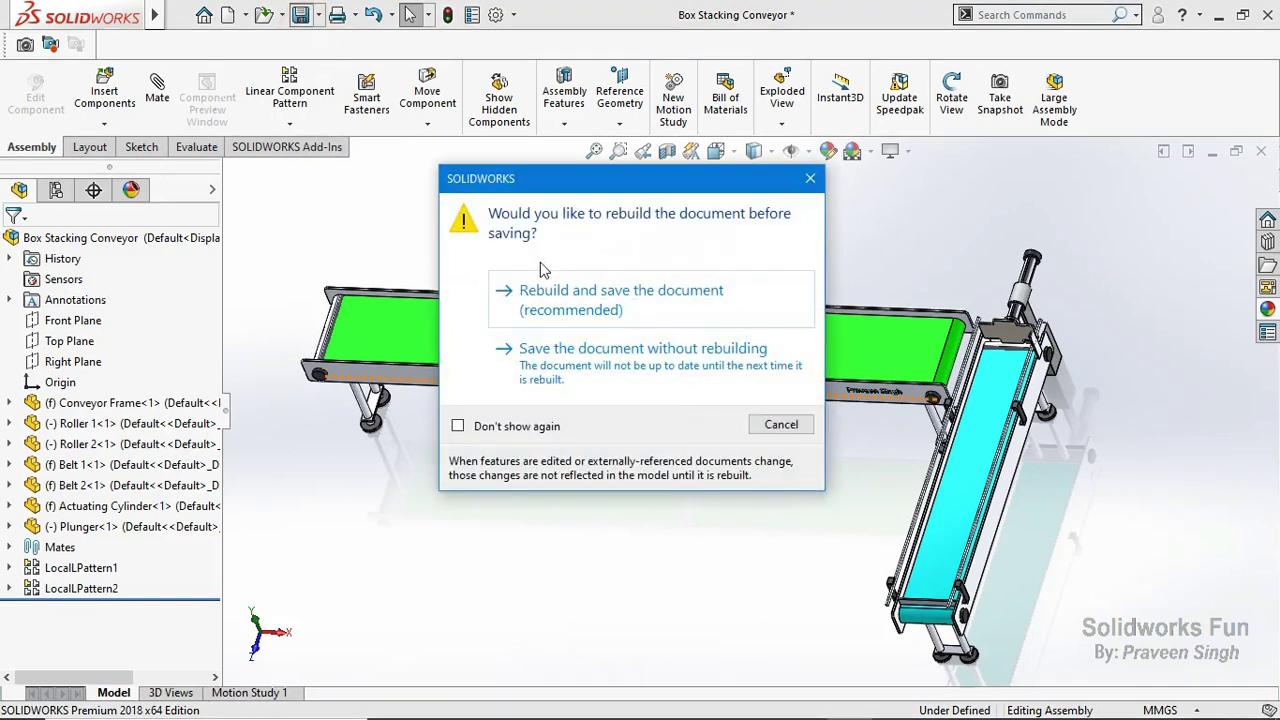
pyautogui.click(612, 316)
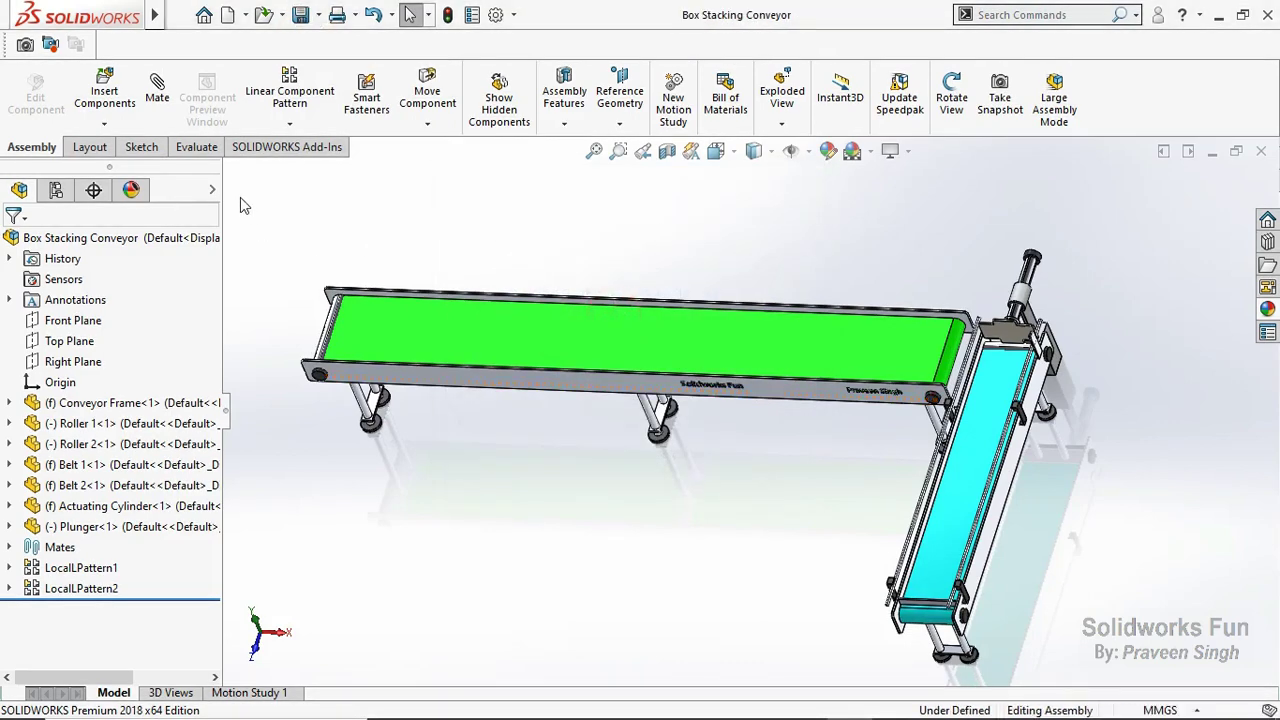
# Insert the Box part from disk and place it above the green conveyor belt.
pyautogui.click(104, 123)
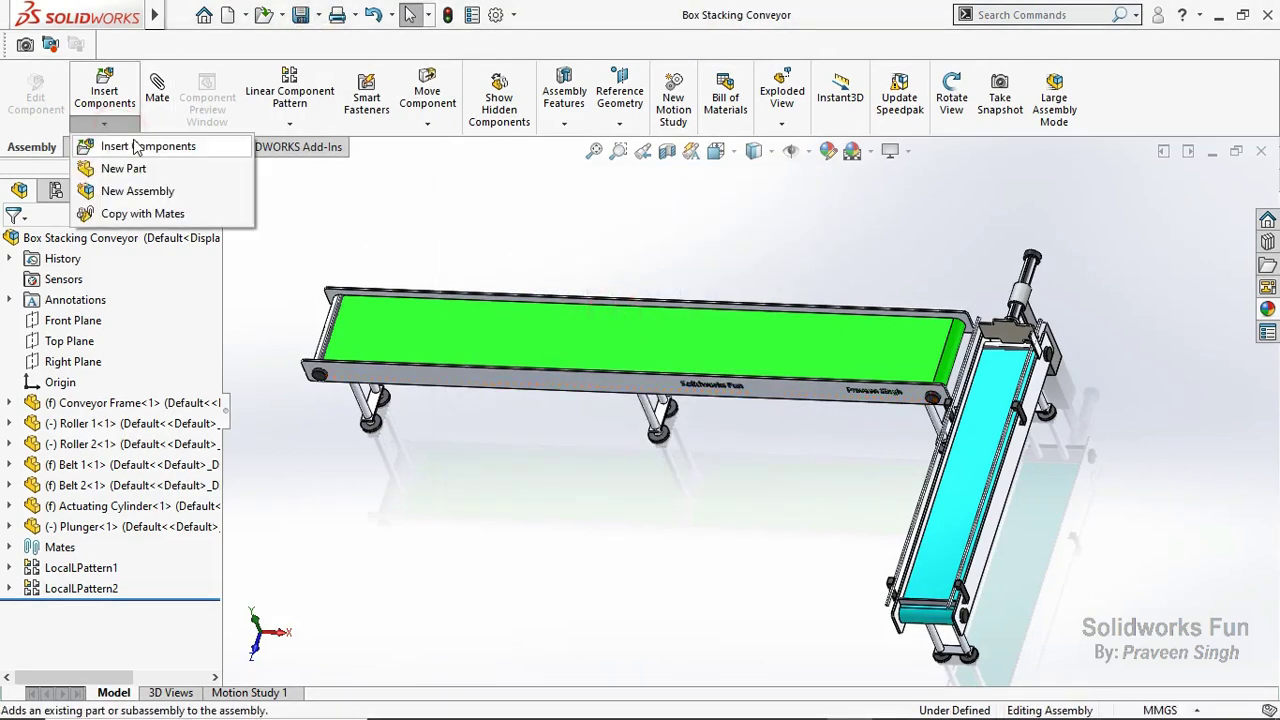
pyautogui.click(139, 148)
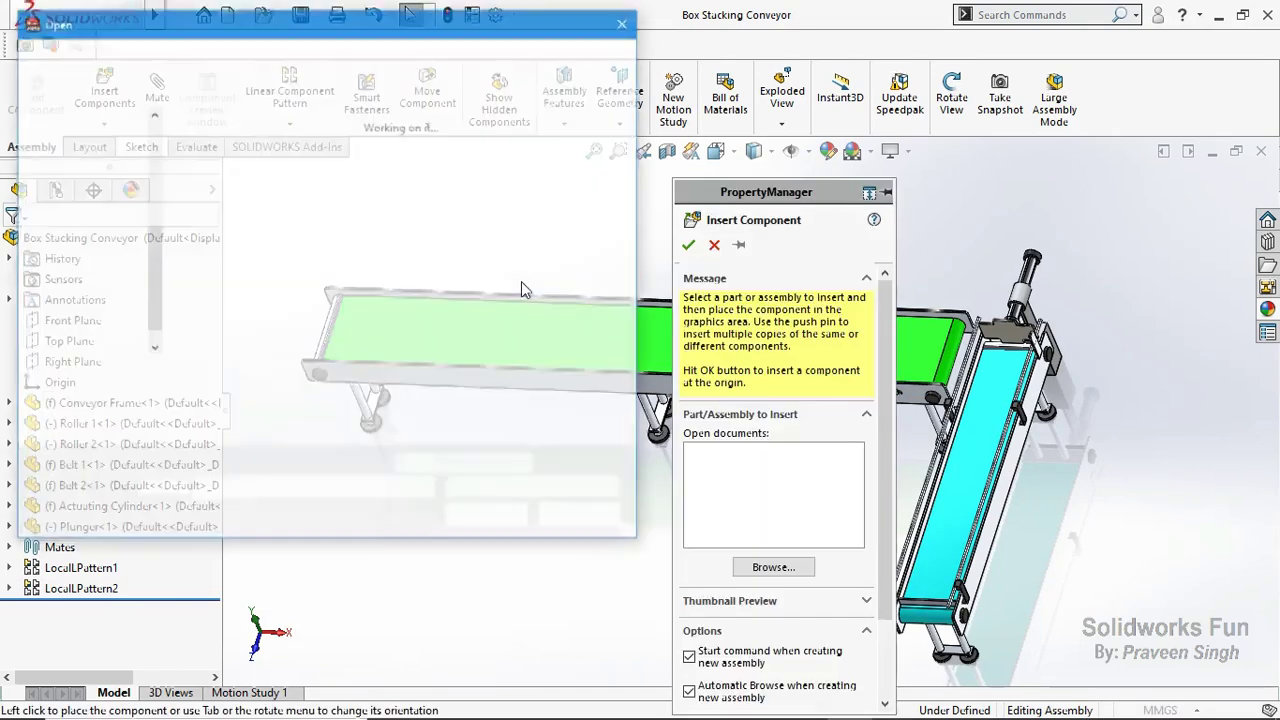
pyautogui.click(572, 198)
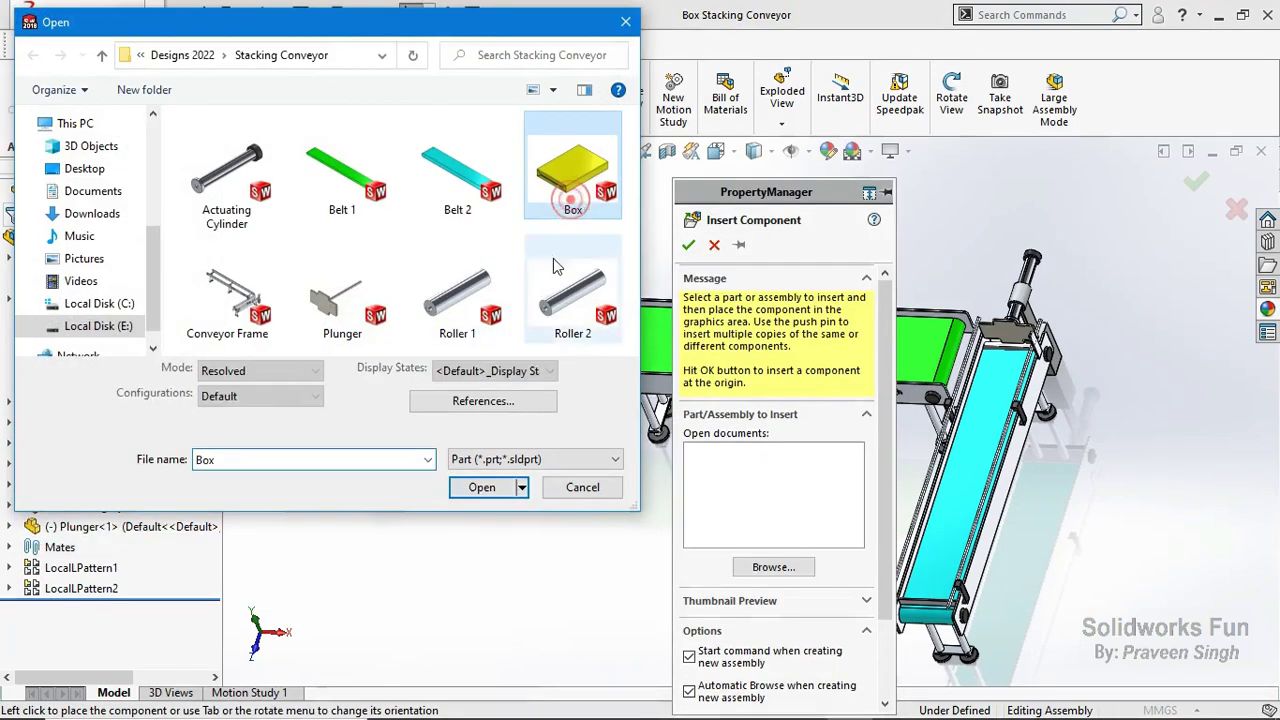
pyautogui.click(481, 487)
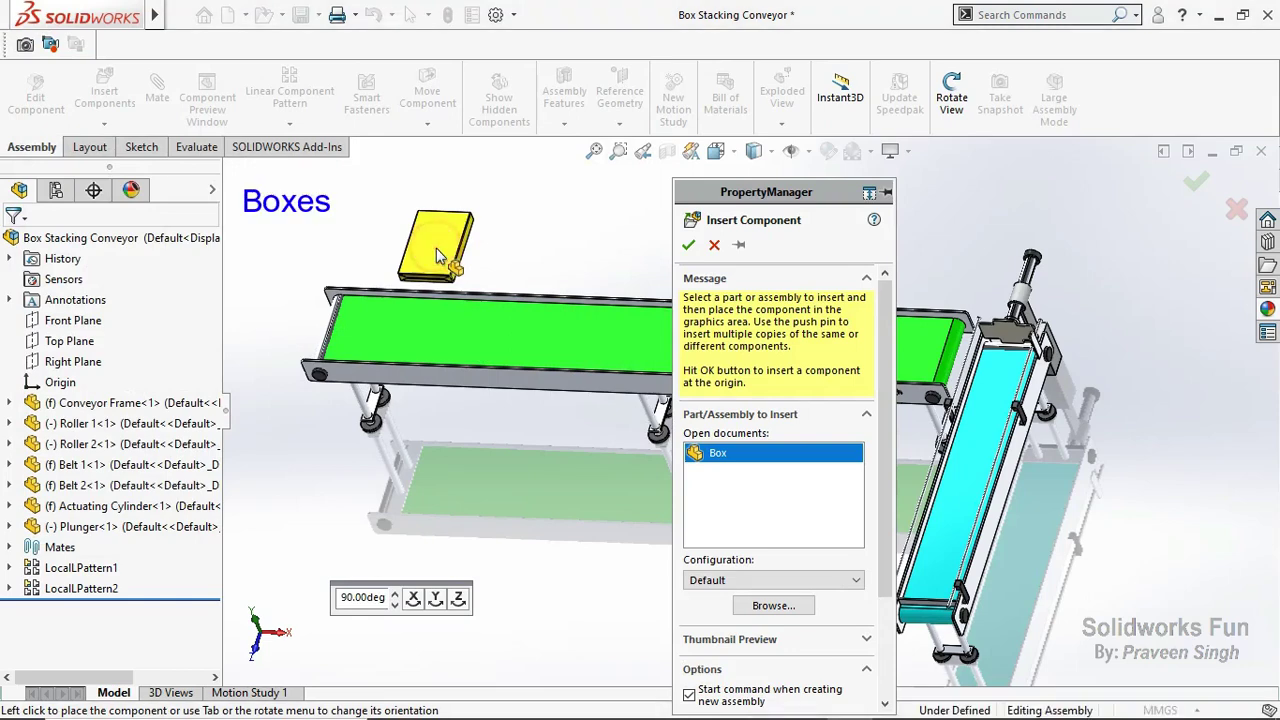
pyautogui.click(436, 248)
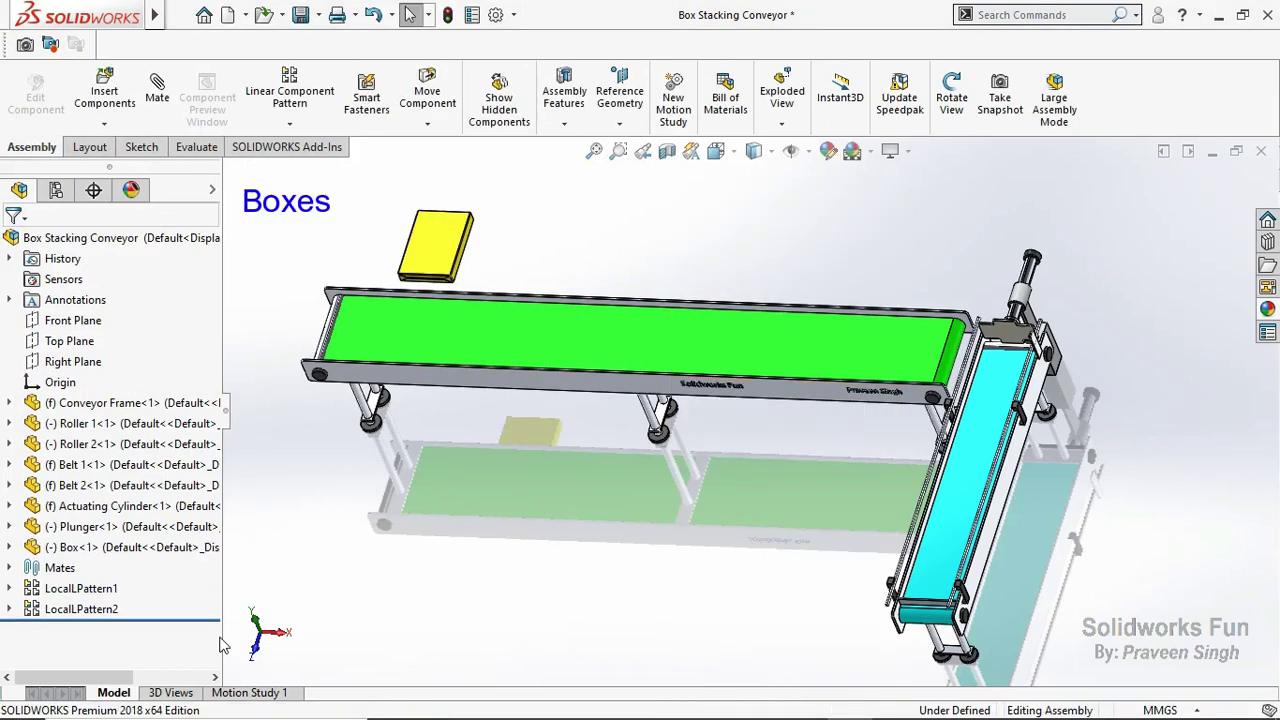
# In Front view, Ctrl-drag copies of the Box into a spaced row above the belt.
pyautogui.click(255, 648)
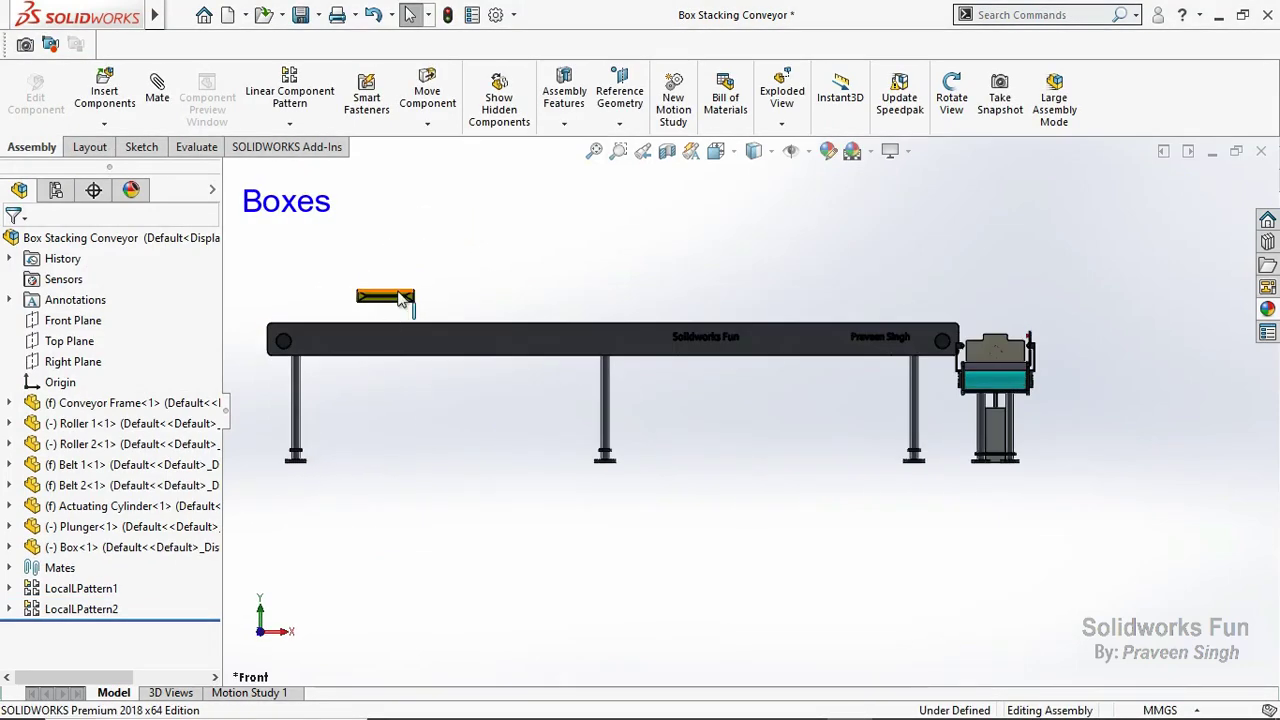
pyautogui.keyDown('ctrl'); pyautogui.moveTo(400, 298); pyautogui.dragTo(783, 283); pyautogui.keyUp('ctrl')
pyautogui.click(487, 281)
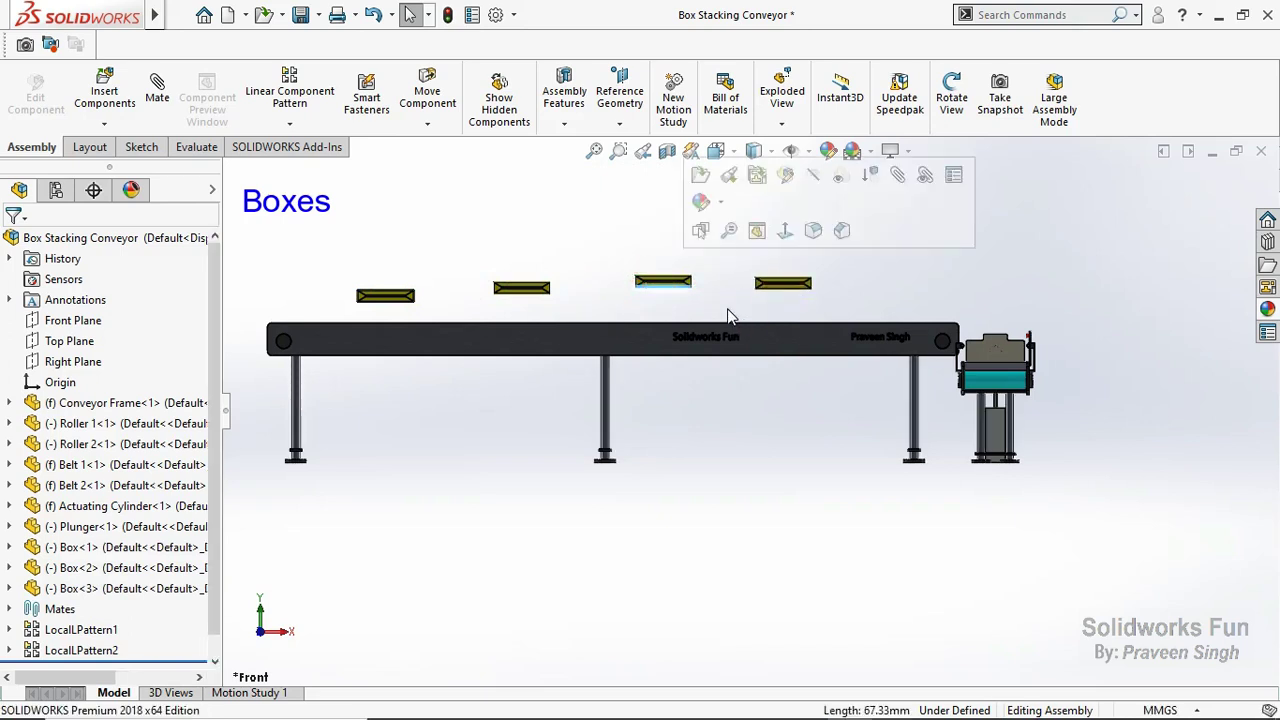
pyautogui.scroll(-2, 403, 272)
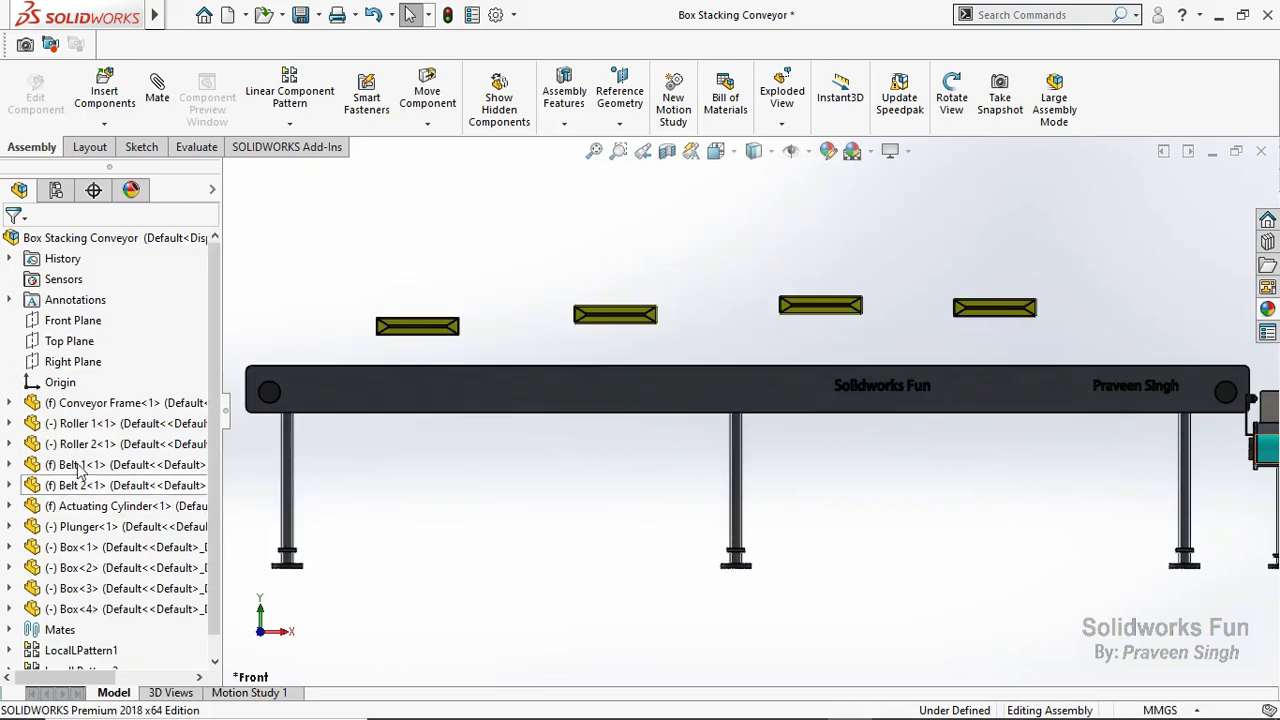
# Show the Conveyor Frame's Boxes sketch and switch the display style to wireframe.
pyautogui.click(9, 402)
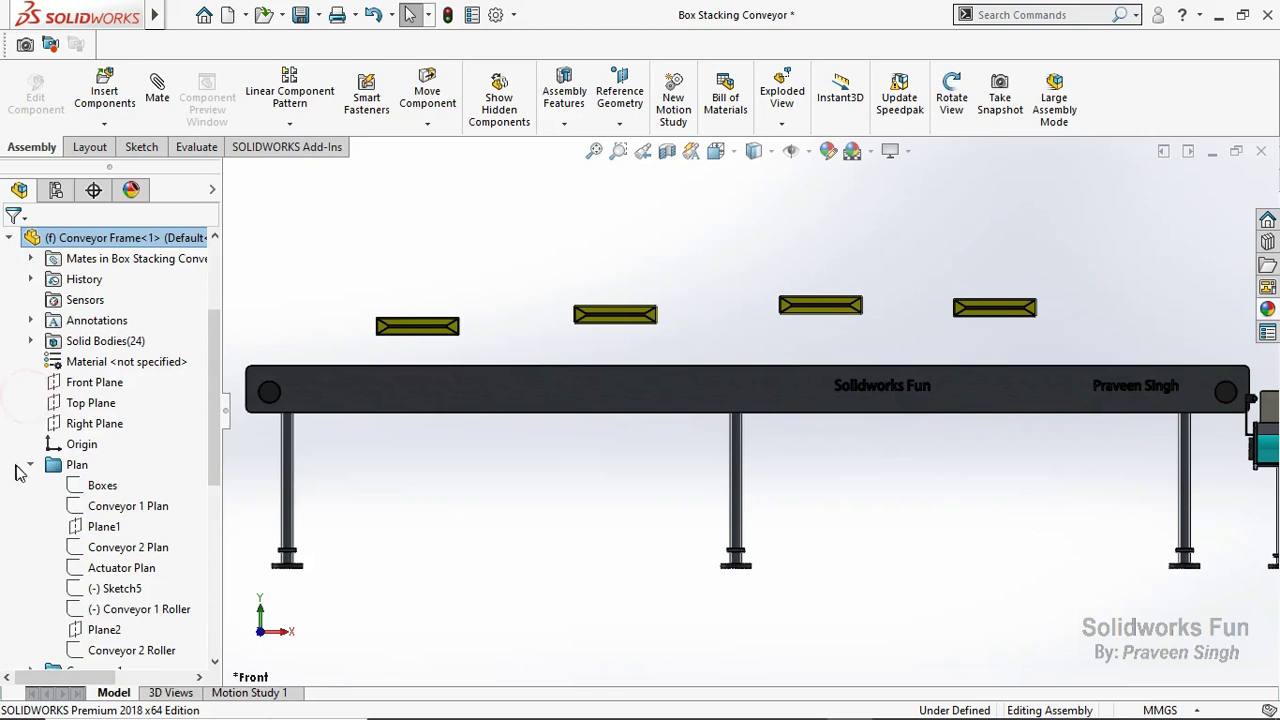
pyautogui.click(96, 488)
pyautogui.click(104, 452)
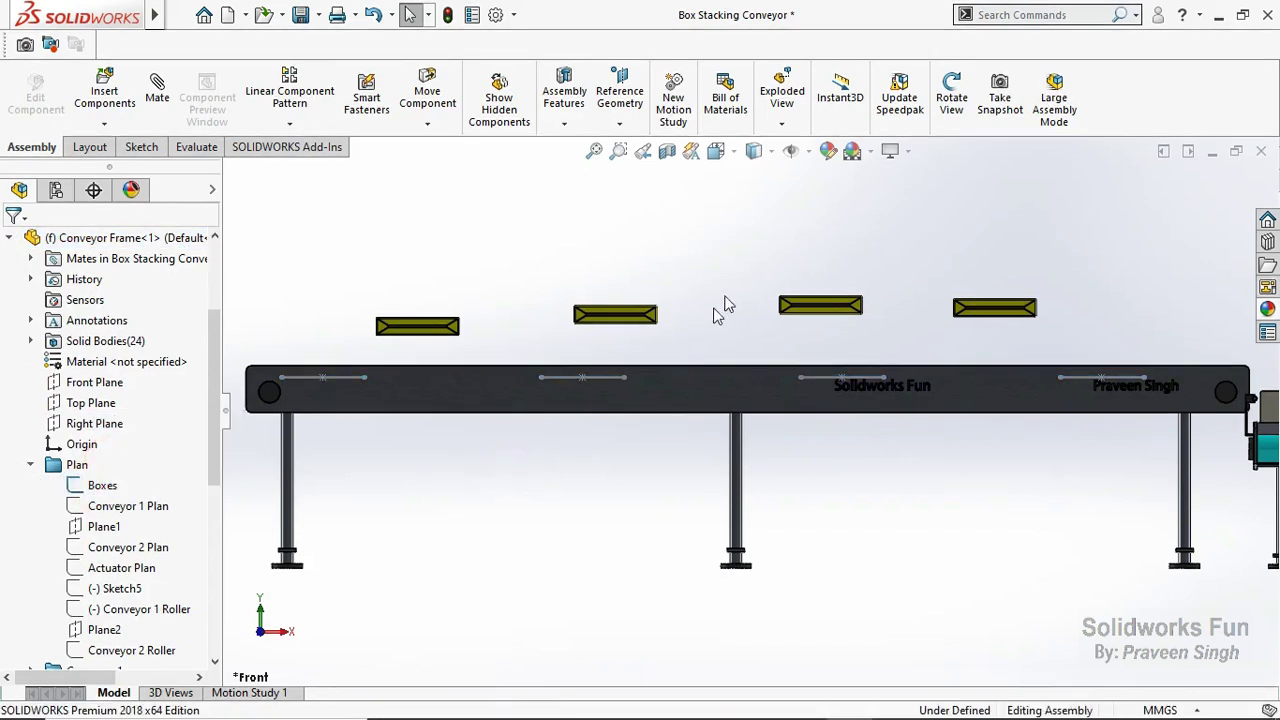
pyautogui.click(754, 151)
pyautogui.click(755, 281)
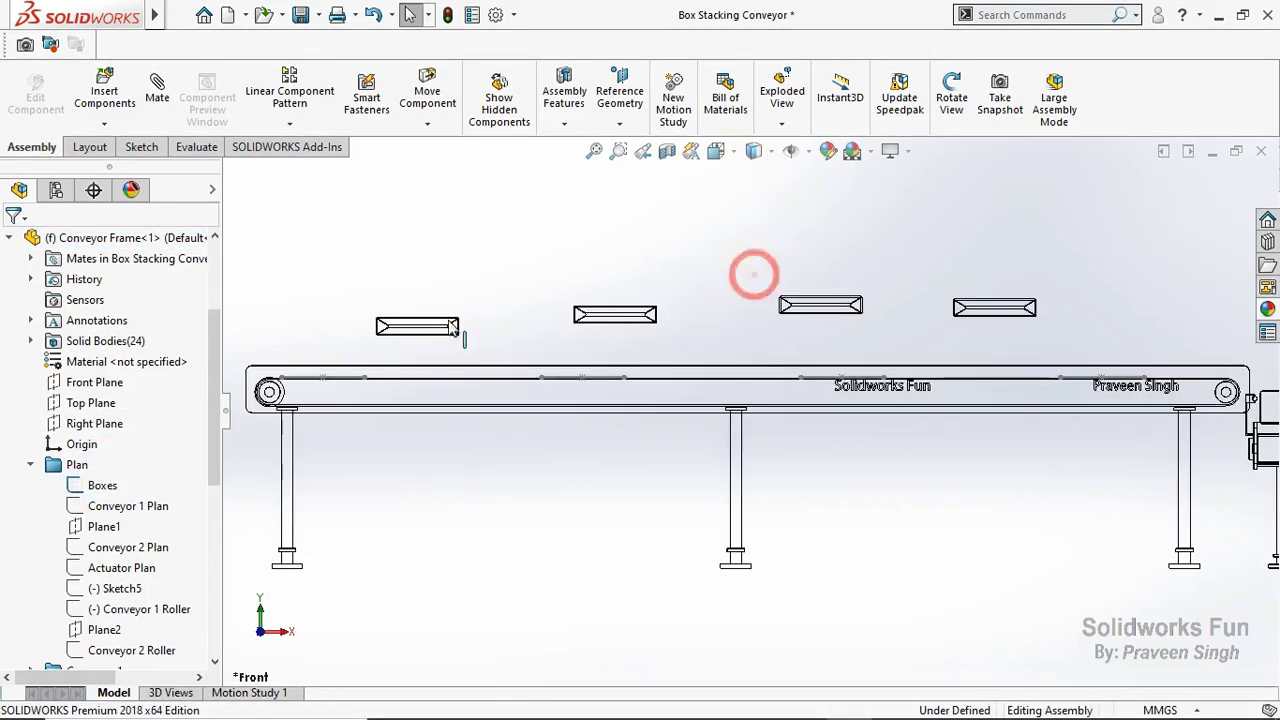
pyautogui.scroll(-3, 517, 386)
pyautogui.scroll(-3, 746, 294)
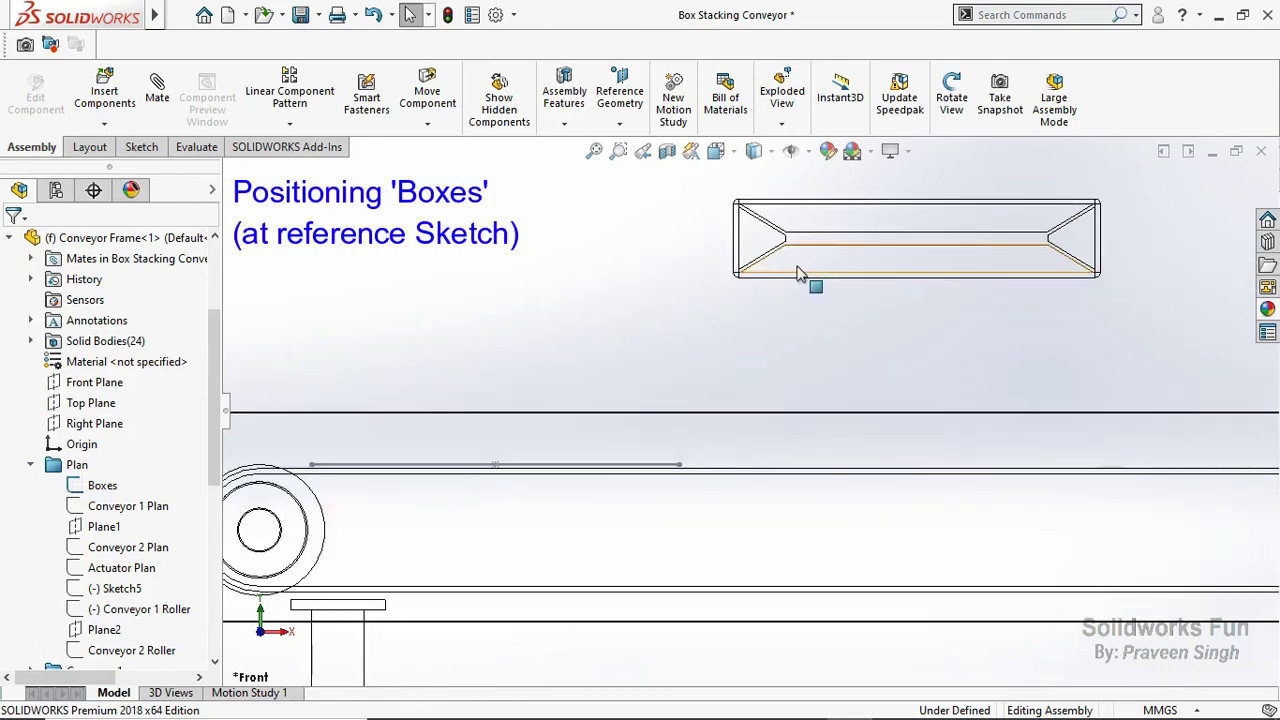
# Move the boxes down onto the belt at their Boxes sketch reference lines.
pyautogui.moveTo(793, 279); pyautogui.dragTo(371, 449)
pyautogui.press('Escape')
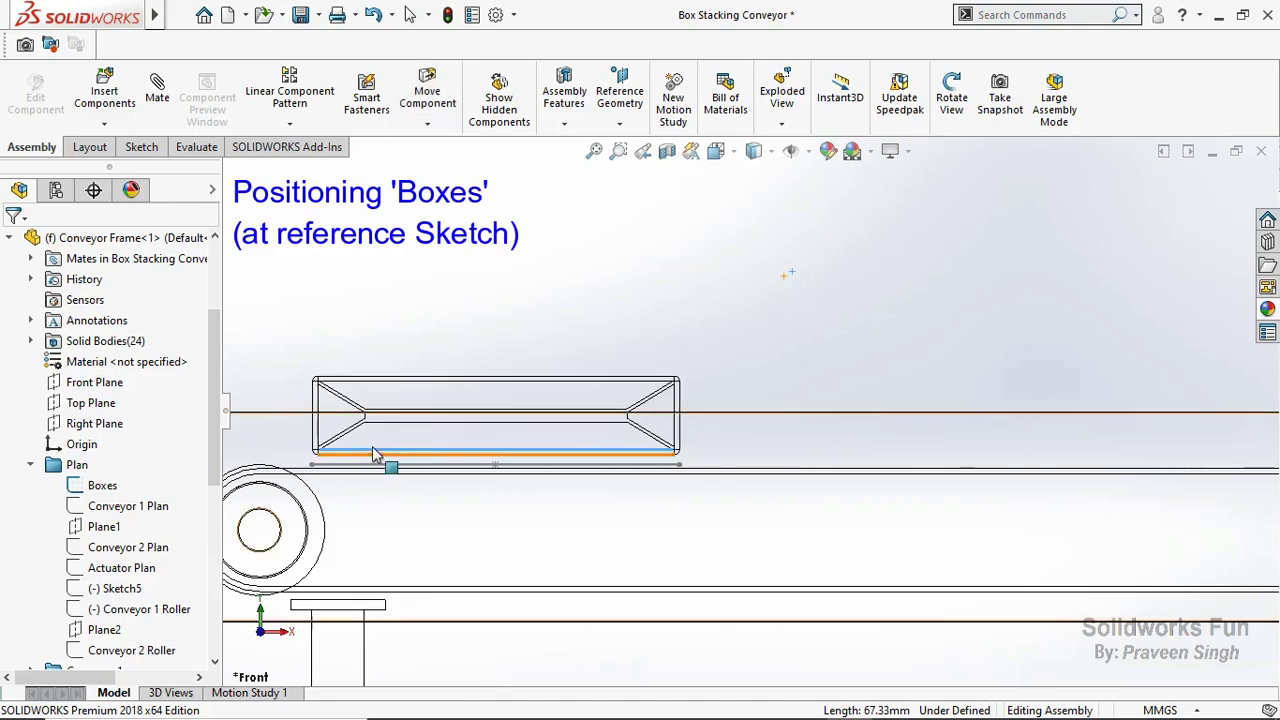
pyautogui.click(316, 349)
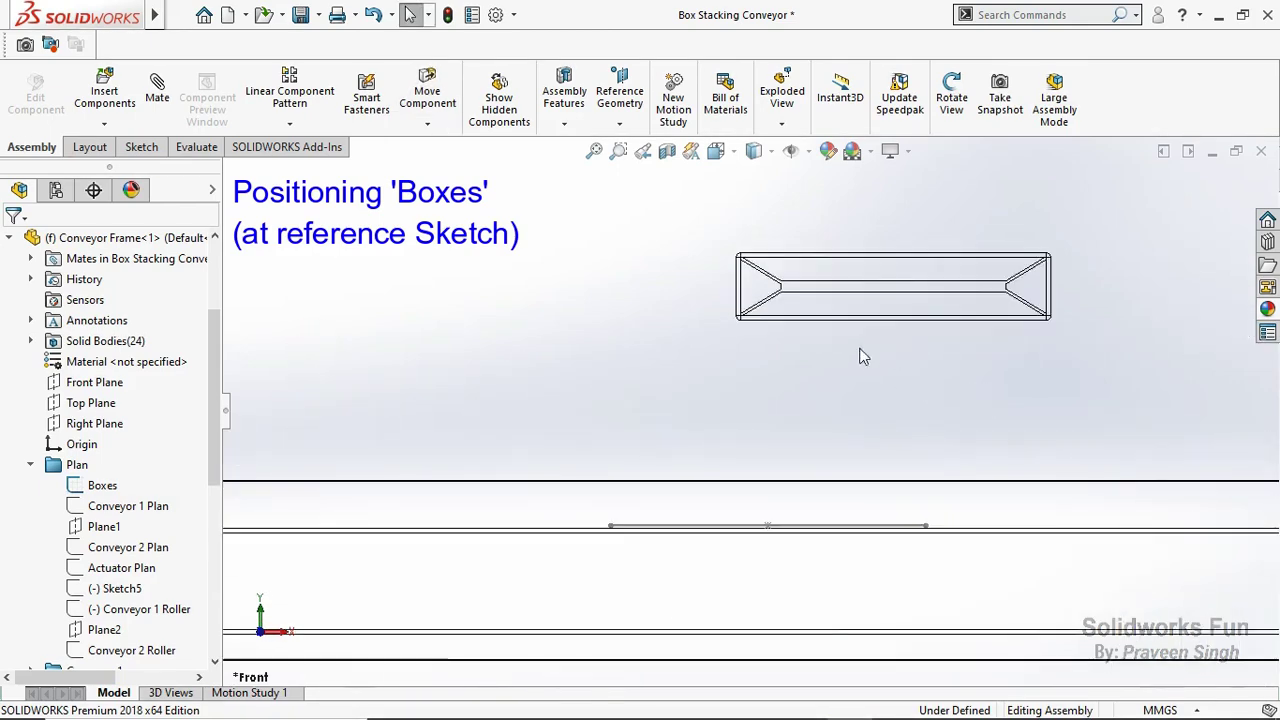
pyautogui.moveTo(821, 323)
pyautogui.mouseDown()
pyautogui.moveTo(697, 527)
pyautogui.moveTo(688, 521)
pyautogui.mouseUp()
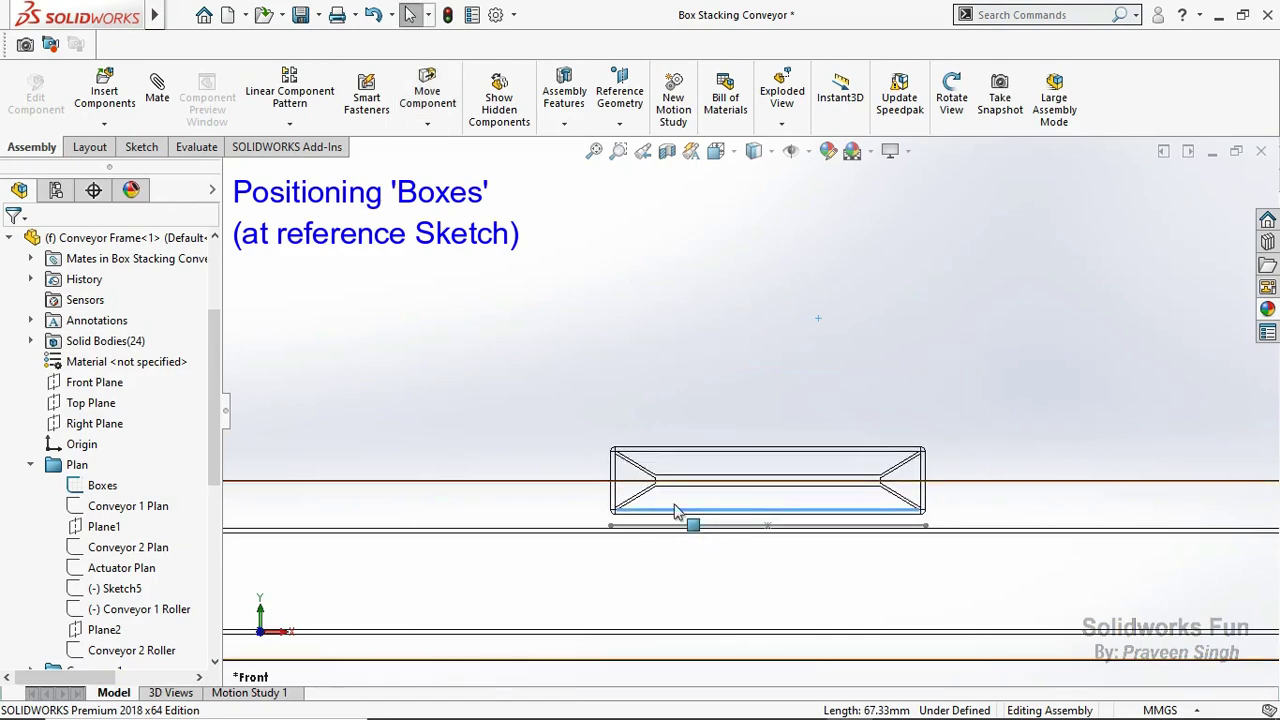
pyautogui.click(575, 399)
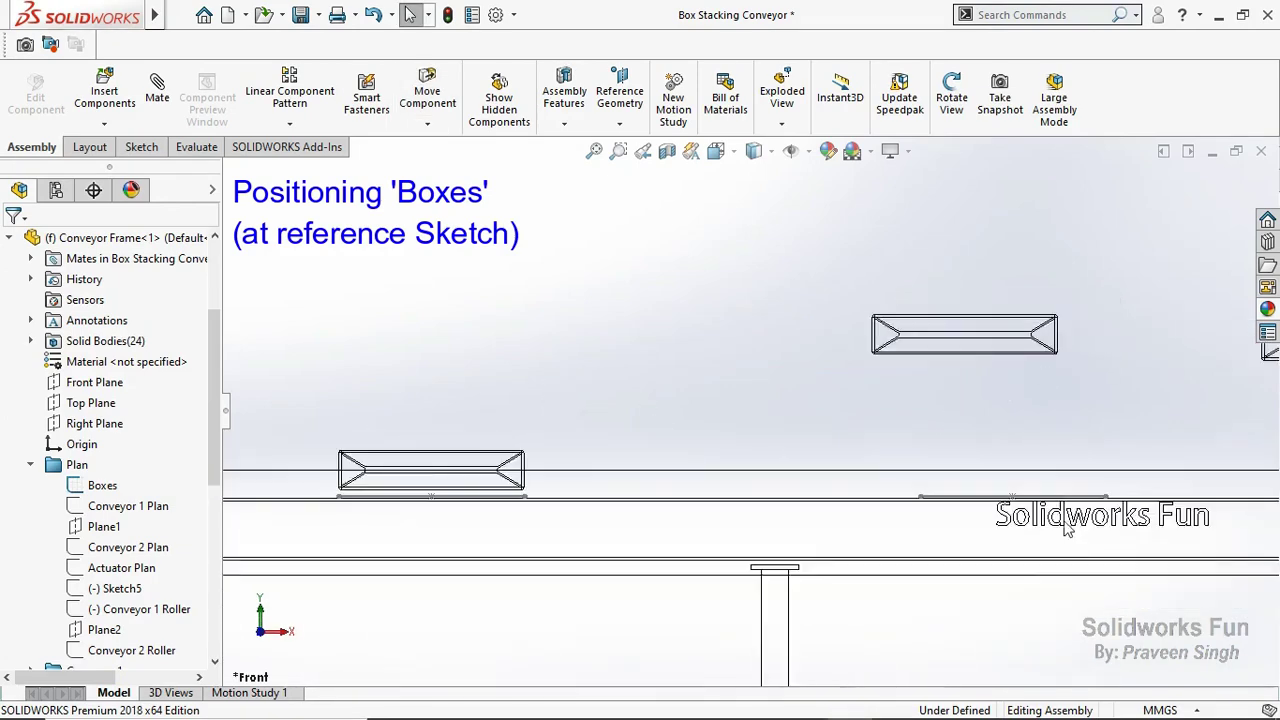
pyautogui.moveTo(904, 265); pyautogui.dragTo(981, 472)
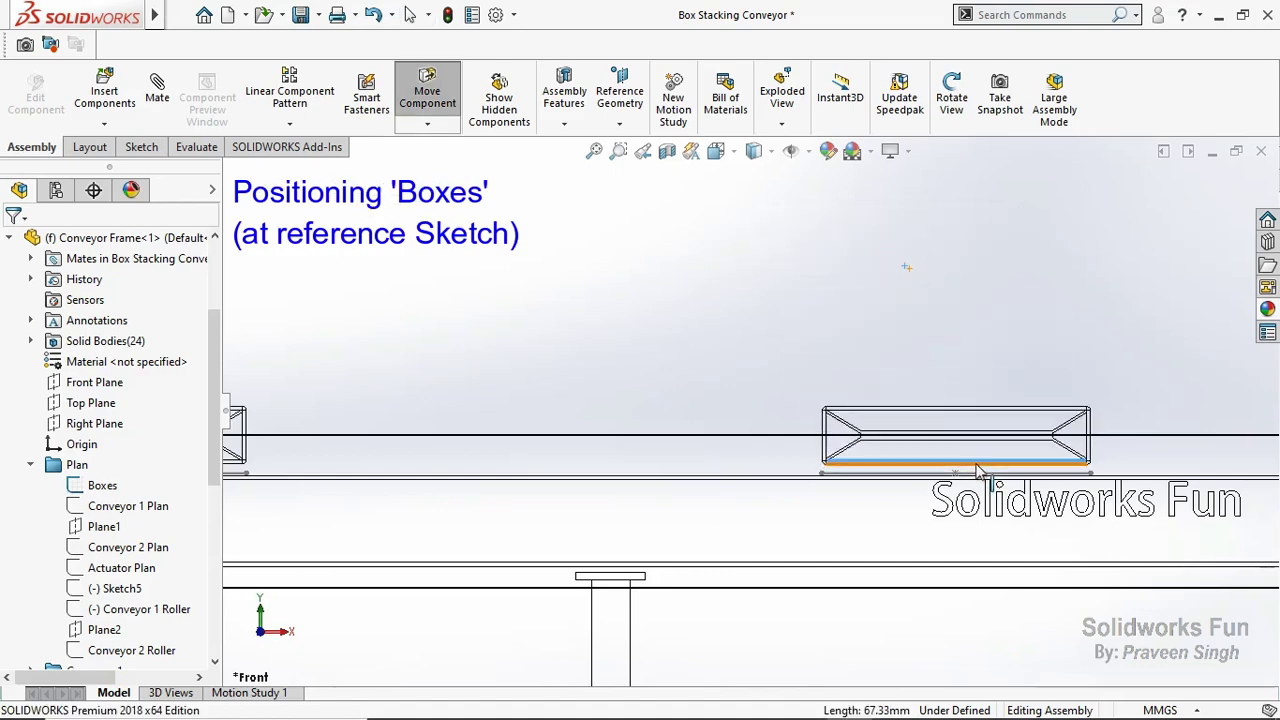
pyautogui.click(737, 360)
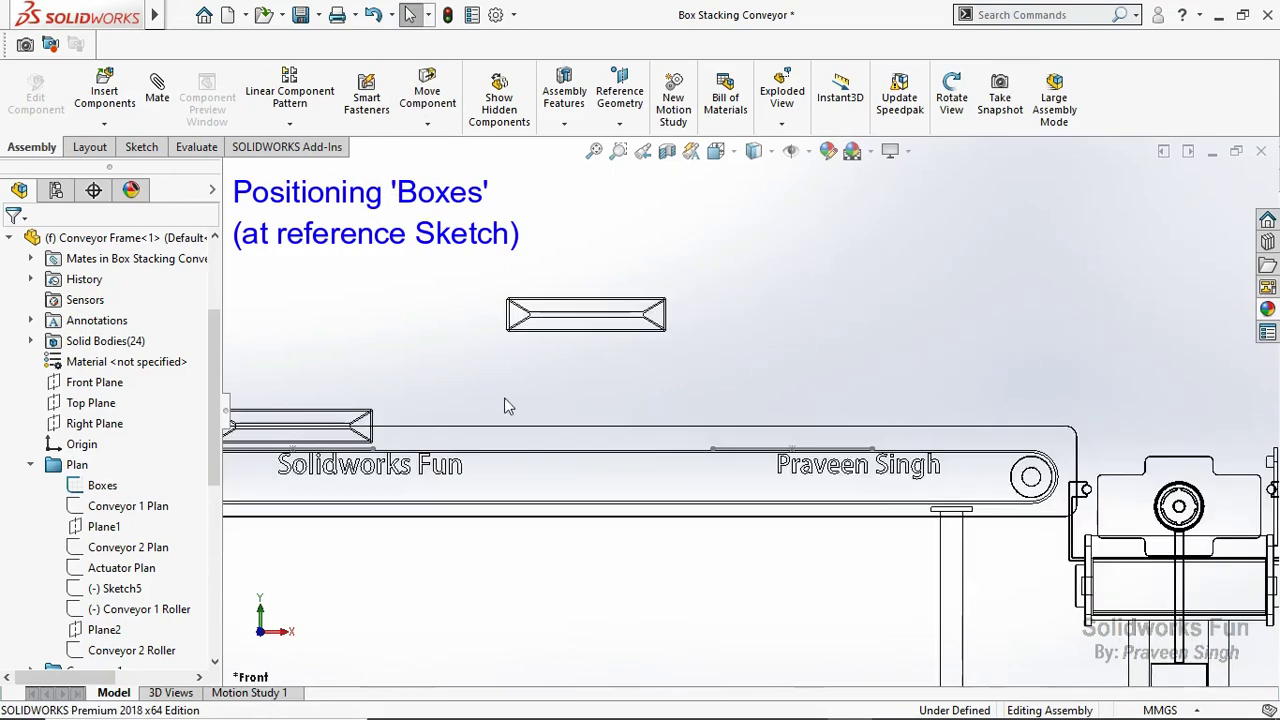
pyautogui.moveTo(645, 342); pyautogui.dragTo(895, 476)
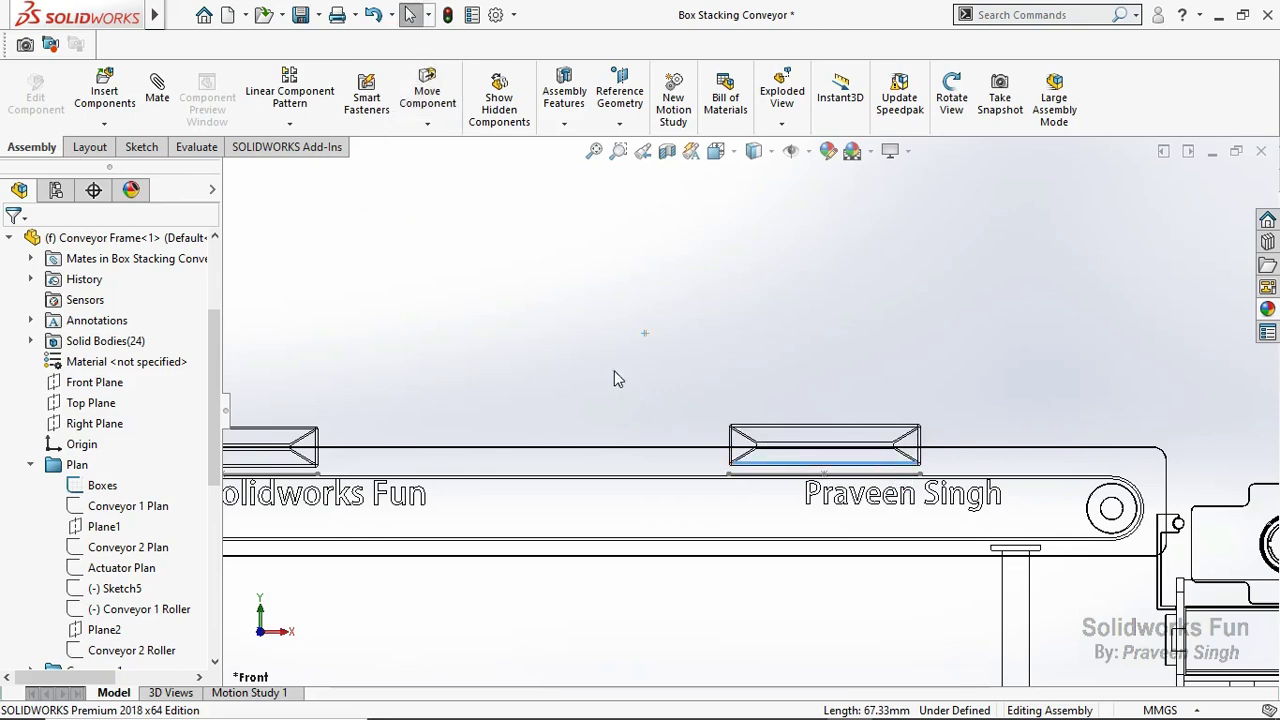
pyautogui.scroll(2, 617, 371)
pyautogui.scroll(2, 620, 371)
pyautogui.click(258, 612)
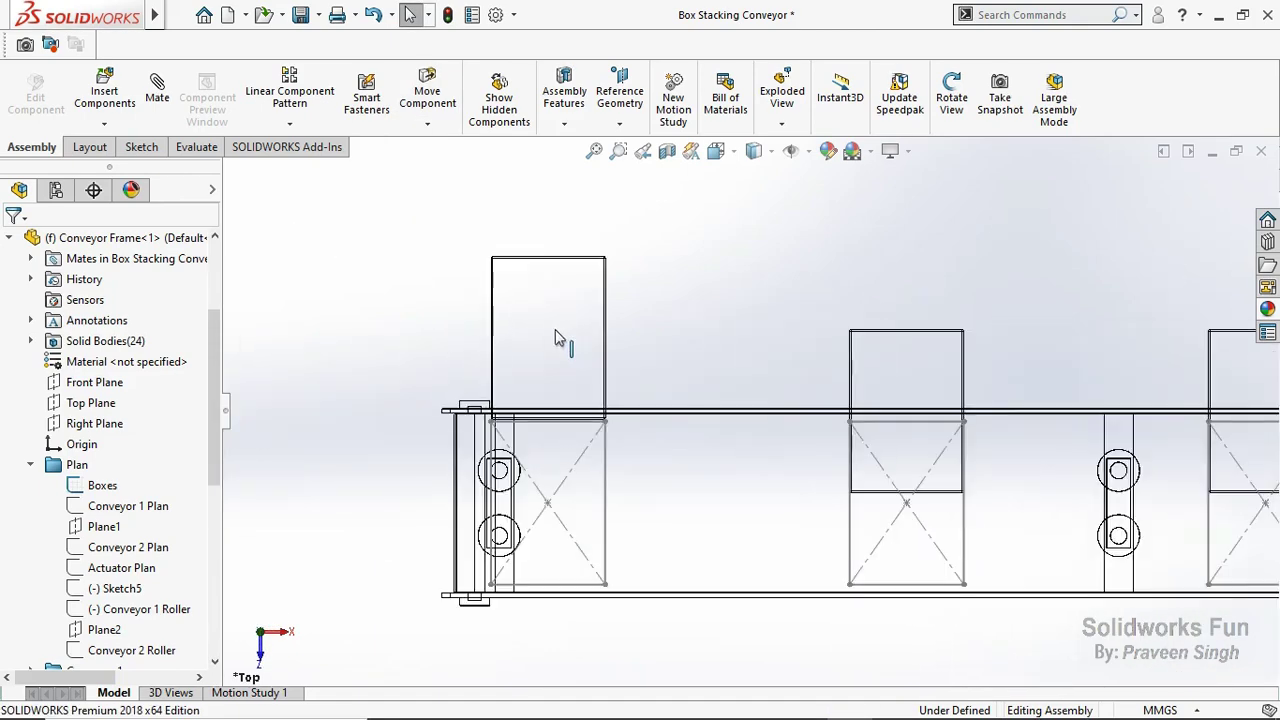
# Move the box over the rollers onto its Boxes sketch rectangle.
pyautogui.click(568, 343)
pyautogui.moveTo(574, 346); pyautogui.dragTo(560, 503)
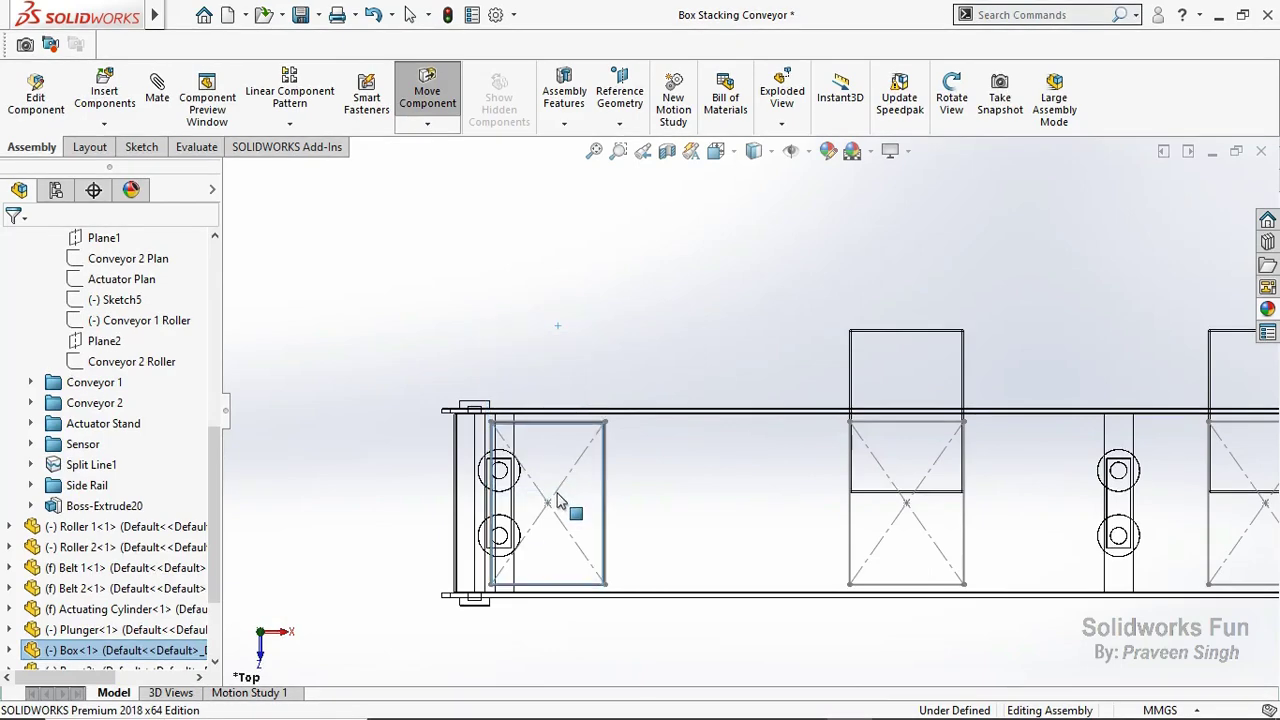
pyautogui.press('Escape')
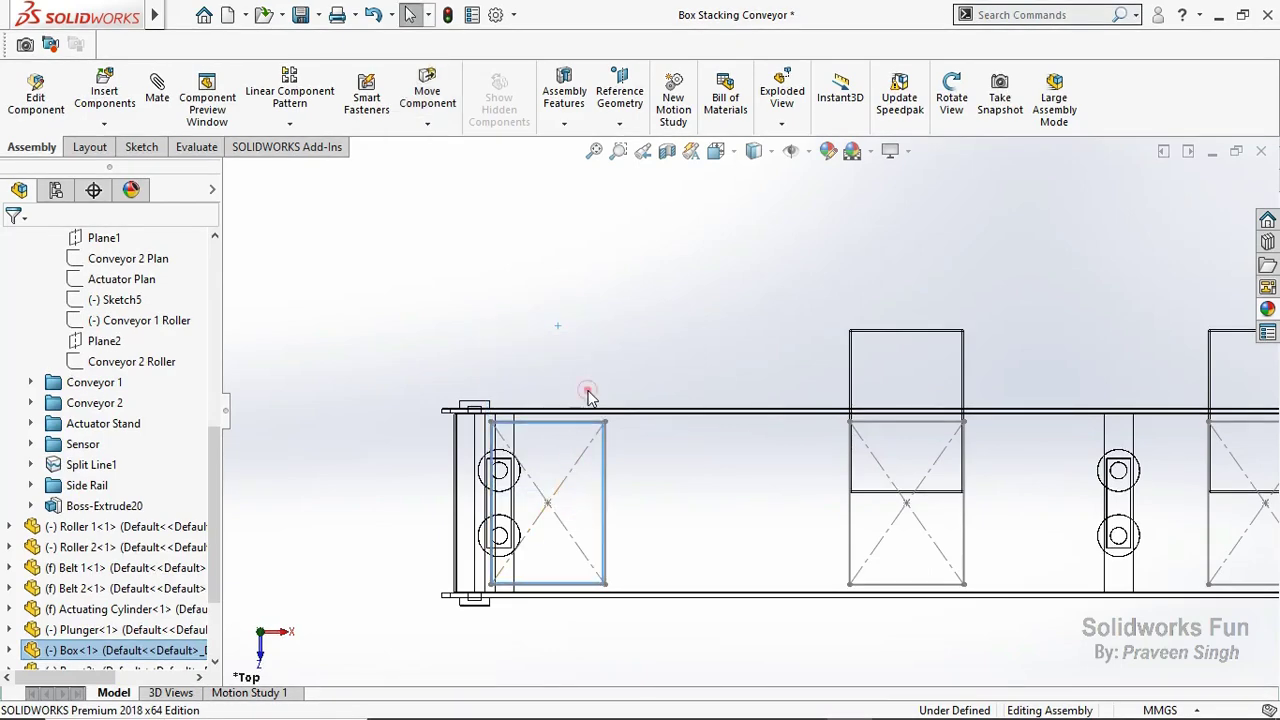
pyautogui.click(588, 397)
pyautogui.hotkey('ctrl', '5')
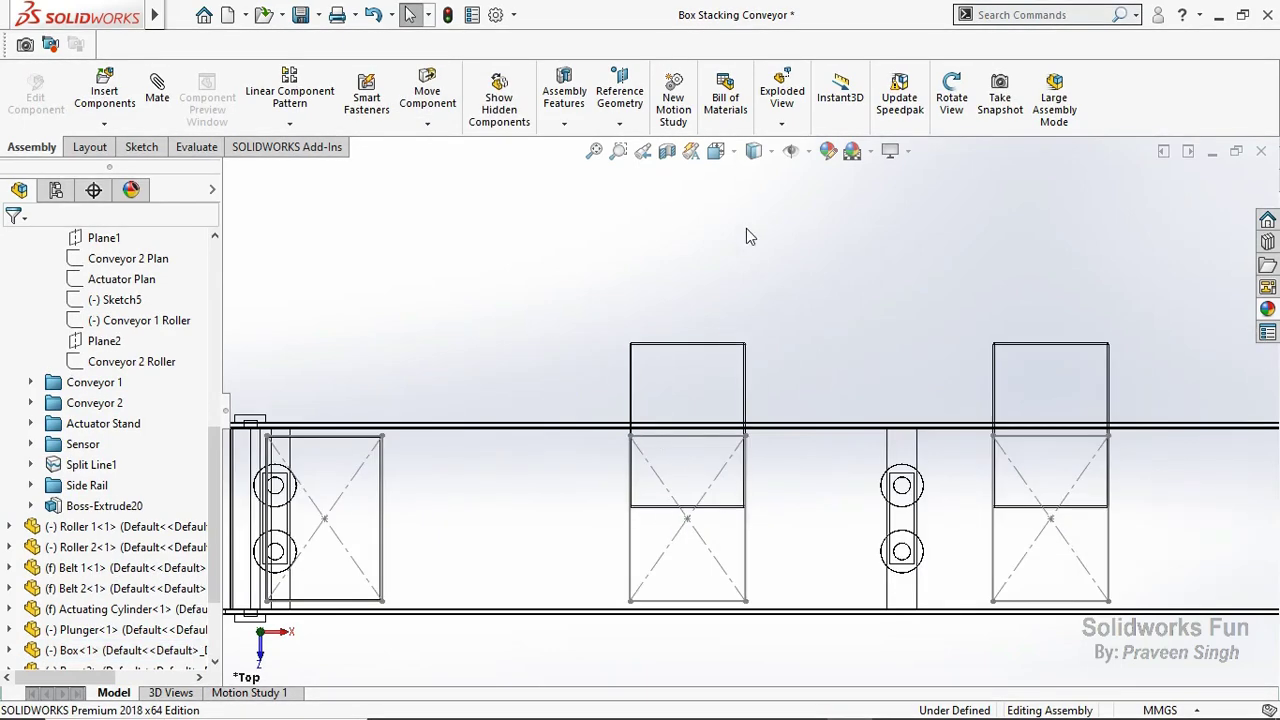
# Switch to Shaded With Edges and move the middle box down onto the conveyor.
pyautogui.click(762, 152)
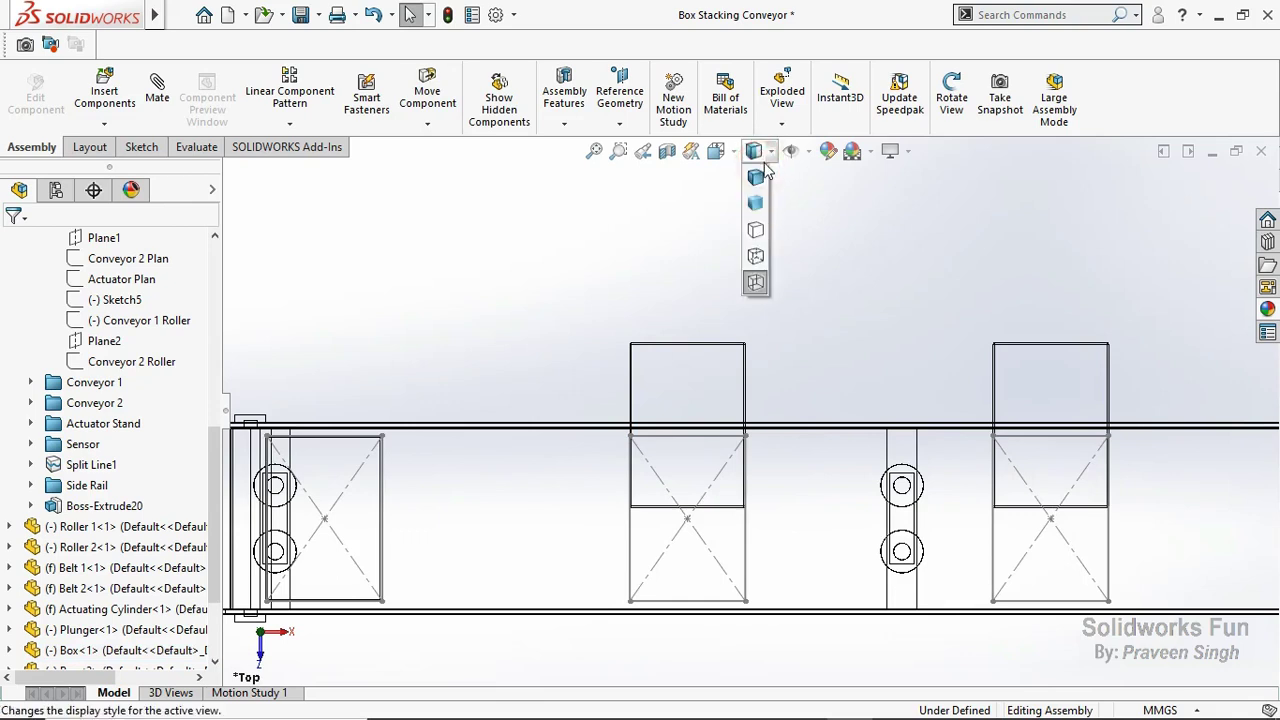
pyautogui.click(758, 176)
pyautogui.moveTo(697, 404)
pyautogui.mouseDown()
pyautogui.moveTo(679, 576)
pyautogui.moveTo(702, 488)
pyautogui.moveTo(693, 523)
pyautogui.moveTo(697, 498)
pyautogui.moveTo(711, 509)
pyautogui.moveTo(692, 494)
pyautogui.mouseUp()
pyautogui.click(650, 385)
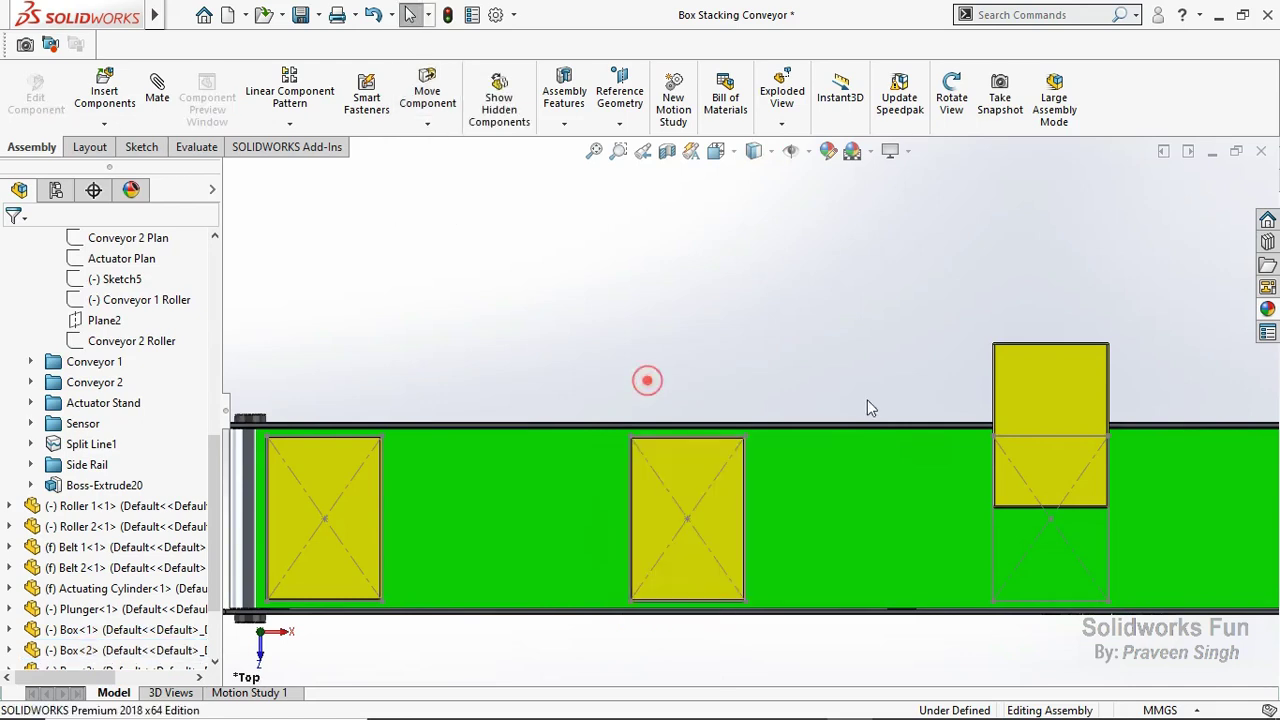
pyautogui.scroll(3, 867, 399)
pyautogui.scroll(-2, 963, 435)
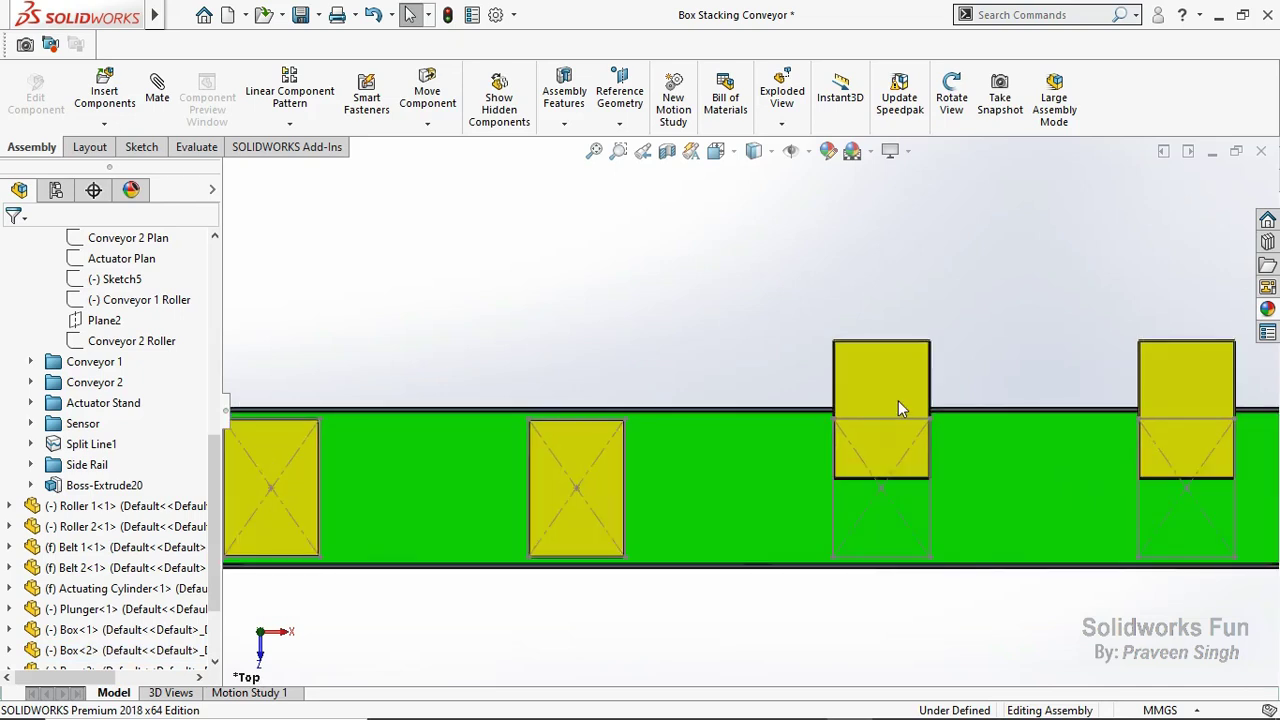
# Move the remaining two boxes onto their sketch rectangles, fine-tuning Box<4>'s alignment.
pyautogui.click(898, 402)
pyautogui.moveTo(898, 402)
pyautogui.mouseDown()
pyautogui.moveTo(892, 500)
pyautogui.moveTo(898, 479)
pyautogui.mouseUp()
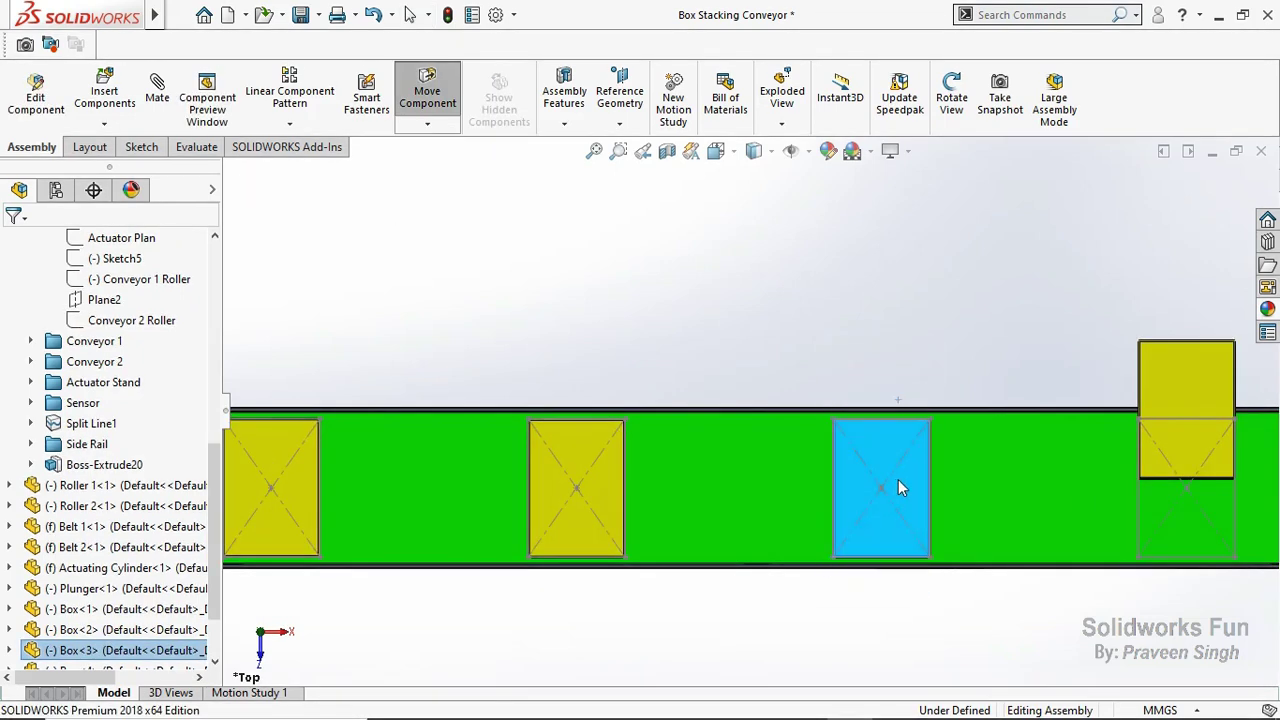
pyautogui.click(801, 345)
pyautogui.scroll(-2, 1029, 424)
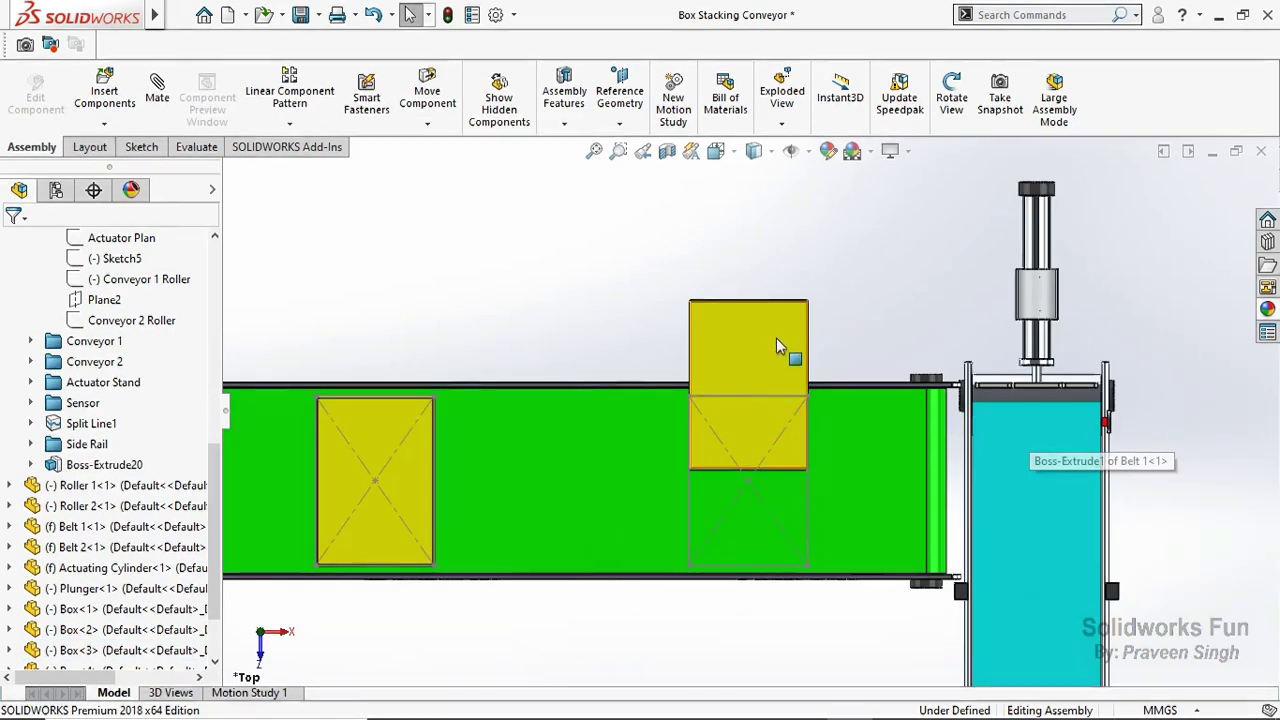
pyautogui.moveTo(776, 338); pyautogui.dragTo(775, 431)
pyautogui.press('Escape')
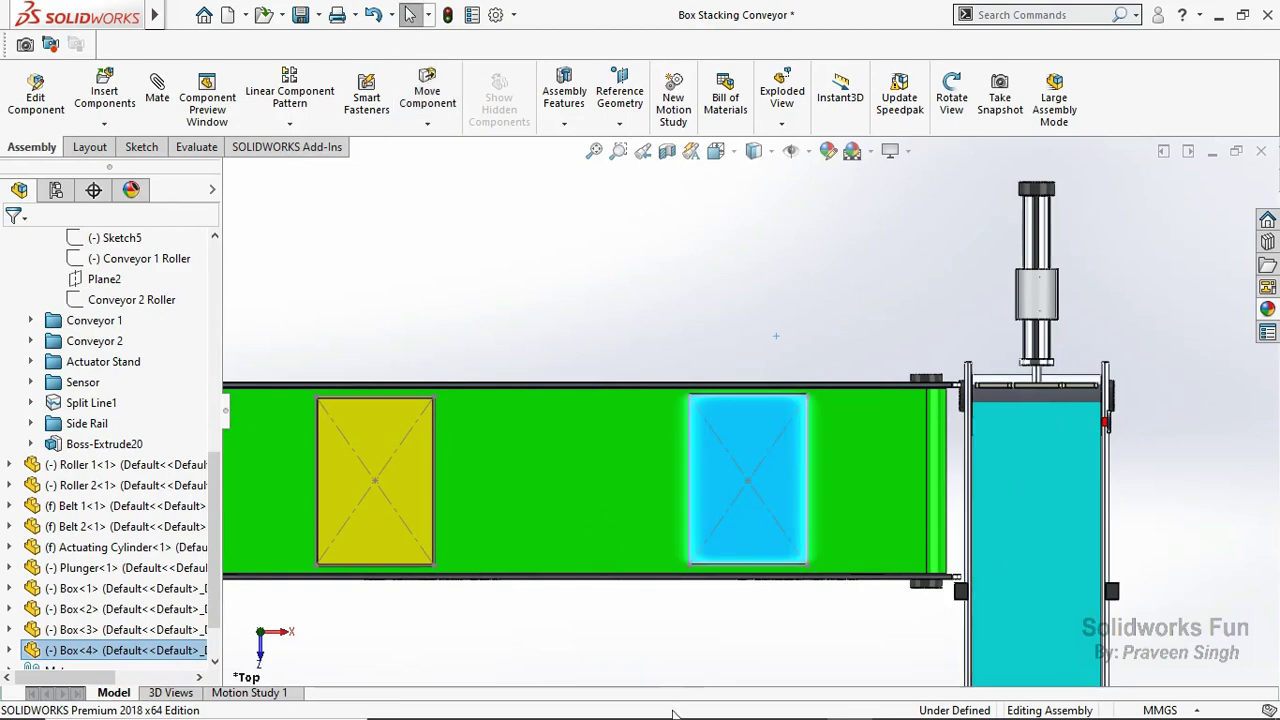
pyautogui.click(699, 656)
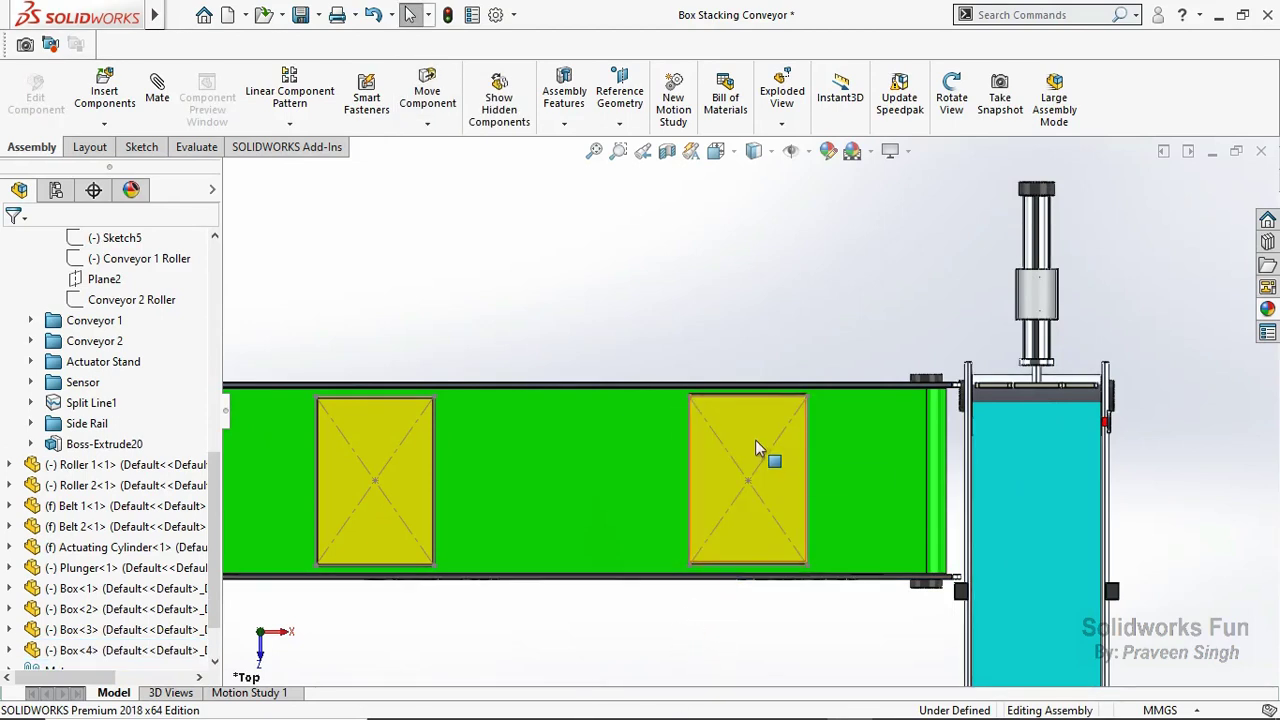
pyautogui.moveTo(755, 440); pyautogui.dragTo(755, 443)
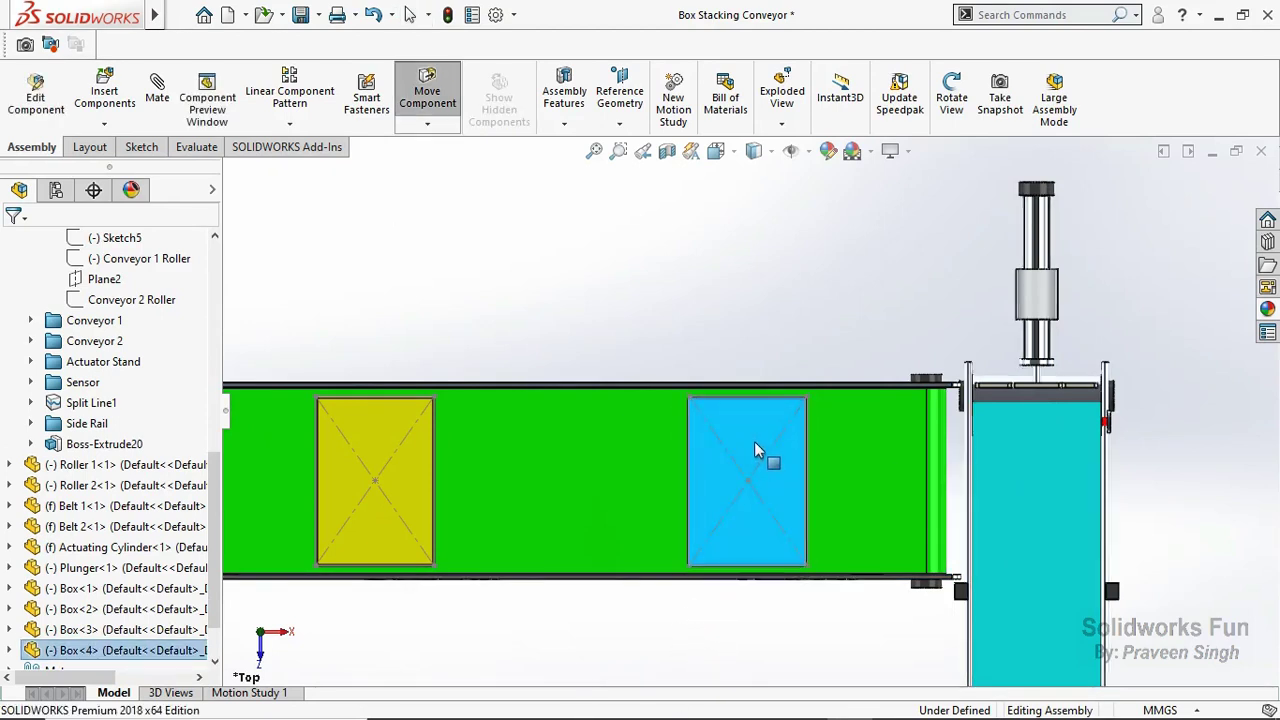
pyautogui.moveTo(756, 444); pyautogui.dragTo(756, 441)
pyautogui.click(714, 336)
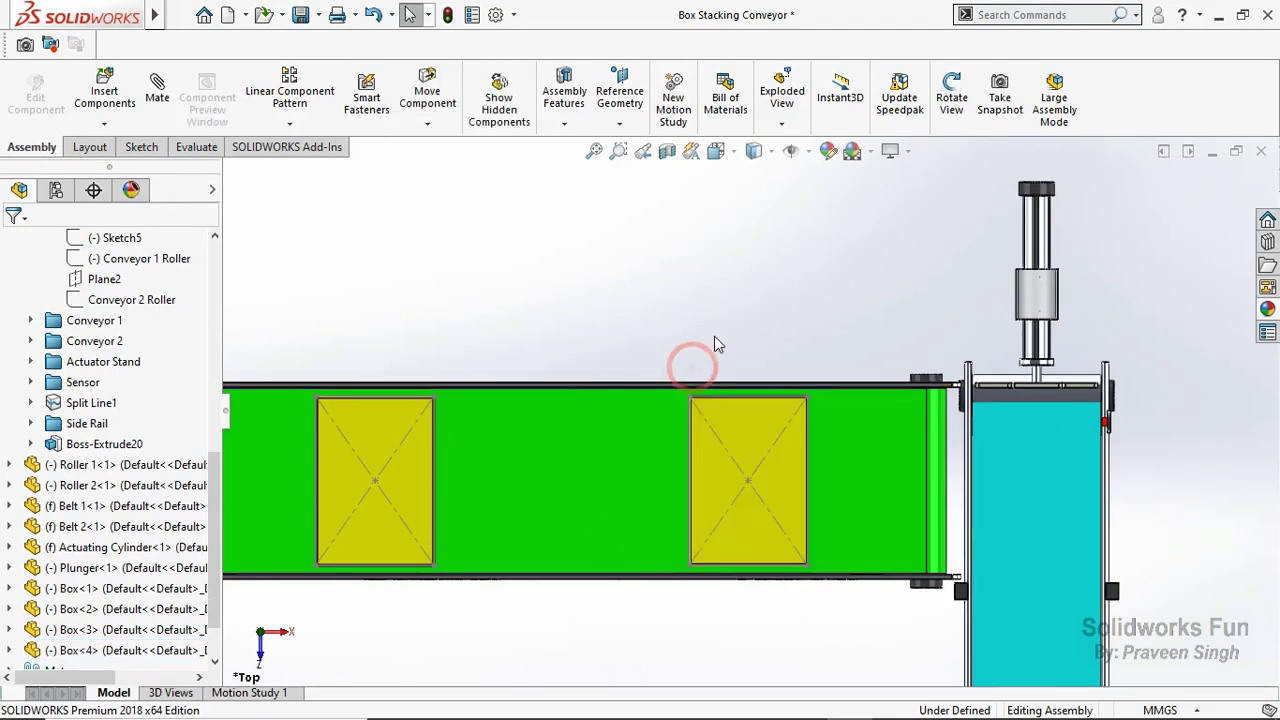
pyautogui.scroll(3, 650, 420)
pyautogui.scroll(2, 624, 460)
pyautogui.scroll(1, 624, 460)
# Hide the Boxes reference sketch and collapse the Plan folder.
pyautogui.scroll(4, 150, 480)
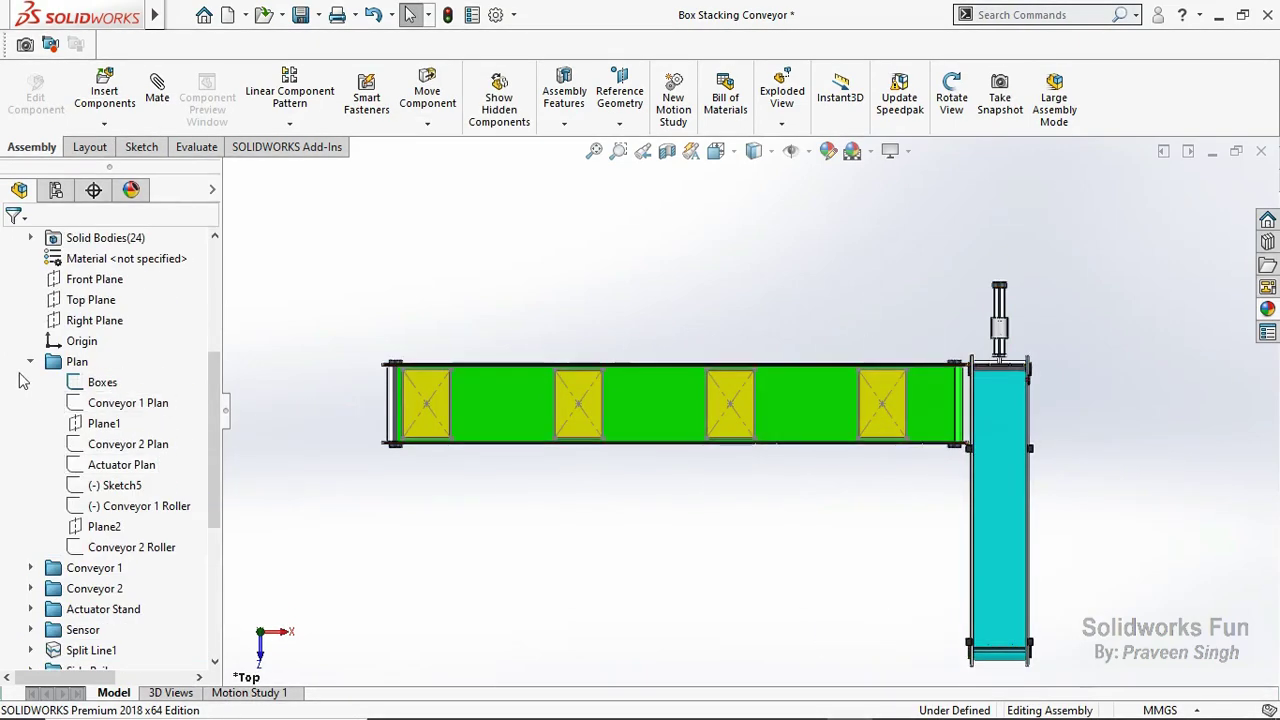
pyautogui.scroll(2, 140, 490)
pyautogui.scroll(2, 130, 500)
pyautogui.click(104, 510)
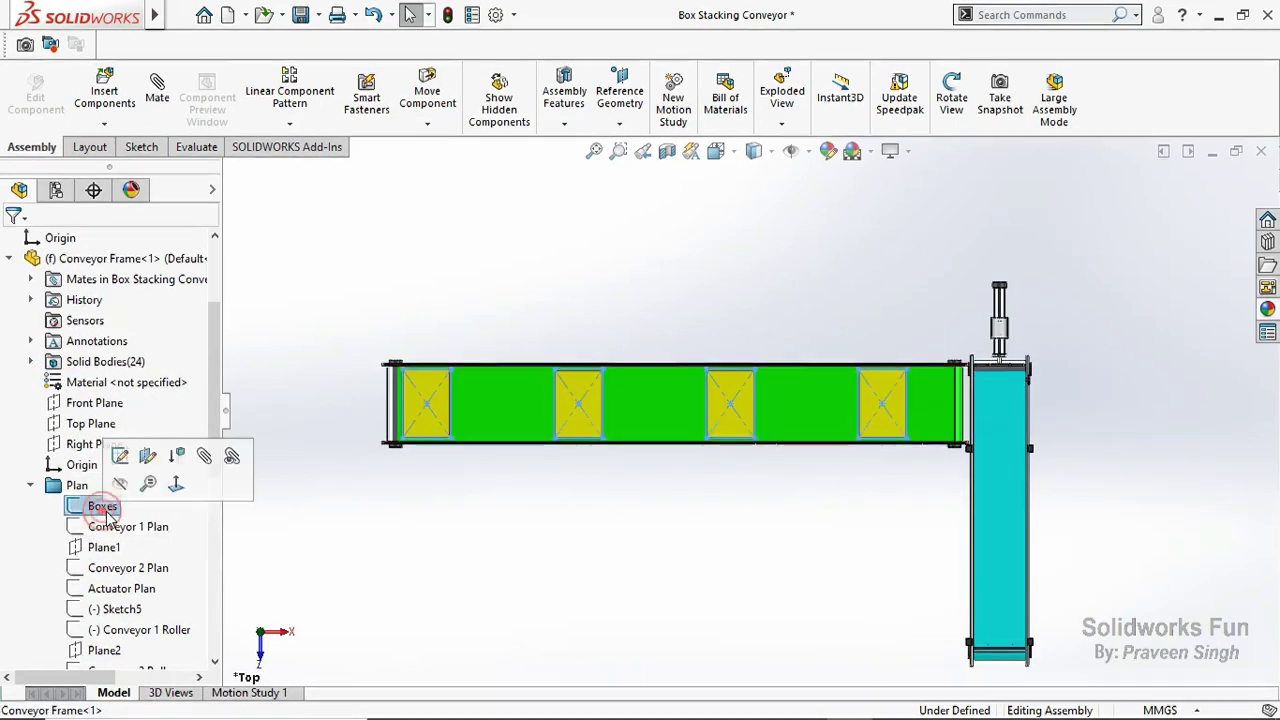
pyautogui.click(118, 490)
pyautogui.click(31, 486)
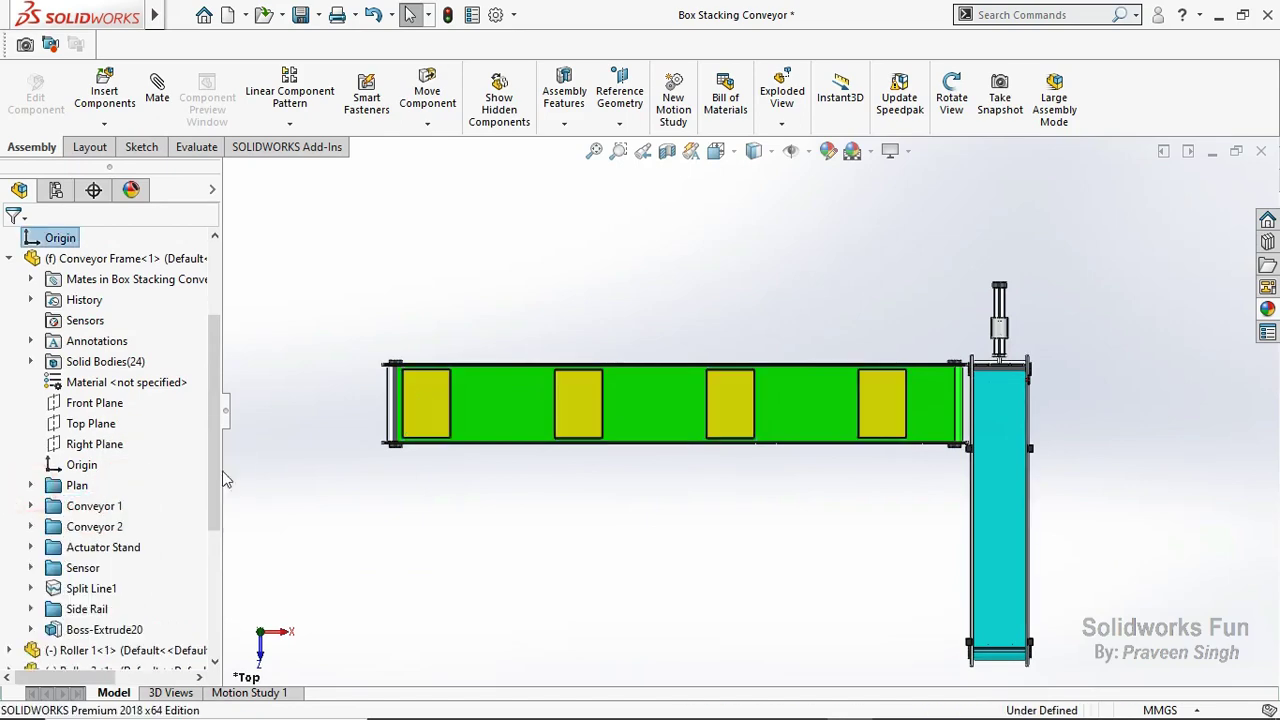
pyautogui.click(269, 477)
# Save the assembly and Conveyor Frame part with Save All, choosing Rebuild and save.
pyautogui.hotkey('ctrl', 's')
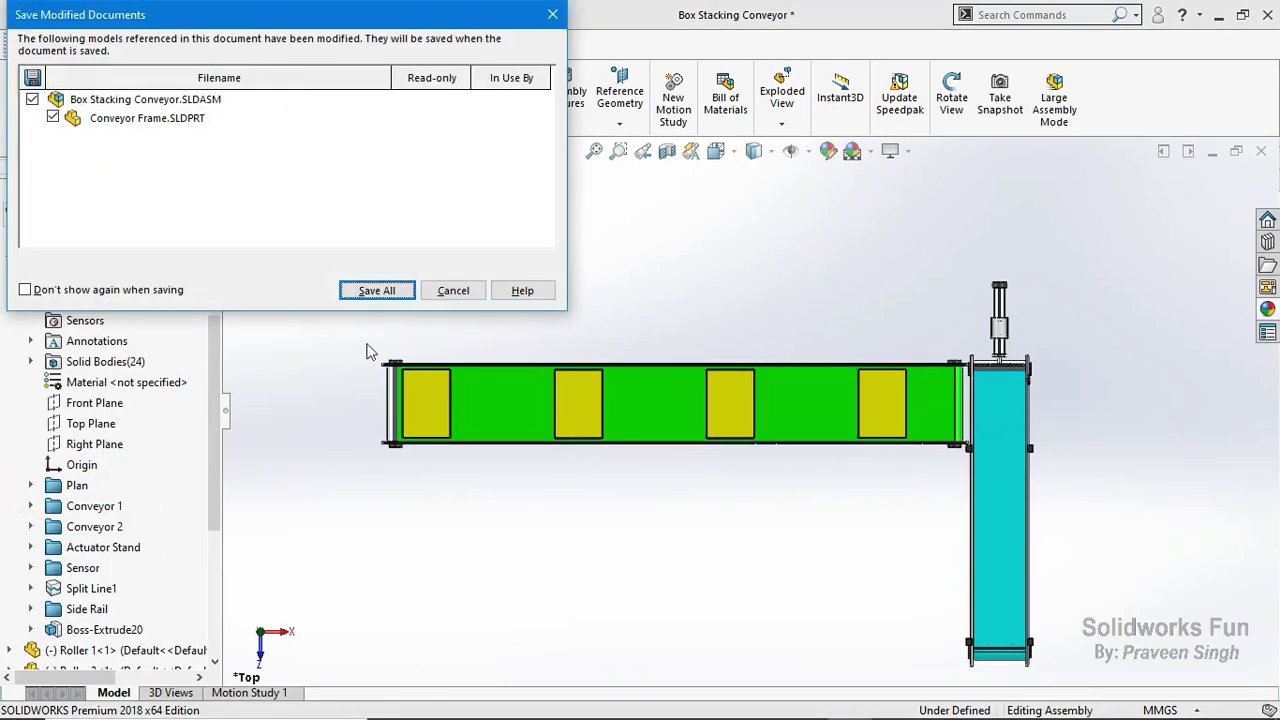
pyautogui.click(388, 291)
pyautogui.click(551, 297)
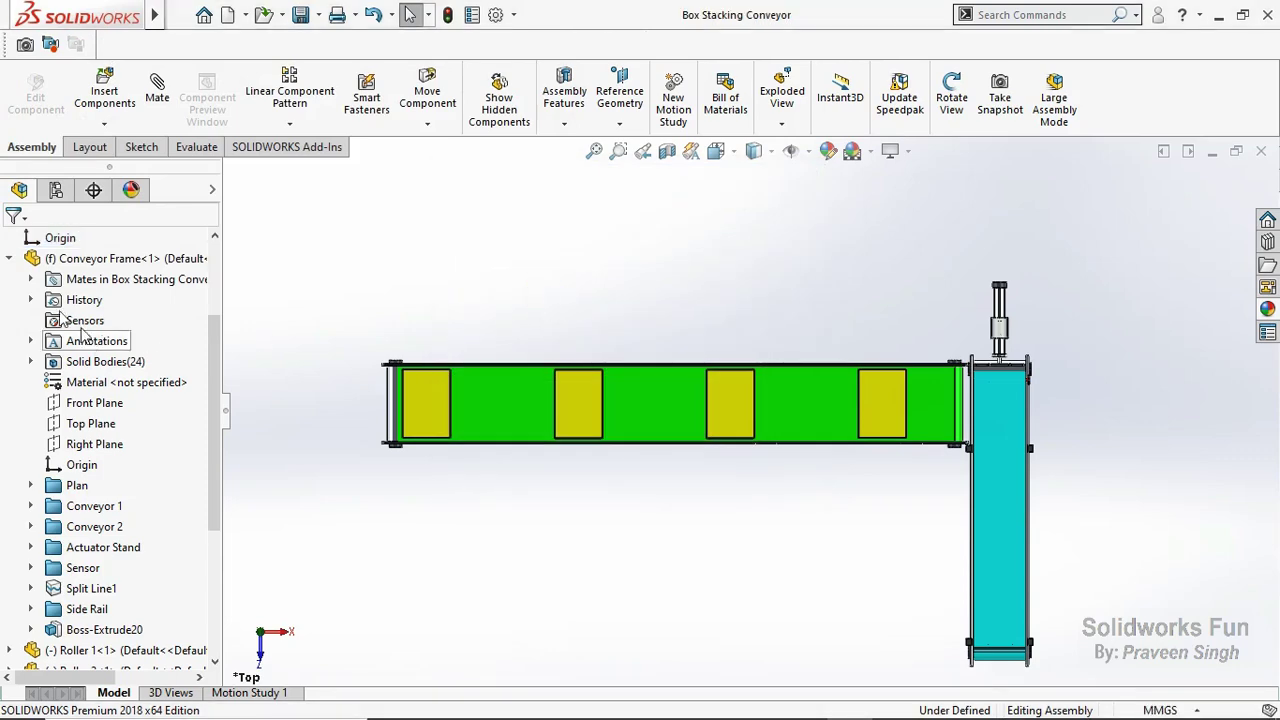
pyautogui.click(10, 259)
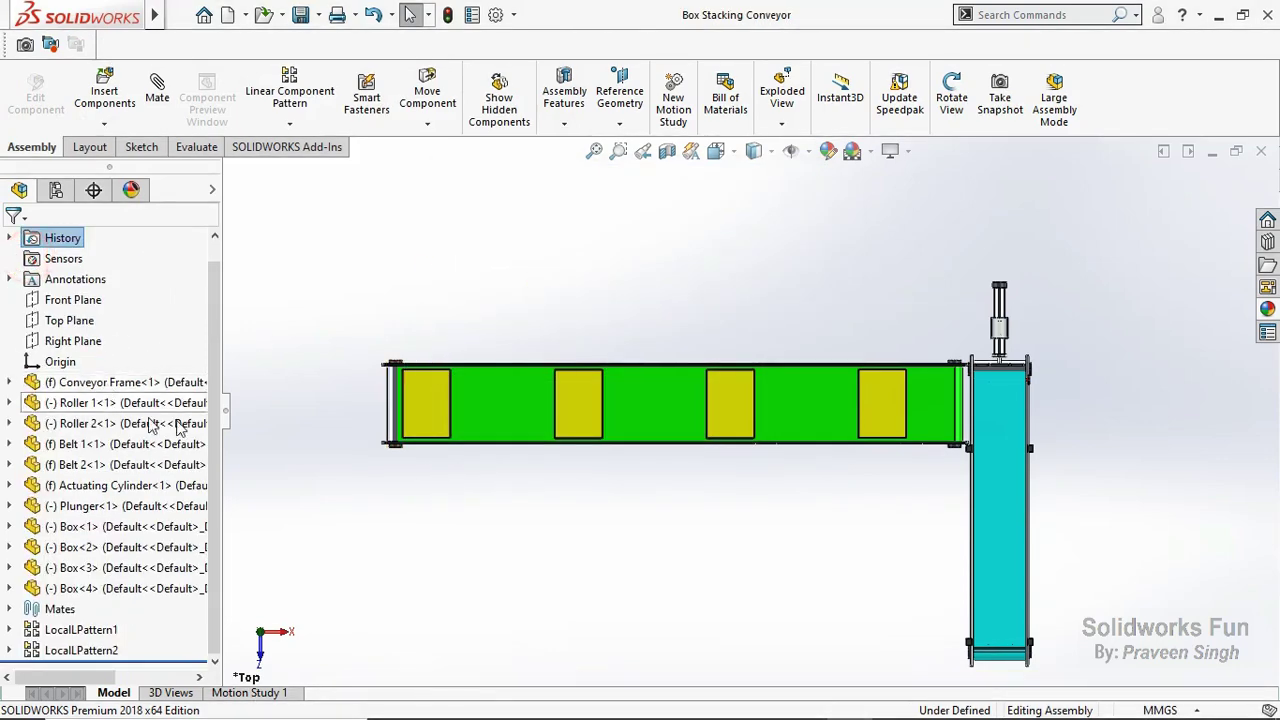
pyautogui.click(339, 461)
pyautogui.moveTo(390, 552); pyautogui.dragTo(619, 376, button='middle')
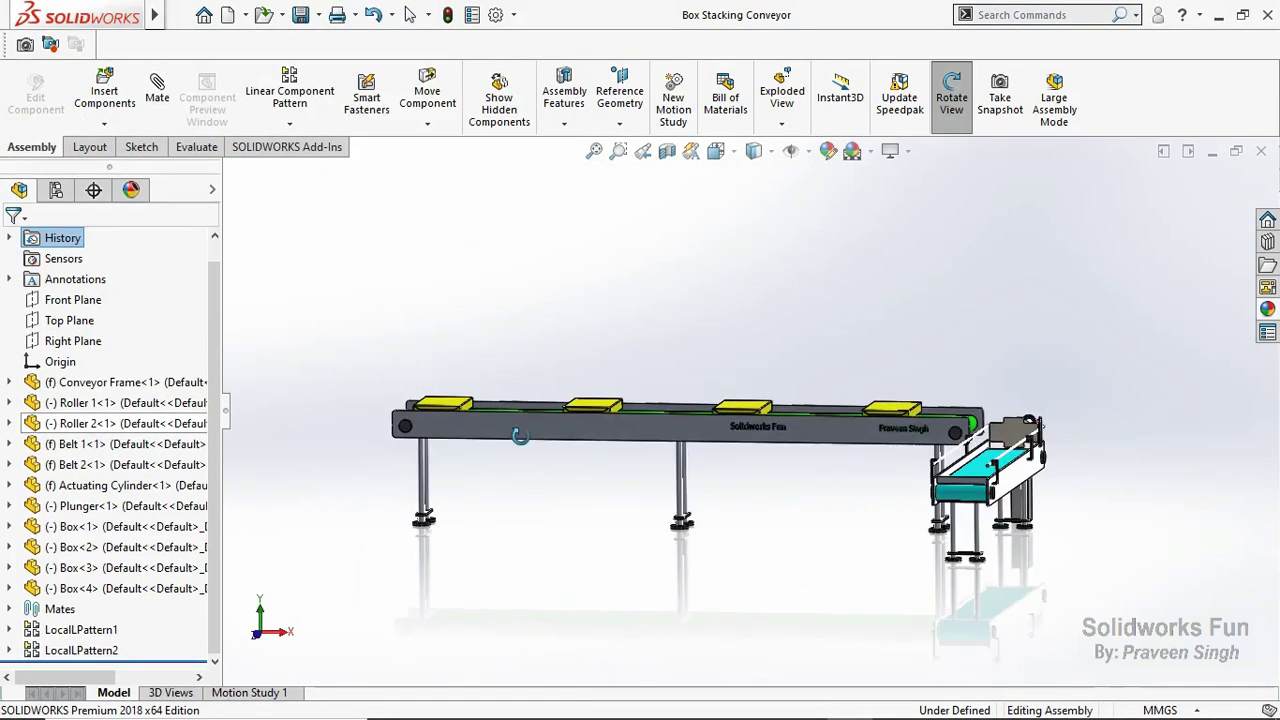
pyautogui.click(755, 150)
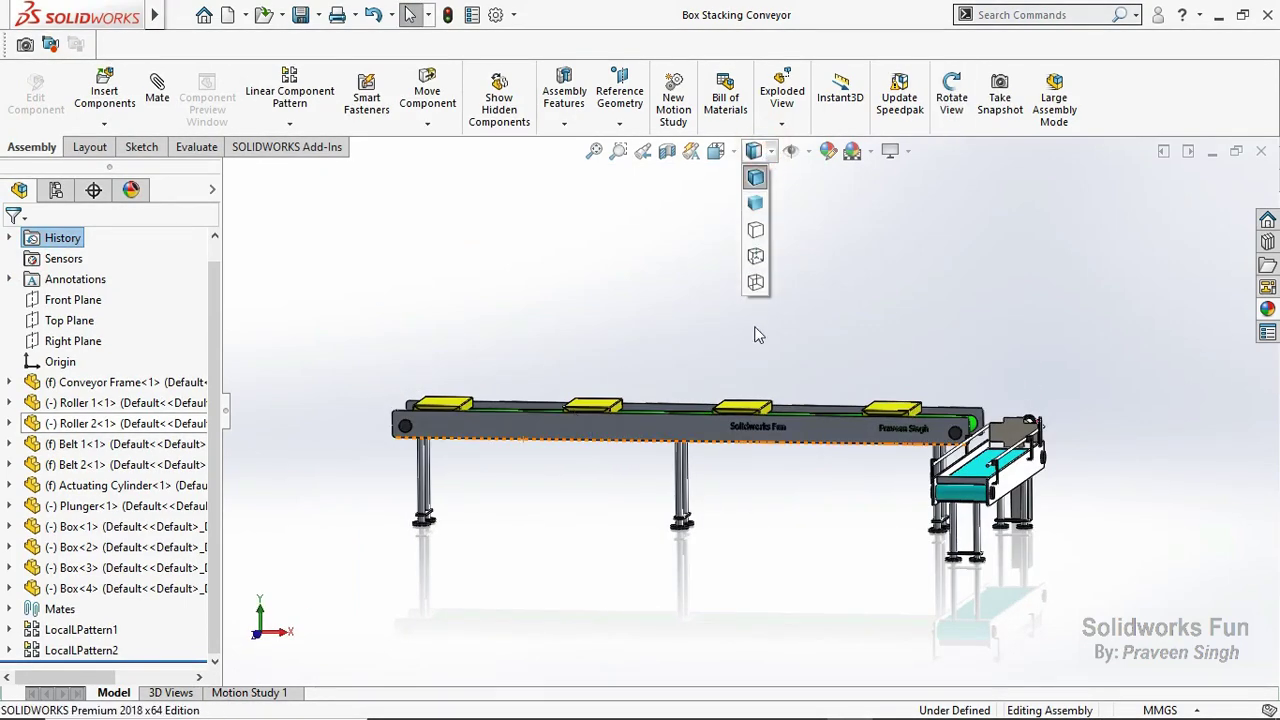
pyautogui.click(756, 289)
pyautogui.click(258, 632)
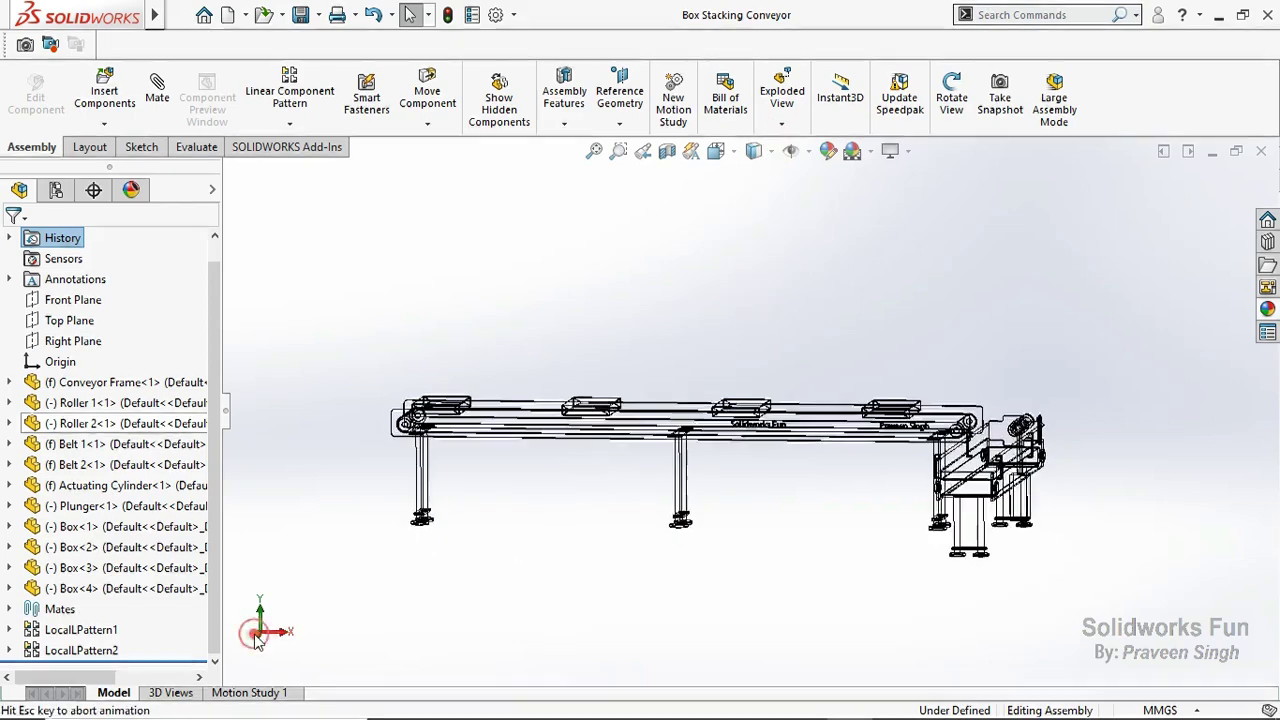
pyautogui.scroll(-2, 595, 415)
pyautogui.scroll(-3, 595, 415)
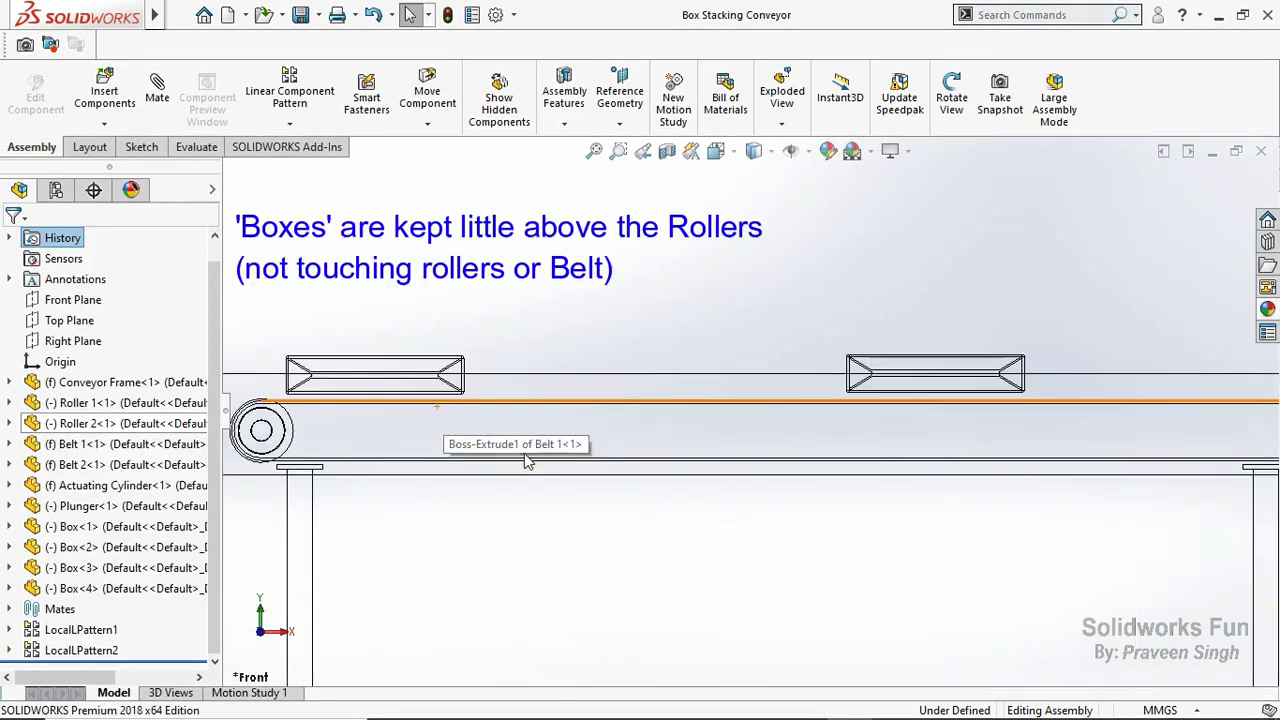
pyautogui.scroll(3, 618, 528)
pyautogui.scroll(-2, 1072, 388)
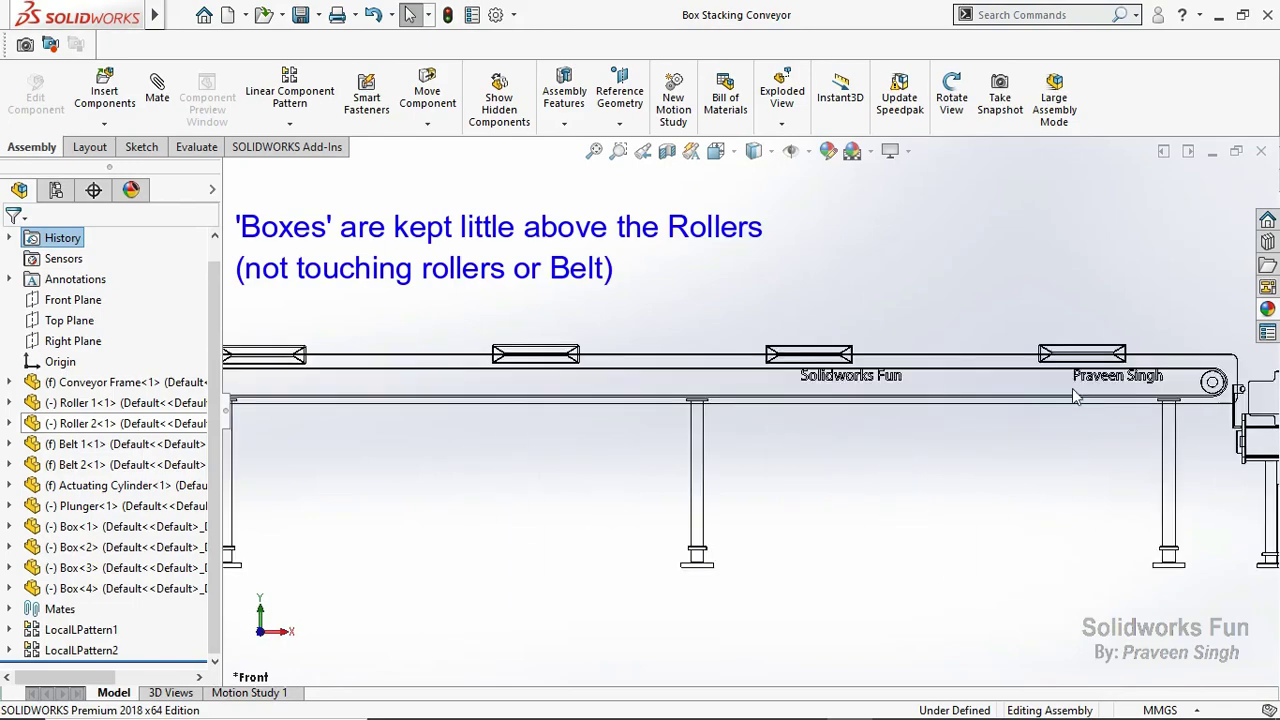
pyautogui.scroll(-1, 904, 296)
pyautogui.scroll(2, 905, 302)
pyautogui.scroll(1, 892, 294)
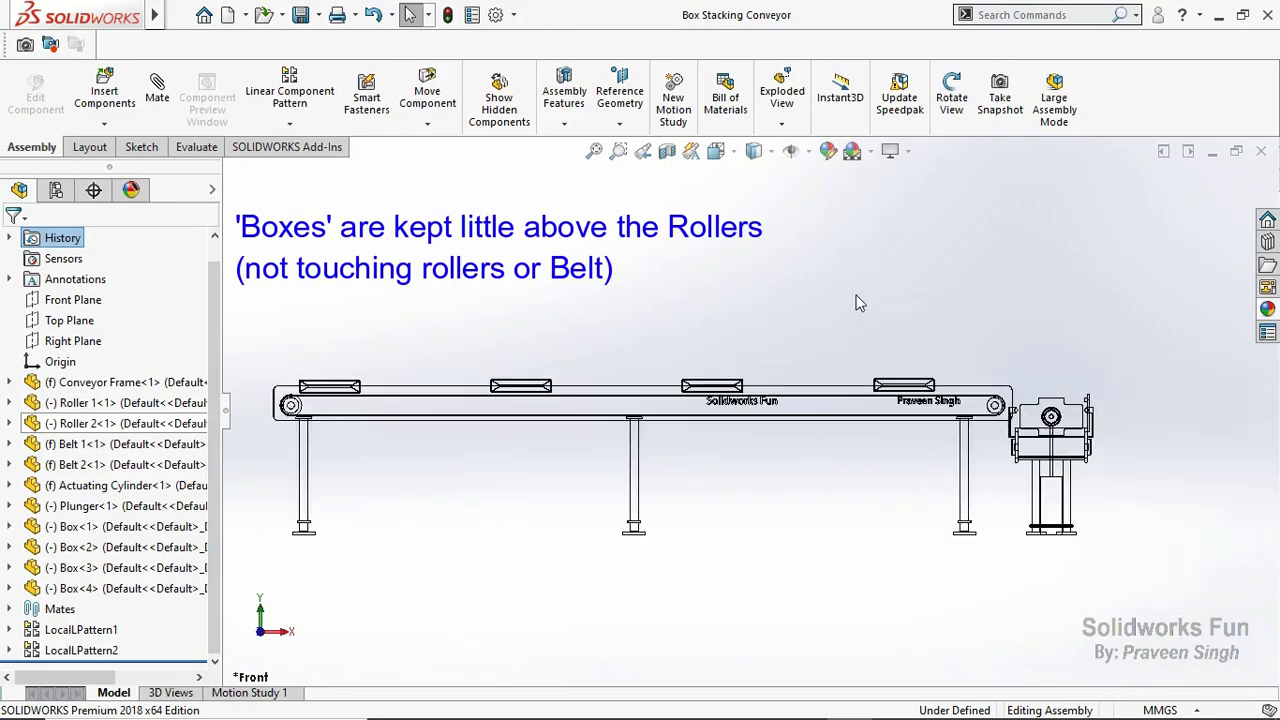
pyautogui.moveTo(774, 300); pyautogui.dragTo(834, 323, button='middle')
pyautogui.click(754, 151)
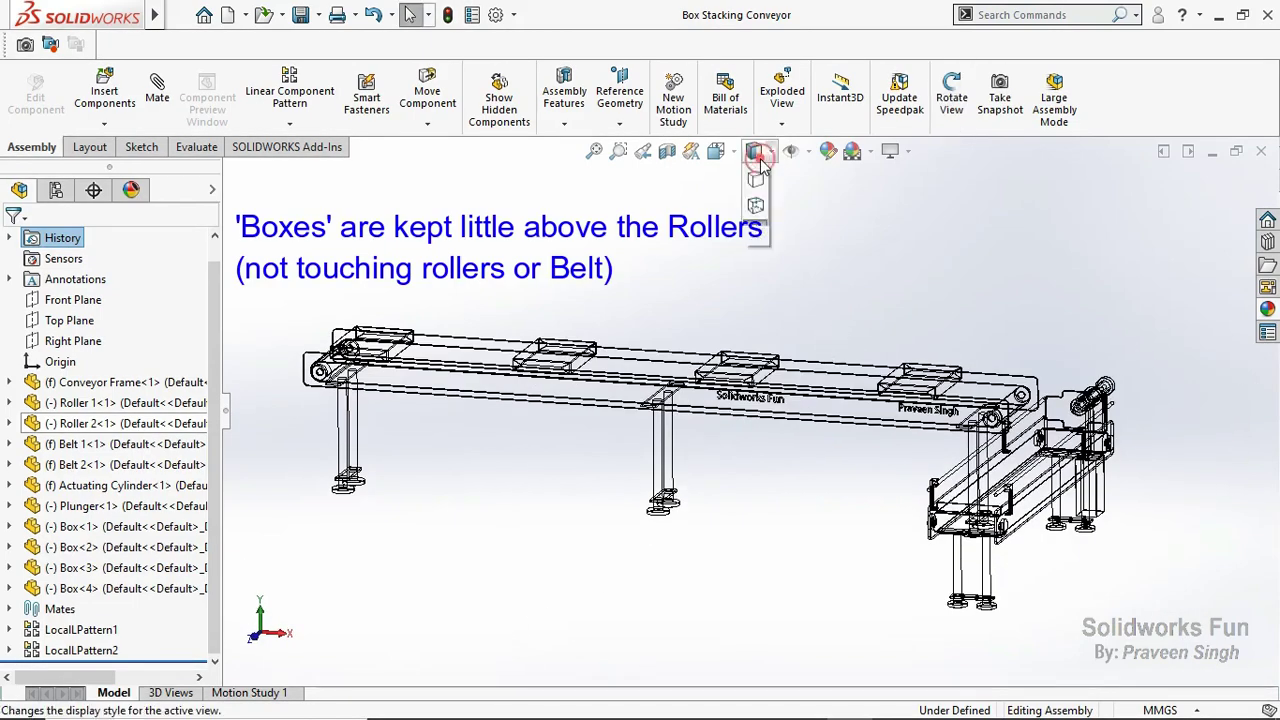
pyautogui.click(758, 198)
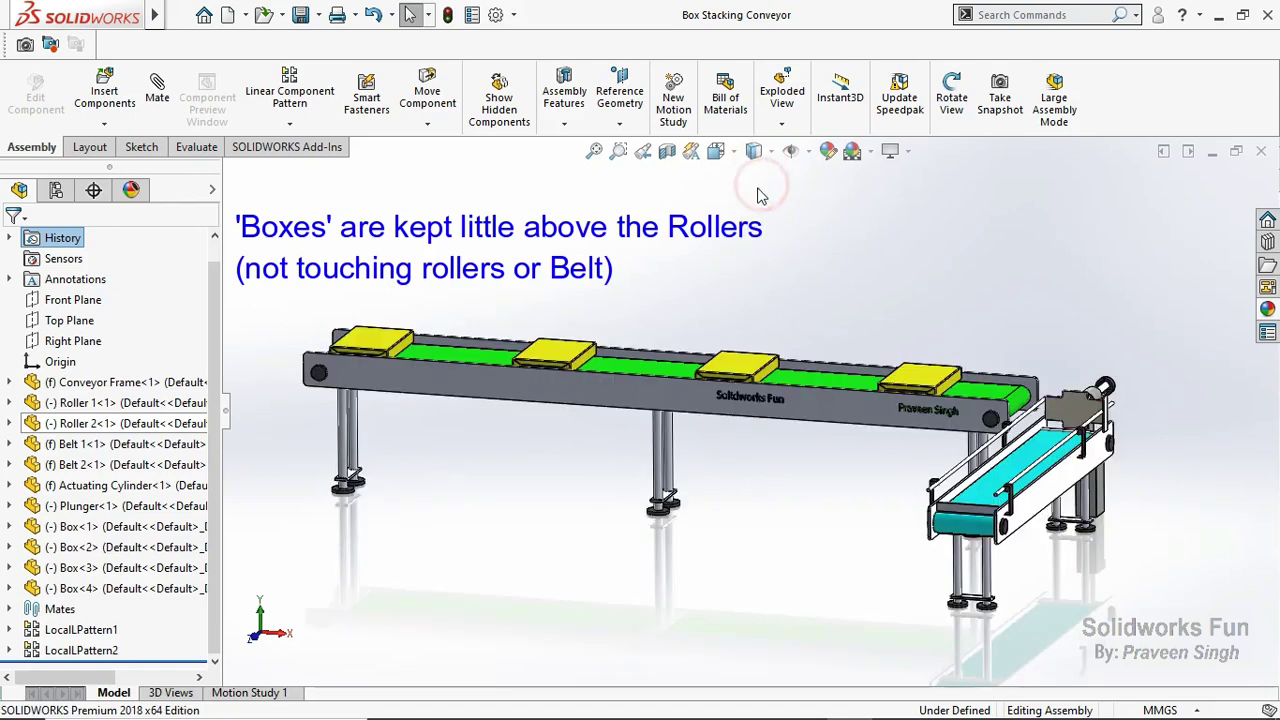
# Start a Proximity sensor from Evaluate and pick a Conveyor Frame face as its source.
pyautogui.click(200, 148)
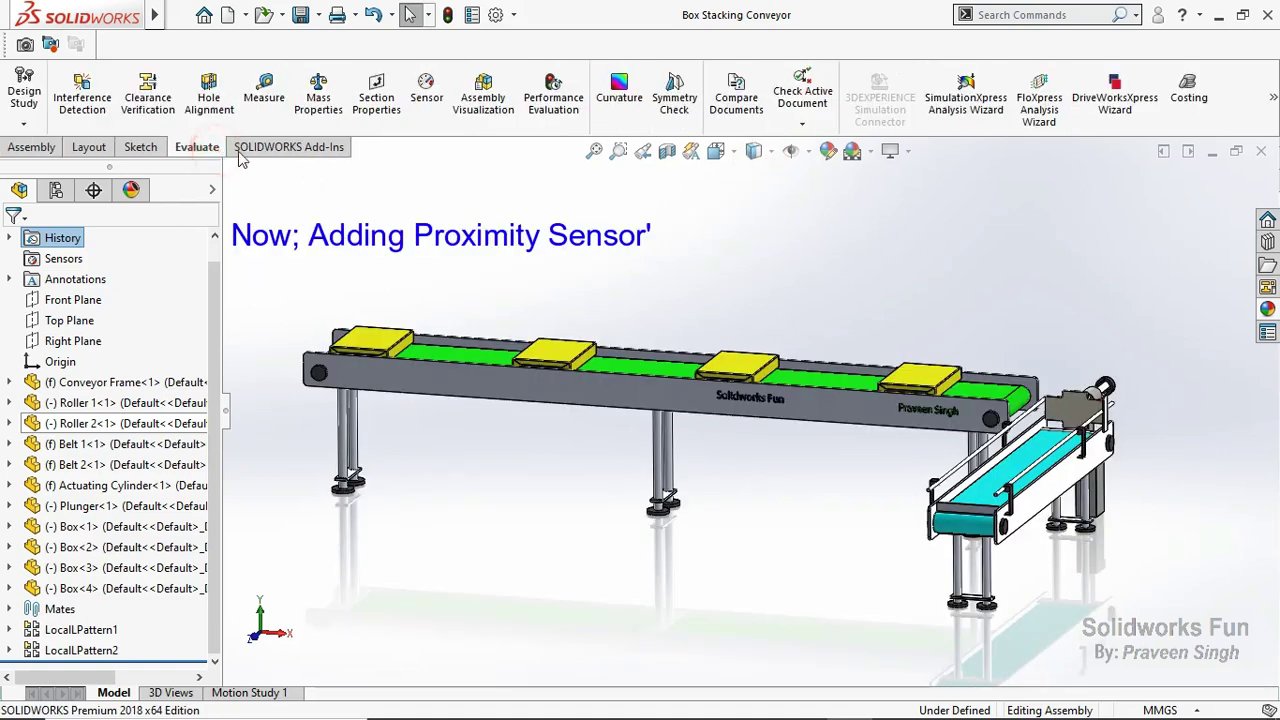
pyautogui.click(424, 121)
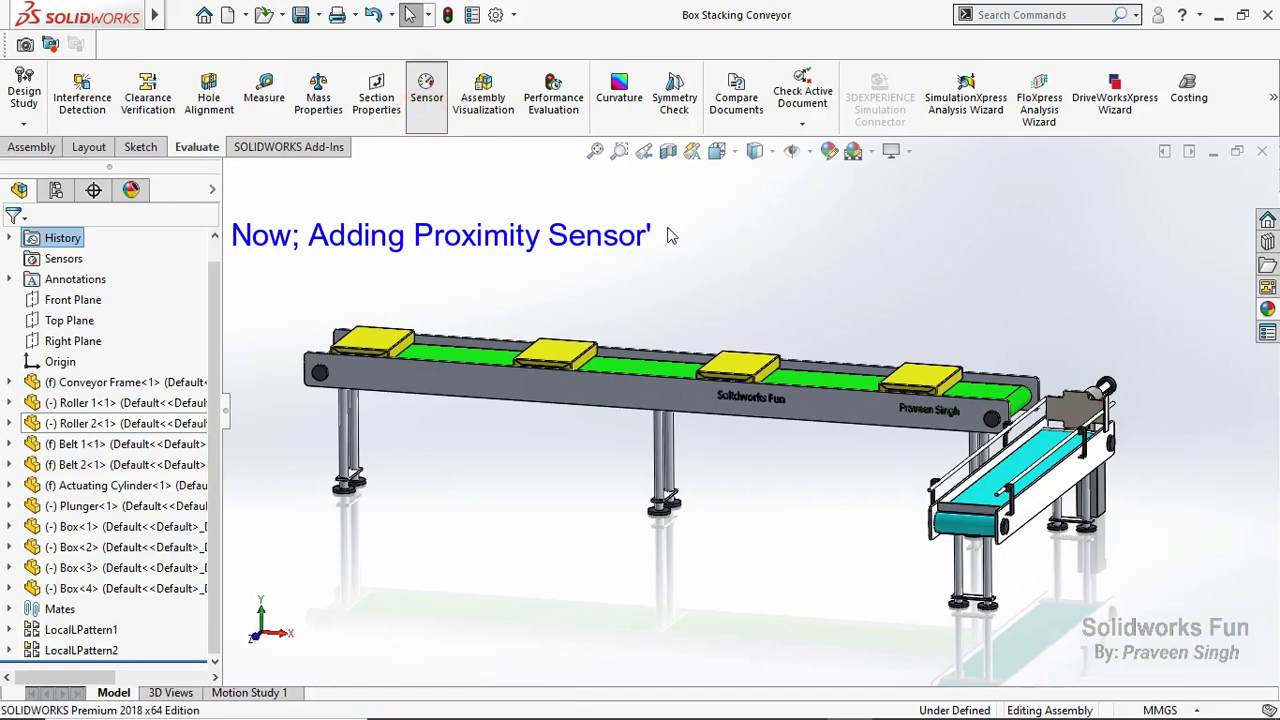
pyautogui.click(834, 302)
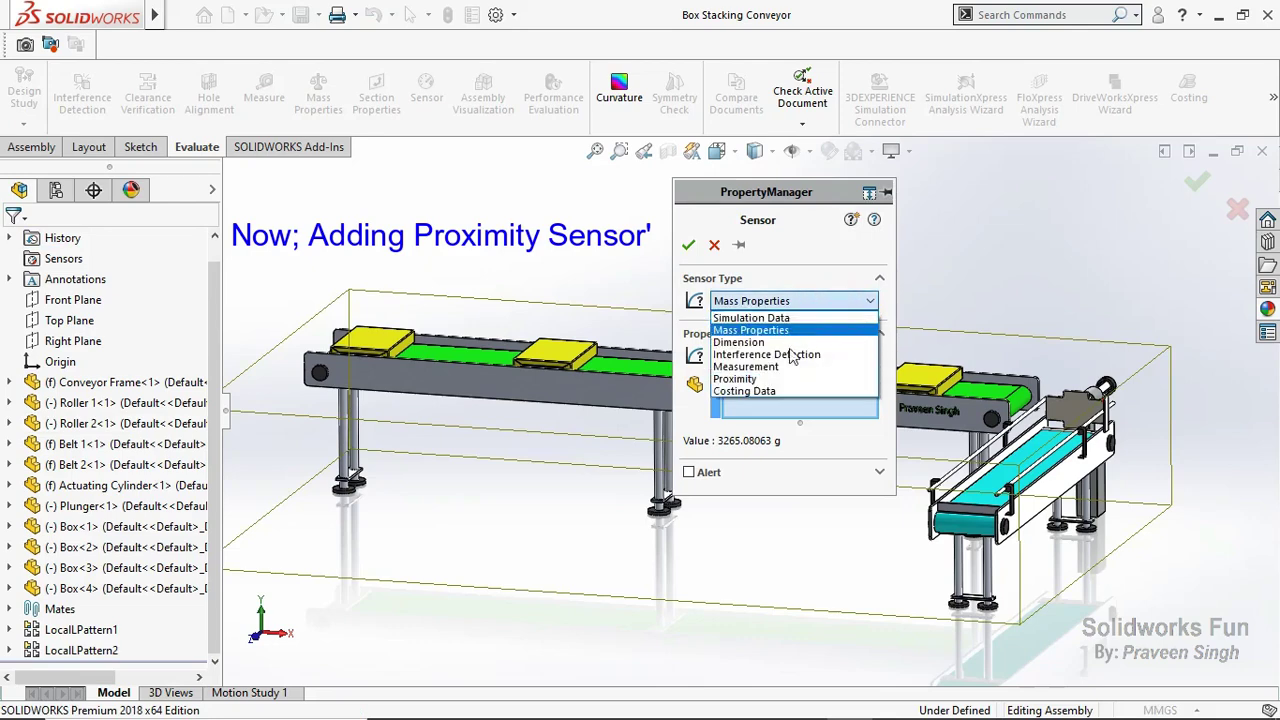
pyautogui.click(755, 379)
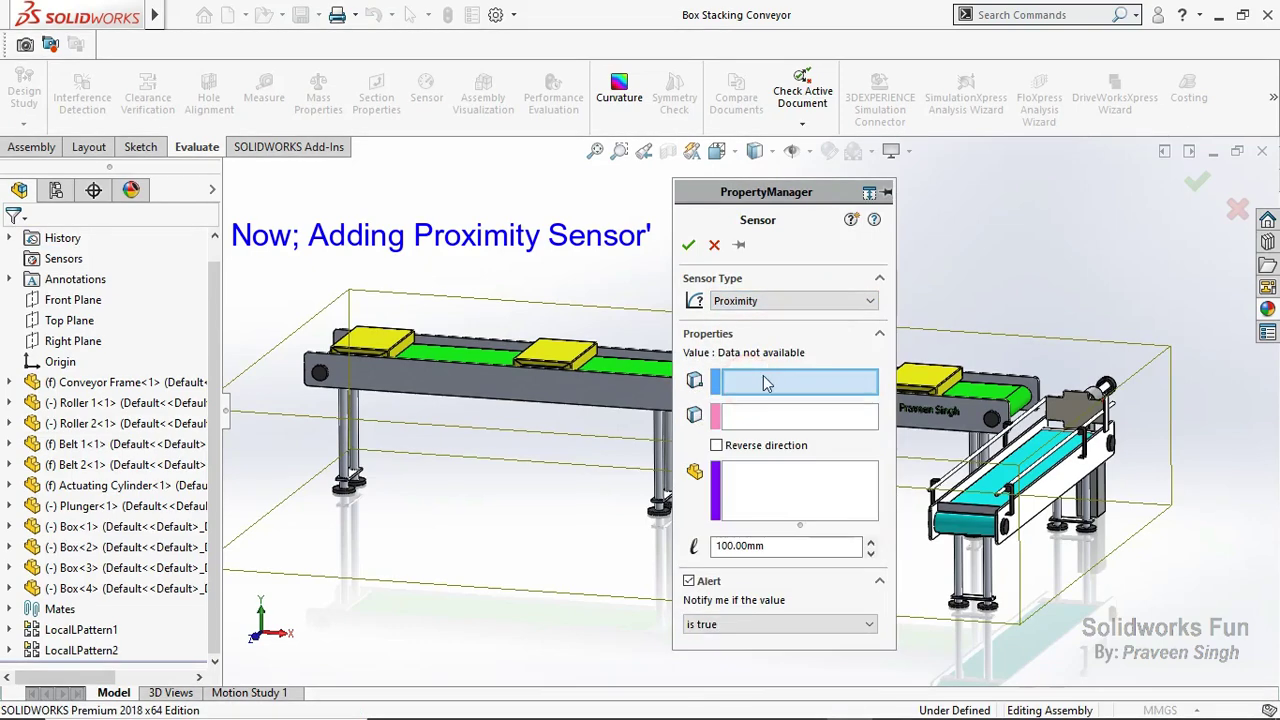
pyautogui.scroll(-5, 1102, 397)
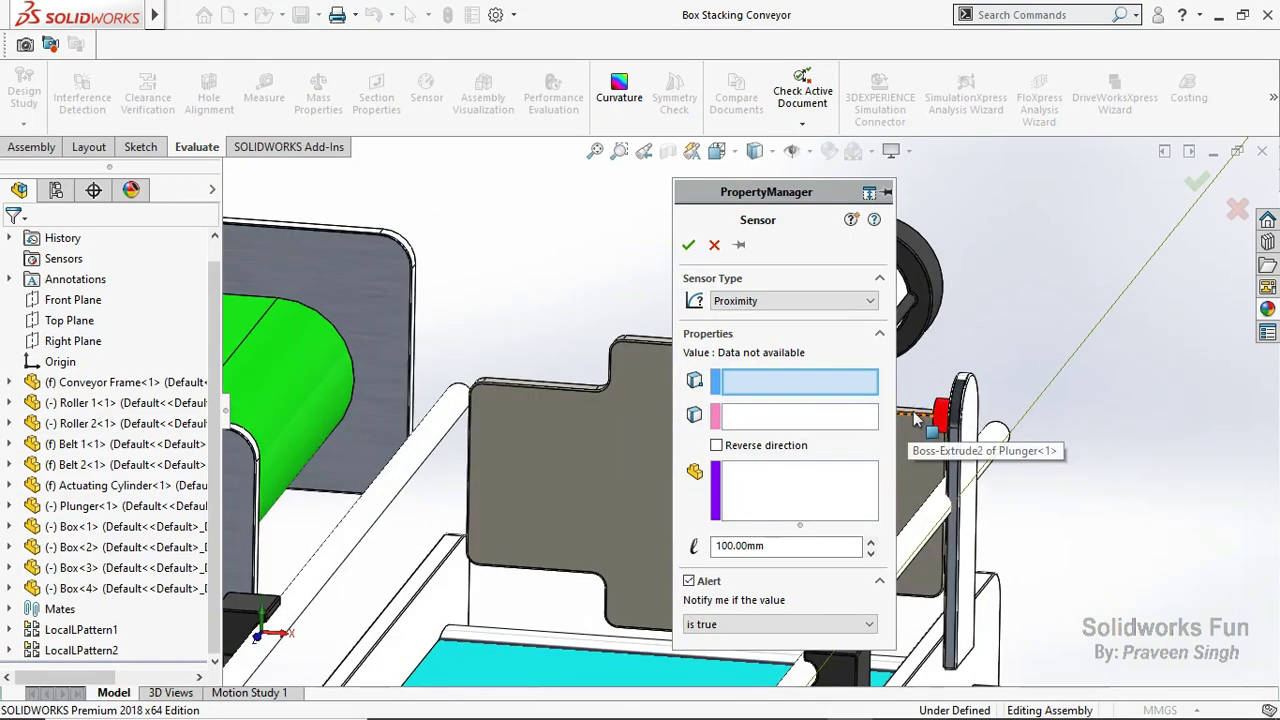
pyautogui.click(942, 414)
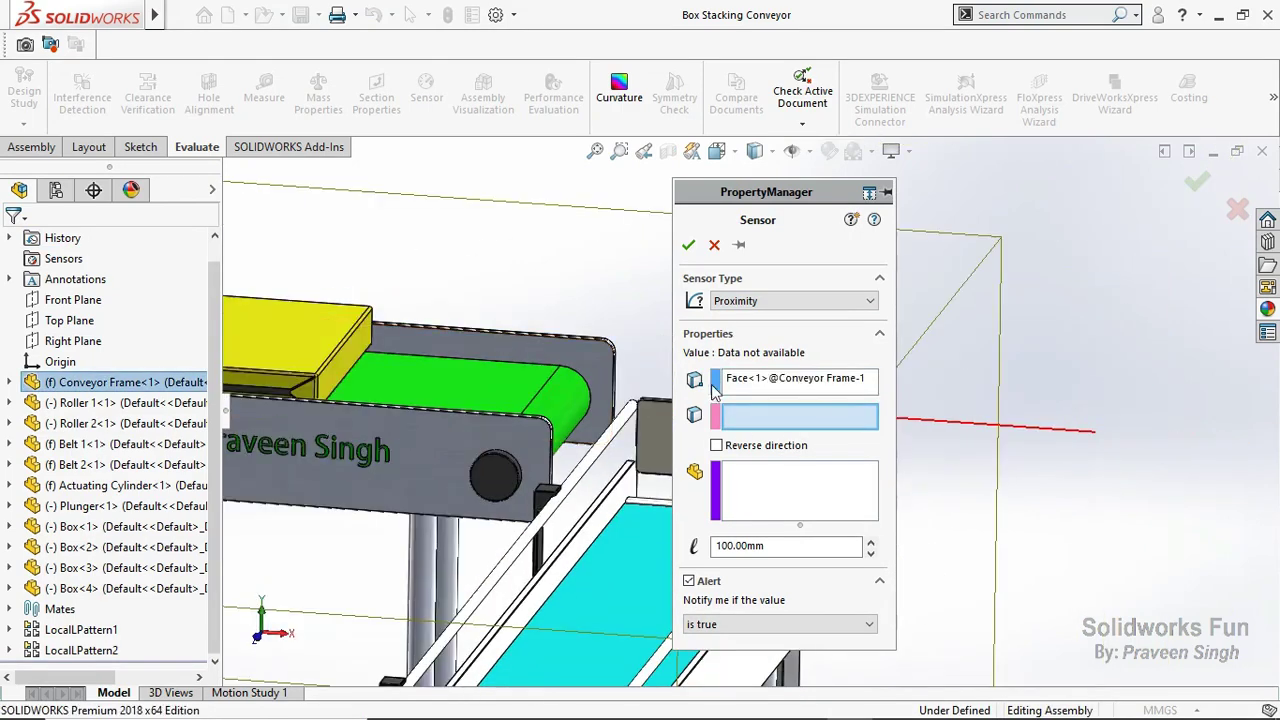
pyautogui.moveTo(924, 398); pyautogui.dragTo(1053, 438, button='middle')
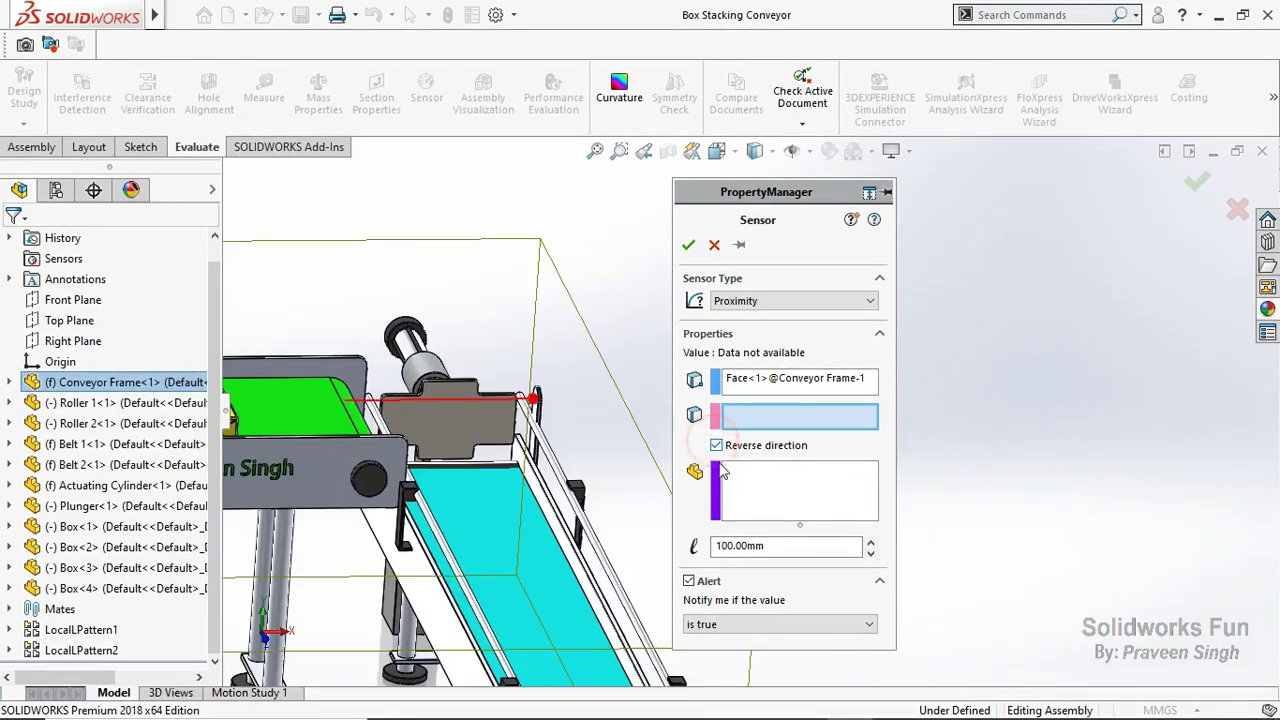
pyautogui.hotkey('ctrl', '1')
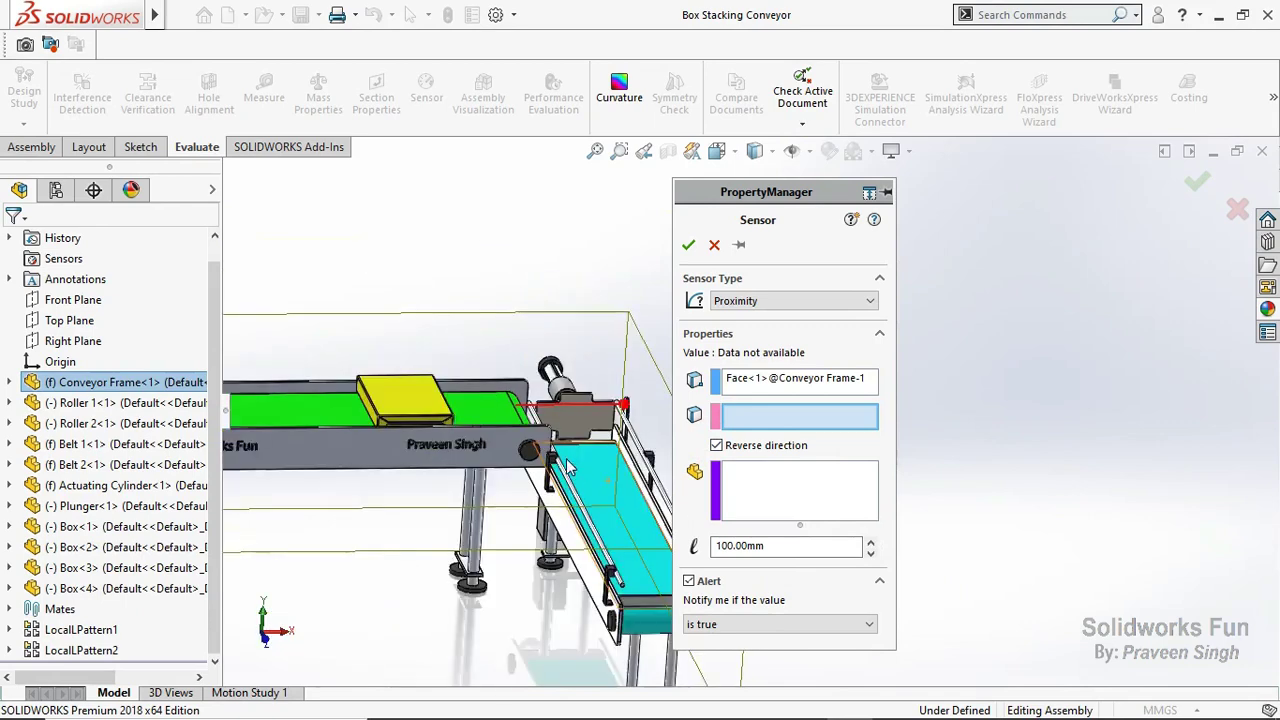
# Select Box<4>, Box<3>, Box<2> and Box<1> as the sensor's tracked components.
pyautogui.click(750, 492)
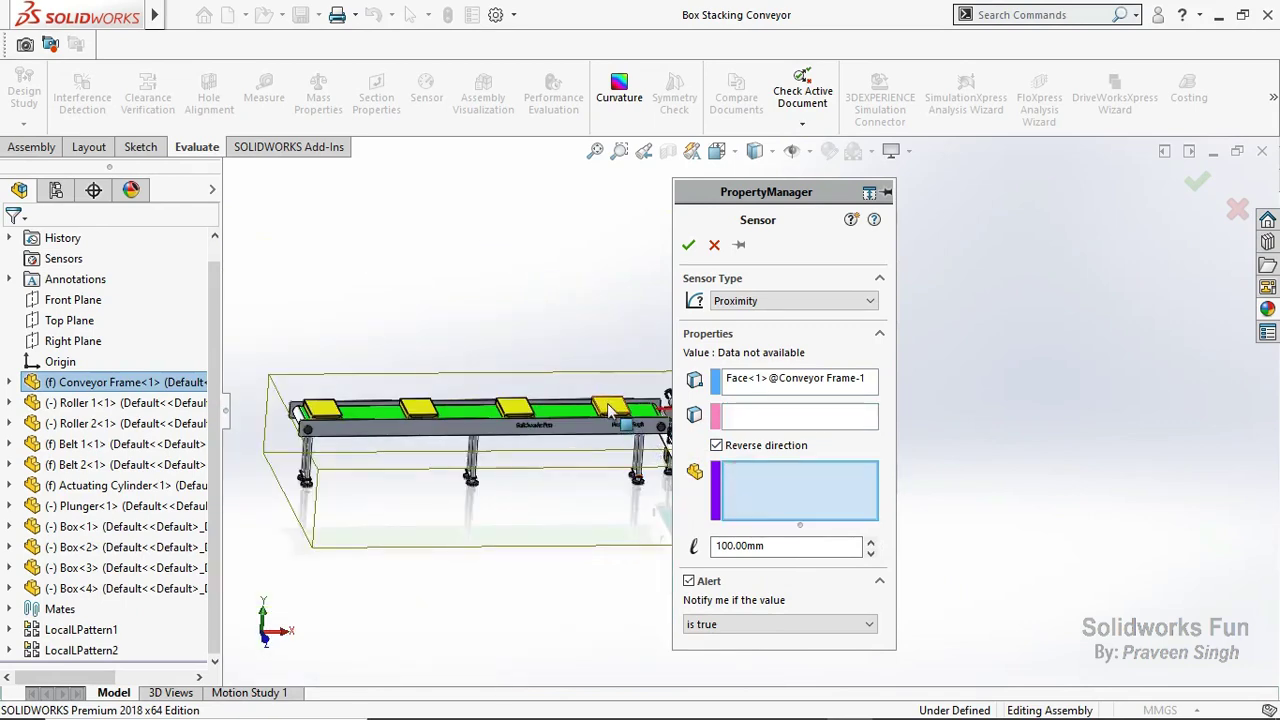
pyautogui.click(612, 410)
pyautogui.click(514, 408)
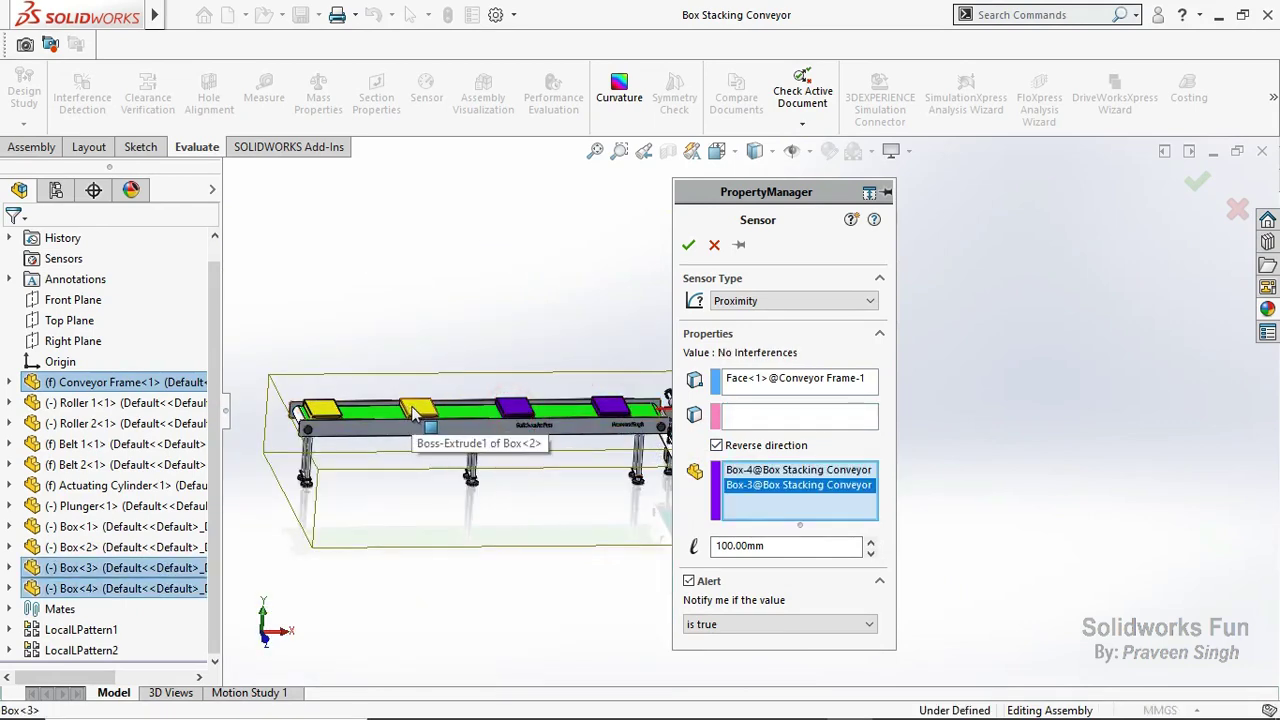
pyautogui.click(415, 409)
pyautogui.click(322, 408)
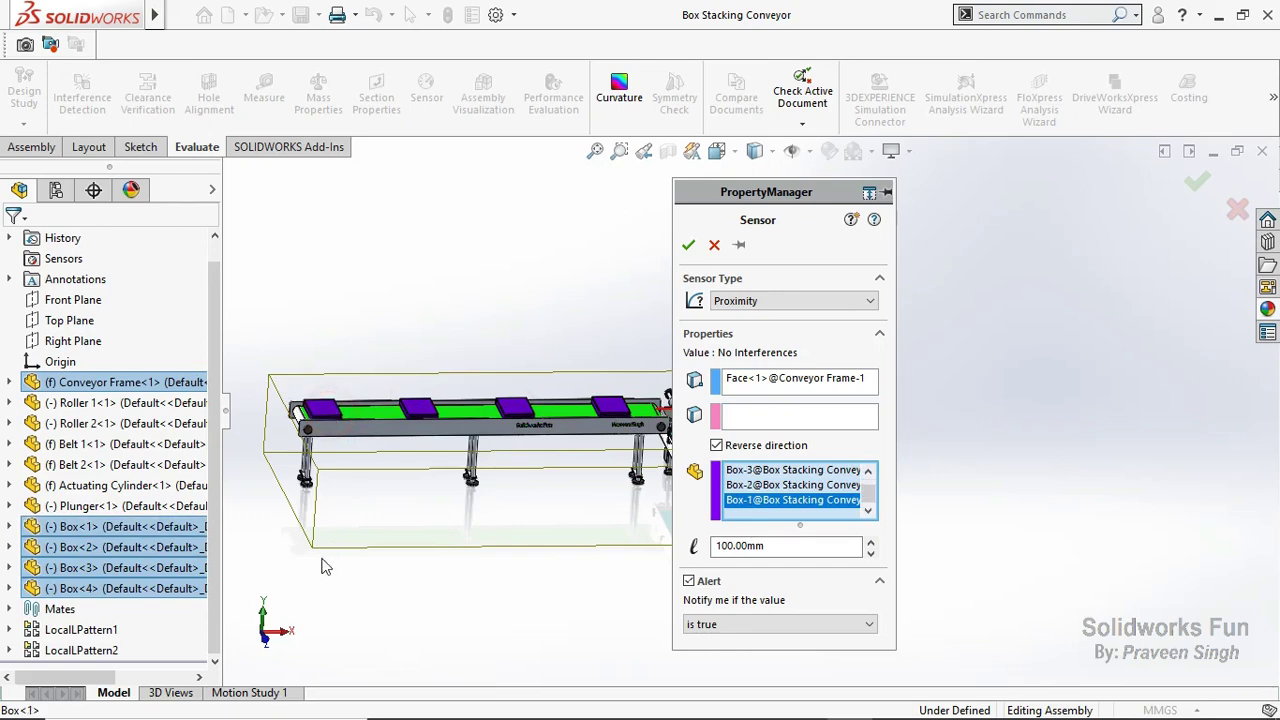
pyautogui.click(261, 618)
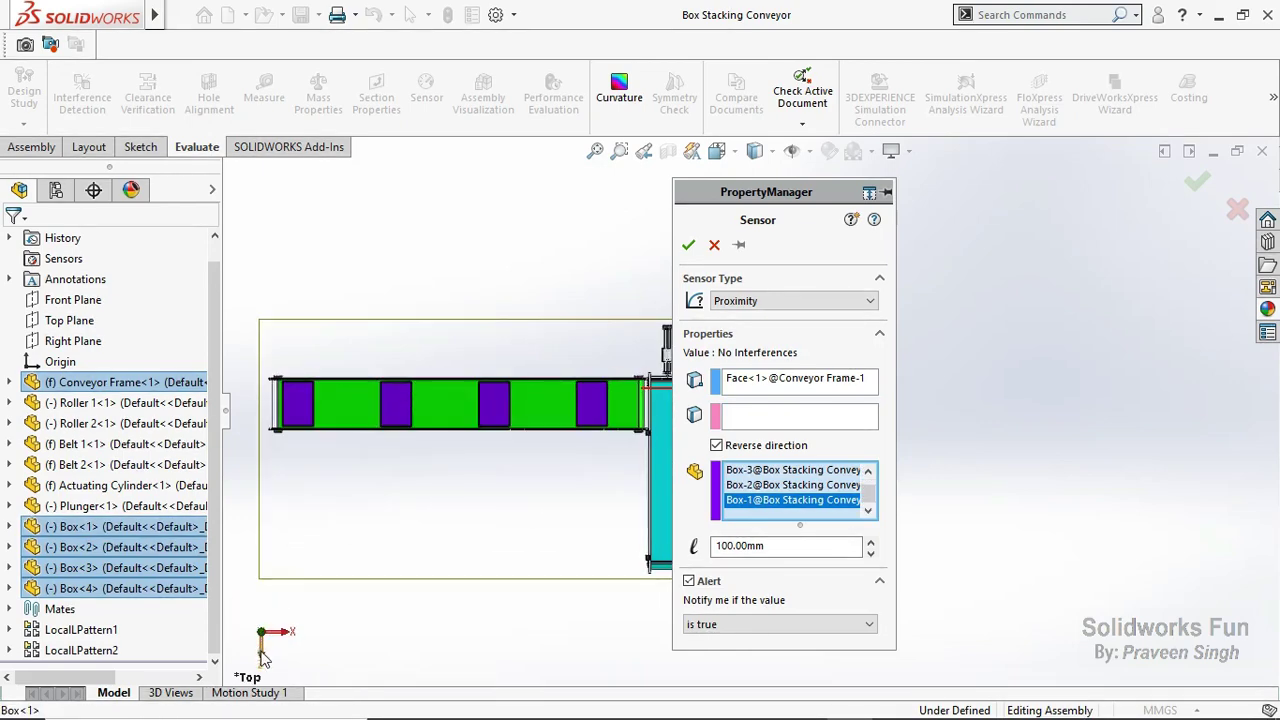
pyautogui.click(261, 652)
pyautogui.scroll(-3, 611, 434)
pyautogui.scroll(-3, 562, 424)
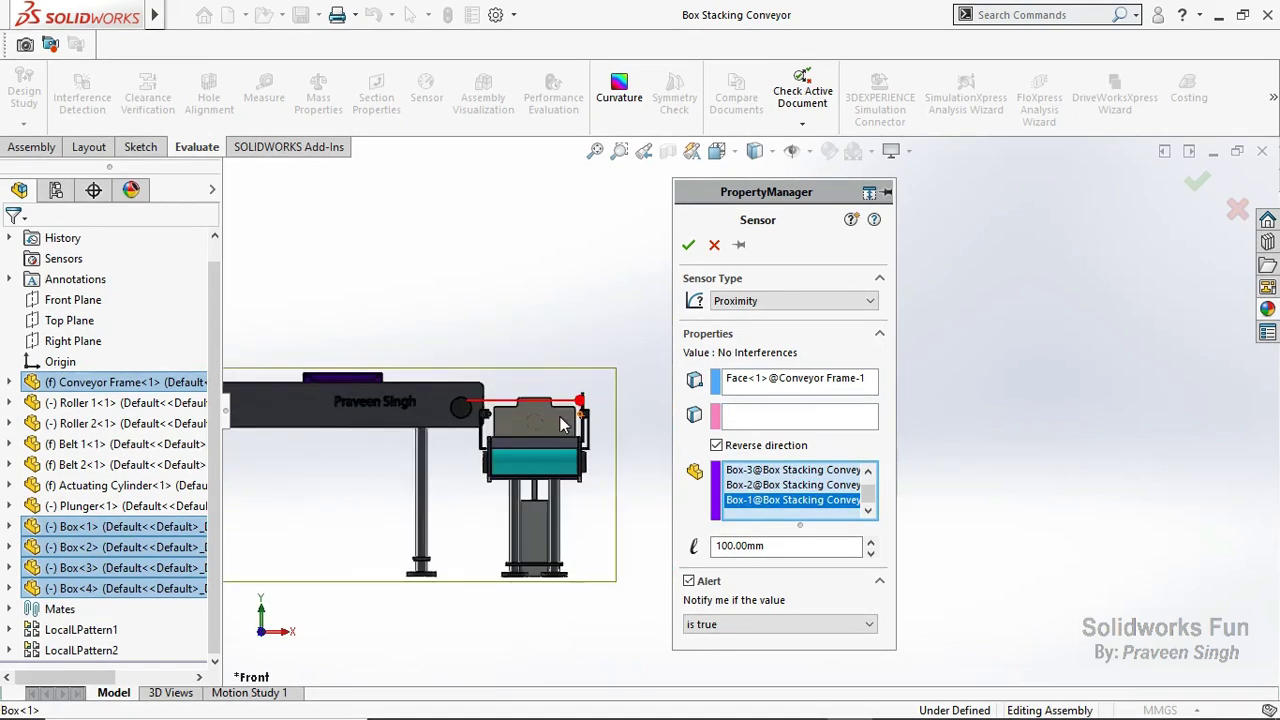
pyautogui.scroll(-3, 562, 424)
# Shorten the proximity sensor range from 100mm to 10.00mm and create the sensor.
pyautogui.click(870, 554)
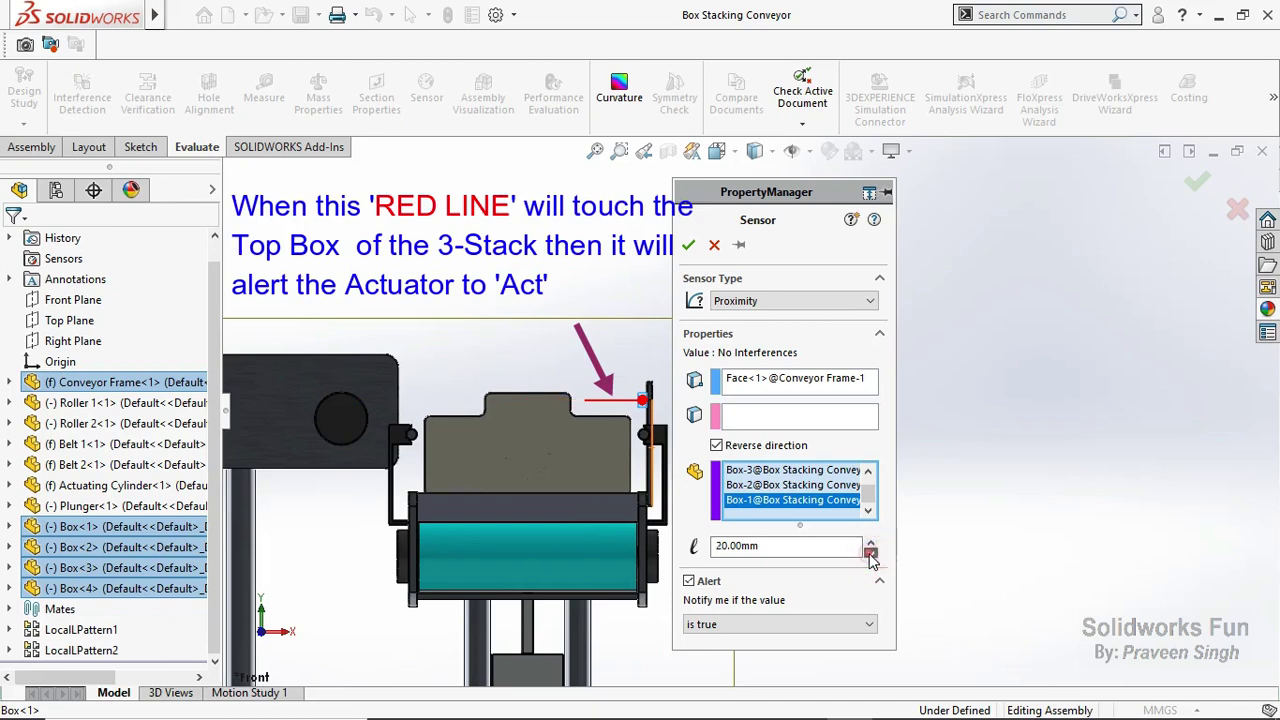
pyautogui.scroll(-2, 648, 410)
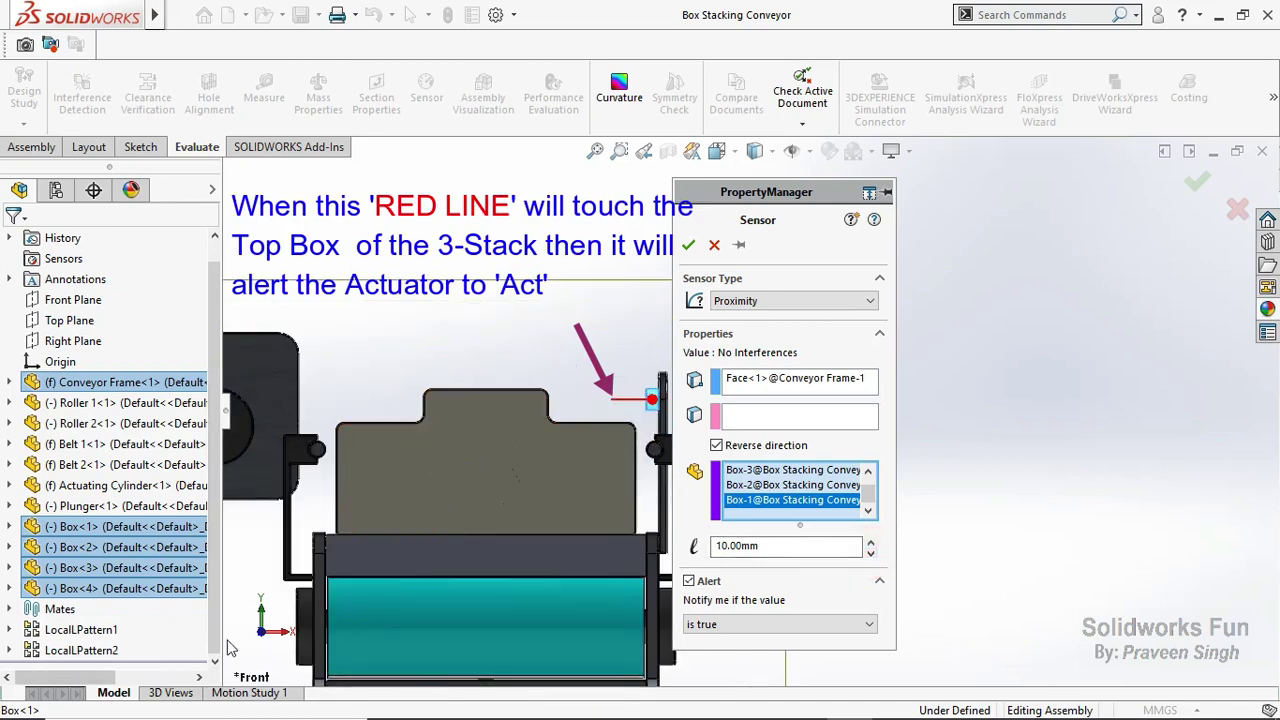
pyautogui.click(262, 621)
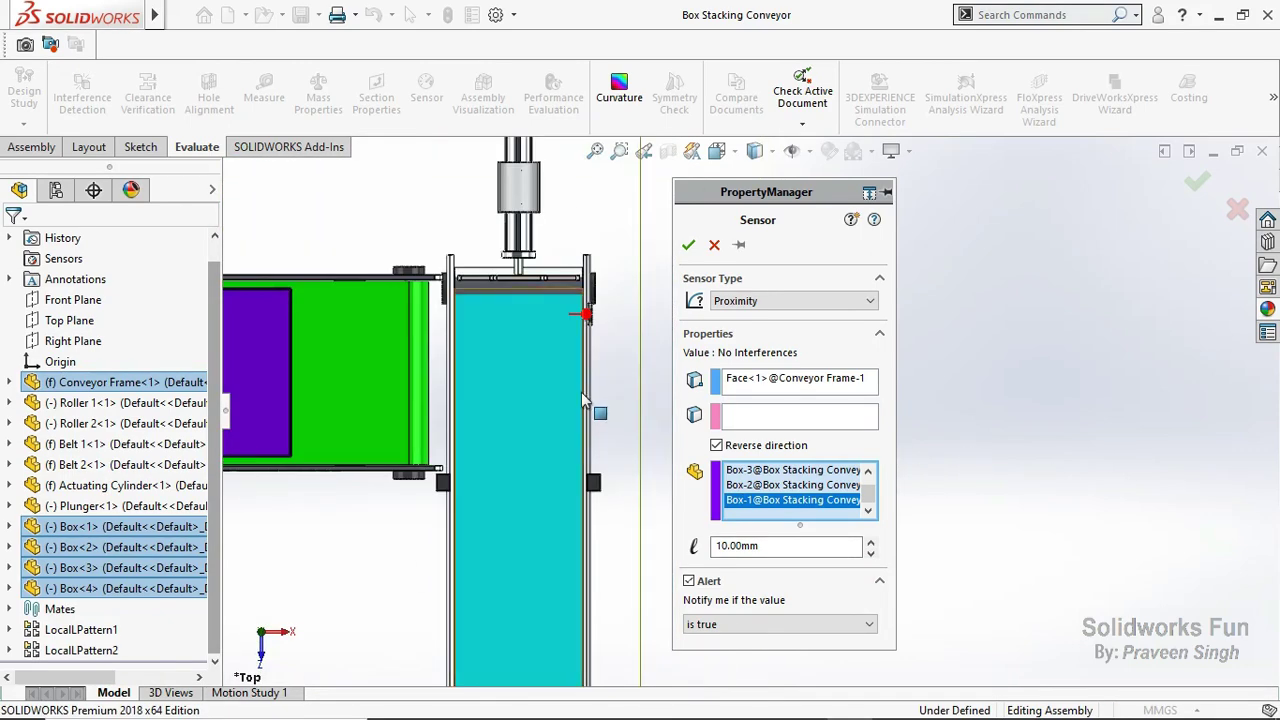
pyautogui.scroll(3, 612, 432)
pyautogui.scroll(3, 605, 426)
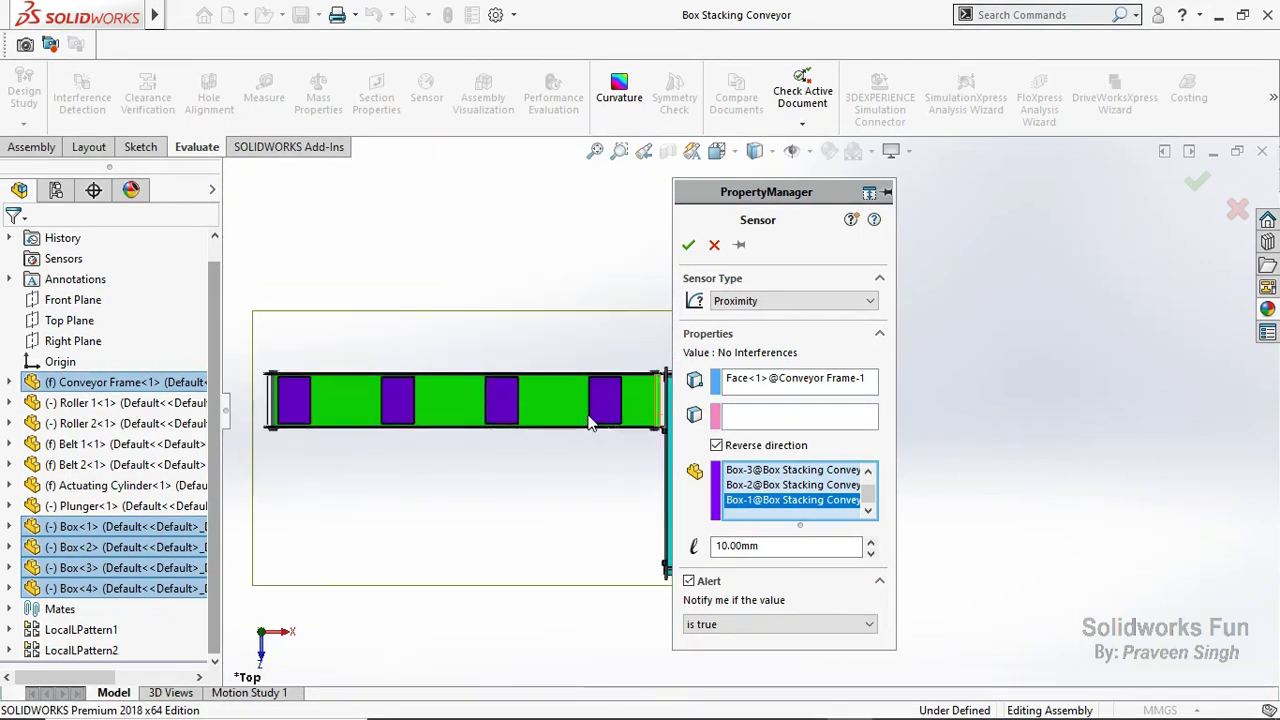
pyautogui.scroll(-2, 600, 400)
pyautogui.scroll(-2, 600, 400)
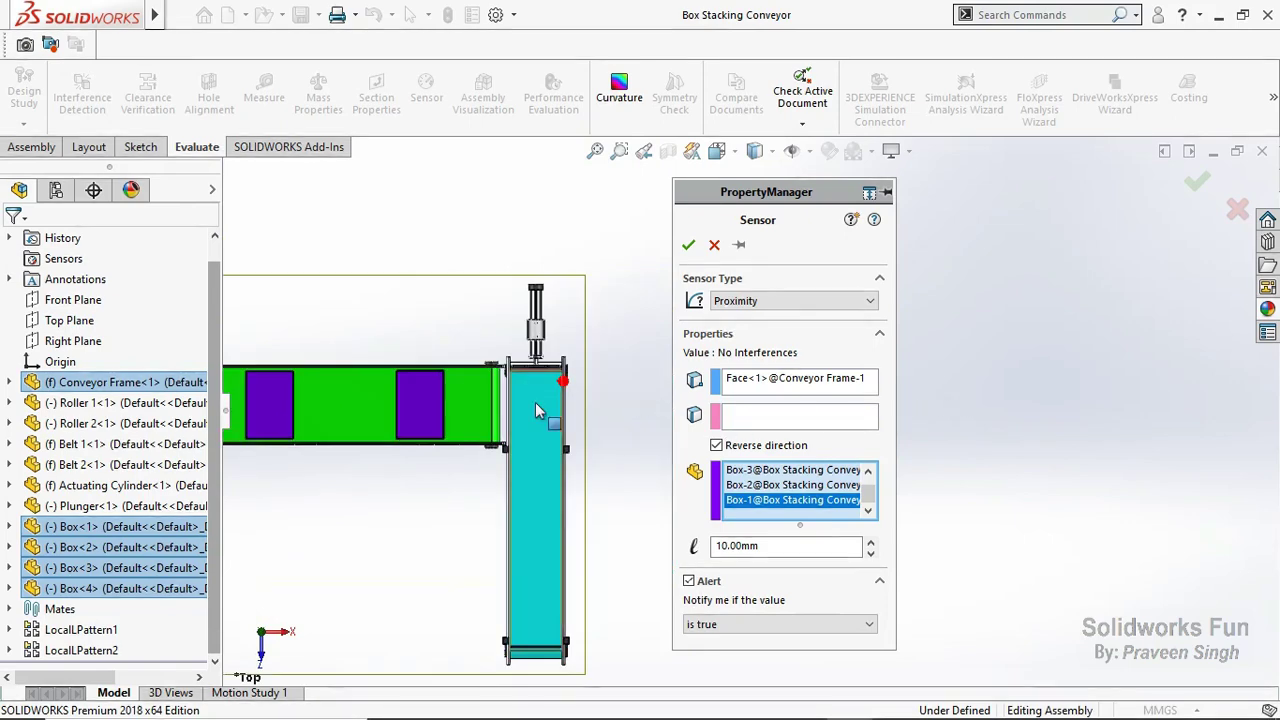
pyautogui.scroll(-2, 590, 400)
pyautogui.scroll(-2, 590, 400)
pyautogui.scroll(-2, 940, 383)
pyautogui.scroll(-2, 750, 390)
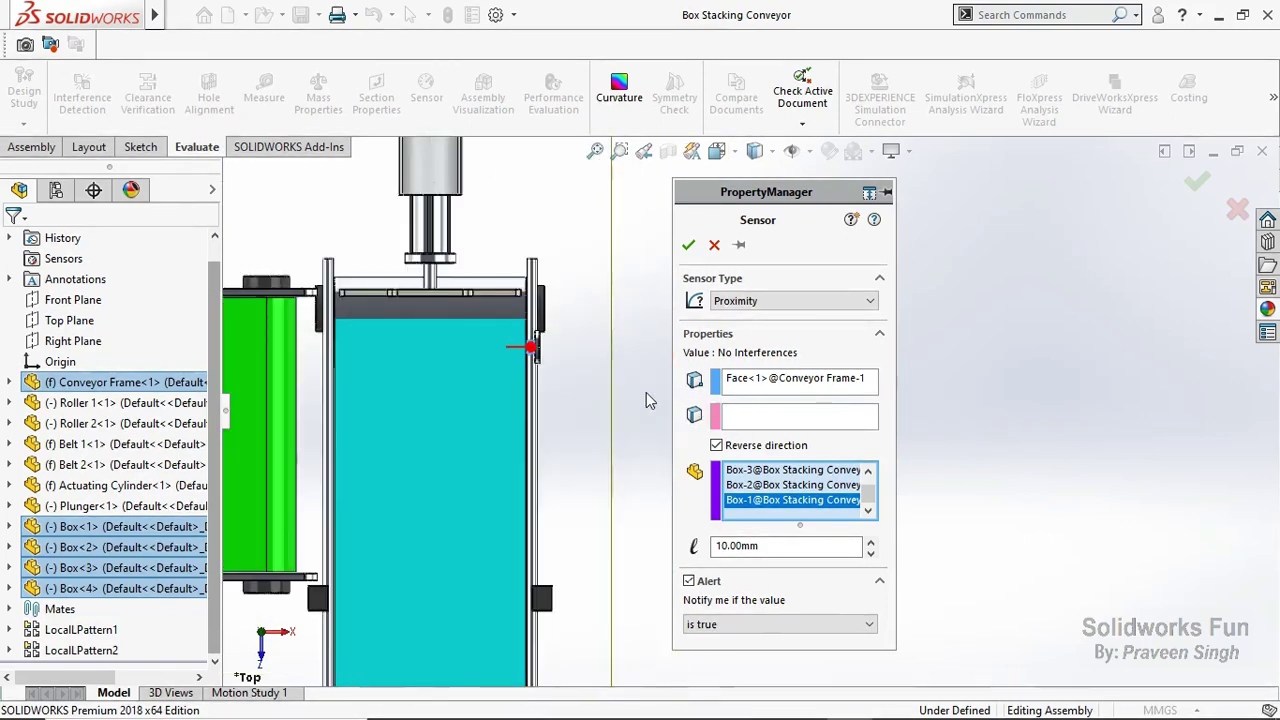
pyautogui.scroll(2, 559, 399)
pyautogui.scroll(2, 500, 410)
pyautogui.scroll(-1, 564, 408)
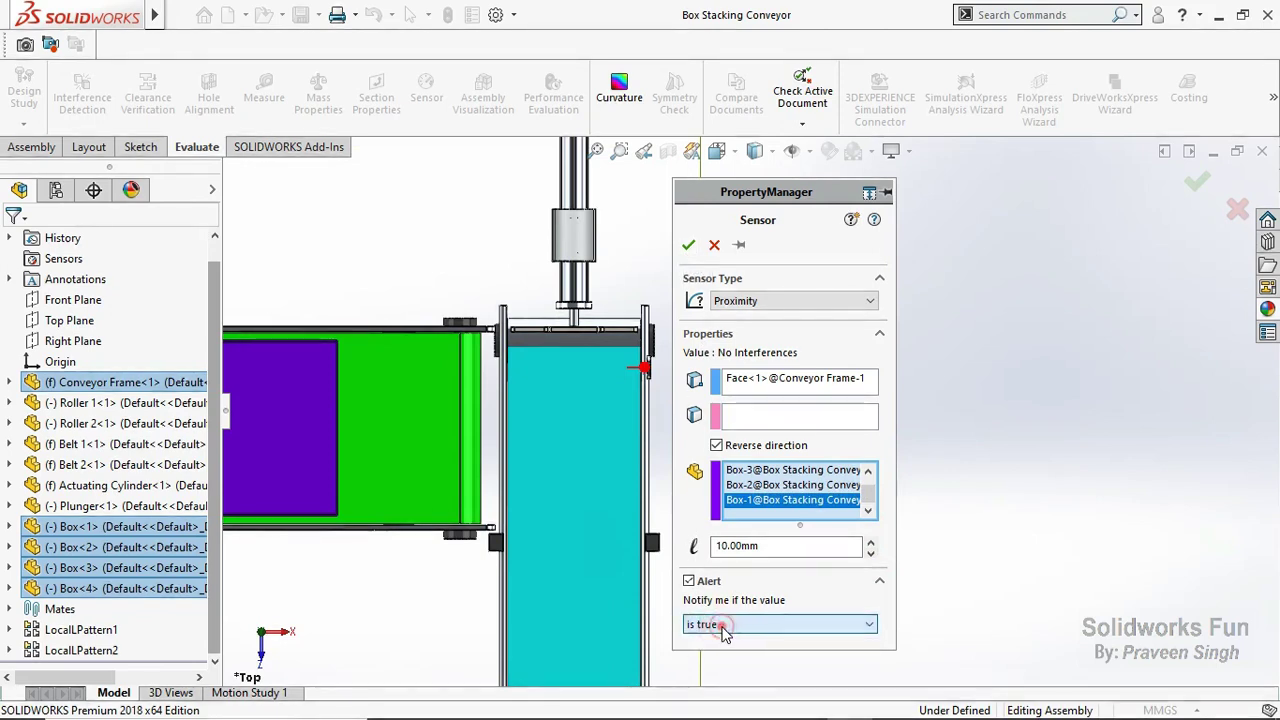
pyautogui.click(688, 248)
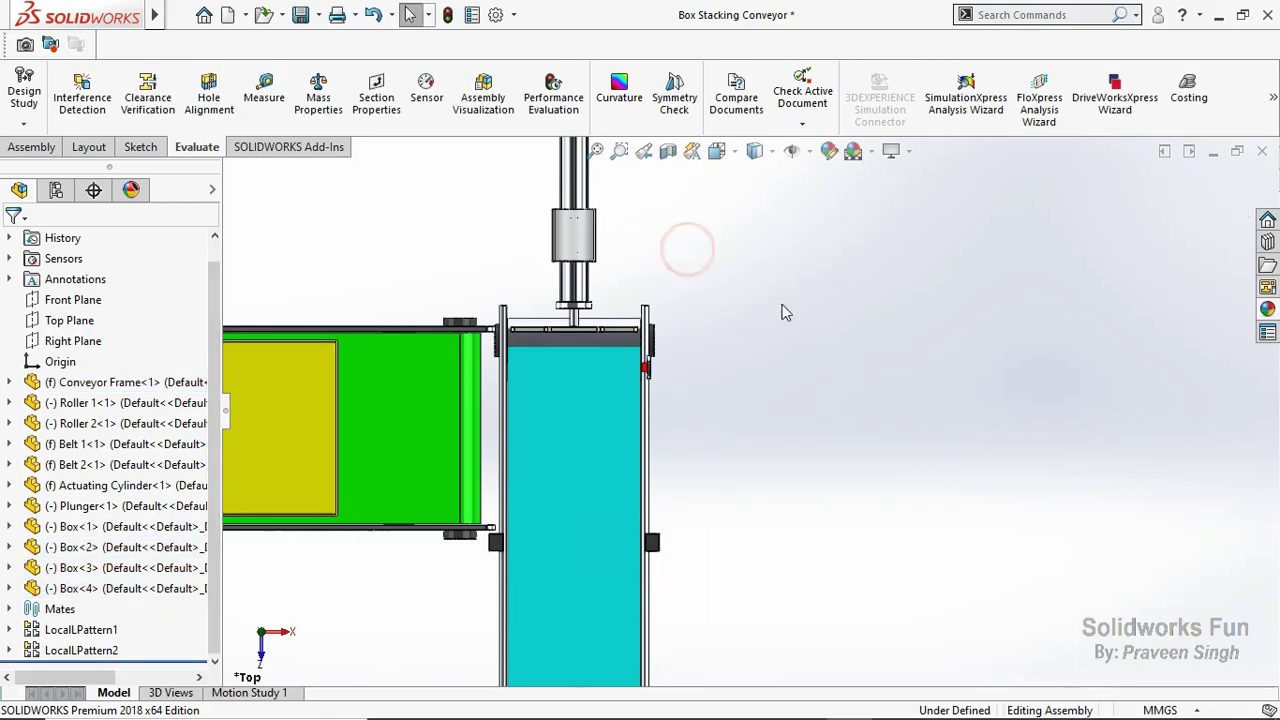
pyautogui.scroll(5, 785, 312)
pyautogui.scroll(-3, 600, 444)
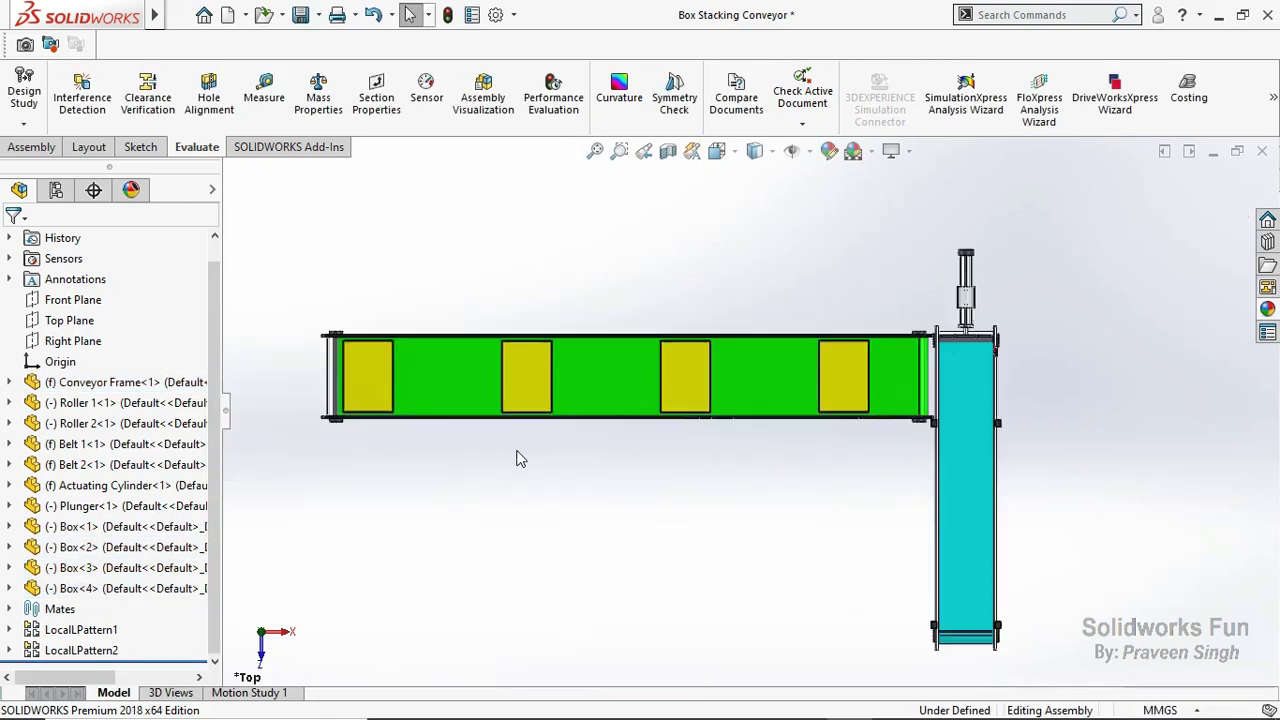
pyautogui.scroll(1, 519, 459)
pyautogui.moveTo(546, 388)
pyautogui.mouseDown(button='middle')
pyautogui.moveTo(460, 413)
pyautogui.moveTo(466, 323)
pyautogui.mouseUp(button='middle')
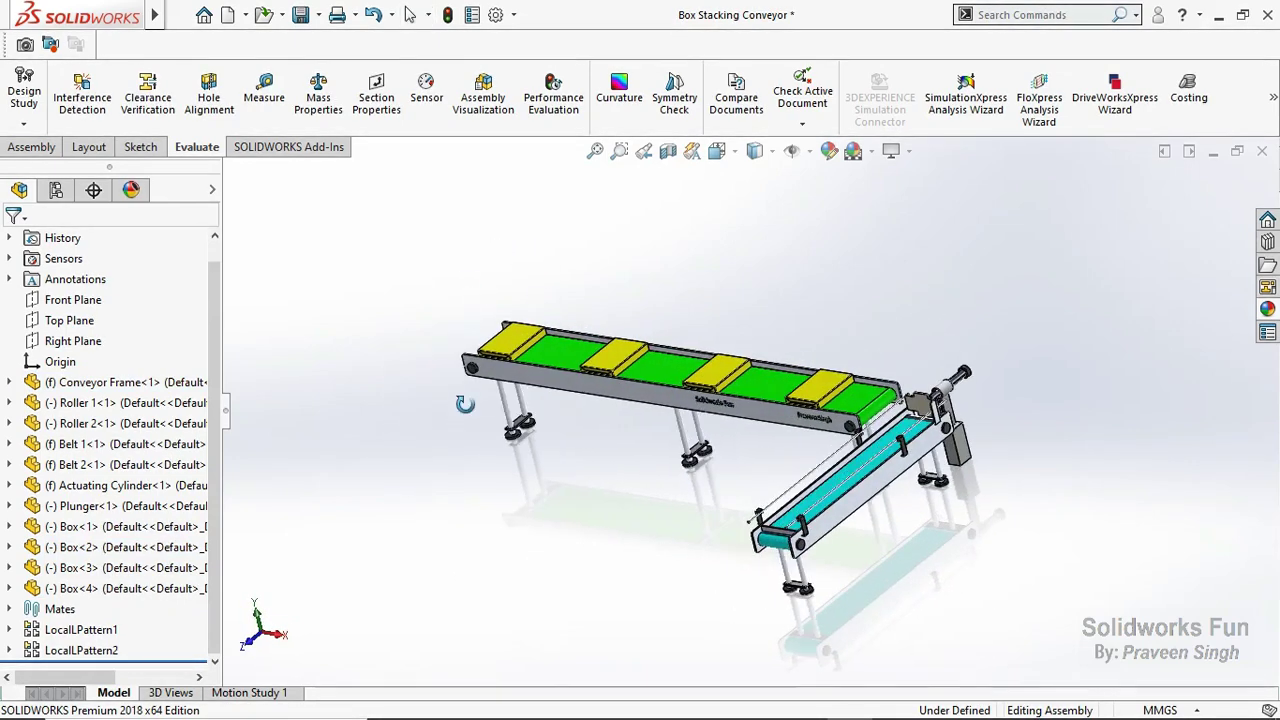
pyautogui.scroll(-2, 622, 449)
pyautogui.moveTo(622, 449)
pyautogui.mouseDown(button='middle')
pyautogui.moveTo(624, 405)
pyautogui.moveTo(789, 391)
pyautogui.mouseUp(button='middle')
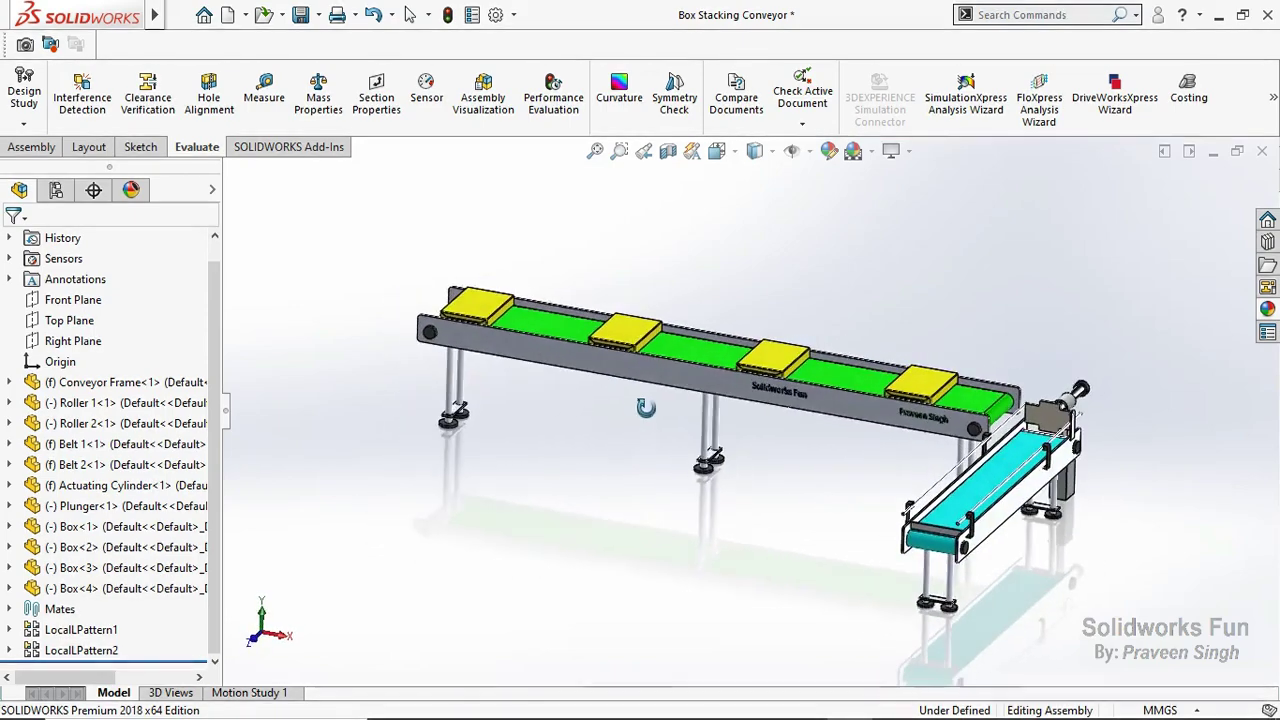
pyautogui.scroll(-2, 822, 466)
pyautogui.moveTo(822, 466); pyautogui.dragTo(814, 449, button='middle')
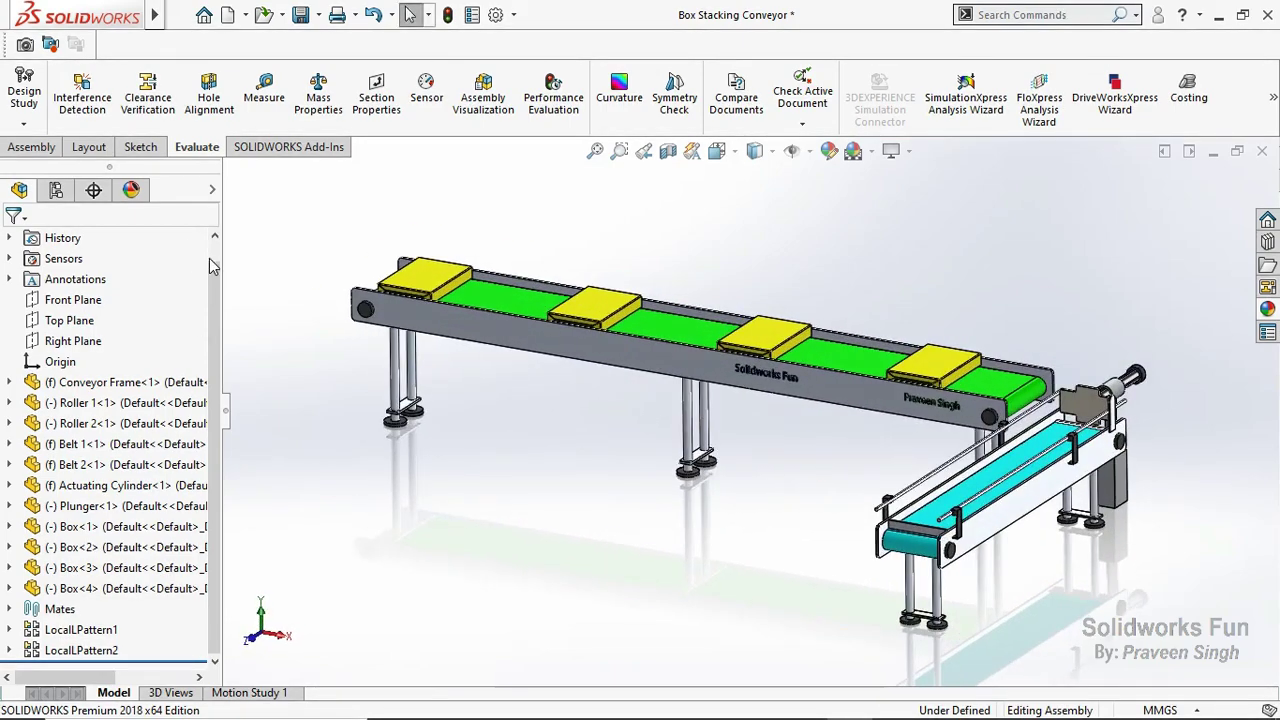
# Open the Directional1 light's properties from the scene's lights list.
pyautogui.click(131, 190)
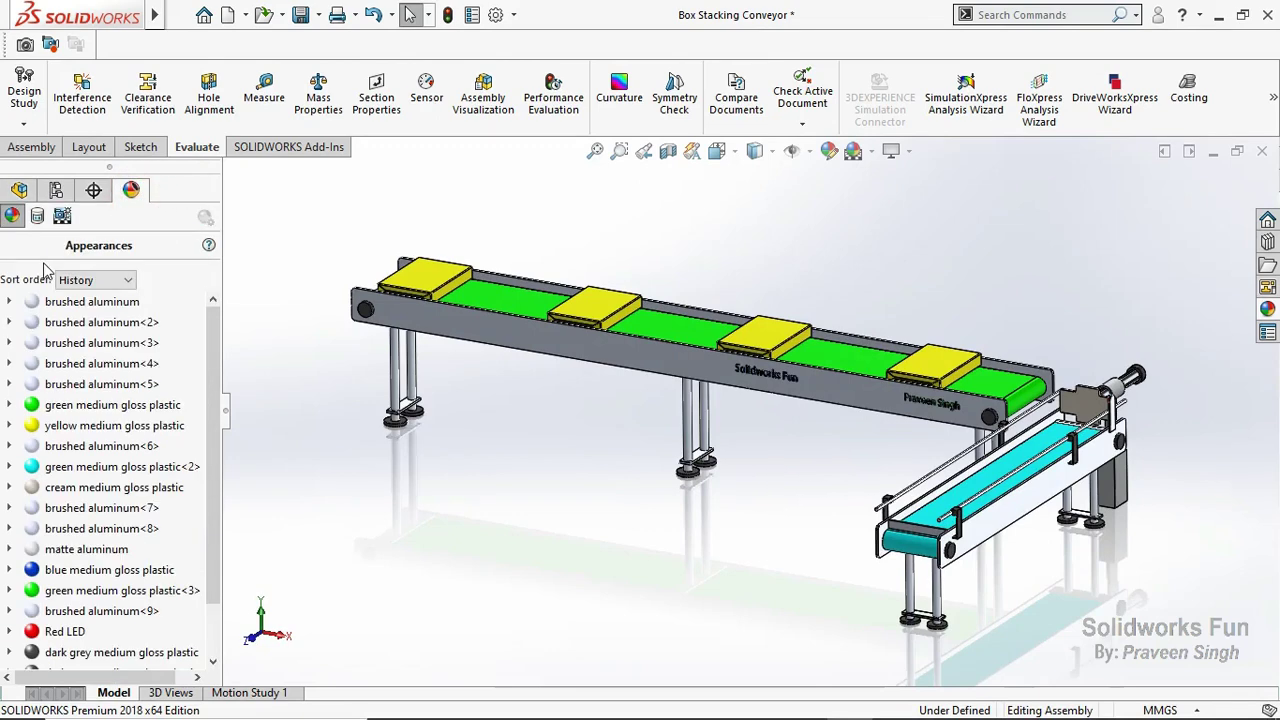
pyautogui.click(62, 215)
pyautogui.click(22, 302)
pyautogui.click(96, 342)
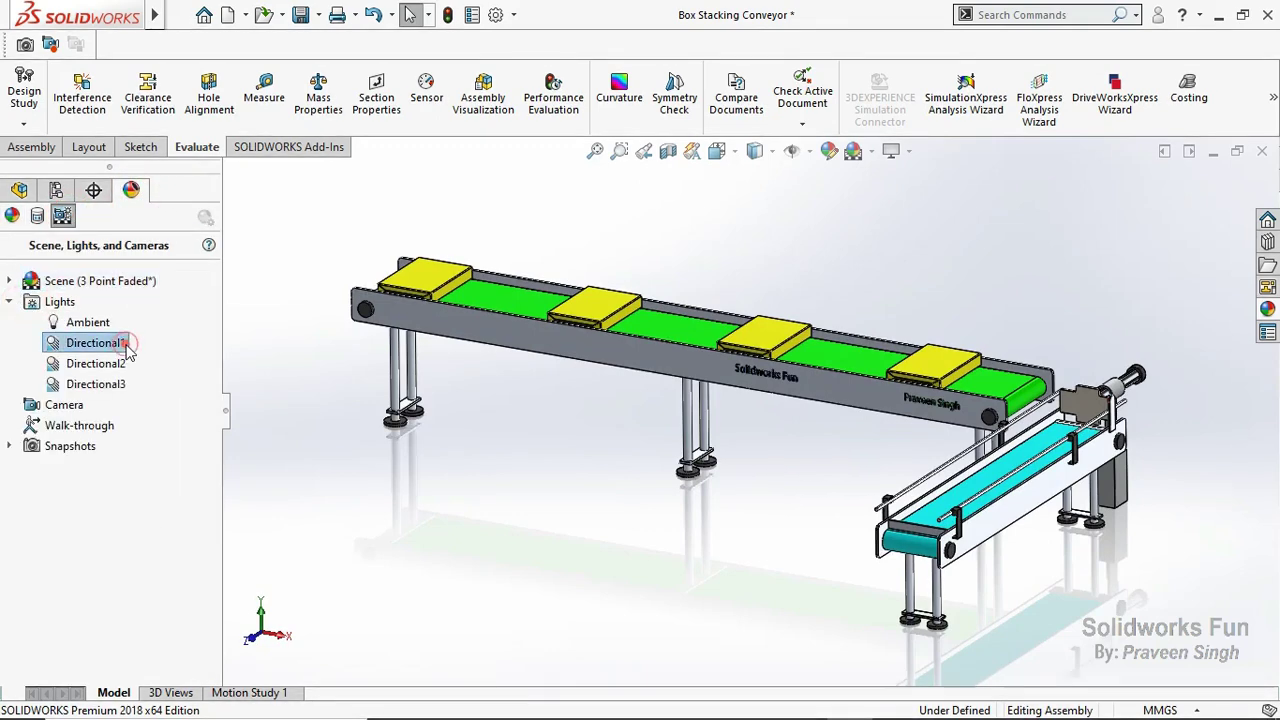
pyautogui.rightClick(96, 342)
pyautogui.press('Escape')
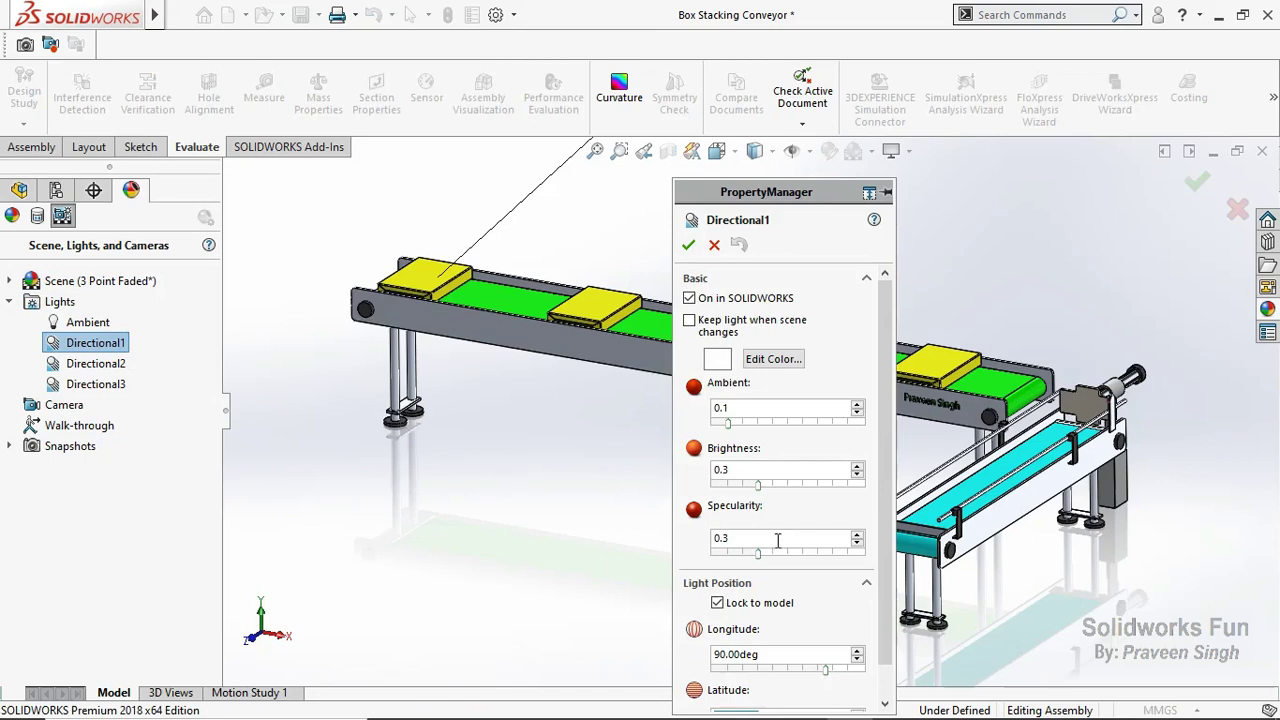
# Set Directional1 longitude to about 36° and latitude to 39.60°, then return to the feature tree.
pyautogui.moveTo(825, 668); pyautogui.dragTo(797, 668)
pyautogui.click(816, 655)
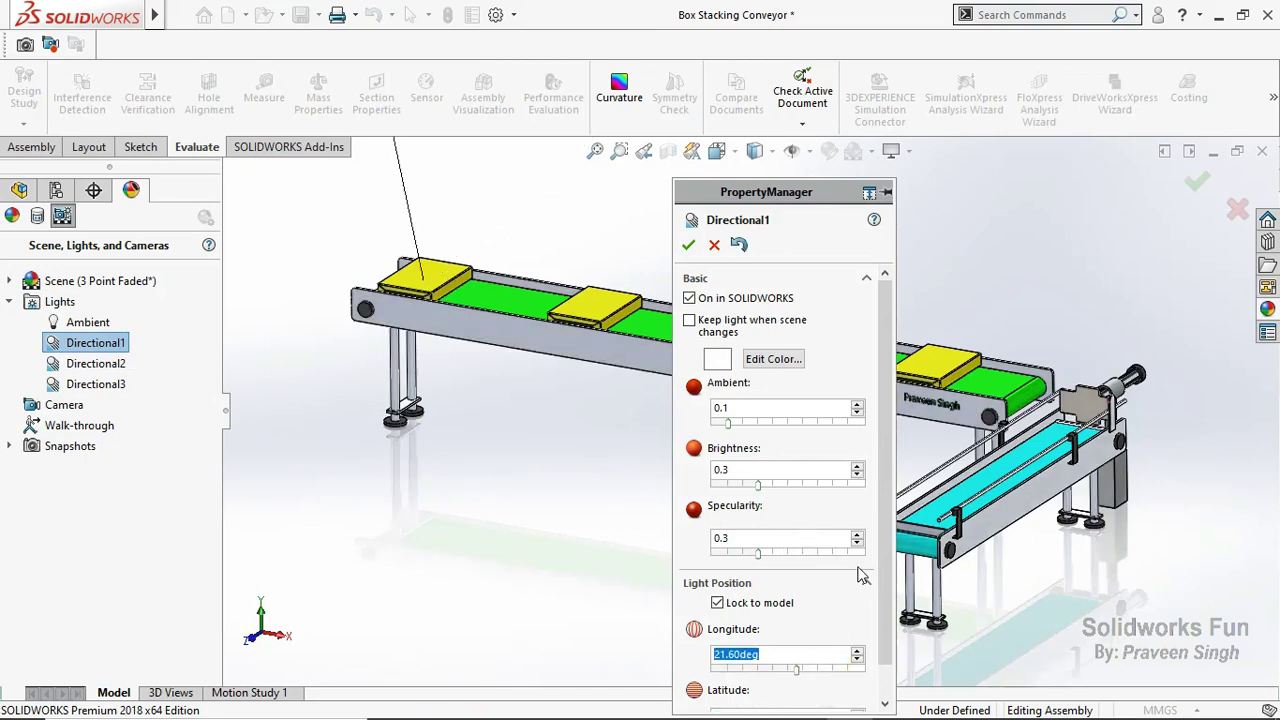
pyautogui.scroll(-1, 878, 604)
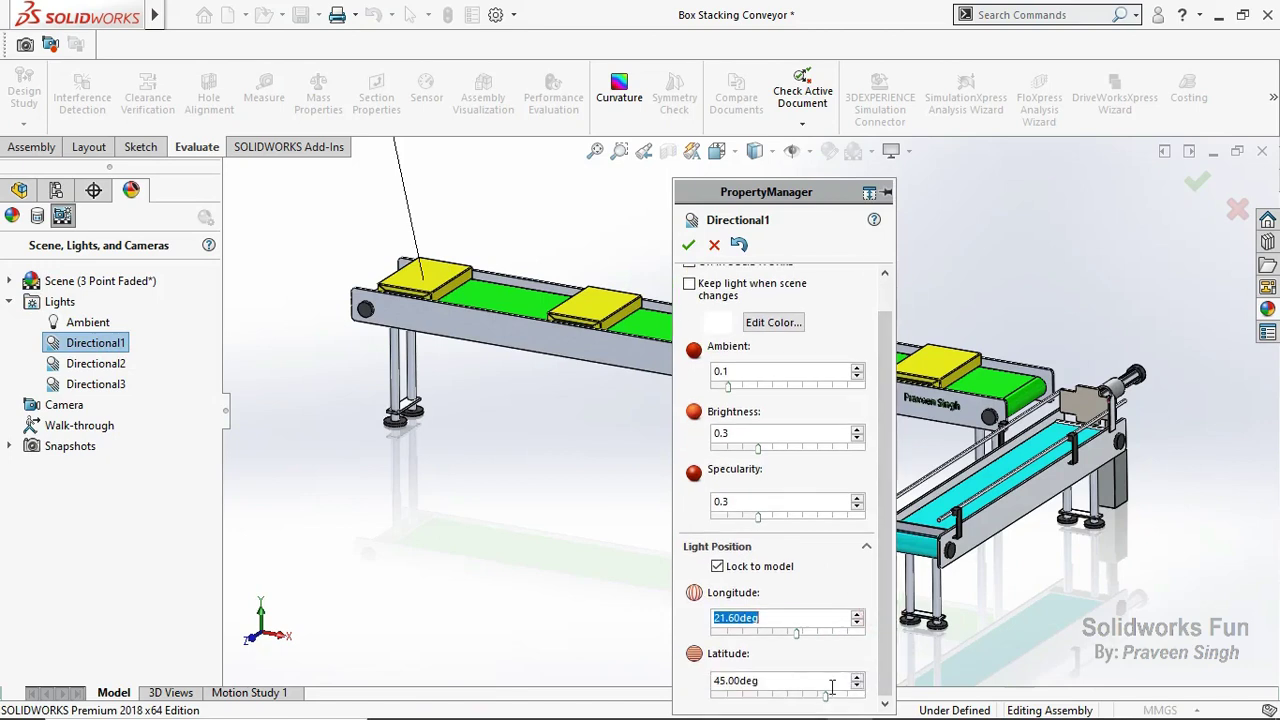
pyautogui.moveTo(799, 633); pyautogui.dragTo(804, 634)
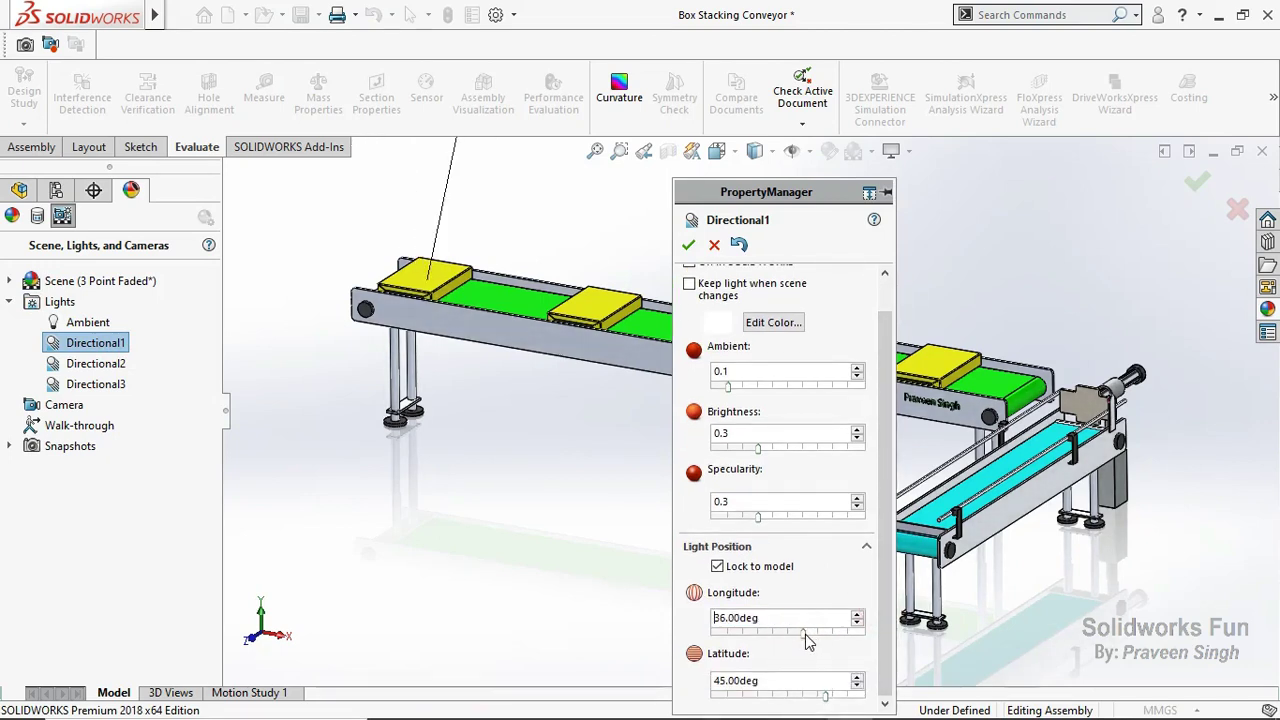
pyautogui.moveTo(825, 698); pyautogui.dragTo(822, 696)
pyautogui.click(822, 698)
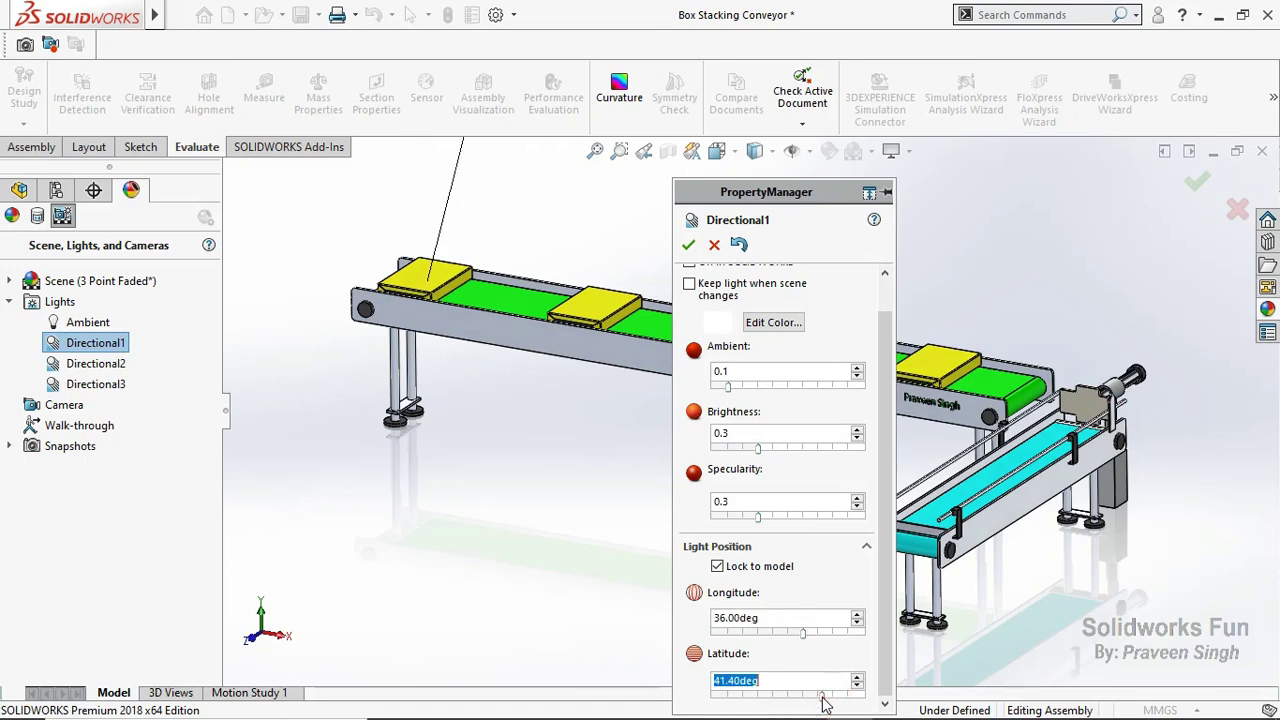
pyautogui.moveTo(823, 697); pyautogui.dragTo(820, 696)
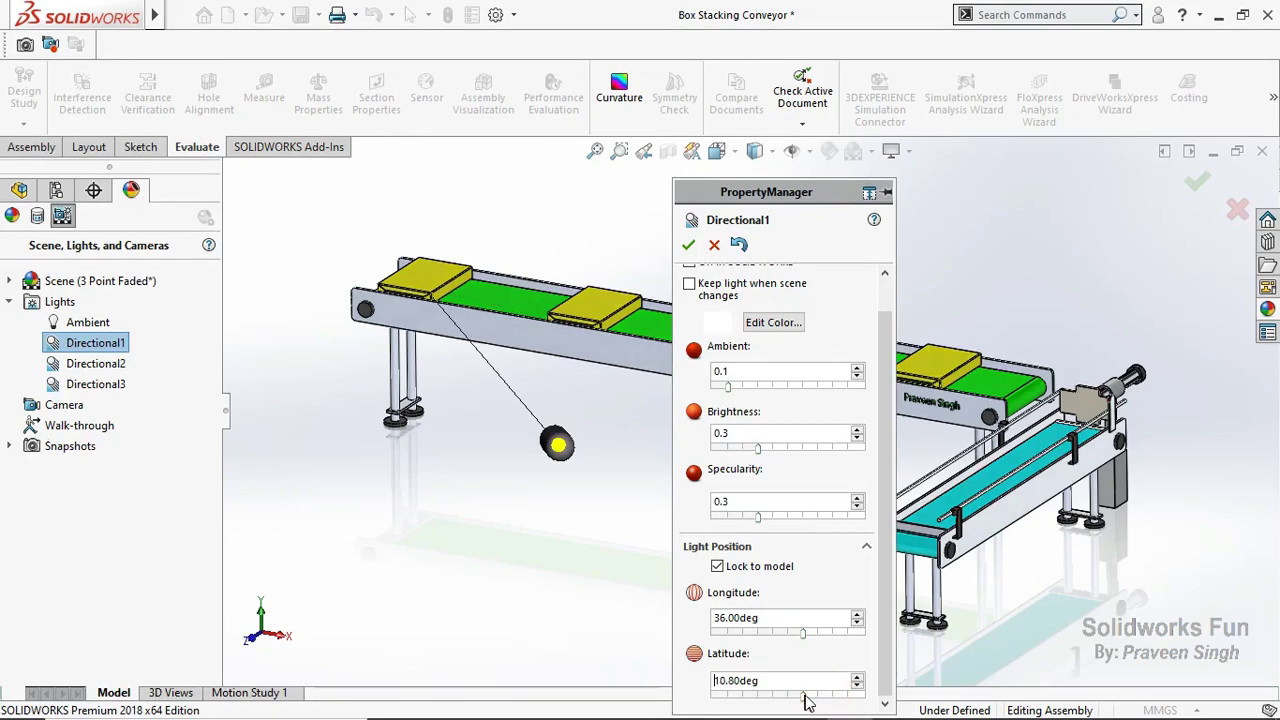
pyautogui.click(711, 247)
pyautogui.click(19, 190)
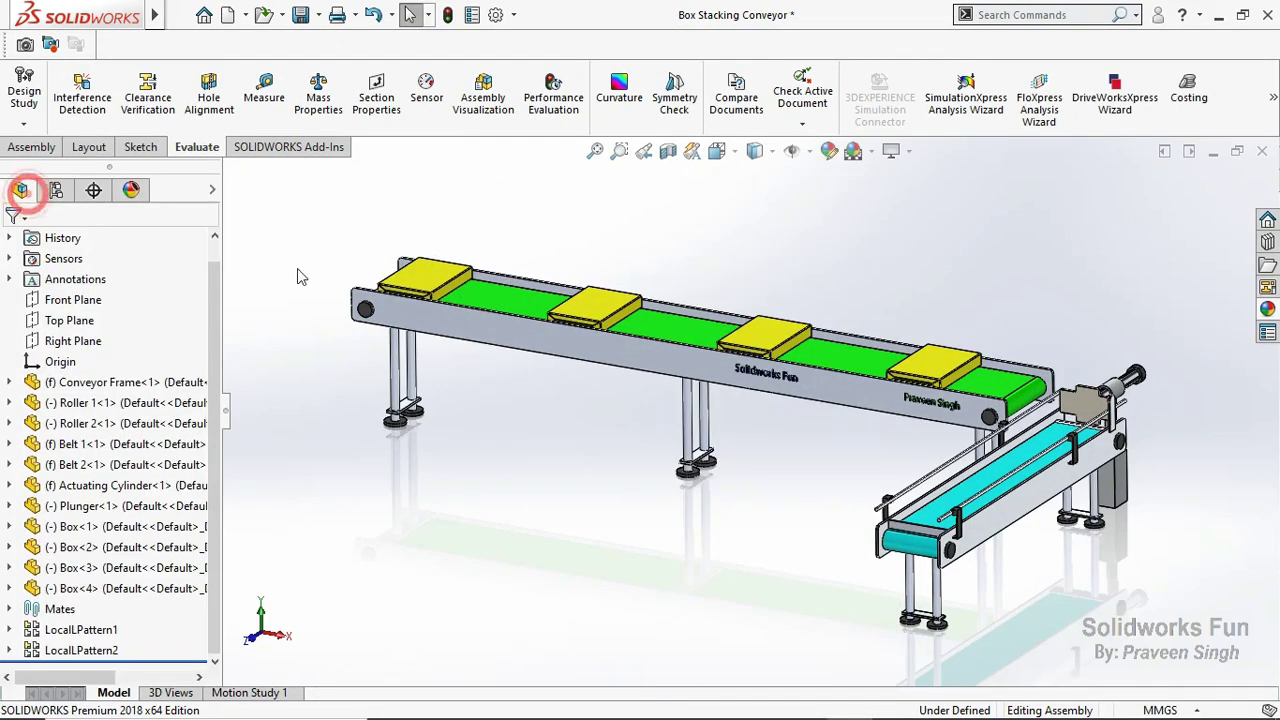
# Save the Box Stacking Conveyor assembly.
pyautogui.click(300, 15)
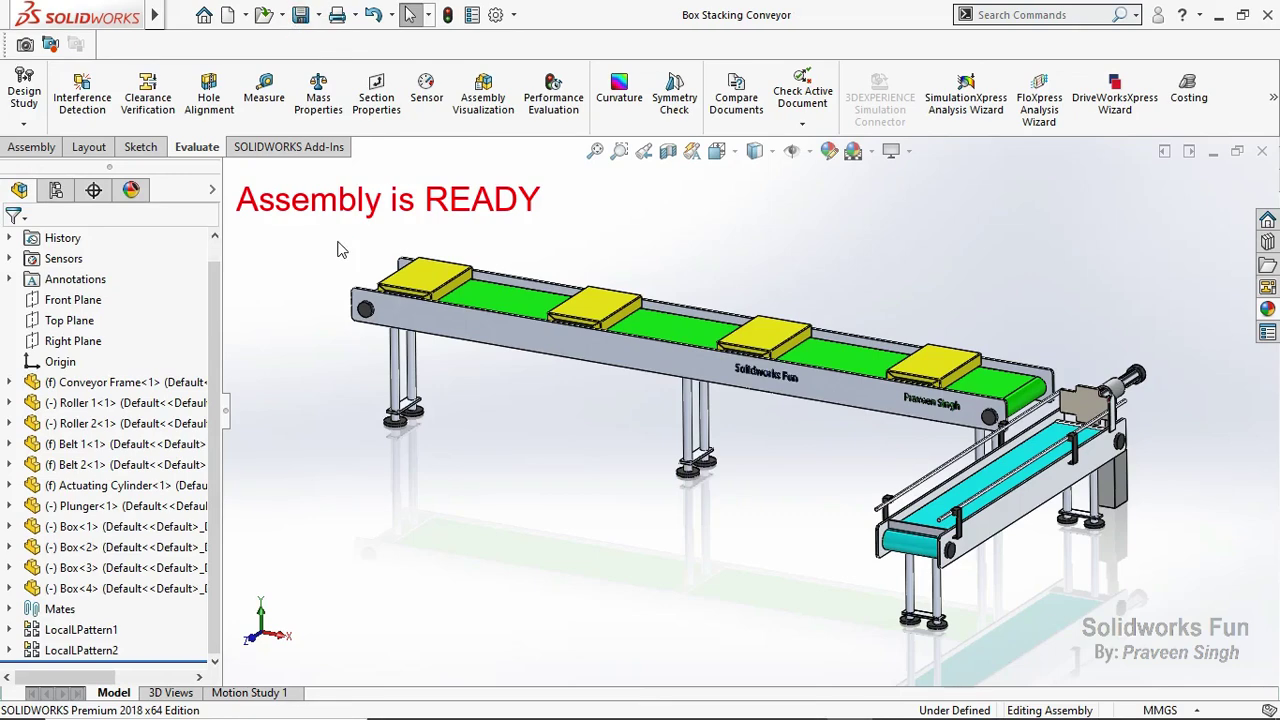
pyautogui.click(33, 150)
pyautogui.click(300, 22)
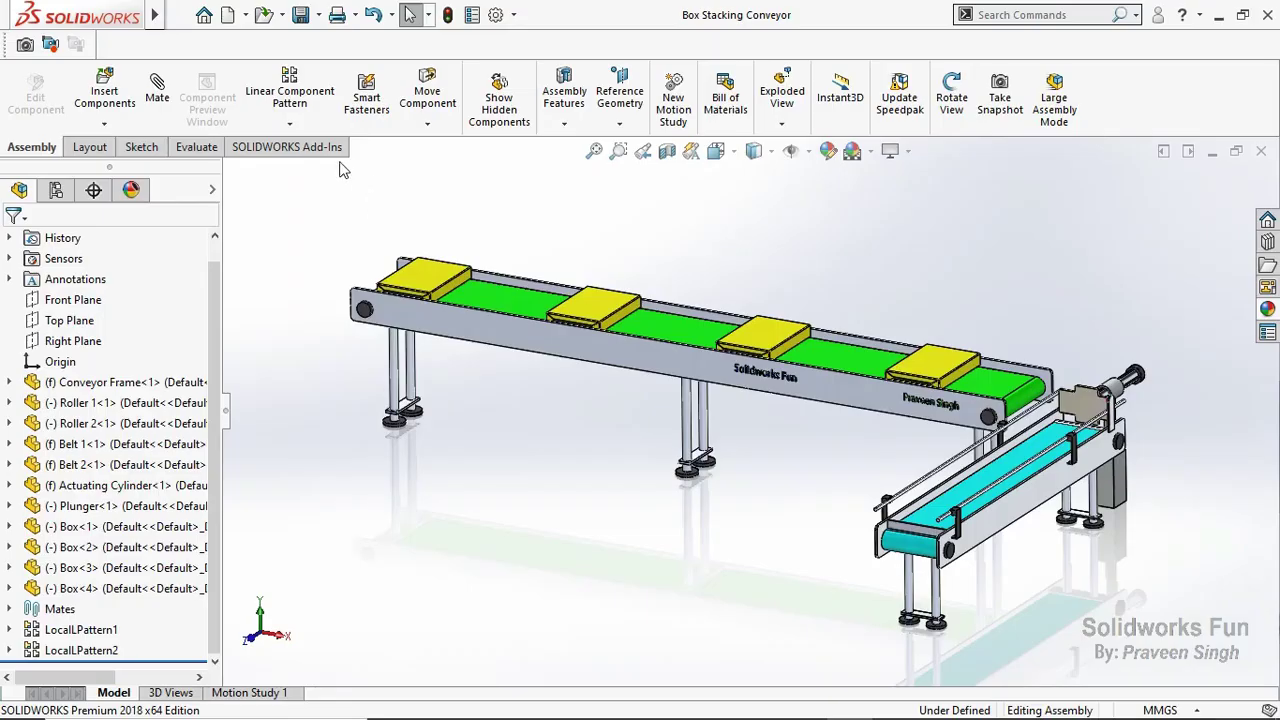
# Enable the SOLIDWORKS Motion add-in and open the Motion Study 1 timeline.
pyautogui.click(335, 162)
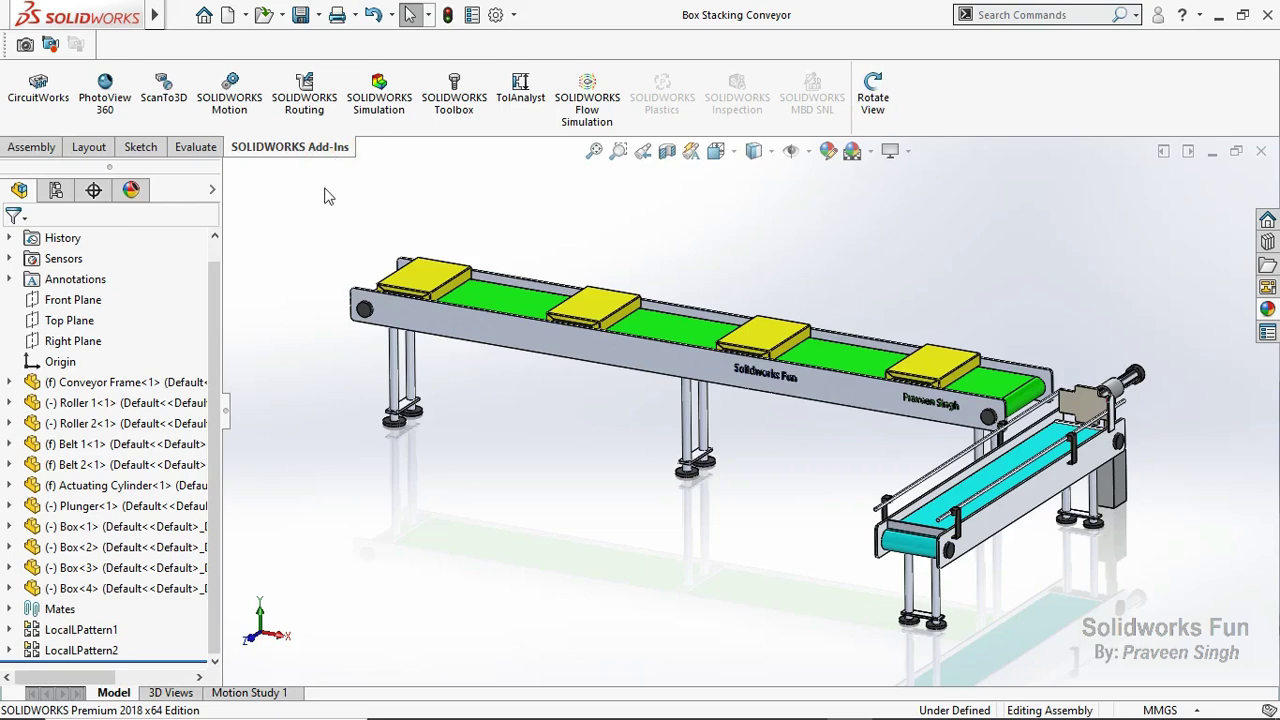
pyautogui.click(243, 110)
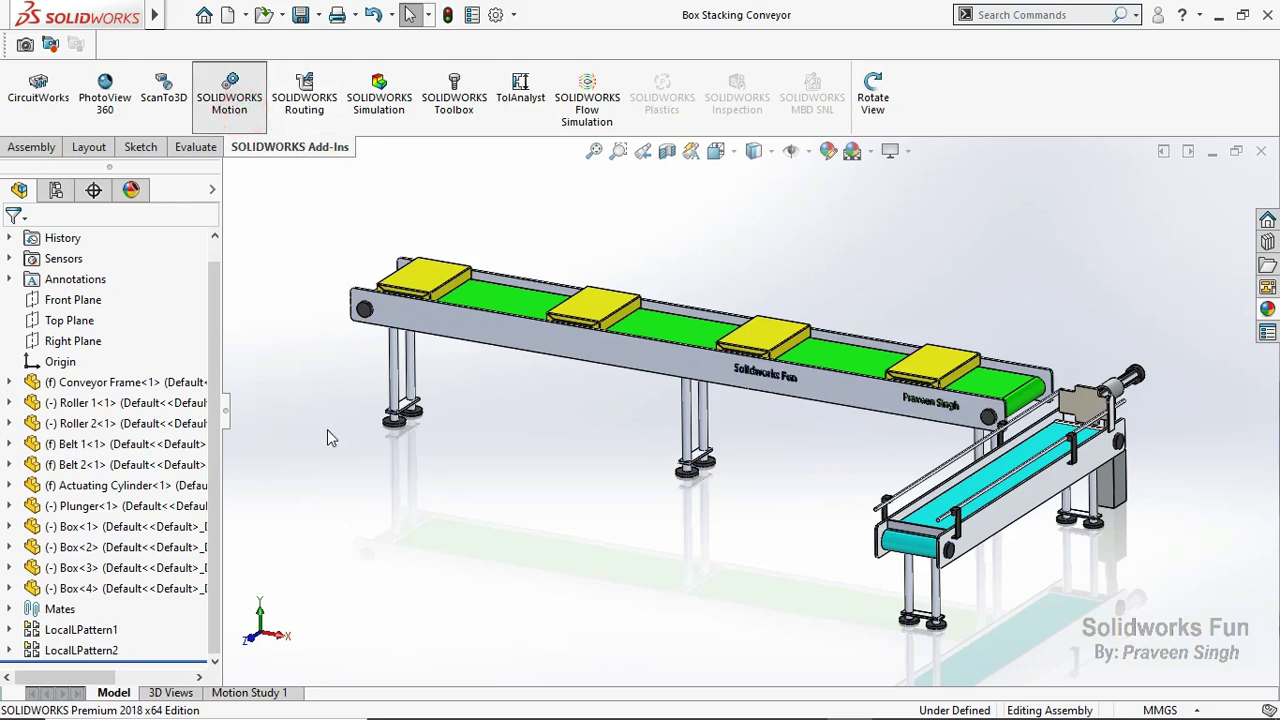
pyautogui.click(284, 696)
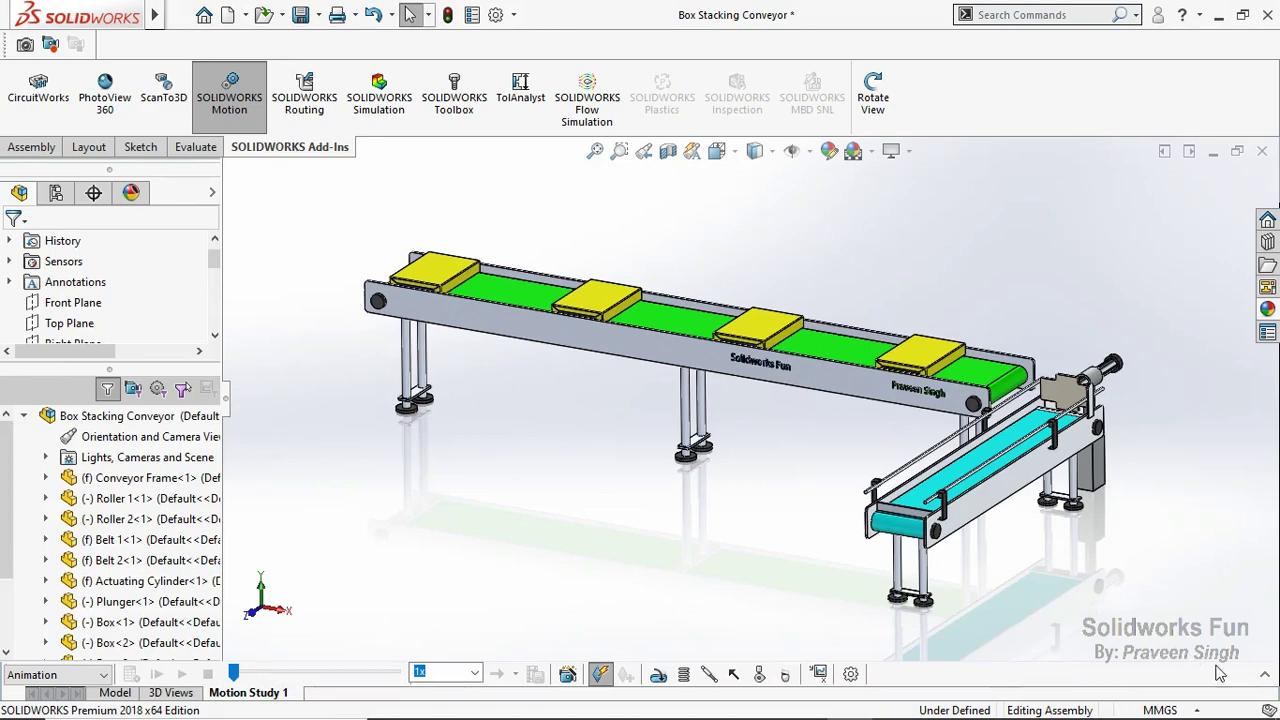
# Expand the timeline, disable view-key playback, and switch Motion Study 1 to Motion Analysis.
pyautogui.click(1257, 676)
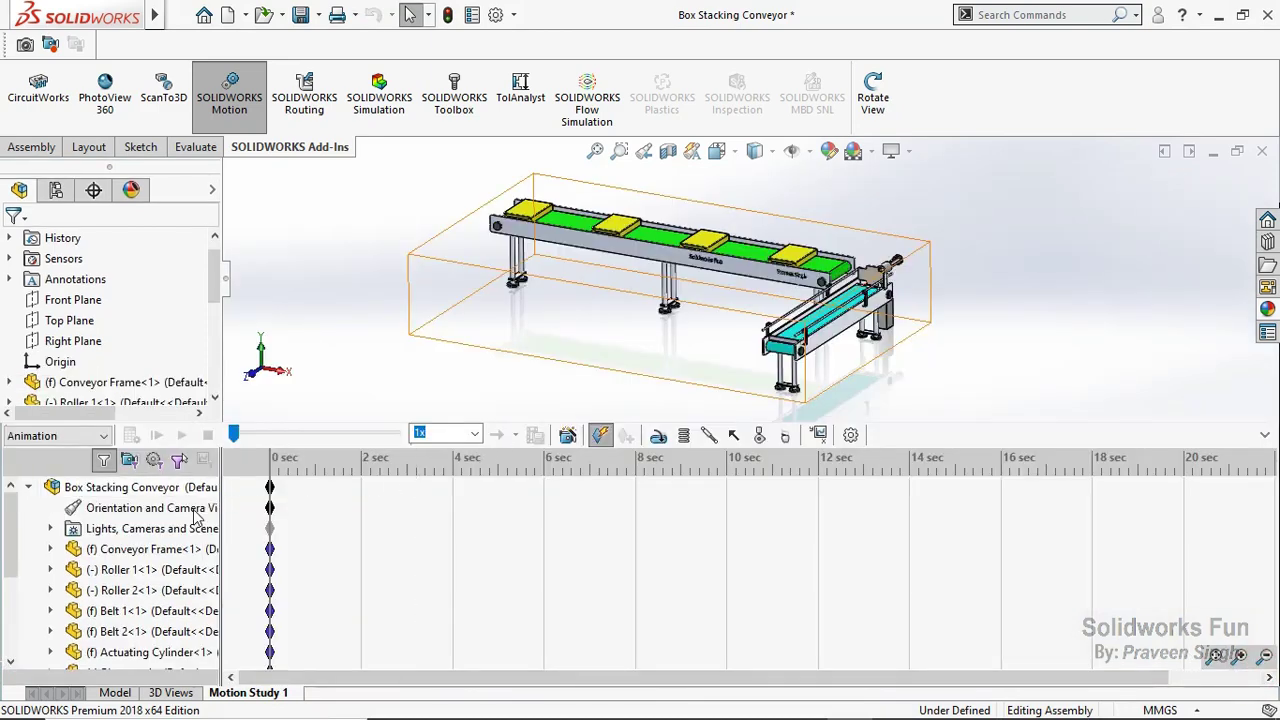
pyautogui.rightClick(196, 514)
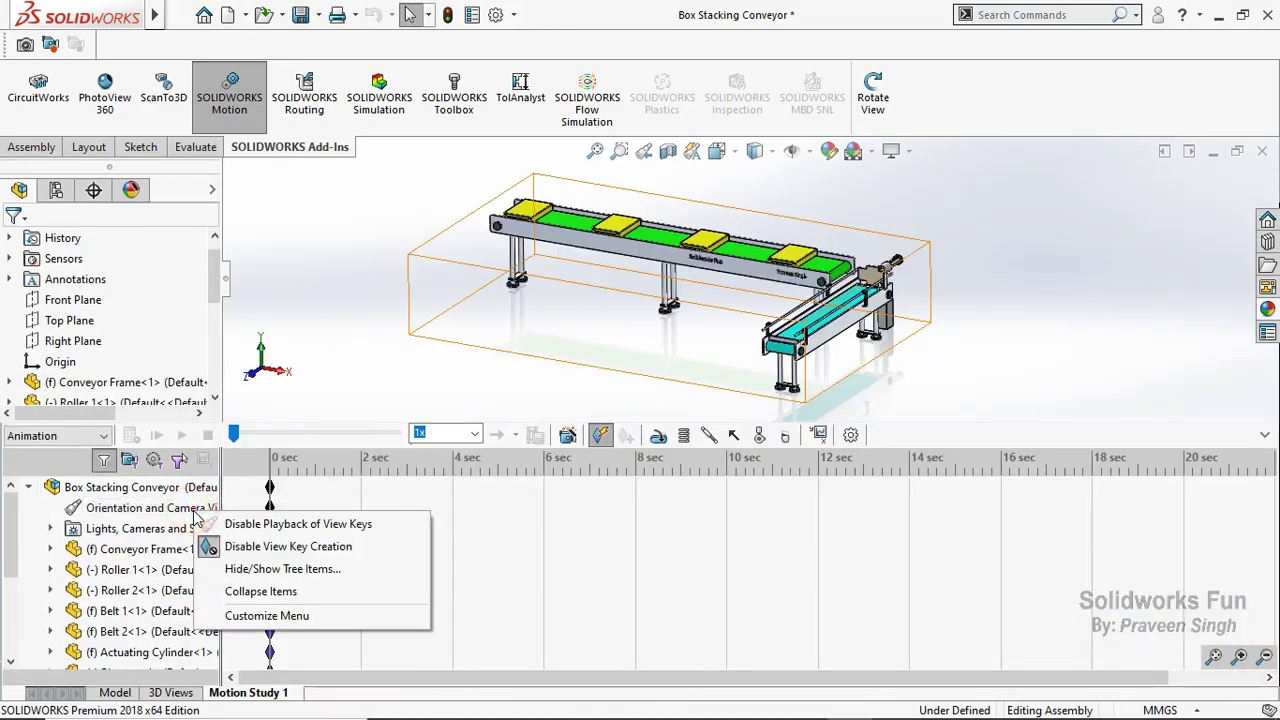
pyautogui.click(280, 524)
pyautogui.click(90, 436)
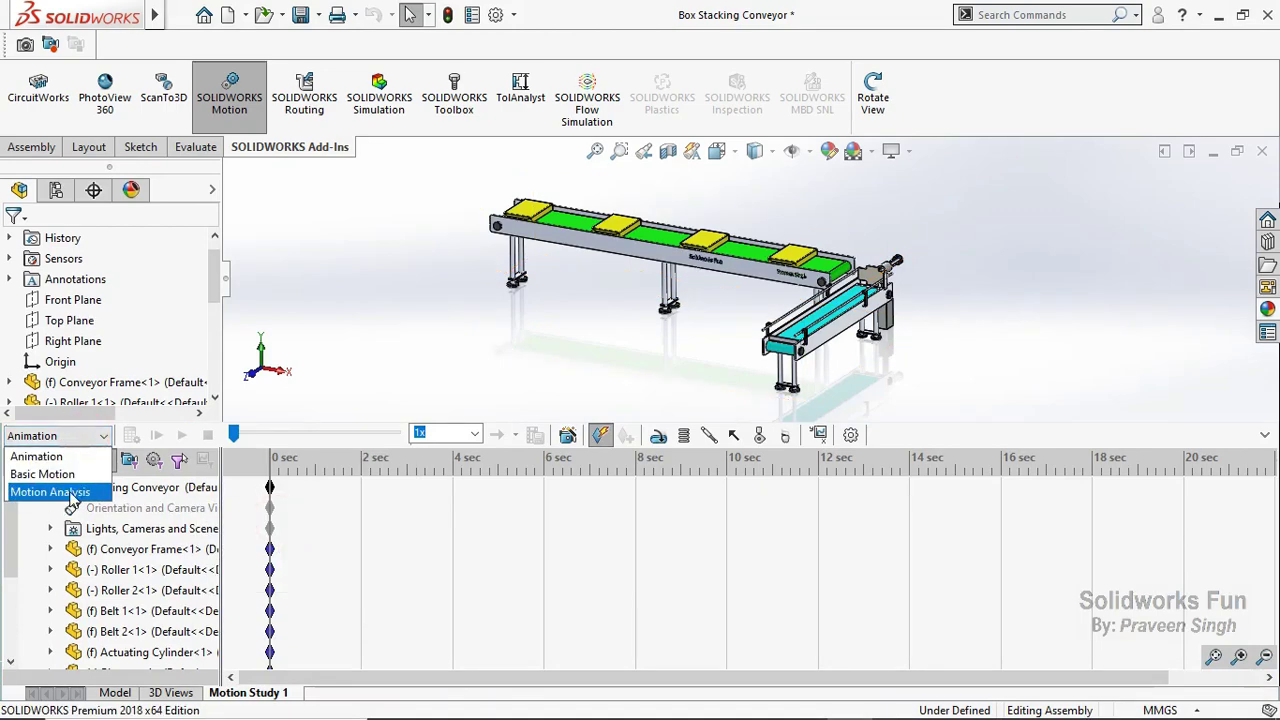
pyautogui.click(70, 493)
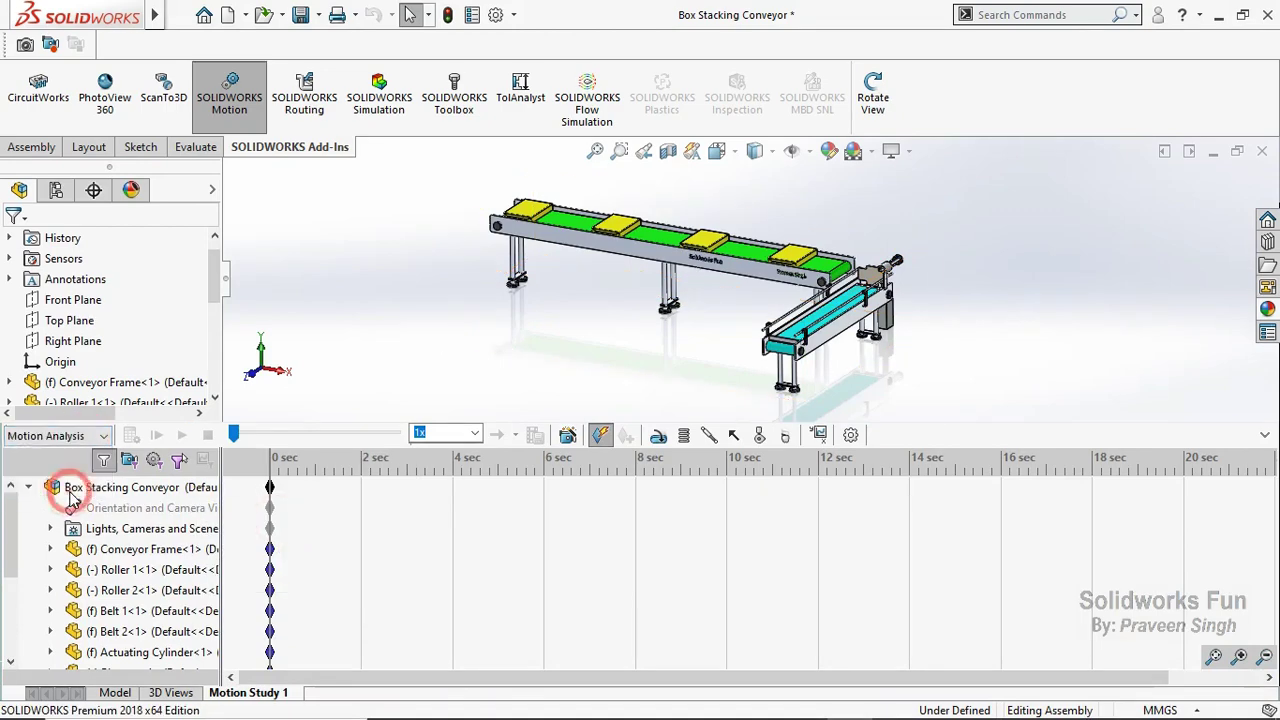
# Add gravity to the study along the Y axis.
pyautogui.click(785, 436)
pyautogui.click(775, 328)
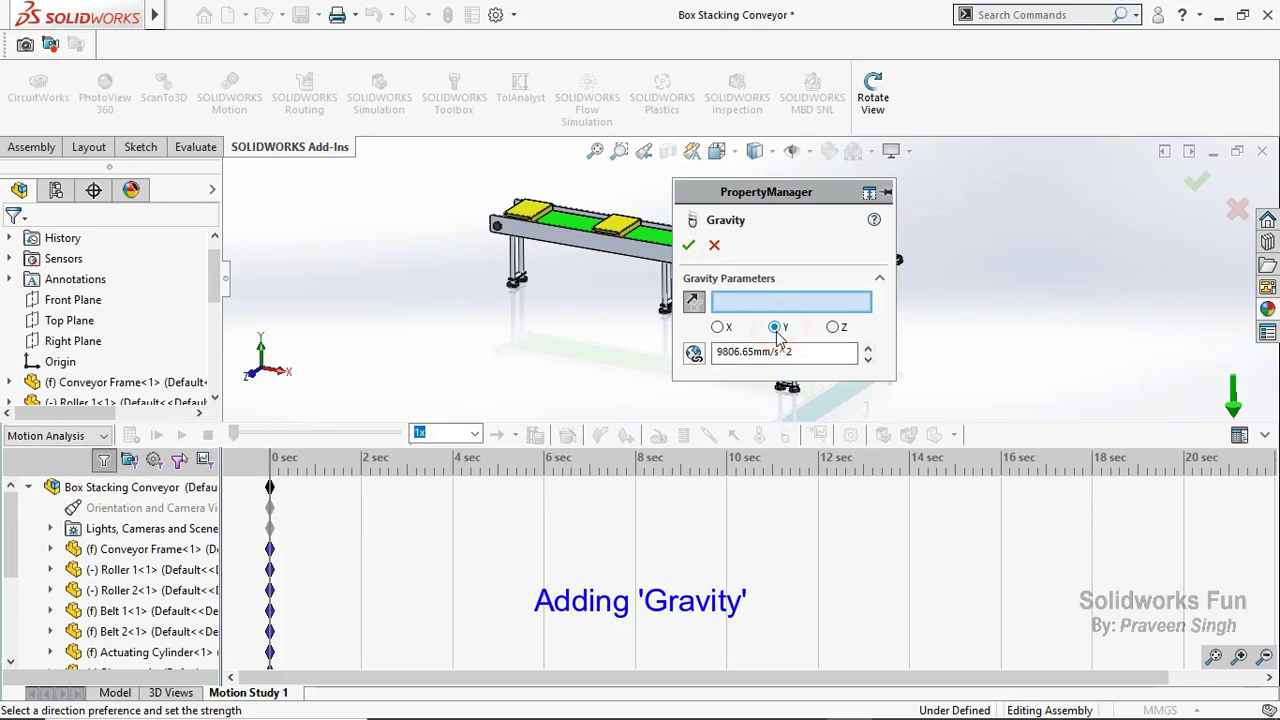
pyautogui.click(689, 246)
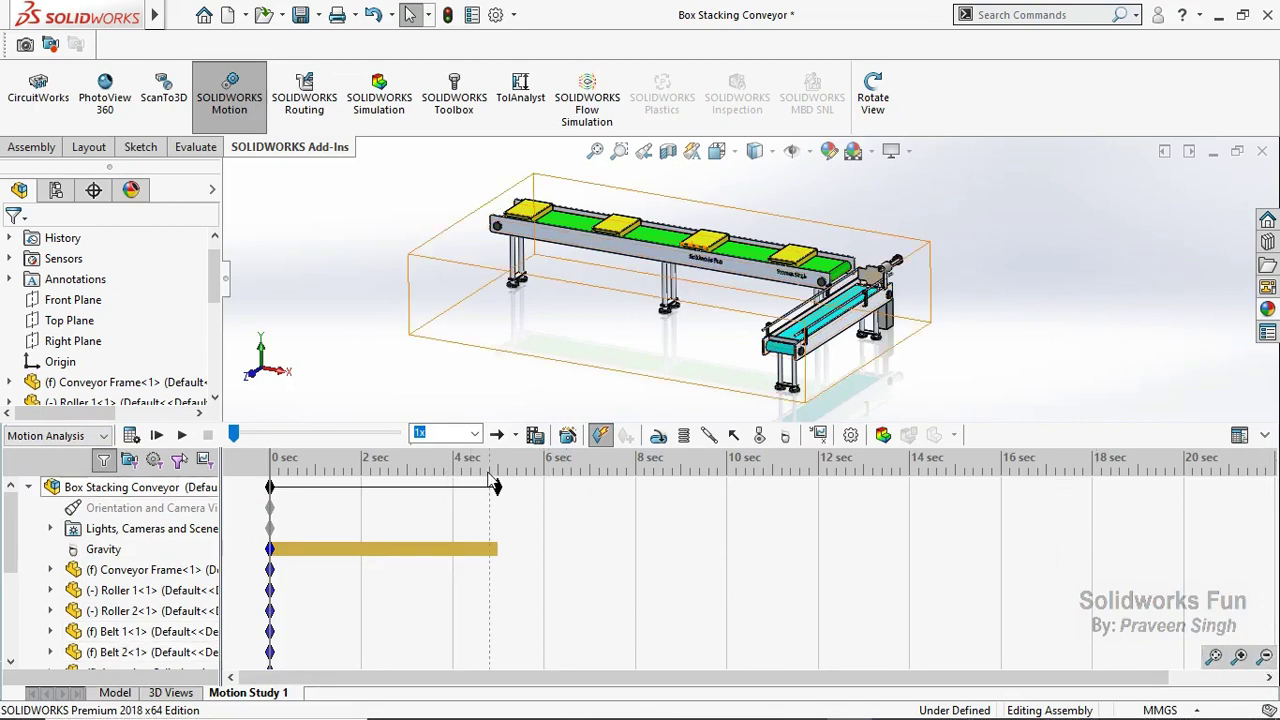
# Extend the study end time from 5 to about 22 seconds and zoom the timeline out.
pyautogui.moveTo(497, 487); pyautogui.dragTo(1273, 492)
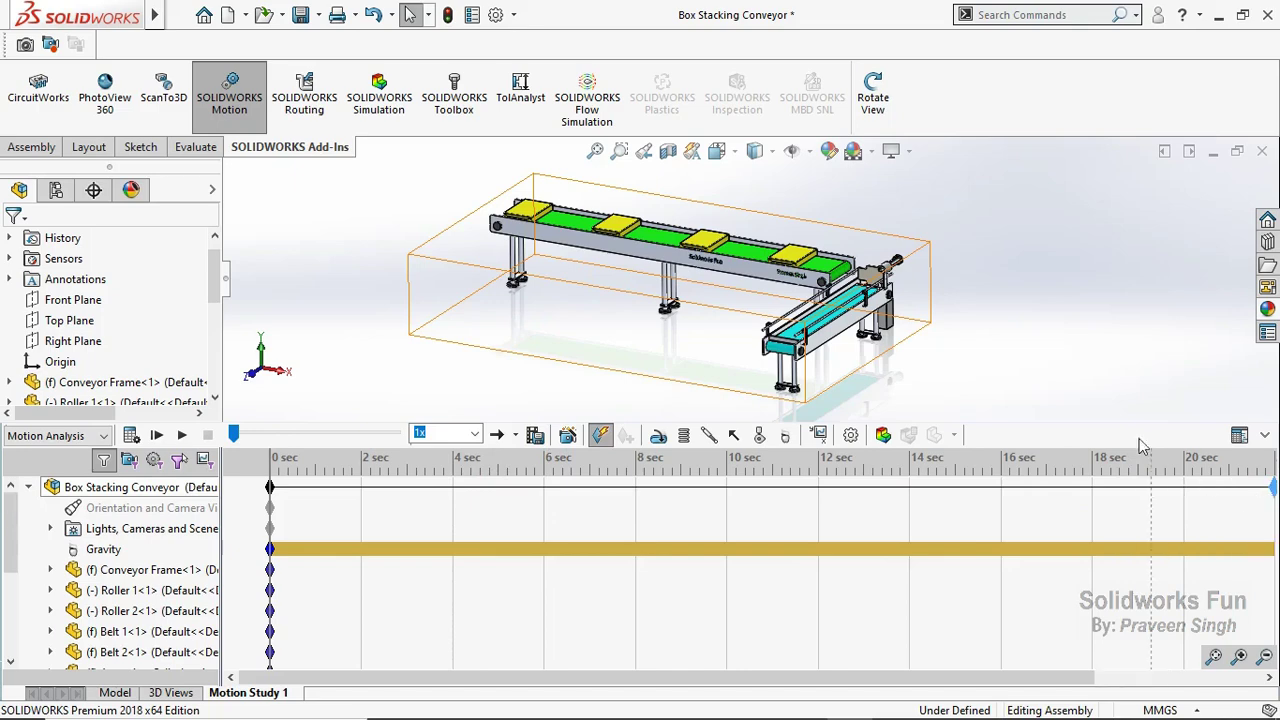
pyautogui.click(1266, 656)
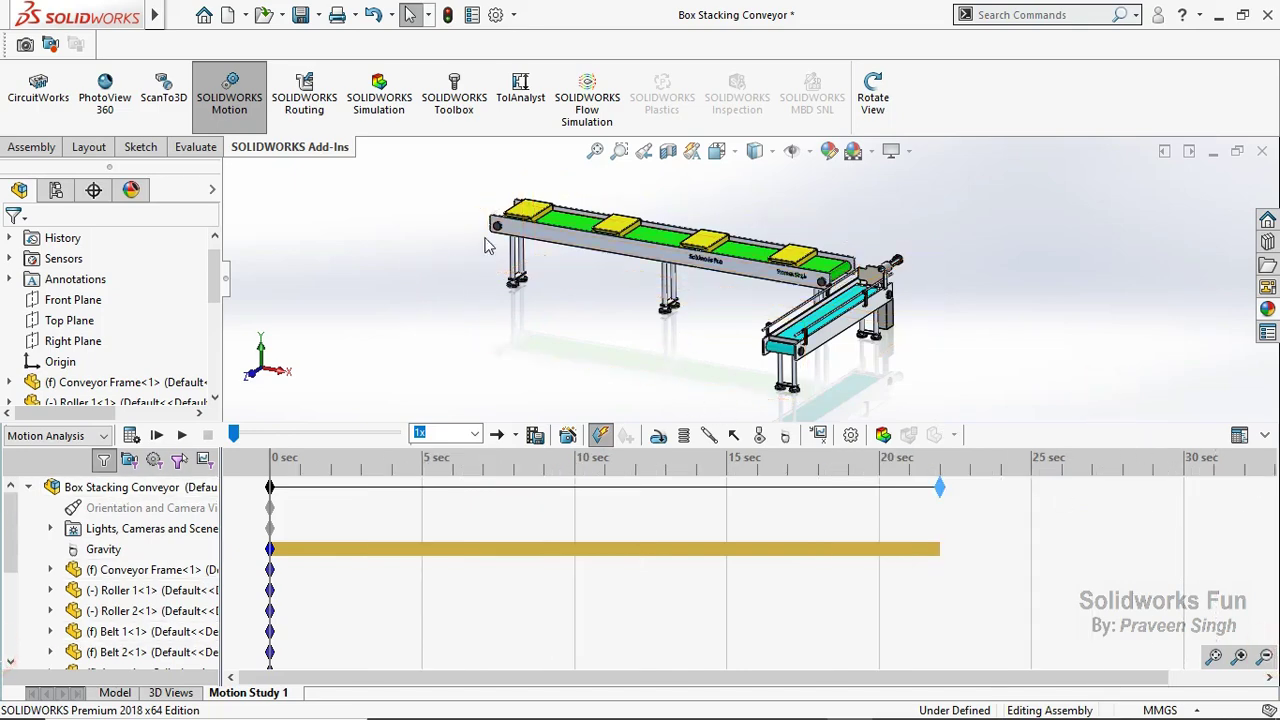
pyautogui.scroll(-2, 495, 240)
pyautogui.scroll(-3, 530, 240)
pyautogui.scroll(-3, 564, 239)
pyautogui.moveTo(564, 239); pyautogui.dragTo(585, 280, button='middle')
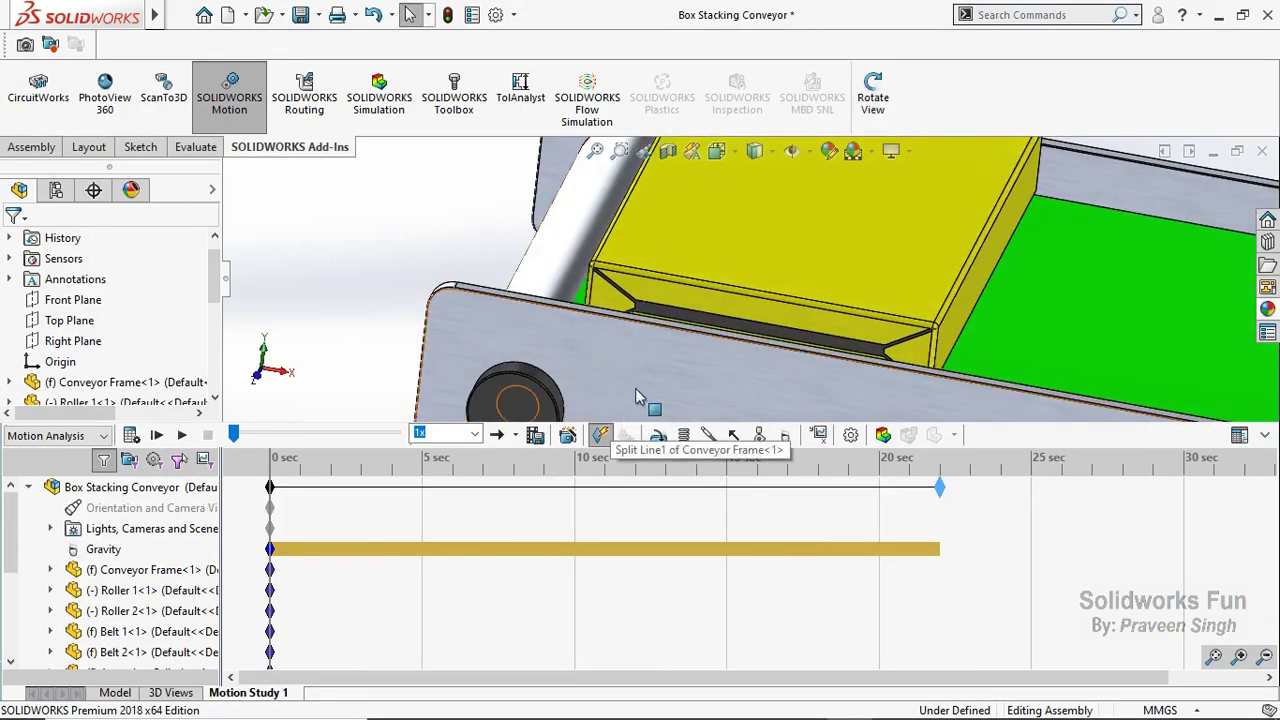
# Add a rotary motor driving the Roller 1 face at a constant 60 RPM.
pyautogui.click(658, 435)
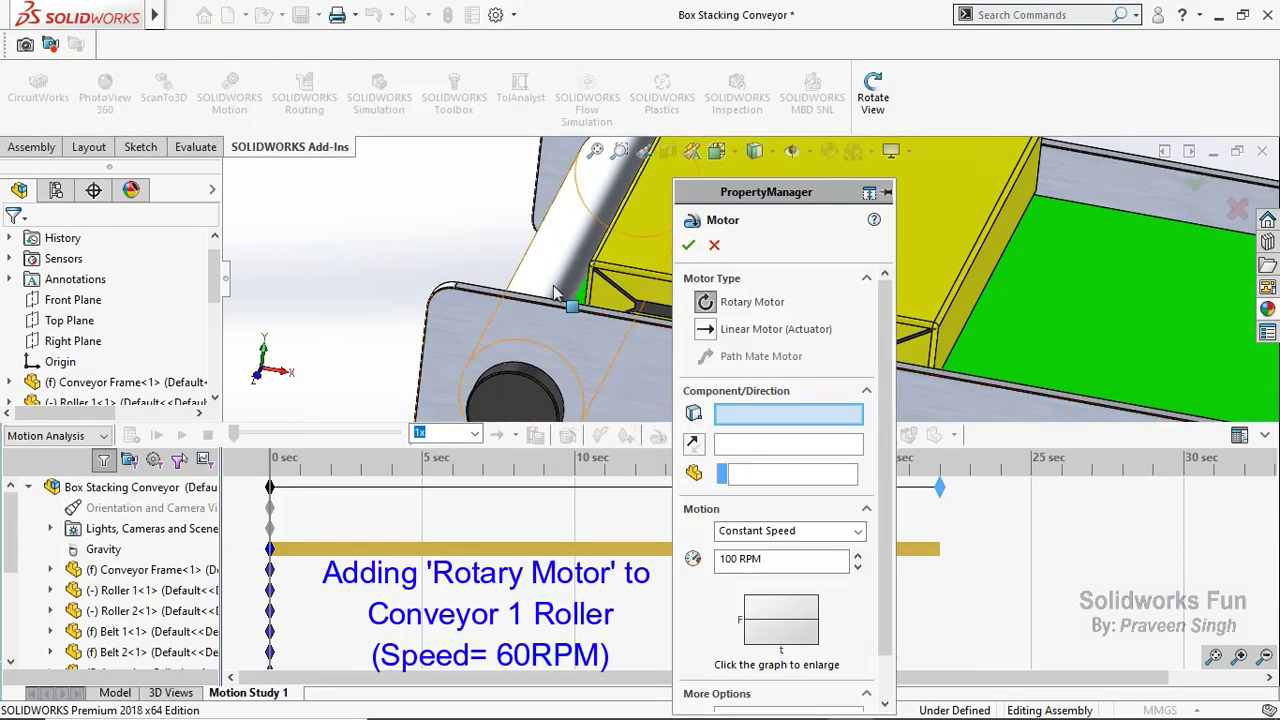
pyautogui.click(553, 285)
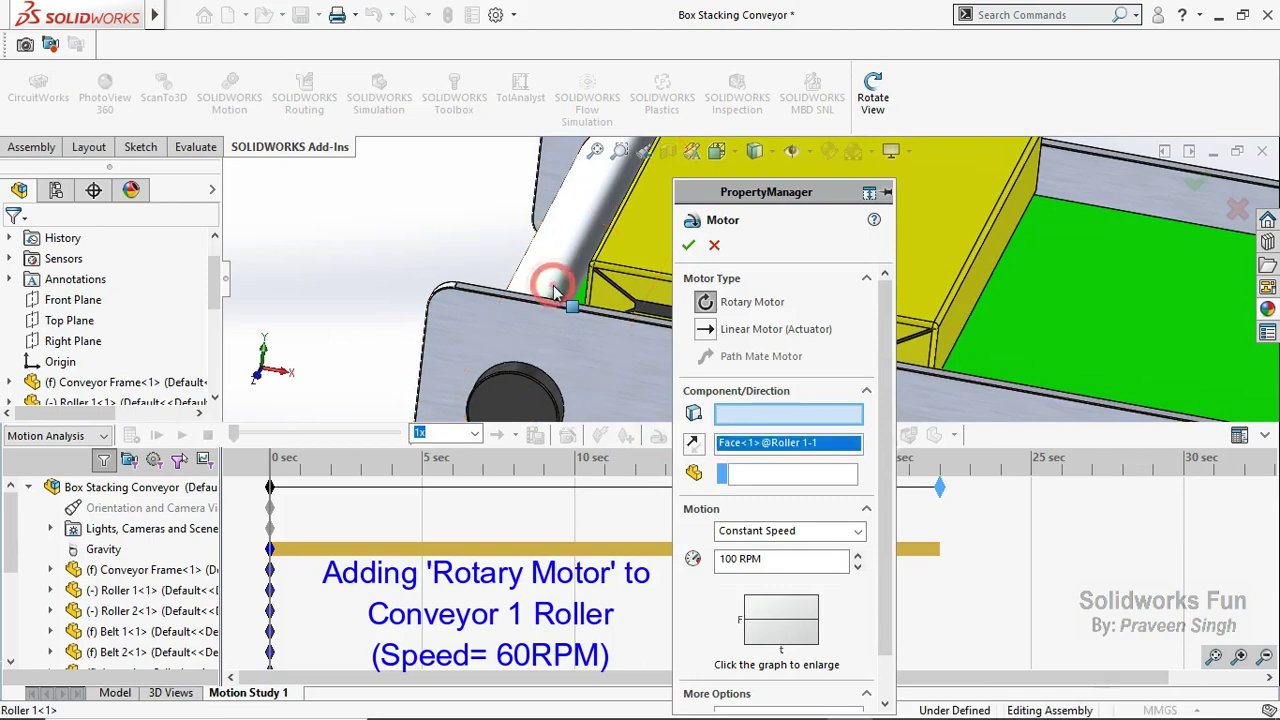
pyautogui.doubleClick(765, 558)
pyautogui.write('60')
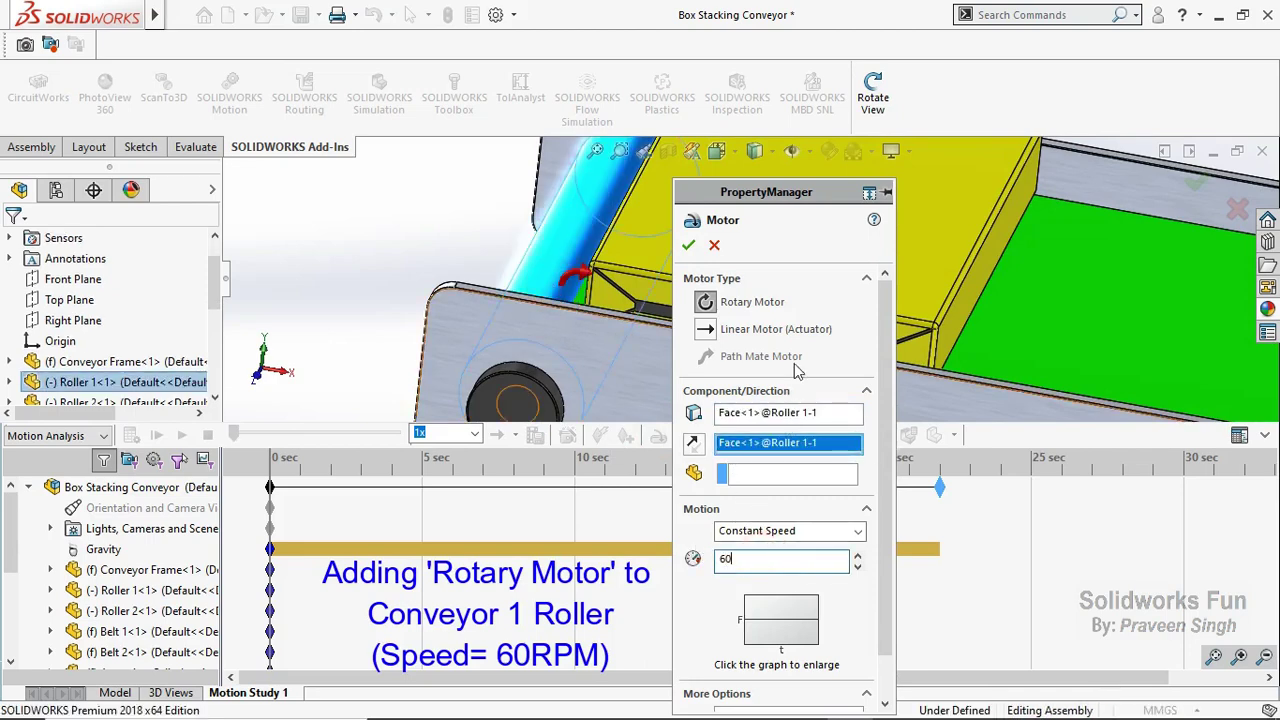
pyautogui.click(785, 250)
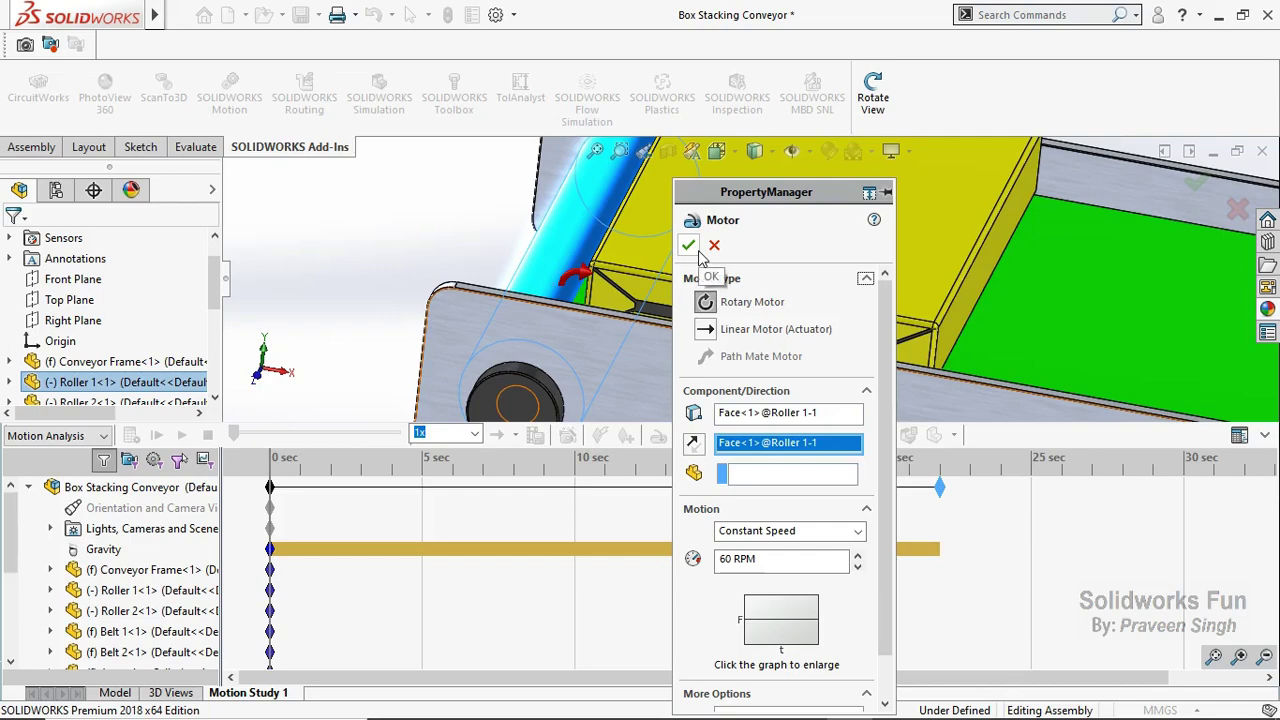
pyautogui.click(689, 246)
# Orbit the view toward the second conveyor and begin defining another motor.
pyautogui.scroll(3, 1018, 305)
pyautogui.scroll(5, 1000, 315)
pyautogui.scroll(3, 935, 338)
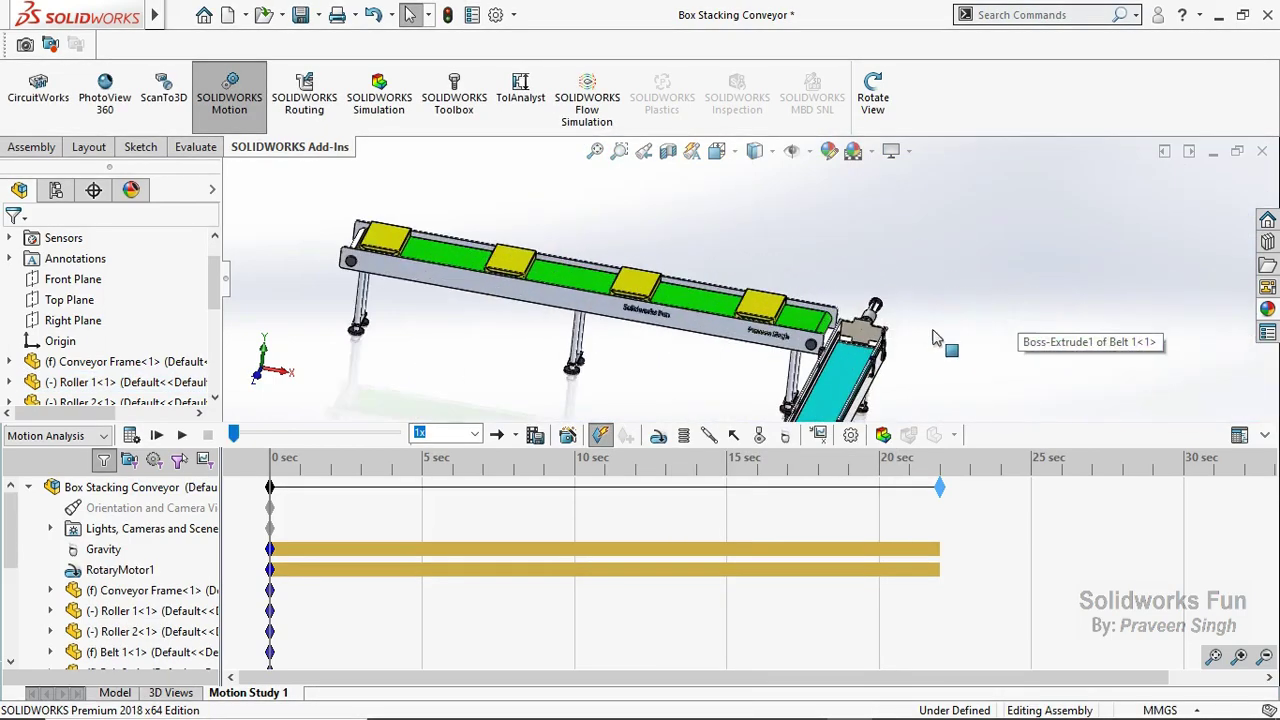
pyautogui.scroll(-3, 874, 345)
pyautogui.moveTo(879, 333); pyautogui.dragTo(857, 307, button='middle')
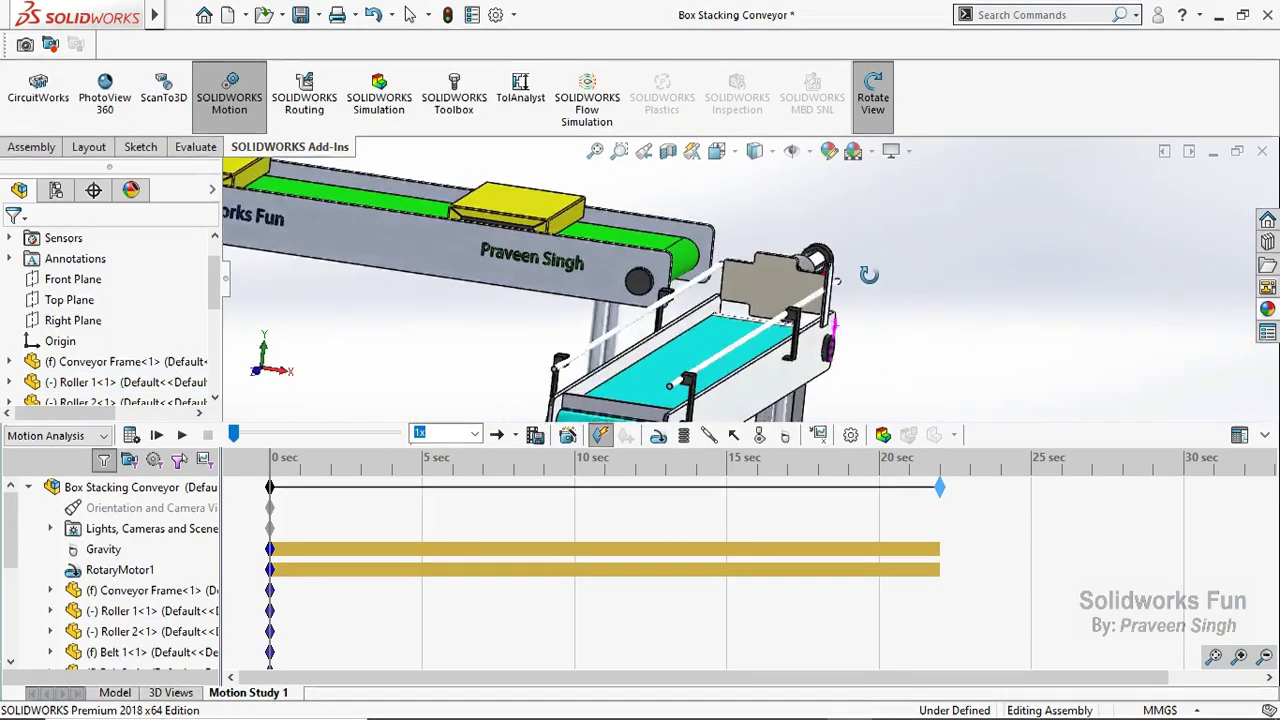
pyautogui.scroll(-3, 858, 320)
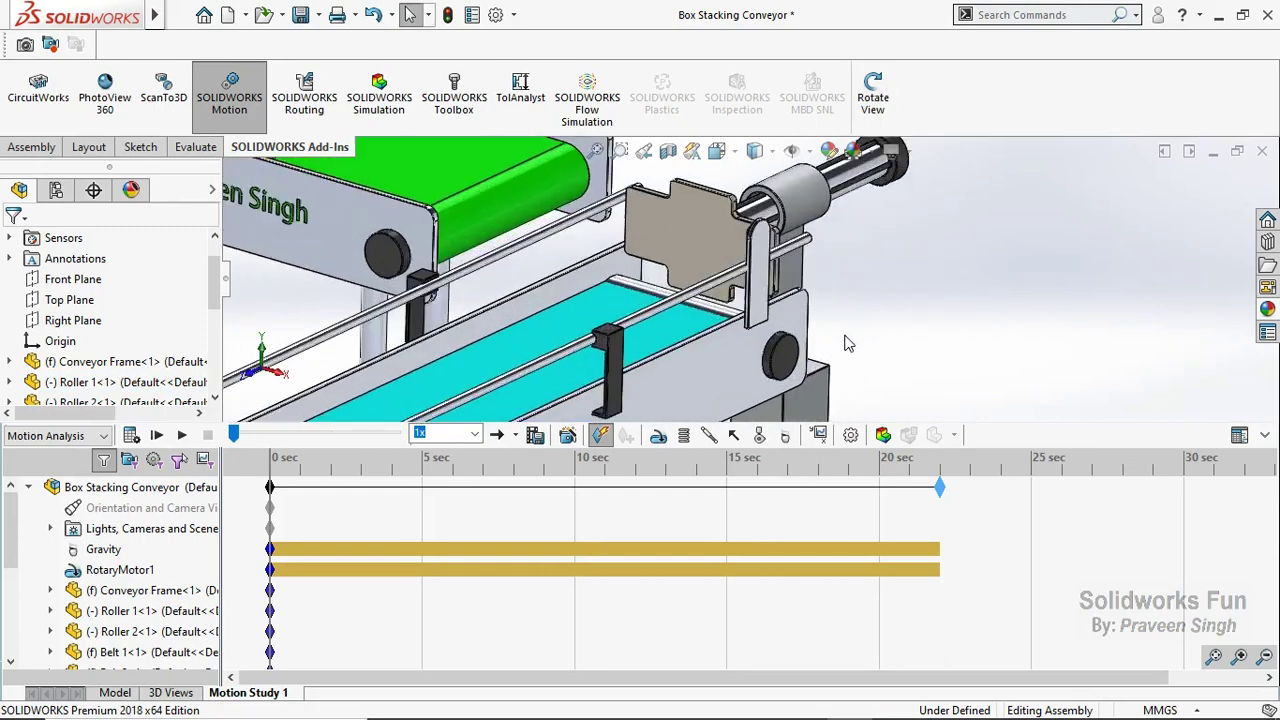
pyautogui.scroll(-3, 848, 340)
pyautogui.click(660, 438)
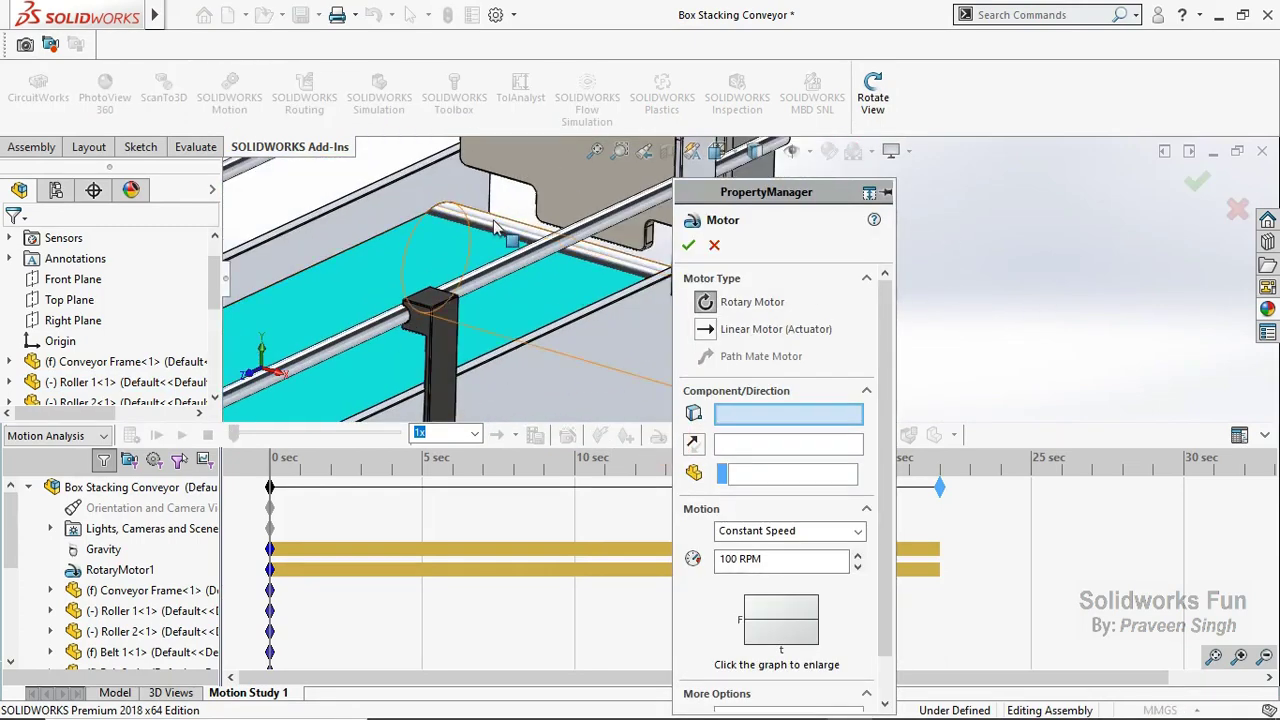
# Make RotaryMotor2 on the Roller 2 face a velocity-controlled servo motor.
pyautogui.click(503, 227)
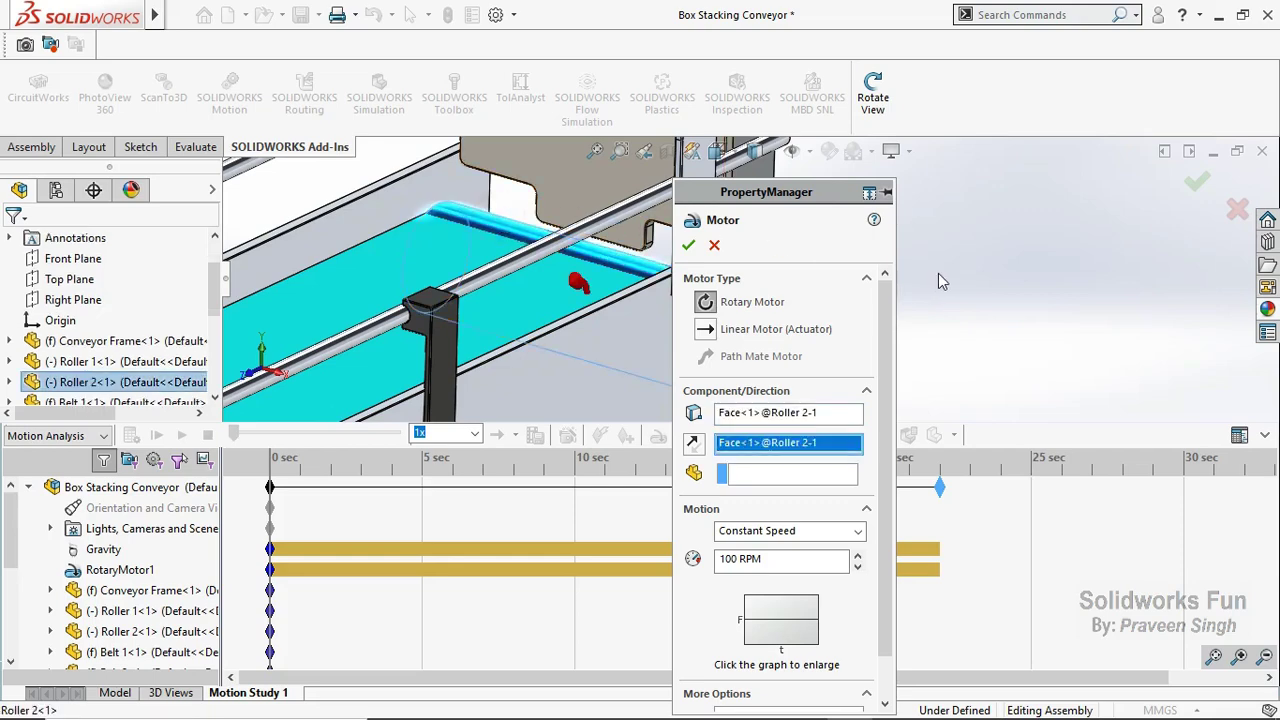
pyautogui.moveTo(943, 270)
pyautogui.mouseDown(button='middle')
pyautogui.moveTo(932, 265)
pyautogui.moveTo(912, 300)
pyautogui.mouseUp(button='middle')
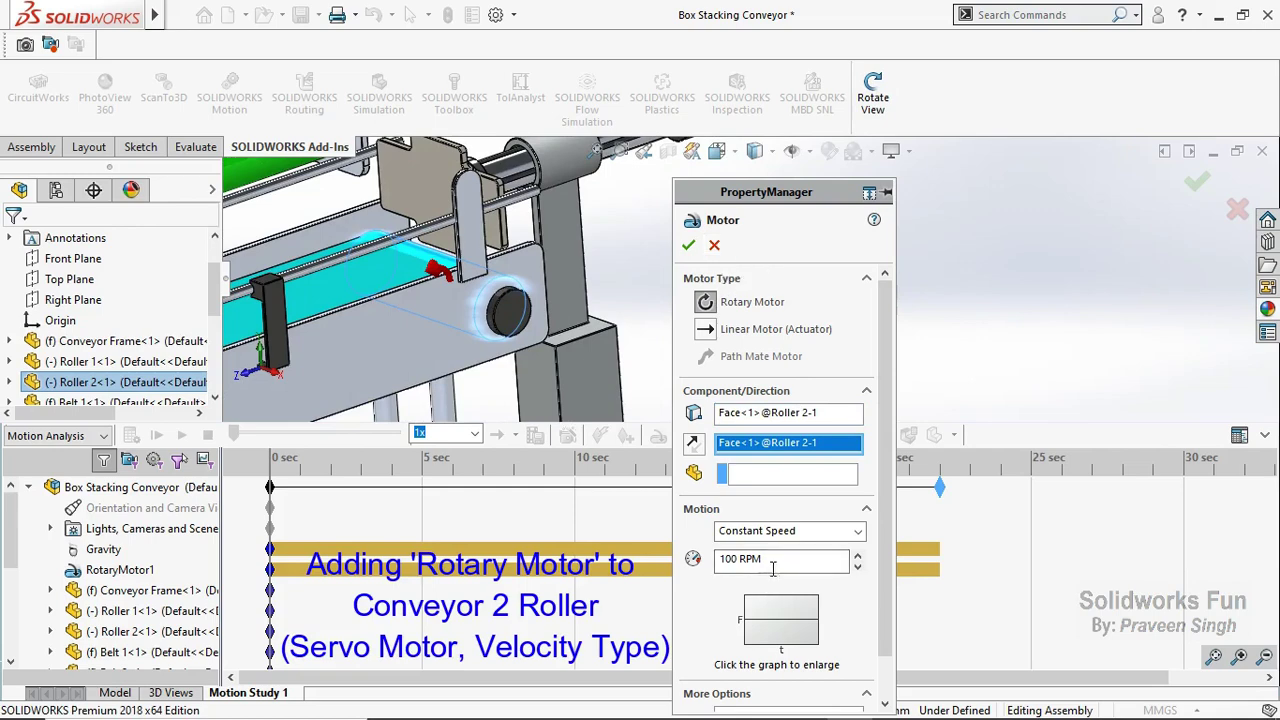
pyautogui.click(790, 531)
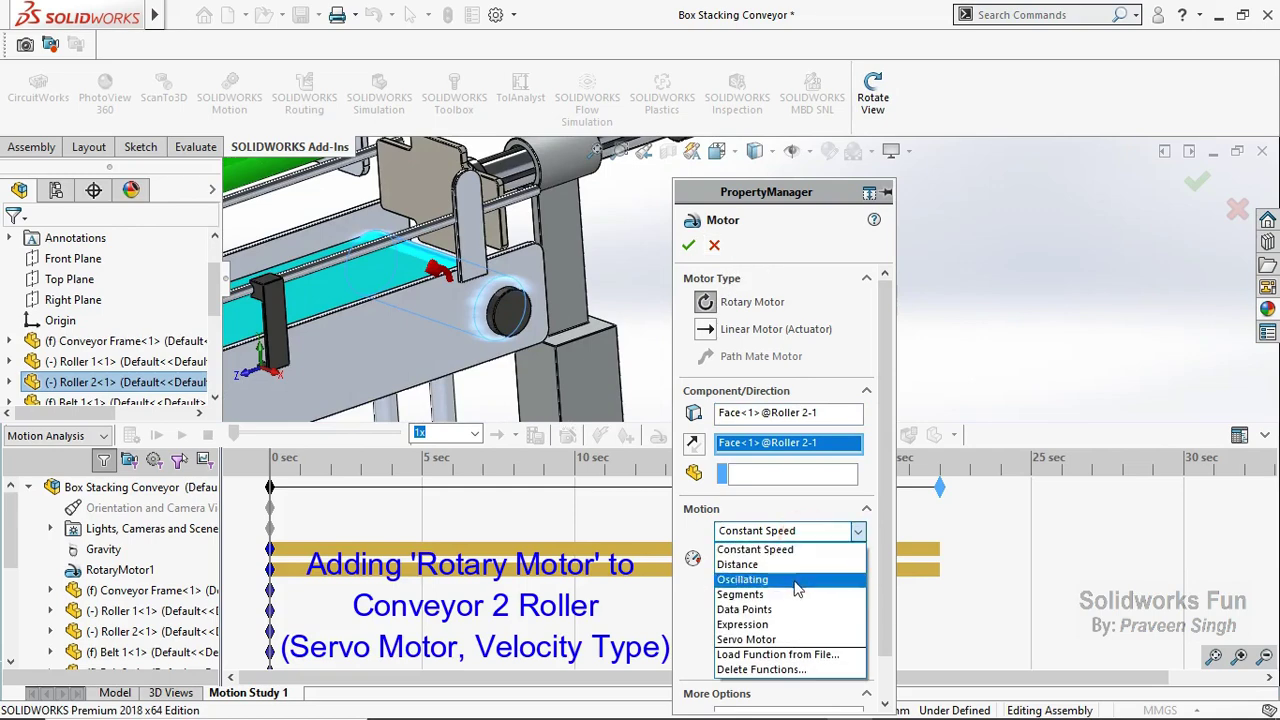
pyautogui.click(760, 639)
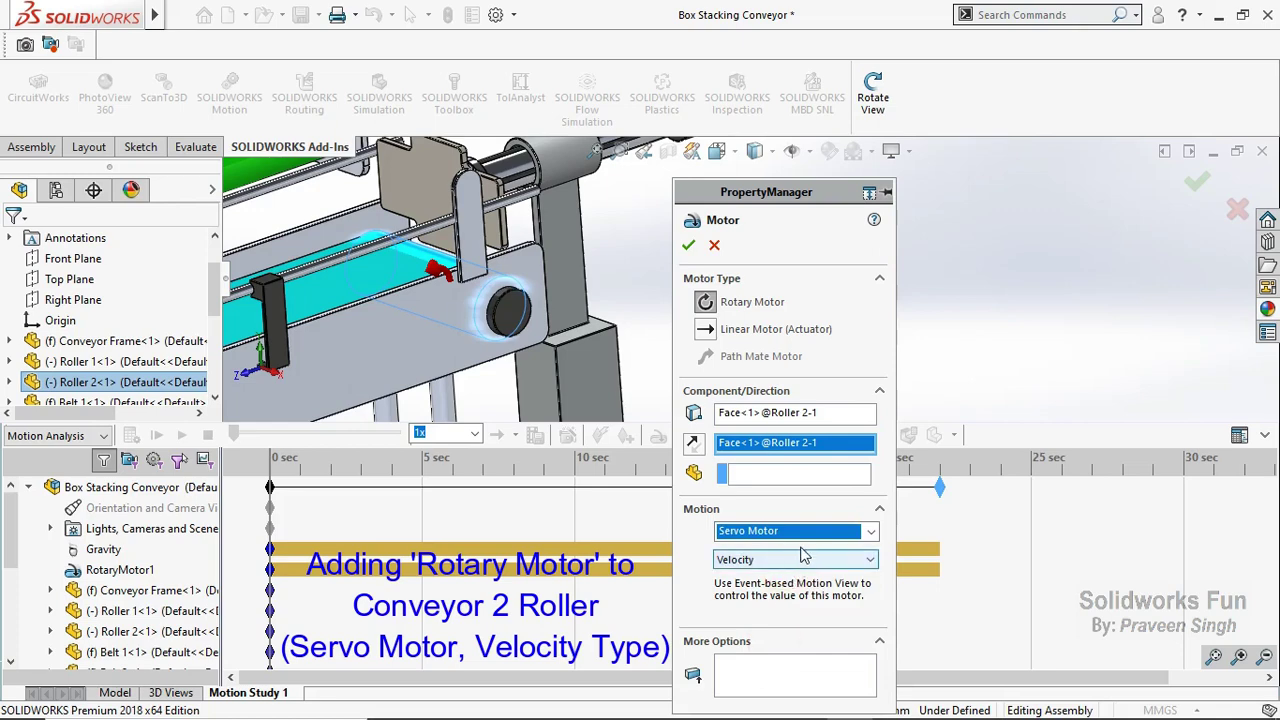
pyautogui.click(785, 565)
pyautogui.click(779, 590)
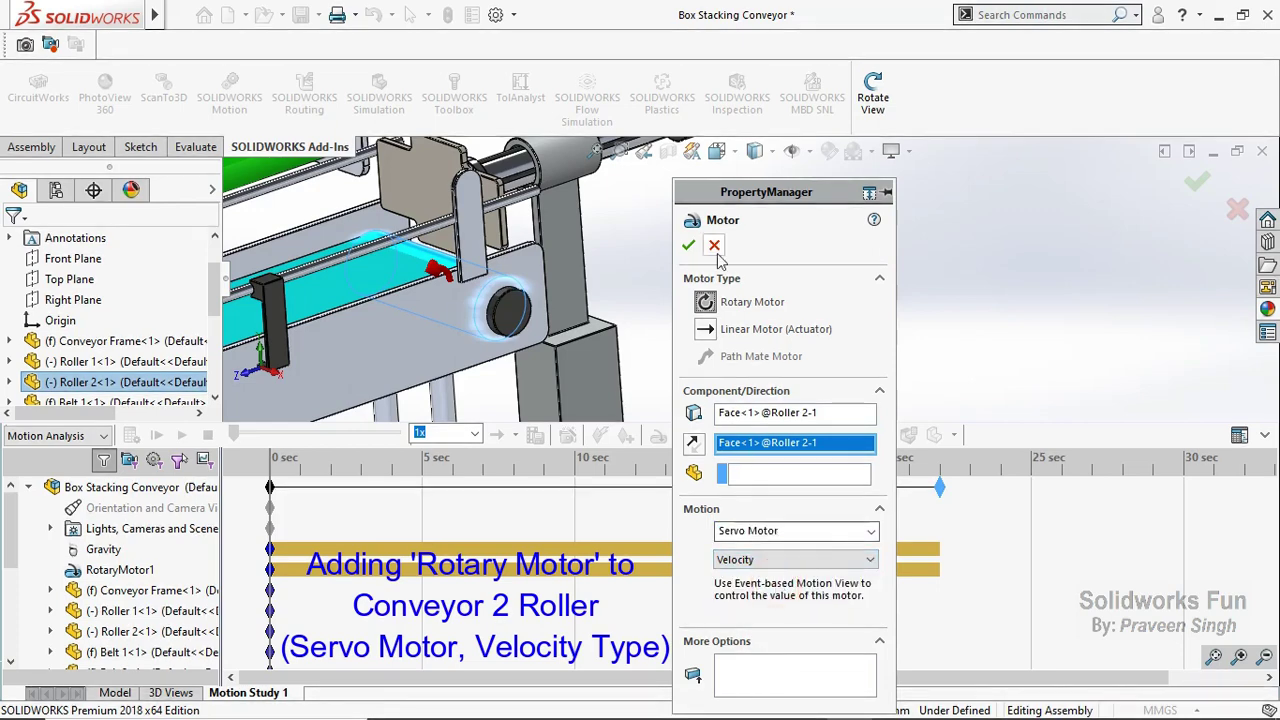
pyautogui.click(690, 248)
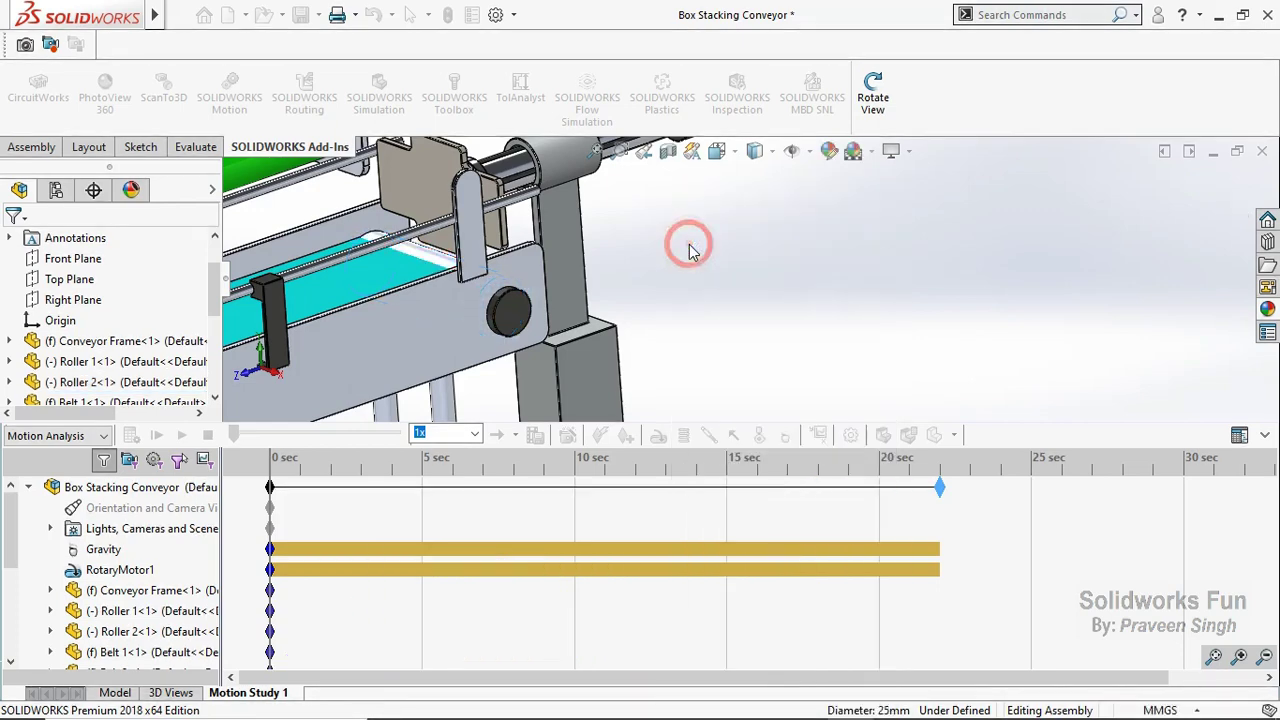
pyautogui.scroll(6, 690, 248)
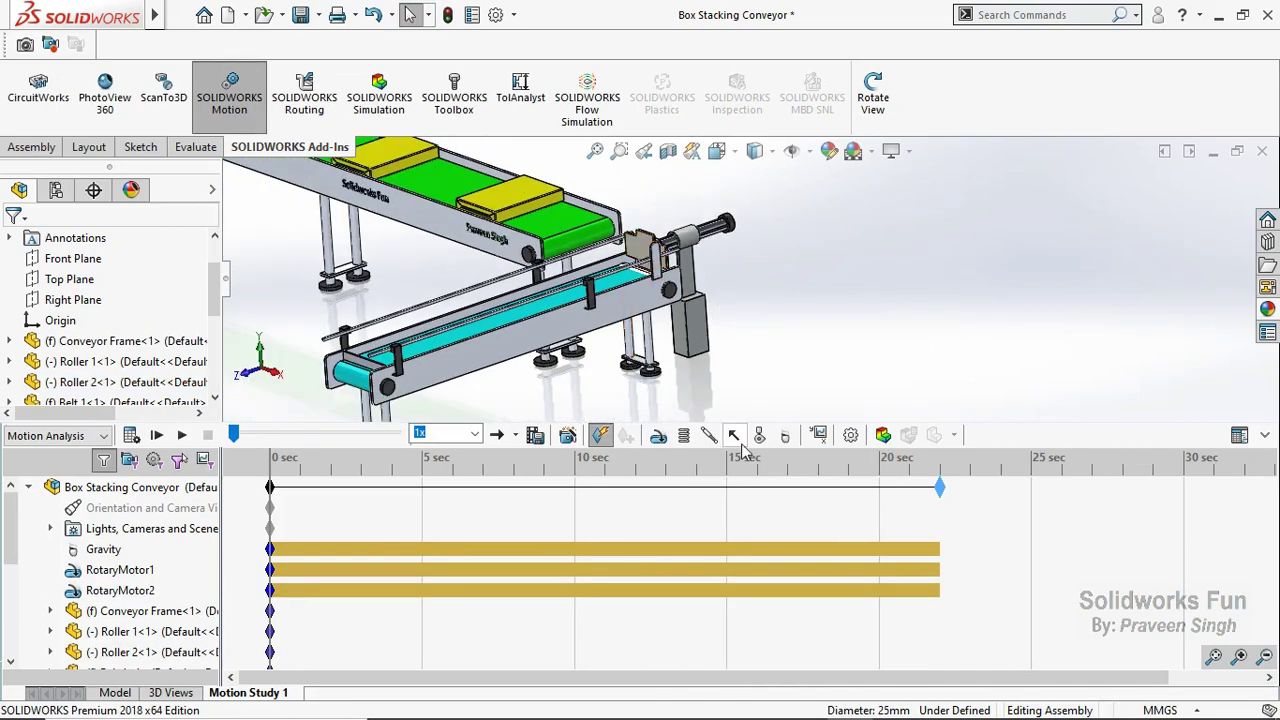
# Add a linear actuator on the plunger face as a displacement-controlled servo motor.
pyautogui.click(708, 437)
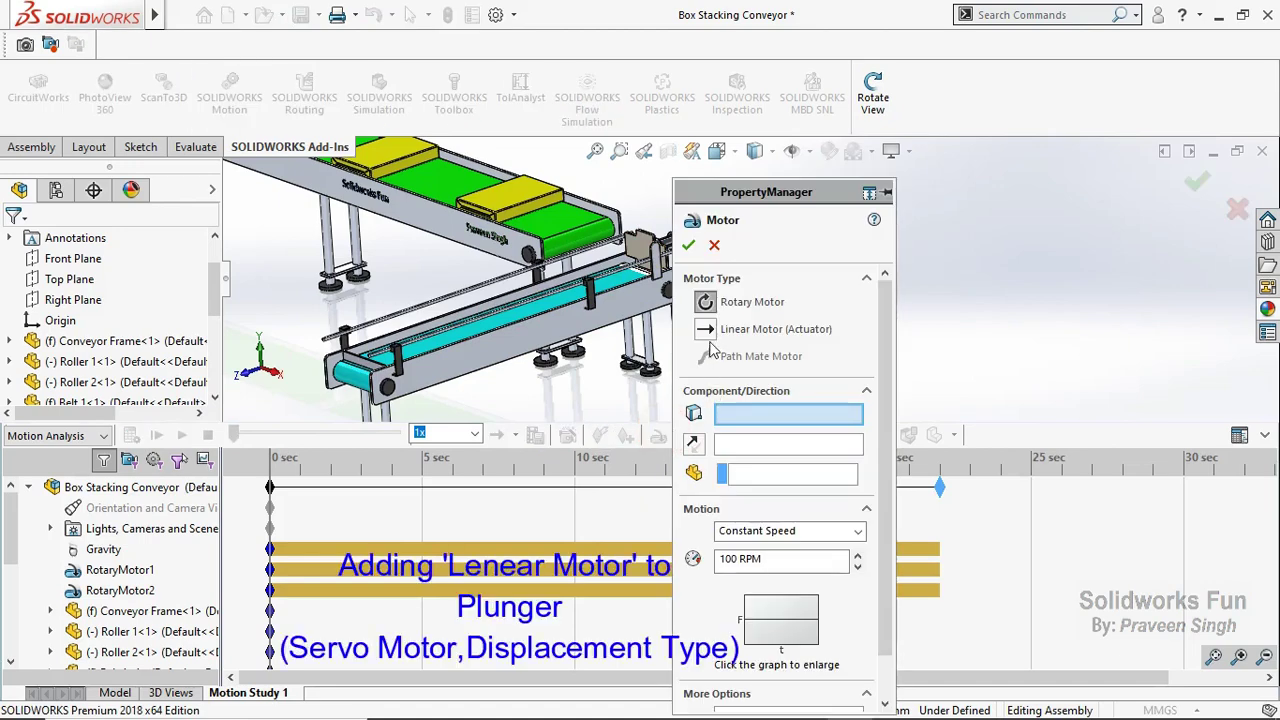
pyautogui.click(706, 330)
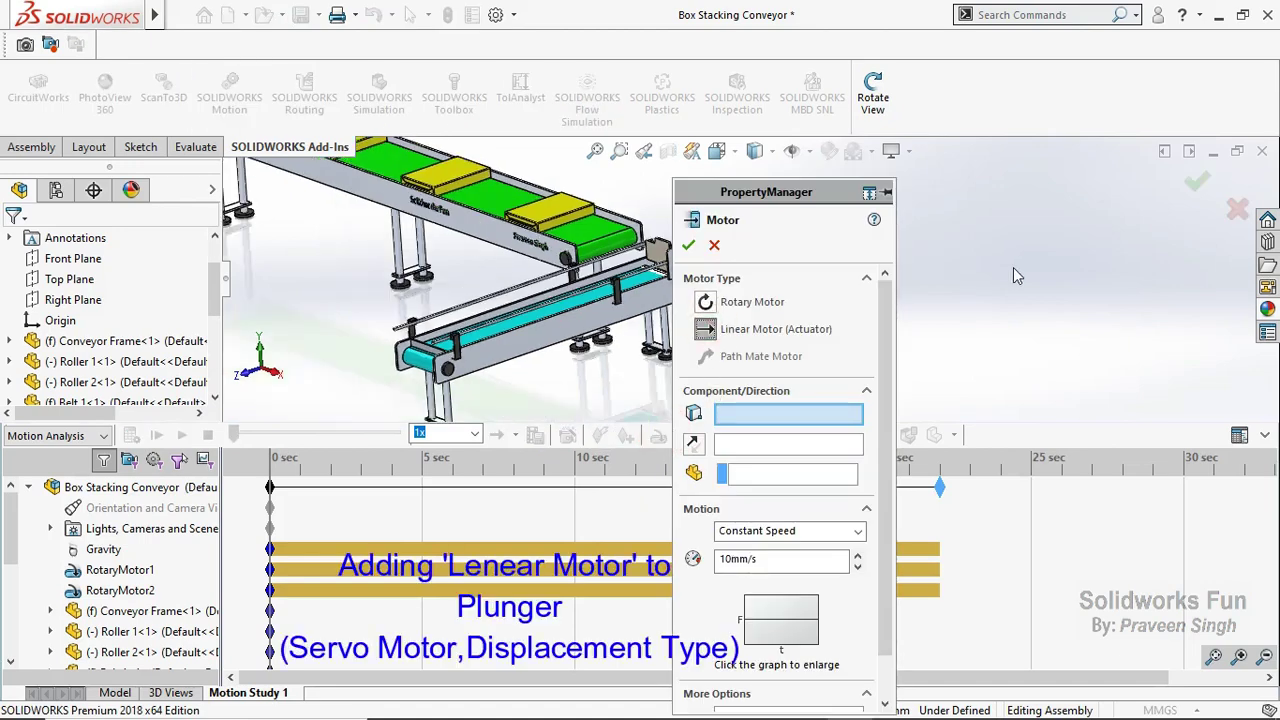
pyautogui.click(581, 256)
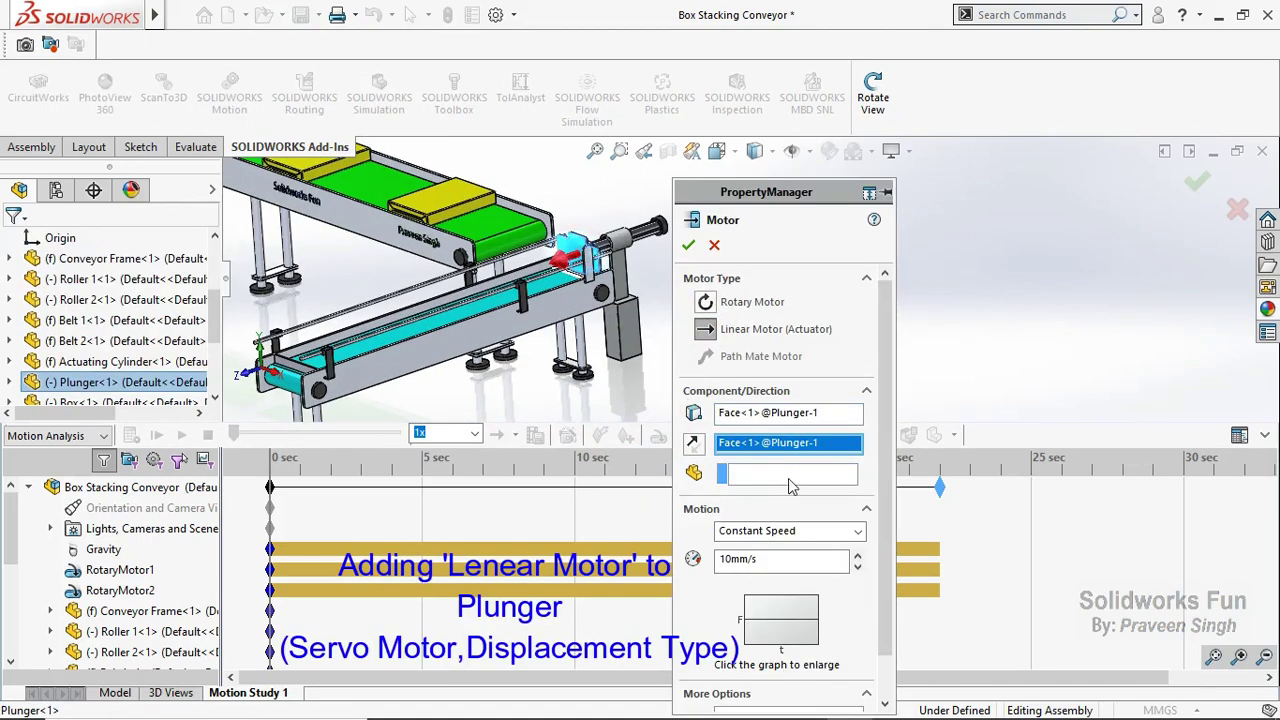
pyautogui.click(785, 530)
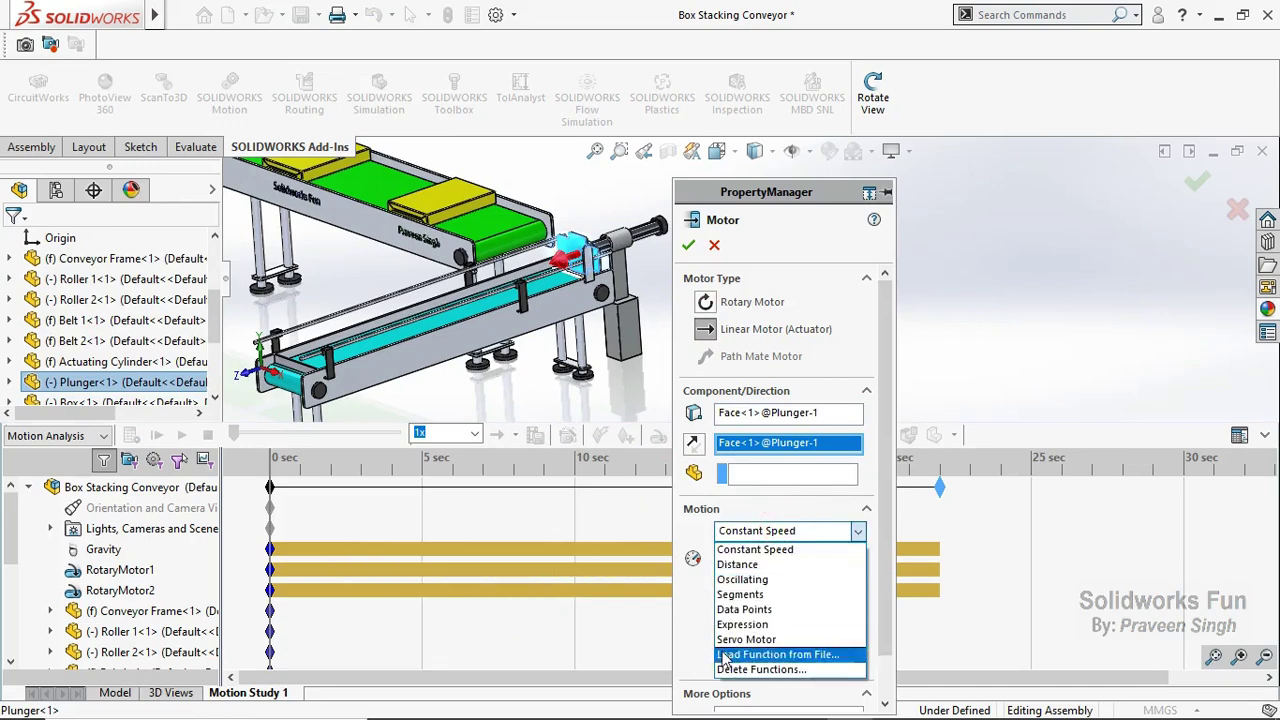
pyautogui.click(747, 641)
pyautogui.click(800, 559)
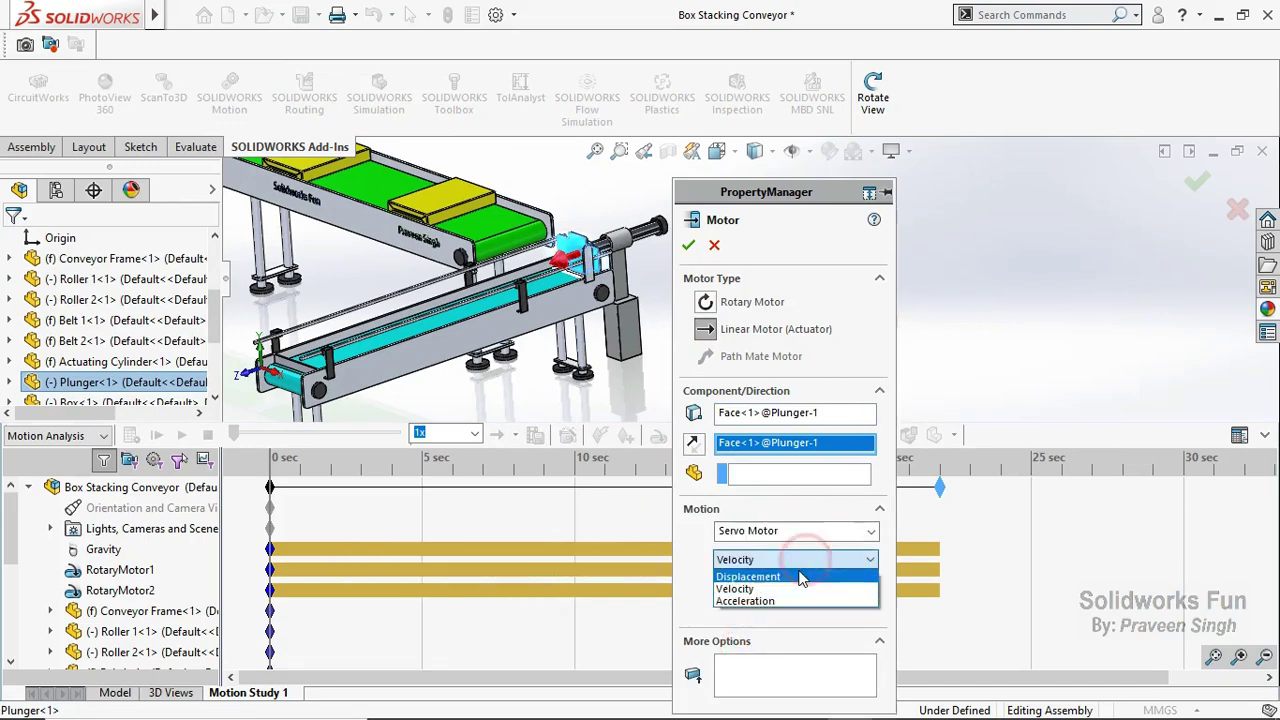
pyautogui.click(800, 575)
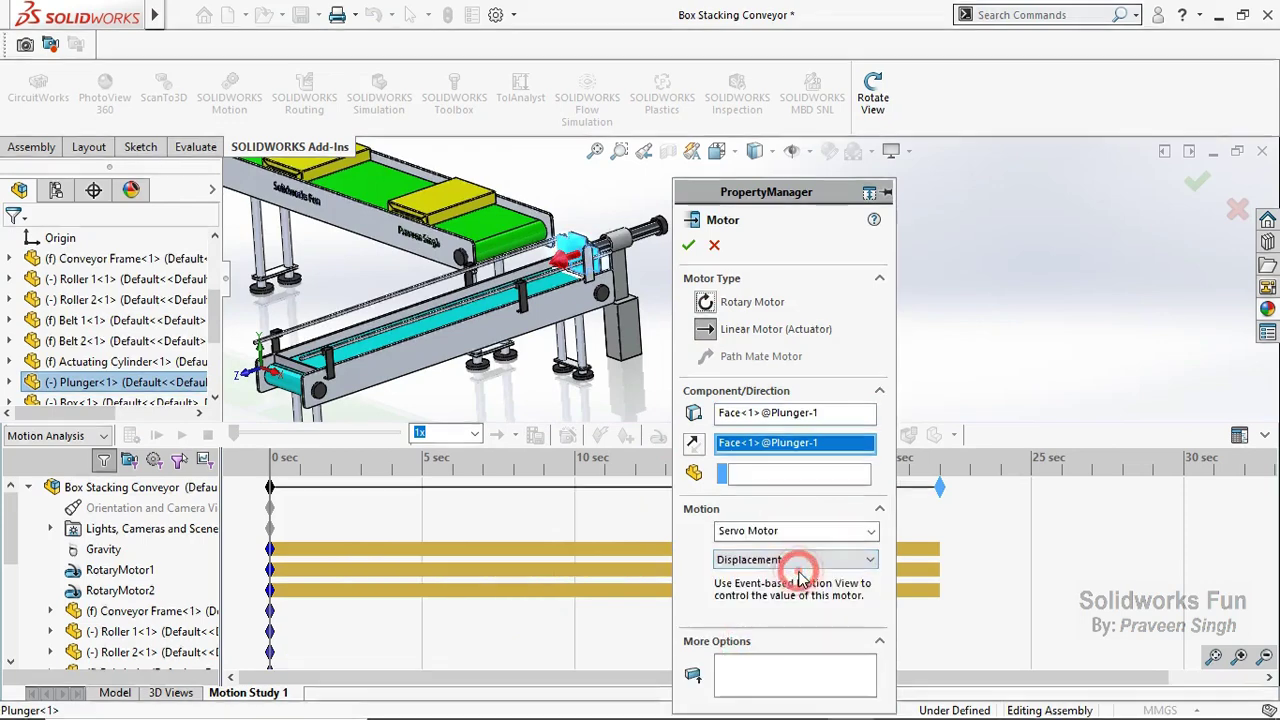
pyautogui.click(688, 246)
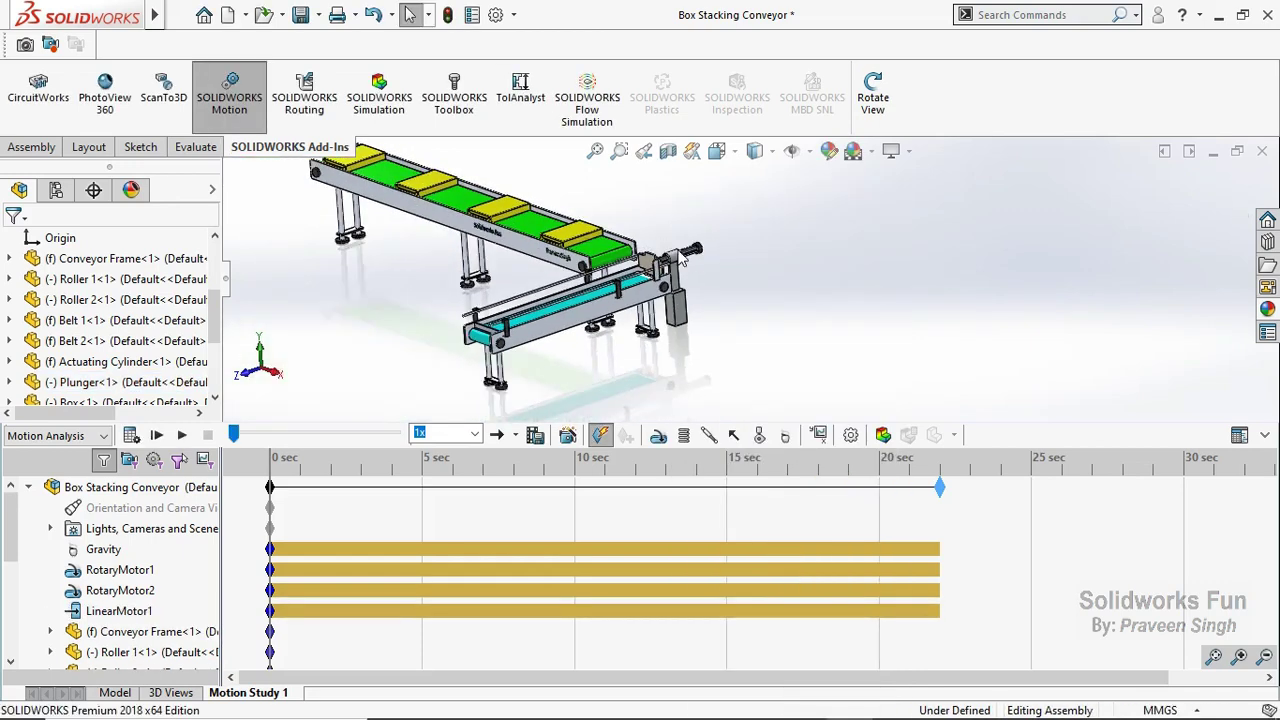
pyautogui.moveTo(311, 281); pyautogui.dragTo(306, 217, button='middle')
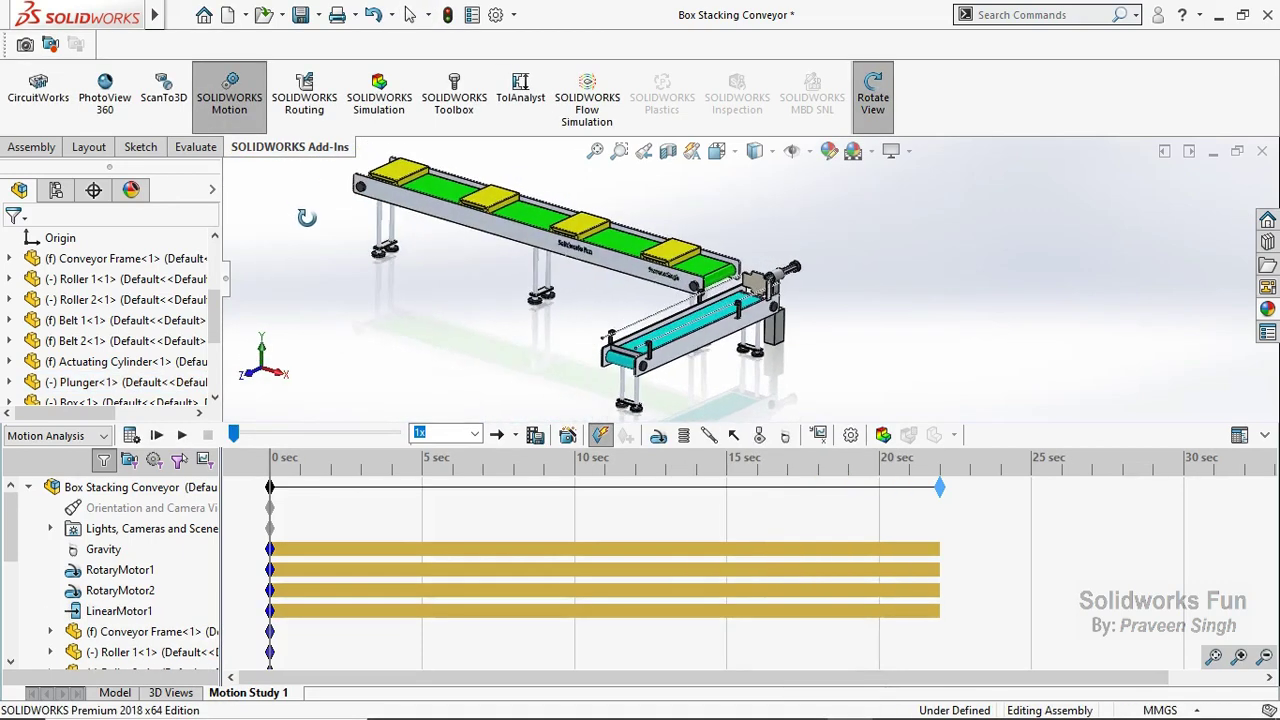
pyautogui.press('Escape')
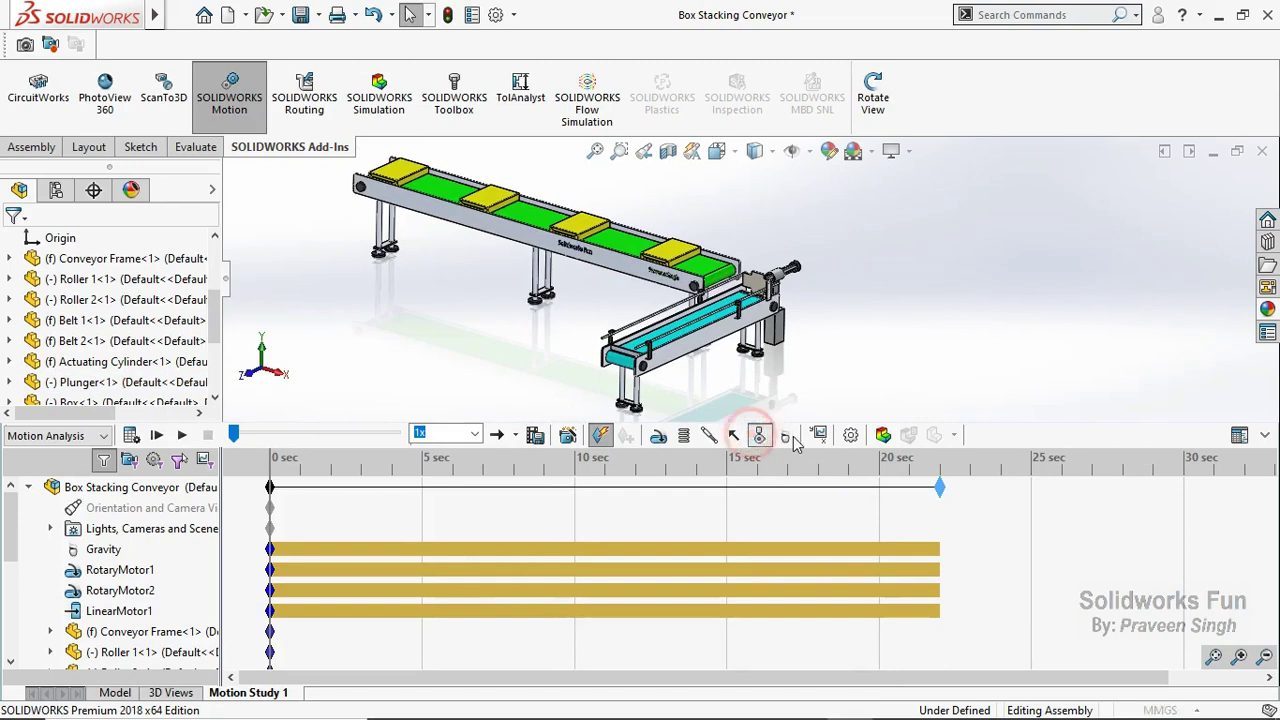
# Start a contact with both materials set to Aluminum (Greasy).
pyautogui.click(759, 435)
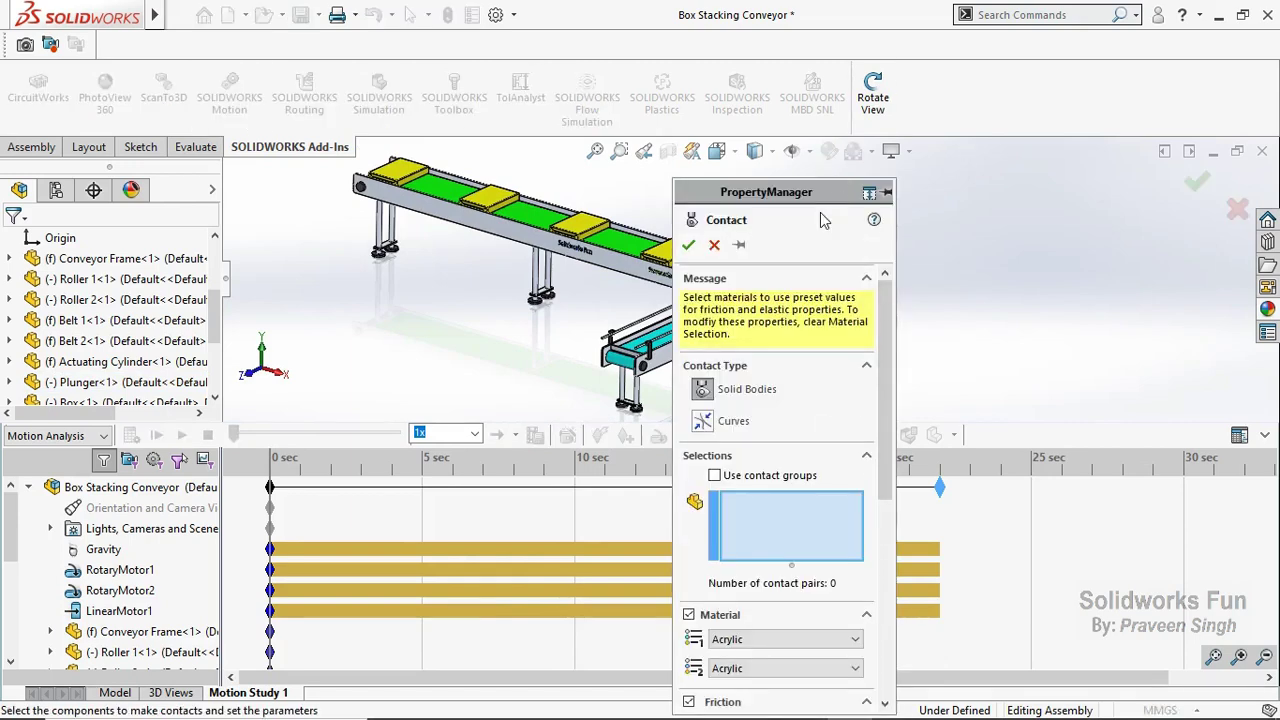
pyautogui.moveTo(816, 193); pyautogui.dragTo(1025, 70)
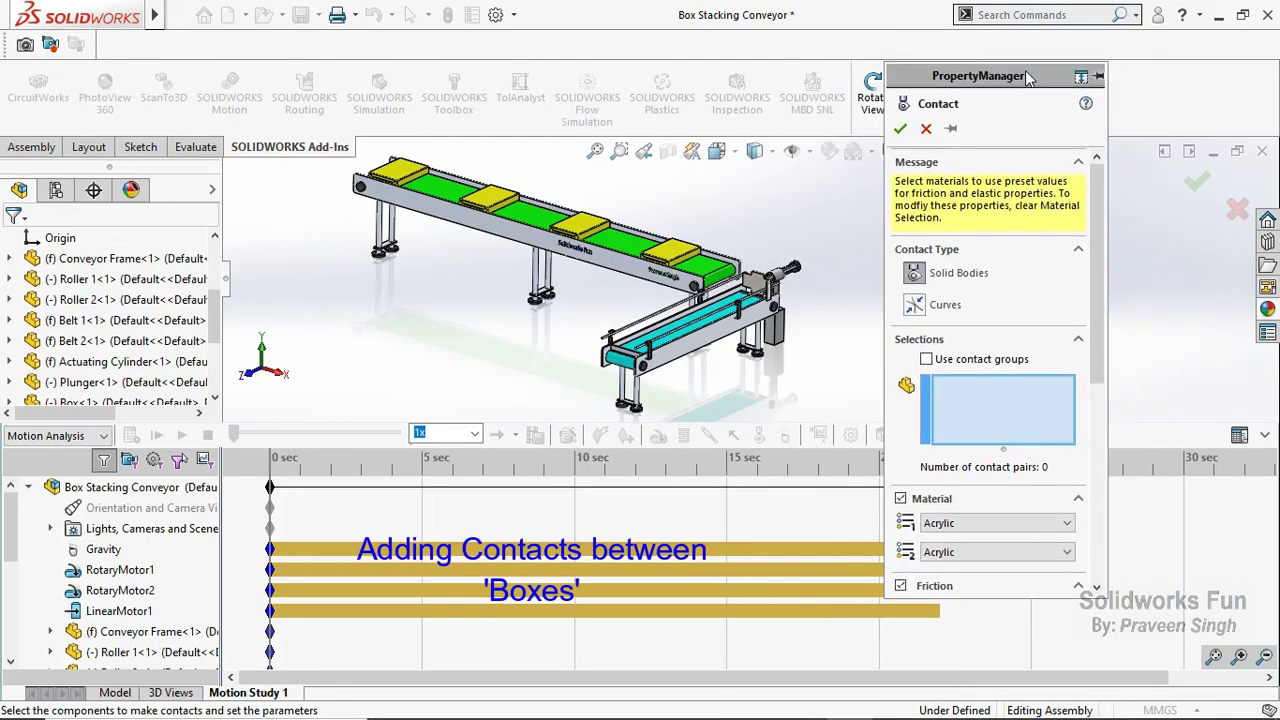
pyautogui.click(990, 523)
pyautogui.click(979, 562)
pyautogui.click(979, 555)
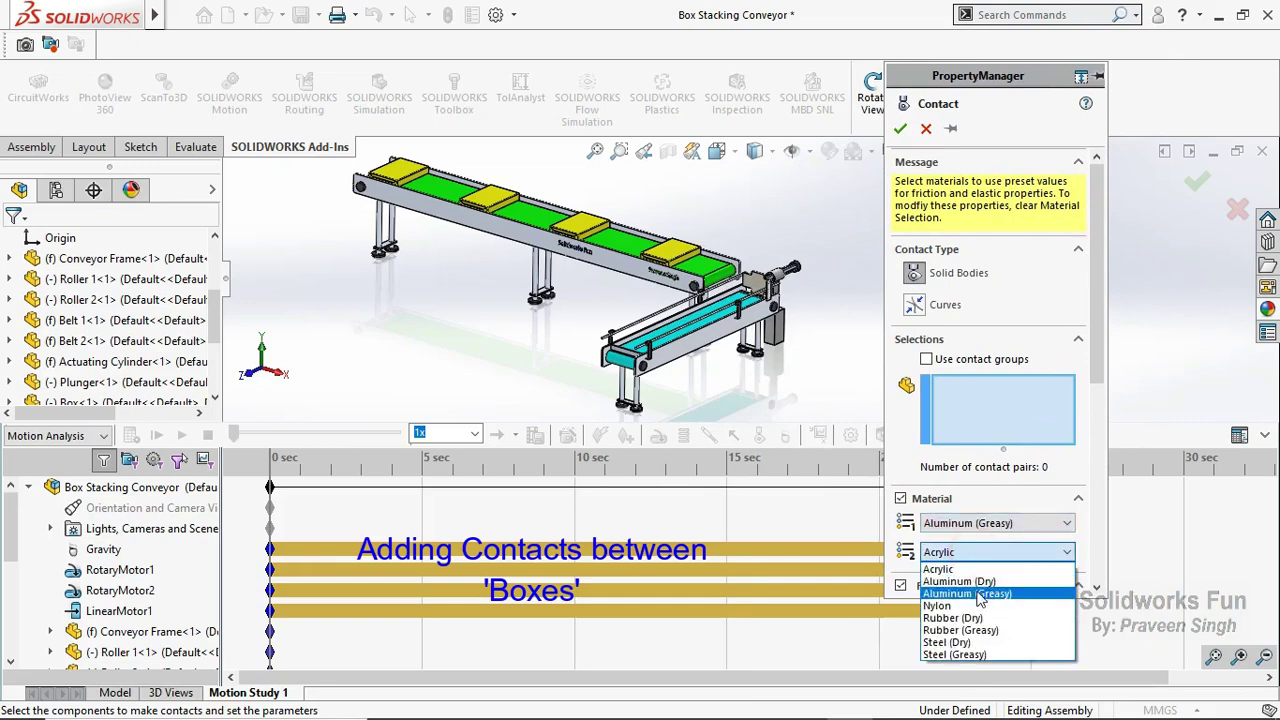
pyautogui.click(980, 592)
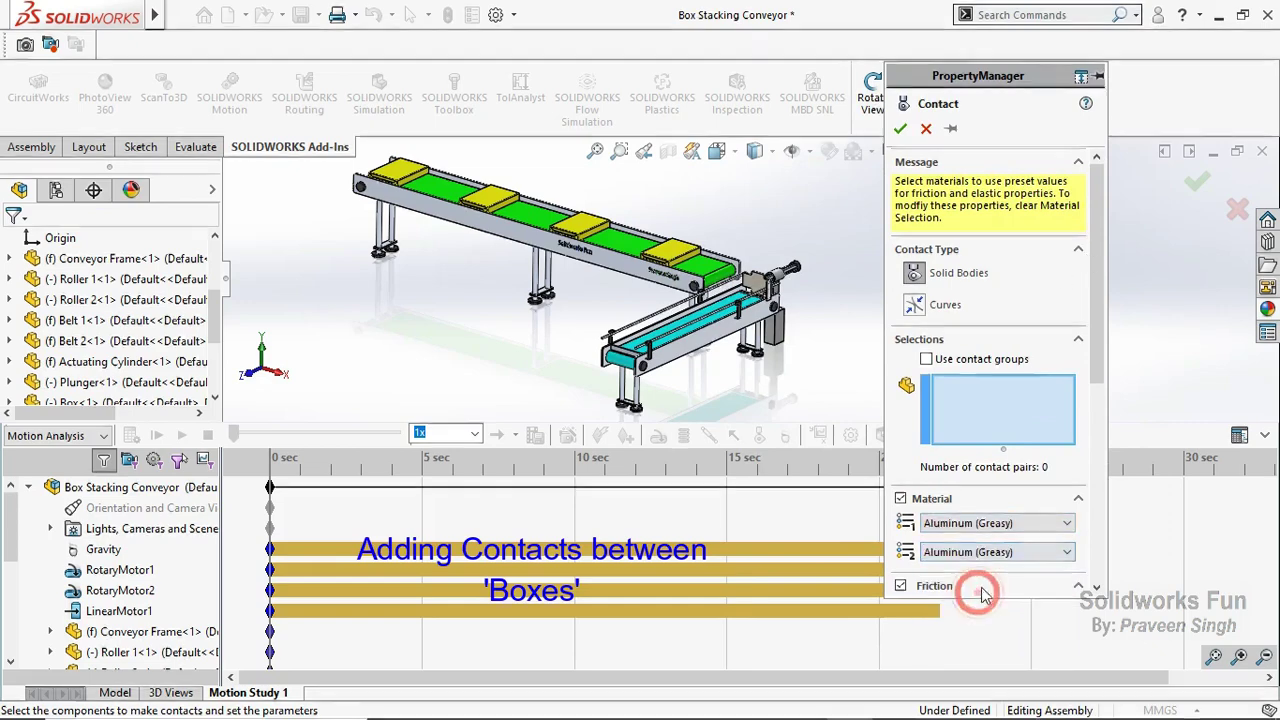
pyautogui.click(927, 360)
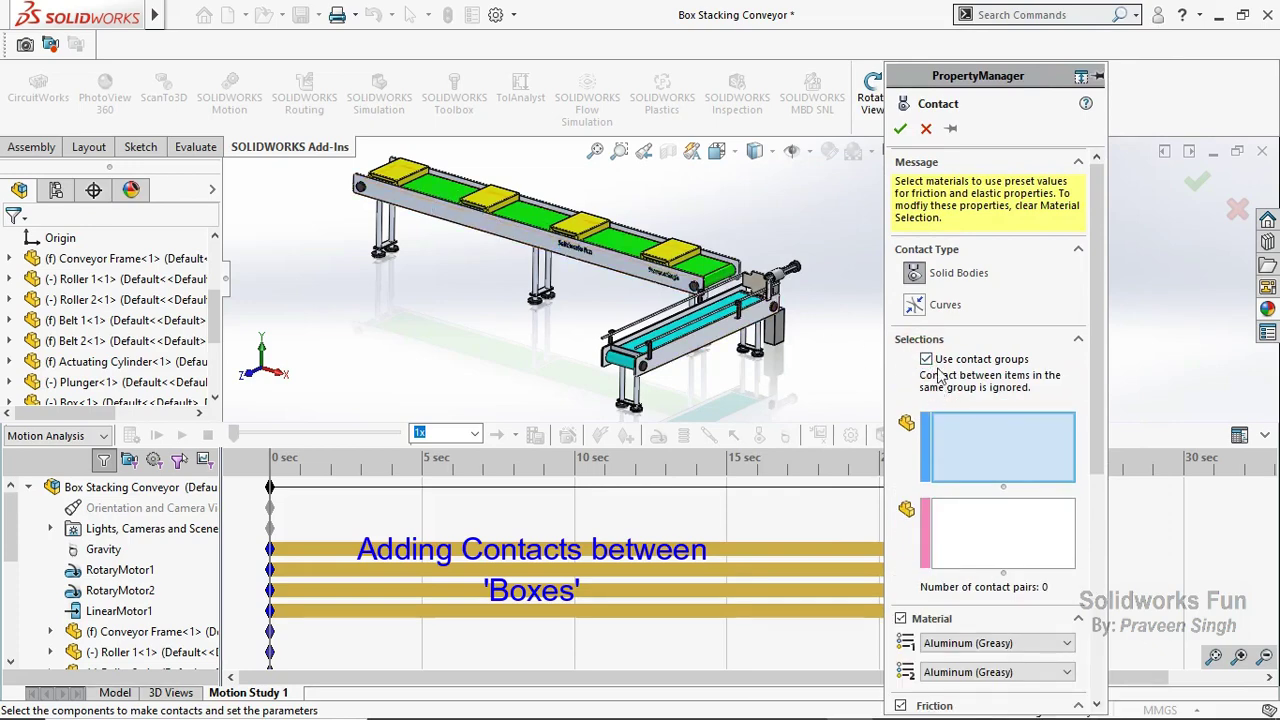
pyautogui.click(927, 359)
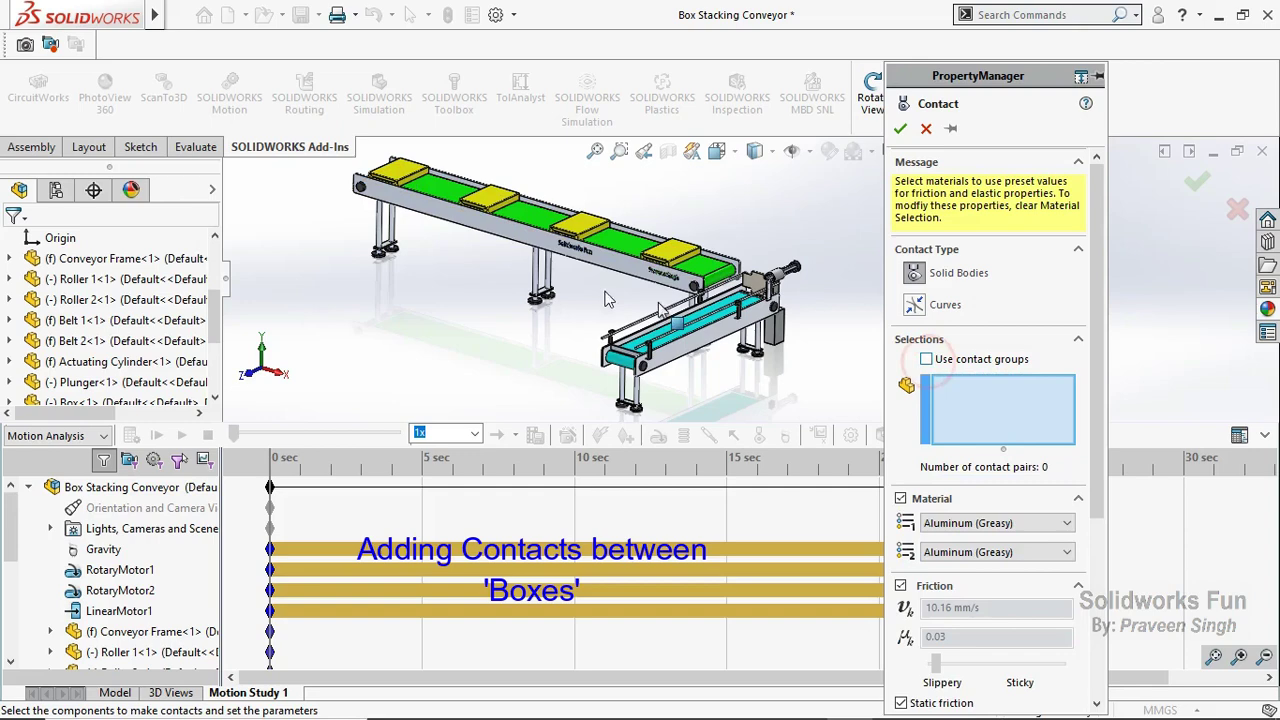
# Select Box-3, Box-4 and Box-2 for the contact, giving 3 contact pairs.
pyautogui.click(589, 226)
pyautogui.click(672, 252)
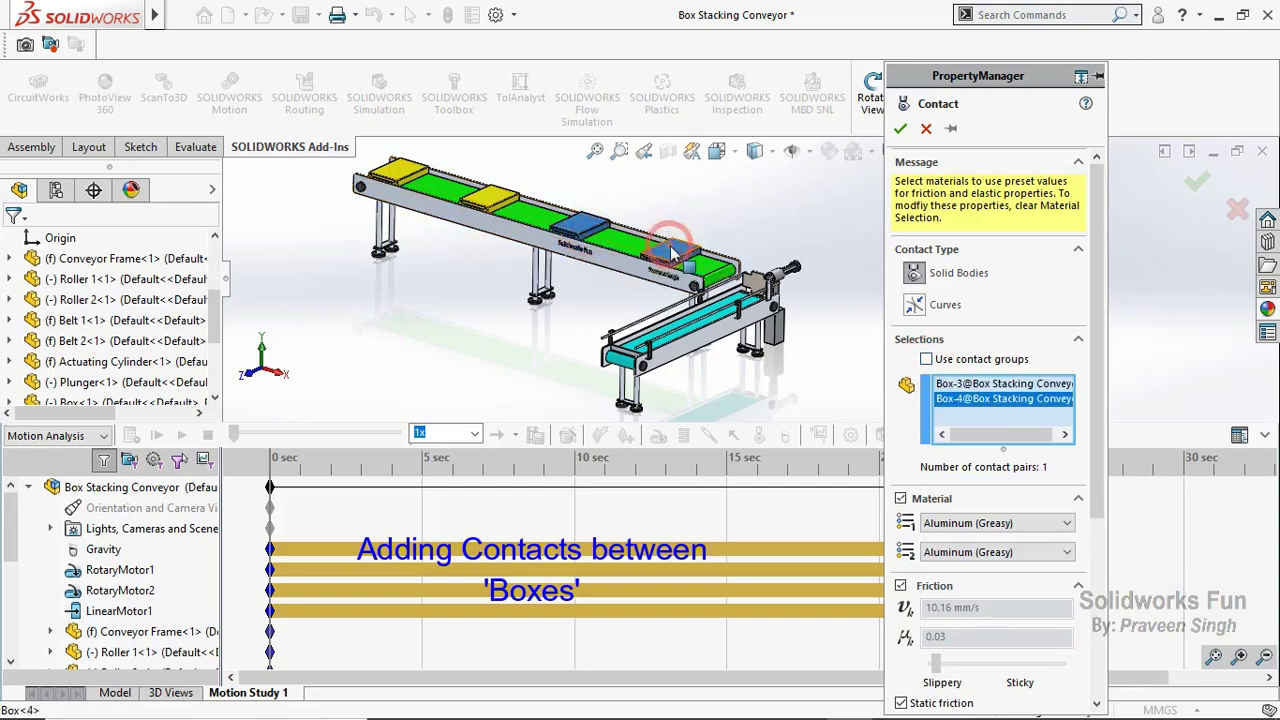
pyautogui.click(489, 196)
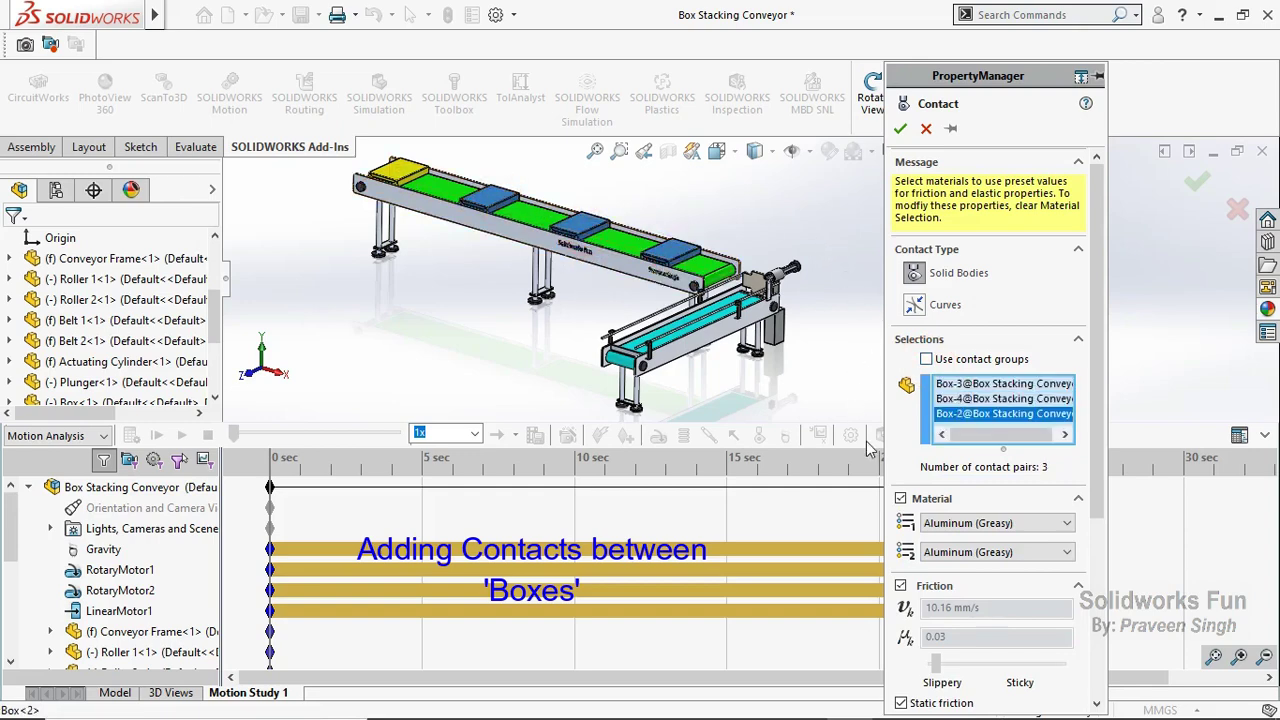
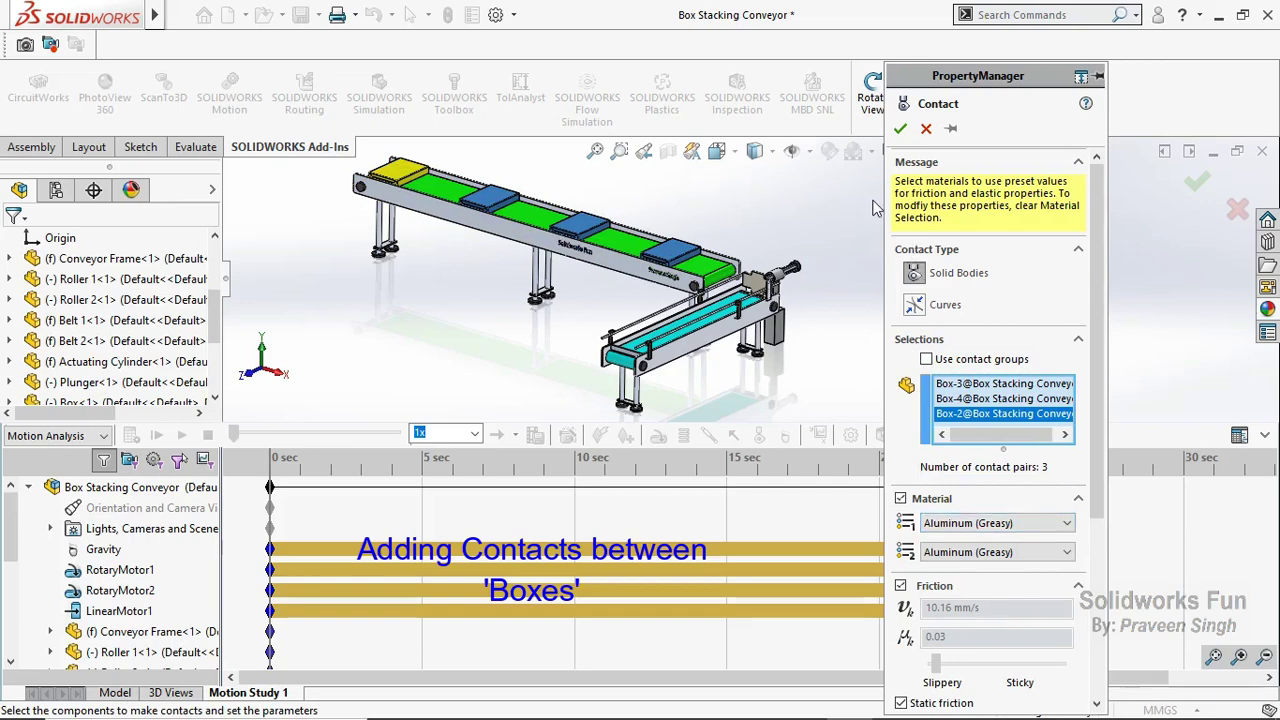
# Add Box-1 to the selection and confirm Solid Body Contact1 among all four boxes.
pyautogui.click(396, 170)
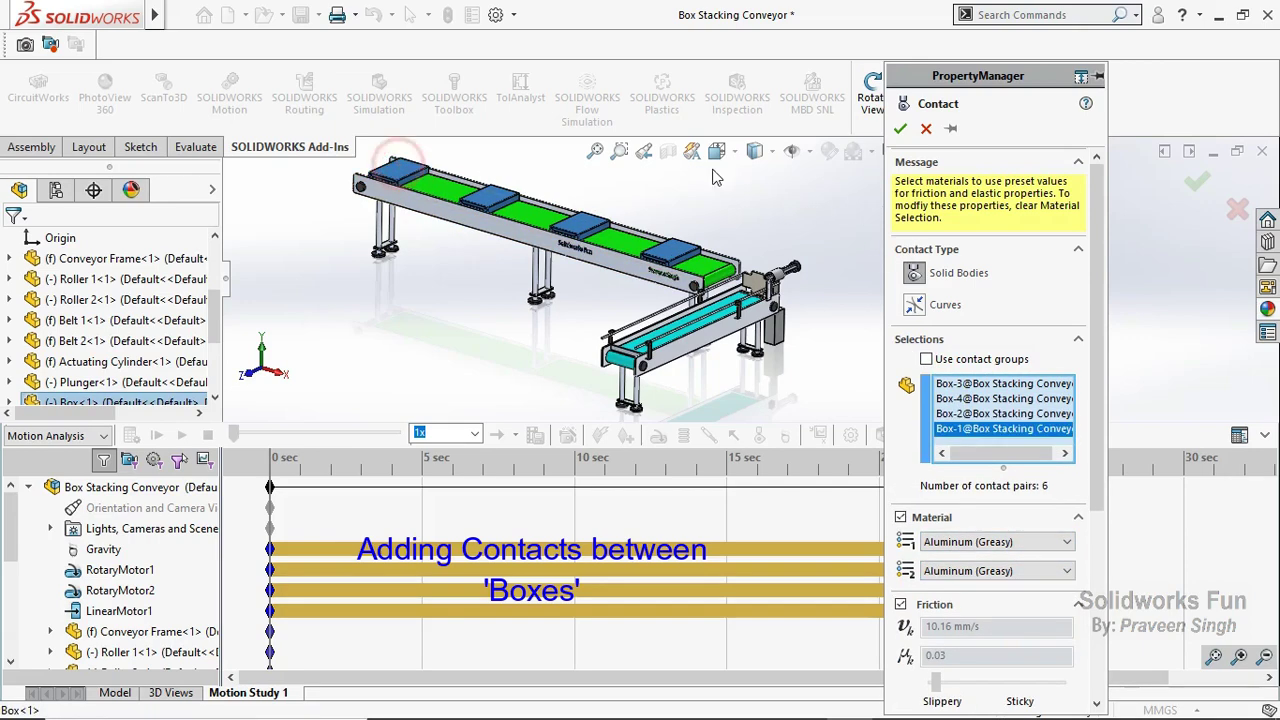
pyautogui.click(901, 129)
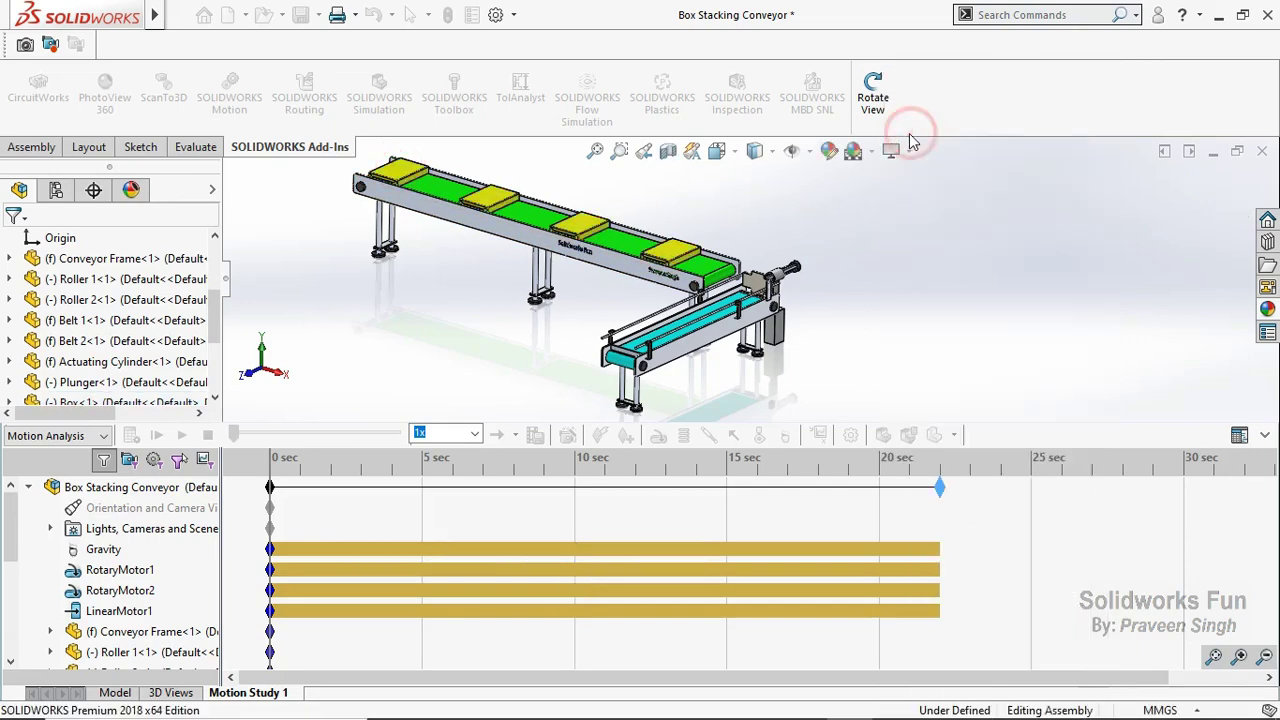
# Start a new contact with Aluminum (Greasy) on both sides, groups on, and Box 1–4 in group one.
pyautogui.click(760, 435)
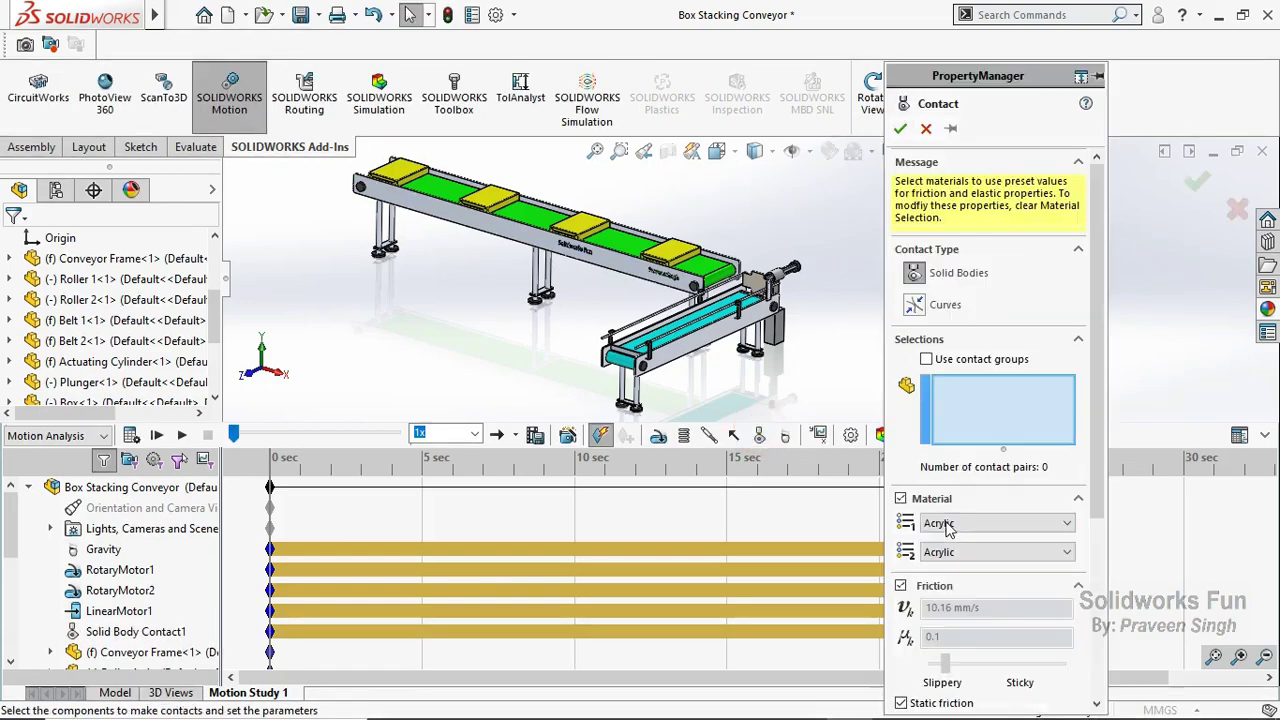
pyautogui.click(963, 524)
pyautogui.click(972, 557)
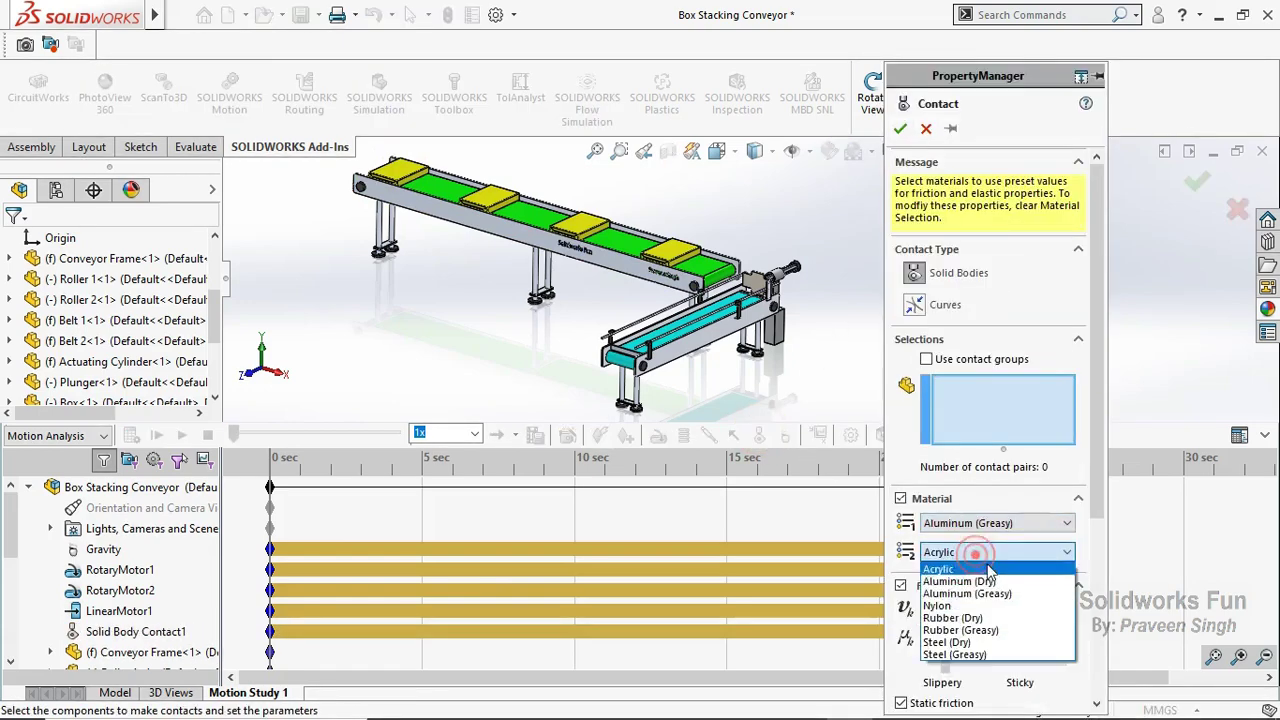
pyautogui.click(965, 517)
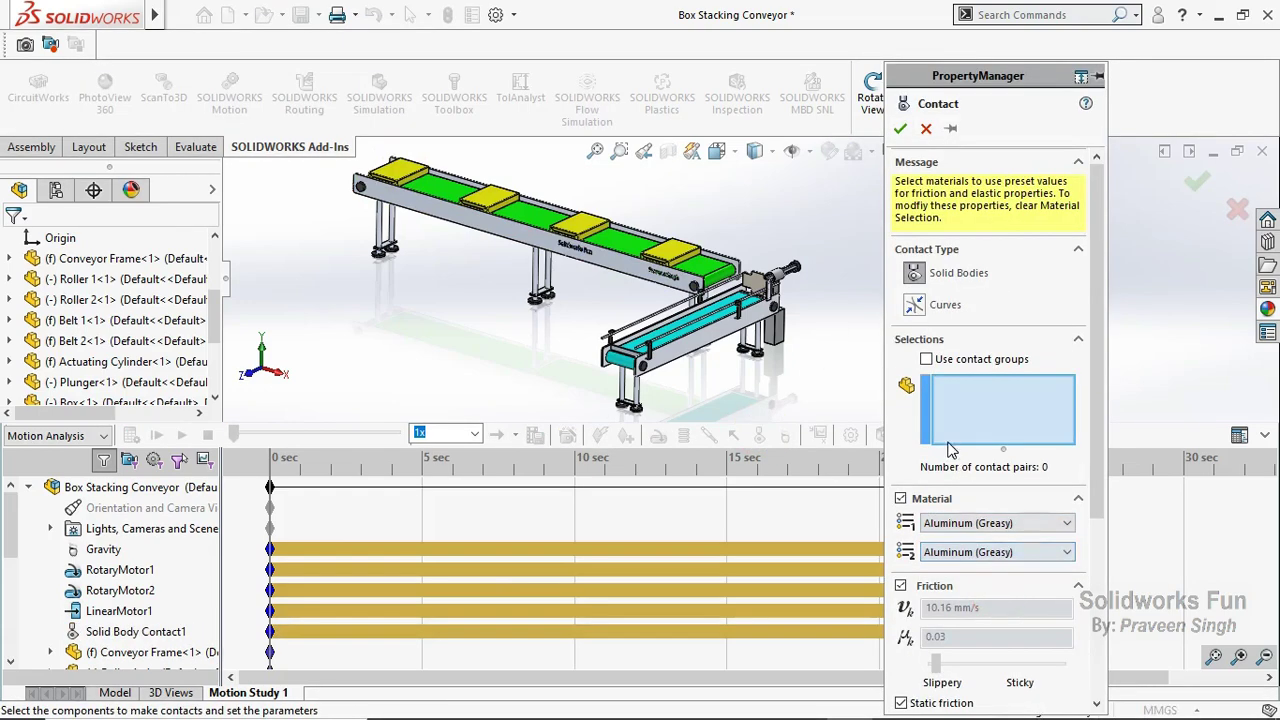
pyautogui.click(926, 360)
pyautogui.click(398, 172)
pyautogui.click(503, 201)
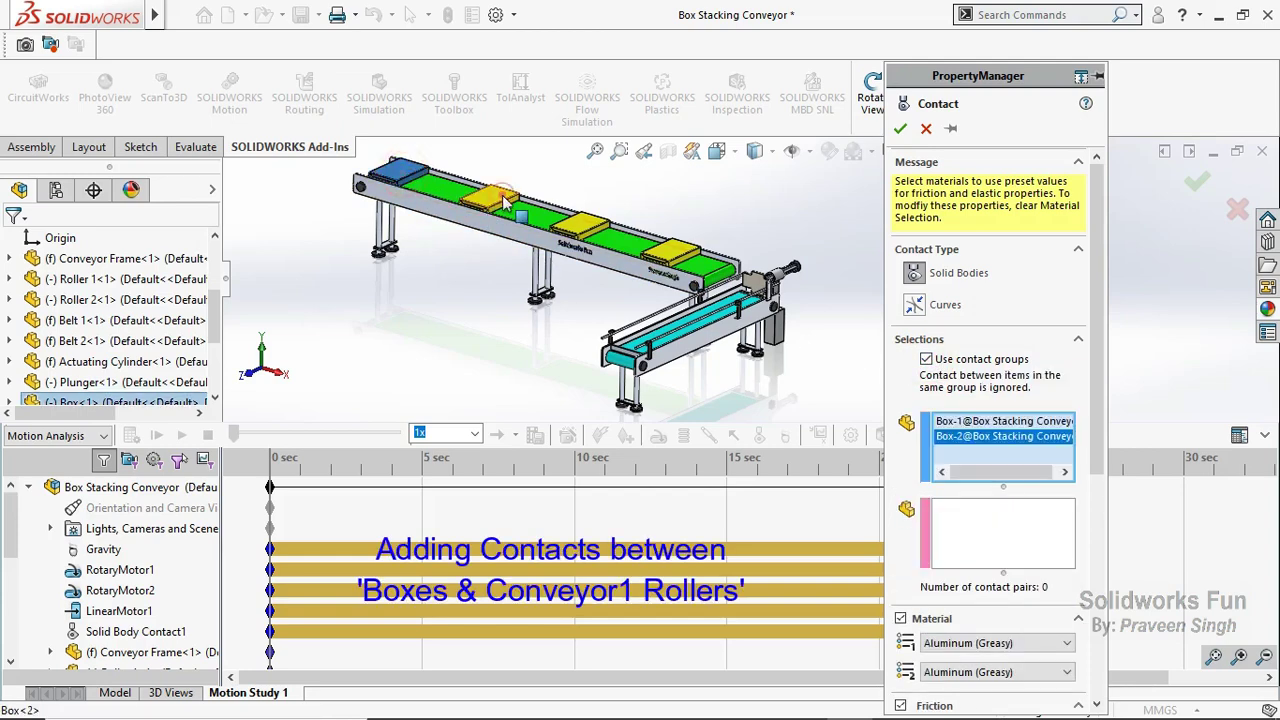
pyautogui.click(585, 228)
pyautogui.click(678, 252)
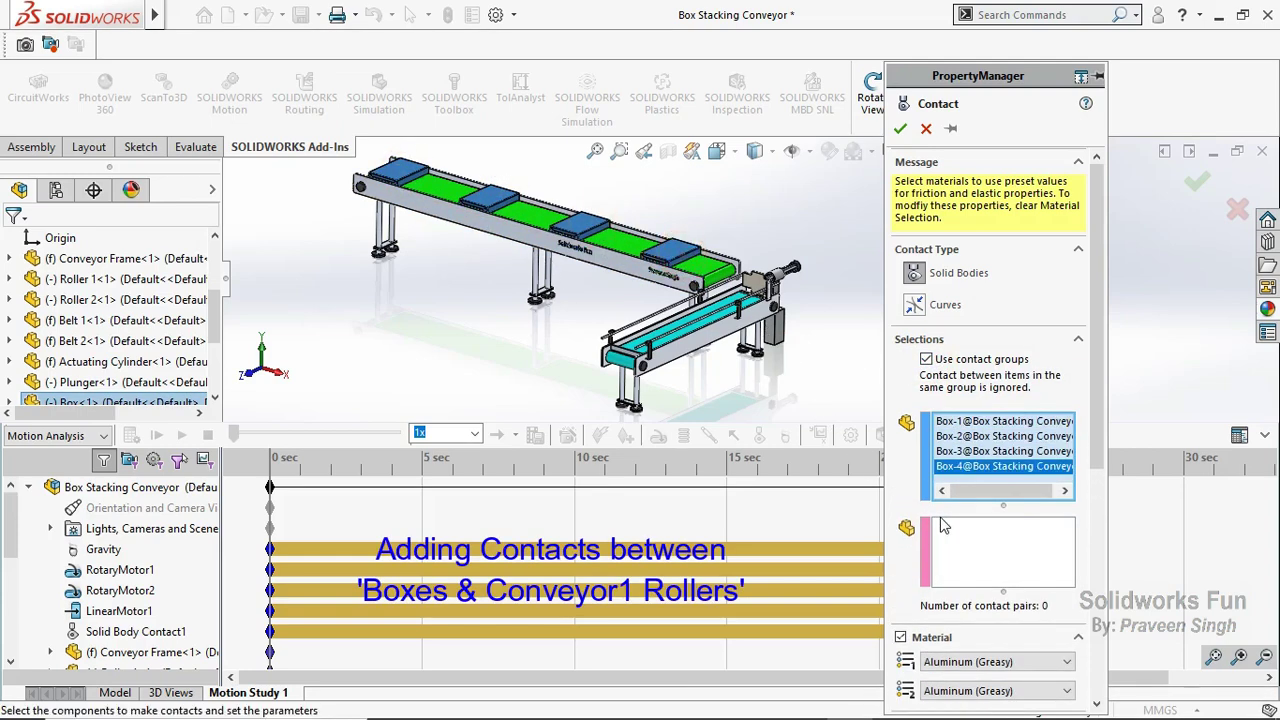
# Add Roller 1<1> and the patterned Conveyor1 rollers up to Roller 1<28> to the second group.
pyautogui.click(966, 538)
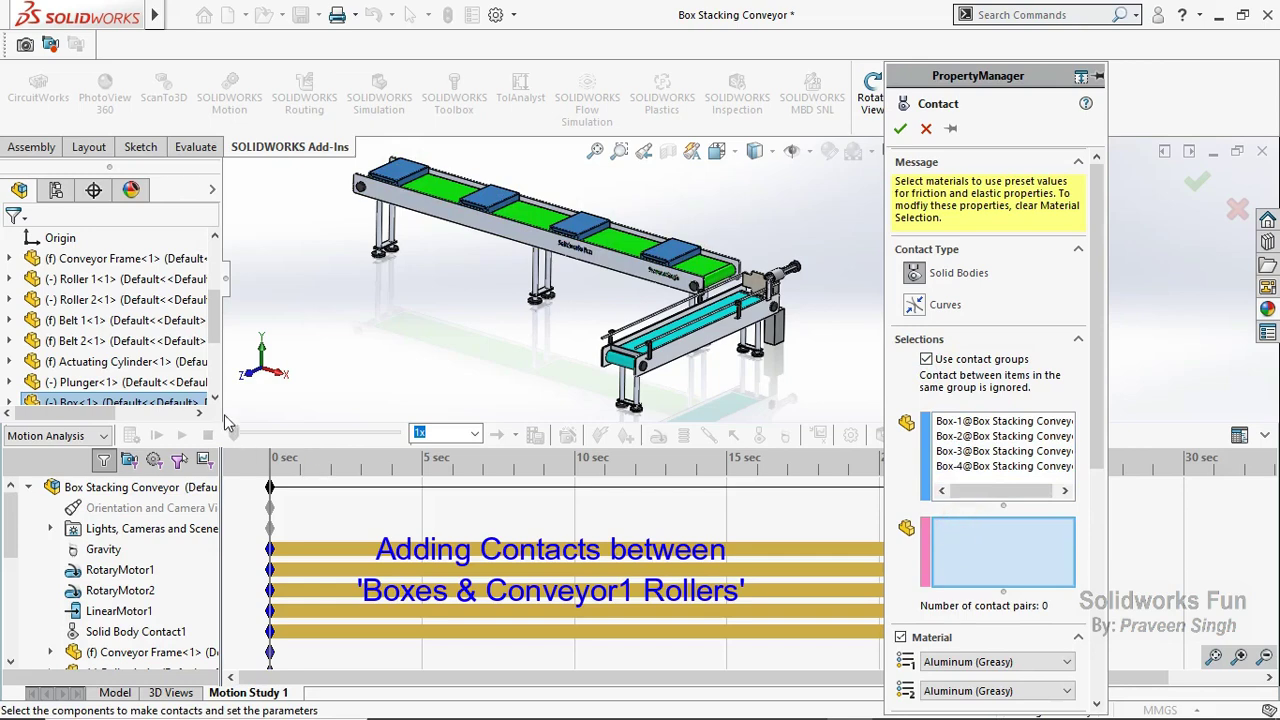
pyautogui.click(66, 281)
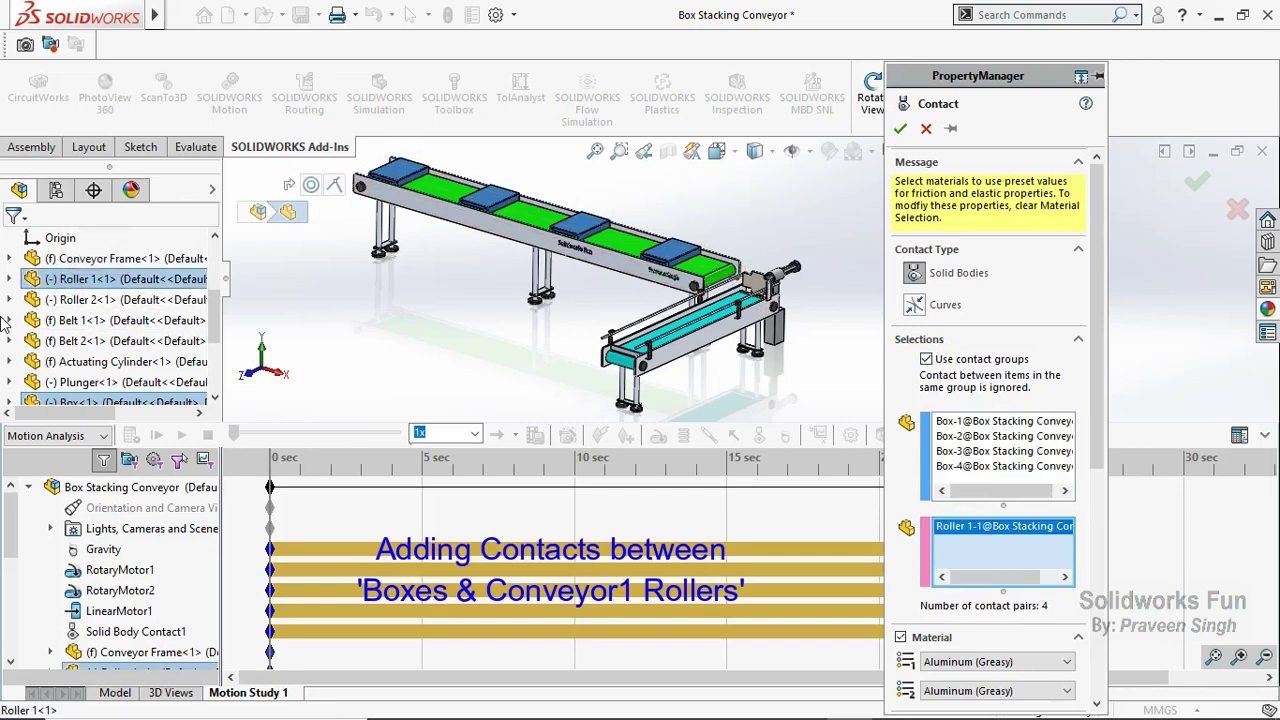
pyautogui.scroll(-1, 5, 325)
pyautogui.scroll(-2, 7, 340)
pyautogui.scroll(-1, 10, 355)
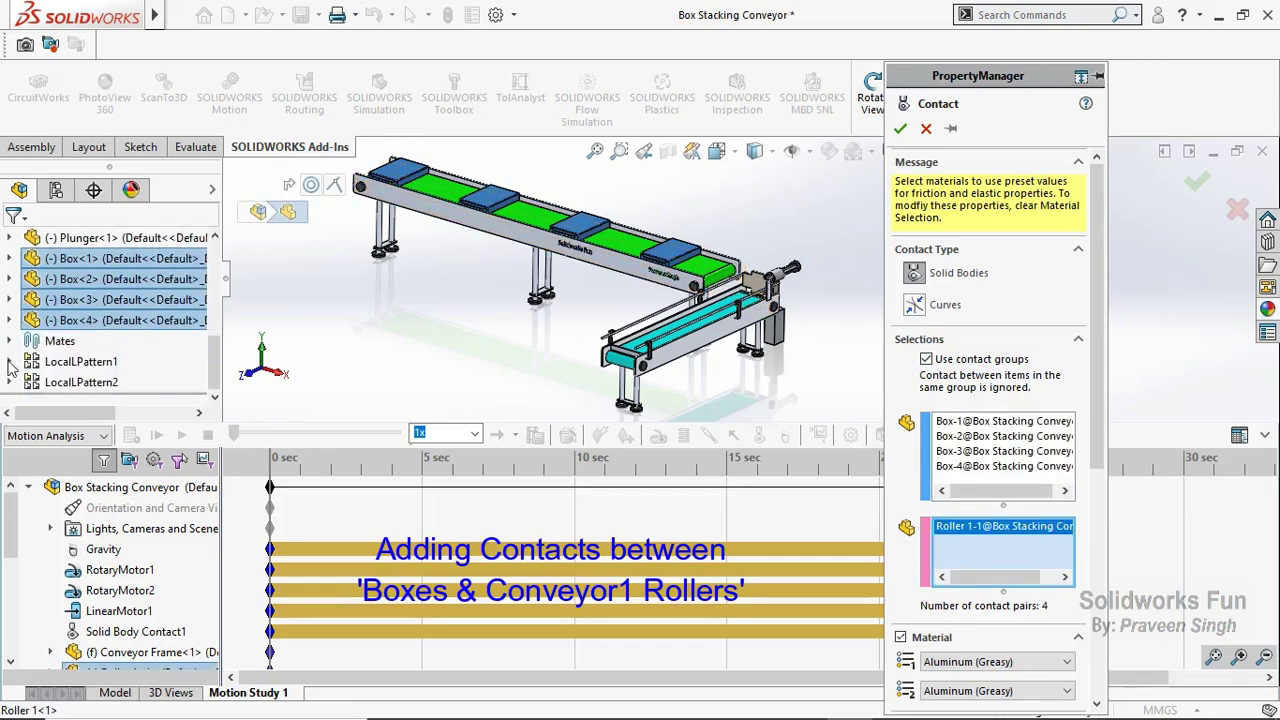
pyautogui.click(9, 363)
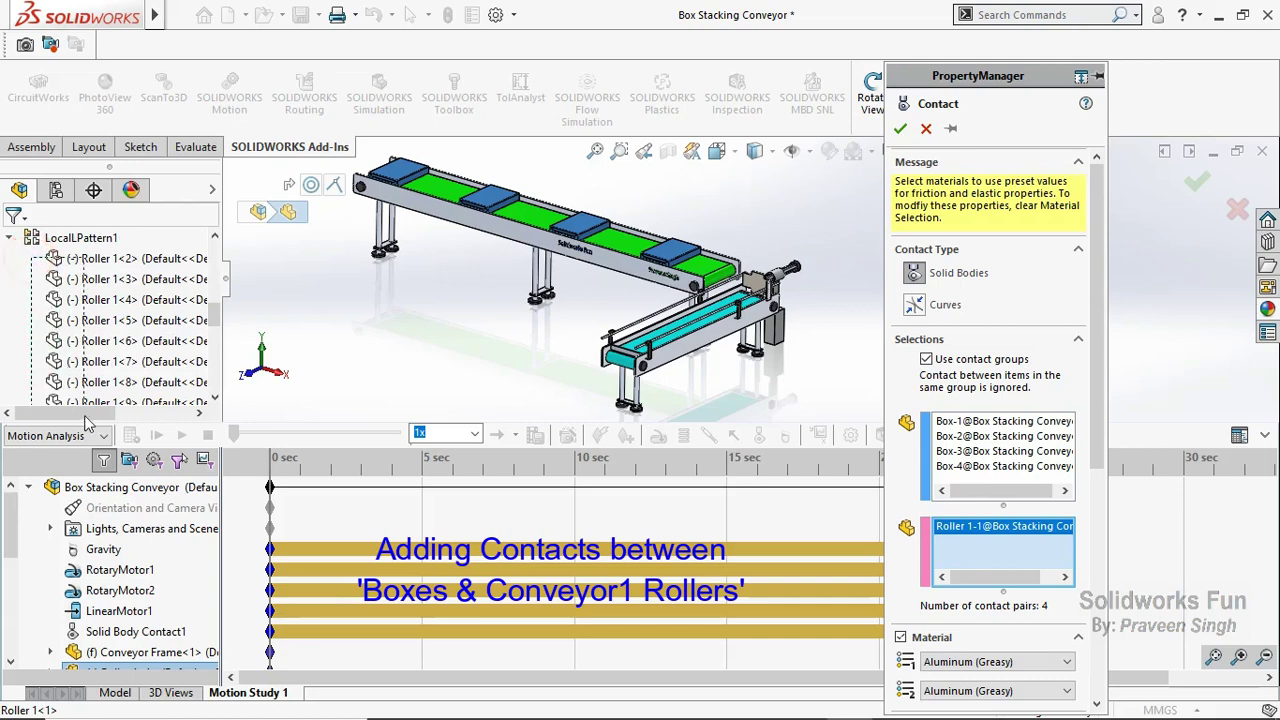
pyautogui.keyDown('shift'); pyautogui.click(116, 400); pyautogui.keyUp('shift')
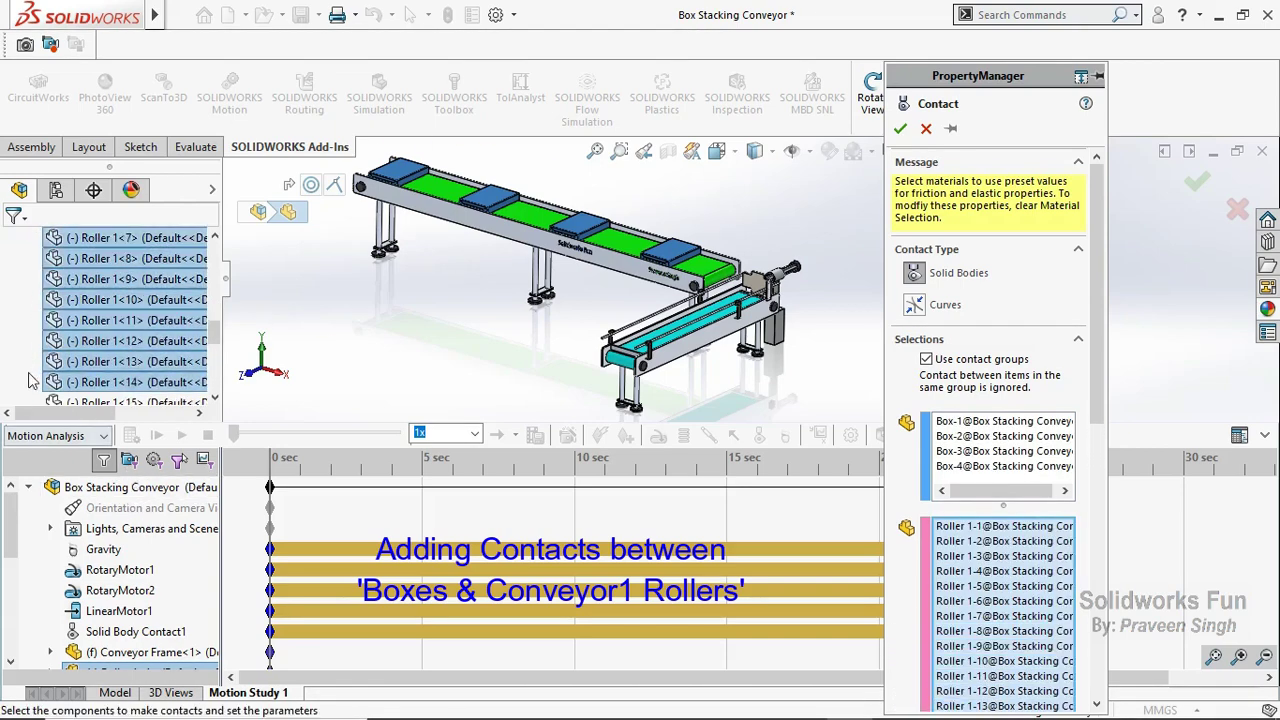
pyautogui.scroll(-3, 30, 343)
pyautogui.click(30, 280)
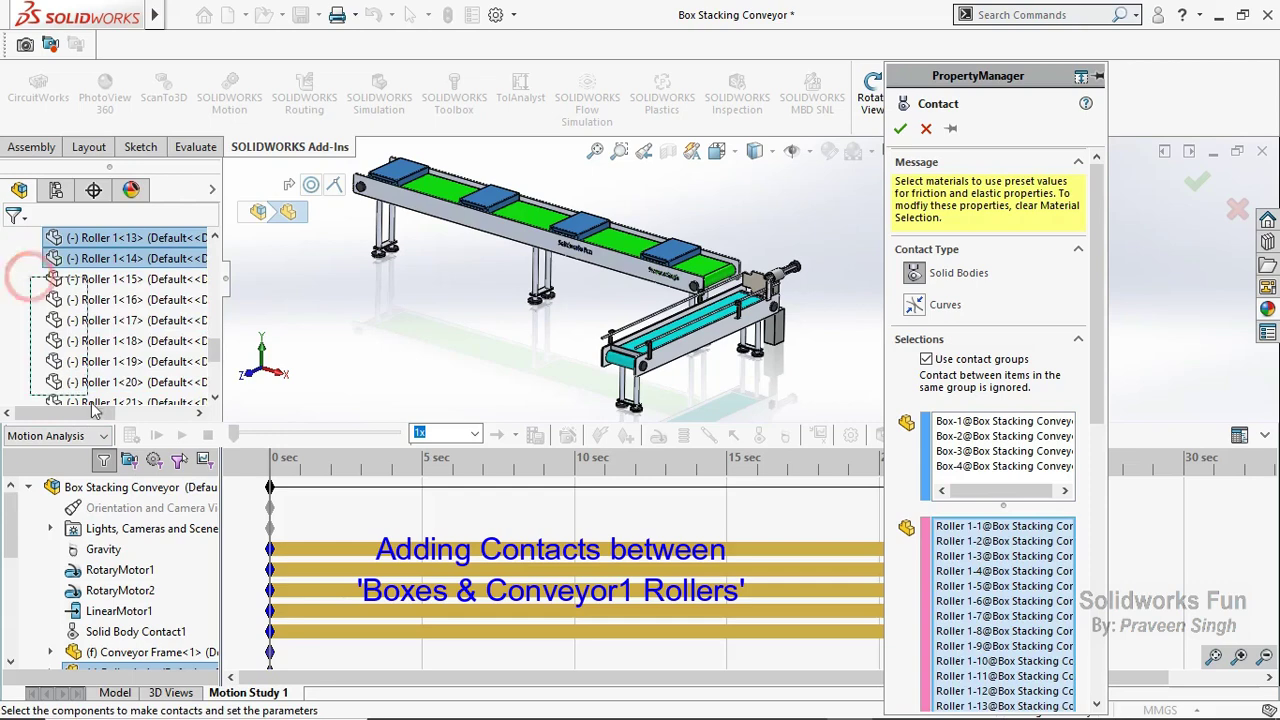
pyautogui.scroll(-2, 60, 350)
pyautogui.keyDown('shift'); pyautogui.click(62, 384); pyautogui.keyUp('shift')
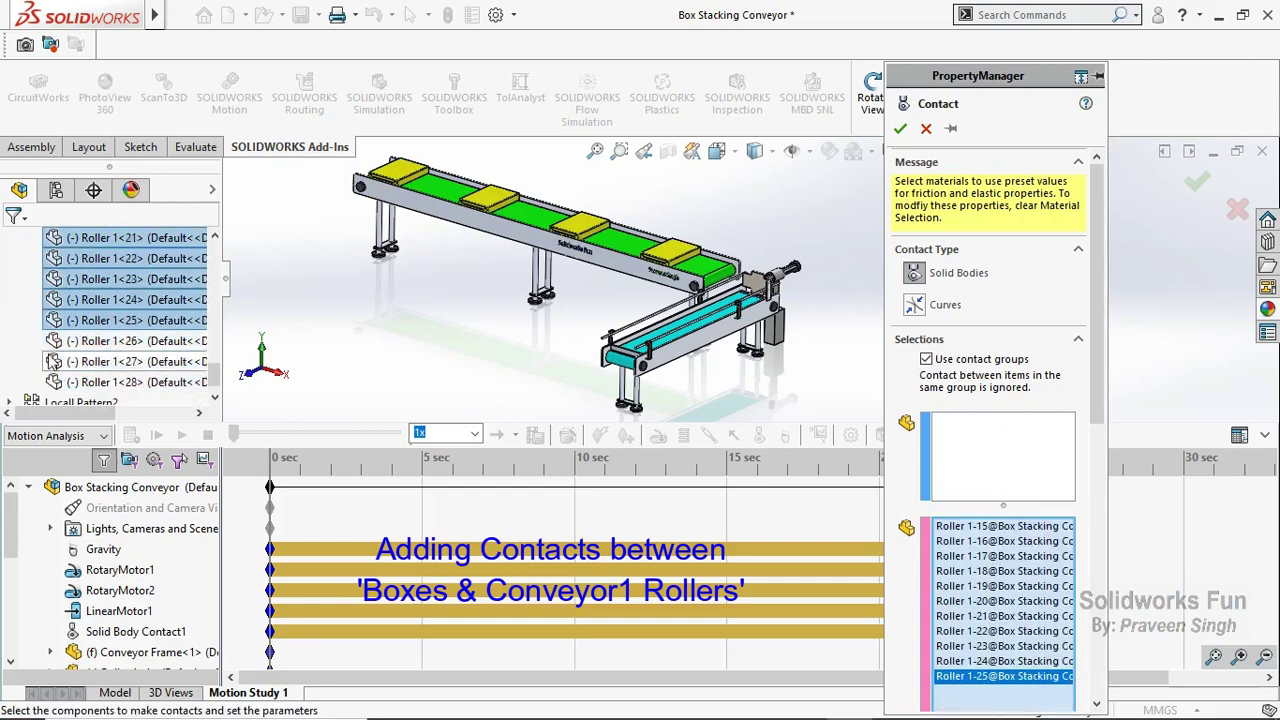
pyautogui.scroll(-1, 84, 388)
pyautogui.keyDown('ctrl'); pyautogui.click(84, 390); pyautogui.keyUp('ctrl')
pyautogui.keyDown('shift'); pyautogui.click(84, 388); pyautogui.keyUp('shift')
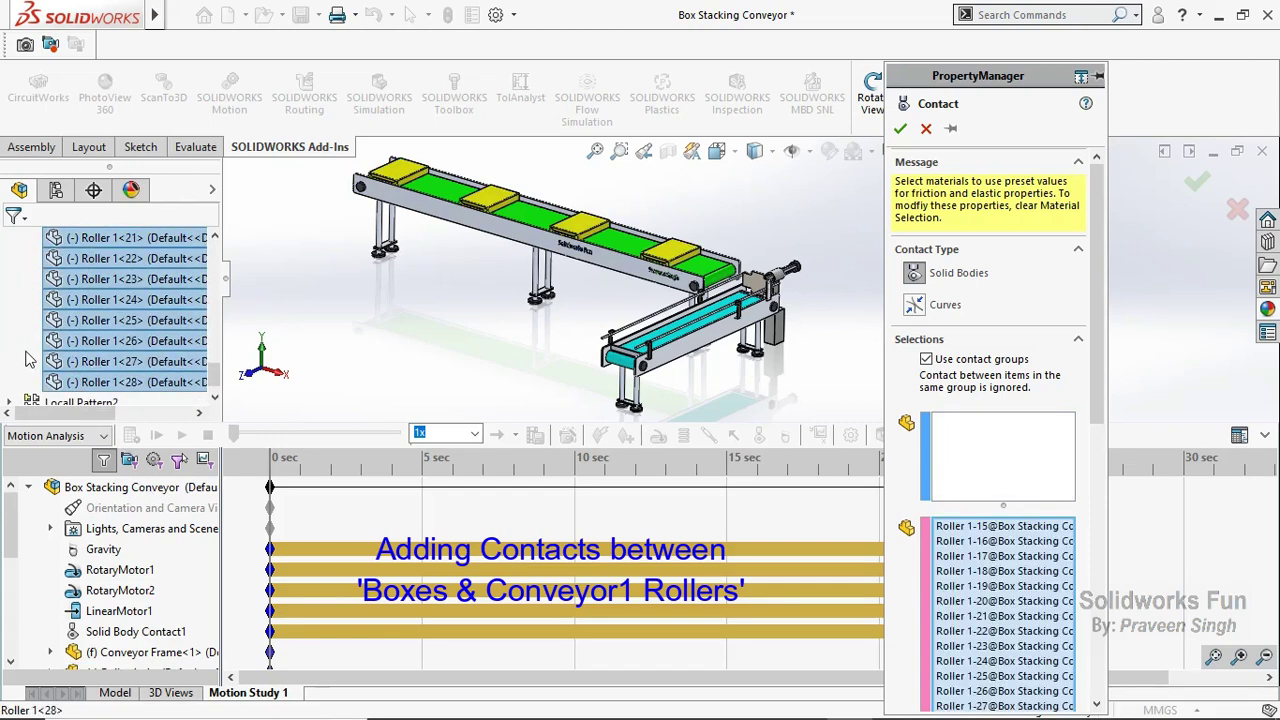
pyautogui.scroll(4, 28, 358)
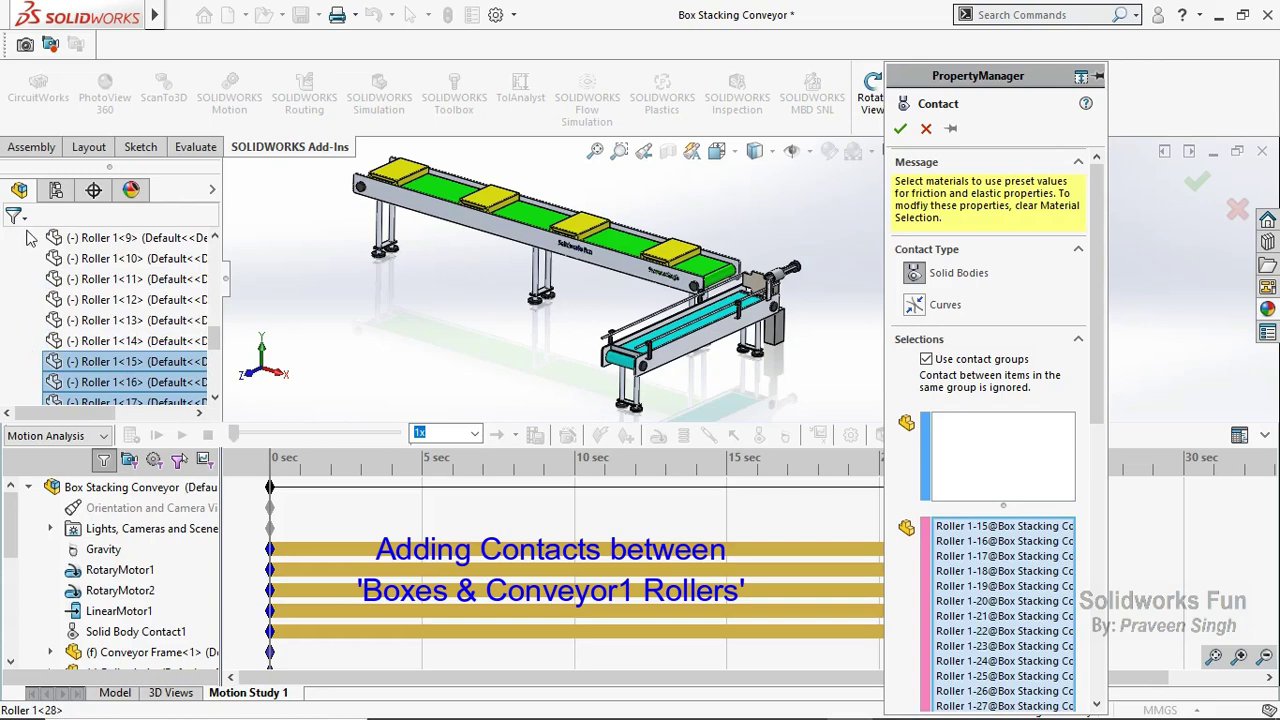
pyautogui.moveTo(30, 237); pyautogui.dragTo(86, 352)
pyautogui.scroll(-2, 86, 352)
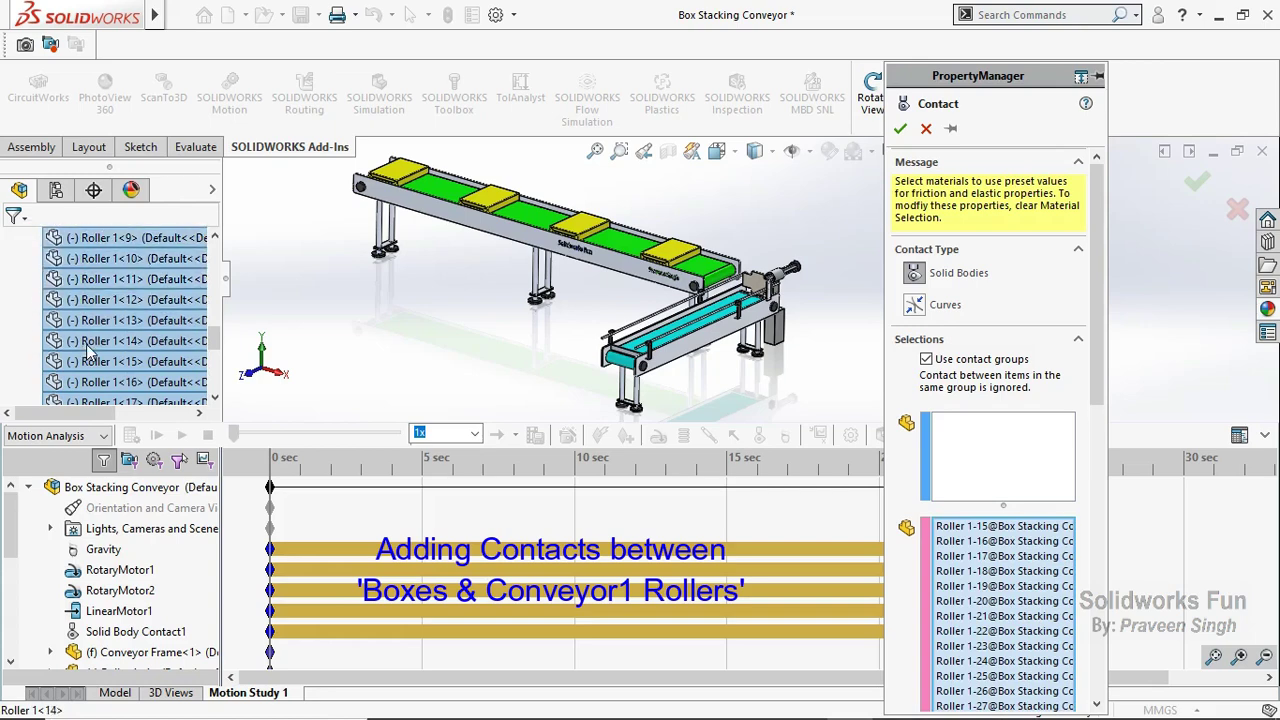
pyautogui.scroll(4, 68, 330)
pyautogui.moveTo(28, 230); pyautogui.dragTo(105, 345)
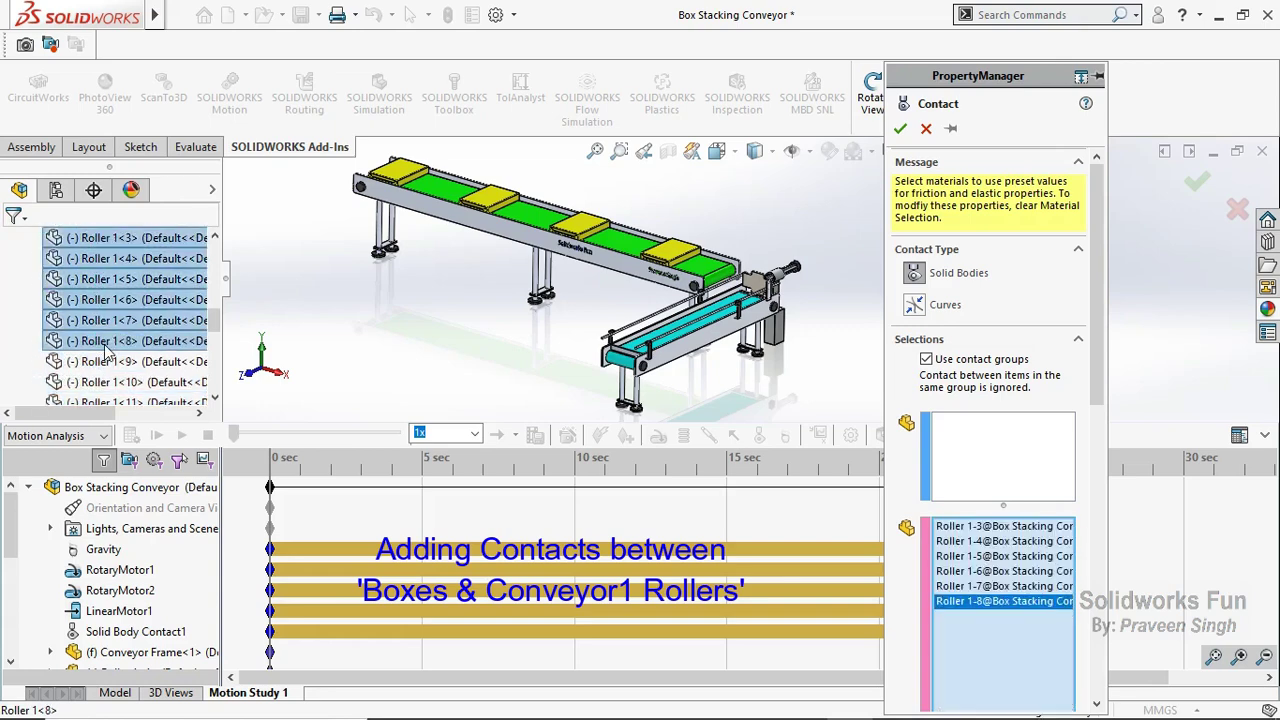
pyautogui.scroll(3, 105, 345)
pyautogui.scroll(-1, 68, 308)
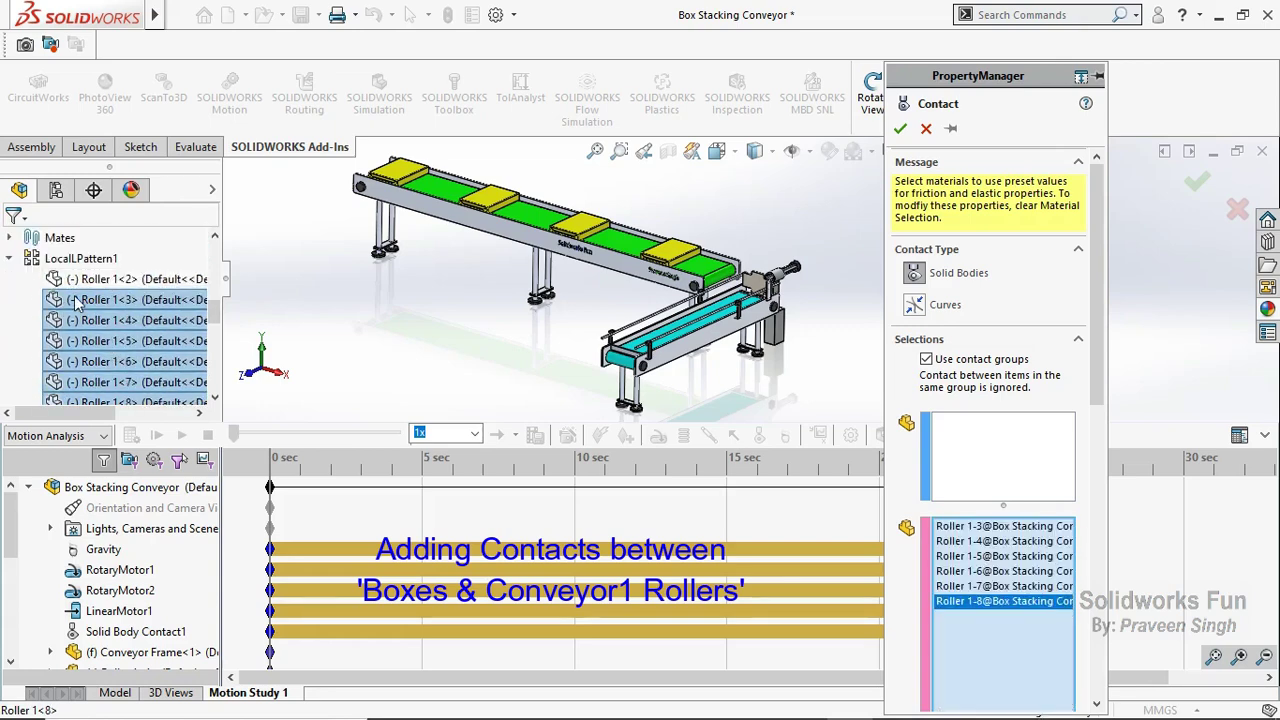
# Refine the roller selection: Roller 1<1>, Roller 1<2>, and Roller 1<9> through Roller 1<28>.
pyautogui.click(90, 279)
pyautogui.scroll(3, 45, 292)
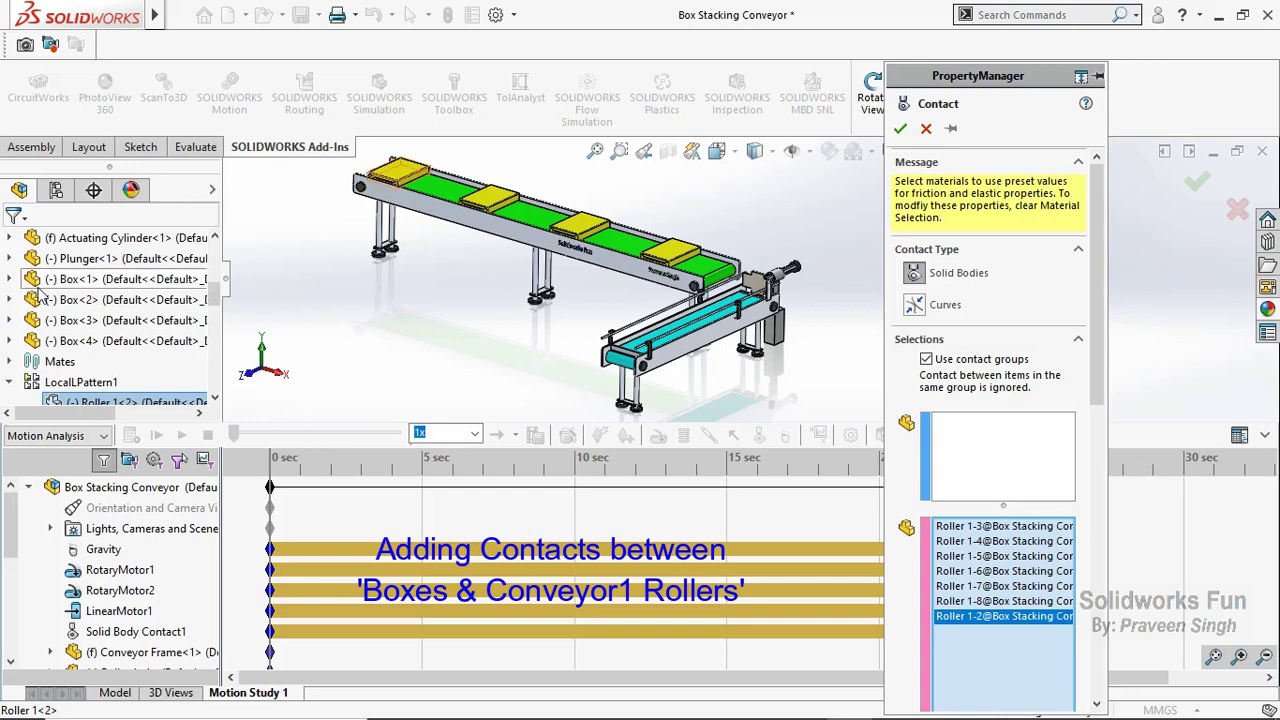
pyautogui.scroll(2, 38, 294)
pyautogui.scroll(2, 38, 294)
pyautogui.click(72, 280)
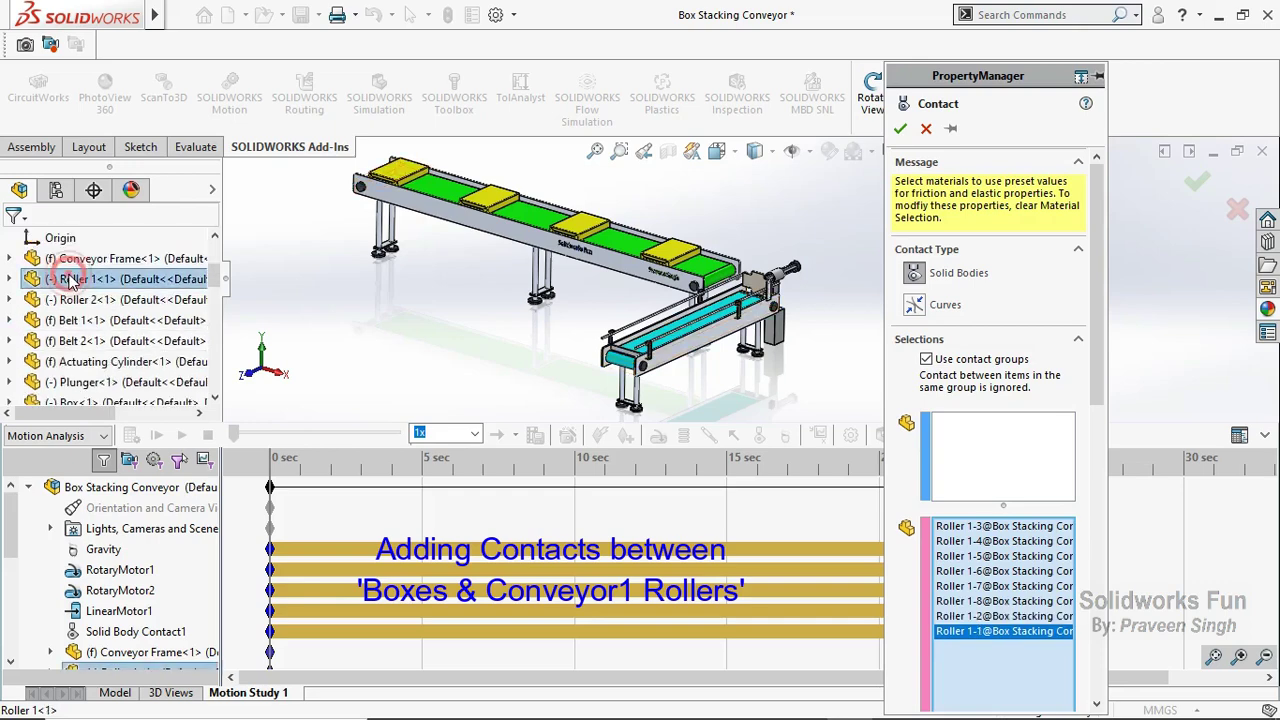
pyautogui.scroll(-5, 72, 314)
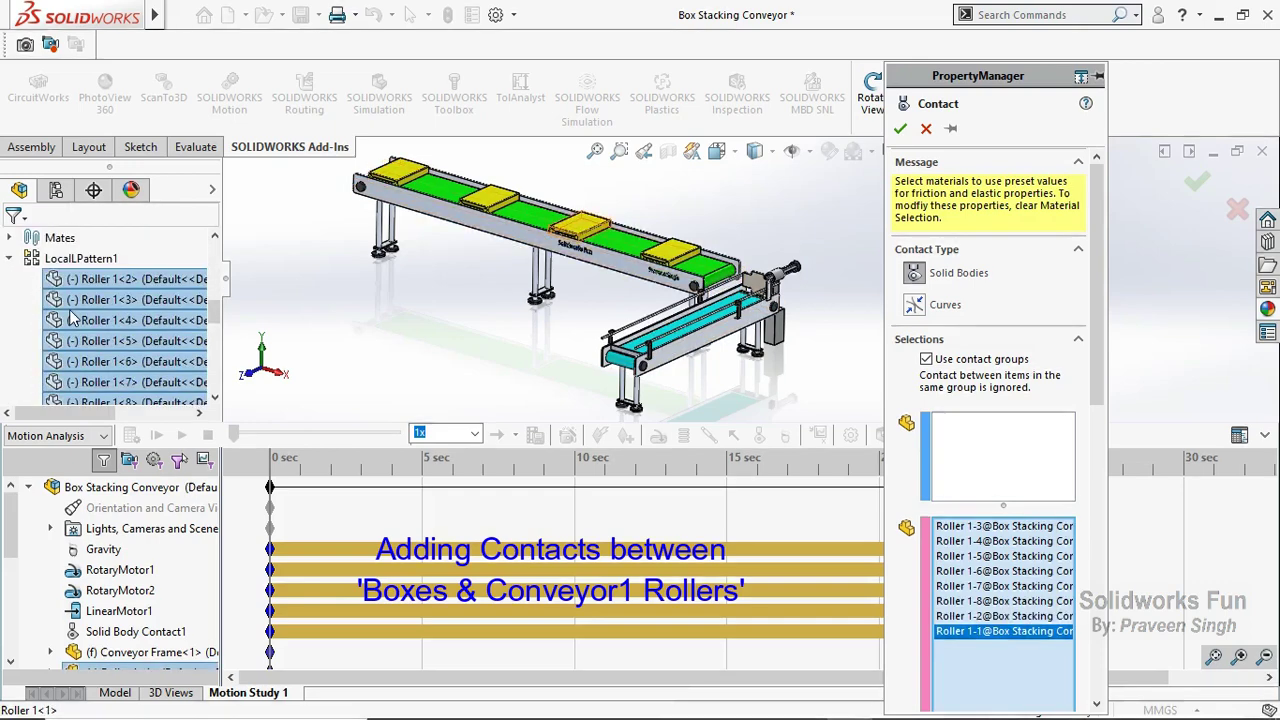
pyautogui.scroll(2, 72, 314)
pyautogui.scroll(1, 72, 314)
pyautogui.scroll(2, 72, 316)
pyautogui.scroll(-3, 40, 312)
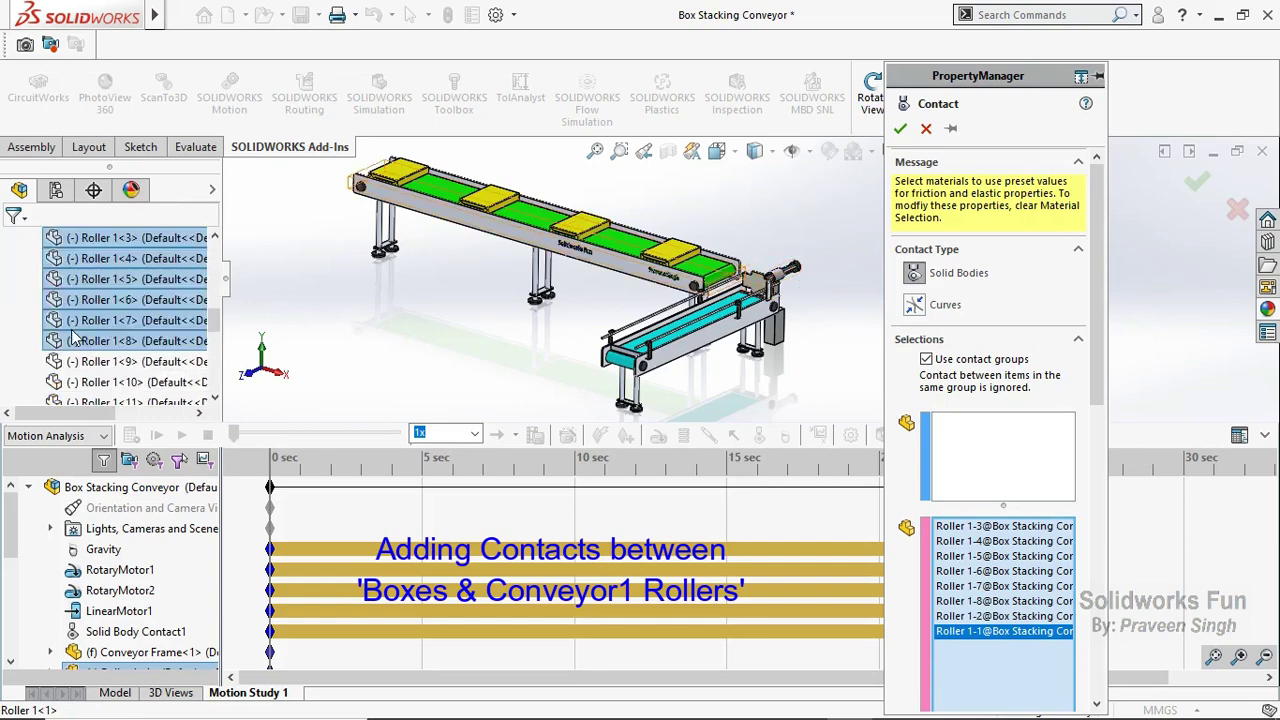
pyautogui.scroll(-2, 30, 311)
pyautogui.scroll(-2, 27, 311)
pyautogui.moveTo(27, 311); pyautogui.dragTo(55, 422)
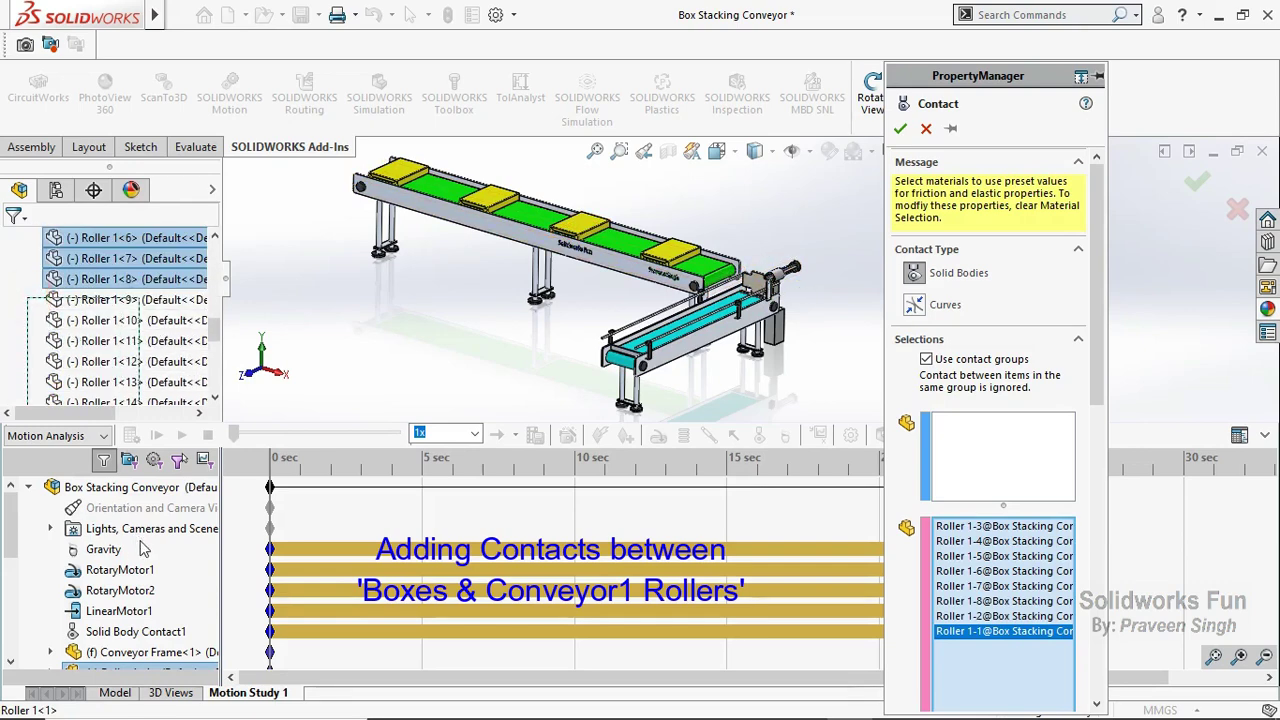
pyautogui.scroll(-2, 60, 385)
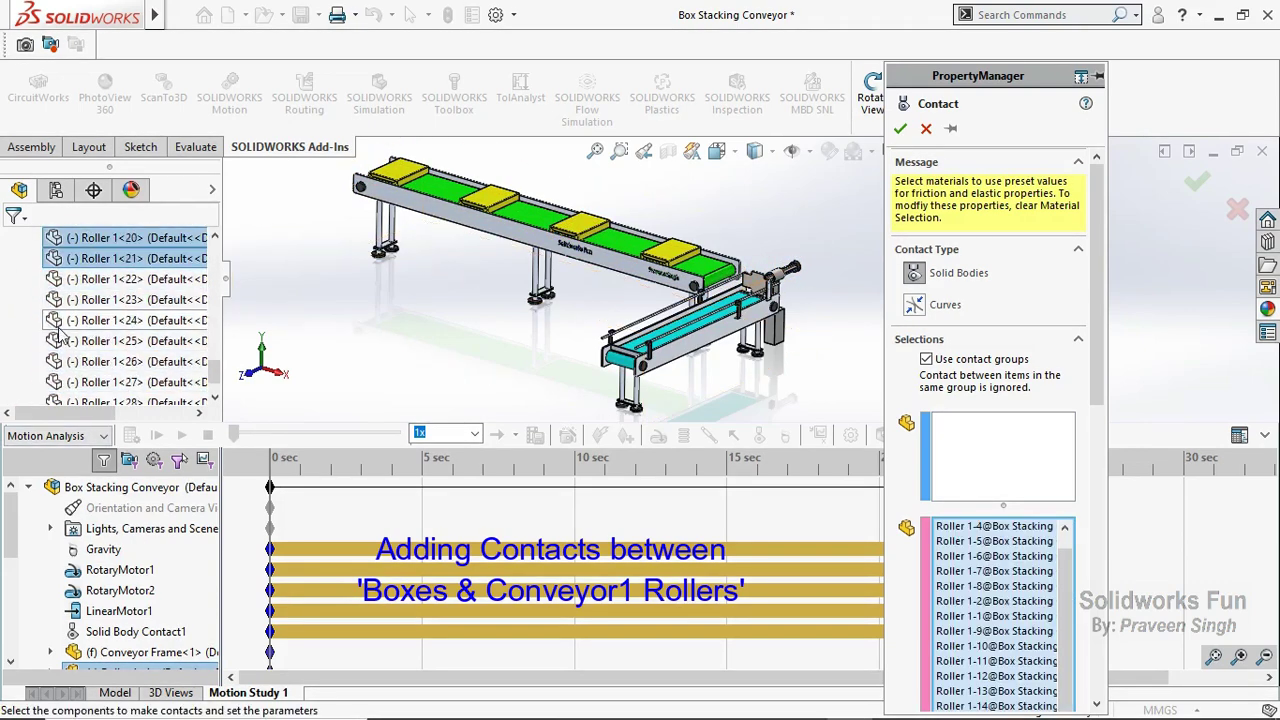
pyautogui.keyDown('shift'); pyautogui.click(105, 400); pyautogui.keyUp('shift')
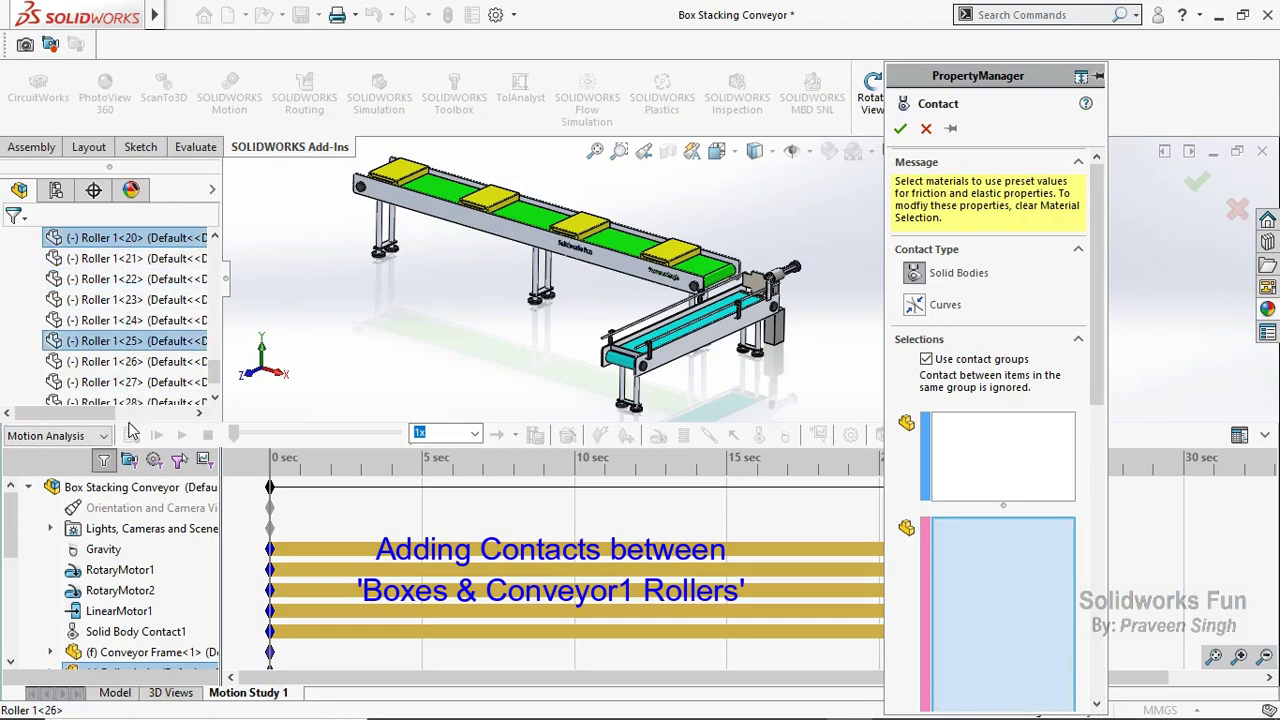
pyautogui.scroll(2, 112, 387)
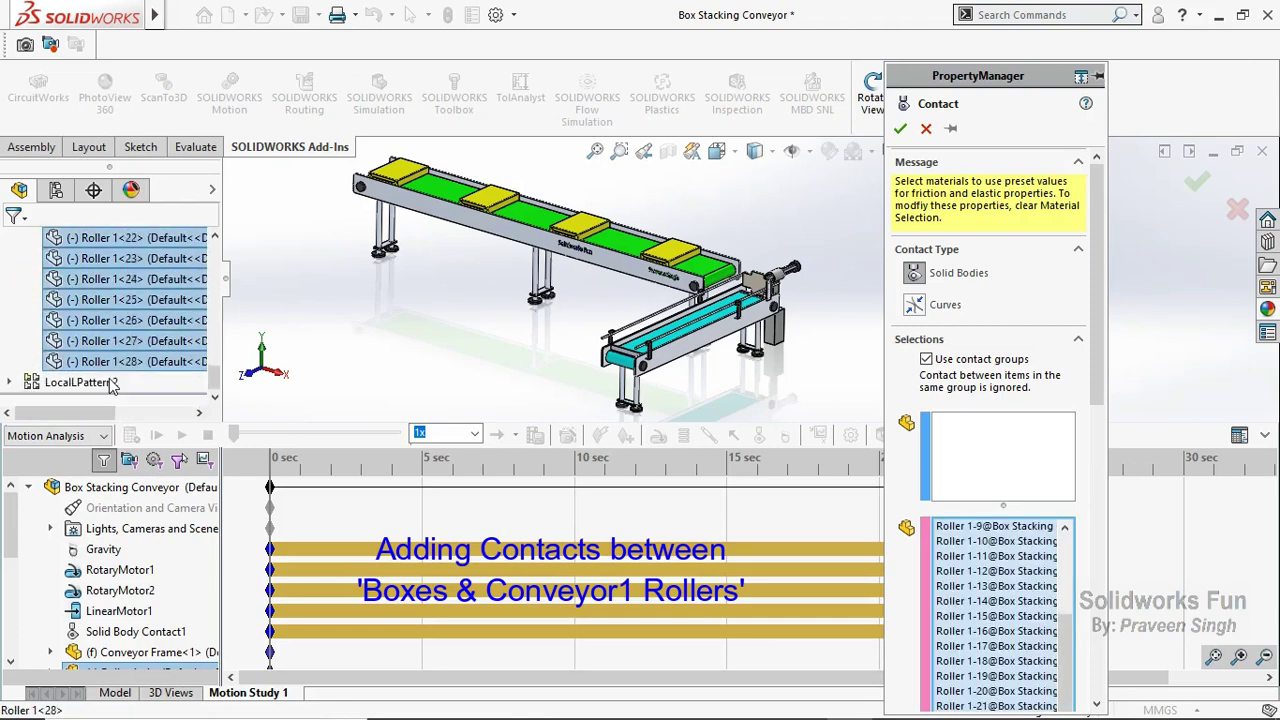
pyautogui.scroll(5, 113, 386)
pyautogui.scroll(3, 113, 386)
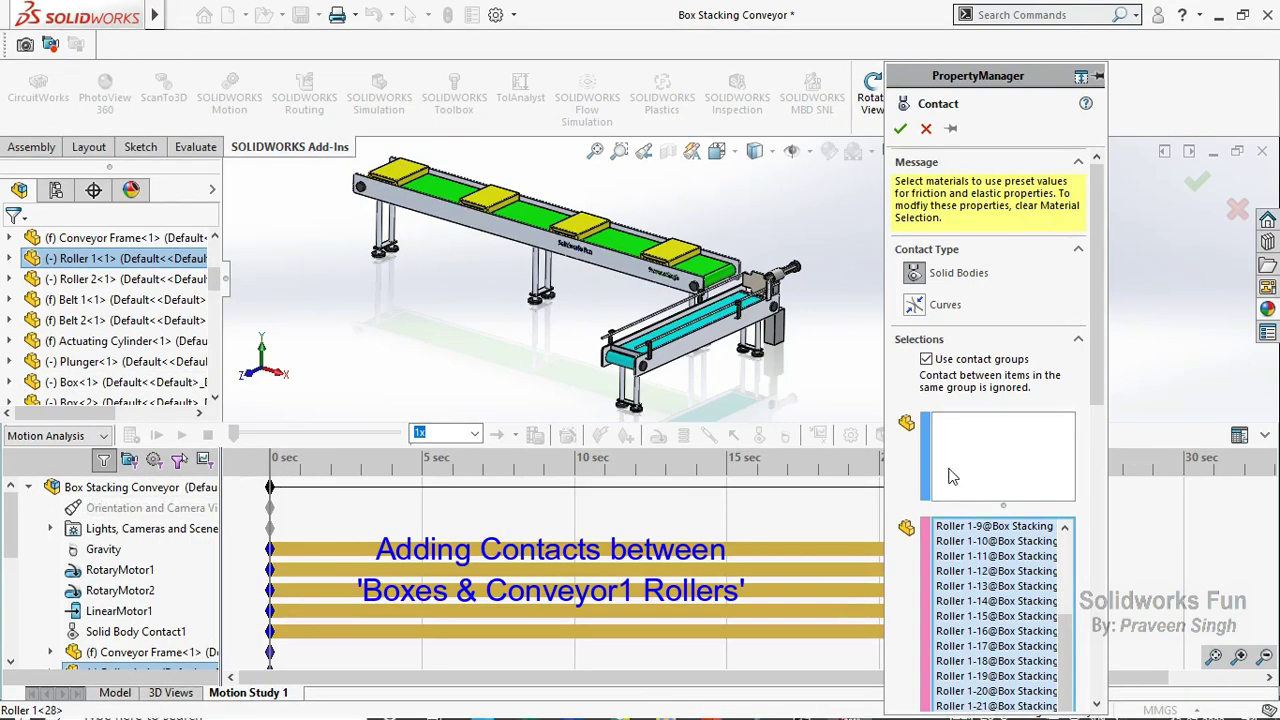
# Re-add Box 1–4 to the first group and accept the boxes-to-Conveyor1-rollers contact.
pyautogui.click(953, 462)
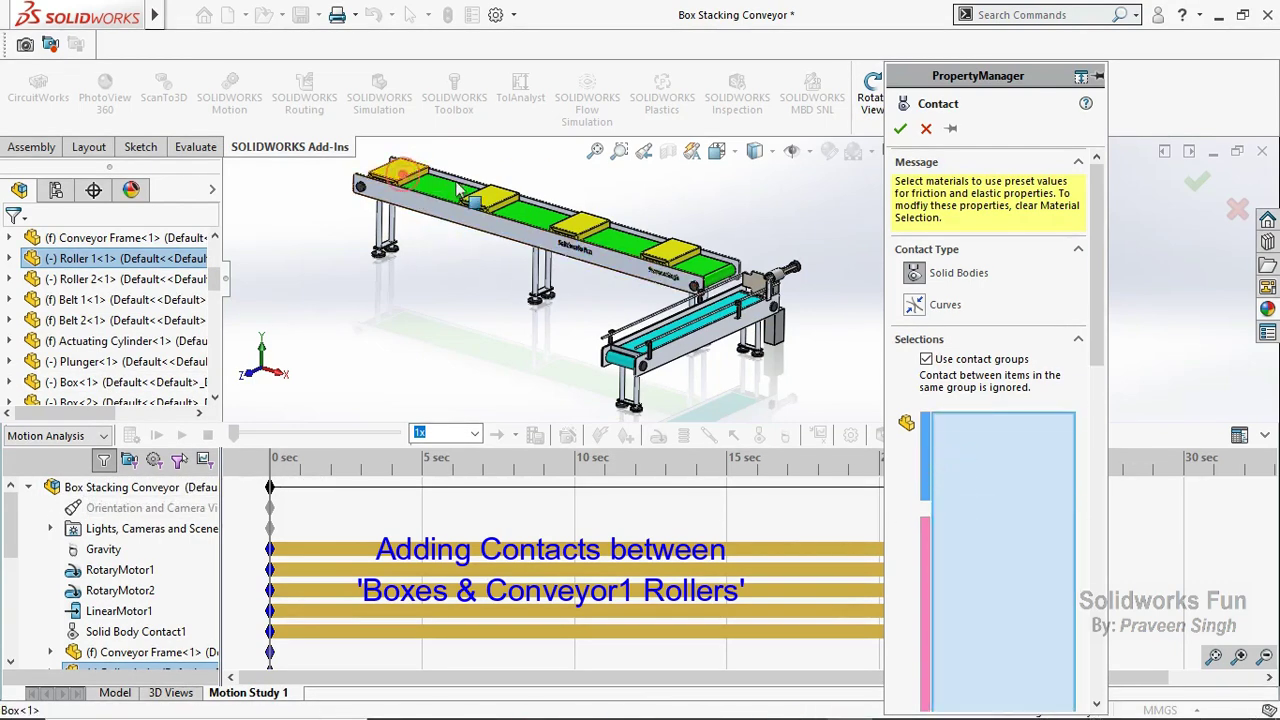
pyautogui.click(400, 175)
pyautogui.click(493, 207)
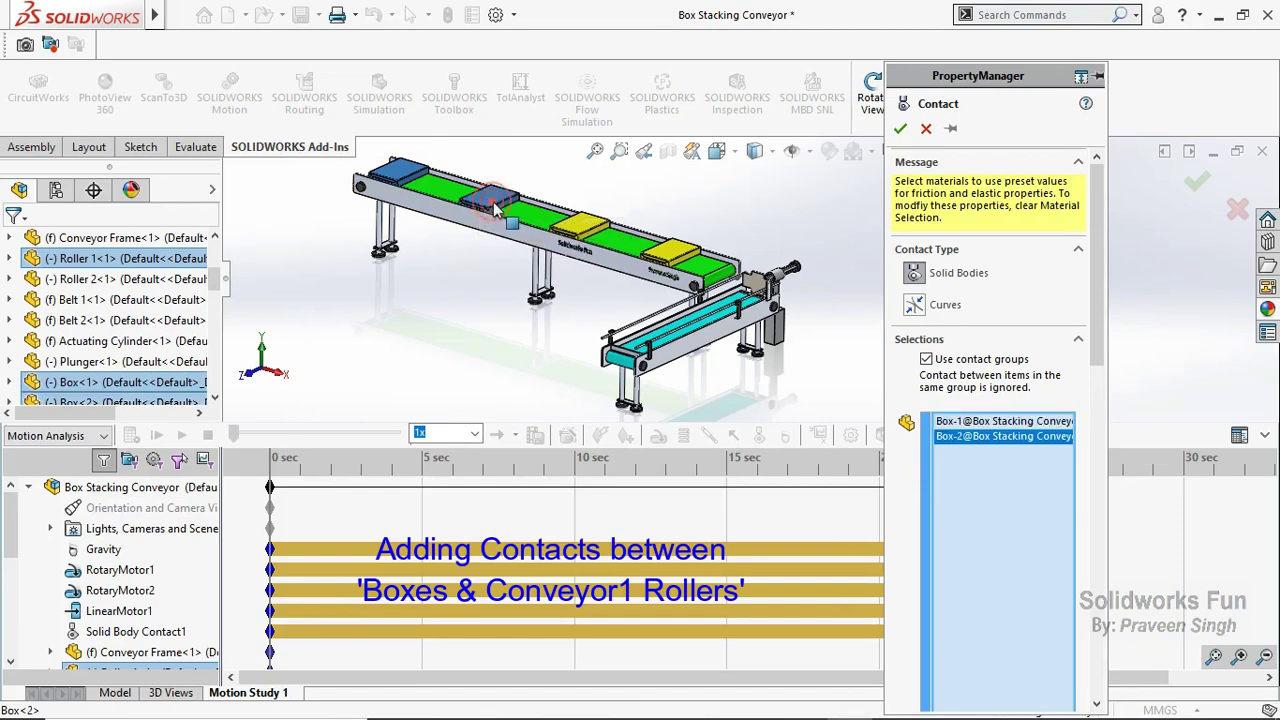
pyautogui.click(582, 226)
pyautogui.click(662, 256)
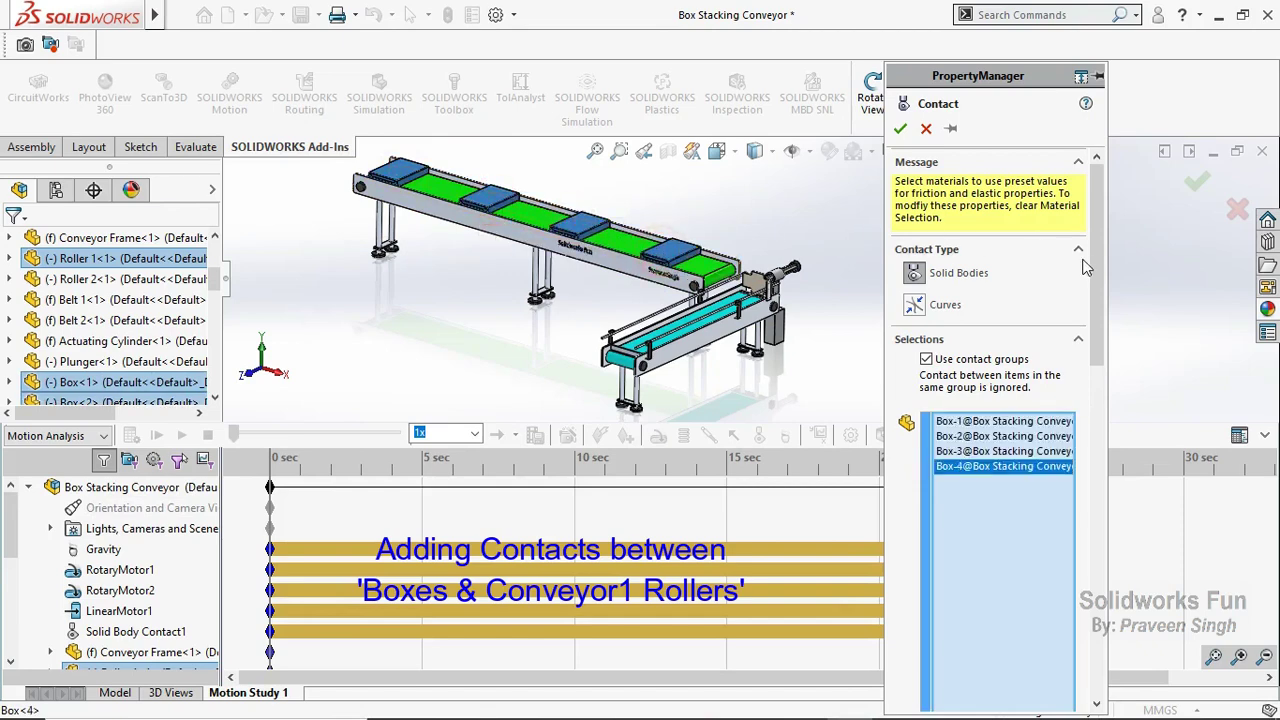
pyautogui.moveTo(1092, 286)
pyautogui.mouseDown()
pyautogui.moveTo(1093, 470)
pyautogui.moveTo(1093, 298)
pyautogui.mouseUp()
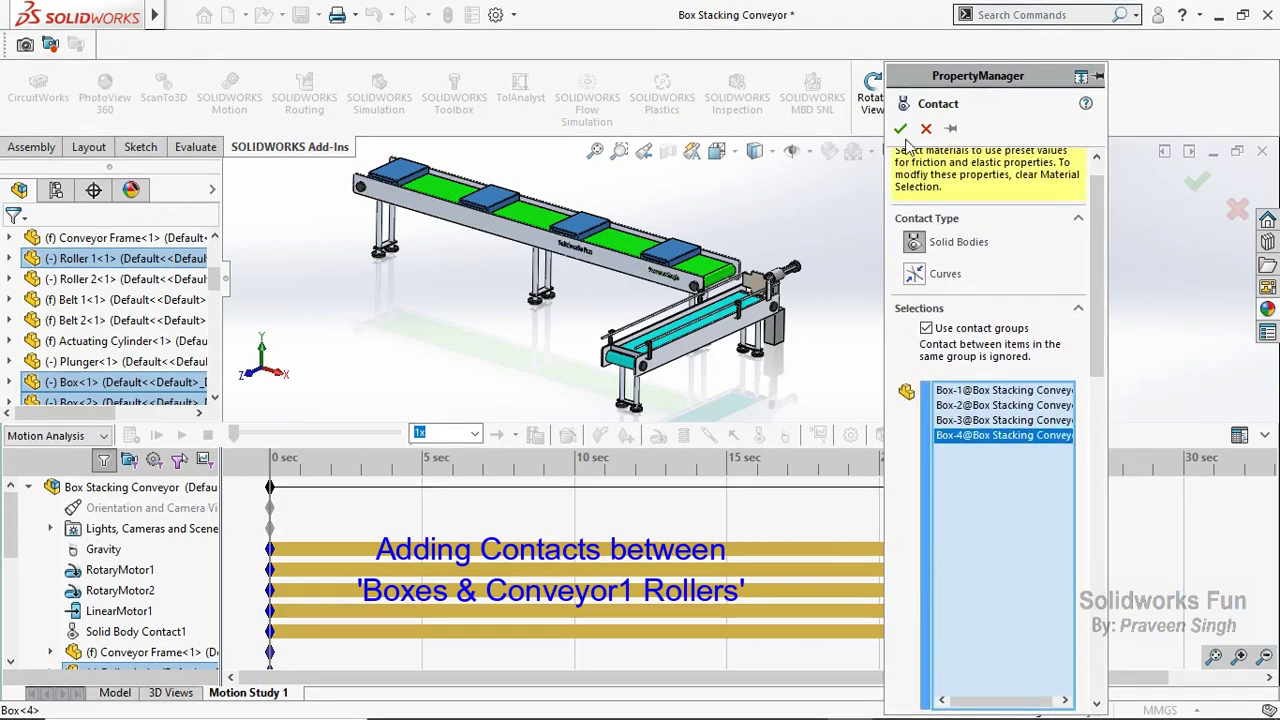
pyautogui.click(900, 128)
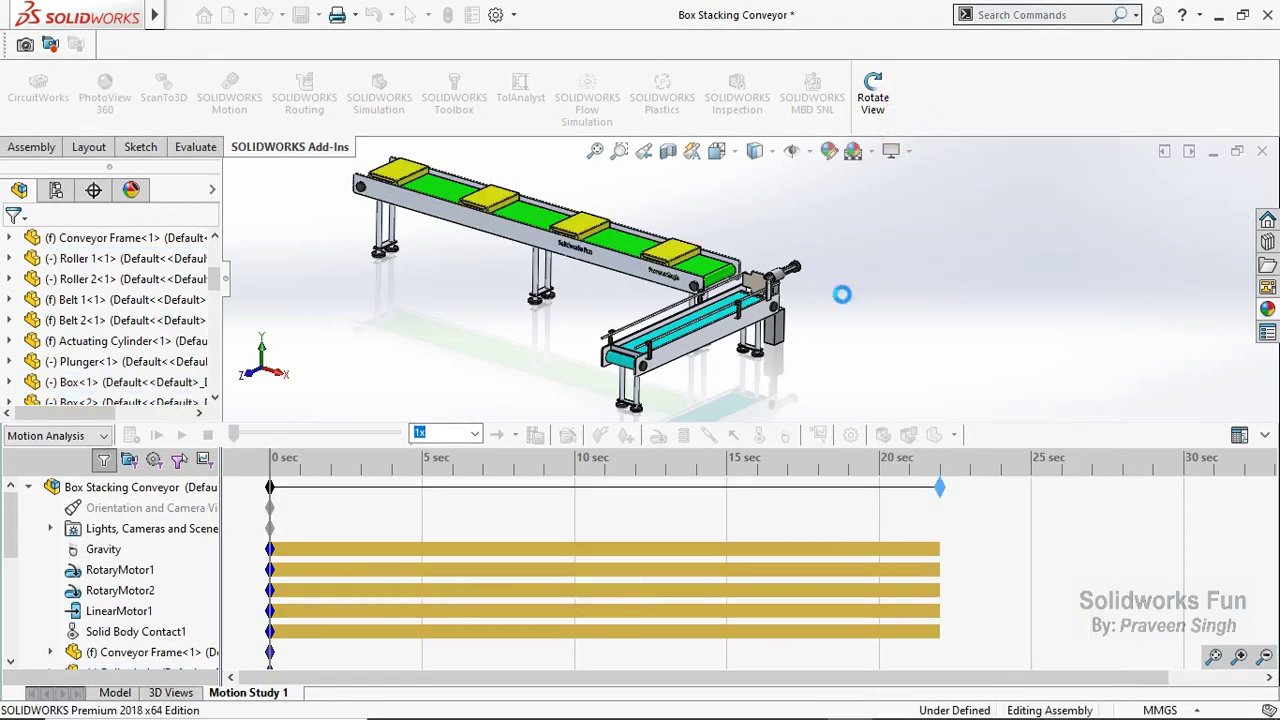
pyautogui.click(760, 437)
# Set Aluminum (Greasy) for both bodies, enable contact groups, and put Box 1–4 in group one.
pyautogui.click(995, 523)
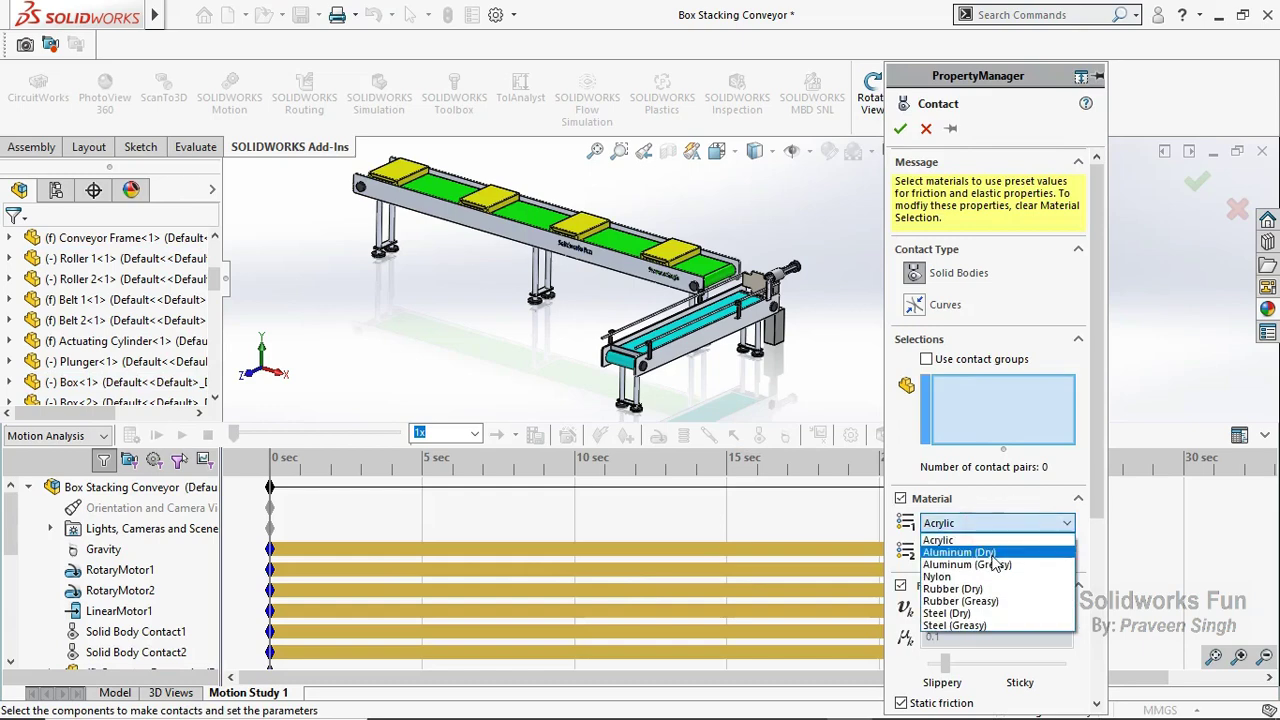
pyautogui.click(997, 565)
pyautogui.click(997, 552)
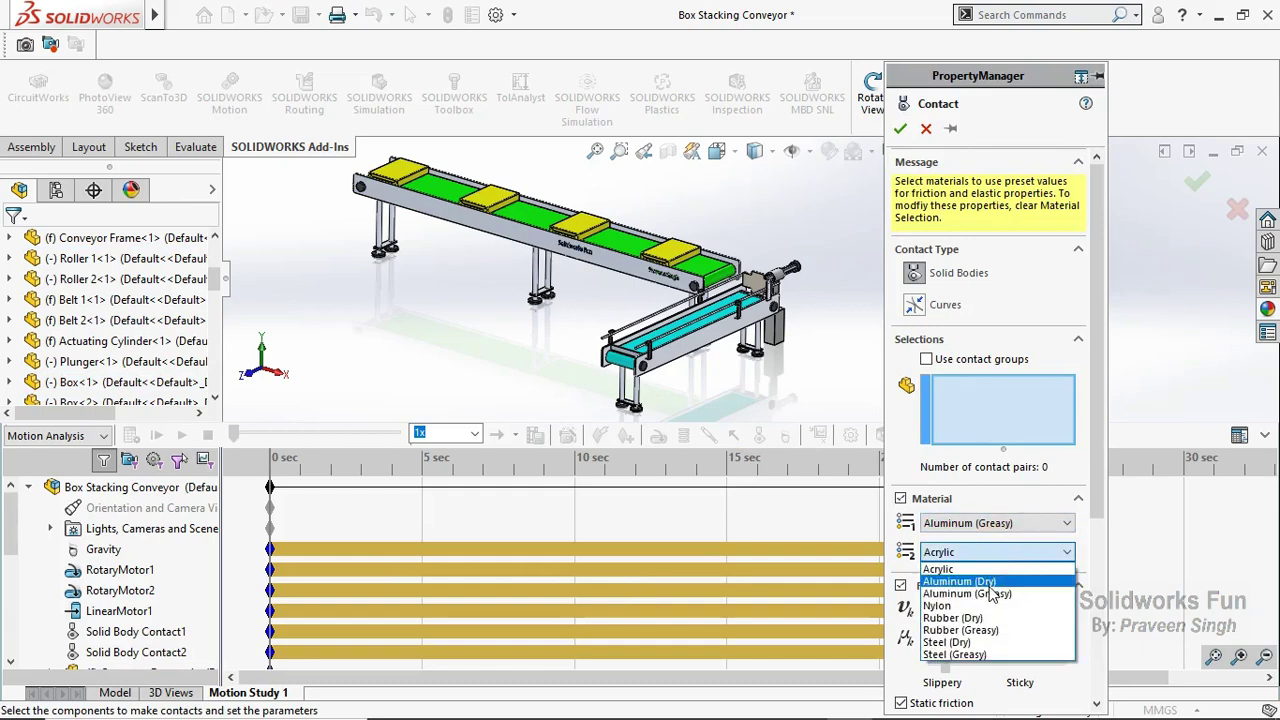
pyautogui.click(997, 593)
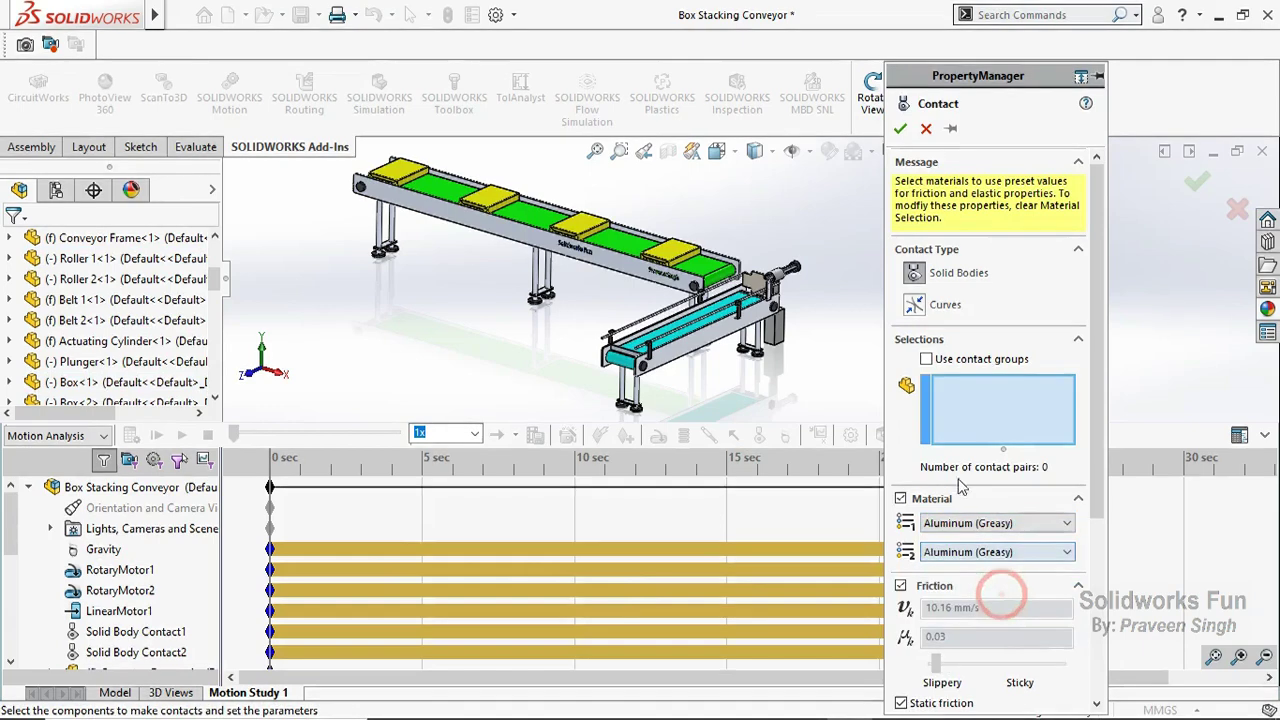
pyautogui.click(926, 359)
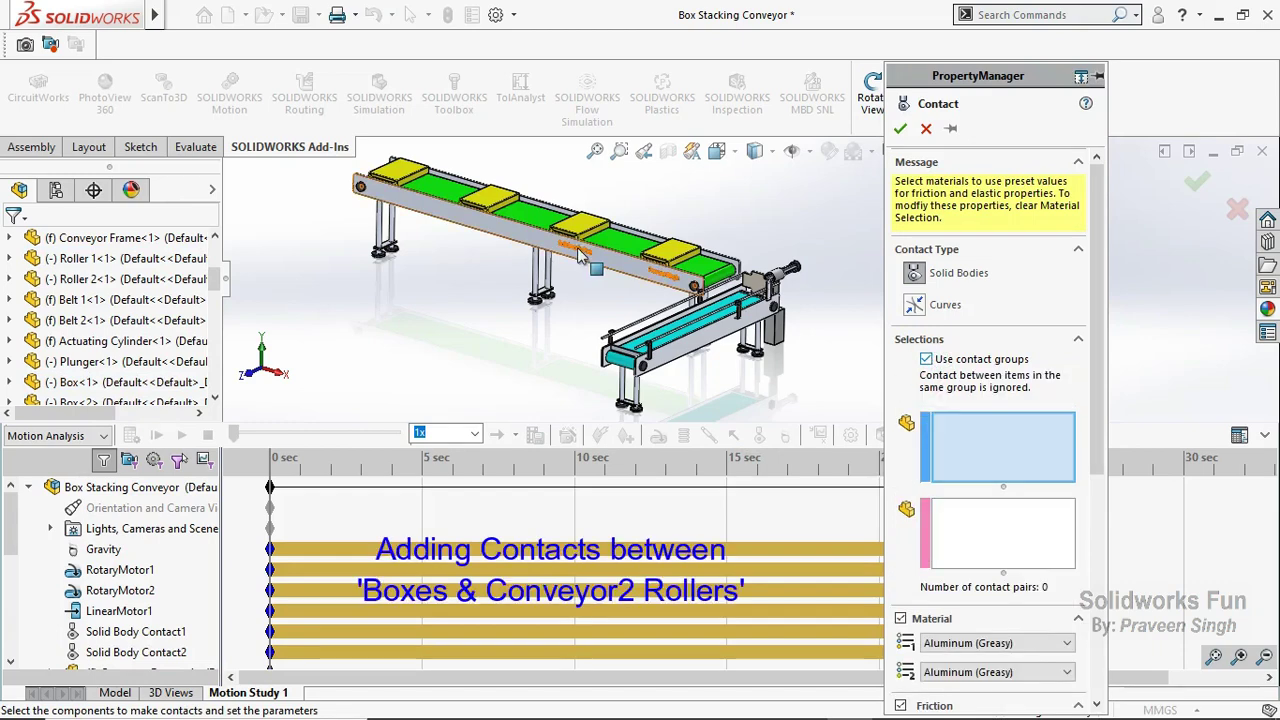
pyautogui.click(395, 172)
pyautogui.click(489, 196)
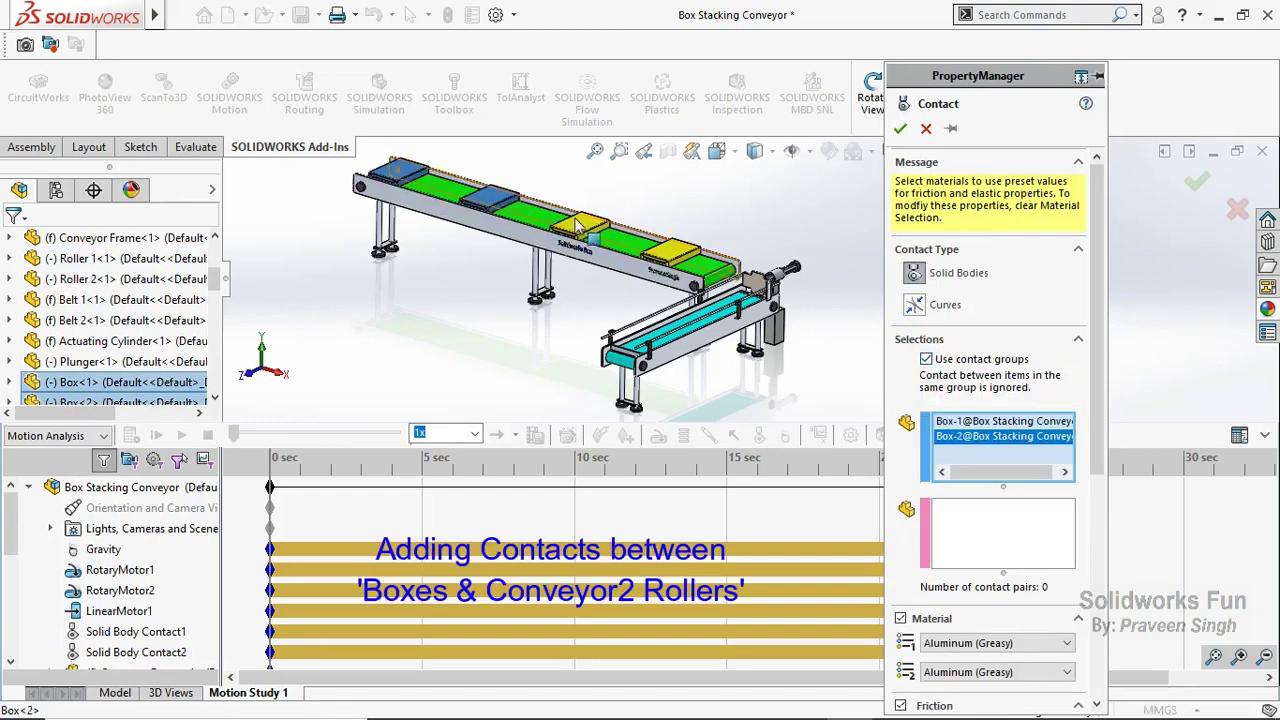
pyautogui.click(592, 228)
pyautogui.click(683, 254)
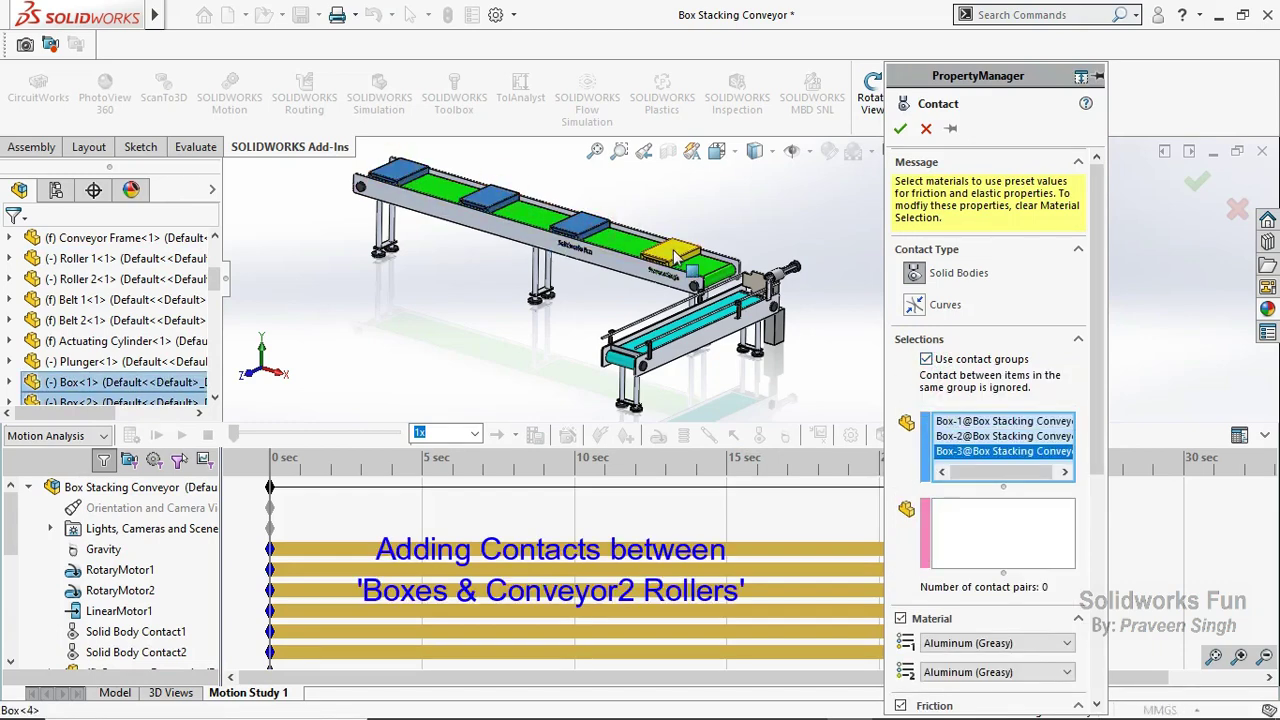
# Add Roller 2<1> through Roller 2<14> to the second group and accept Solid Body Contact3.
pyautogui.click(1004, 565)
pyautogui.click(100, 283)
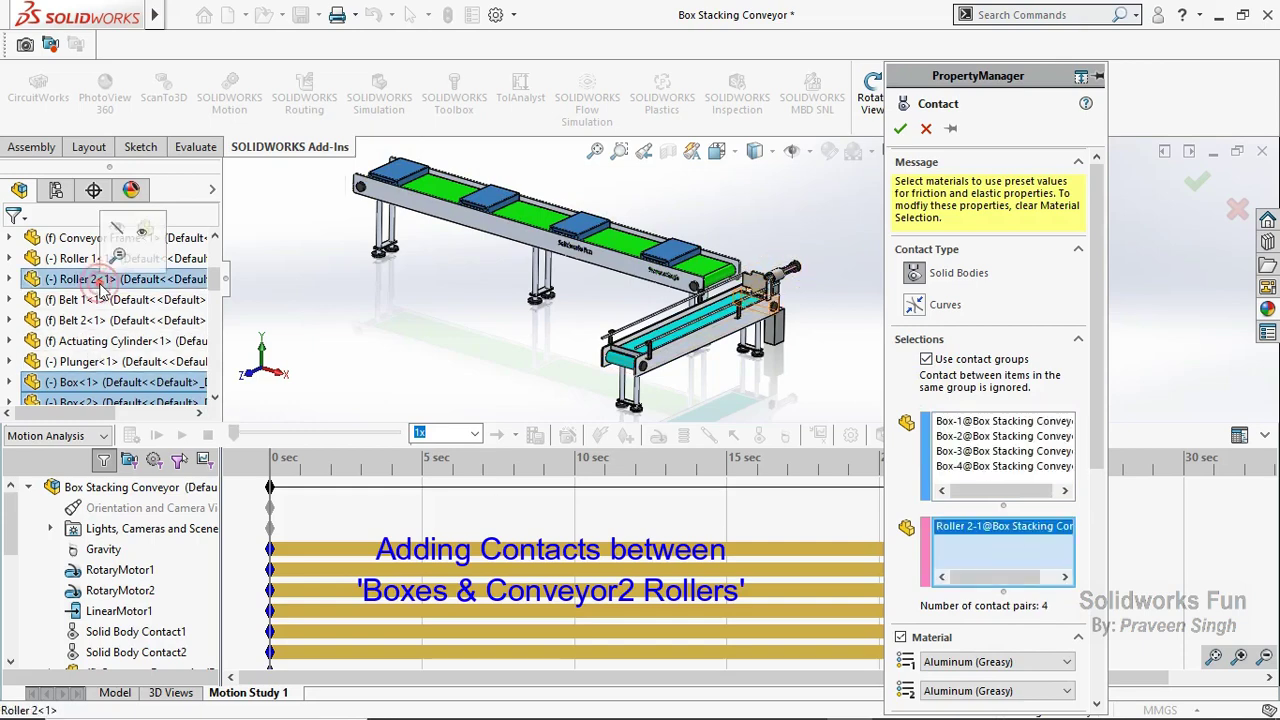
pyautogui.scroll(-3, 8, 376)
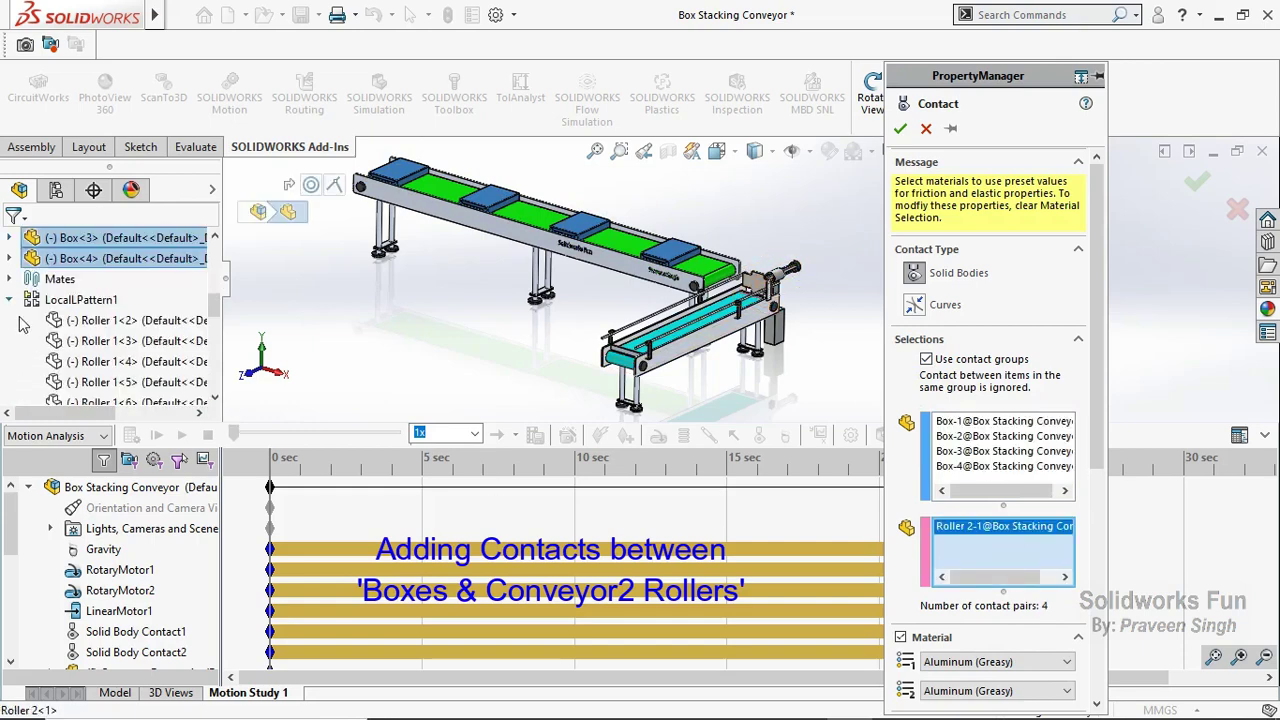
pyautogui.scroll(3, 22, 320)
pyautogui.scroll(-5, 30, 298)
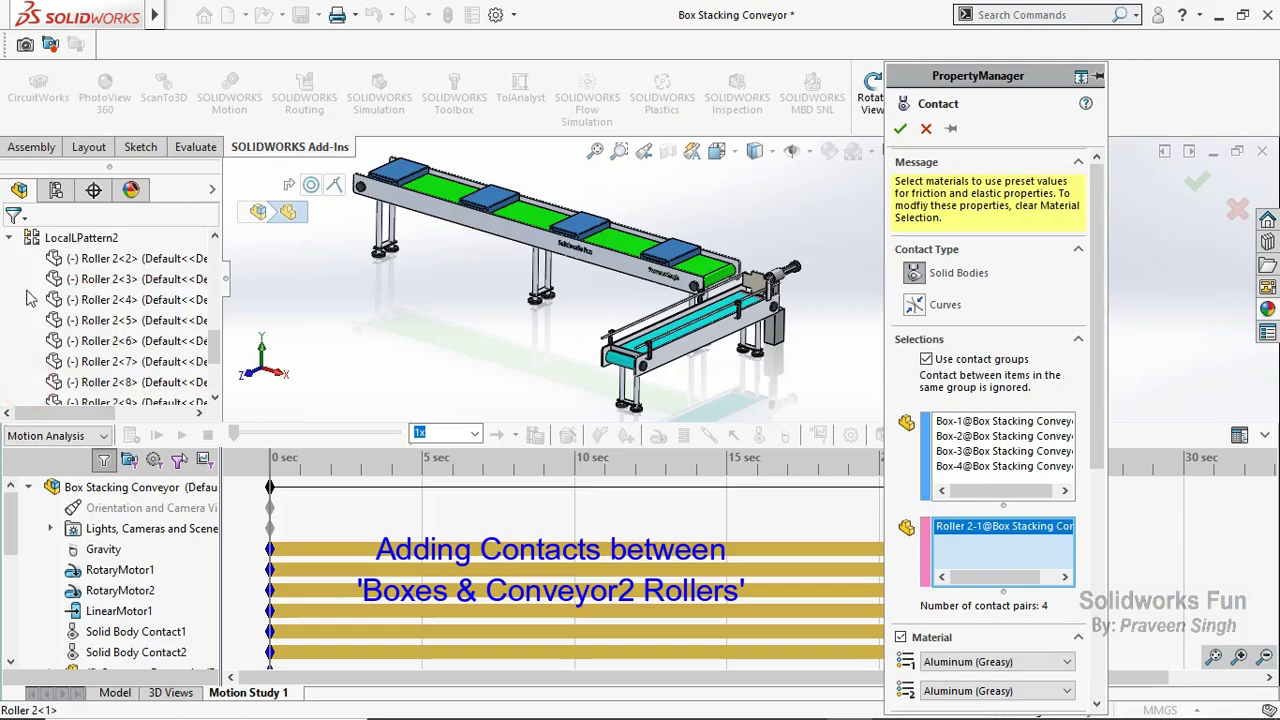
pyautogui.moveTo(30, 258); pyautogui.dragTo(177, 455)
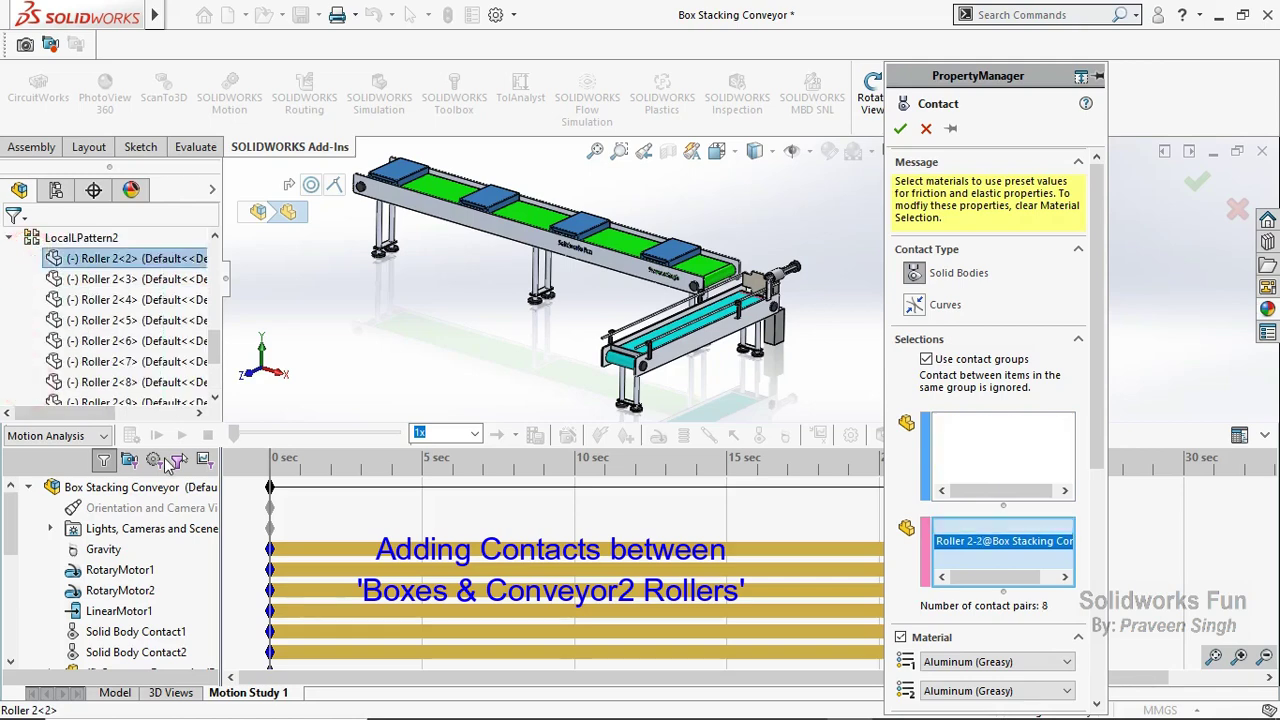
pyautogui.scroll(-1, 8, 360)
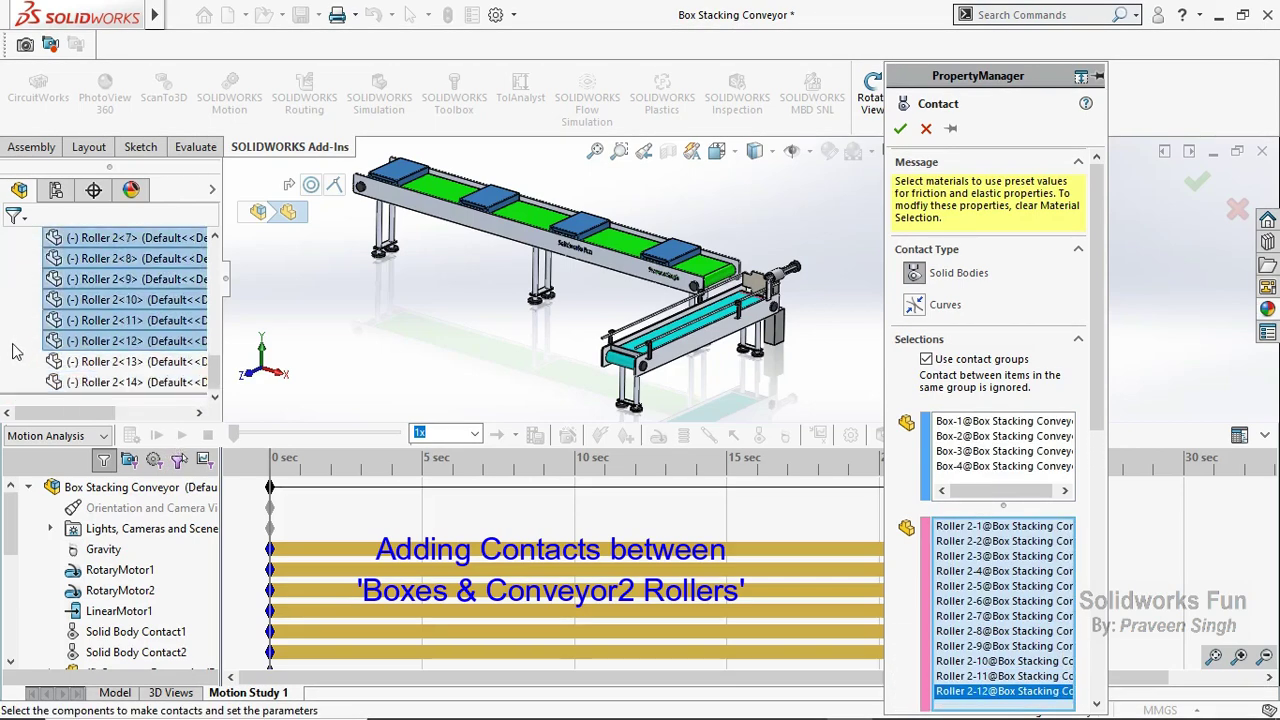
pyautogui.click(140, 361)
pyautogui.click(150, 383)
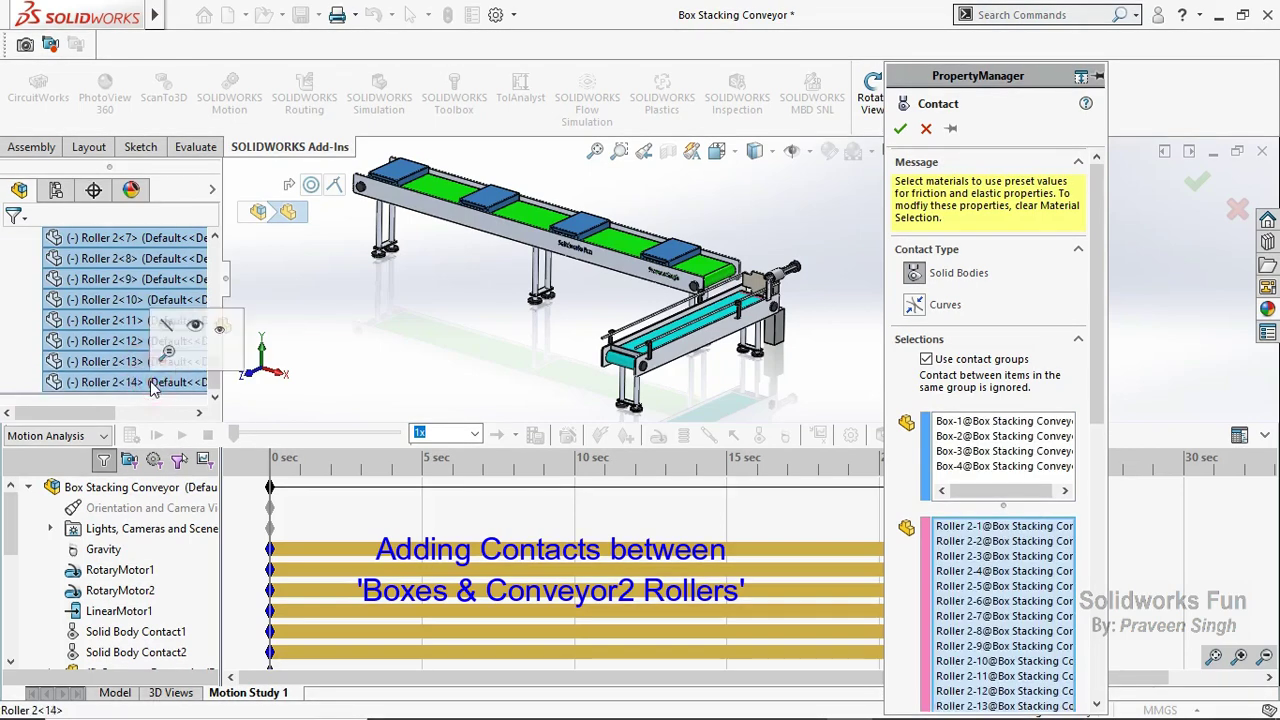
pyautogui.scroll(2, 152, 388)
pyautogui.scroll(3, 152, 388)
pyautogui.scroll(4, 152, 388)
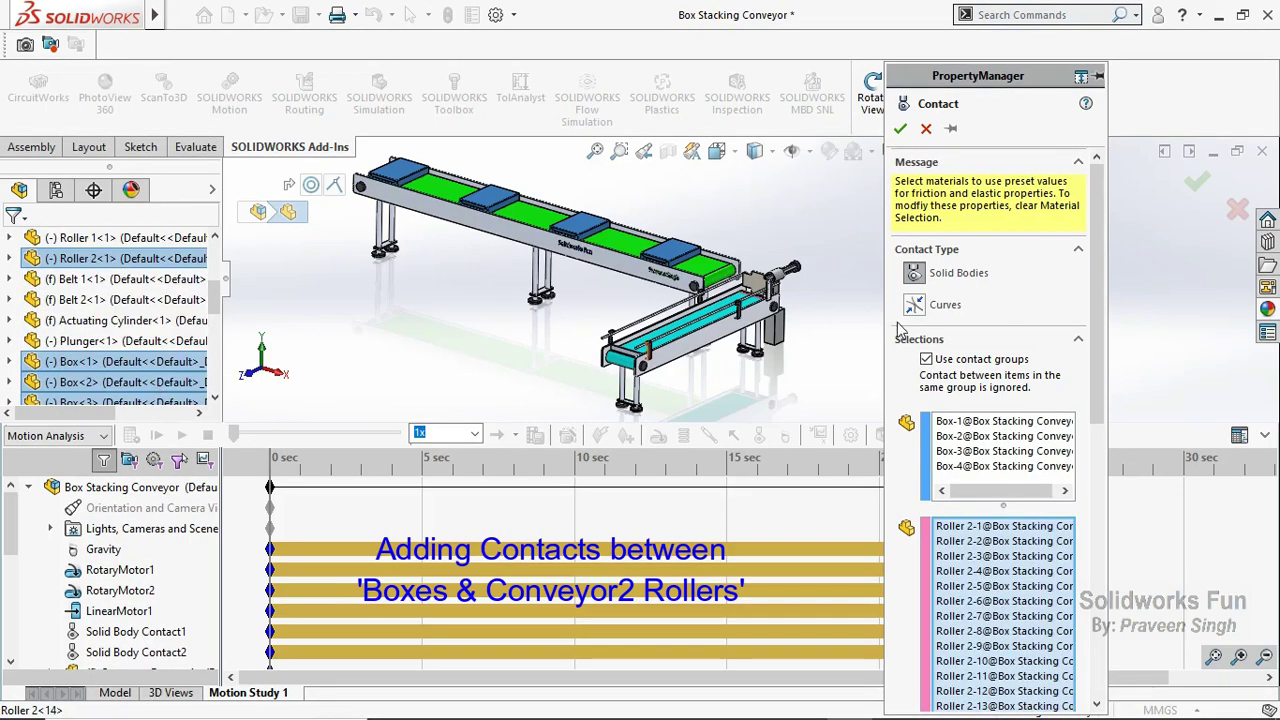
pyautogui.moveTo(1091, 310)
pyautogui.mouseDown()
pyautogui.moveTo(1092, 398)
pyautogui.moveTo(1112, 283)
pyautogui.mouseUp()
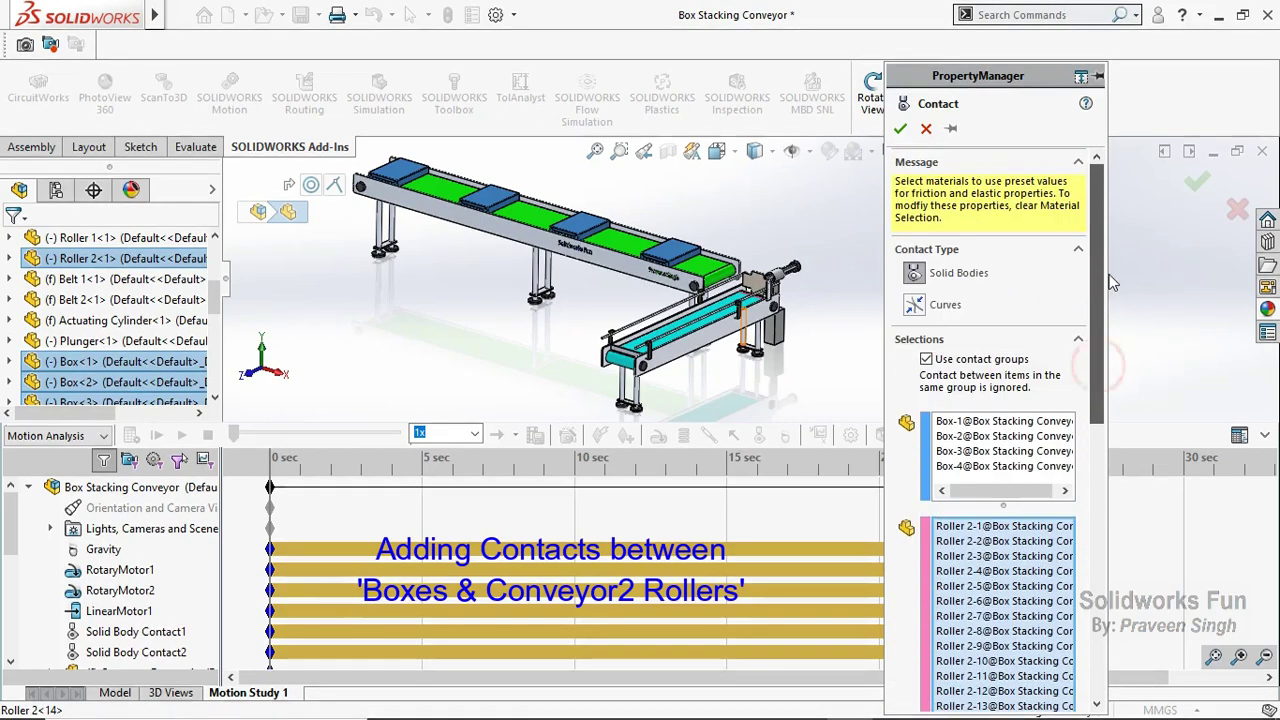
pyautogui.click(900, 130)
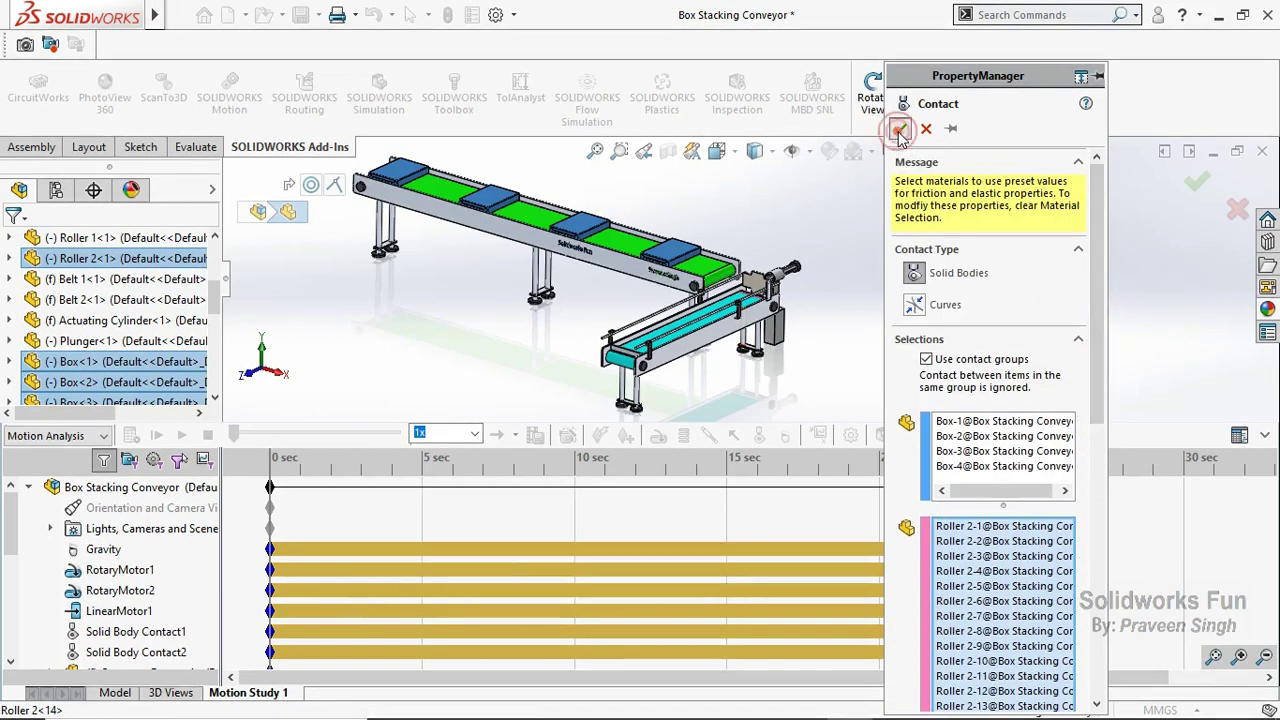
# Review which bodies Solid Body Contact1, 2 and 3 cover, then clear the selection.
pyautogui.scroll(-3, 55, 346)
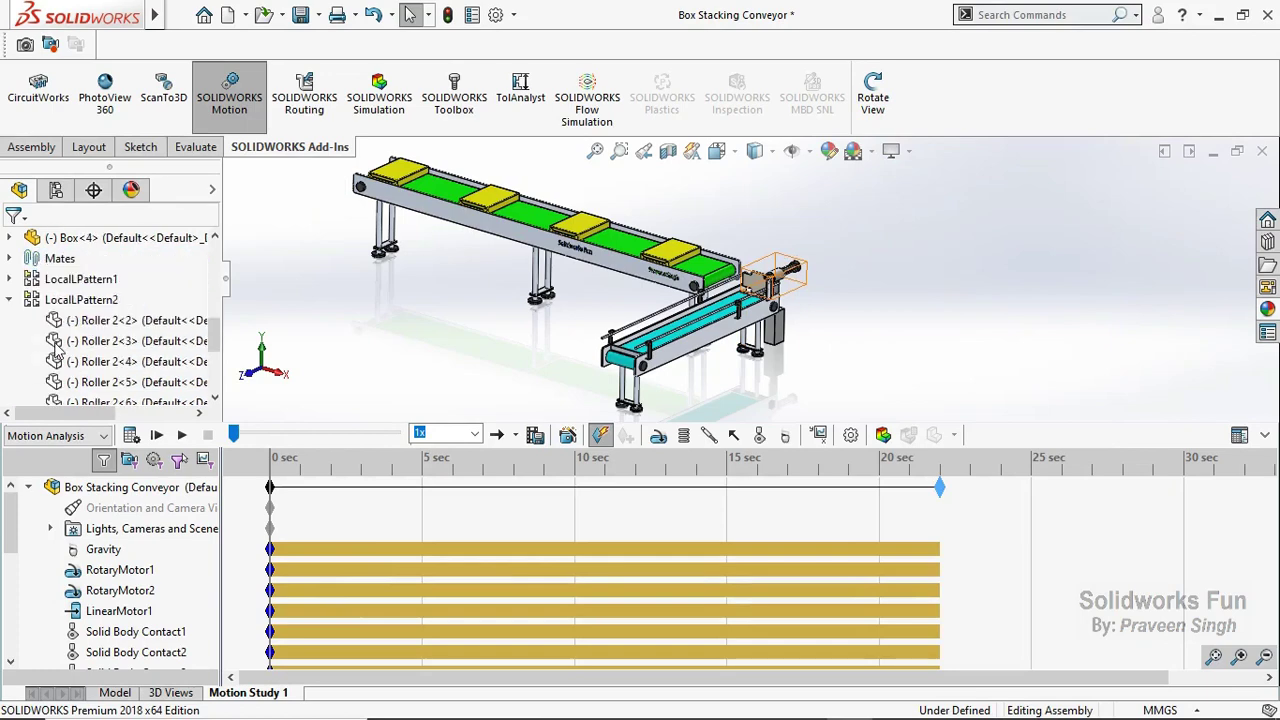
pyautogui.click(9, 301)
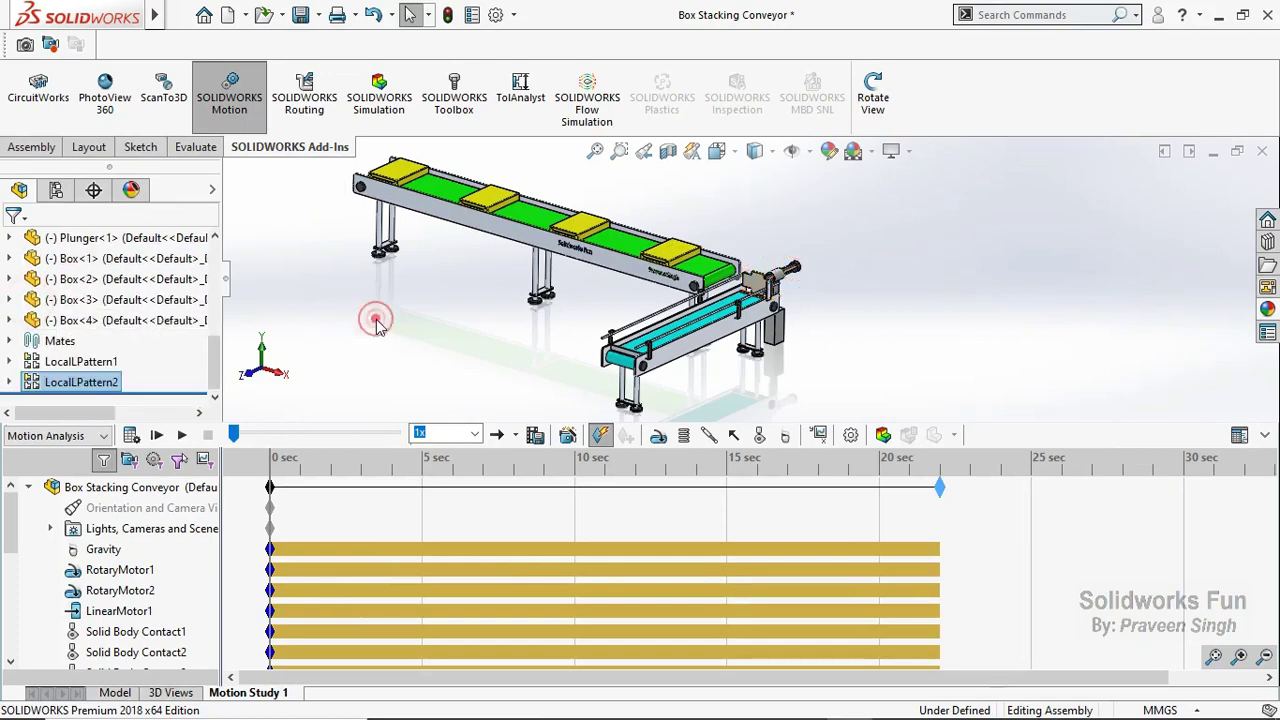
pyautogui.scroll(-1, 175, 625)
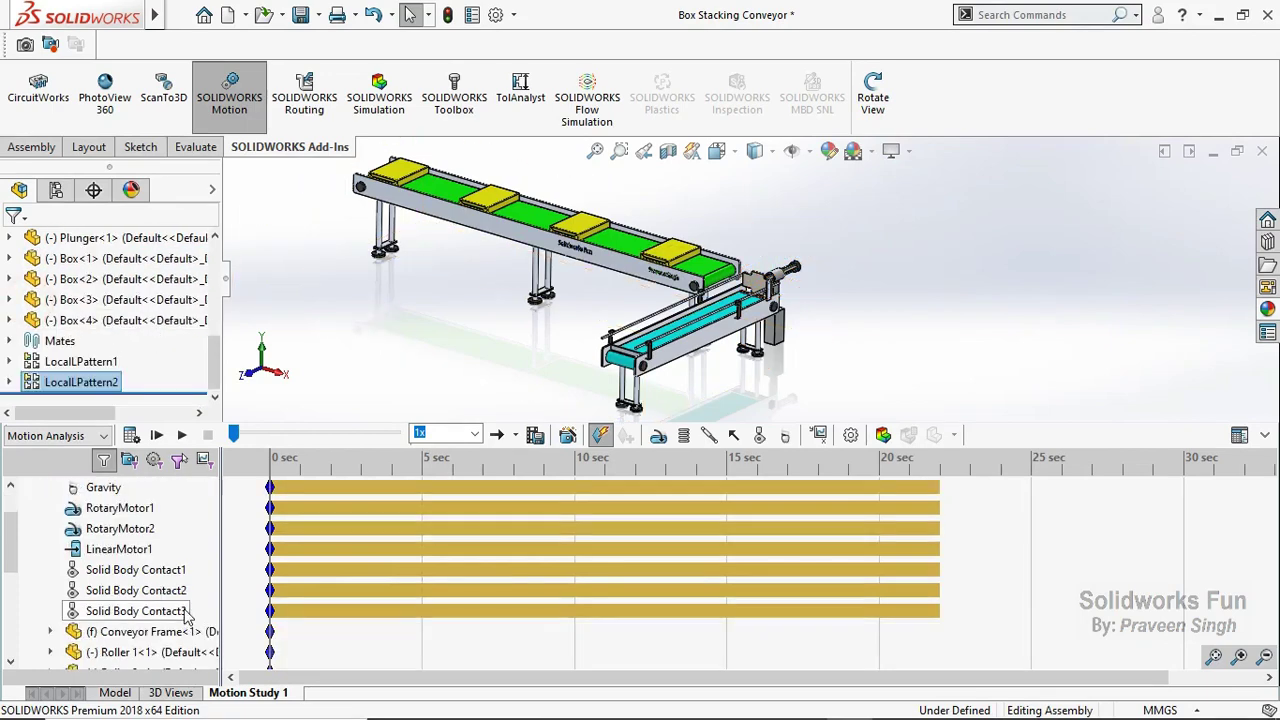
pyautogui.click(170, 570)
pyautogui.click(175, 591)
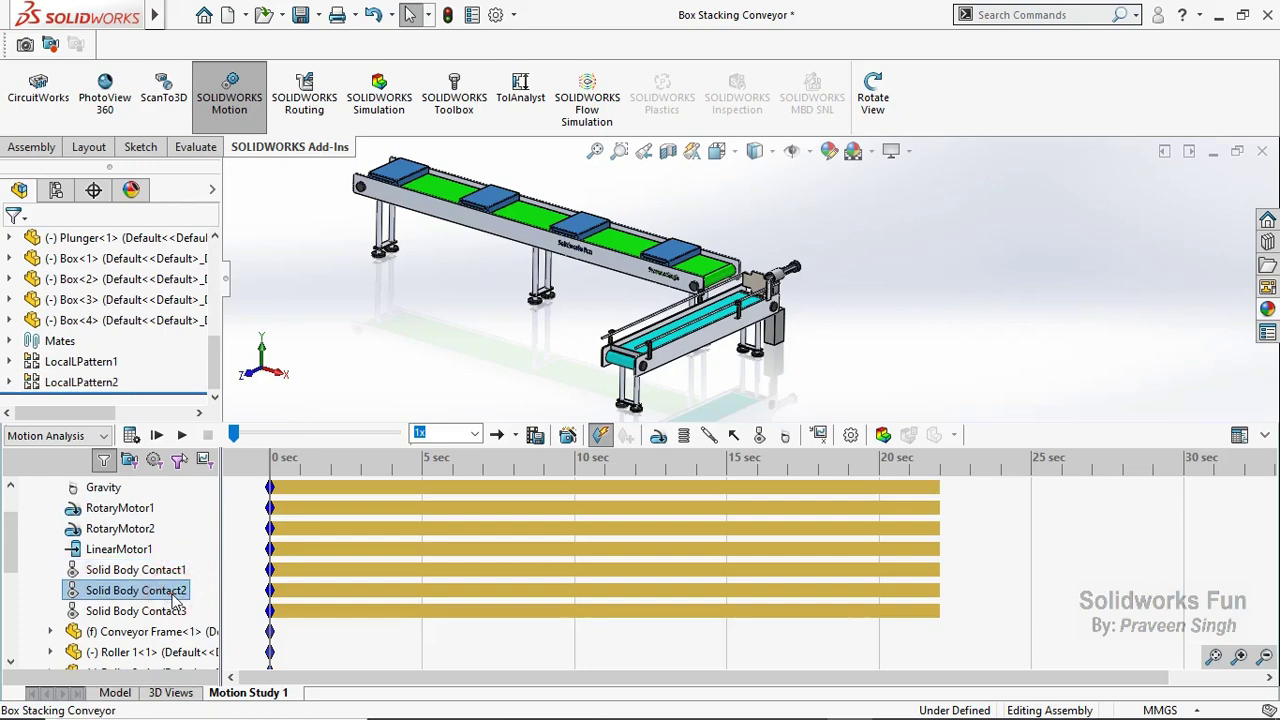
pyautogui.click(172, 610)
pyautogui.click(597, 400)
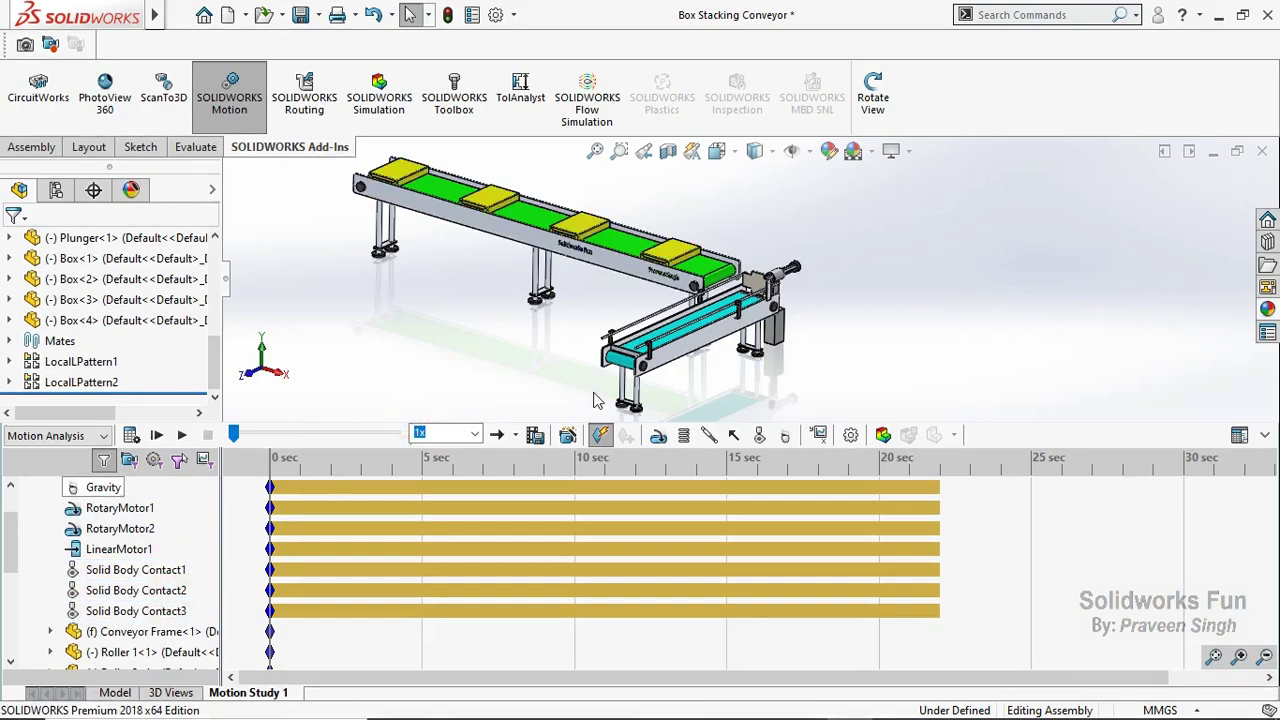
pyautogui.click(760, 435)
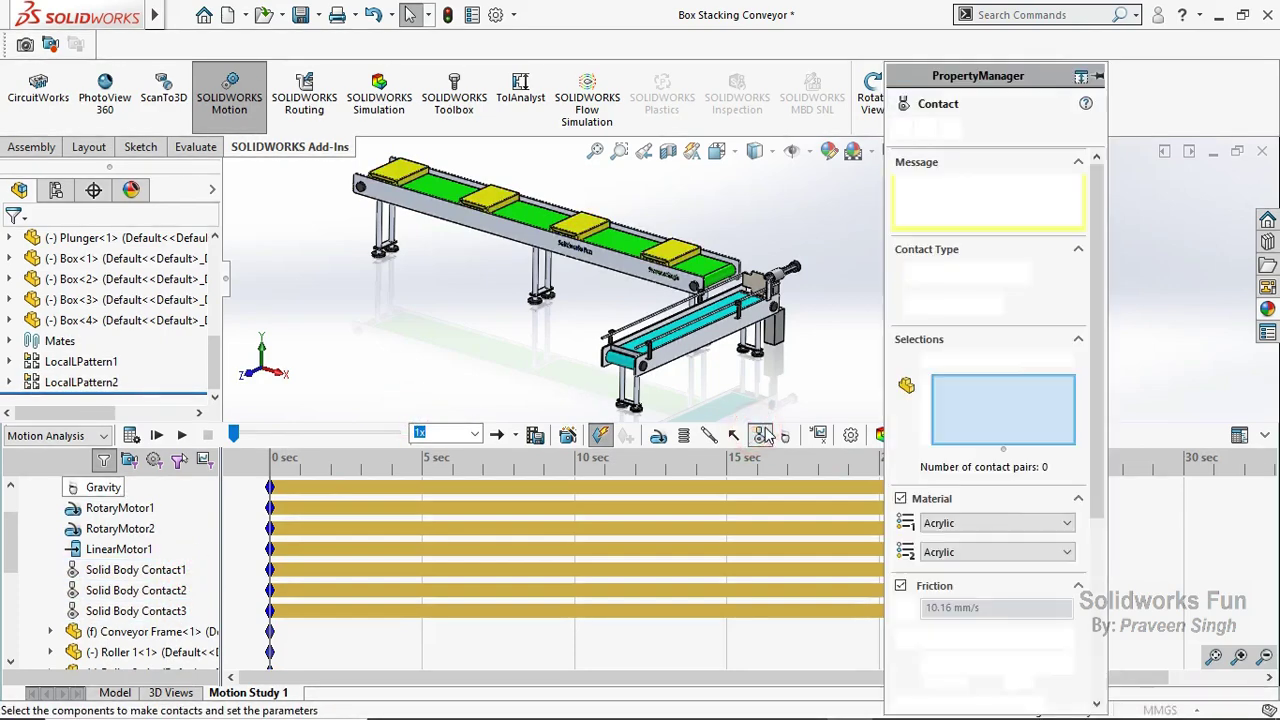
# Set both materials to Aluminum (Greasy), enable contact groups, and put Box 1–4 in group one.
pyautogui.click(1000, 522)
pyautogui.click(967, 564)
pyautogui.click(1000, 552)
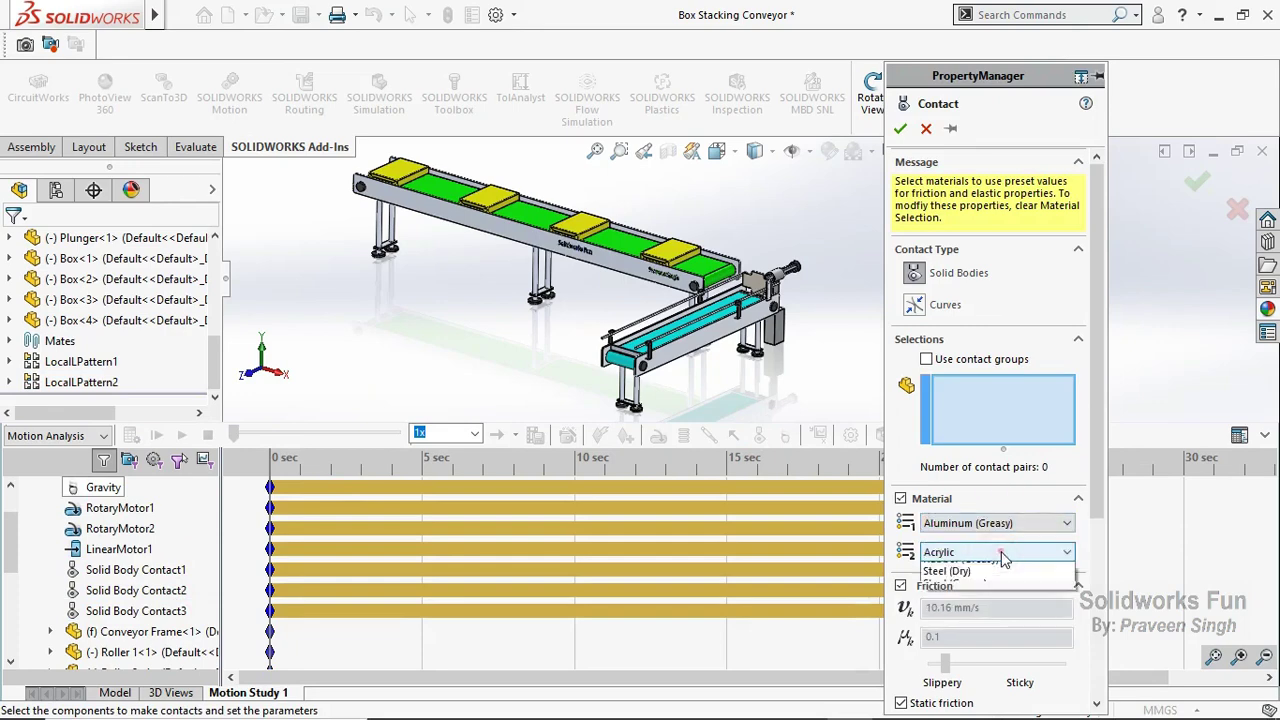
pyautogui.click(990, 593)
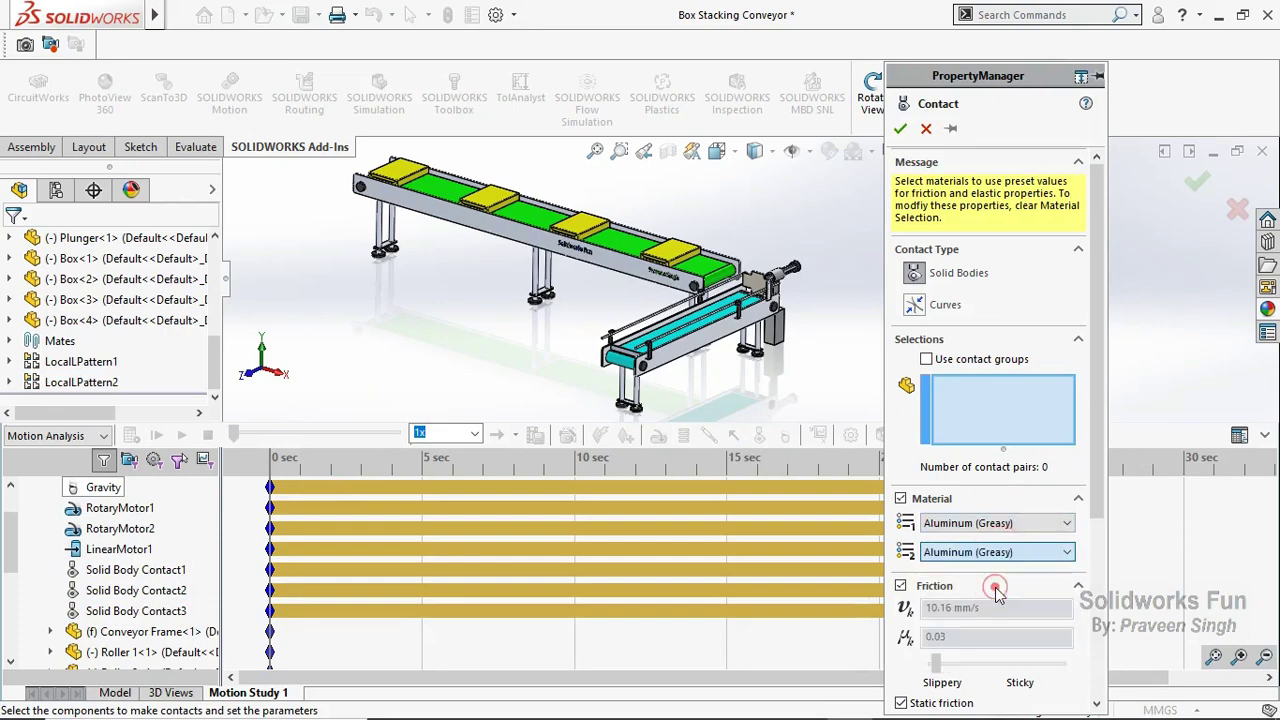
pyautogui.click(926, 359)
pyautogui.click(497, 198)
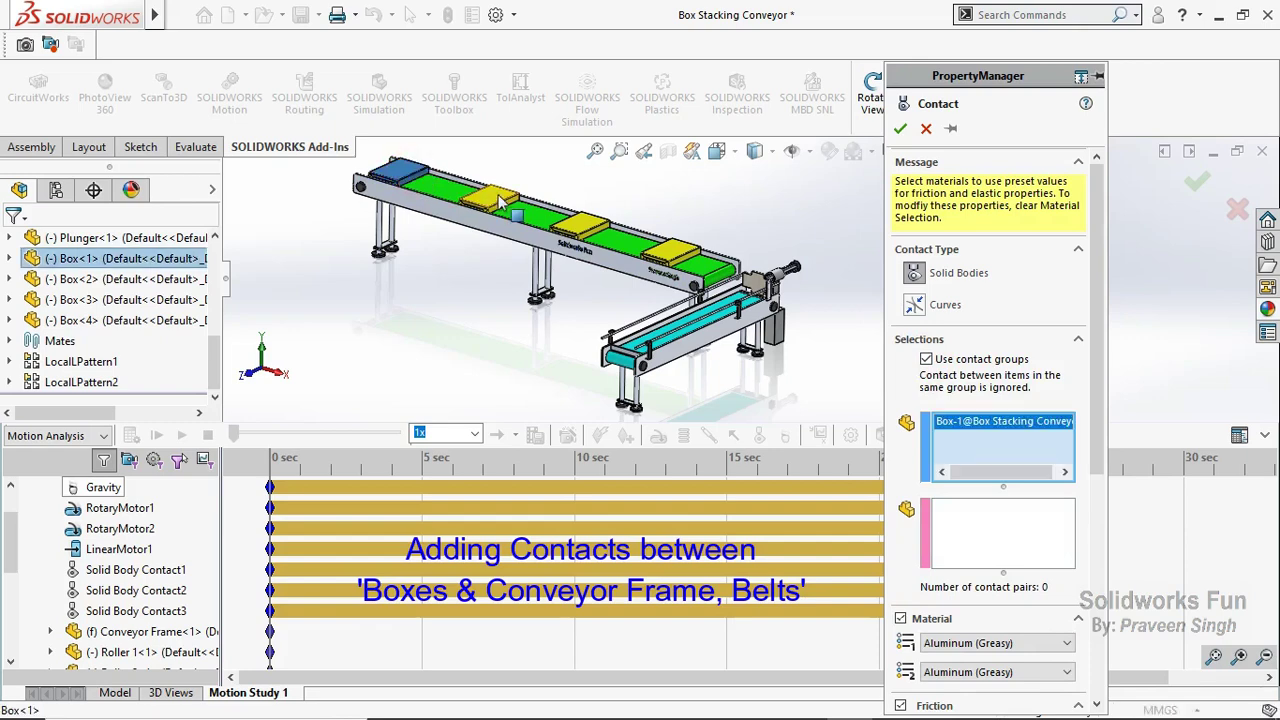
pyautogui.click(500, 200)
pyautogui.click(590, 228)
pyautogui.click(680, 246)
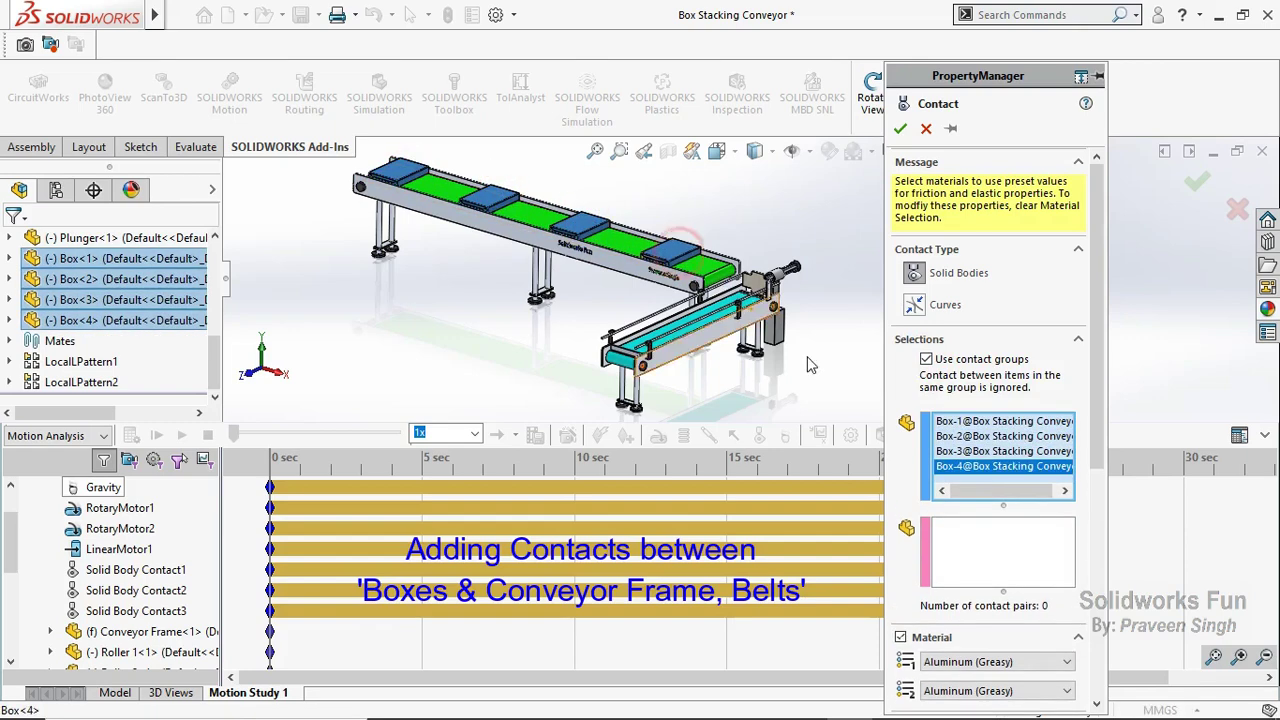
# Put Conveyor Frame, Belt 1 and Belt 2 in the second group and confirm the 12-pair contact.
pyautogui.click(964, 535)
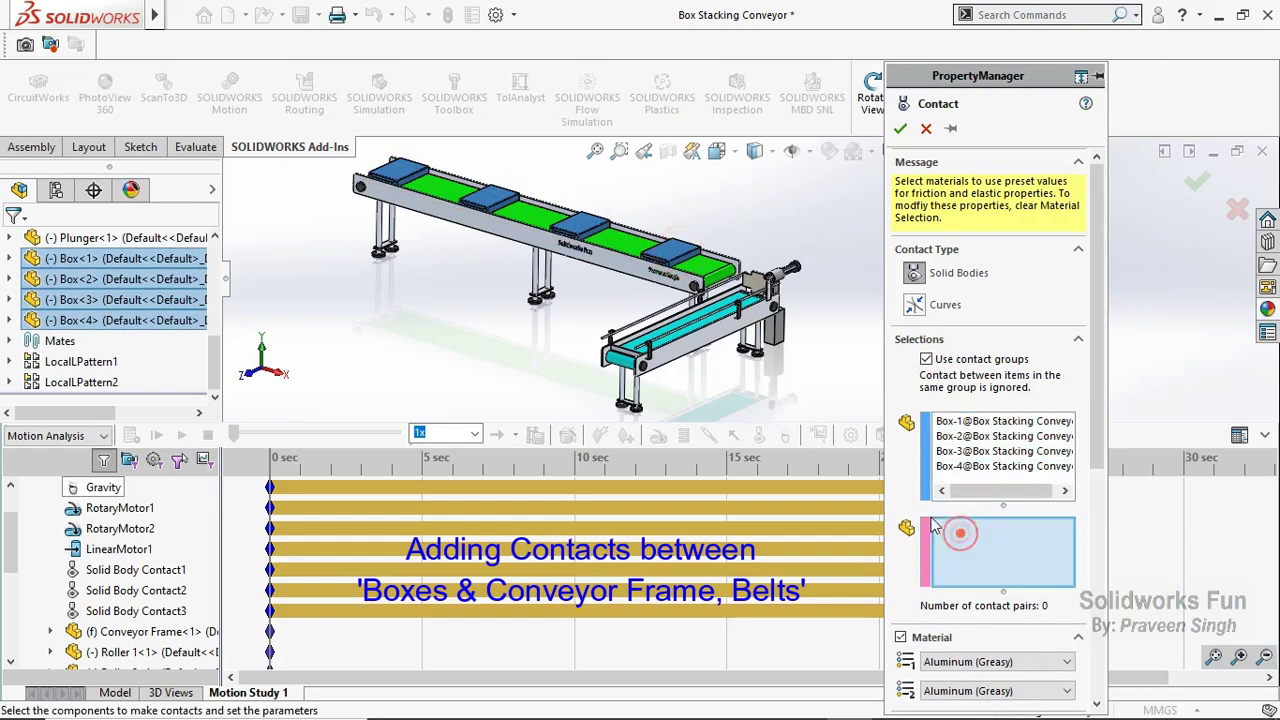
pyautogui.click(703, 281)
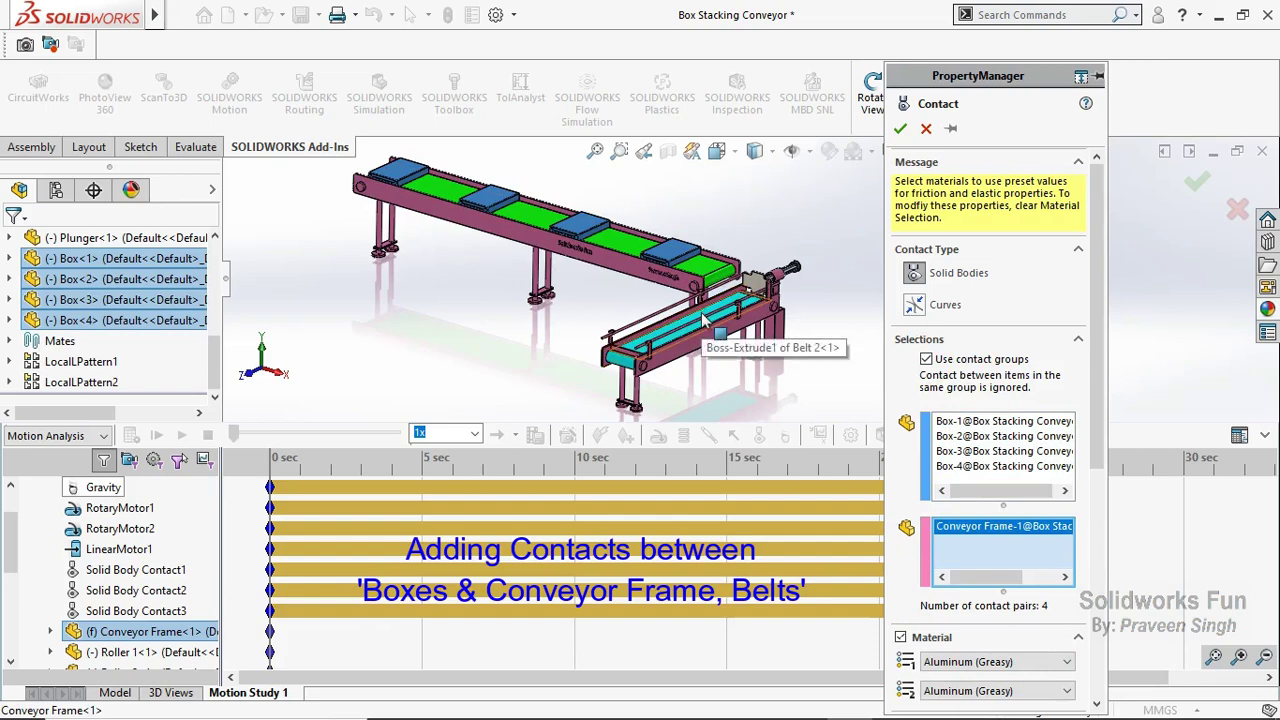
pyautogui.click(706, 317)
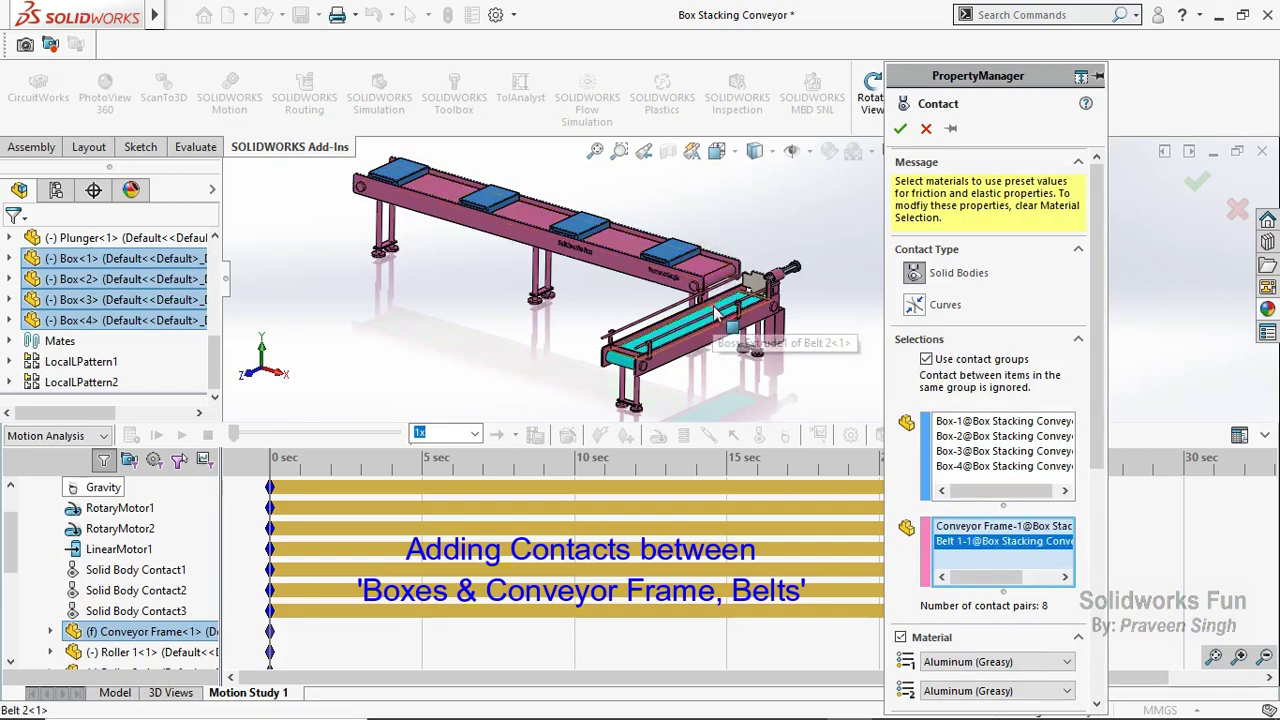
pyautogui.click(714, 313)
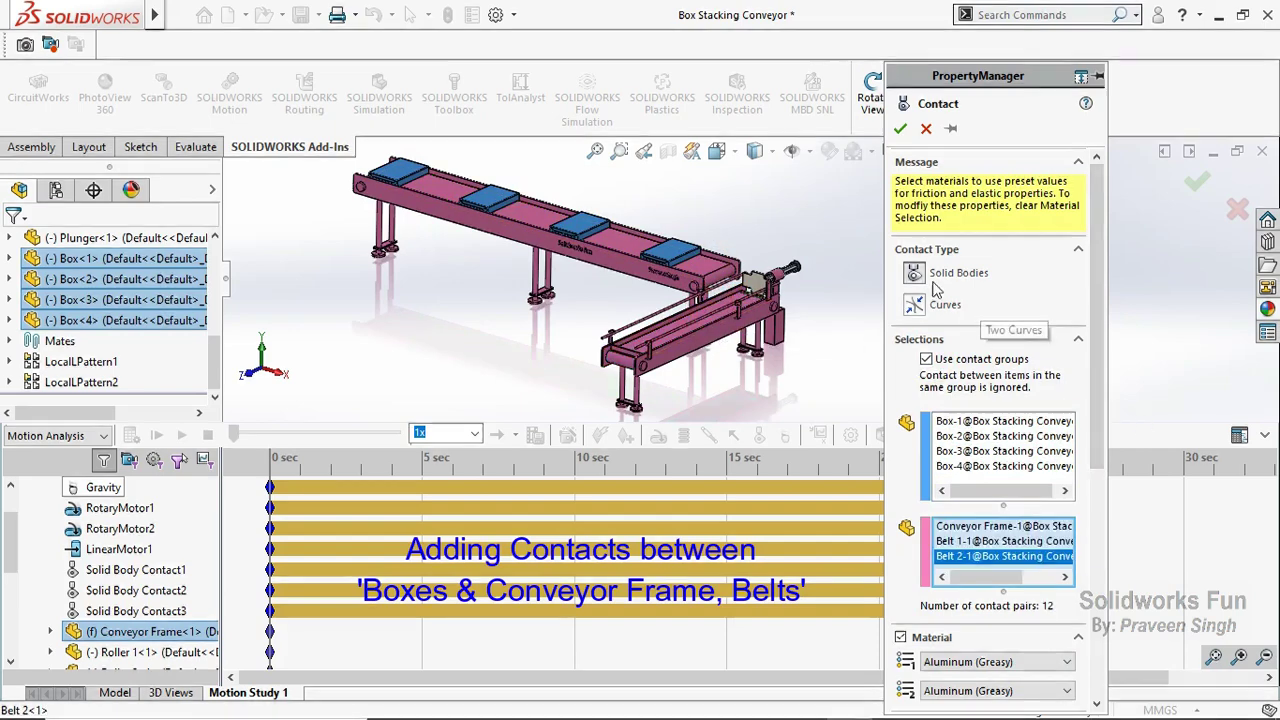
pyautogui.click(900, 128)
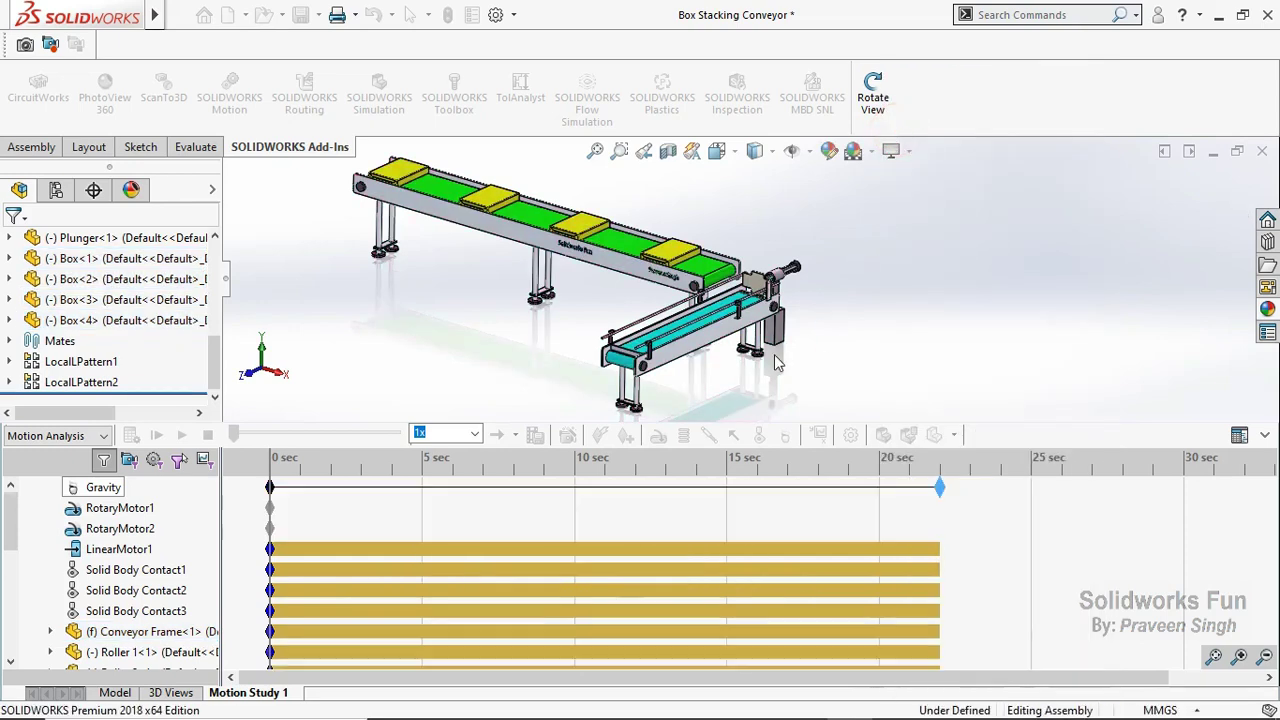
# Start another contact with Aluminum (Greasy) on both sides, groups on, and Box 1–4 in group one.
pyautogui.click(758, 440)
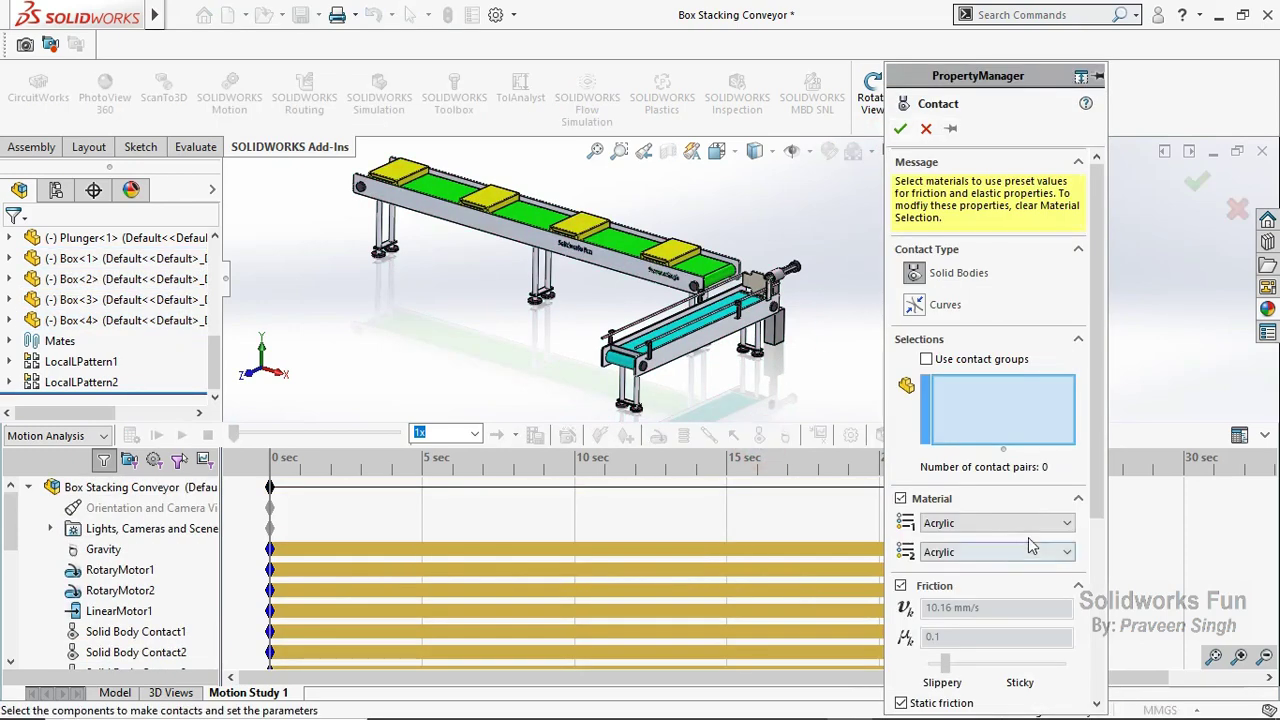
pyautogui.click(1030, 523)
pyautogui.click(1015, 565)
pyautogui.click(1015, 552)
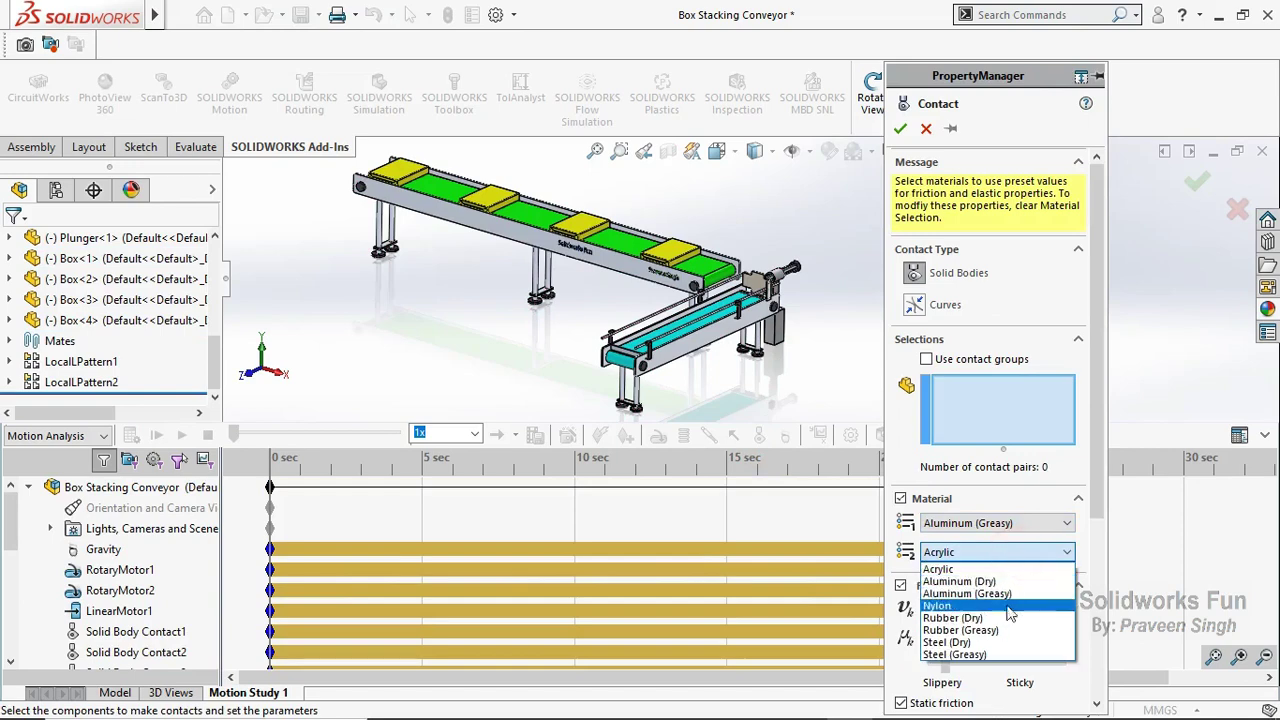
pyautogui.click(1015, 594)
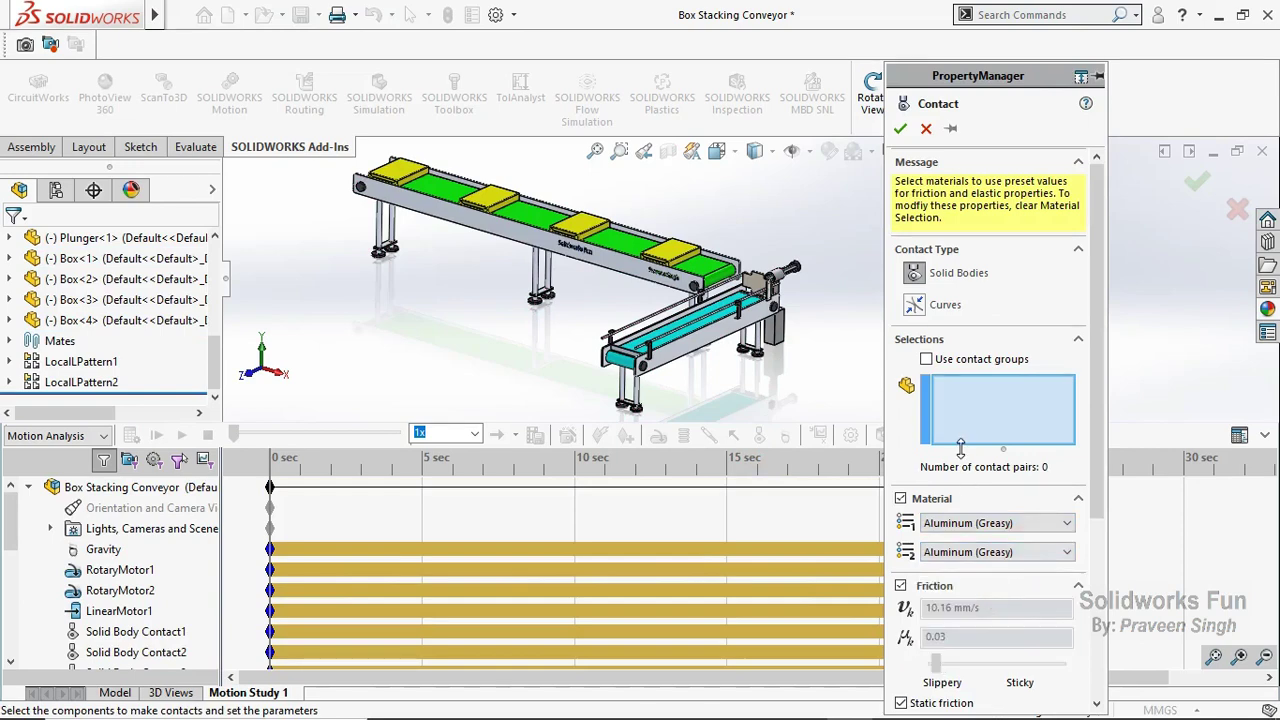
pyautogui.click(926, 359)
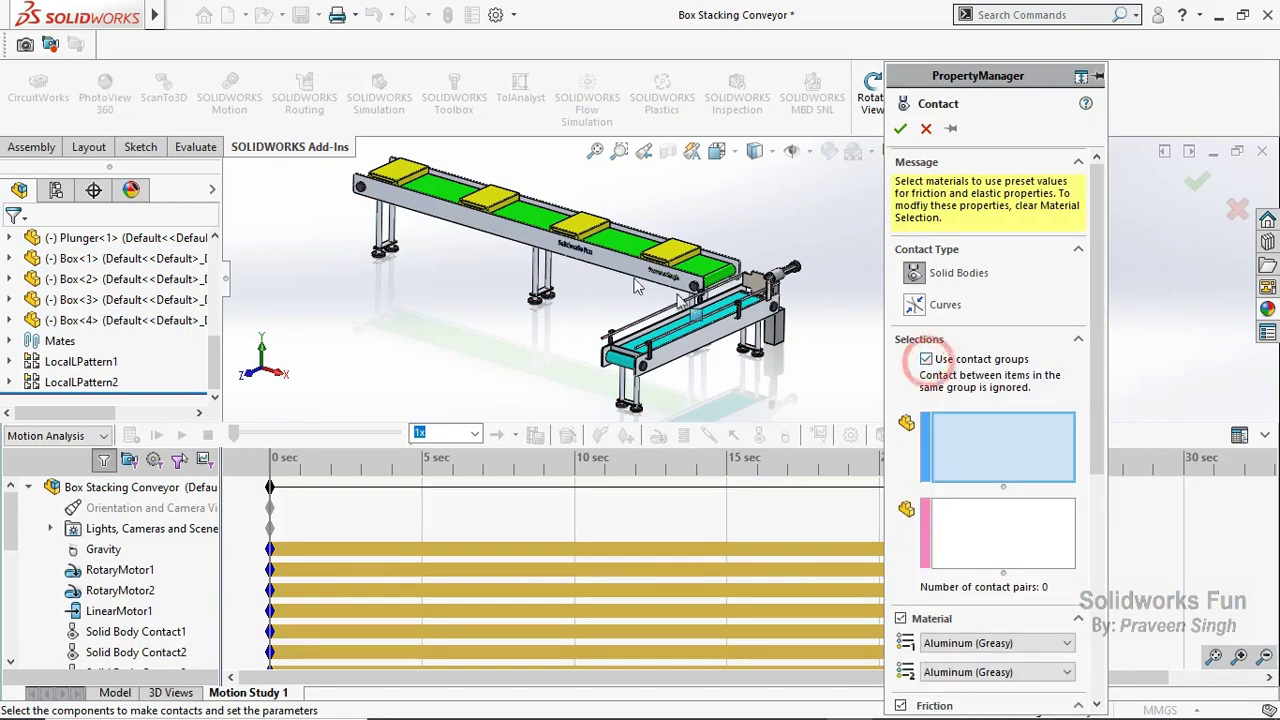
pyautogui.click(391, 172)
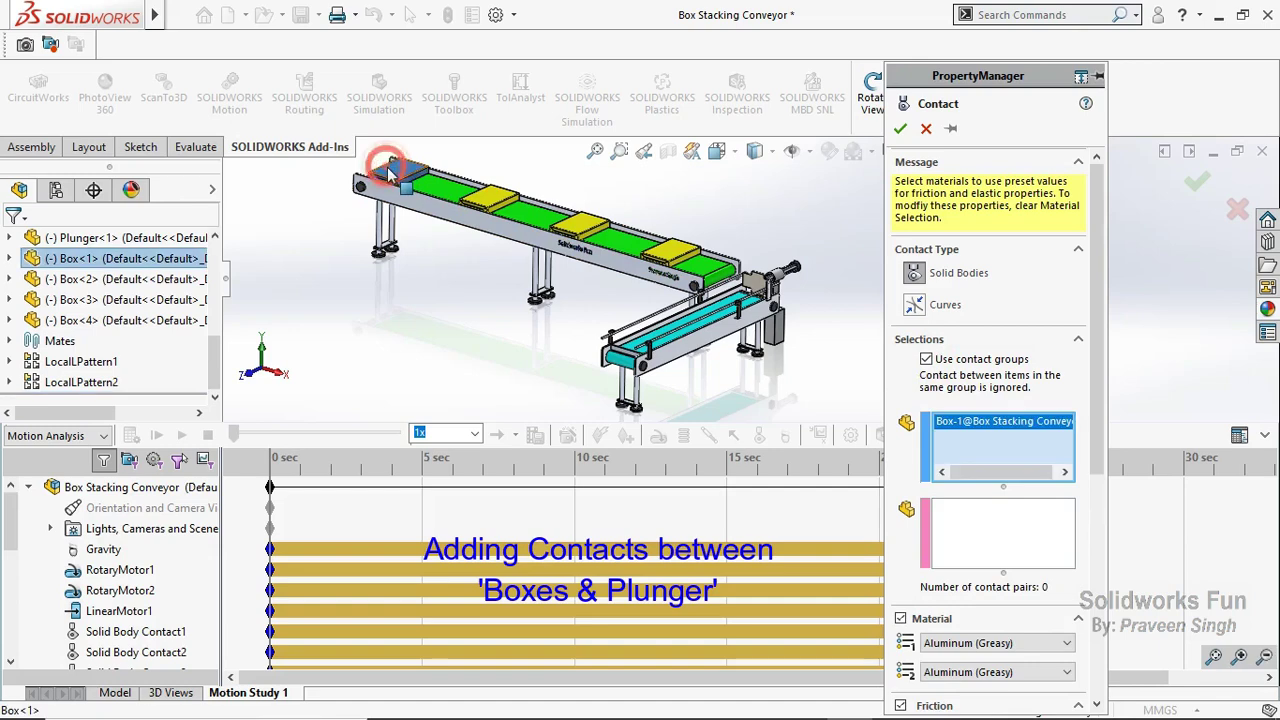
pyautogui.click(493, 205)
pyautogui.click(582, 222)
pyautogui.click(671, 249)
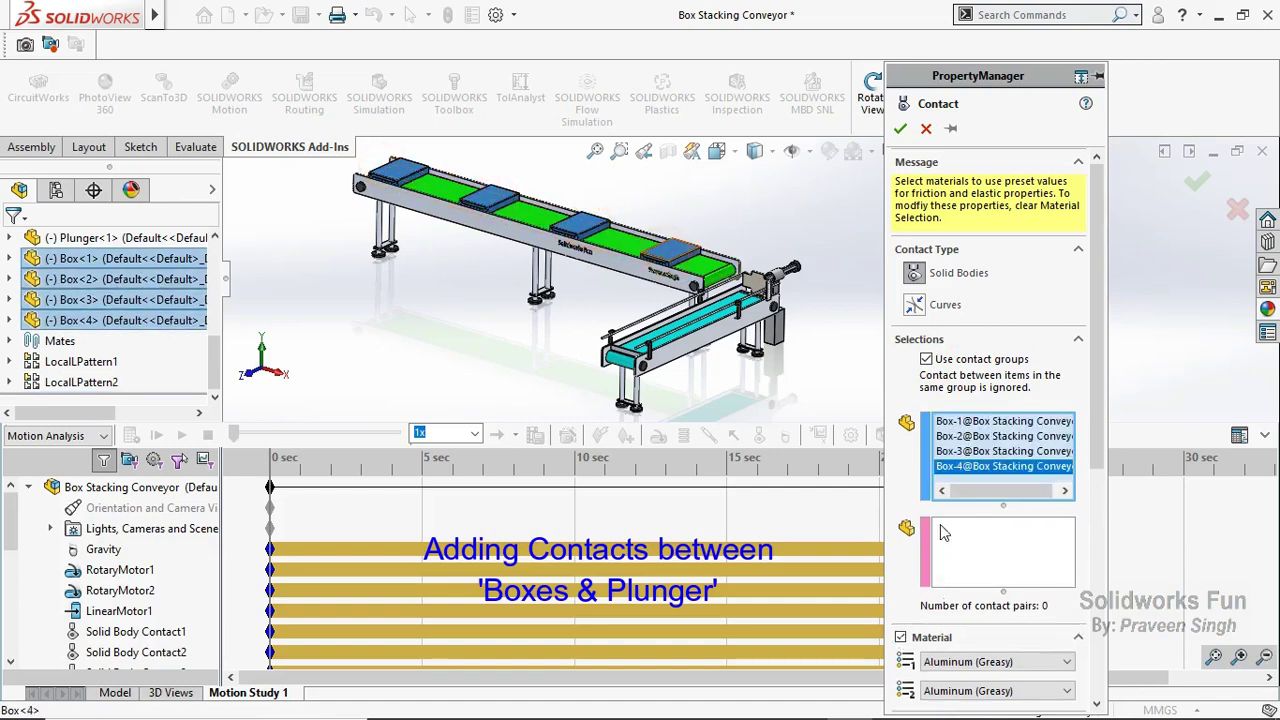
# Put Plunger-1 in the second group and confirm the 4-pair contact.
pyautogui.click(1008, 565)
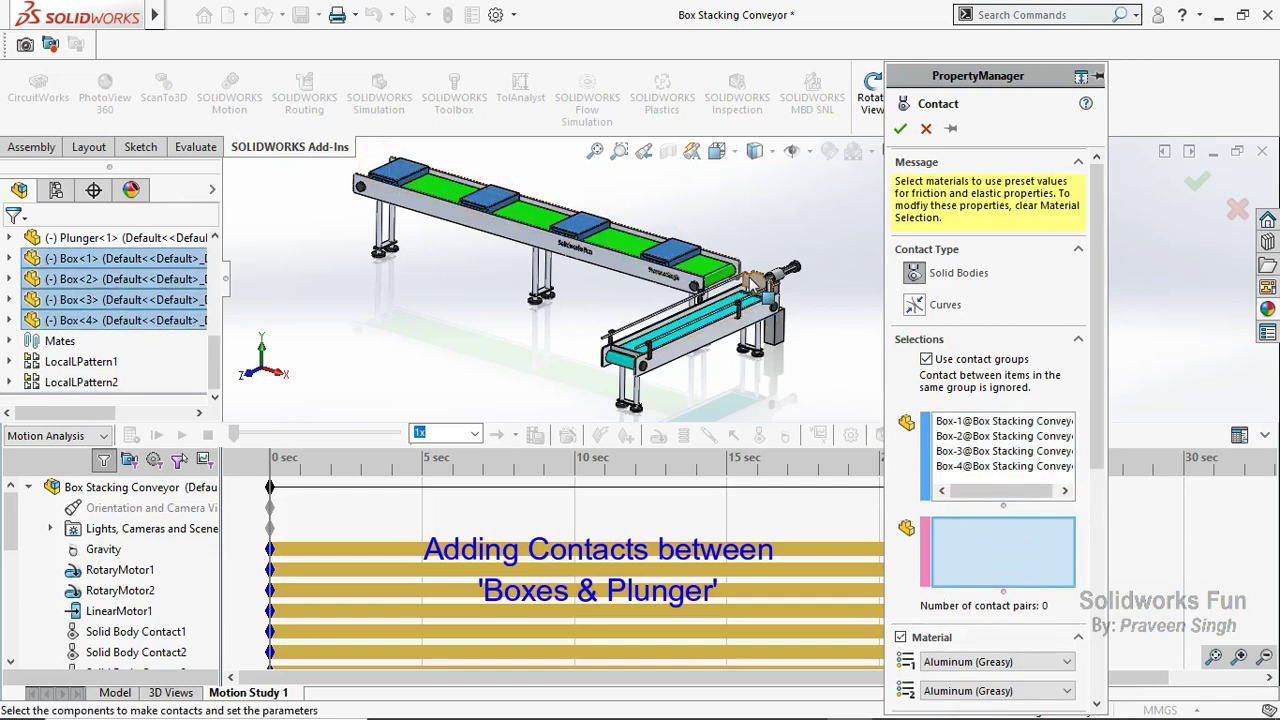
pyautogui.click(752, 283)
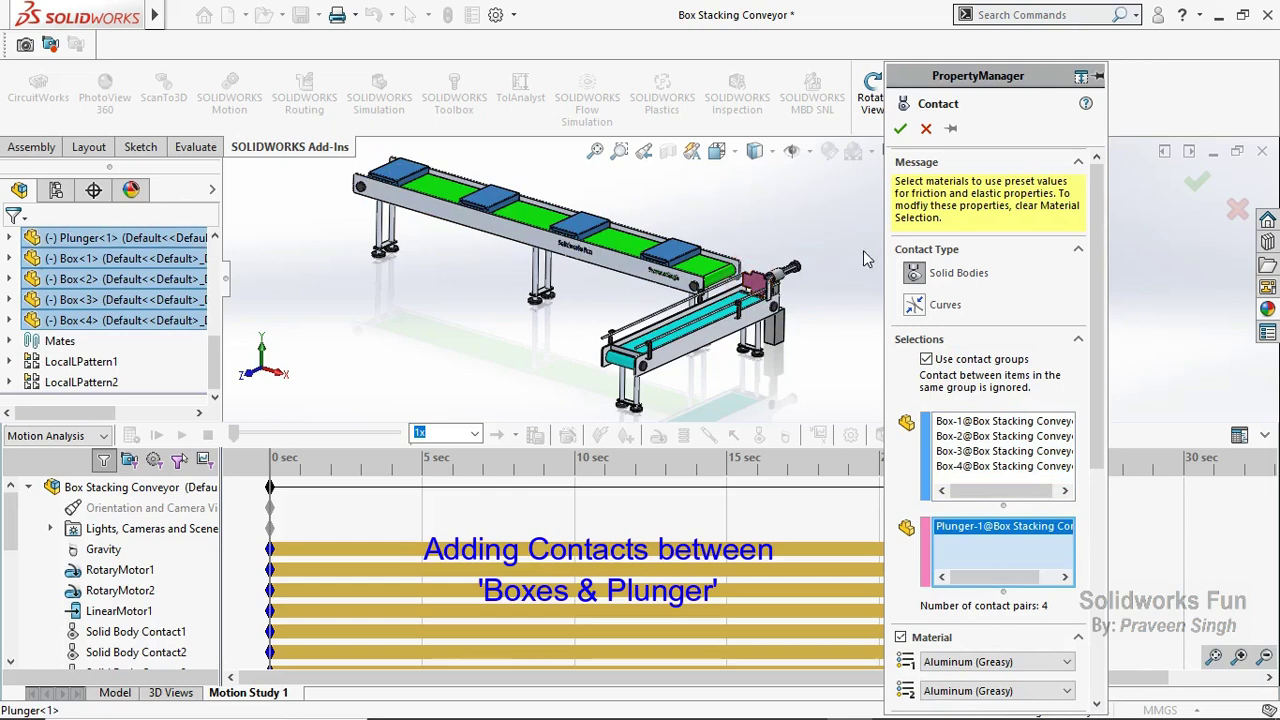
pyautogui.click(901, 130)
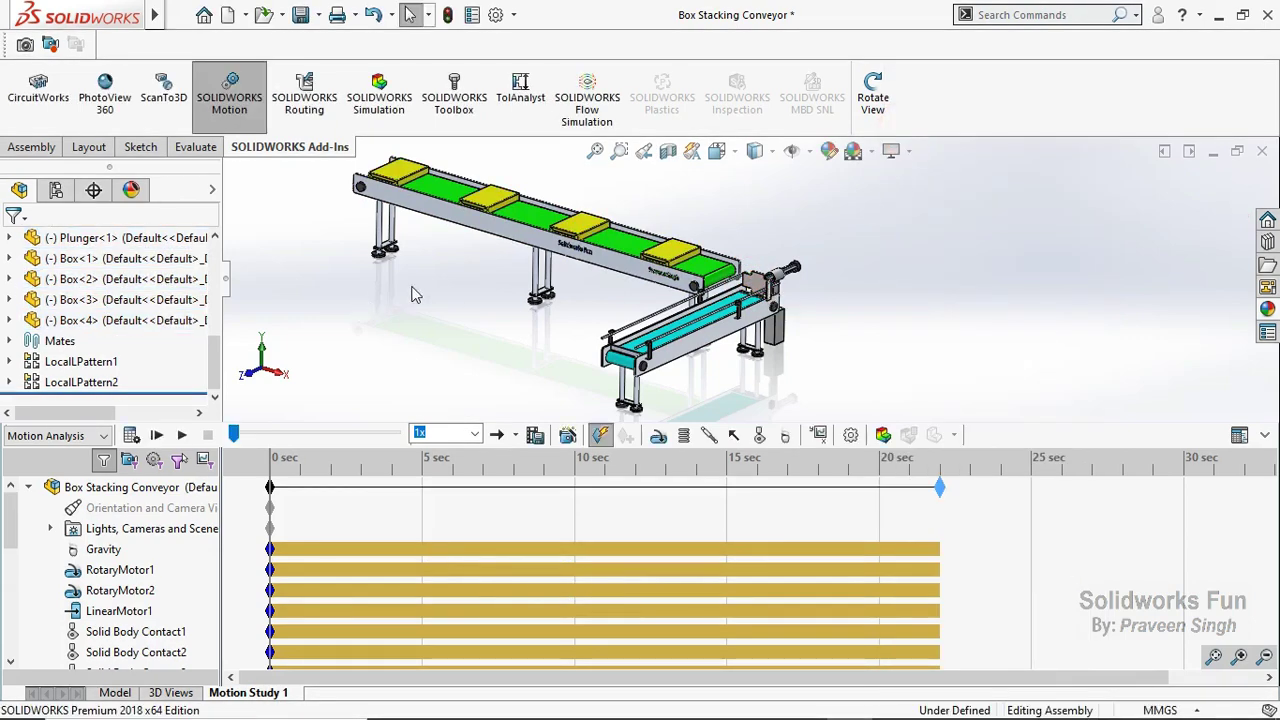
# Inspect Solid Body Contact4's bodies, clear the highlight, and switch to the event-based motion task table.
pyautogui.scroll(-1, 210, 557)
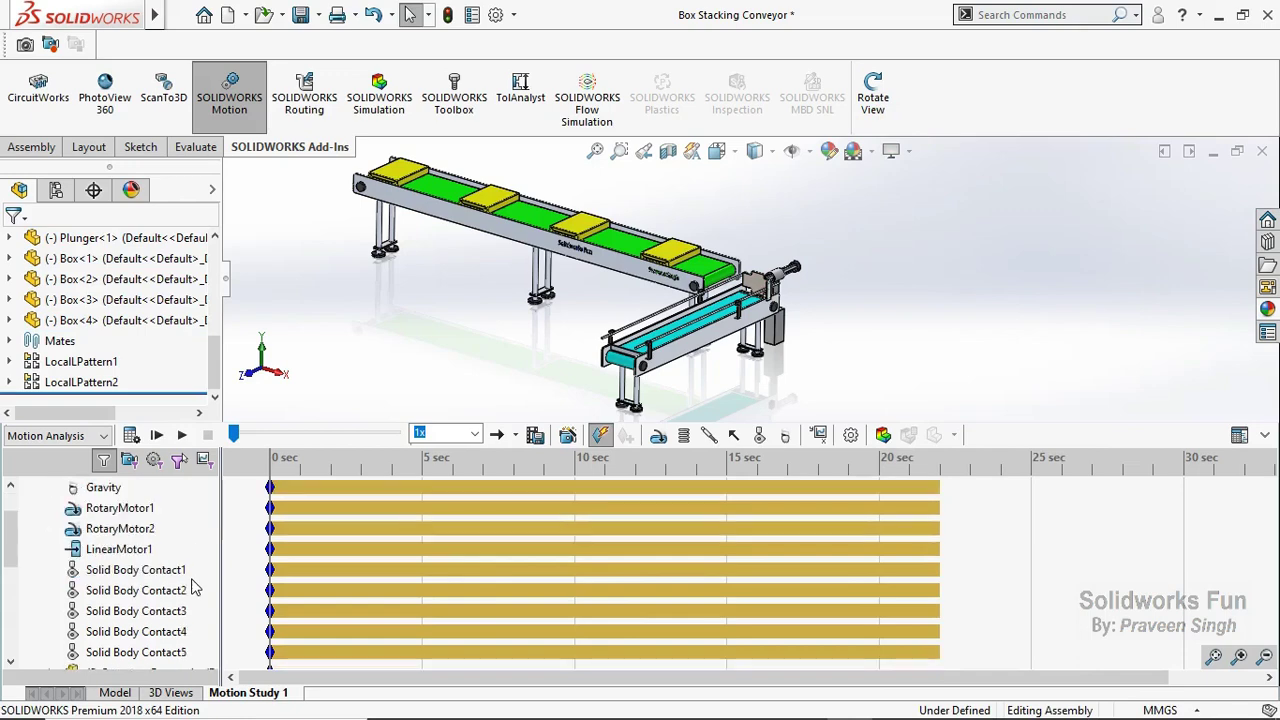
pyautogui.click(186, 632)
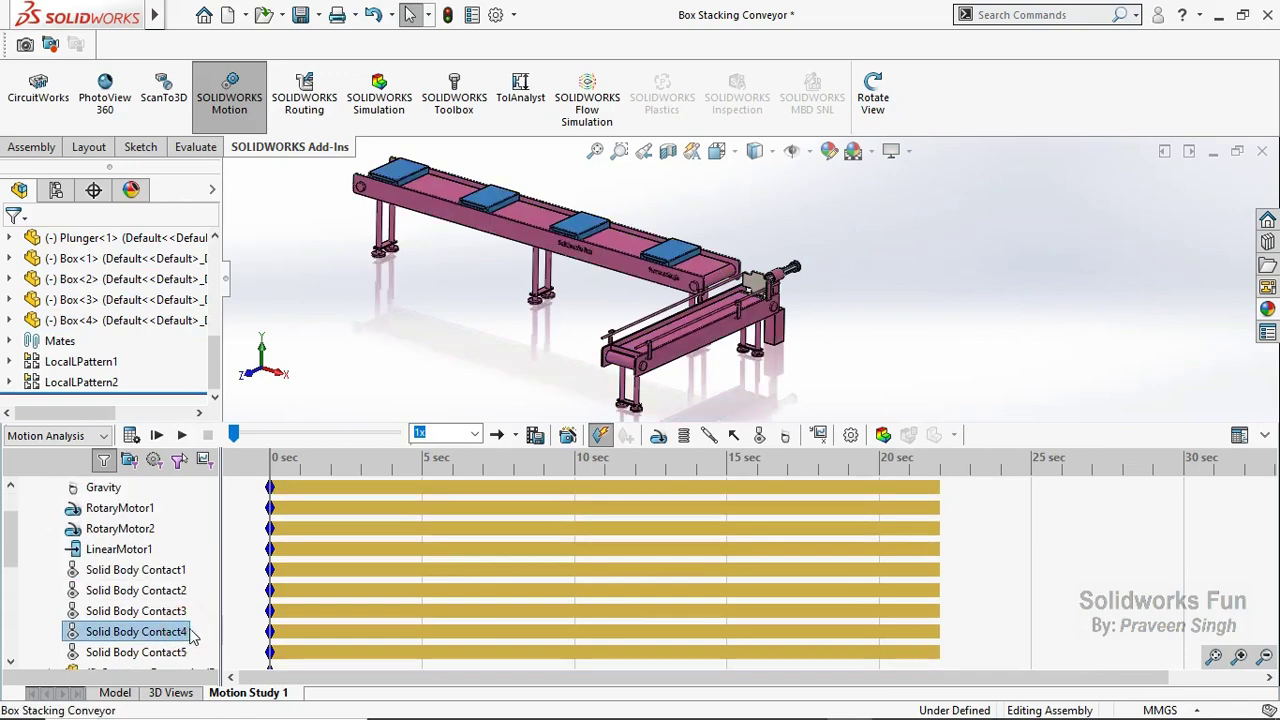
pyautogui.scroll(-1, 180, 622)
pyautogui.click(577, 352)
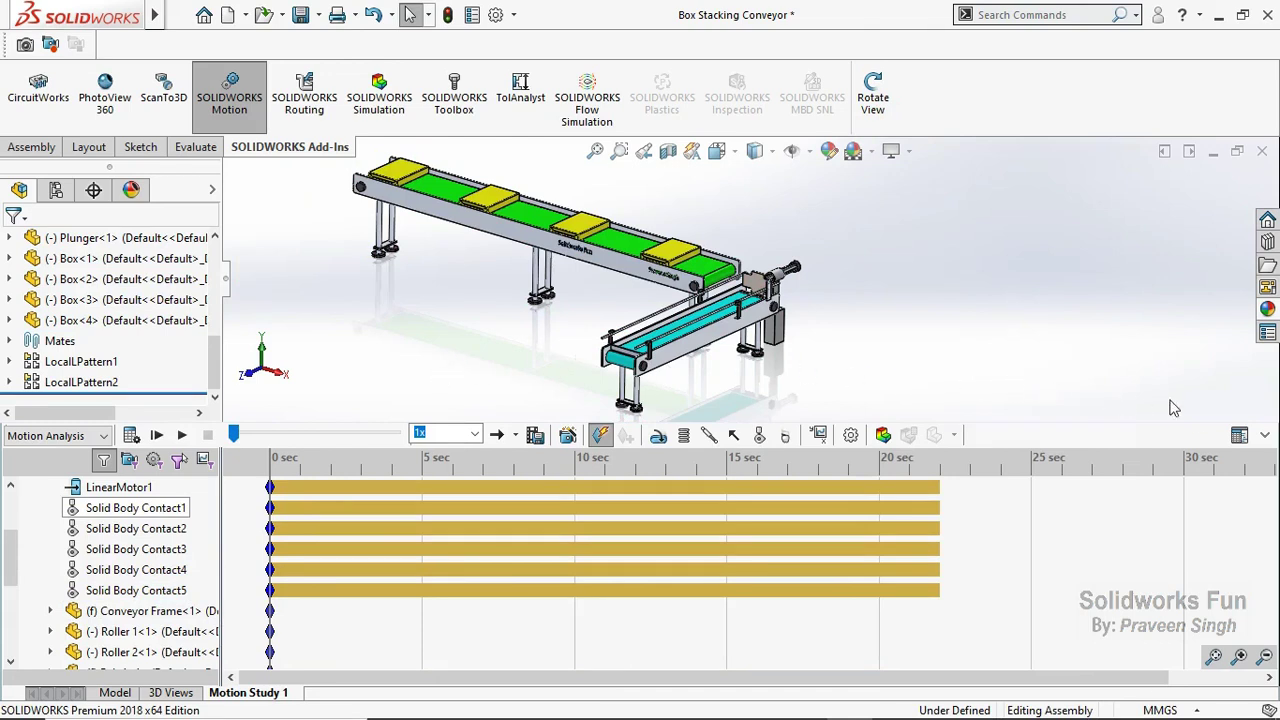
pyautogui.click(1237, 434)
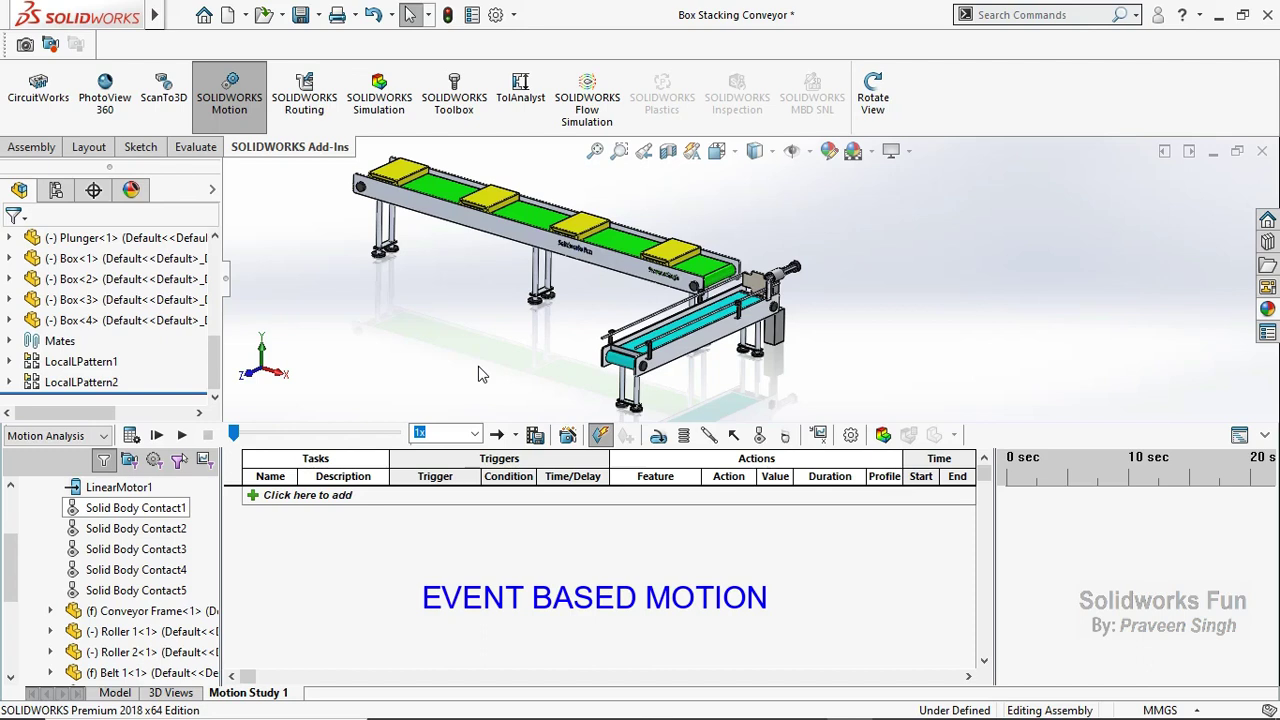
# Add Task1, triggered by the Proximity1 sensor alert with a 0.2 s delay.
pyautogui.click(279, 497)
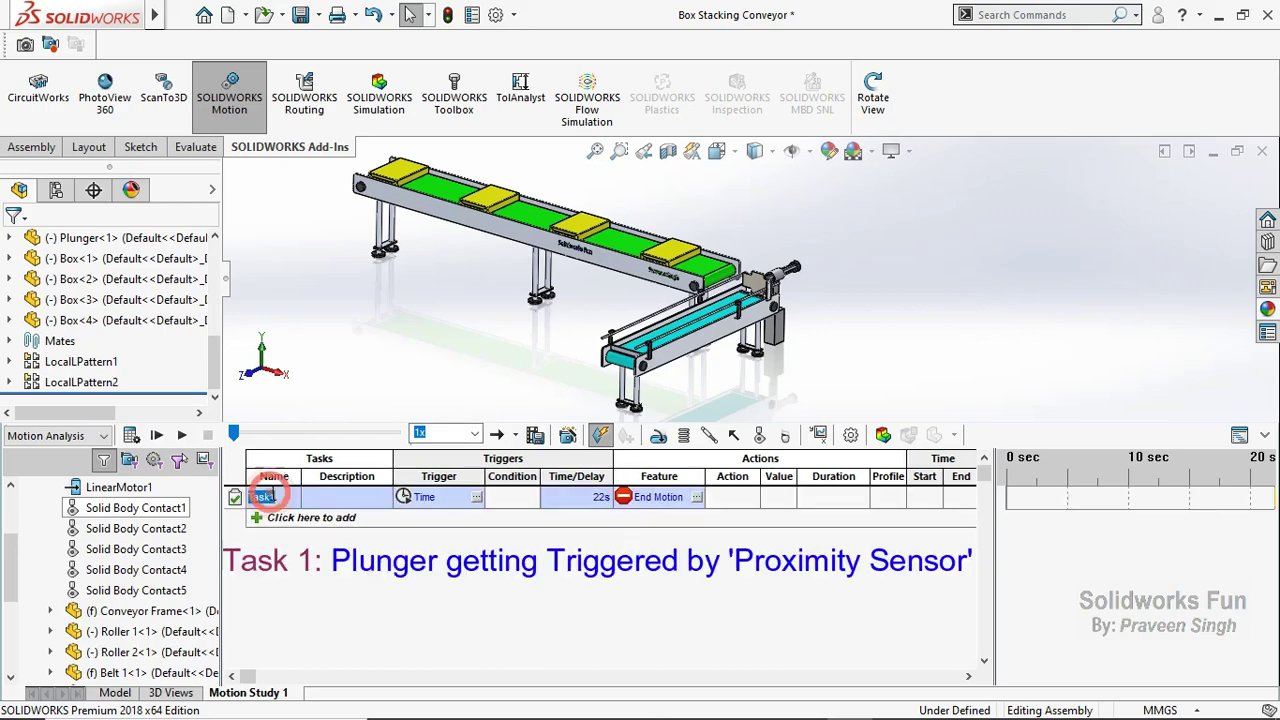
pyautogui.click(478, 498)
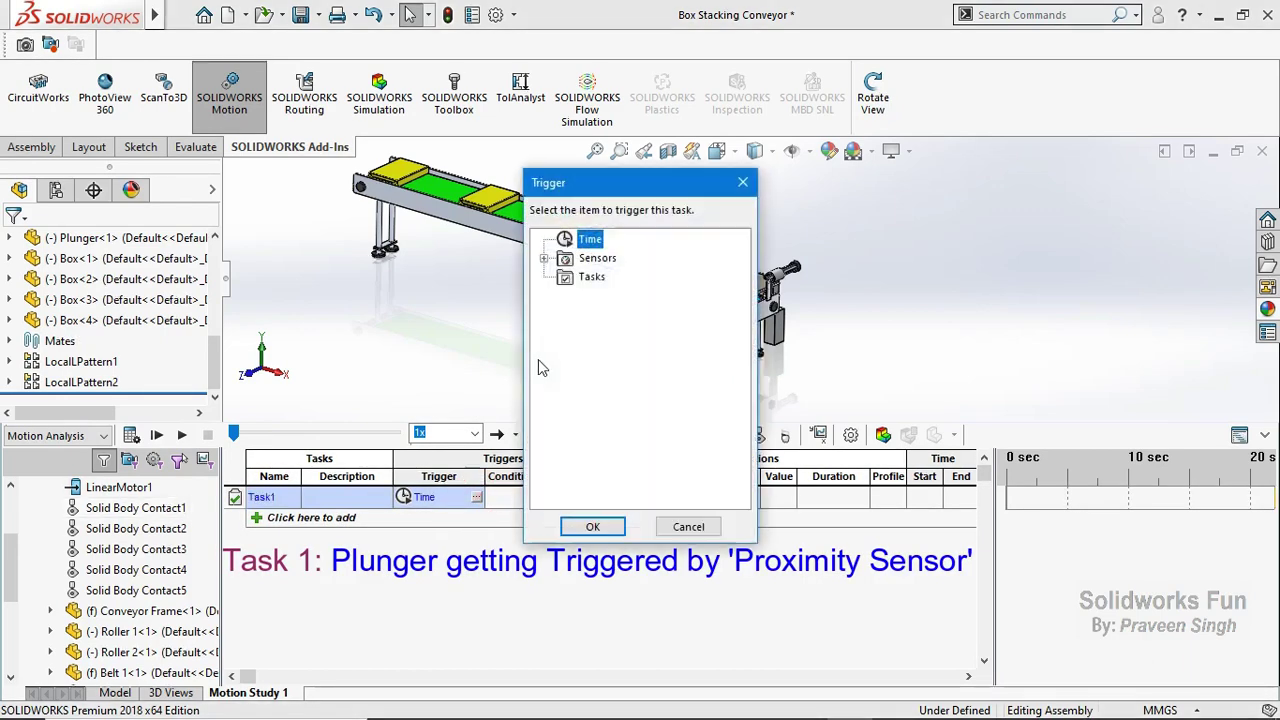
pyautogui.moveTo(625, 183); pyautogui.dragTo(1023, 142)
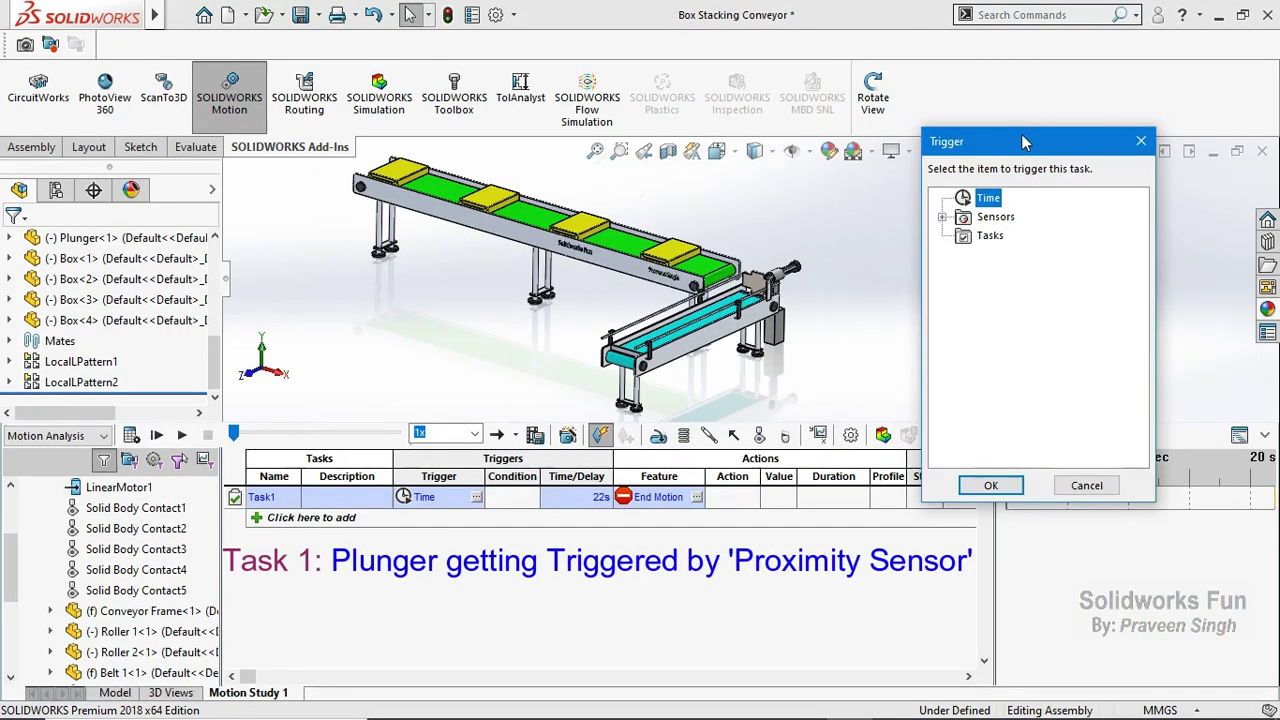
pyautogui.click(942, 217)
pyautogui.click(1010, 235)
pyautogui.click(990, 485)
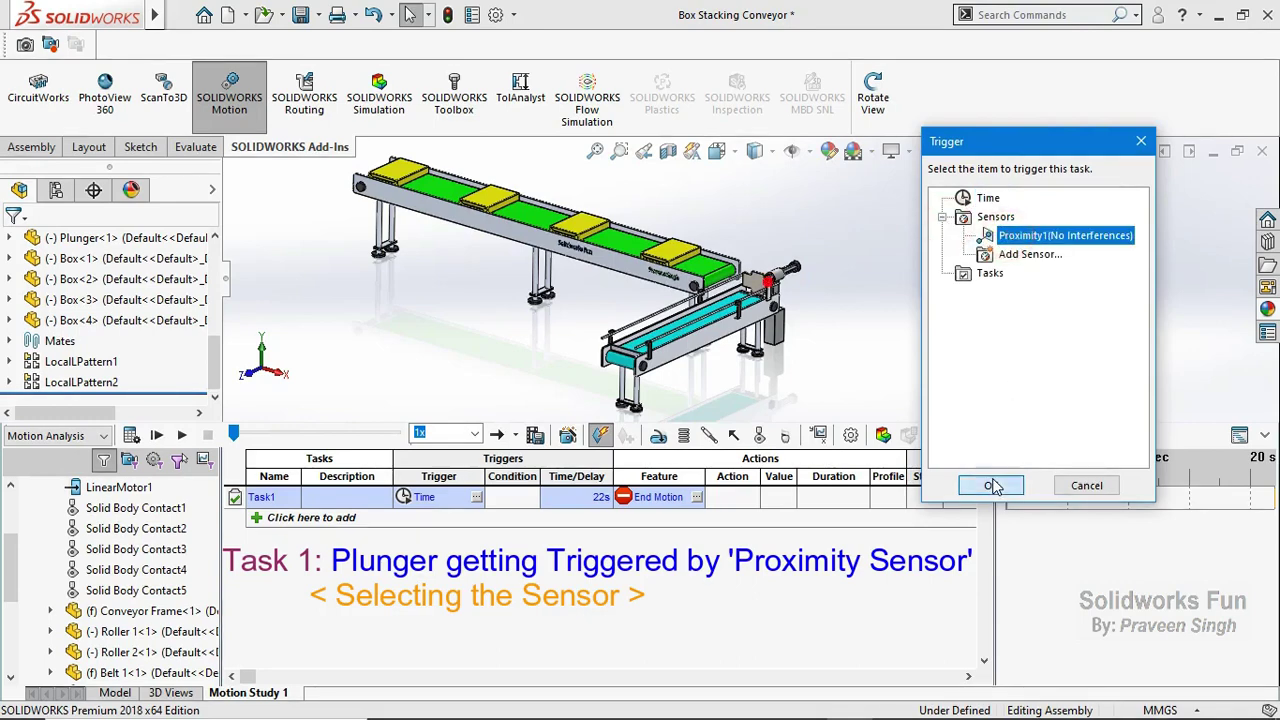
pyautogui.click(570, 497)
pyautogui.write('0.2')
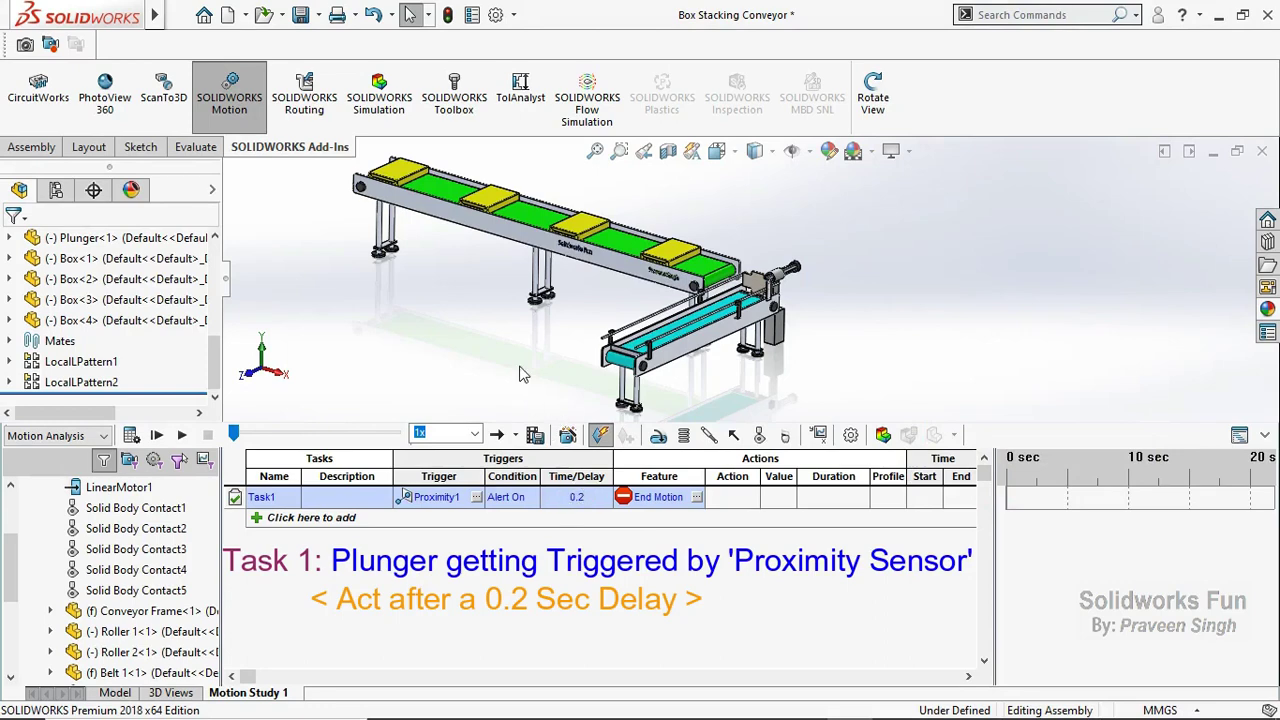
pyautogui.click(520, 372)
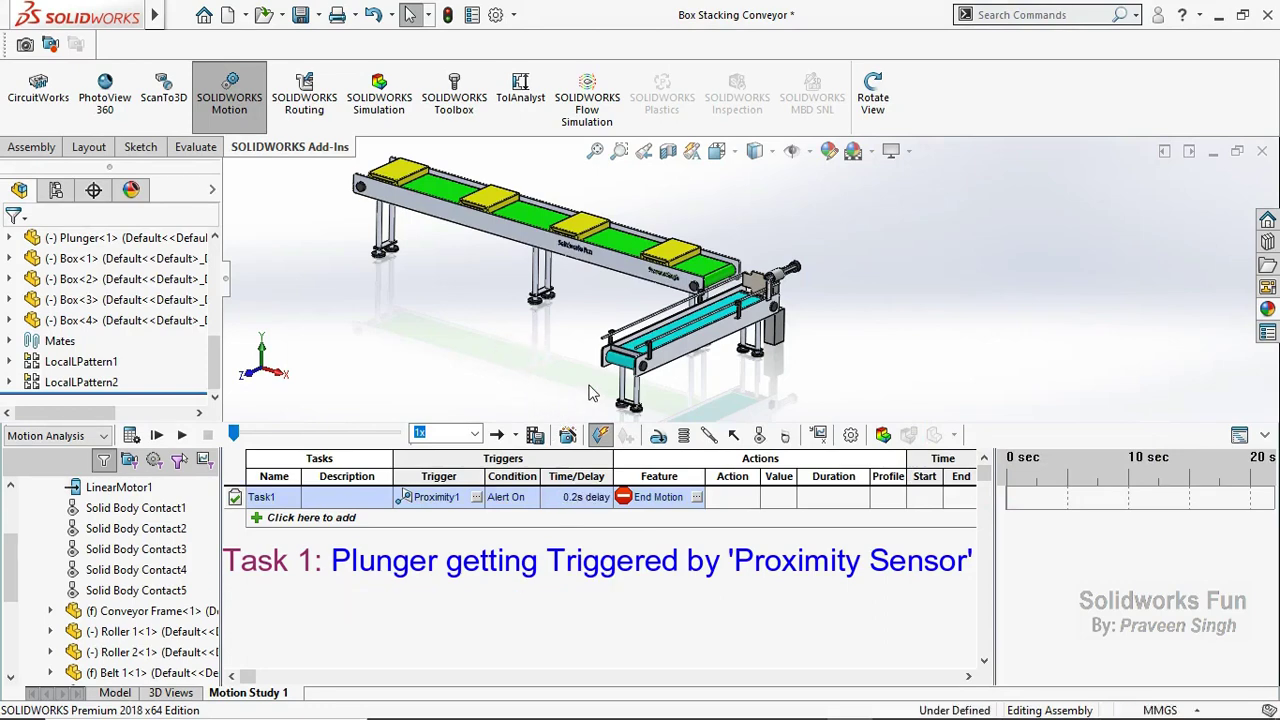
# Make Task1 change LinearMotor1 by 80mm over 0.4 s with an S-curve profile.
pyautogui.click(697, 497)
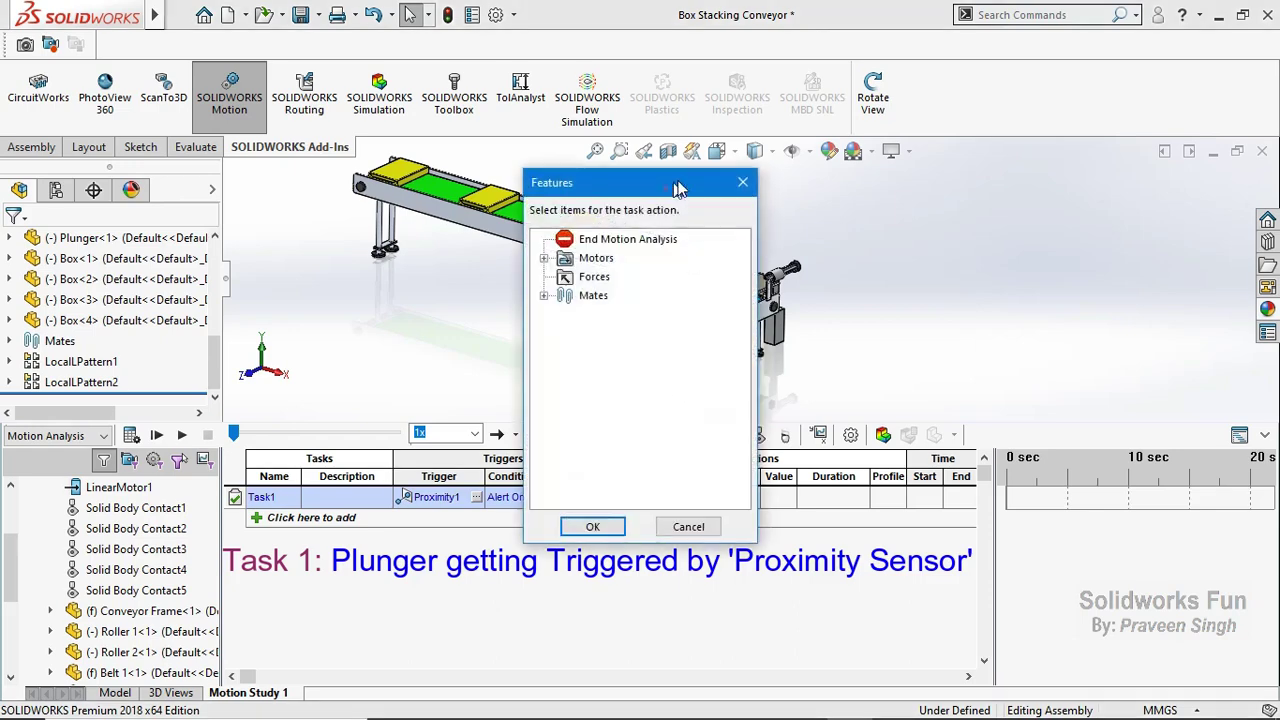
pyautogui.moveTo(678, 190); pyautogui.dragTo(957, 183)
pyautogui.click(831, 246)
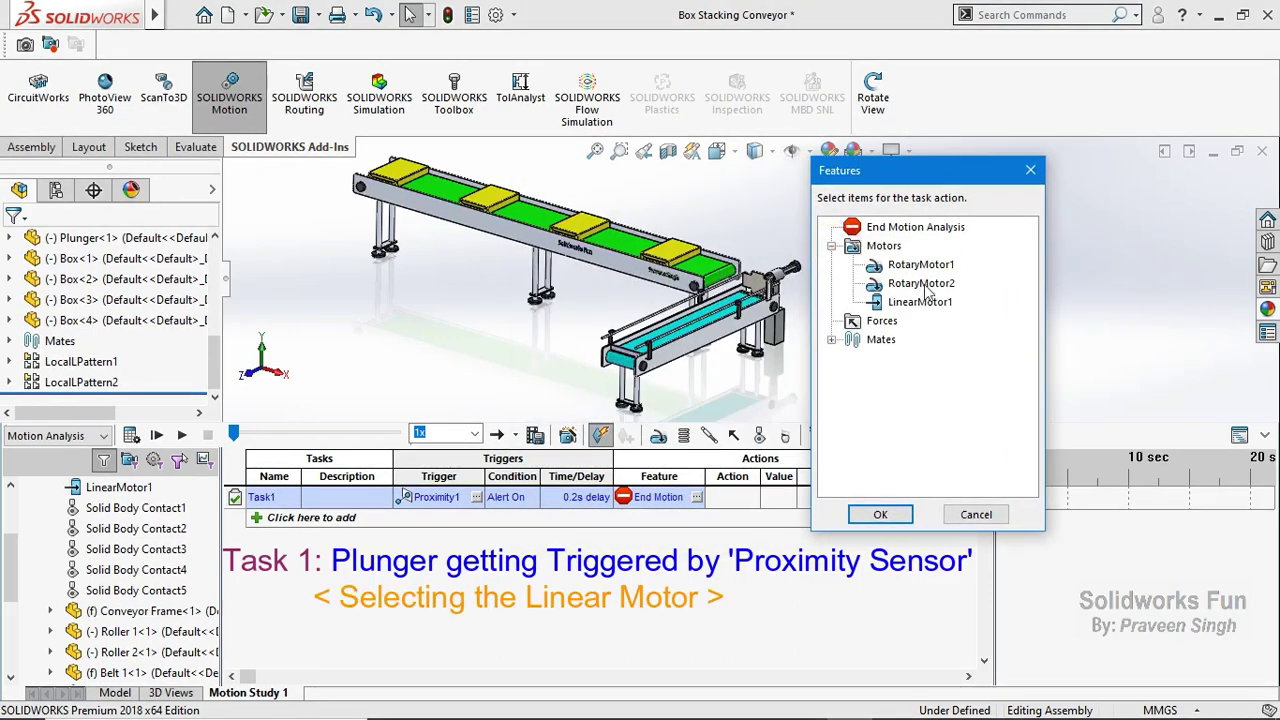
pyautogui.click(920, 301)
pyautogui.click(880, 514)
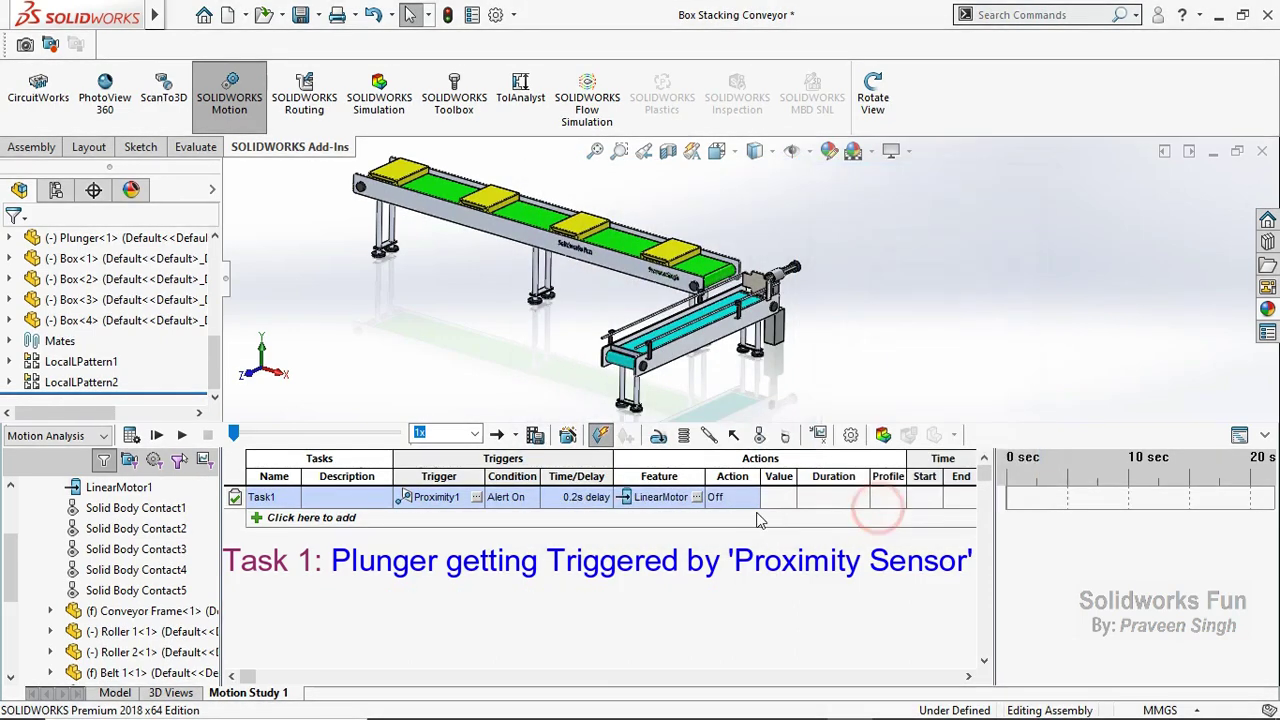
pyautogui.click(750, 497)
pyautogui.click(735, 514)
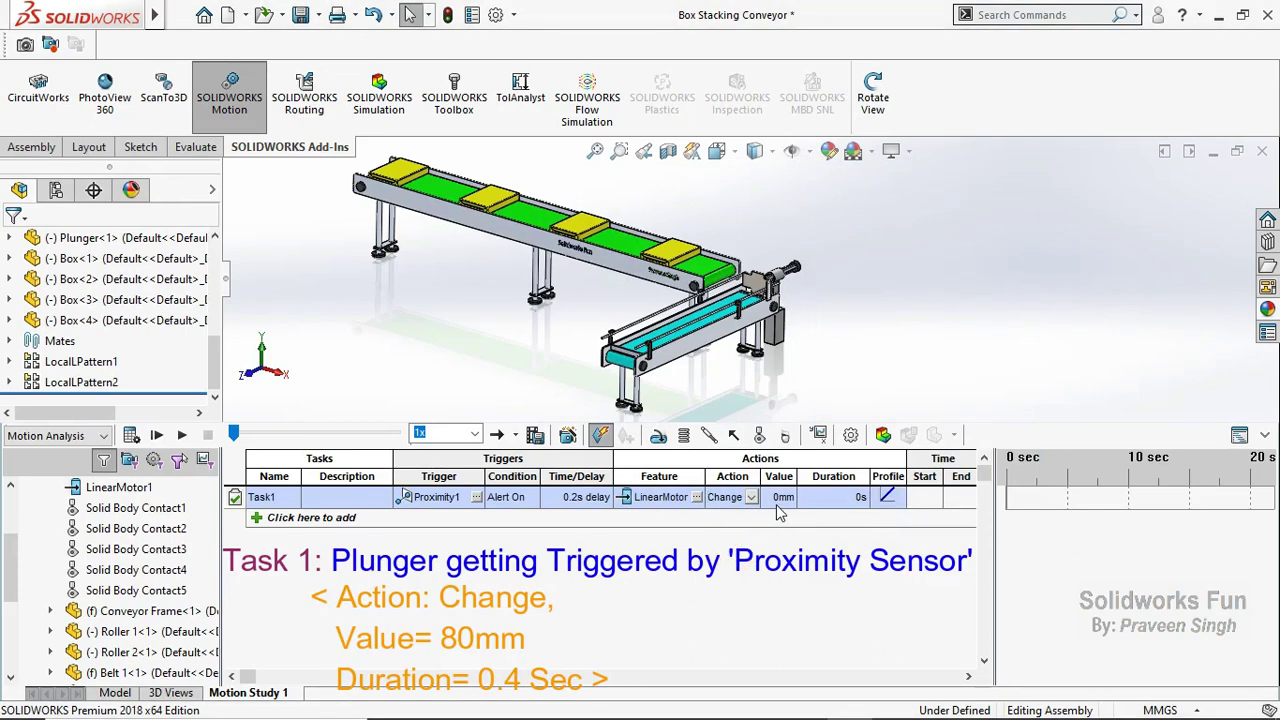
pyautogui.click(777, 500)
pyautogui.write('80')
pyautogui.click(837, 498)
pyautogui.write('0.4')
pyautogui.click(886, 497)
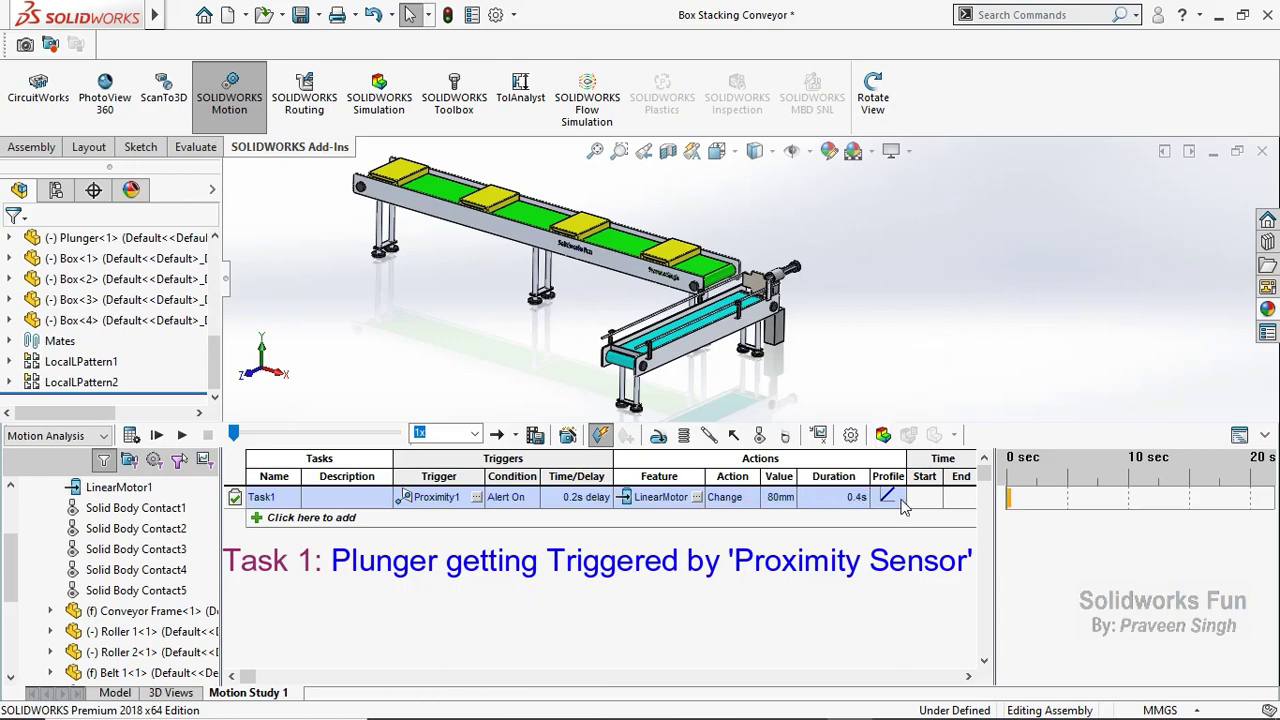
pyautogui.click(858, 530)
# Add Task2, triggered by the end of Task1 with a 0.1 s delay.
pyautogui.click(368, 518)
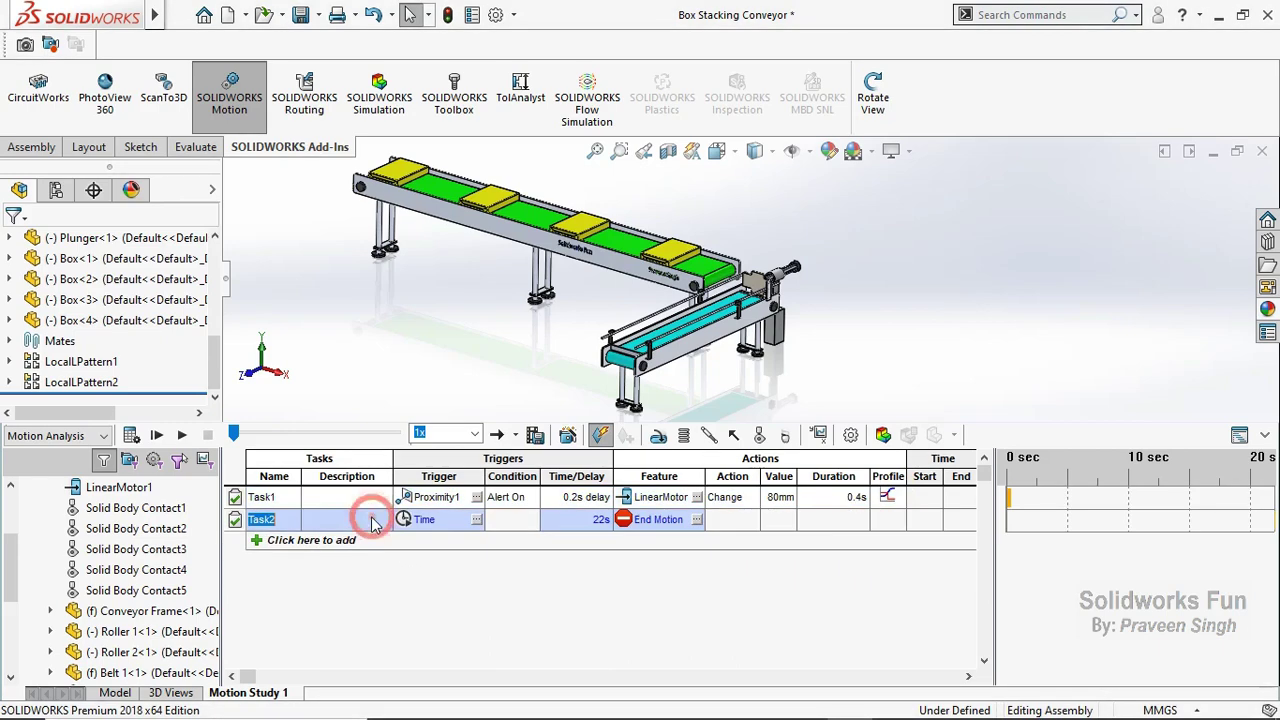
pyautogui.click(477, 519)
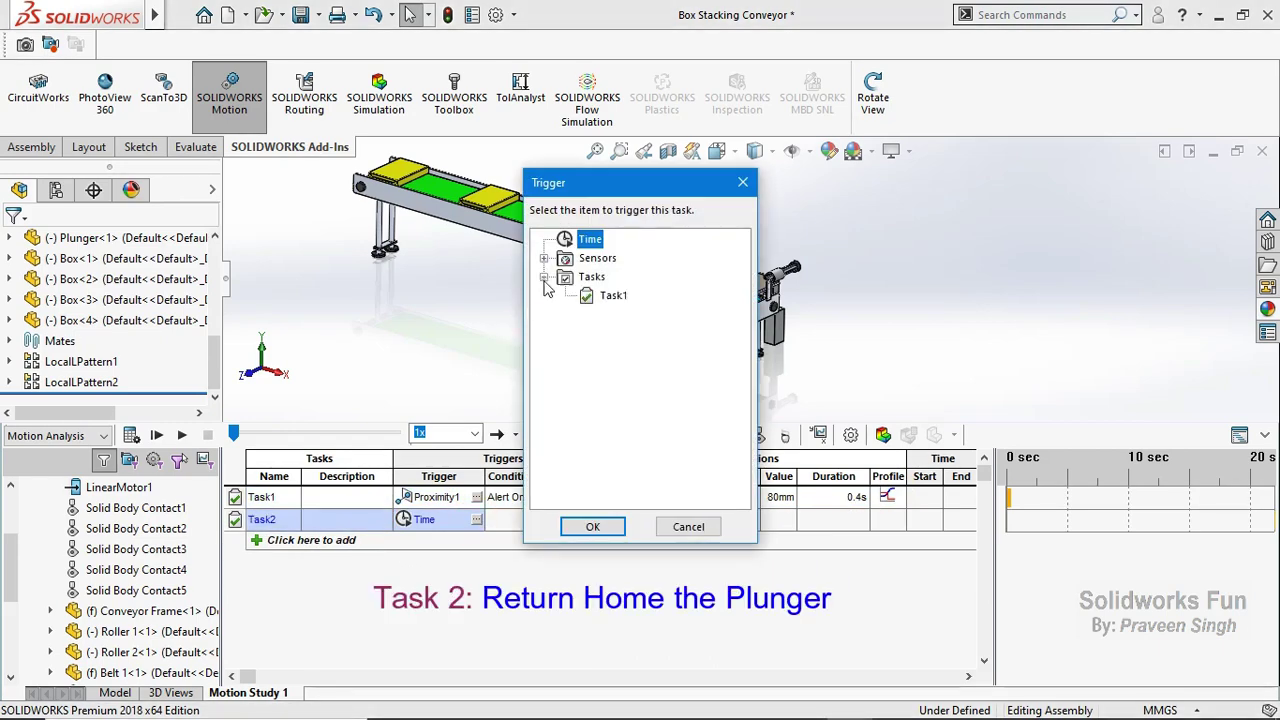
pyautogui.click(613, 295)
pyautogui.click(605, 527)
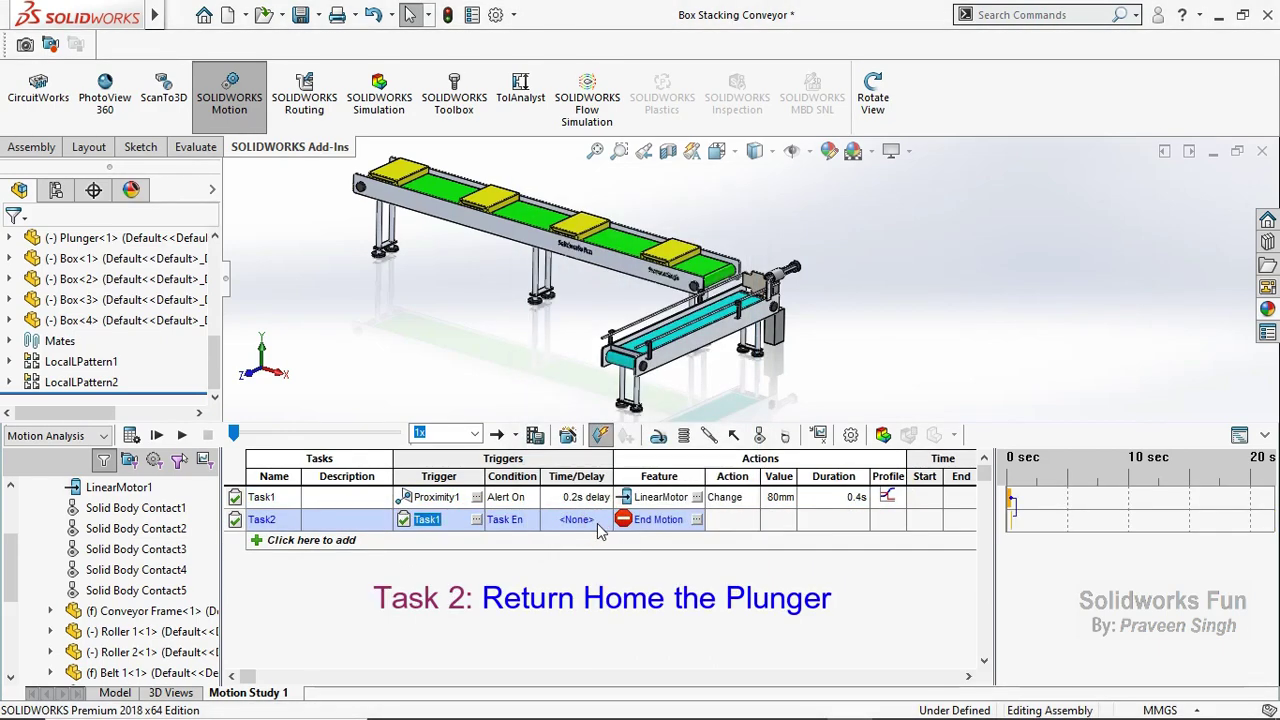
pyautogui.click(596, 524)
pyautogui.write('0.1')
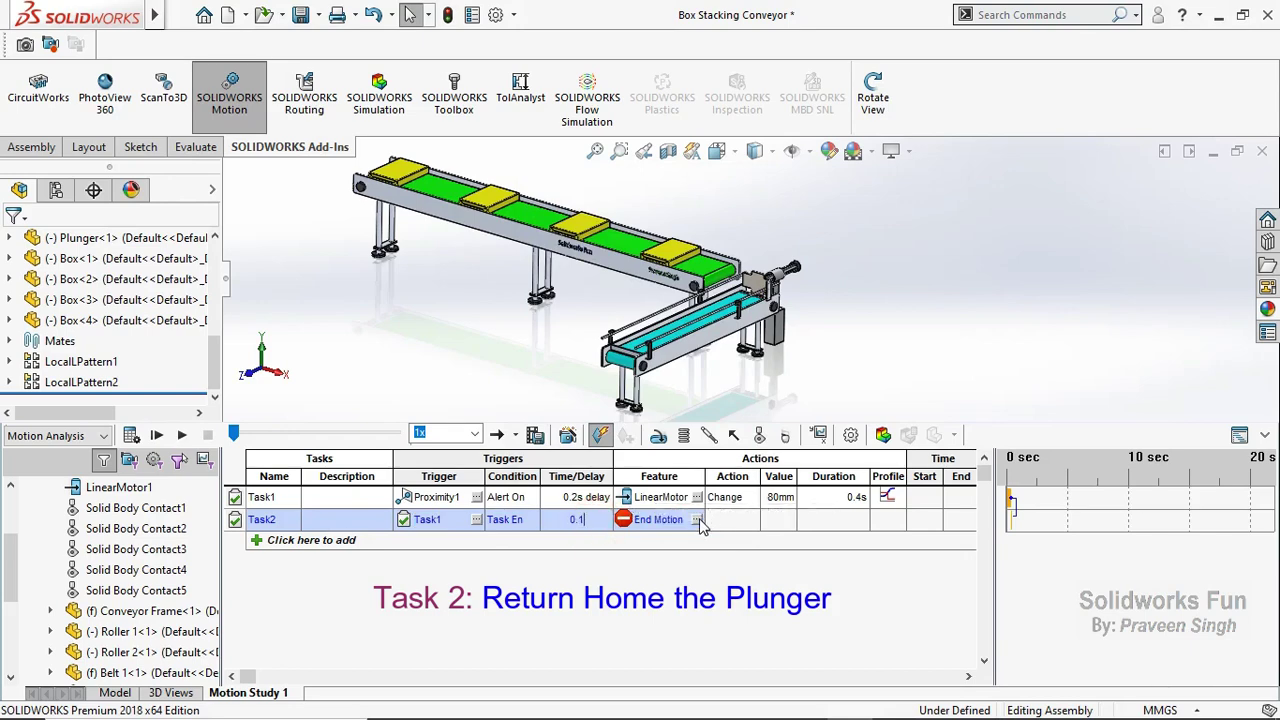
# Make Task2 change LinearMotor1 by -80mm over 0.4 s with Constant Acceleration.
pyautogui.click(697, 519)
pyautogui.click(543, 258)
pyautogui.click(652, 315)
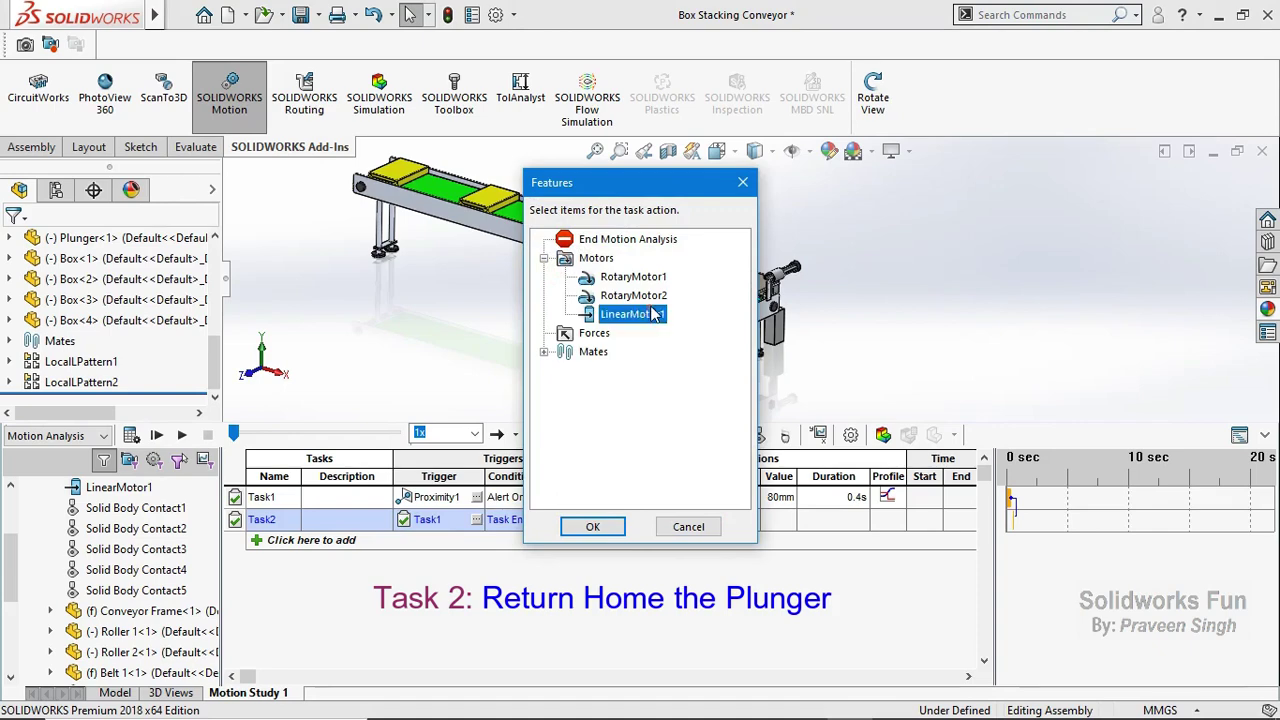
pyautogui.click(593, 527)
pyautogui.click(712, 520)
pyautogui.click(750, 520)
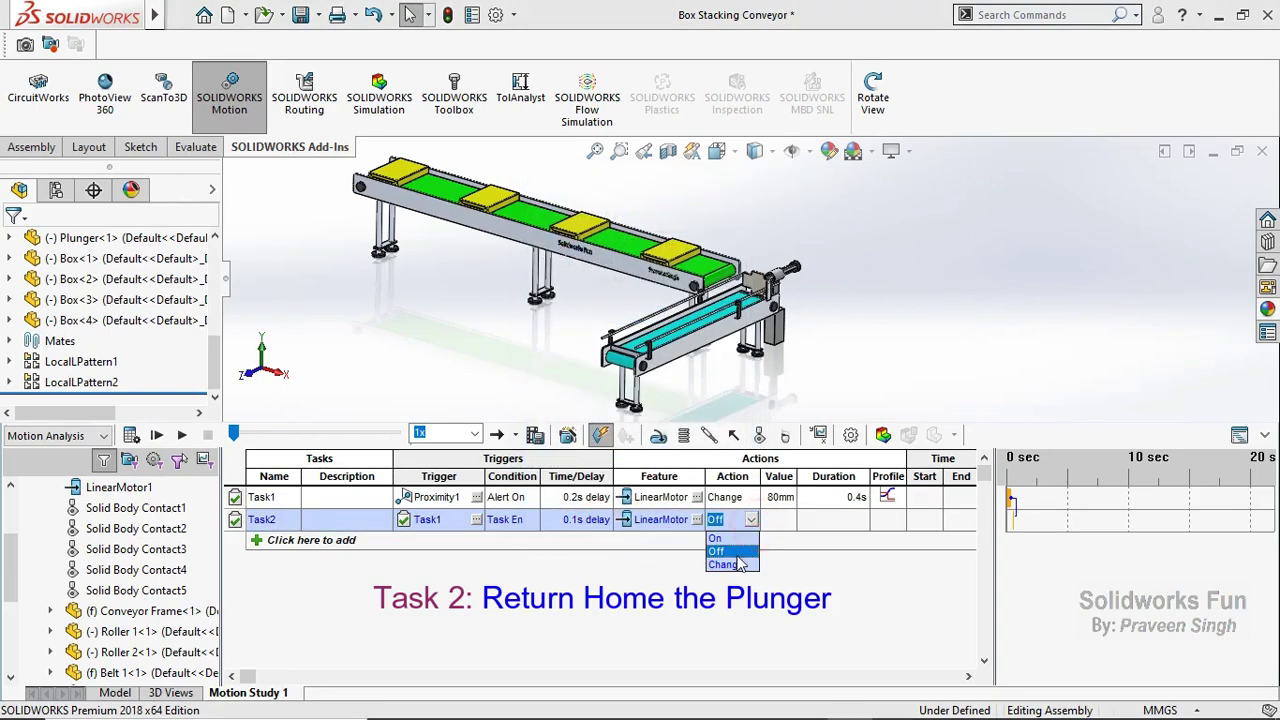
pyautogui.click(735, 563)
pyautogui.click(775, 522)
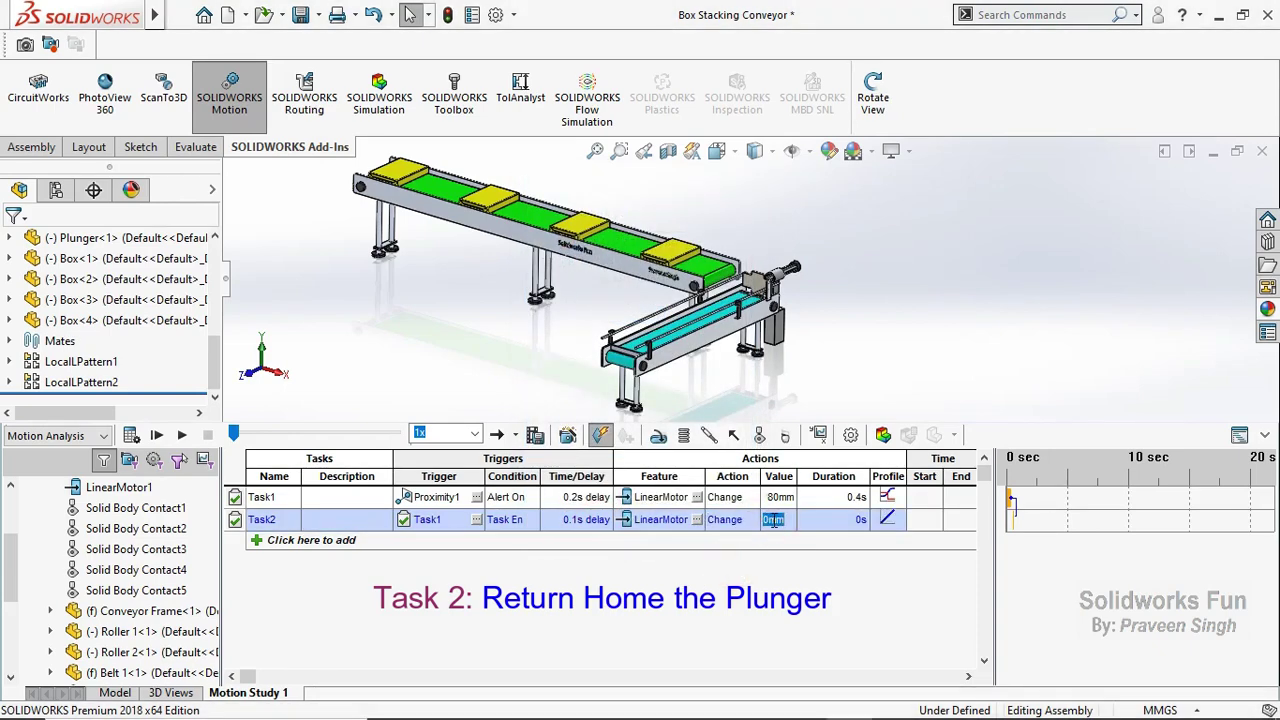
pyautogui.write('-80')
pyautogui.click(834, 519)
pyautogui.click(895, 519)
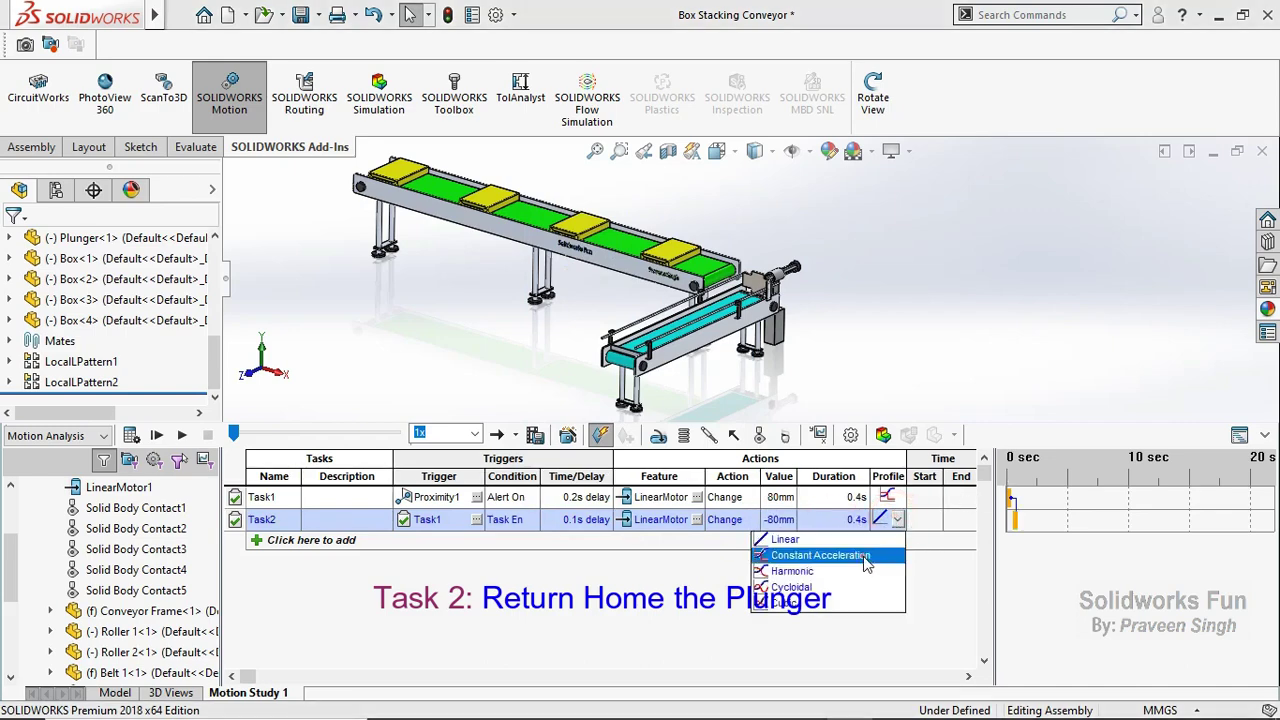
pyautogui.click(868, 554)
pyautogui.click(518, 578)
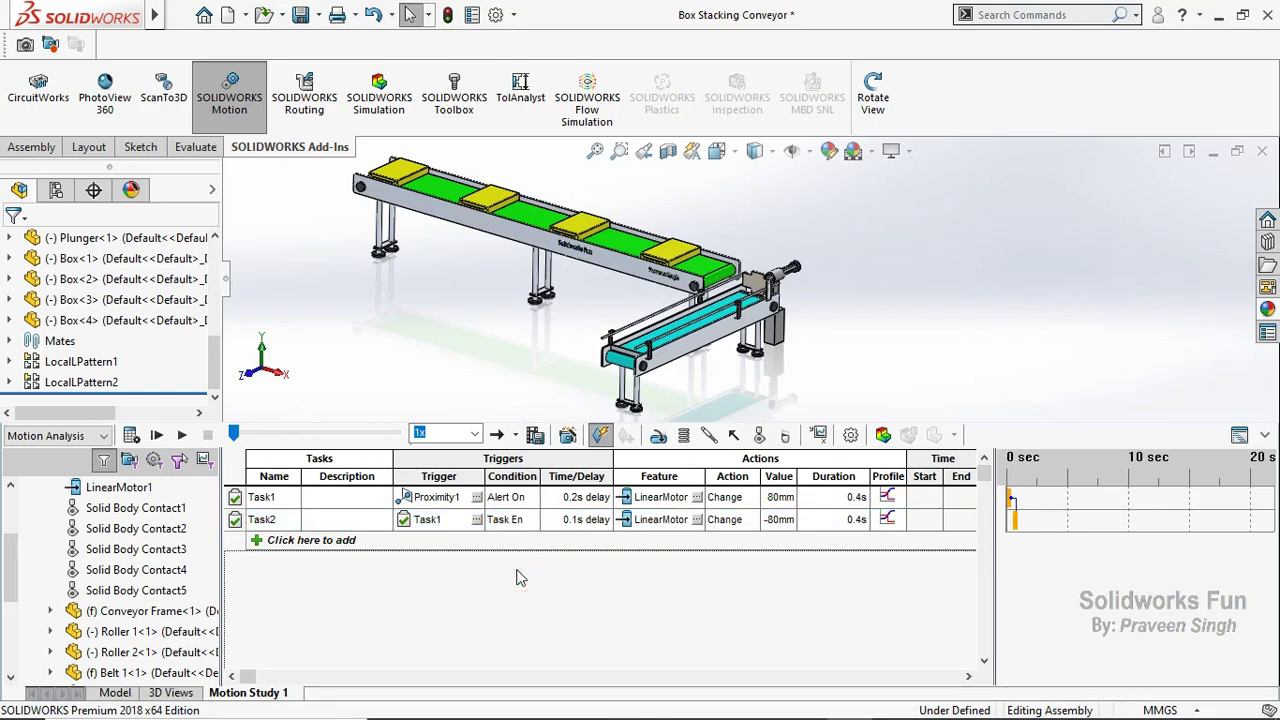
# Add Task3, triggered when Task2 ends.
pyautogui.click(320, 540)
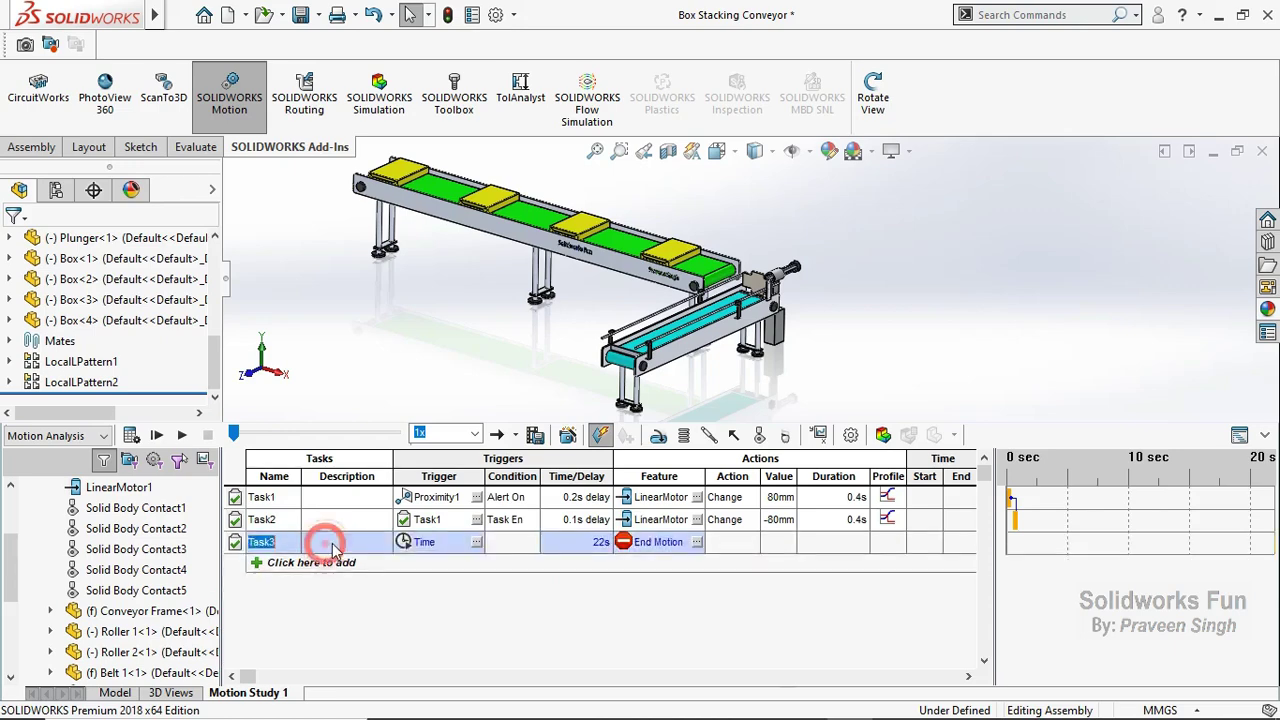
pyautogui.click(477, 541)
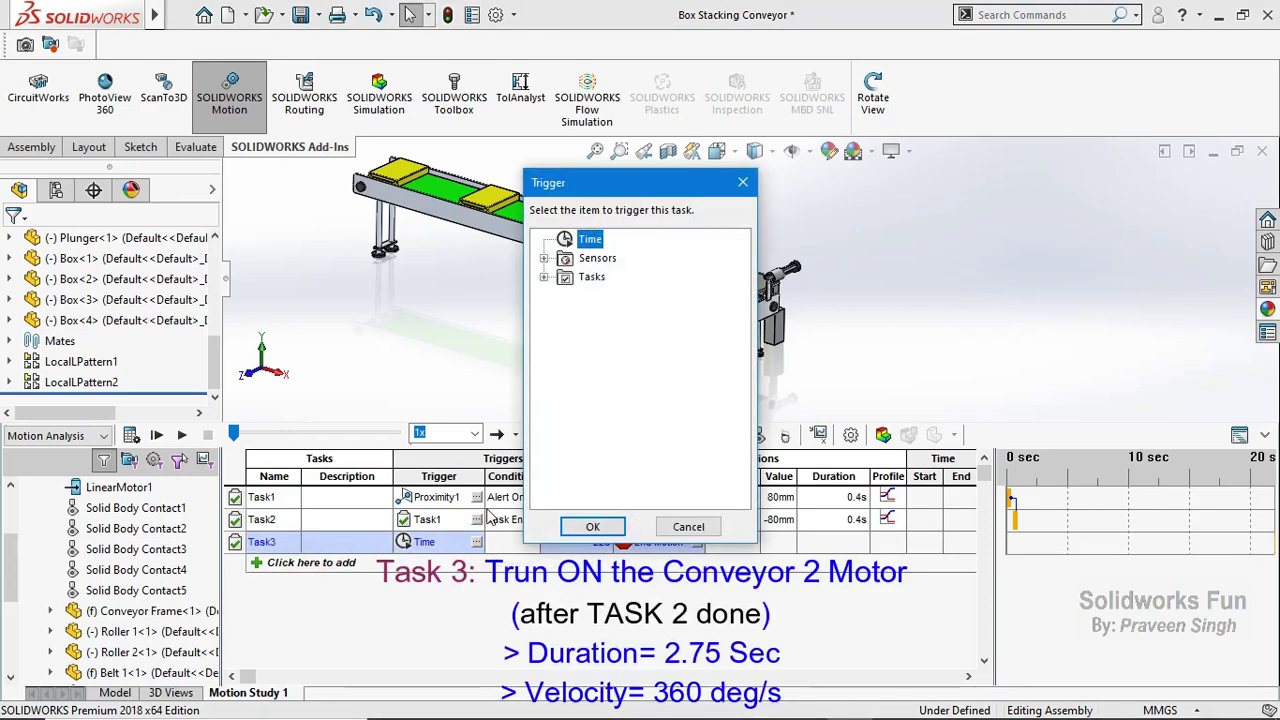
pyautogui.click(543, 277)
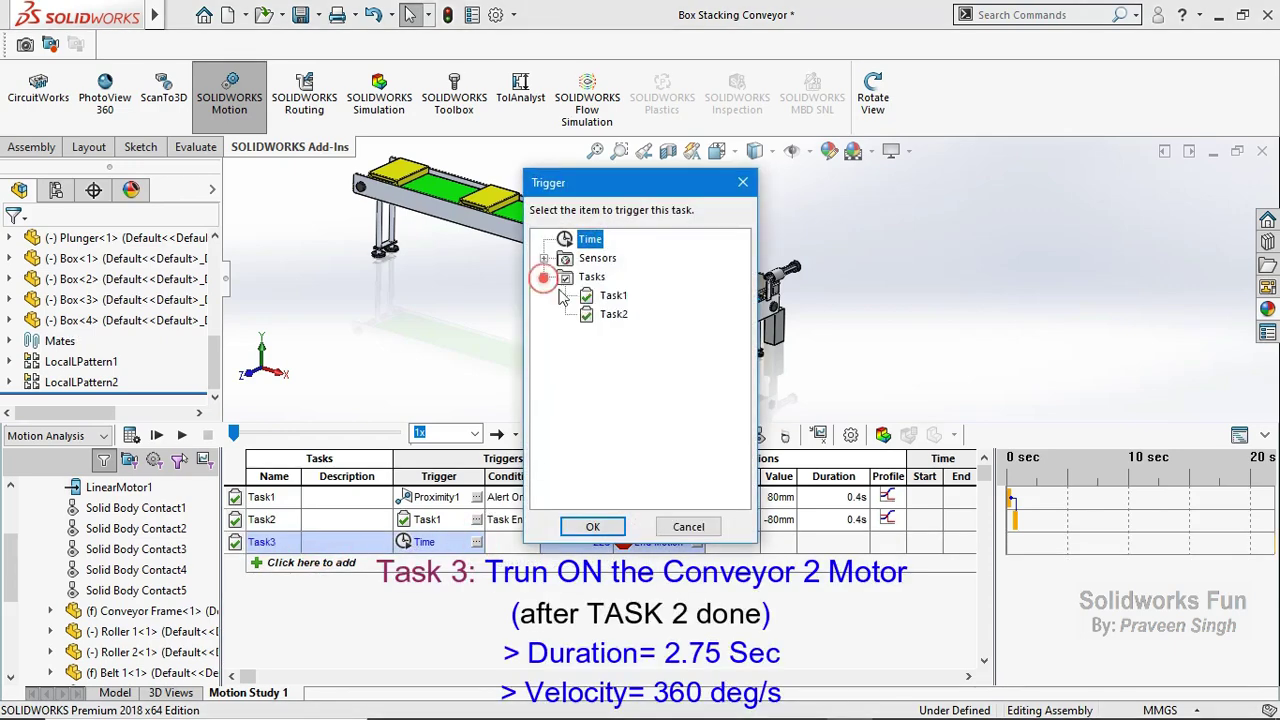
pyautogui.click(610, 314)
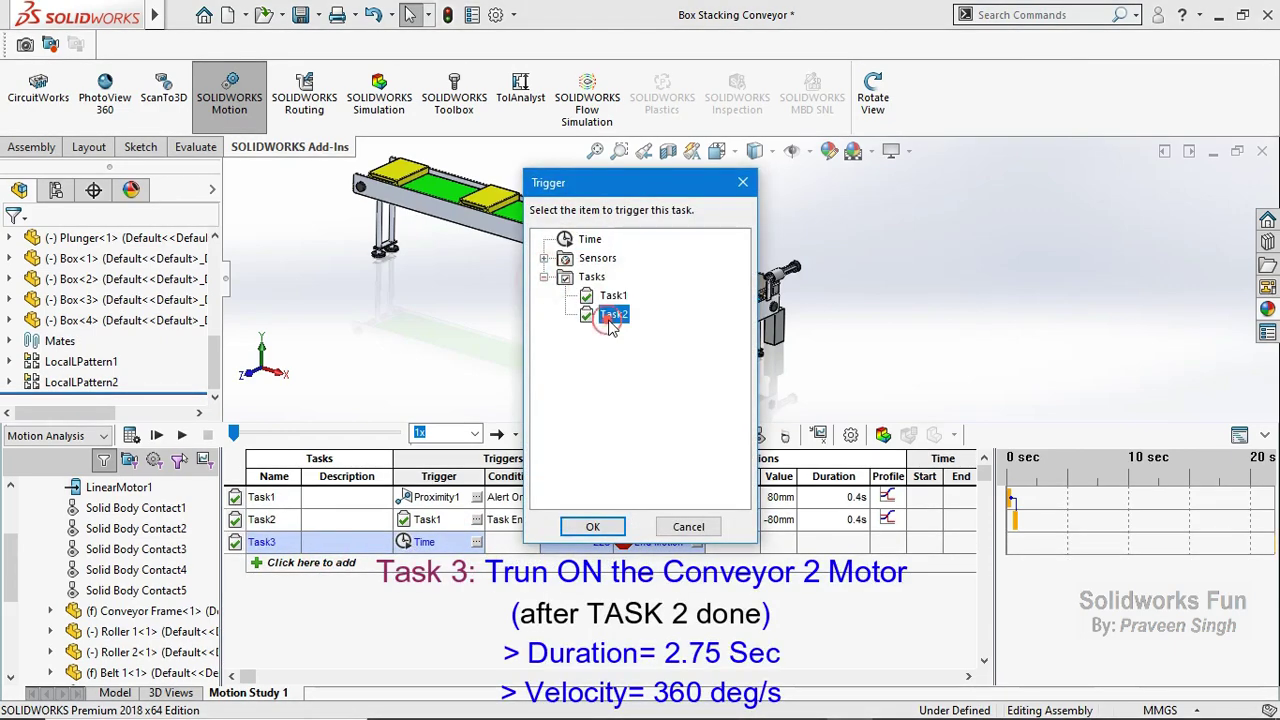
pyautogui.click(600, 521)
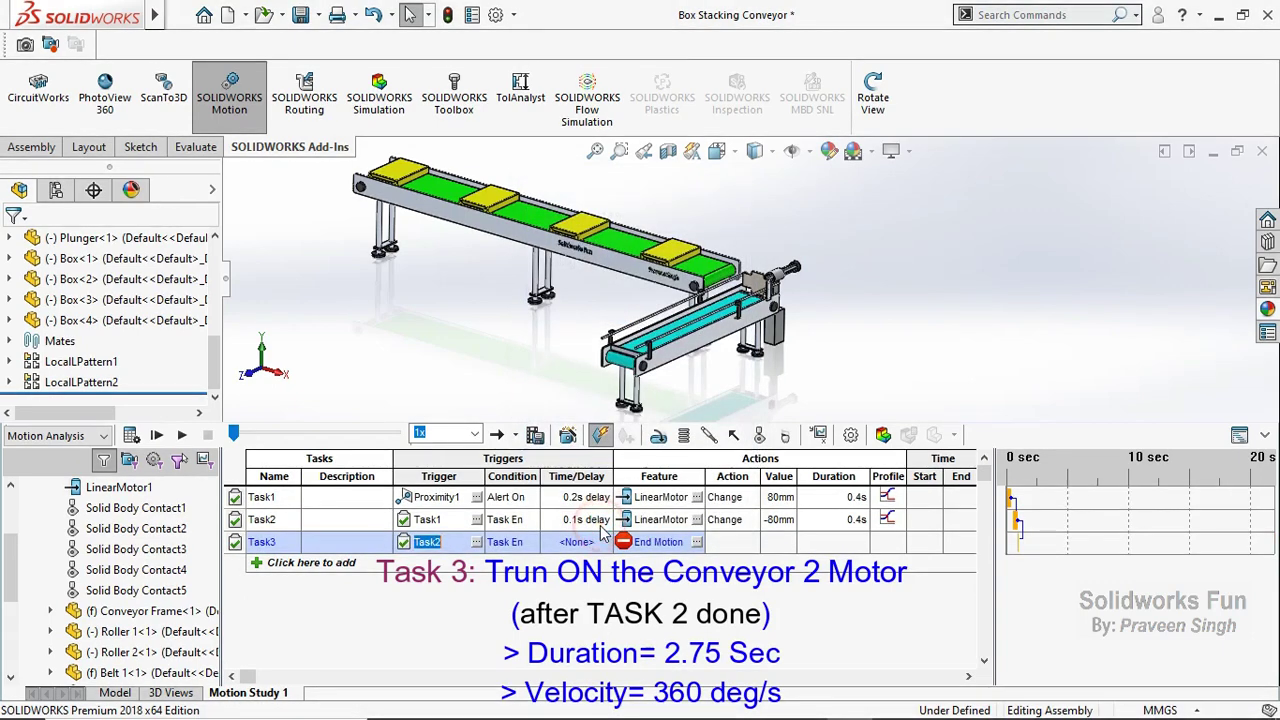
# Make Task3 turn RotaryMotor2 360 degrees over 2.75 s, then add a Task4 row.
pyautogui.click(697, 542)
pyautogui.click(543, 258)
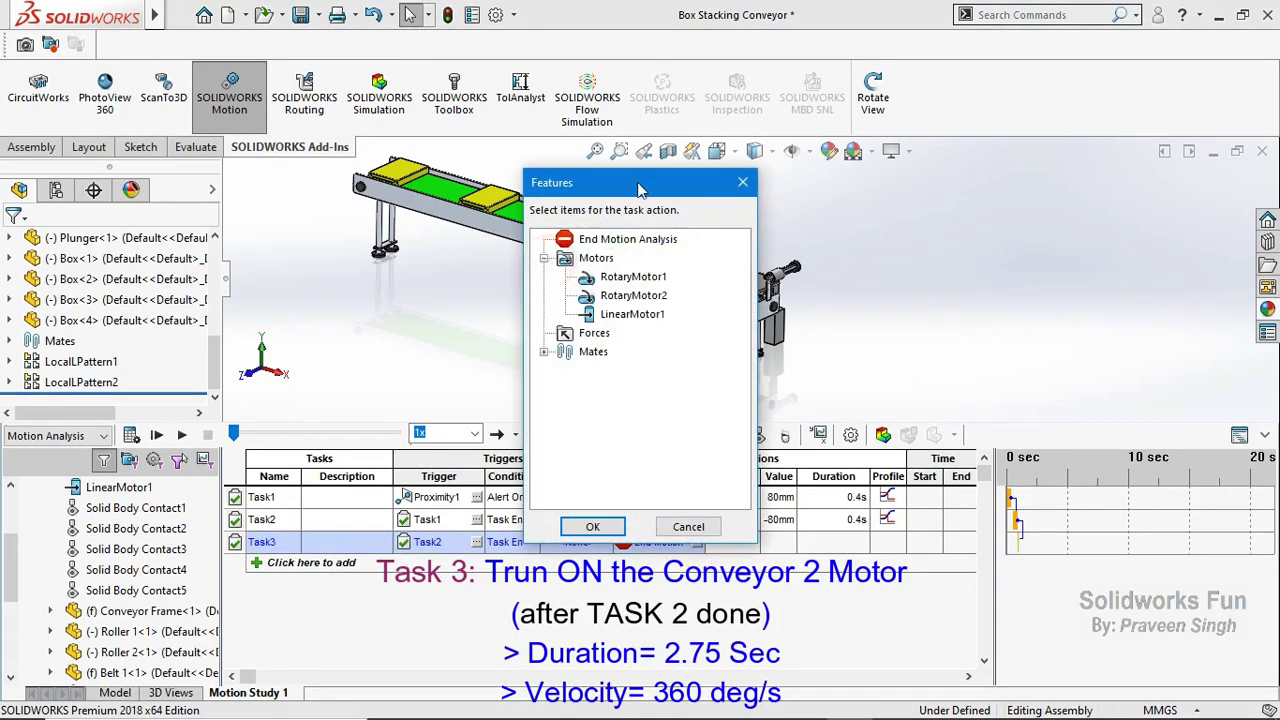
pyautogui.moveTo(646, 180); pyautogui.dragTo(1025, 162)
pyautogui.click(1014, 278)
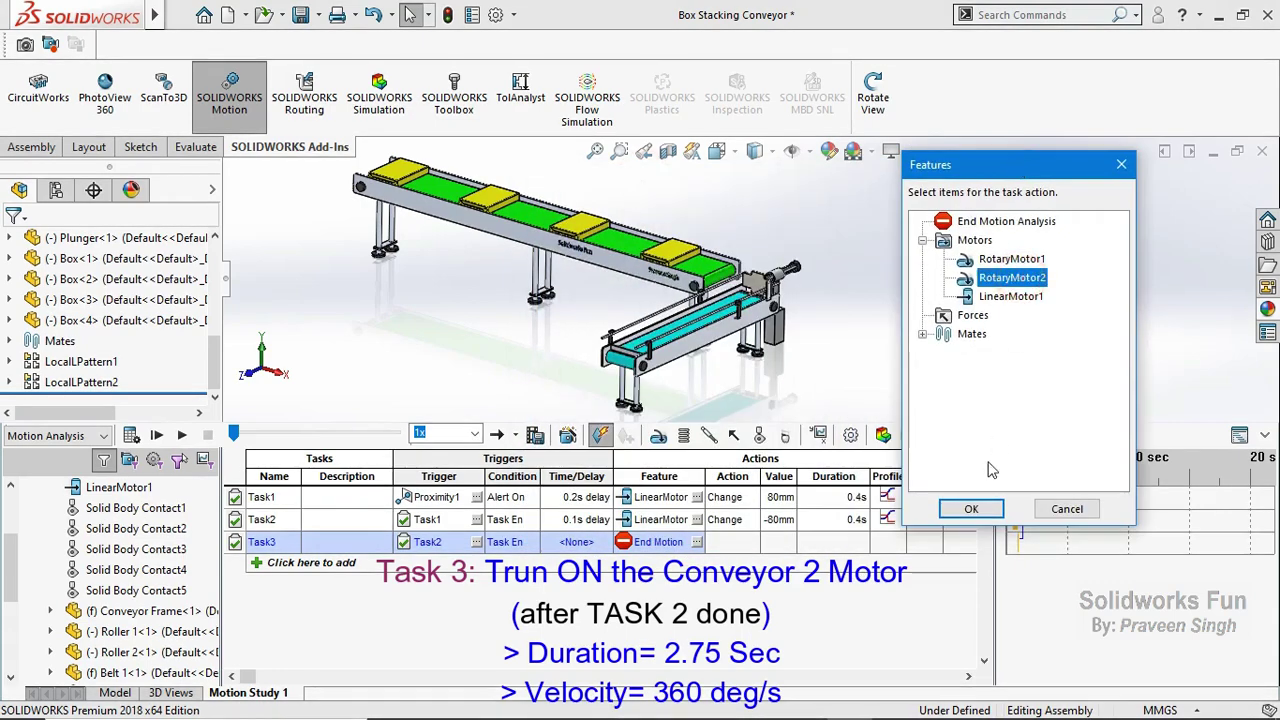
pyautogui.click(975, 510)
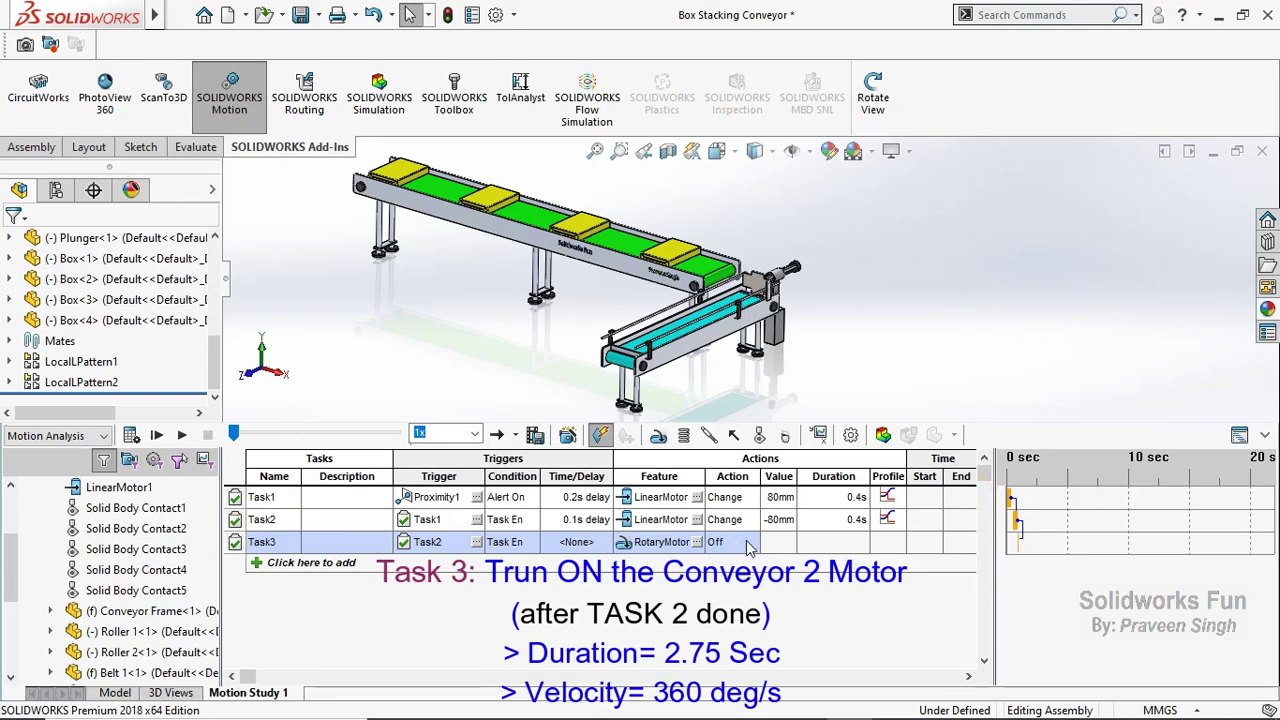
pyautogui.click(748, 544)
pyautogui.click(726, 587)
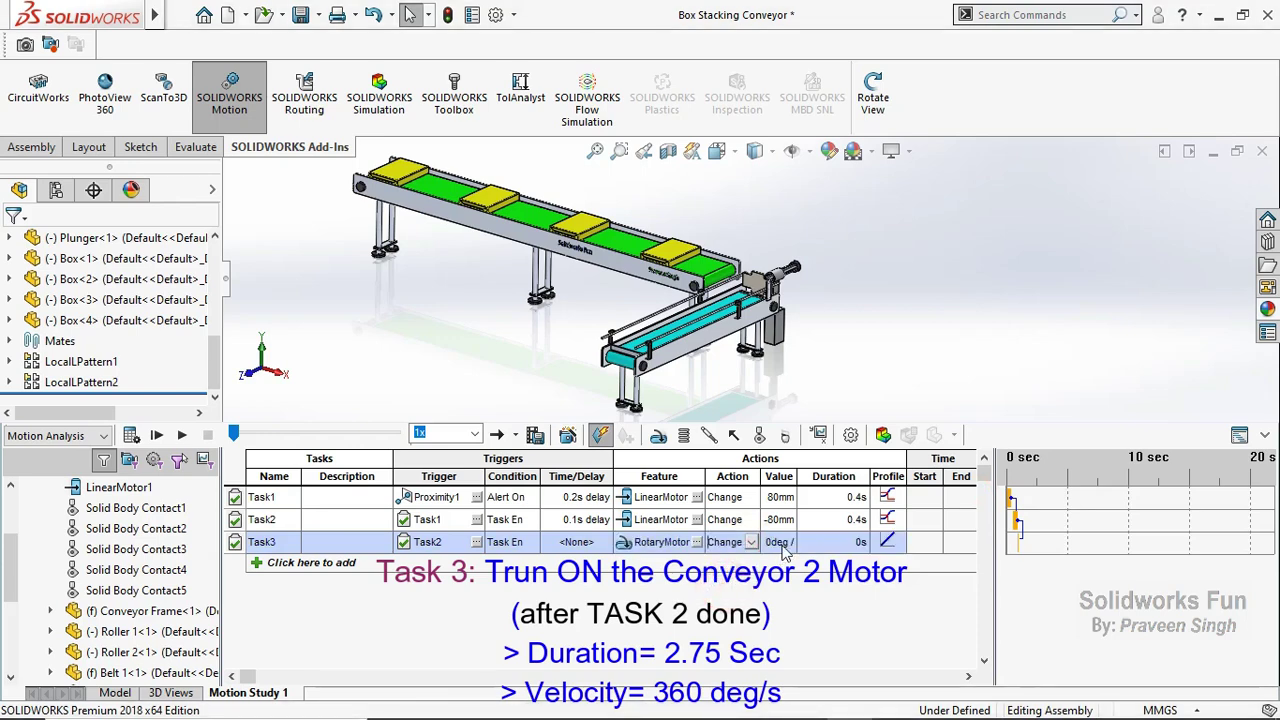
pyautogui.click(780, 542)
pyautogui.write('36')
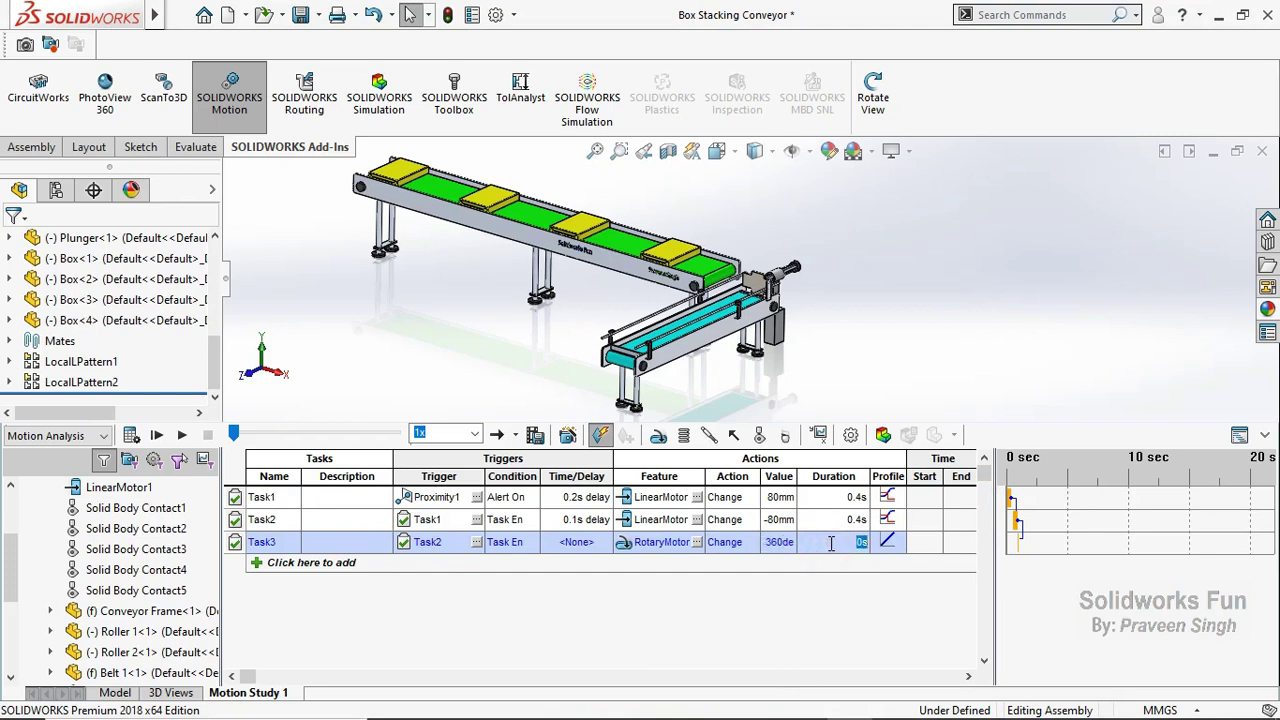
pyautogui.write('2.7')
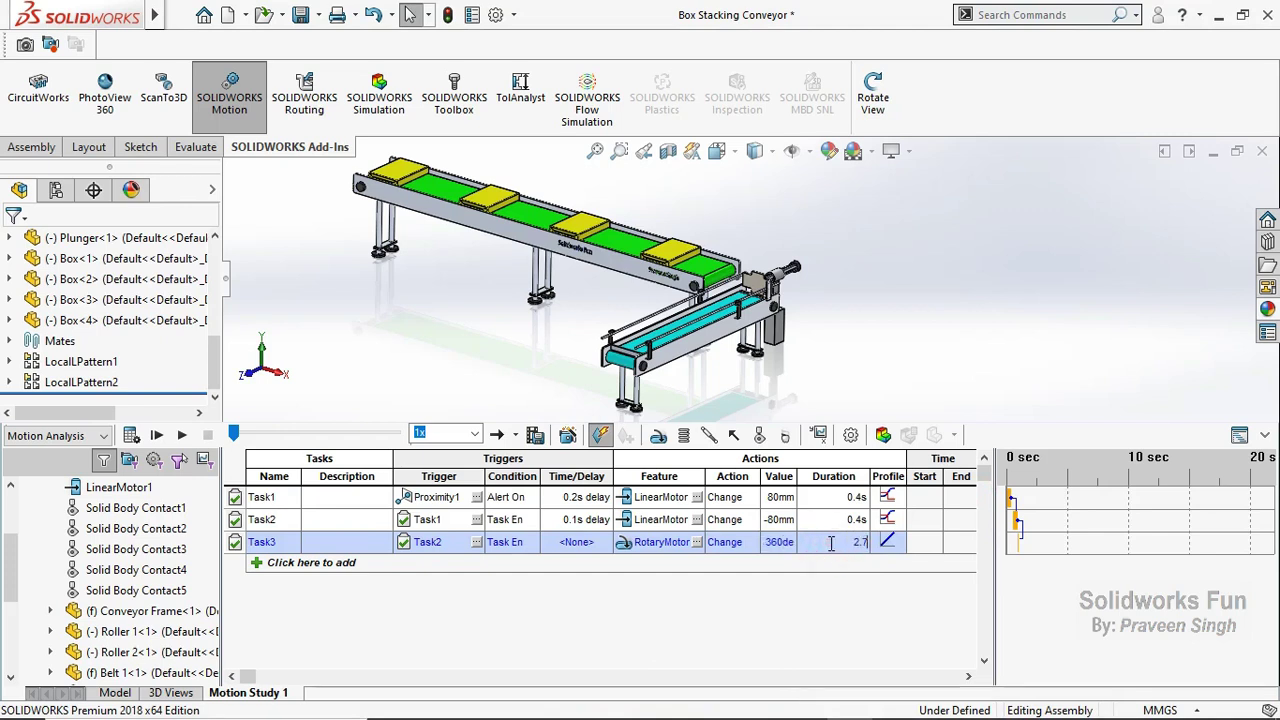
pyautogui.click(822, 614)
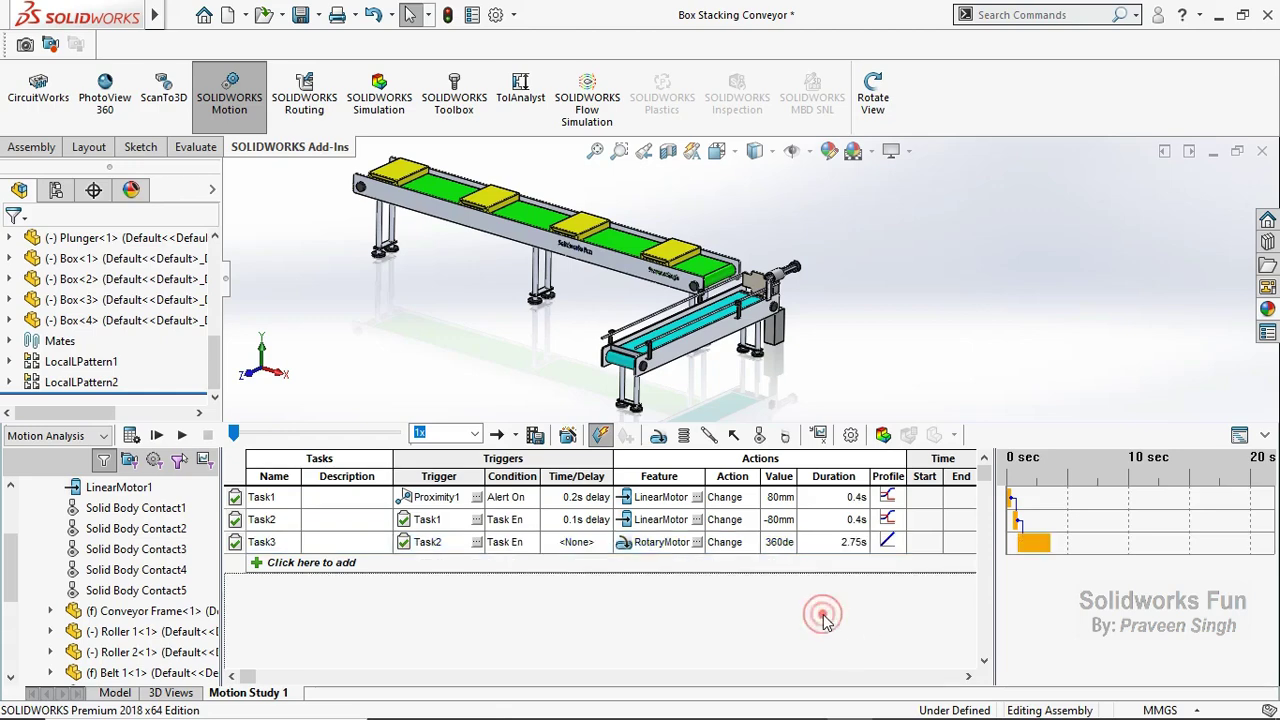
pyautogui.click(893, 548)
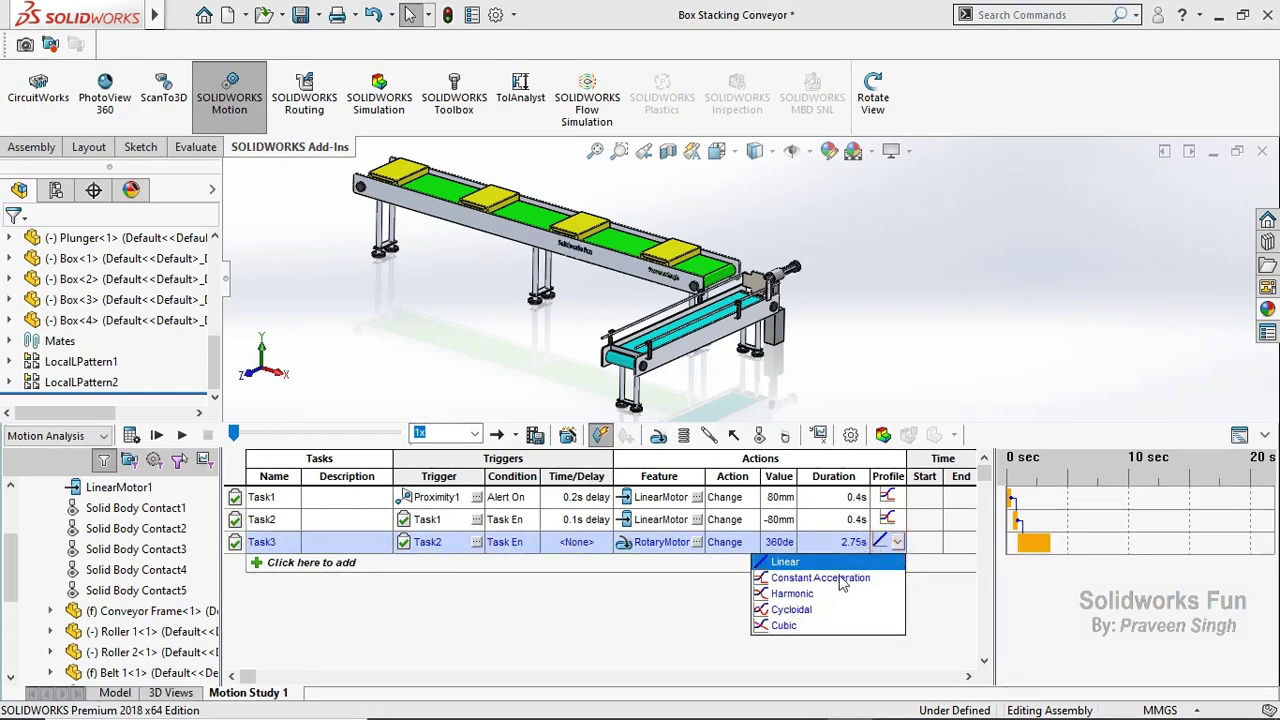
pyautogui.click(747, 607)
pyautogui.click(433, 565)
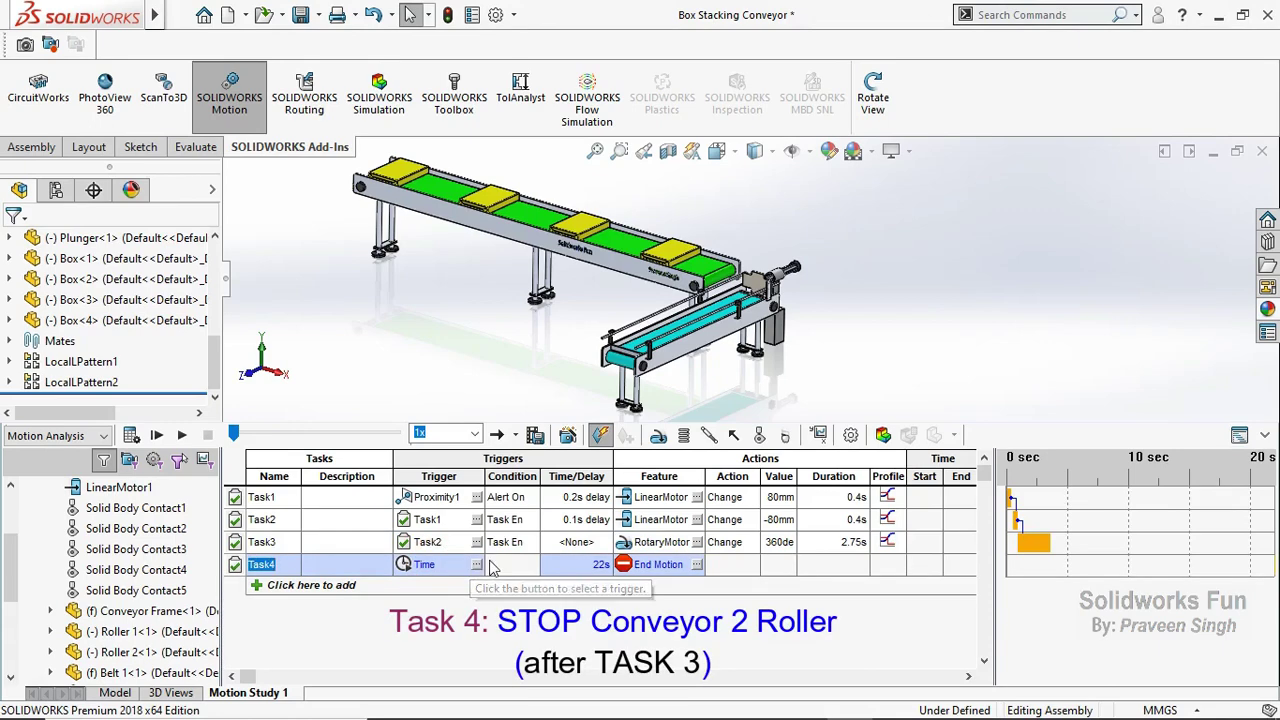
# Set Task4 to fire when Task3 ends and act on RotaryMotor2.
pyautogui.click(477, 565)
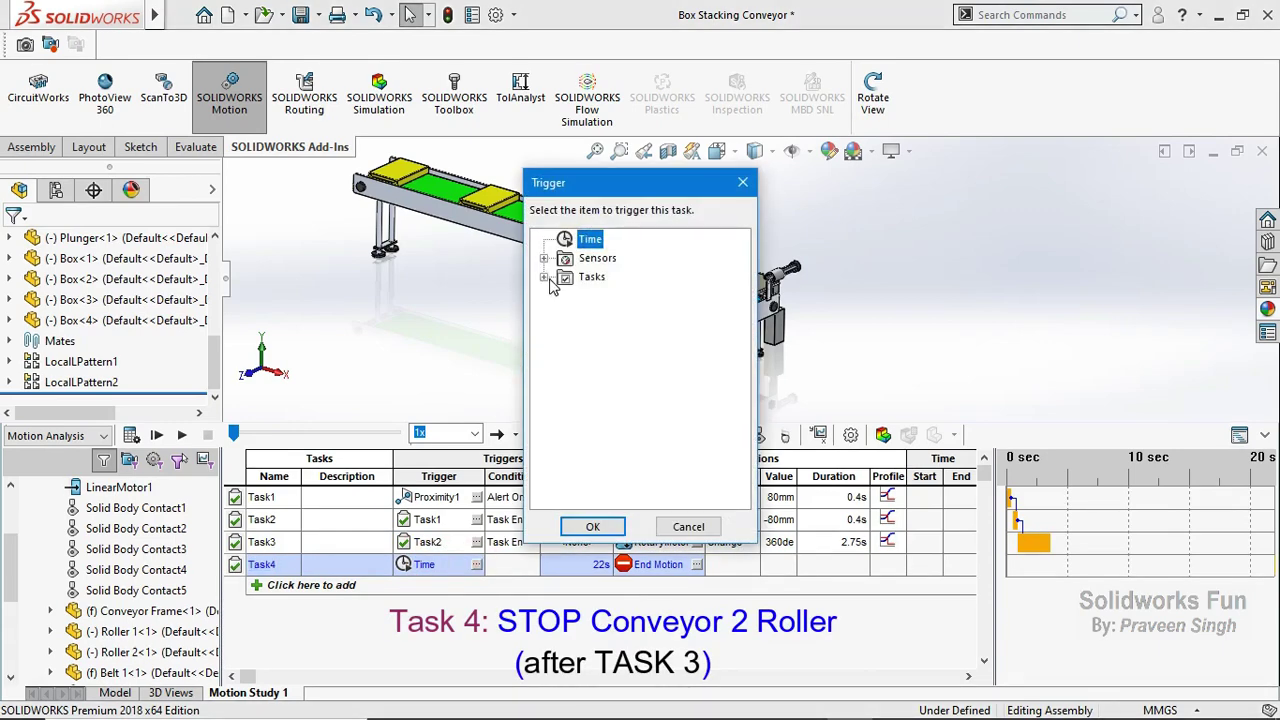
pyautogui.click(544, 277)
pyautogui.click(596, 334)
pyautogui.click(592, 526)
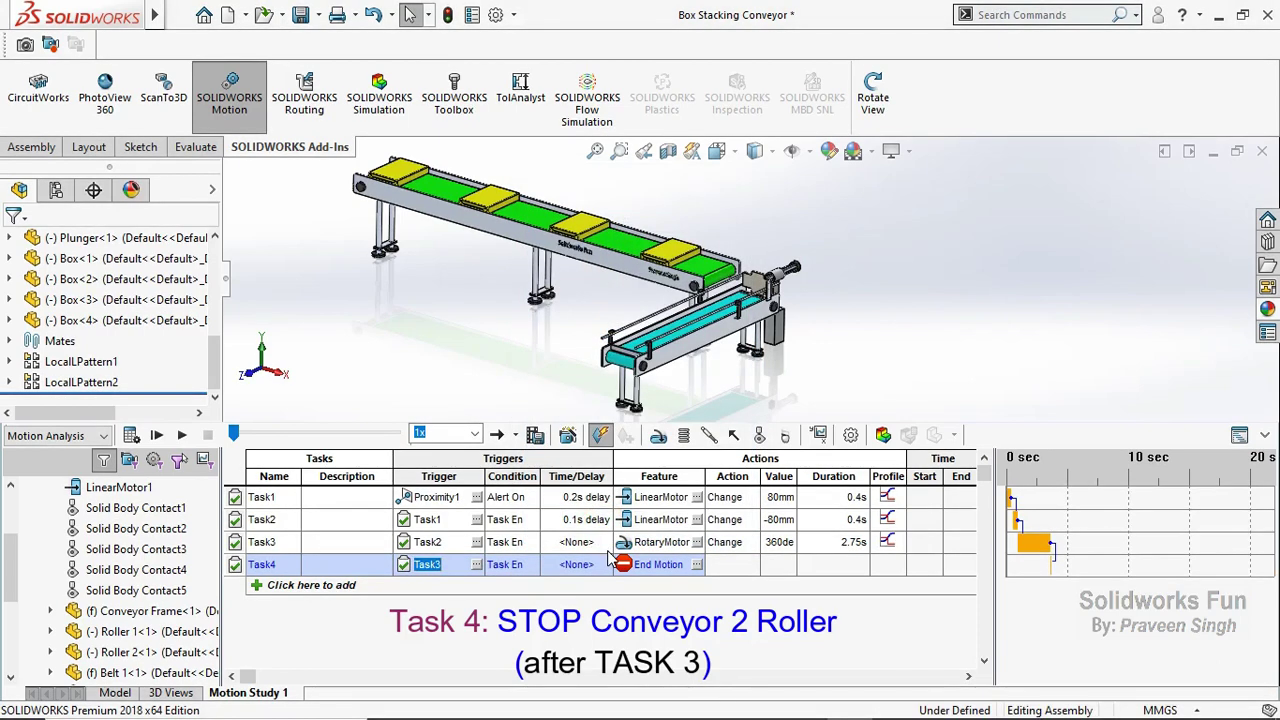
pyautogui.click(697, 565)
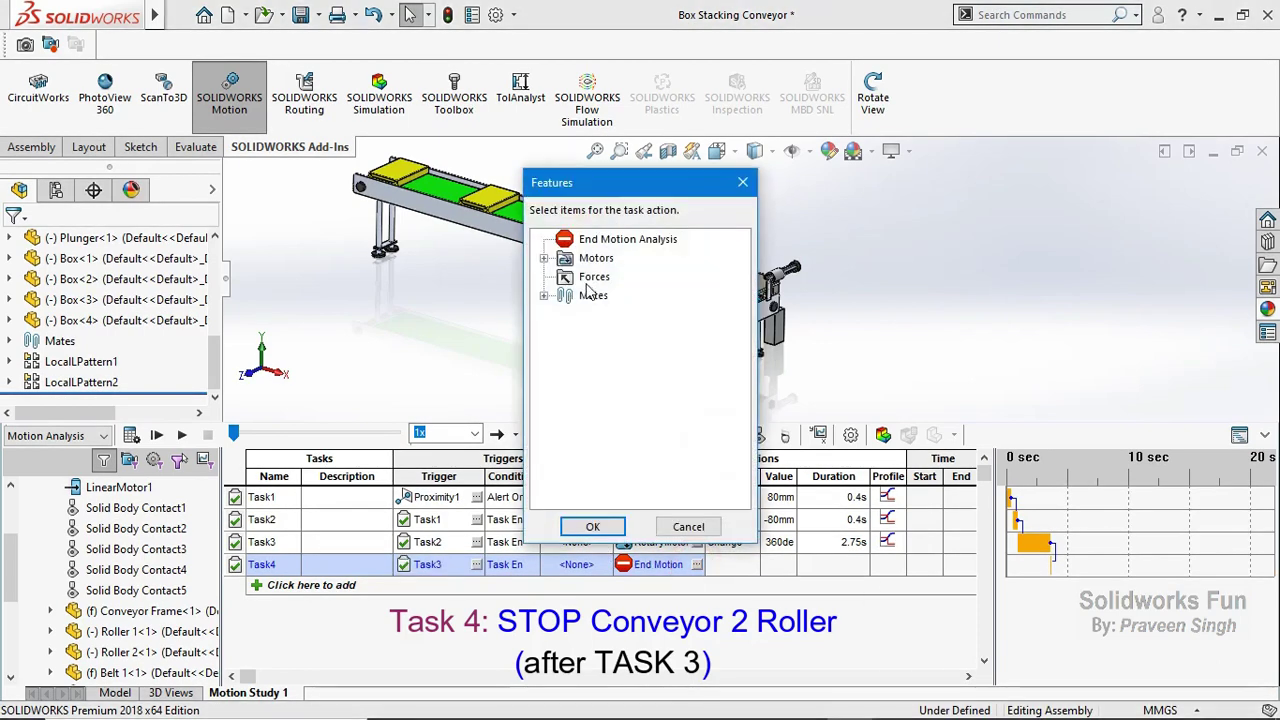
pyautogui.click(544, 258)
pyautogui.click(633, 295)
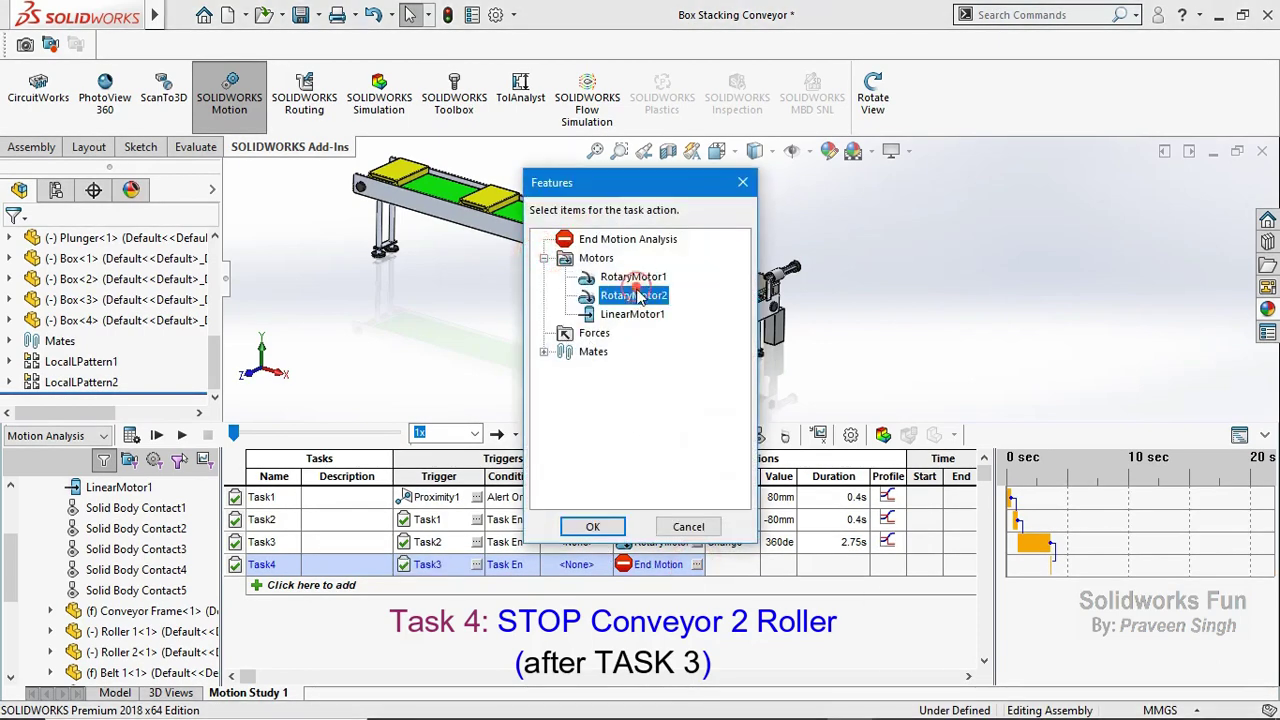
pyautogui.click(594, 526)
# Set Task4's action to Stop, keeping the existing motion profile.
pyautogui.click(738, 565)
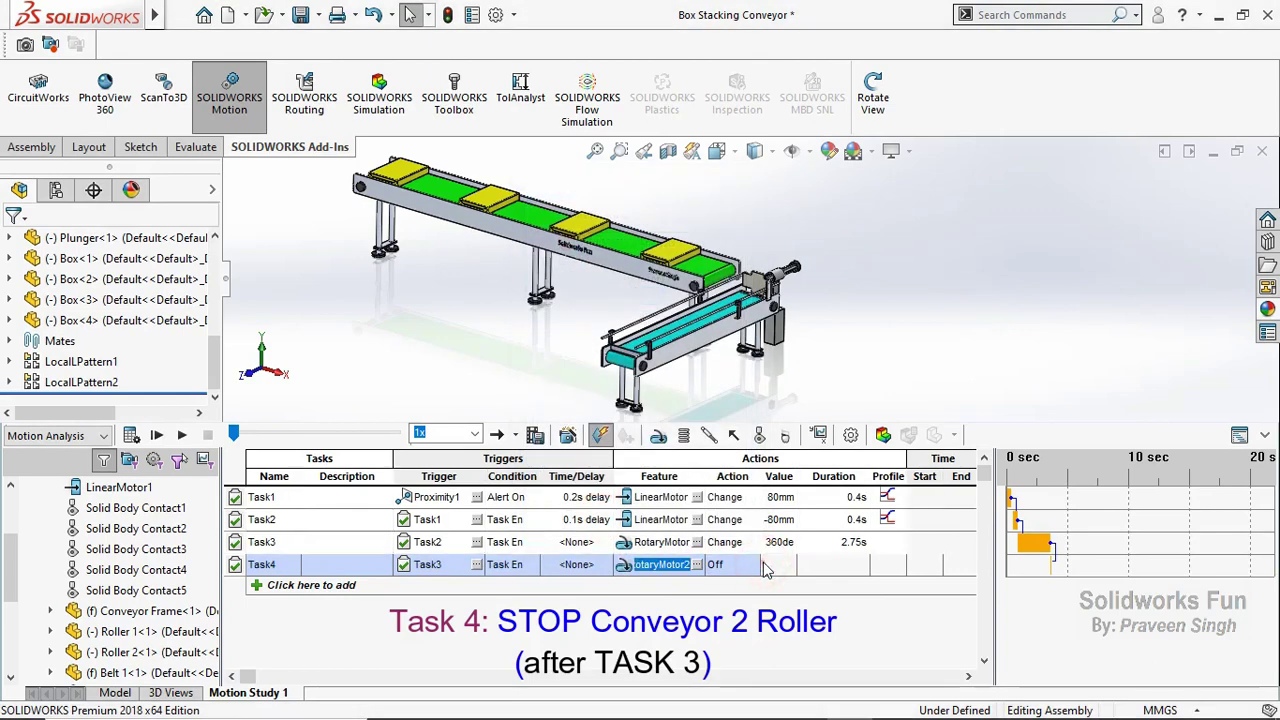
pyautogui.click(751, 565)
pyautogui.click(720, 622)
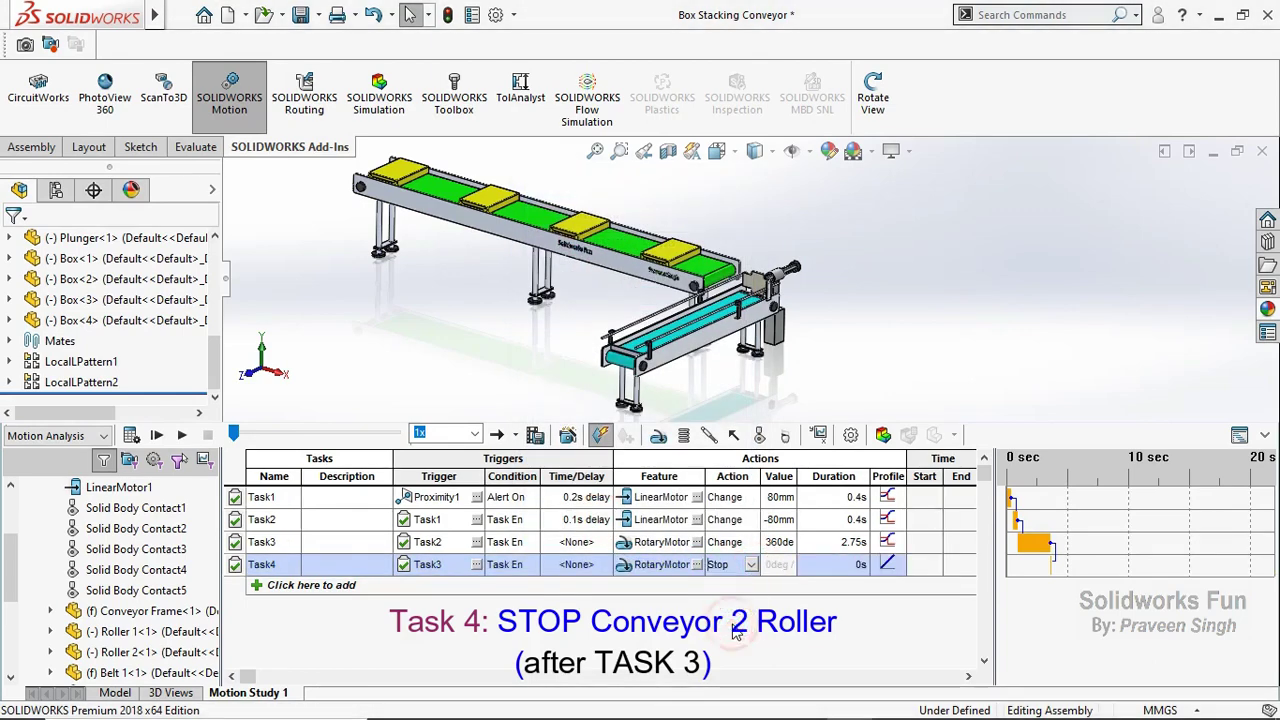
pyautogui.click(897, 566)
pyautogui.click(897, 565)
pyautogui.click(846, 602)
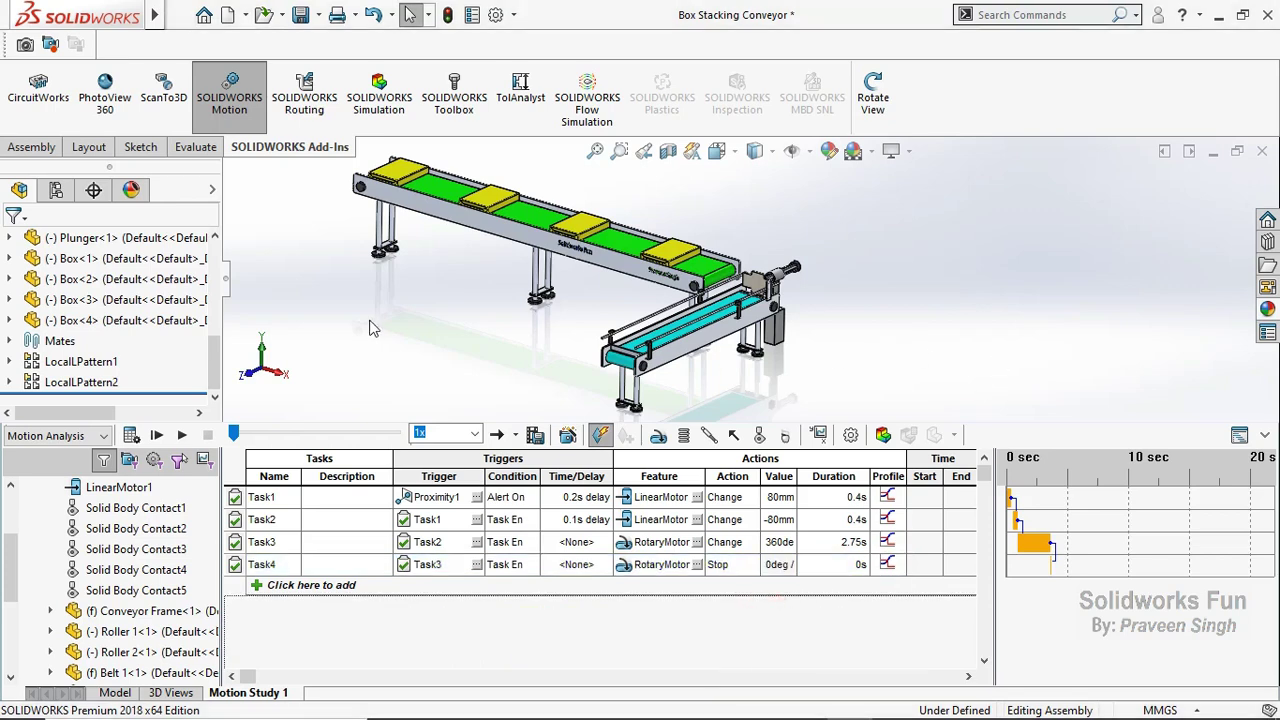
# Save the conveyor assembly from the Model tab.
pyautogui.keyDown('ctrl'); pyautogui.moveTo(357, 257); pyautogui.dragTo(397, 257, button='middle'); pyautogui.keyUp('ctrl')
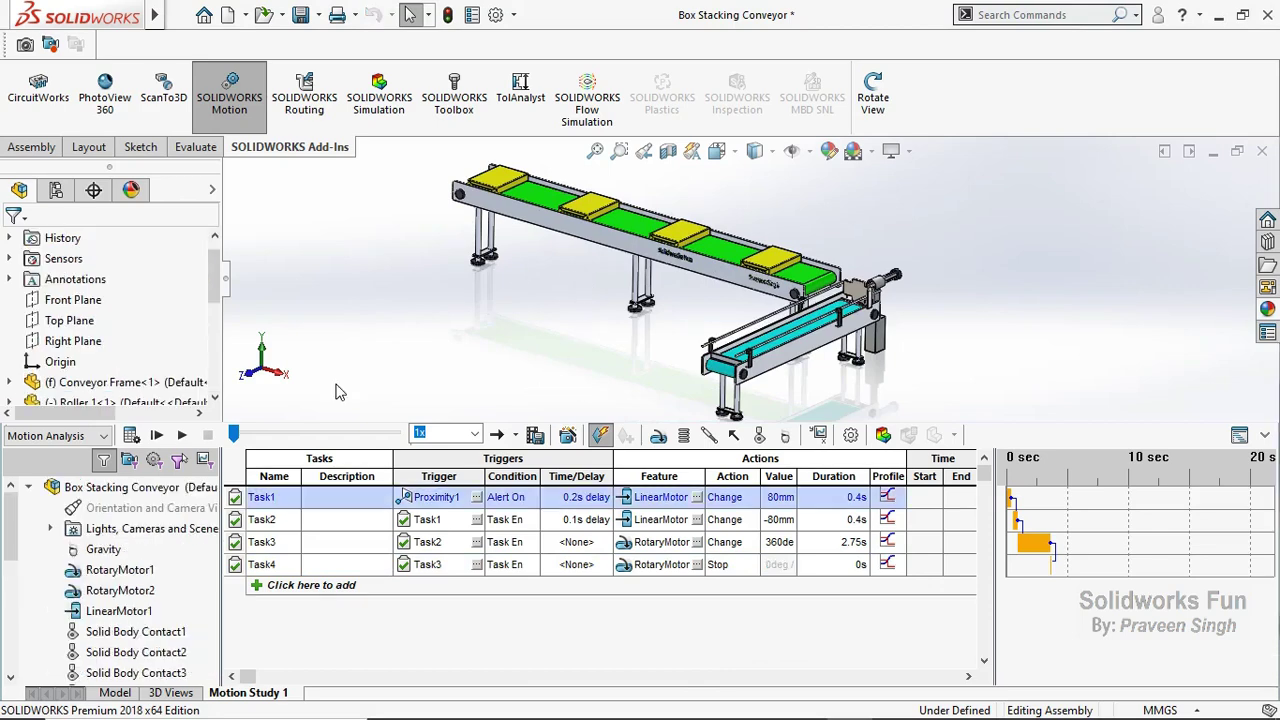
pyautogui.click(110, 693)
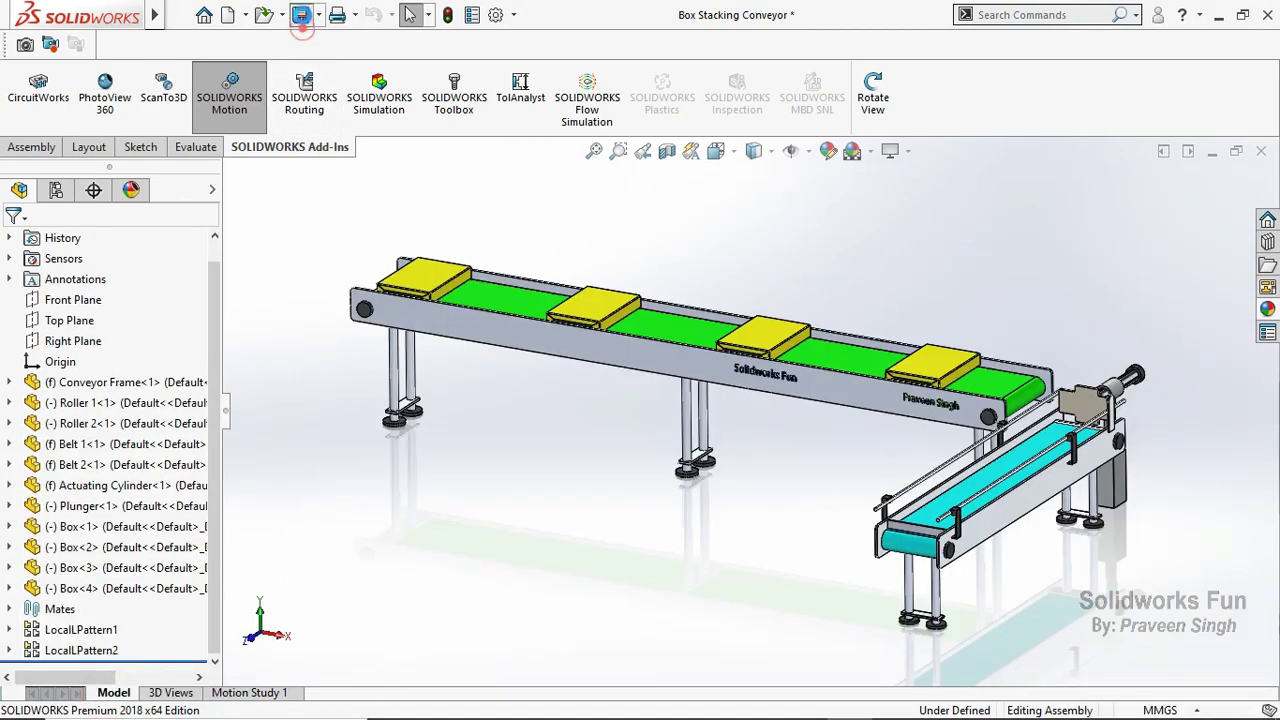
pyautogui.click(300, 14)
# Calculate Motion Study 1, stopping once the Task1–Task3 timings are computed.
pyautogui.click(249, 692)
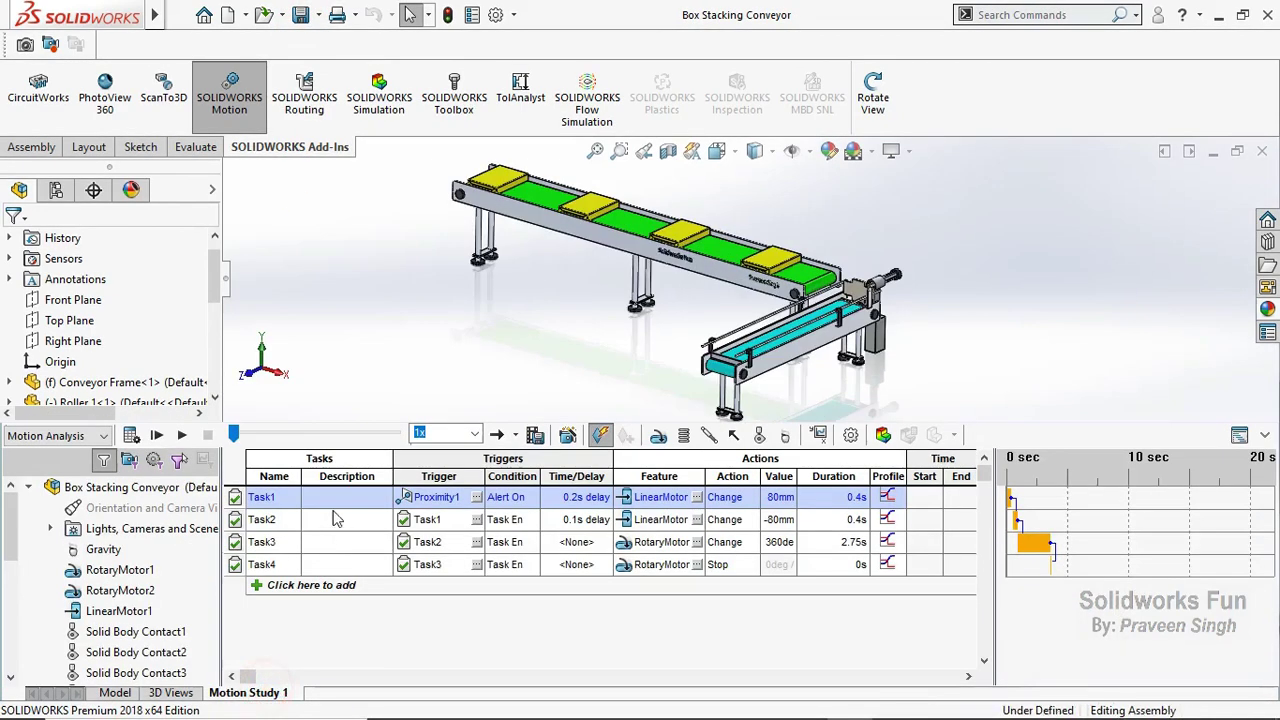
pyautogui.click(360, 341)
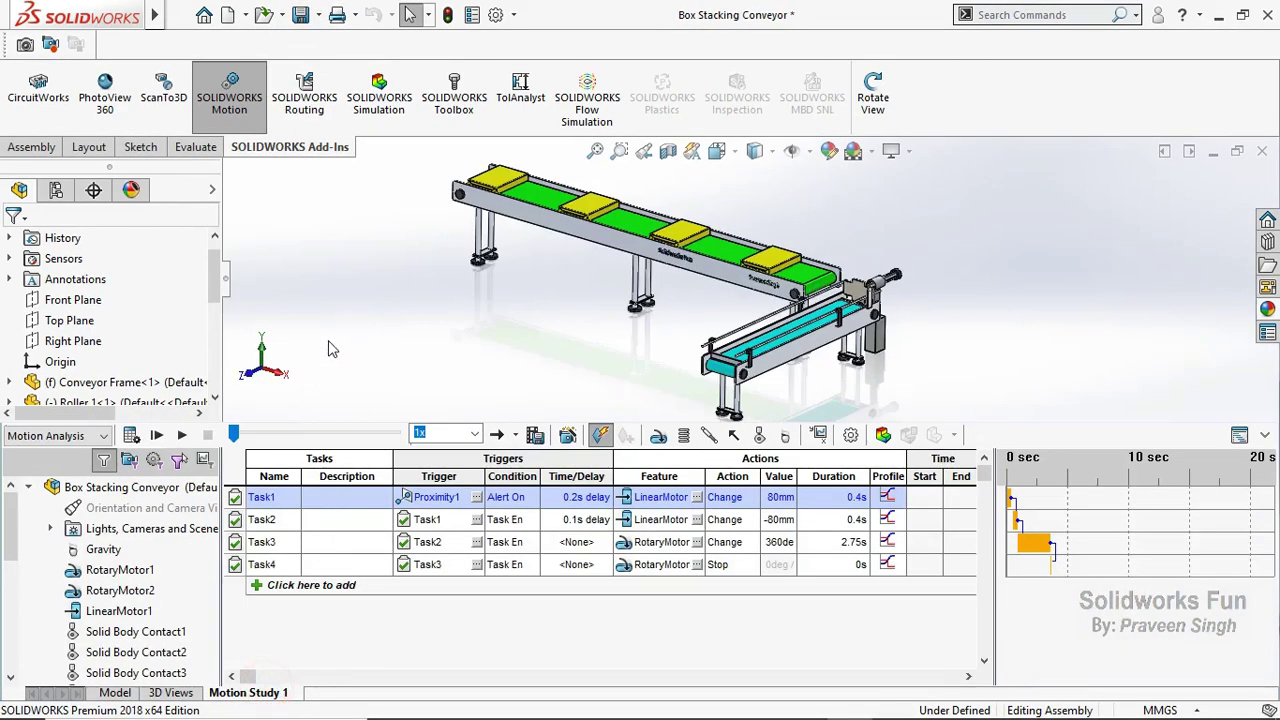
pyautogui.click(131, 437)
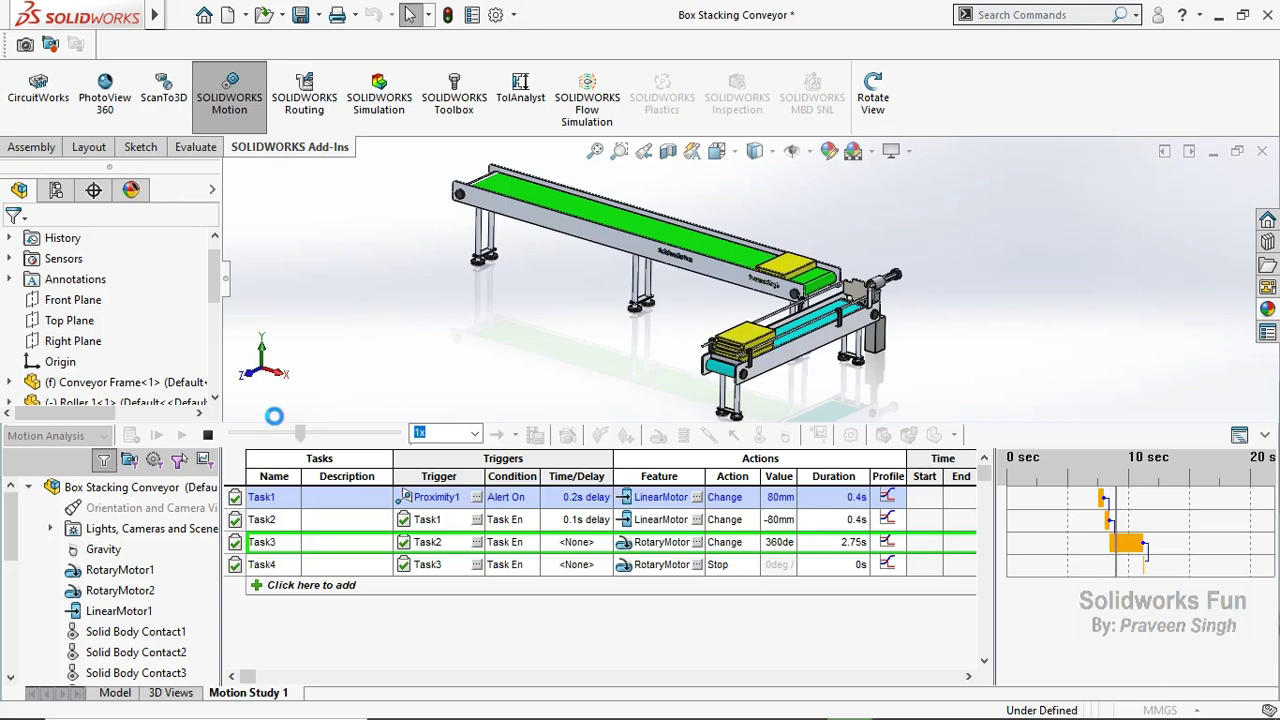
pyautogui.click(208, 436)
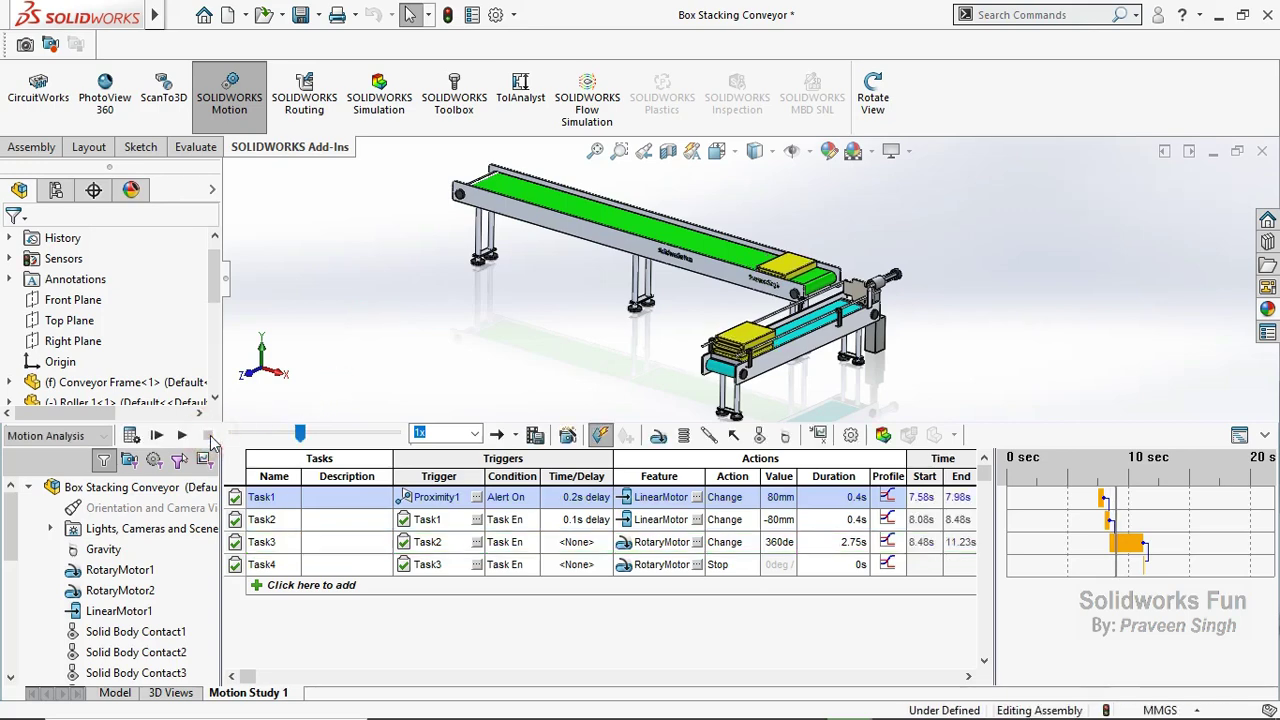
# Rewind, switch to the keyframe timeline, enlarge the view and play back the box stacking.
pyautogui.moveTo(302, 434); pyautogui.dragTo(234, 434)
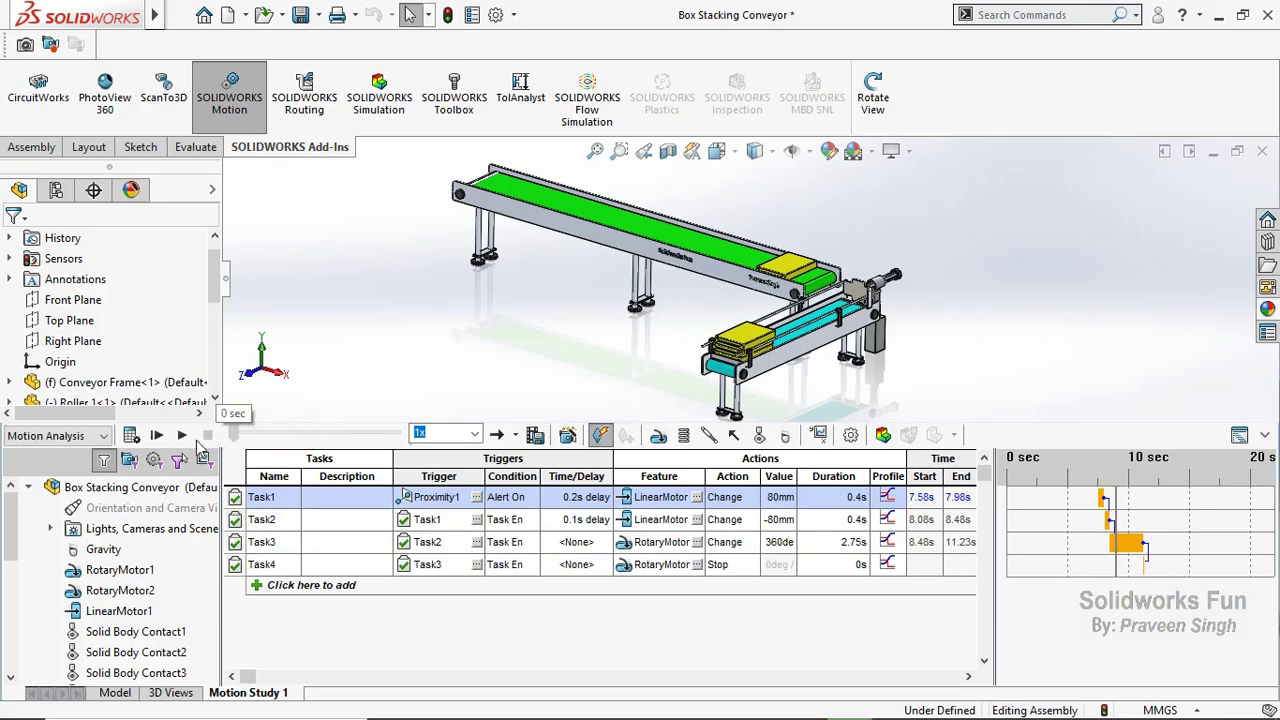
pyautogui.click(405, 348)
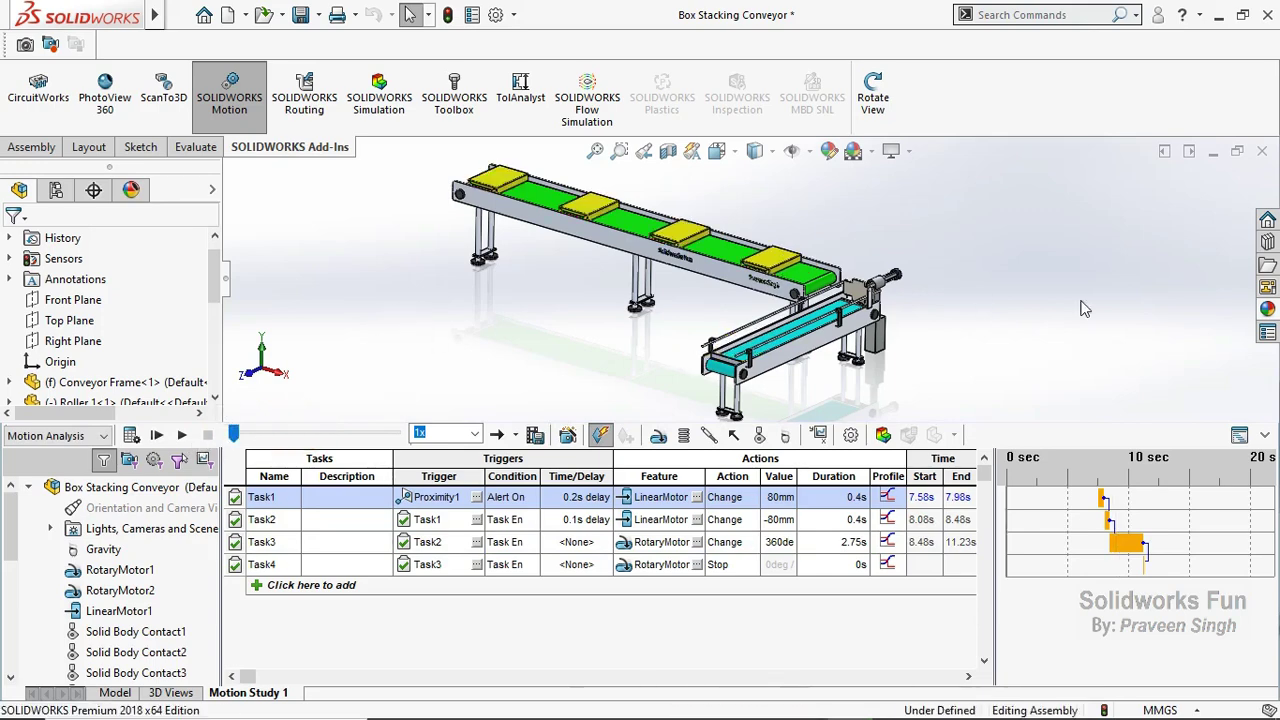
pyautogui.click(1242, 434)
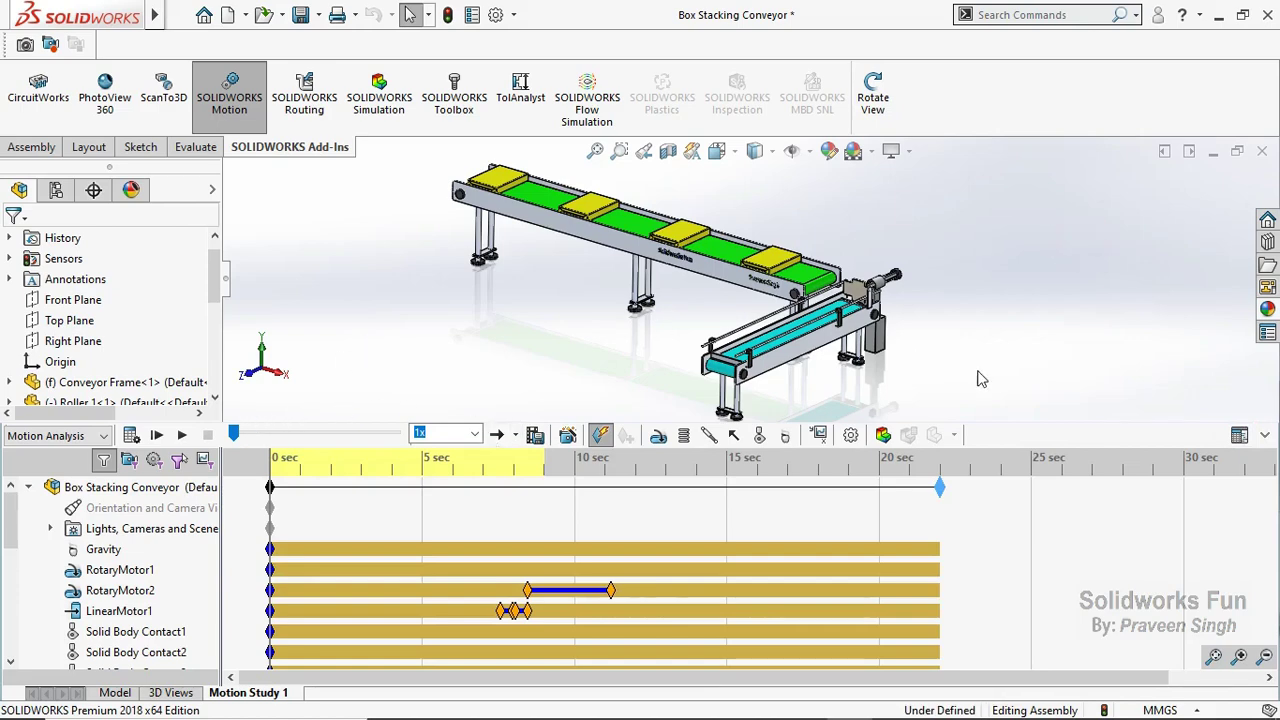
pyautogui.moveTo(993, 421); pyautogui.dragTo(937, 511)
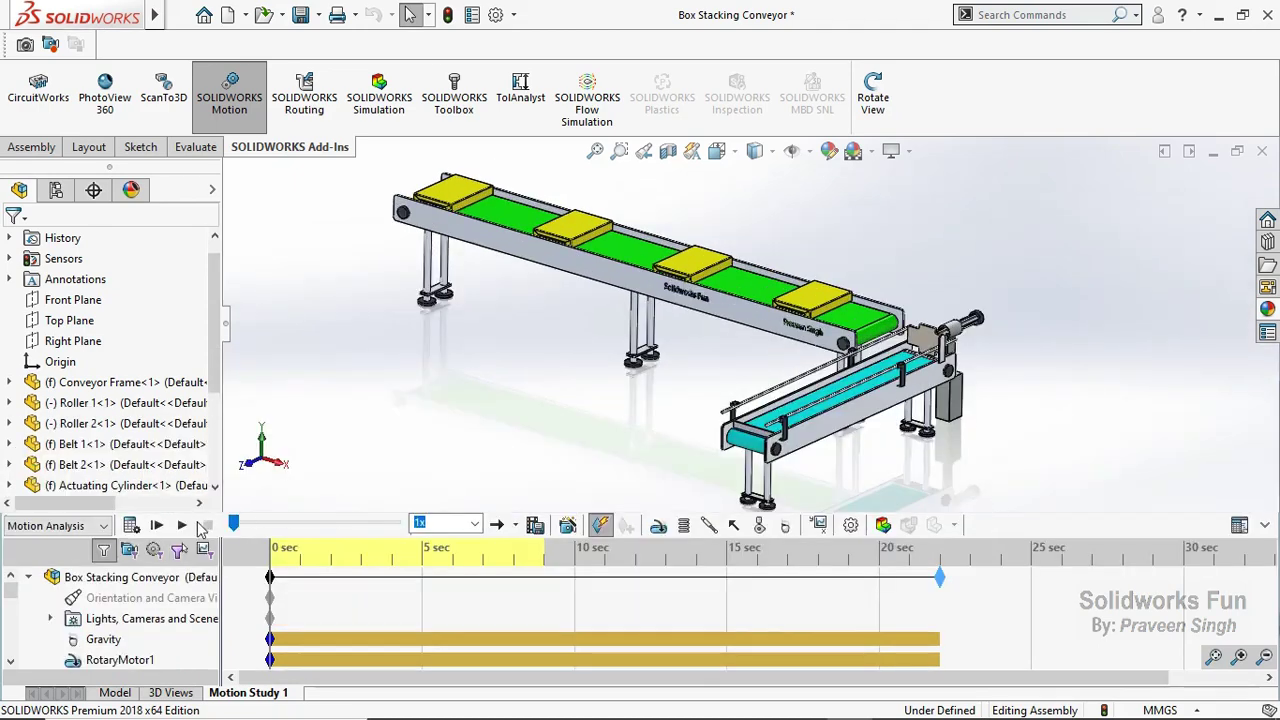
pyautogui.click(180, 526)
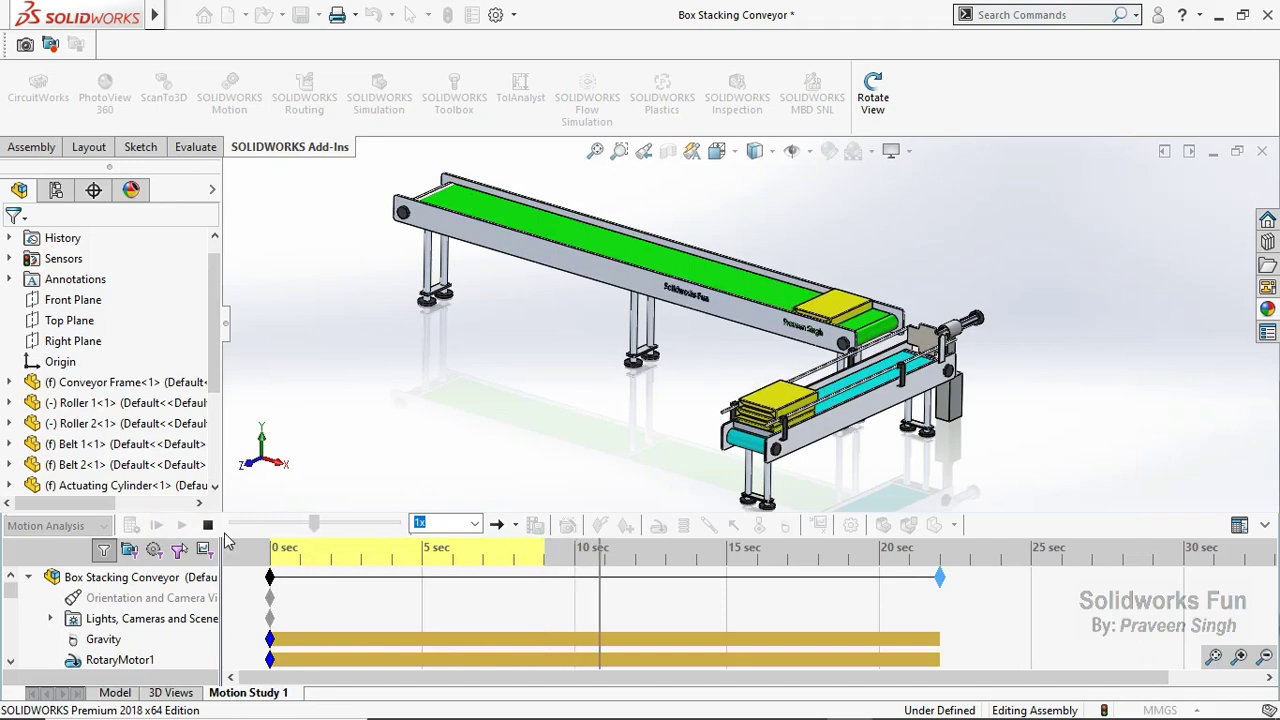
pyautogui.click(208, 525)
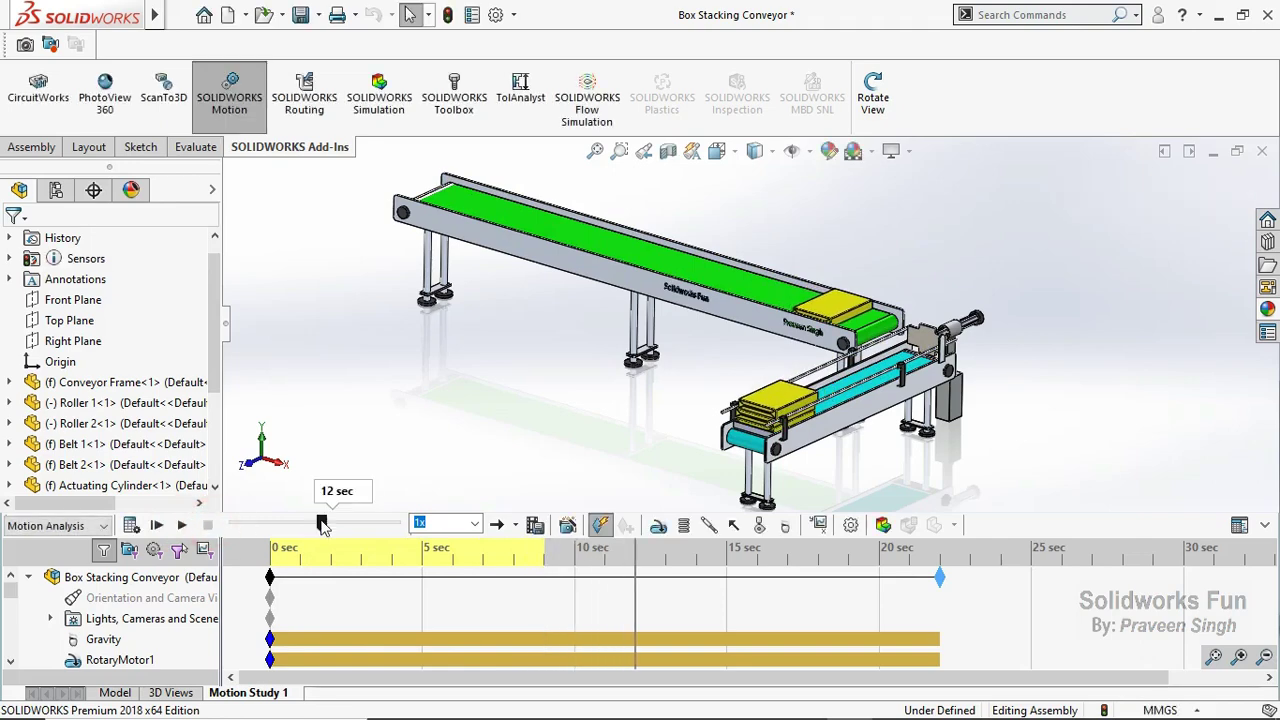
pyautogui.moveTo(322, 527); pyautogui.dragTo(229, 522)
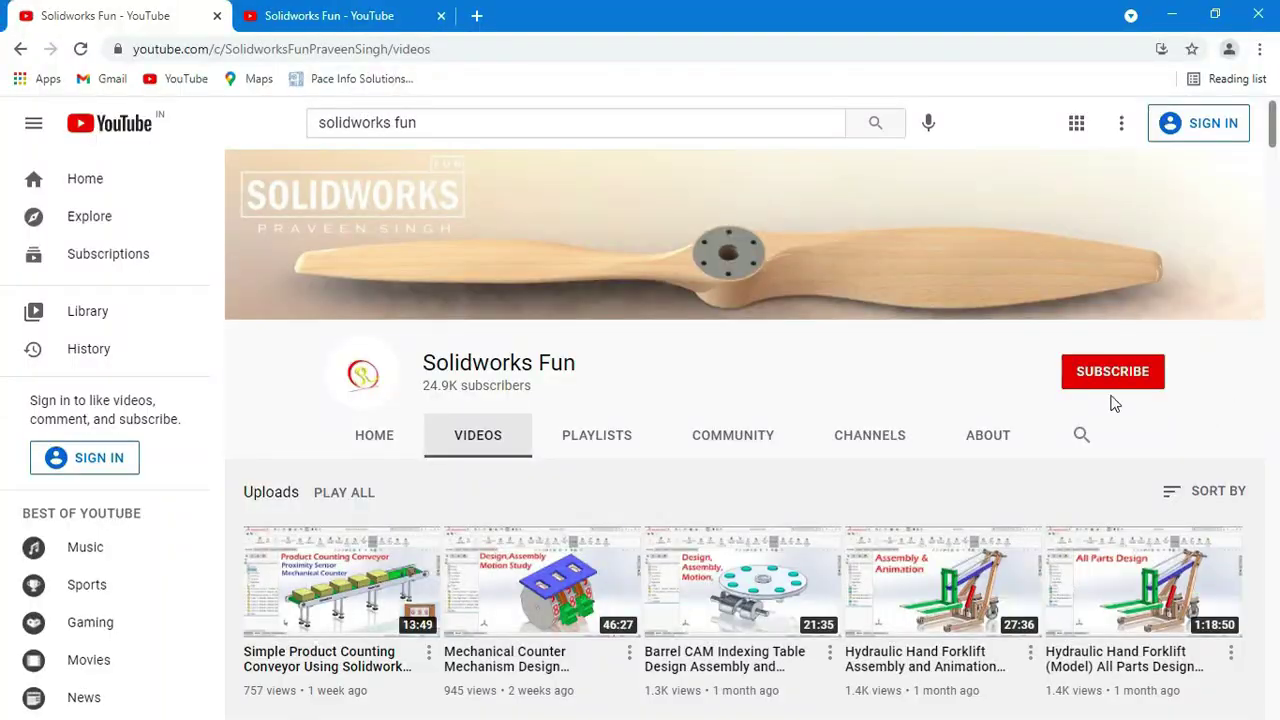
# Browse the Solidworks Fun channel's Videos and Playlists pages to the conveyor and motion-study playlists.
pyautogui.scroll(-2, 1277, 215)
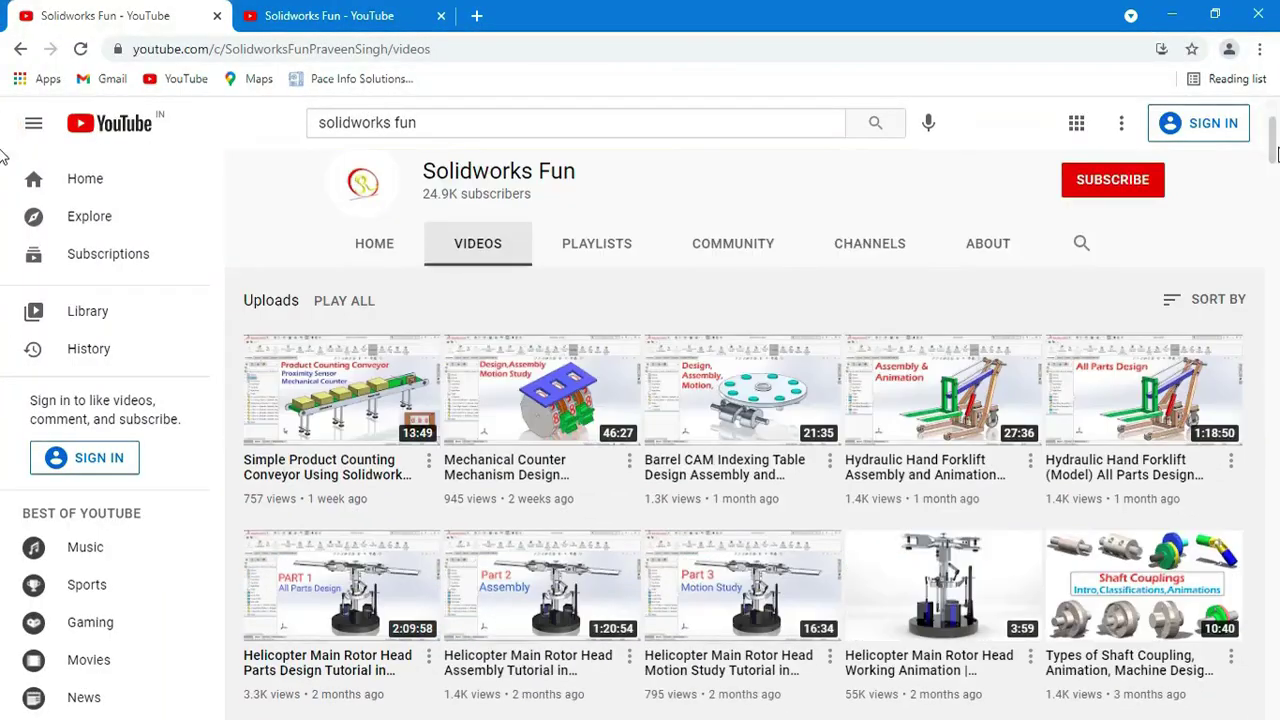
pyautogui.scroll(-2, 1277, 212)
pyautogui.scroll(-1, 1277, 208)
pyautogui.scroll(-3, 1276, 204)
pyautogui.moveTo(1277, 204)
pyautogui.mouseDown()
pyautogui.moveTo(1270, 401)
pyautogui.moveTo(1254, 423)
pyautogui.moveTo(1273, 527)
pyautogui.moveTo(1275, 700)
pyautogui.mouseUp()
pyautogui.hotkey('ctrl', 'Tab')
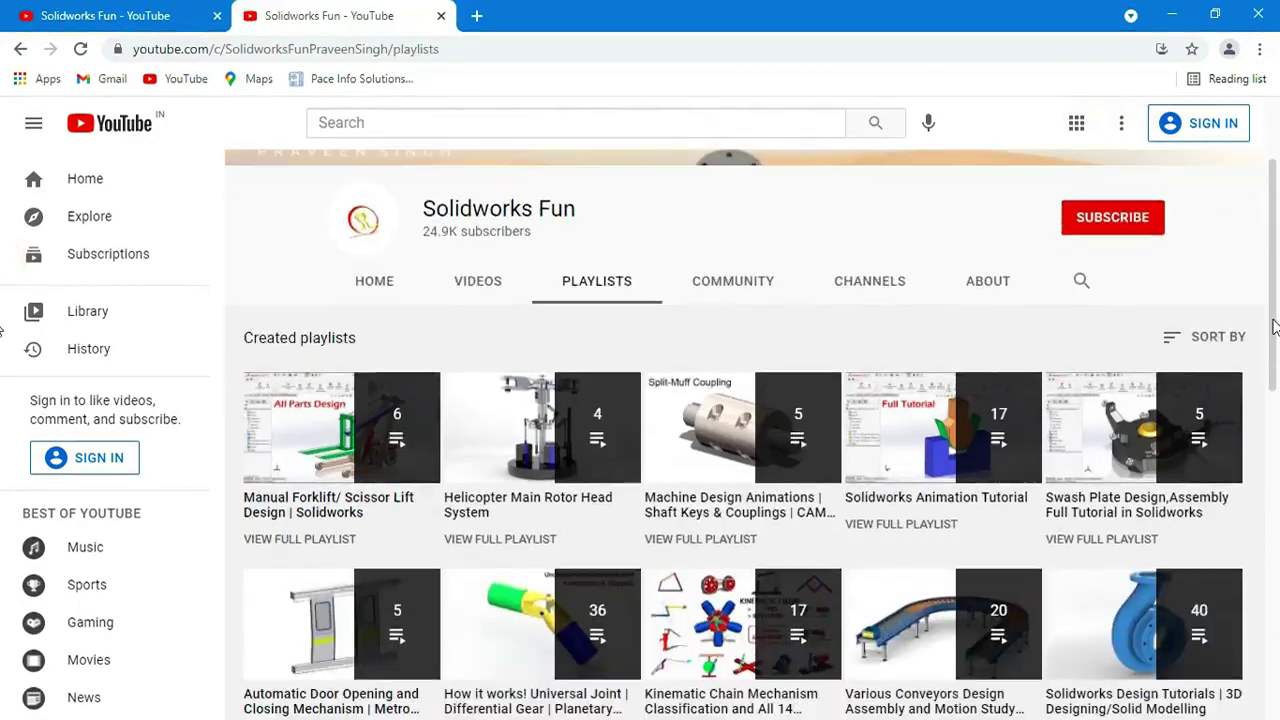
pyautogui.moveTo(1273, 328); pyautogui.dragTo(1265, 560)
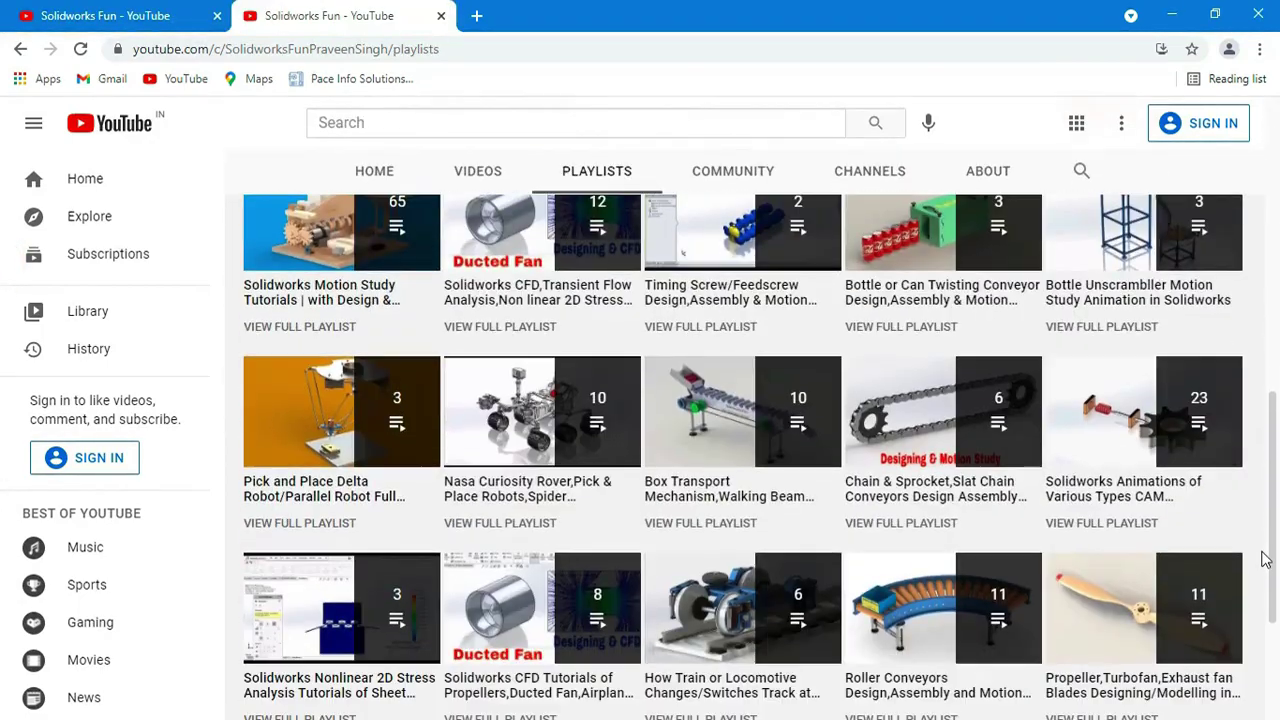
pyautogui.scroll(-3, 1245, 623)
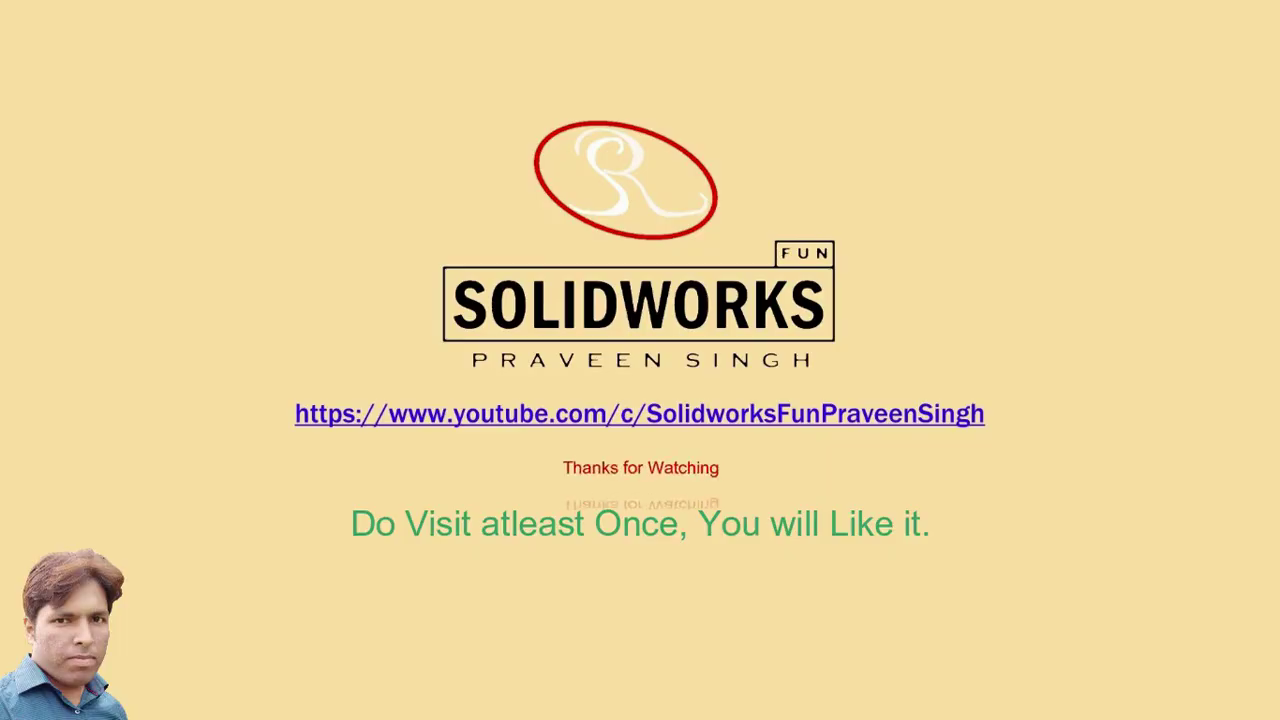